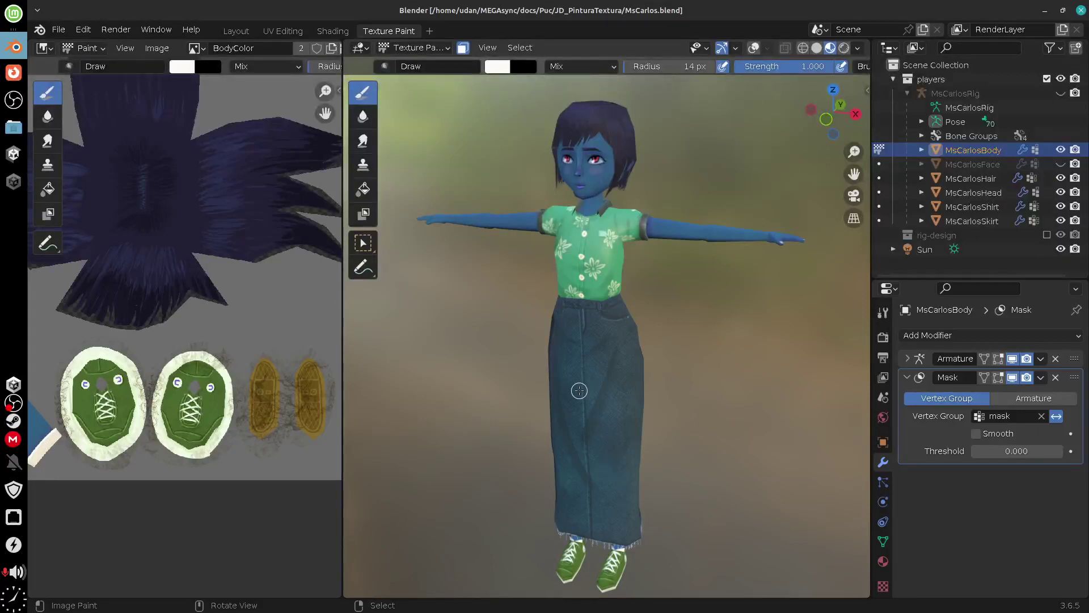
- Switch to Firefox and open the "Combinação de Camadas de pinturas" page from Unidade 04 of the Pintura para Textura course
{"action": "middle_click_drag", "start_coordinate": [678, 315], "coordinate": [662, 328]}
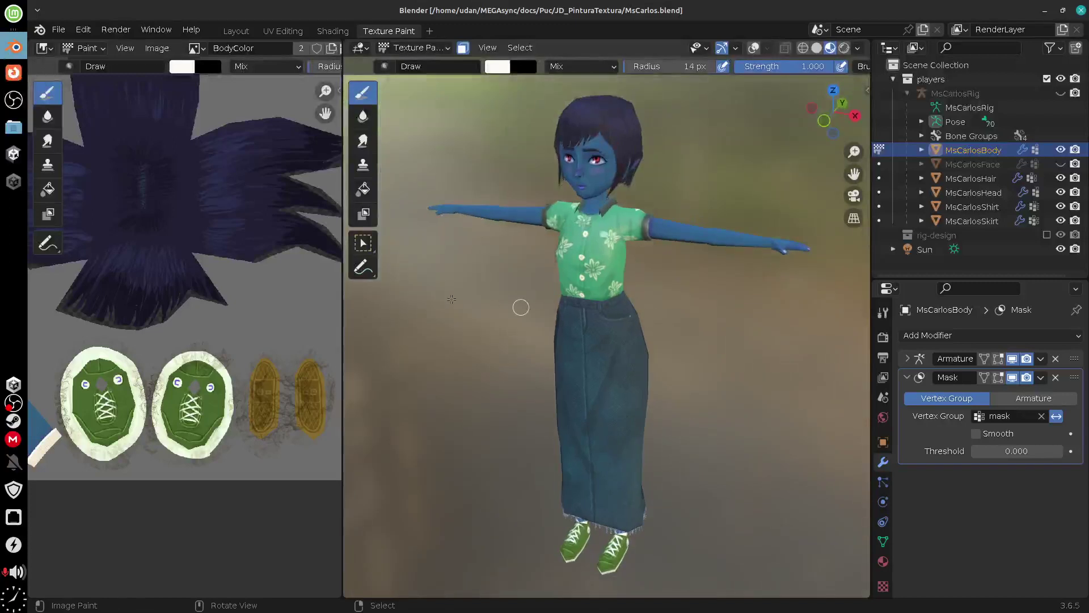
{"action": "left_click", "coordinate": [13, 74]}
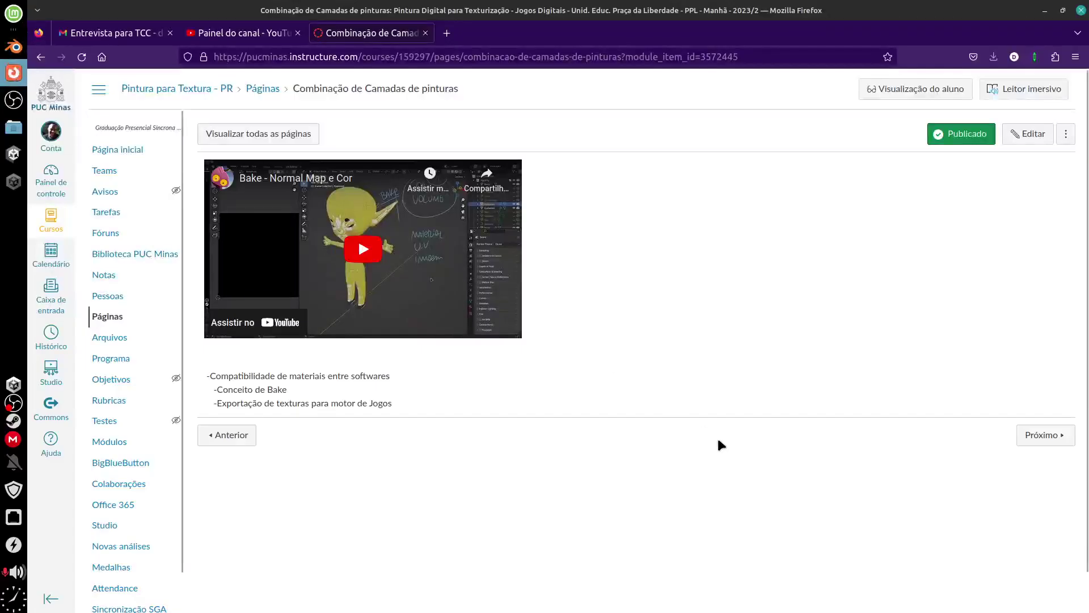
{"action": "left_click", "coordinate": [205, 92]}
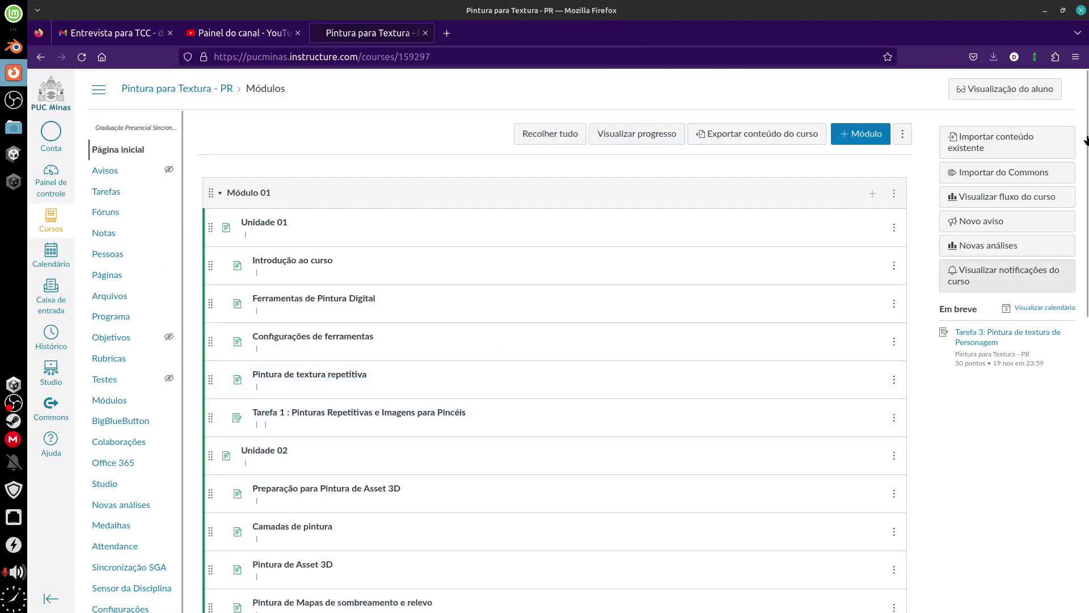
{"action": "left_click_drag", "start_coordinate": [1083, 137], "coordinate": [1079, 419]}
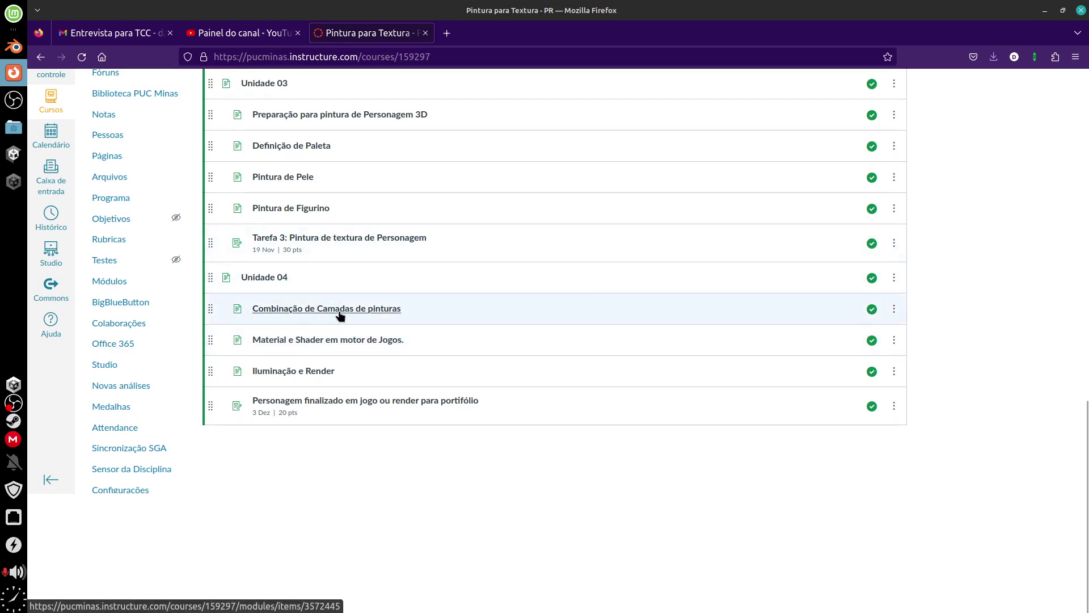
{"action": "left_click", "coordinate": [340, 310]}
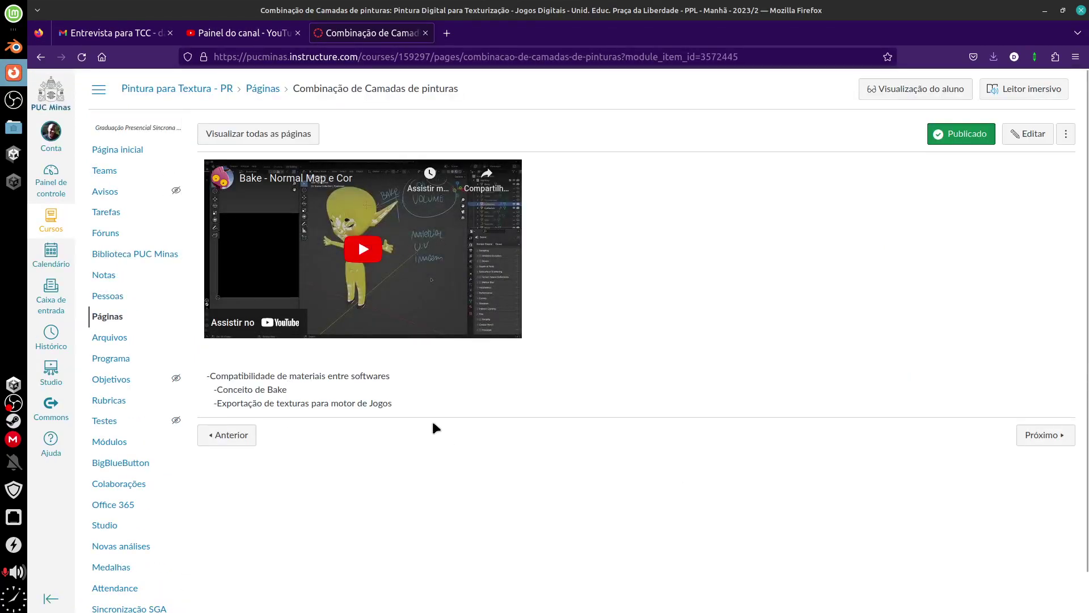
- Read the page's topic lines on material compatibility, the Bake concept and texture export to game engines, highlighting each one
{"action": "left_click_drag", "start_coordinate": [206, 376], "coordinate": [403, 376]}
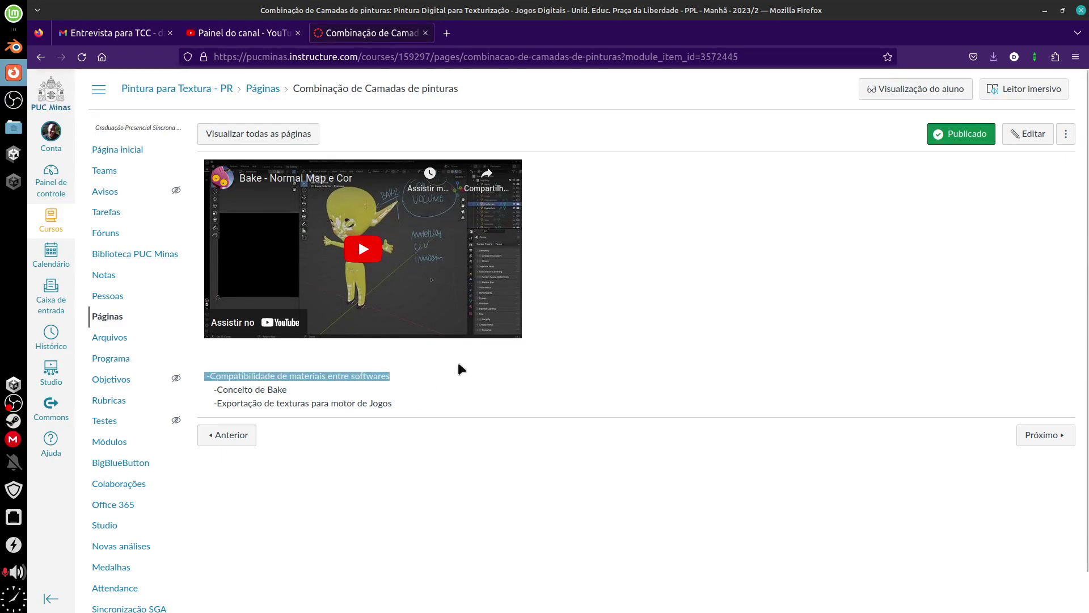
{"action": "left_click_drag", "start_coordinate": [214, 389], "coordinate": [292, 390]}
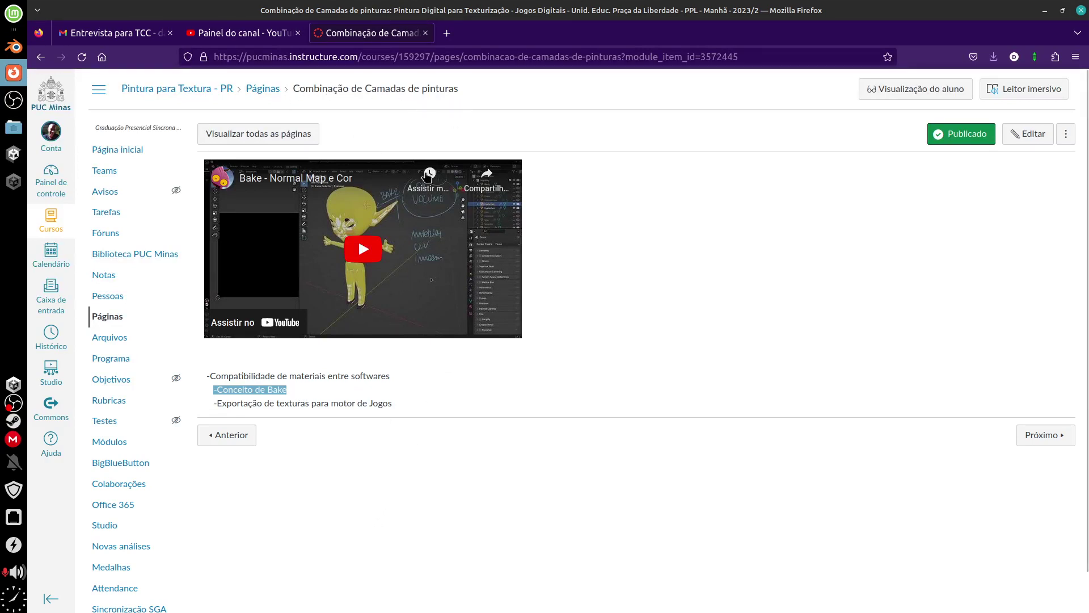
{"action": "left_click_drag", "start_coordinate": [217, 405], "coordinate": [391, 403]}
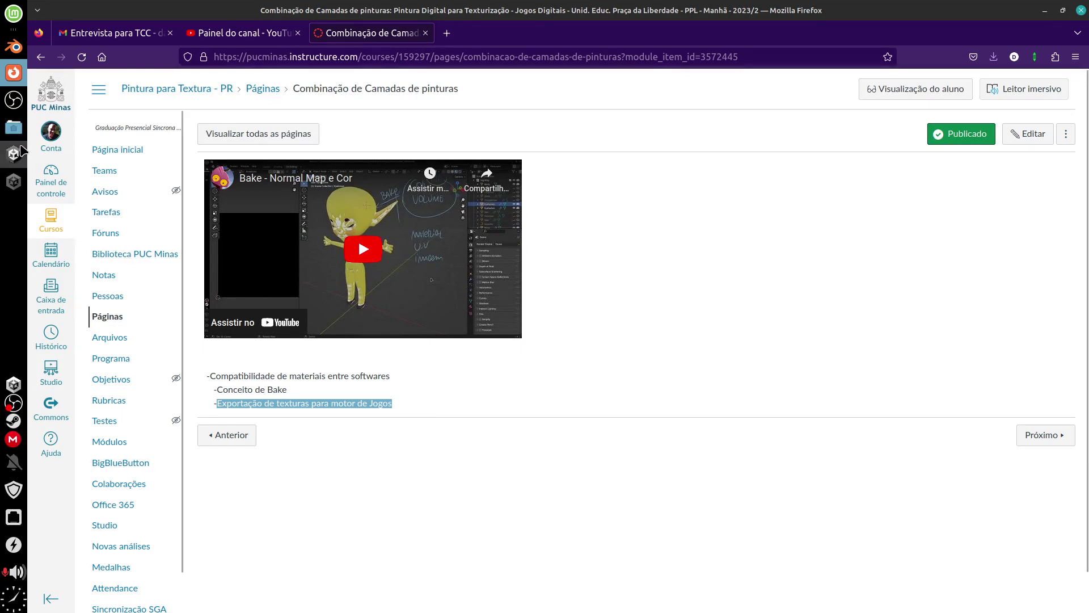
{"action": "left_click", "coordinate": [437, 413]}
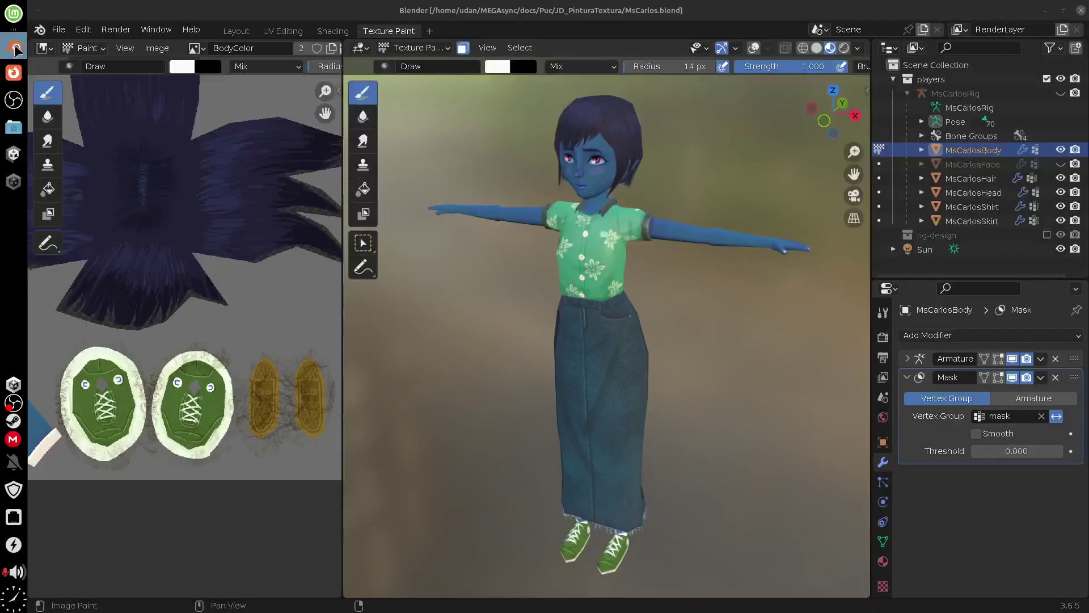
- Switch back to Blender, open the Shading workspace and enlarge the shader node area to show the Body material's nodes
{"action": "left_click", "coordinate": [14, 47]}
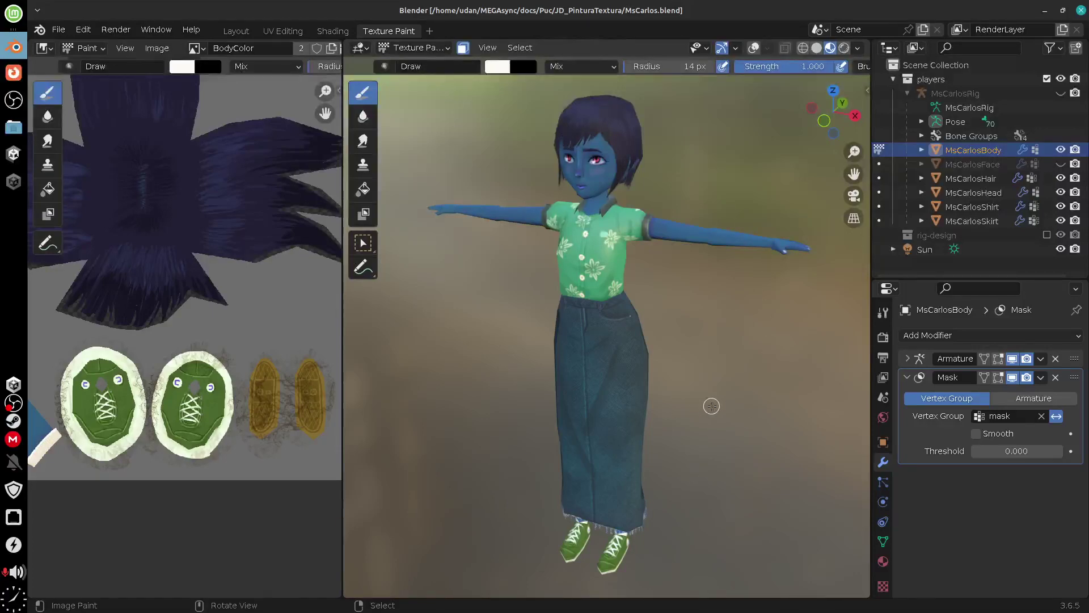
{"action": "middle_click_drag", "start_coordinate": [710, 407], "coordinate": [739, 406]}
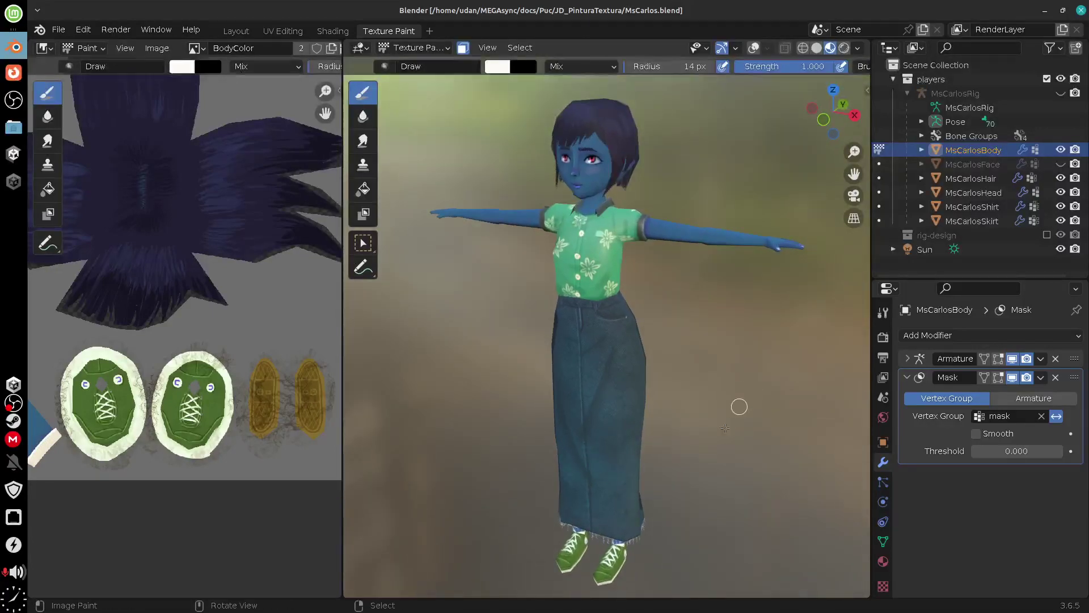
{"action": "left_click", "coordinate": [335, 31]}
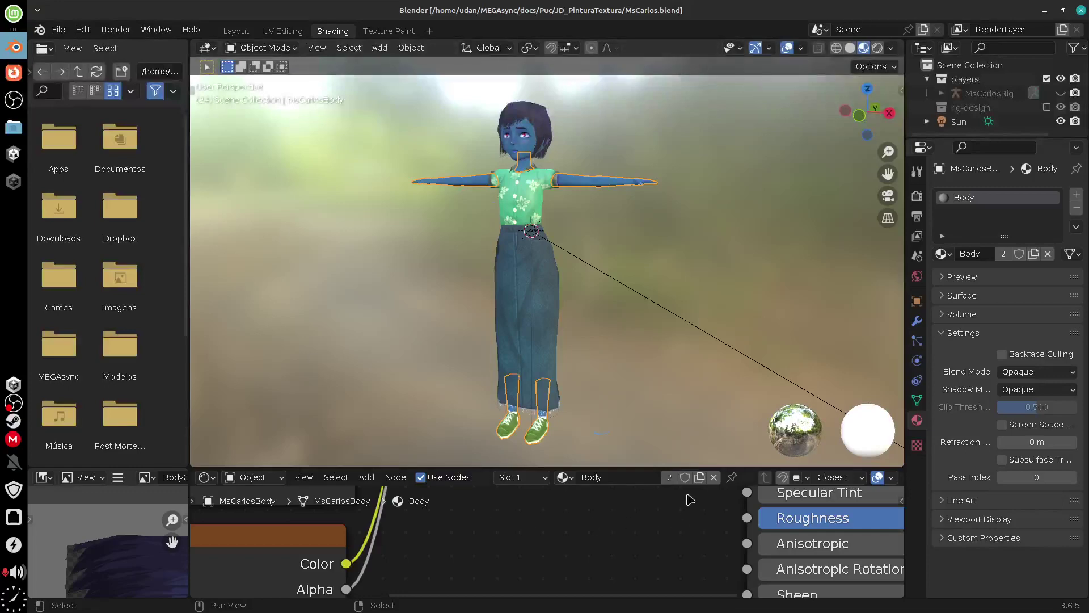
{"action": "left_click_drag", "start_coordinate": [631, 466], "coordinate": [631, 395]}
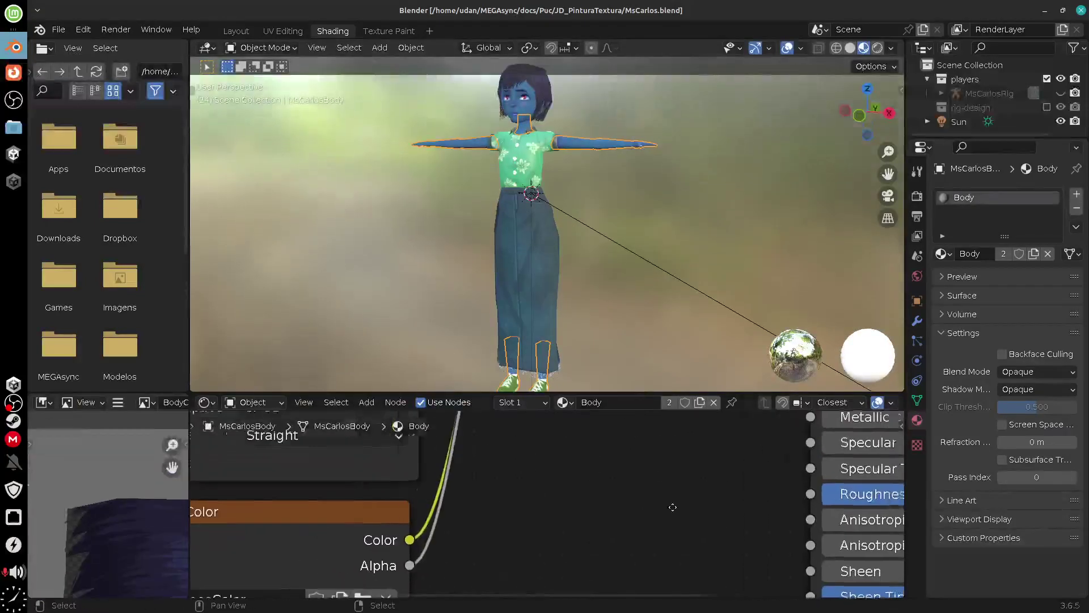
{"action": "scroll", "coordinate": [652, 495], "scroll_direction": "left", "scroll_amount": 5, "text": "ctrl"}
{"action": "scroll", "coordinate": [652, 492], "scroll_direction": "down", "scroll_amount": 8}
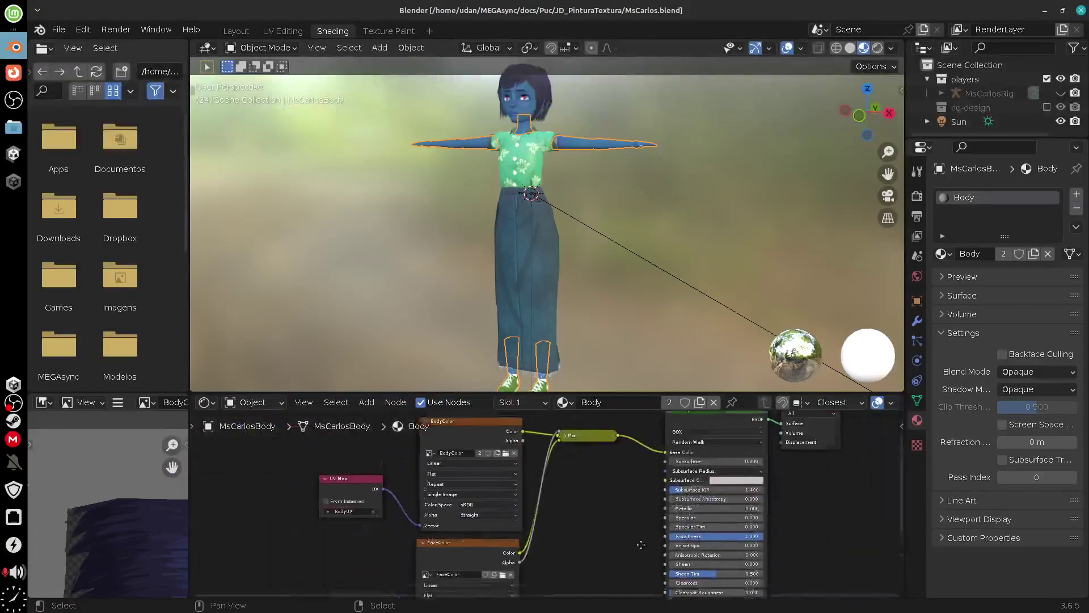
- Enlarge the Outliner, expand MsCarlosRig and select the MsCarlosHair object
{"action": "left_click_drag", "start_coordinate": [989, 136], "coordinate": [990, 241]}
{"action": "left_click", "coordinate": [927, 121]}
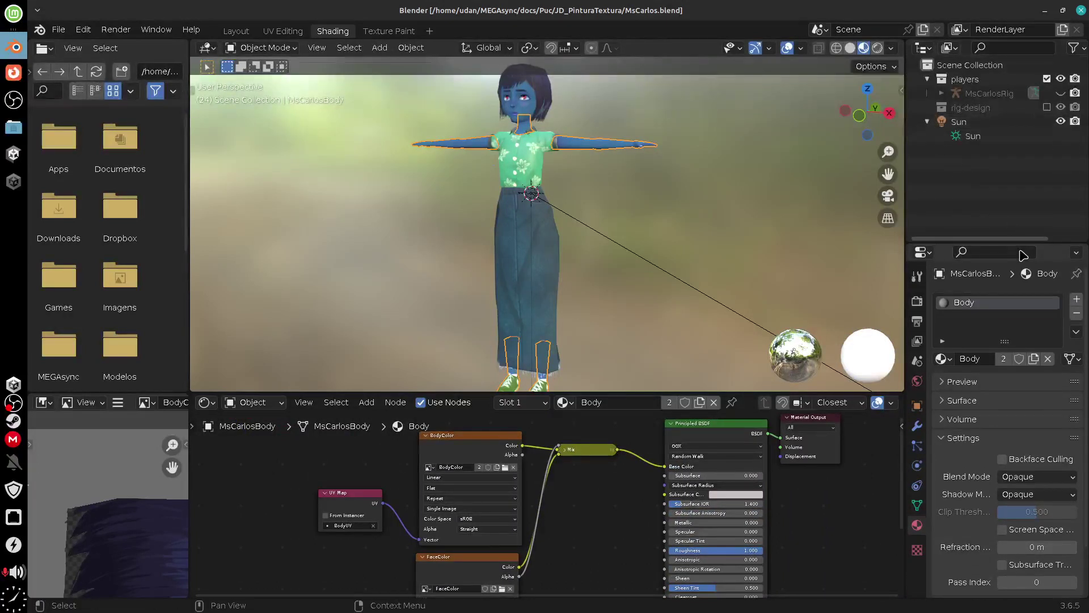
{"action": "left_click", "coordinate": [928, 121]}
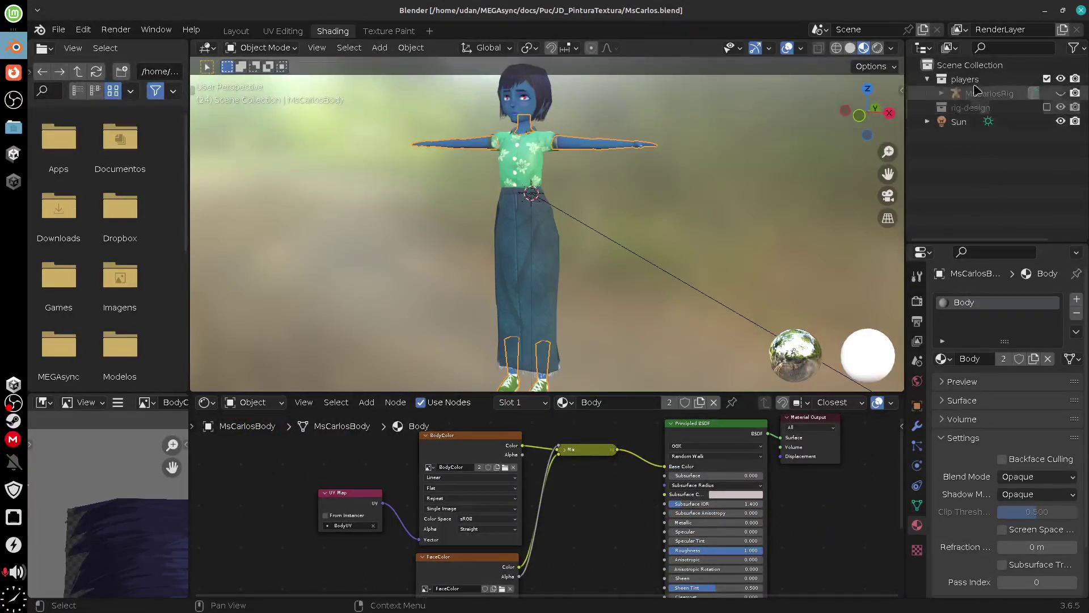
{"action": "left_click", "coordinate": [941, 93]}
{"action": "left_click", "coordinate": [1007, 179]}
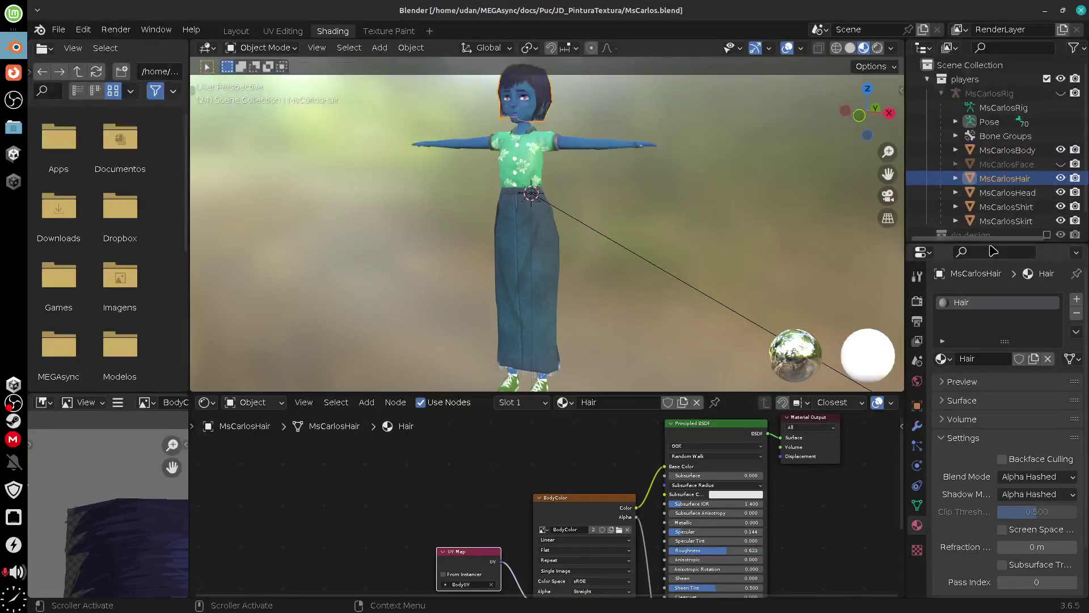
{"action": "left_click_drag", "start_coordinate": [991, 244], "coordinate": [992, 255]}
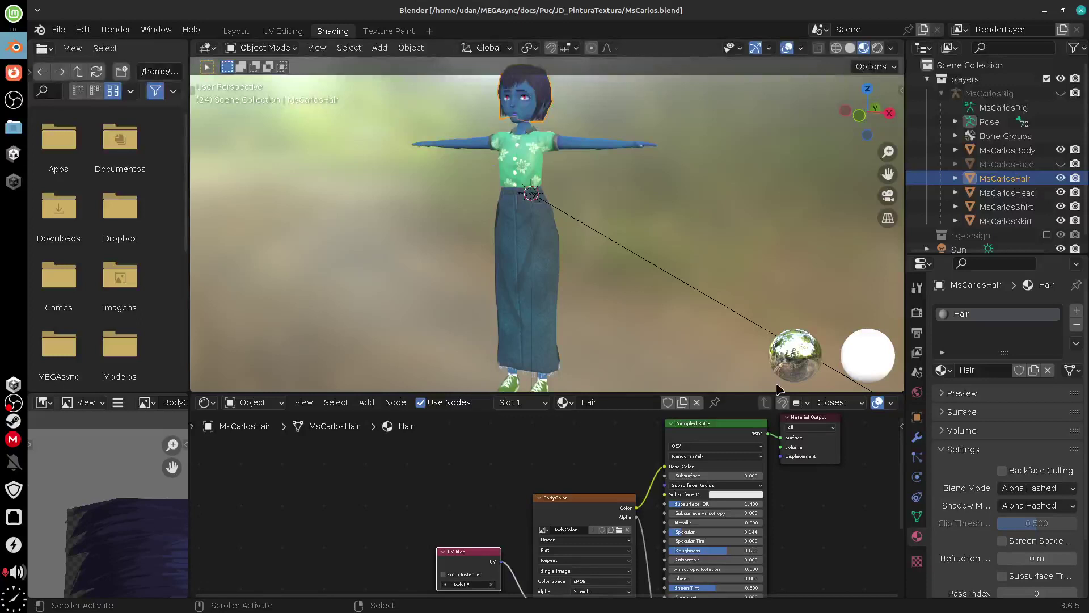
- Review the file's list of materials and examine the Hair material's node setup in an enlarged node area
{"action": "left_click", "coordinate": [943, 369]}
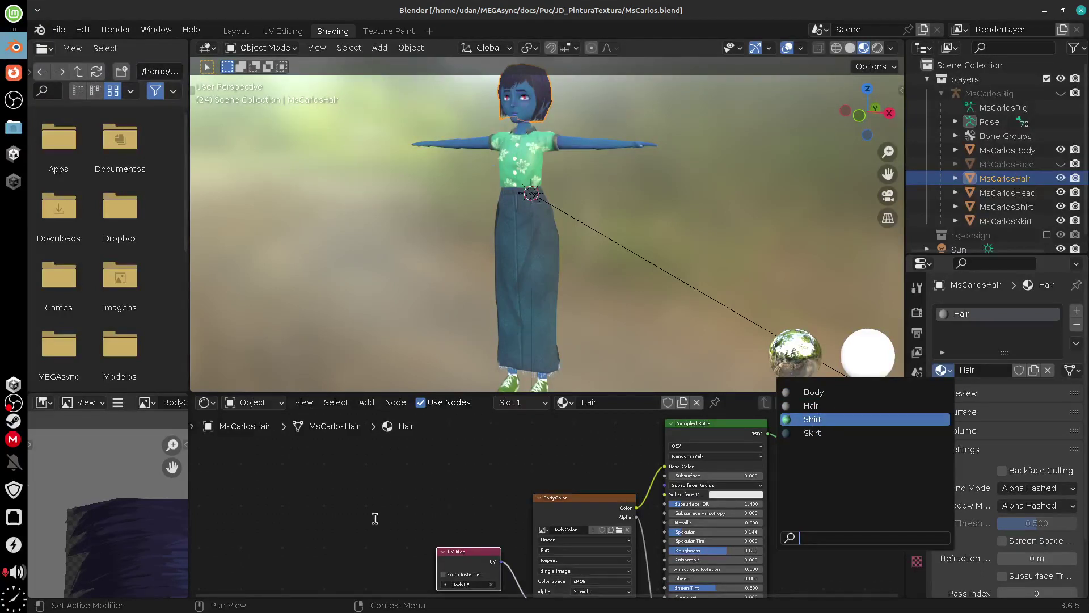
{"action": "left_click", "coordinate": [413, 486]}
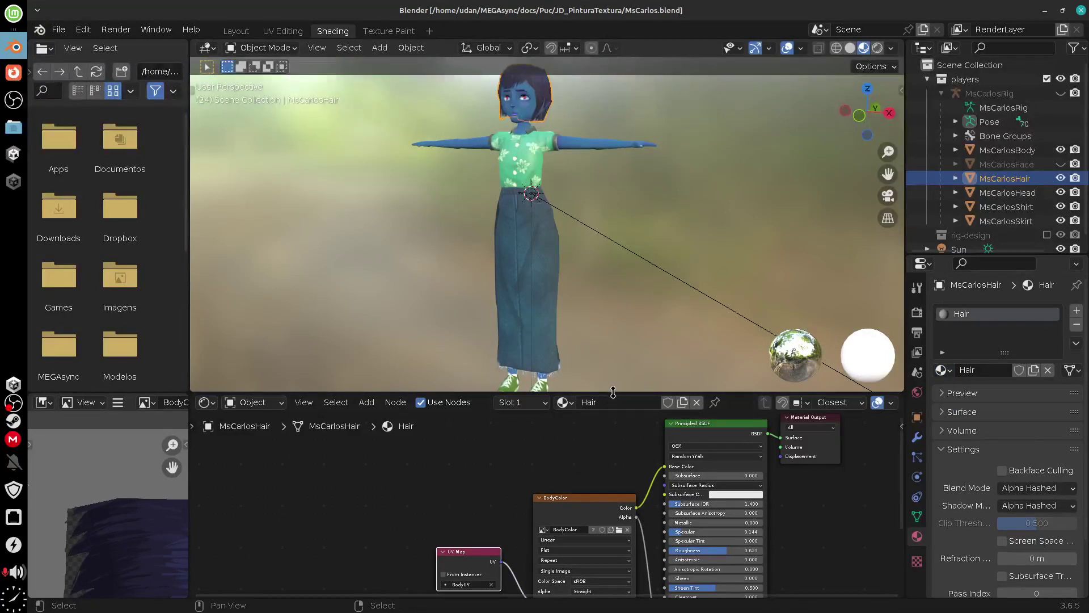
{"action": "left_click_drag", "start_coordinate": [613, 391], "coordinate": [613, 361]}
{"action": "middle_click_drag", "start_coordinate": [843, 516], "coordinate": [774, 516]}
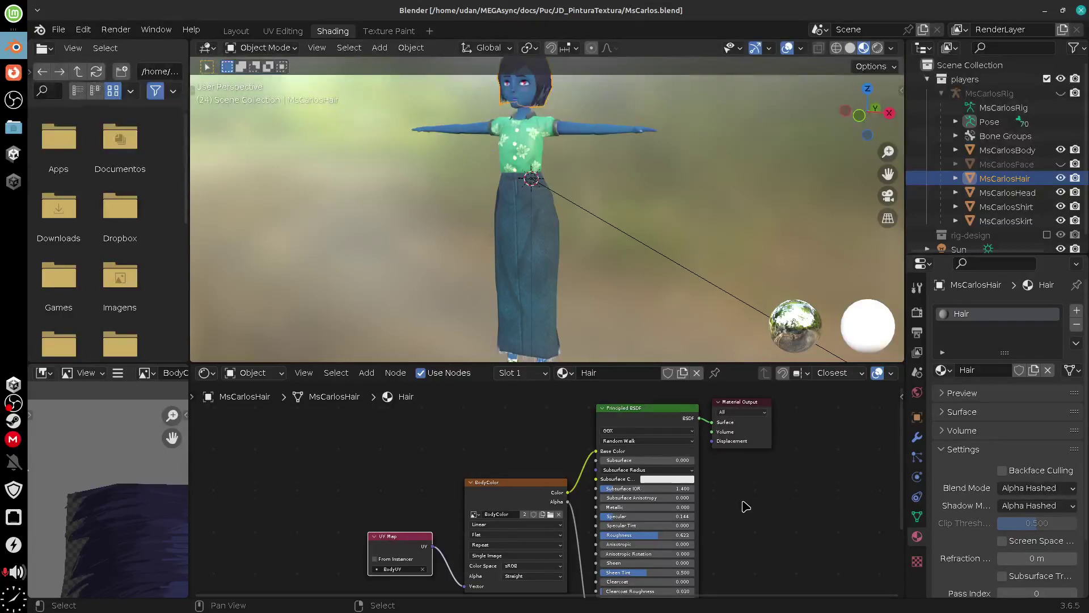
{"action": "middle_click_drag", "start_coordinate": [732, 496], "coordinate": [753, 504]}
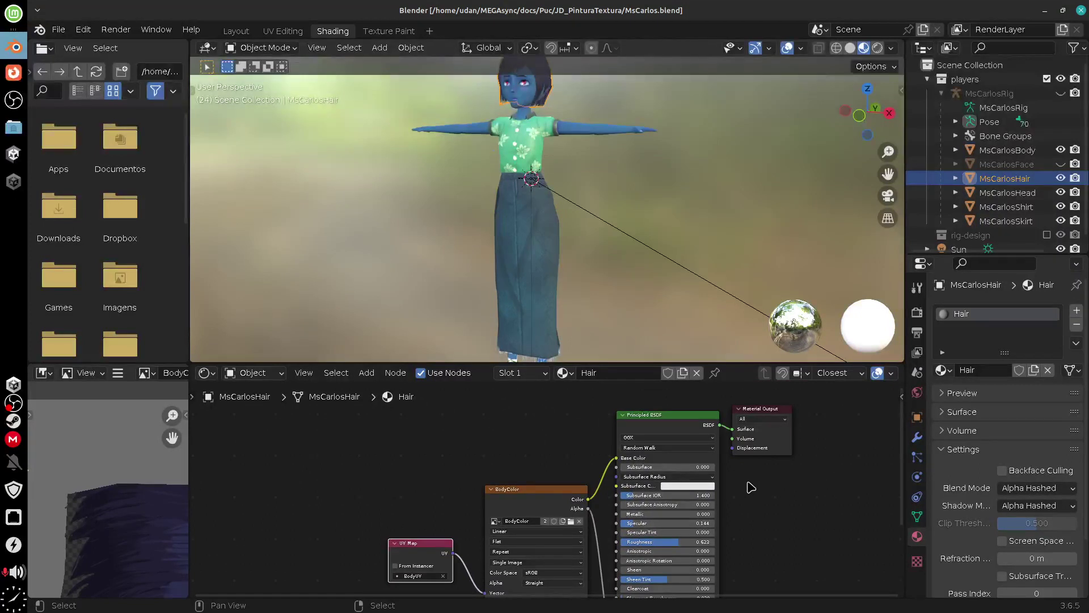
- Enlarge the Outliner further, unhide MsCarlosRig and put the rig in Pose Mode
{"action": "left_click_drag", "start_coordinate": [976, 256], "coordinate": [976, 322]}
{"action": "left_click", "coordinate": [990, 93]}
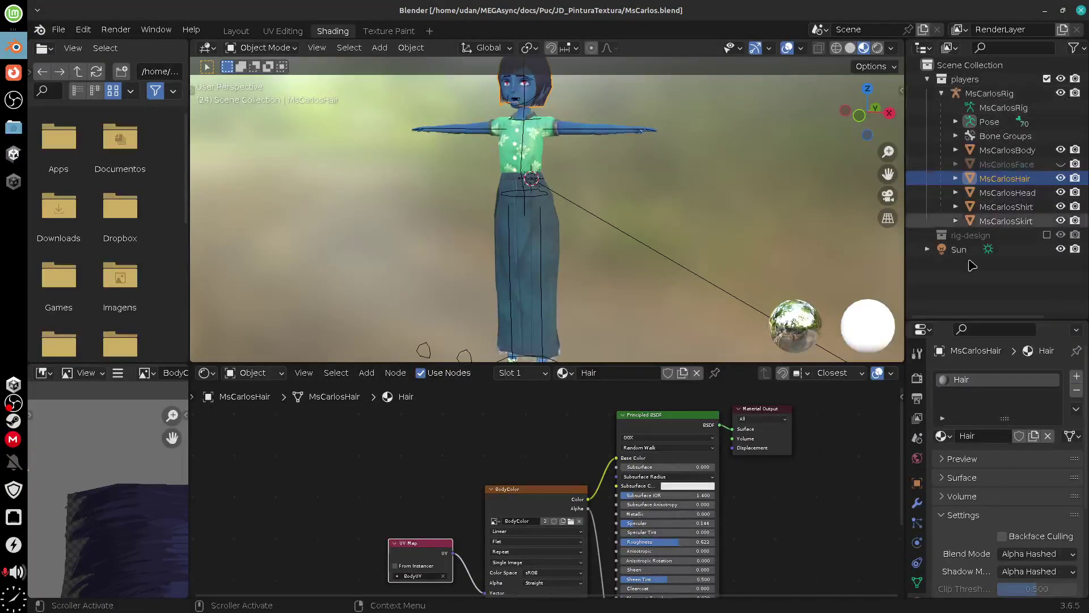
{"action": "key", "text": "ctrl+Tab"}
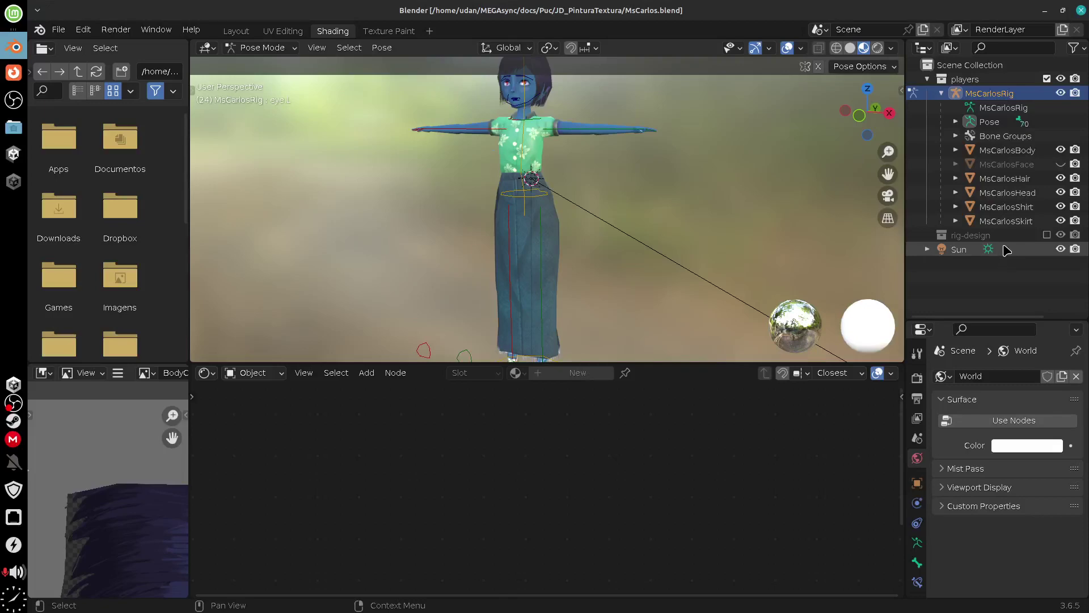
- Add MsCarlosBody, MsCarlosHair, MsCarlosHead, MsCarlosShirt and MsCarlosSkirt to the selection, with MsCarlosRig as the active object
{"action": "left_click", "coordinate": [1005, 151], "text": "ctrl"}
{"action": "left_click", "coordinate": [1004, 179], "text": "ctrl"}
{"action": "left_click", "coordinate": [1005, 193], "text": "ctrl"}
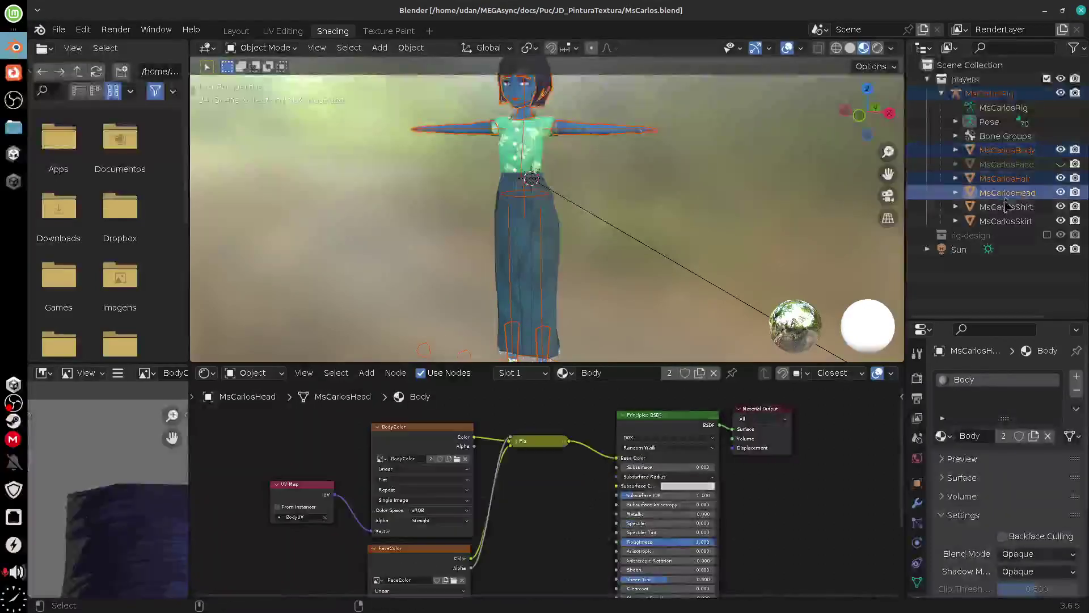
{"action": "left_click", "coordinate": [1006, 206], "text": "ctrl"}
{"action": "left_click", "coordinate": [1005, 221], "text": "ctrl"}
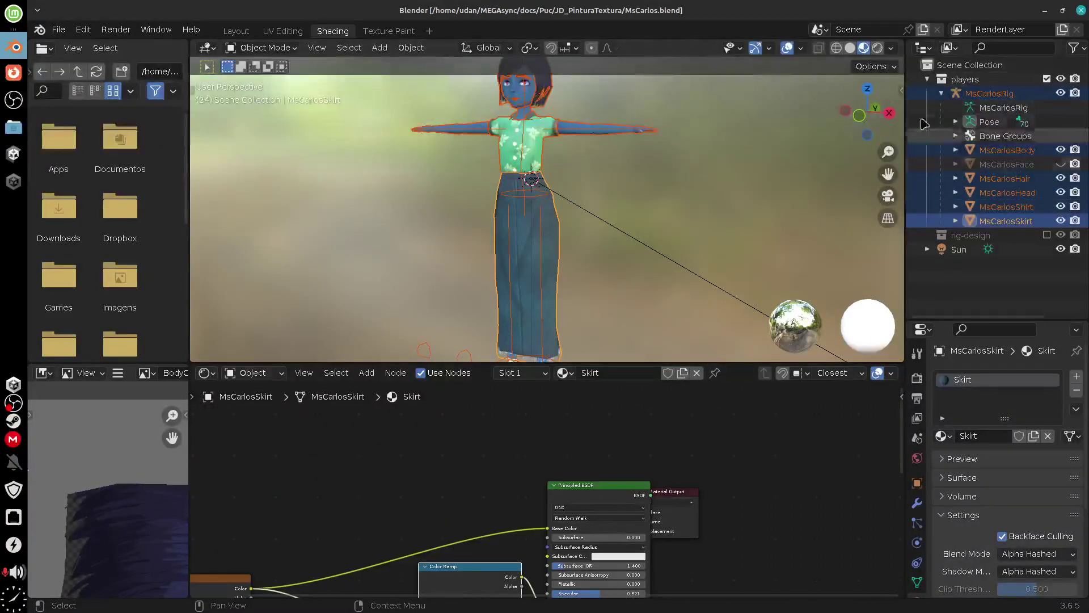
{"action": "left_click", "coordinate": [989, 93], "text": "ctrl"}
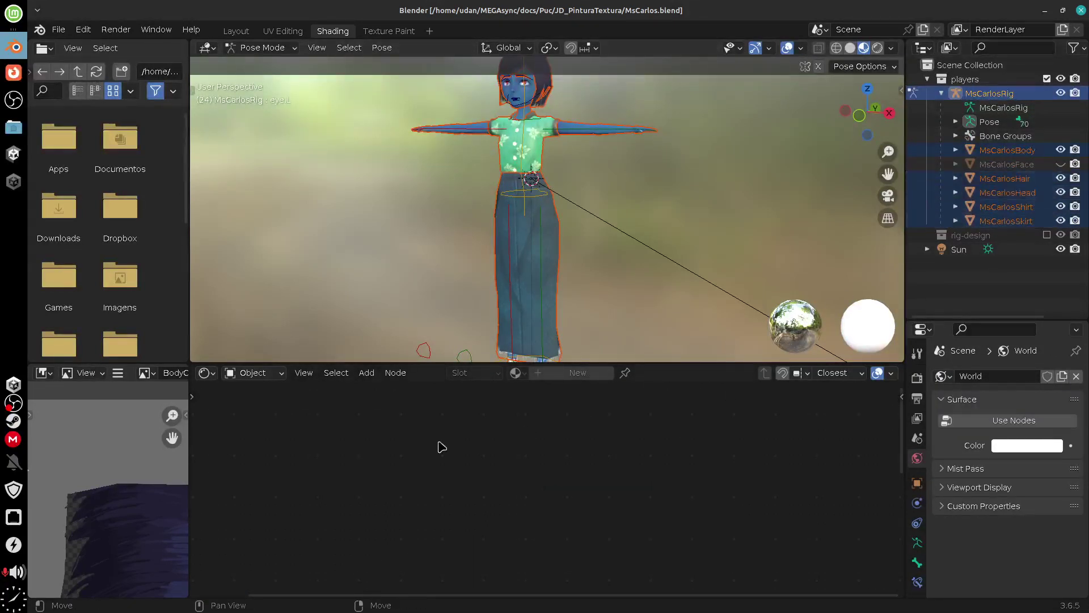
{"action": "middle_click_drag", "start_coordinate": [604, 276], "coordinate": [756, 238]}
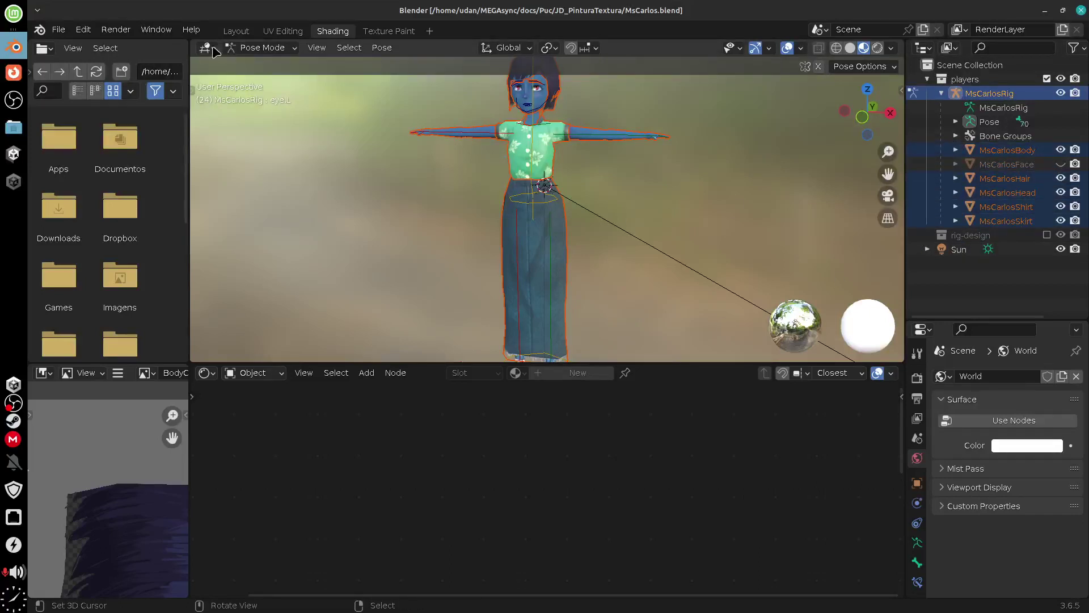
{"action": "left_click", "coordinate": [59, 30]}
{"action": "mouse_move", "coordinate": [140, 236]}
{"action": "left_click", "coordinate": [566, 273]}
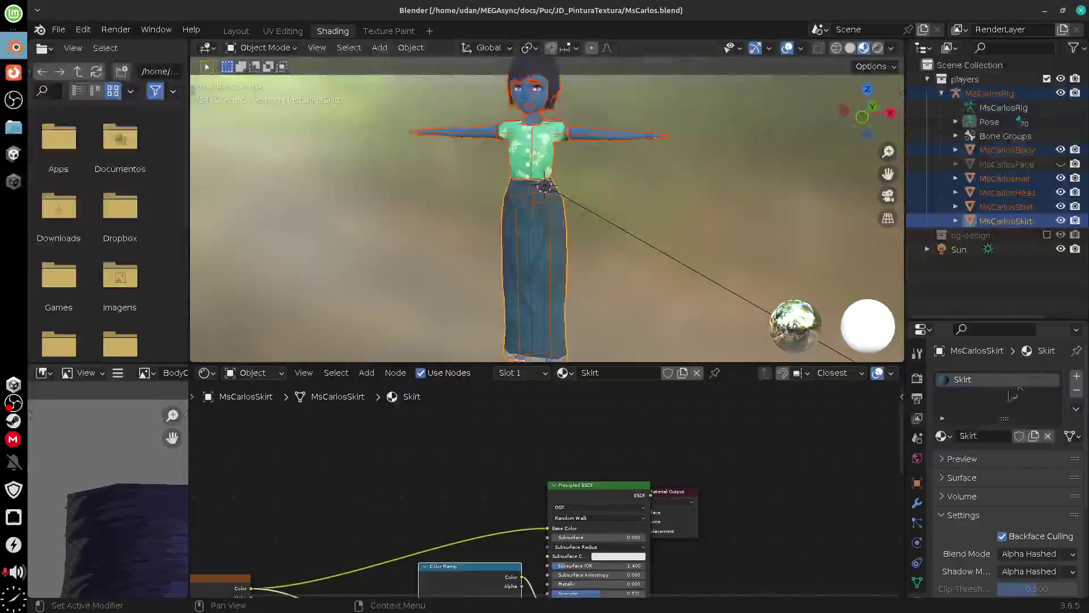
{"action": "left_click", "coordinate": [987, 434]}
{"action": "key", "text": "End"}
{"action": "type", "text": "Te"}
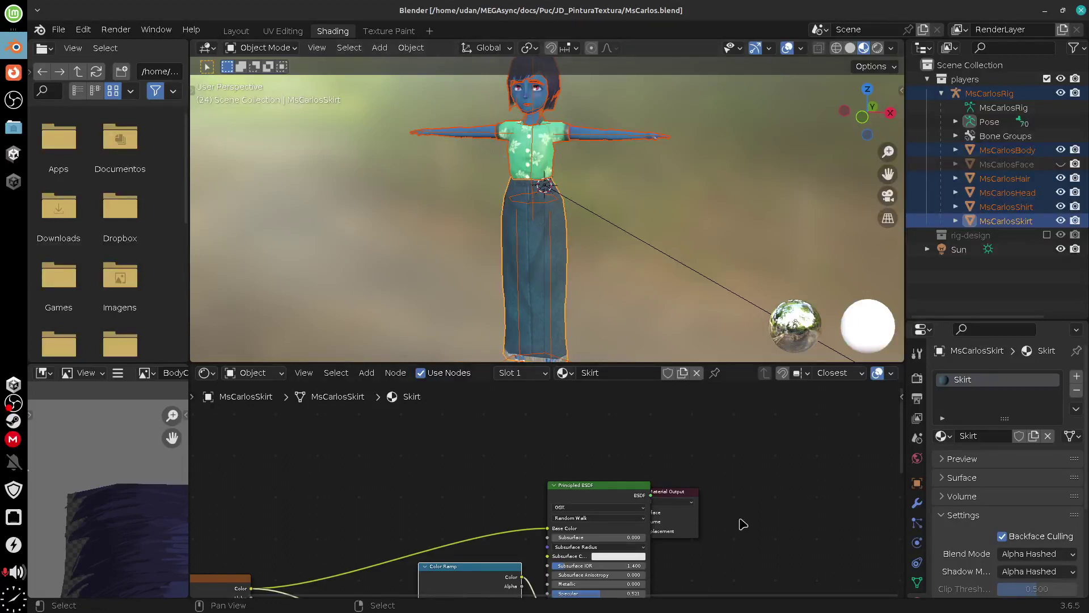
- Move the Material Output node of the Skirt material clear of the Principled BSDF node, just beside it
{"action": "middle_click_drag", "start_coordinate": [744, 518], "coordinate": [794, 501]}
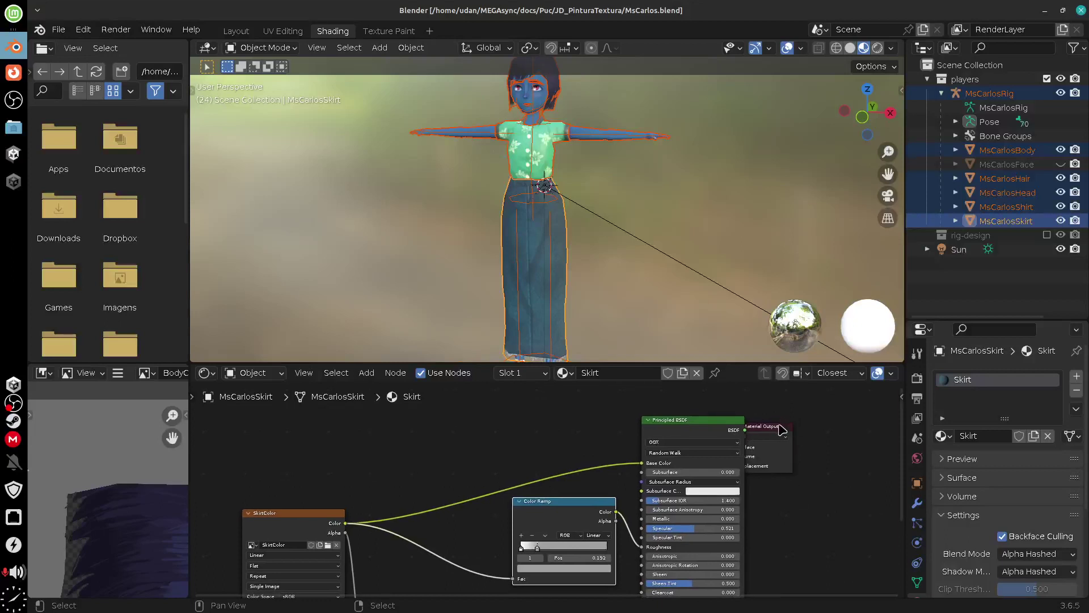
{"action": "left_click_drag", "start_coordinate": [785, 426], "coordinate": [807, 423]}
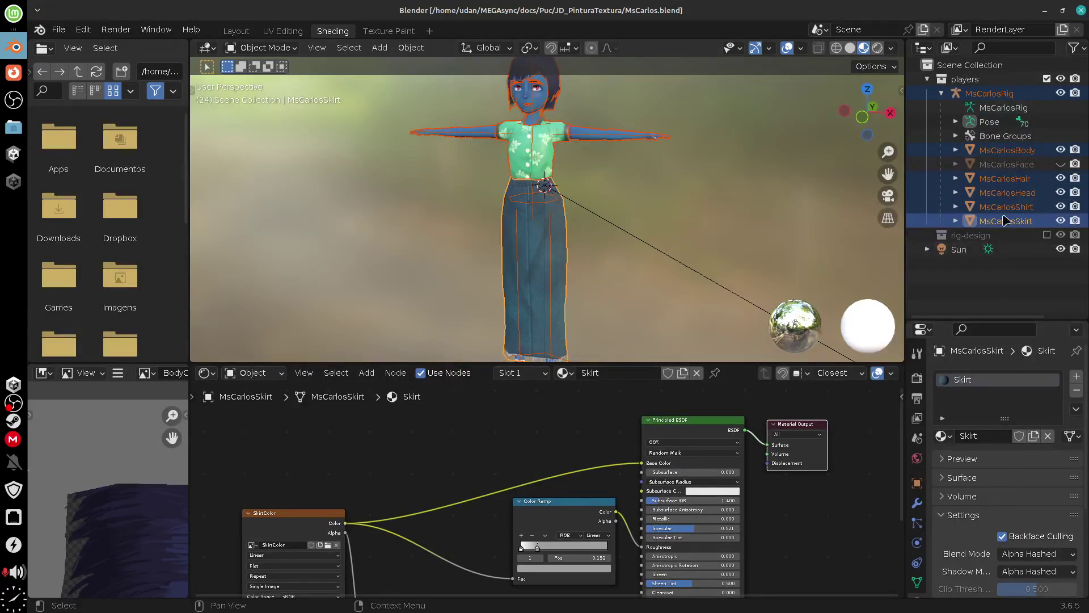
- Make MsCarlosRig the active object in Pose Mode and start an FBX export limited to the selected objects
{"action": "left_click", "coordinate": [989, 93], "text": "ctrl"}
{"action": "key", "text": "ctrl+Tab"}
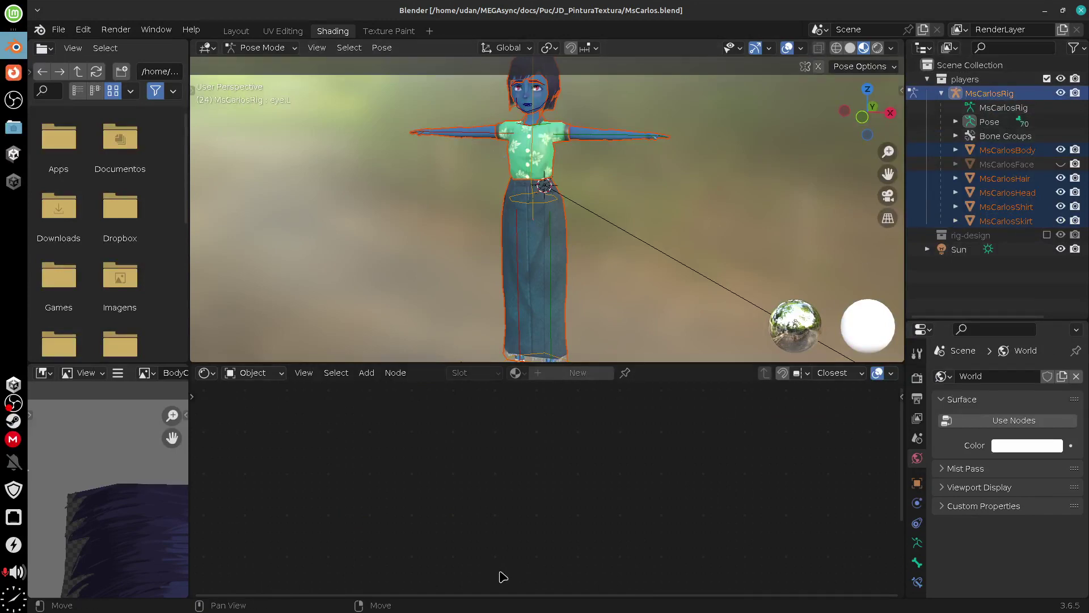
{"action": "left_click", "coordinate": [59, 30]}
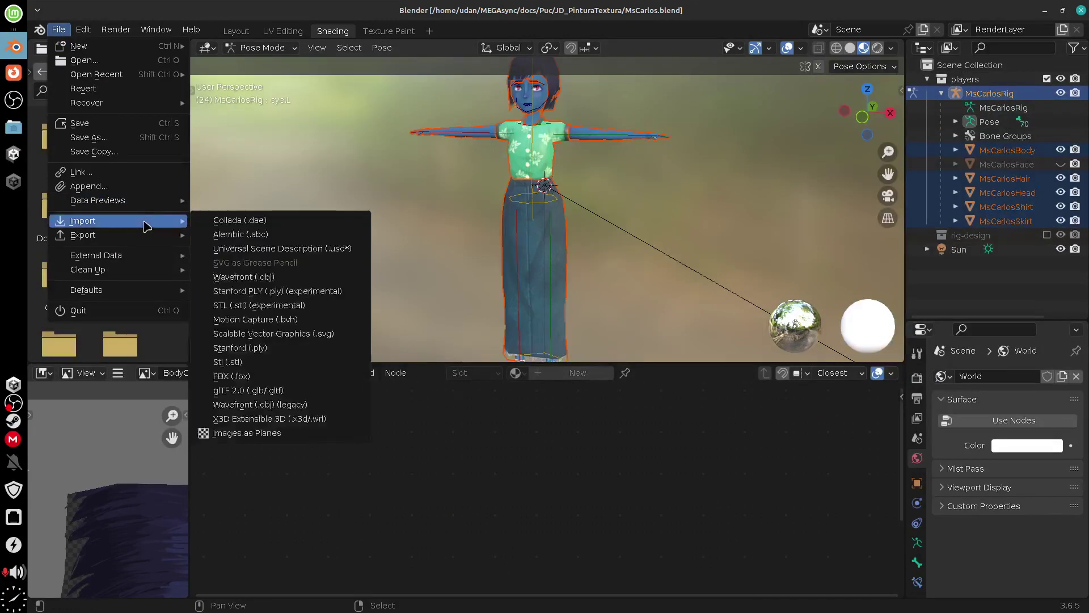
{"action": "left_click", "coordinate": [300, 378]}
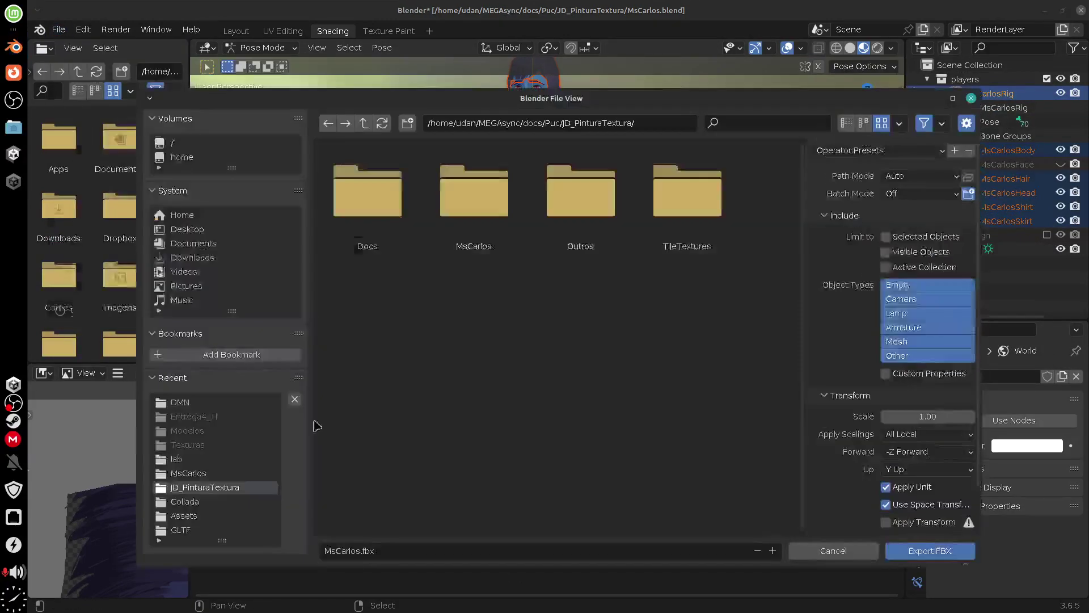
{"action": "left_click", "coordinate": [886, 236]}
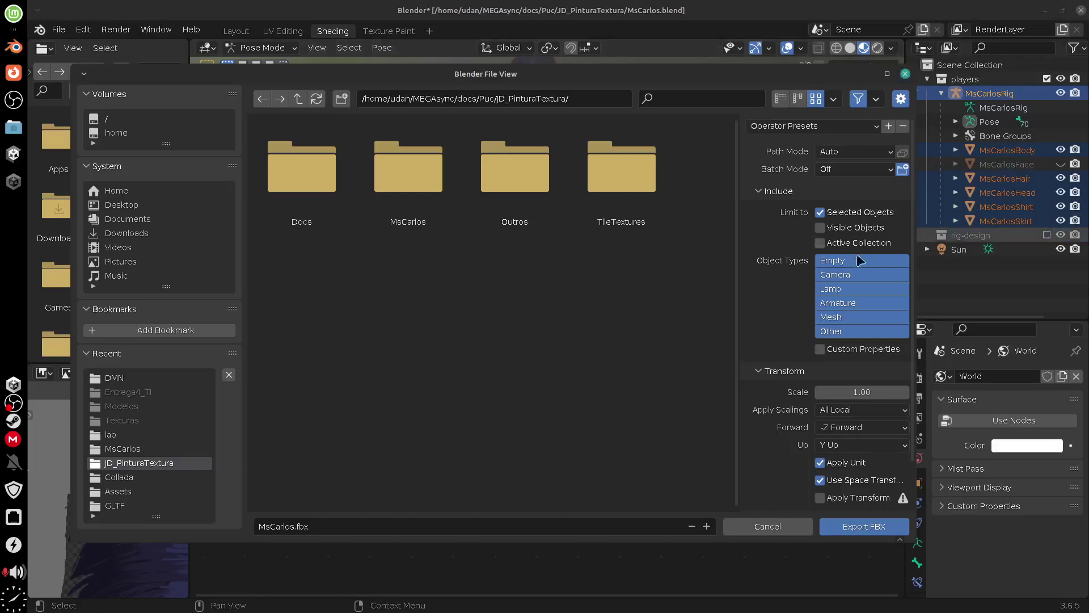
- Enlarge the export dialog, expand the Geometry and Armature settings, and disable Add Leaf Bones
{"action": "scroll", "coordinate": [906, 358], "scroll_direction": "down", "scroll_amount": 3}
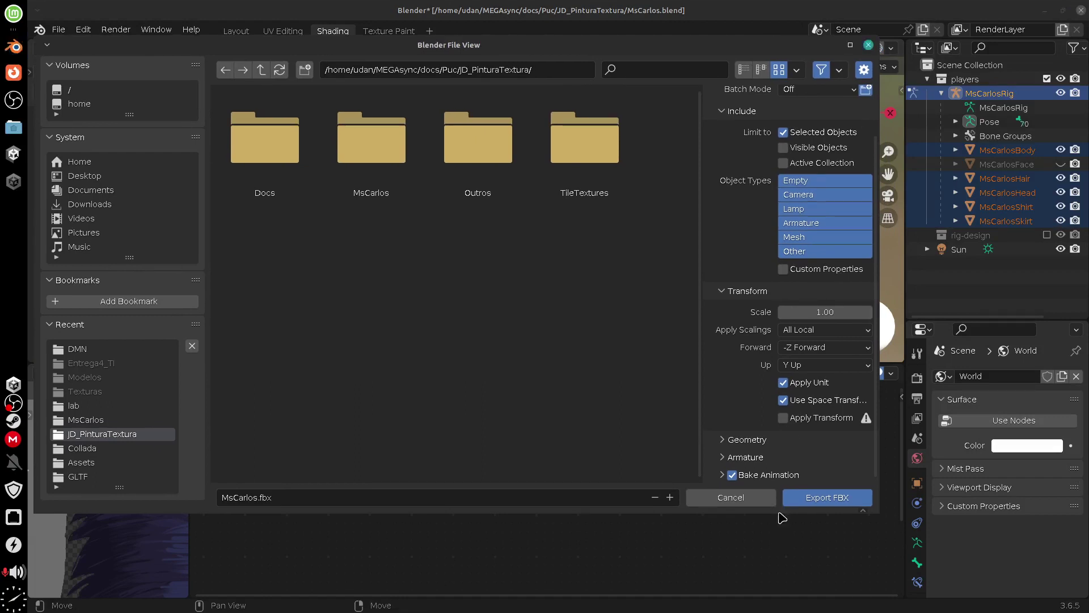
{"action": "left_click_drag", "start_coordinate": [778, 513], "coordinate": [779, 571]}
{"action": "left_click", "coordinate": [743, 491]}
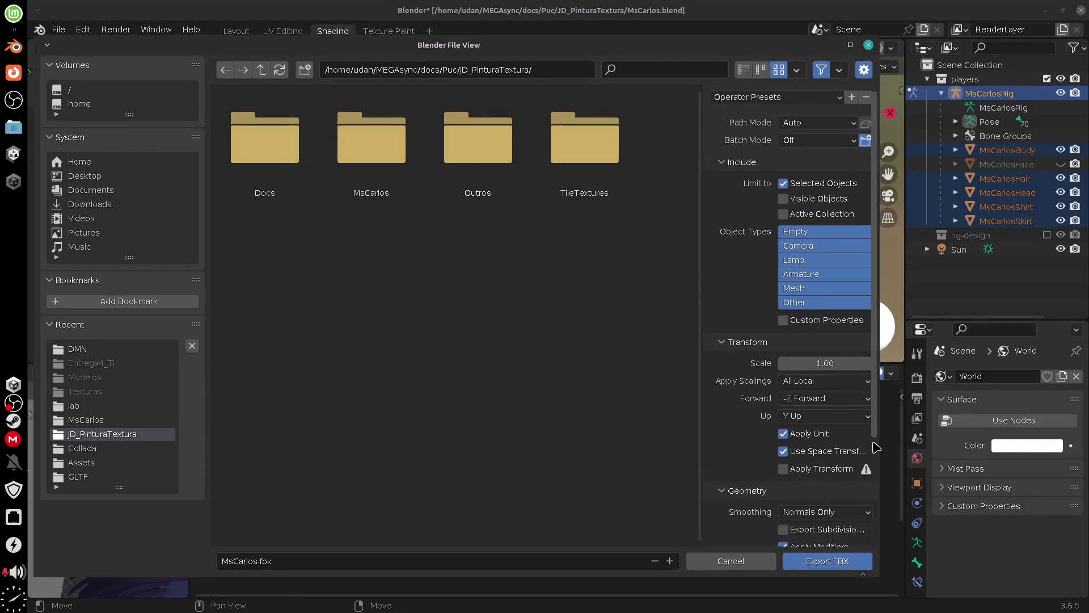
{"action": "scroll", "coordinate": [857, 454], "scroll_direction": "down", "scroll_amount": 6}
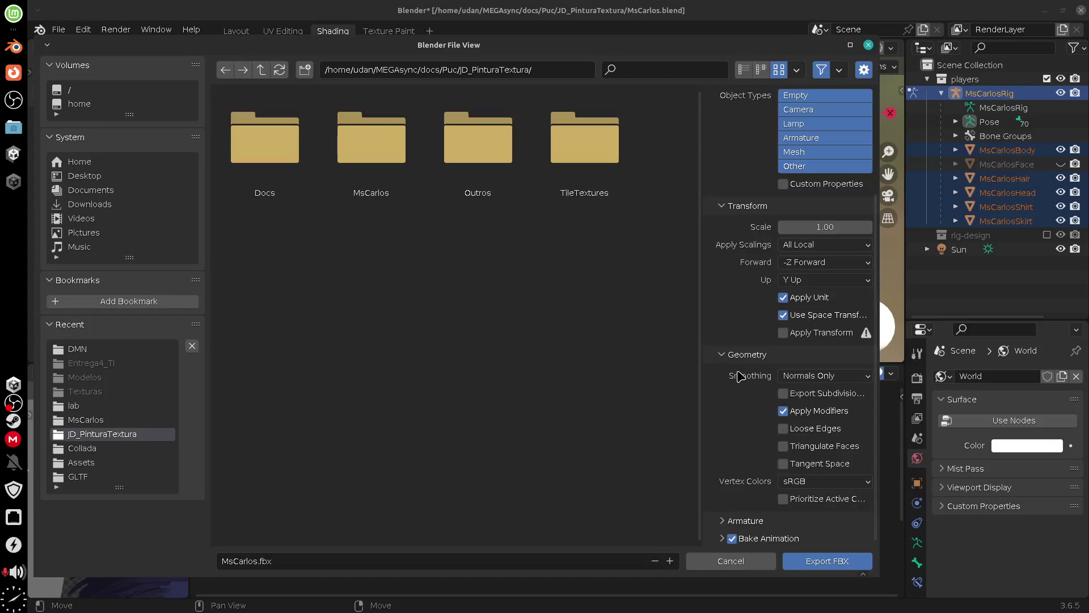
{"action": "left_click", "coordinate": [791, 520]}
{"action": "scroll", "coordinate": [878, 380], "scroll_direction": "down", "scroll_amount": 4}
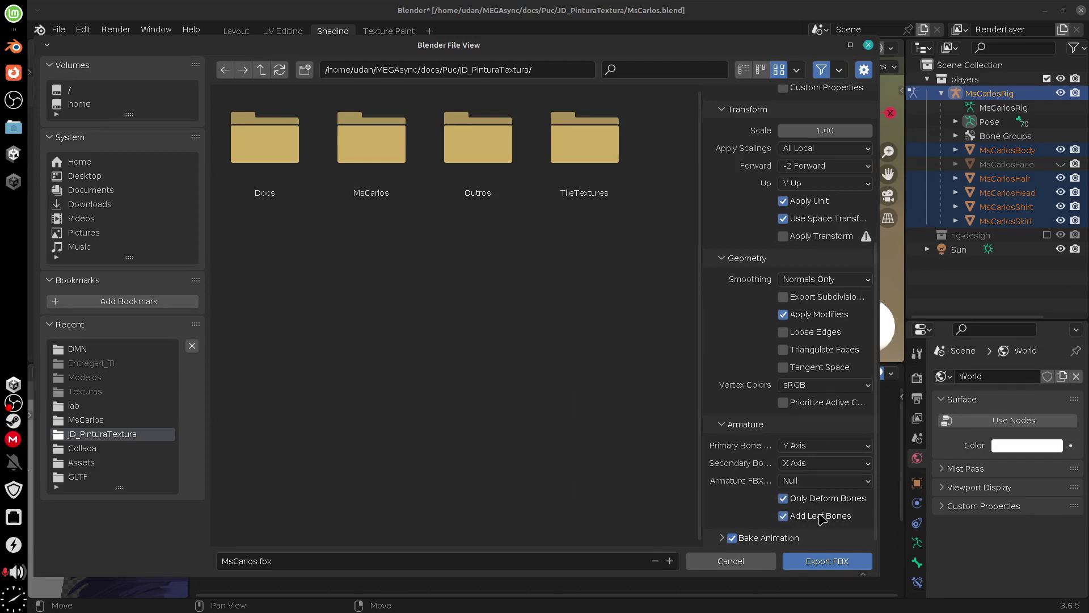
{"action": "left_click", "coordinate": [785, 516]}
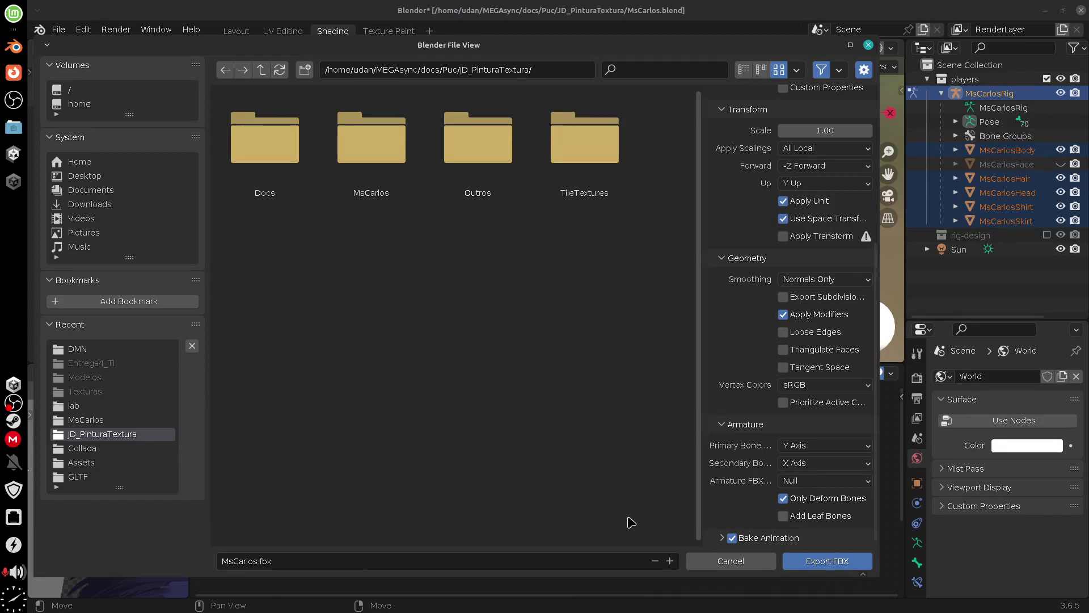
- Browse from the home folder to the Unity/Shader project folder as the export destination
{"action": "left_click", "coordinate": [85, 163]}
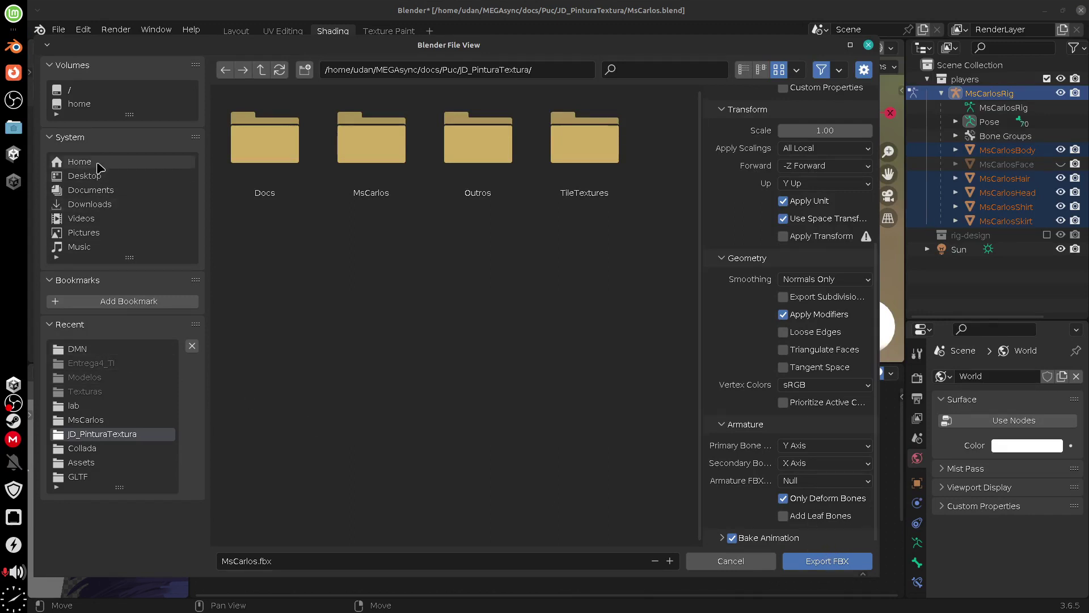
{"action": "scroll", "coordinate": [693, 267], "scroll_direction": "down", "scroll_amount": 1}
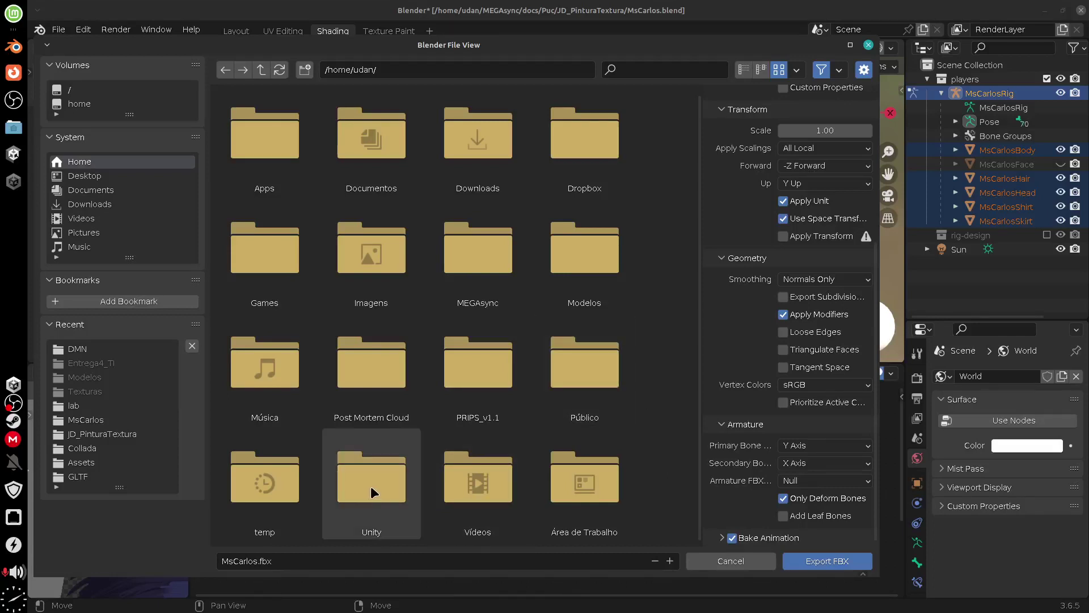
{"action": "double_click", "coordinate": [404, 499]}
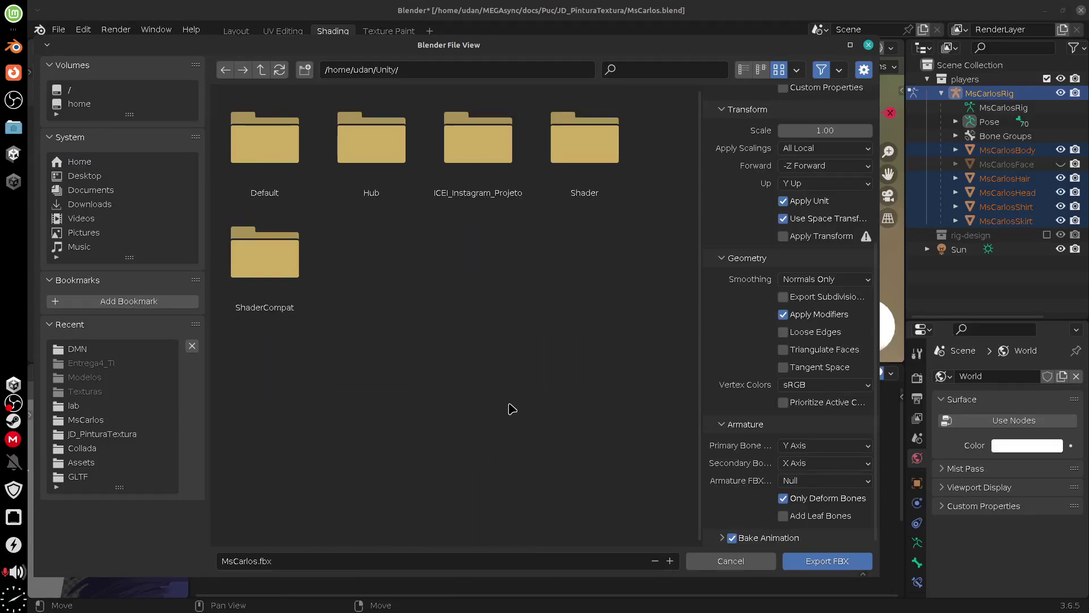
{"action": "double_click", "coordinate": [591, 140]}
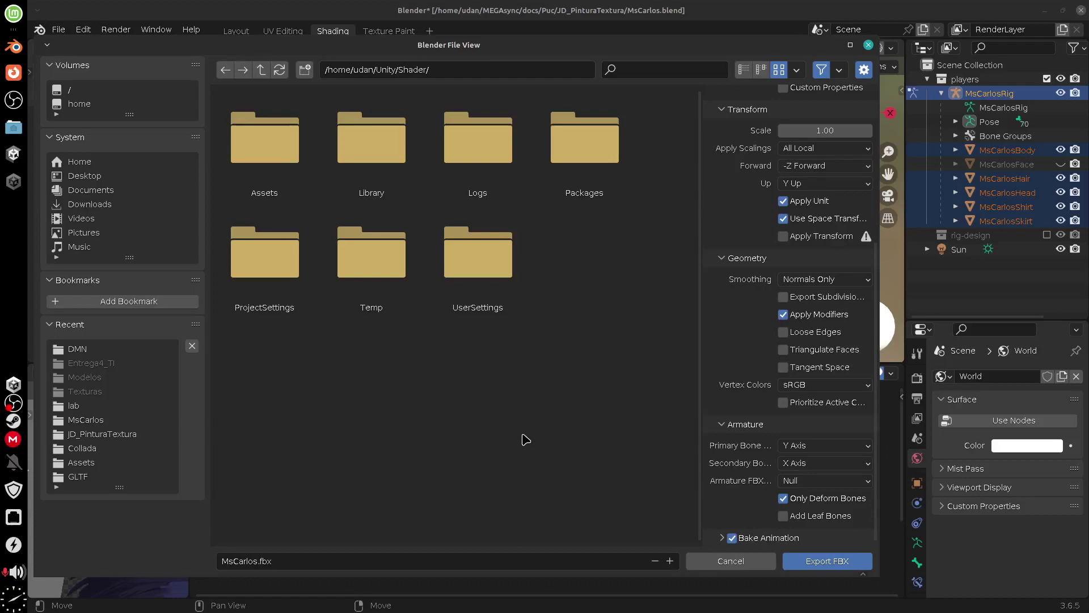
- Switch to Firefox and view the shader videos on the course's "Material e Shader em motor de Jogos." page
{"action": "left_click", "coordinate": [13, 72]}
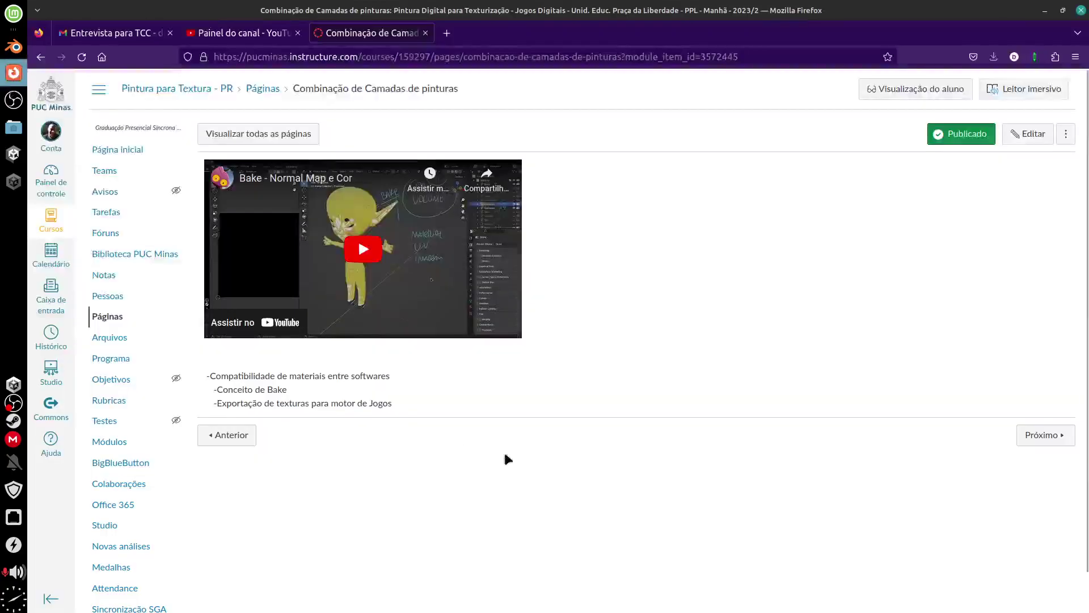
{"action": "left_click", "coordinate": [199, 91]}
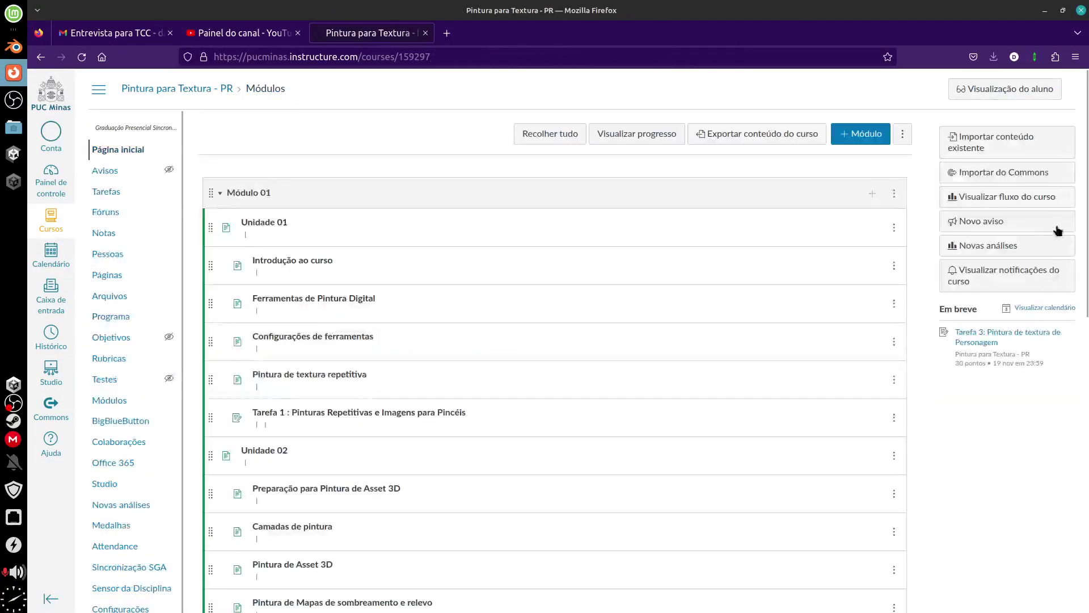
{"action": "left_click_drag", "start_coordinate": [1085, 201], "coordinate": [1064, 457]}
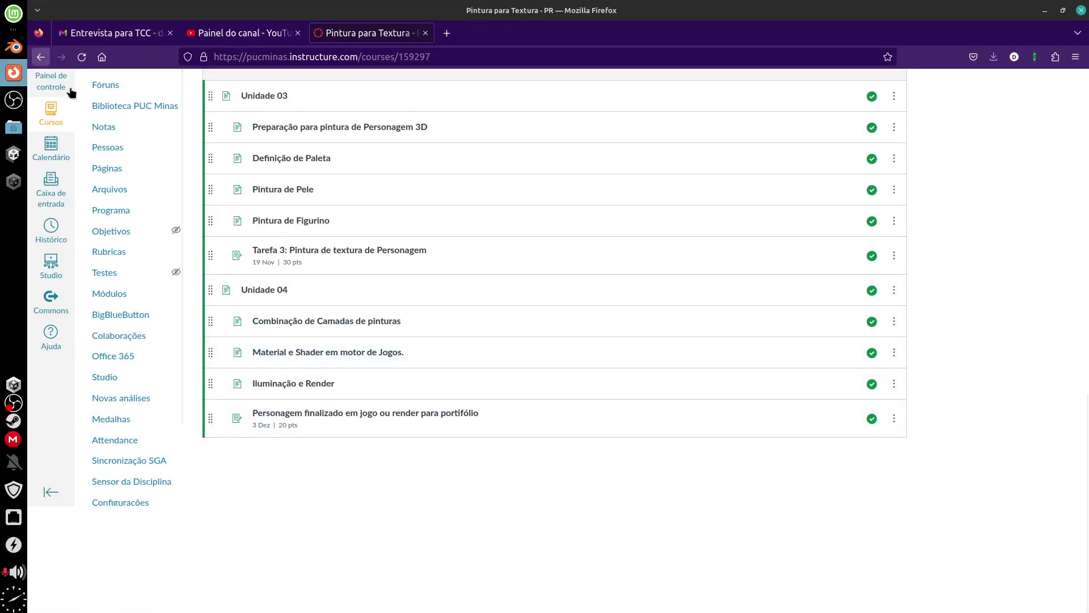
{"action": "left_click", "coordinate": [313, 353]}
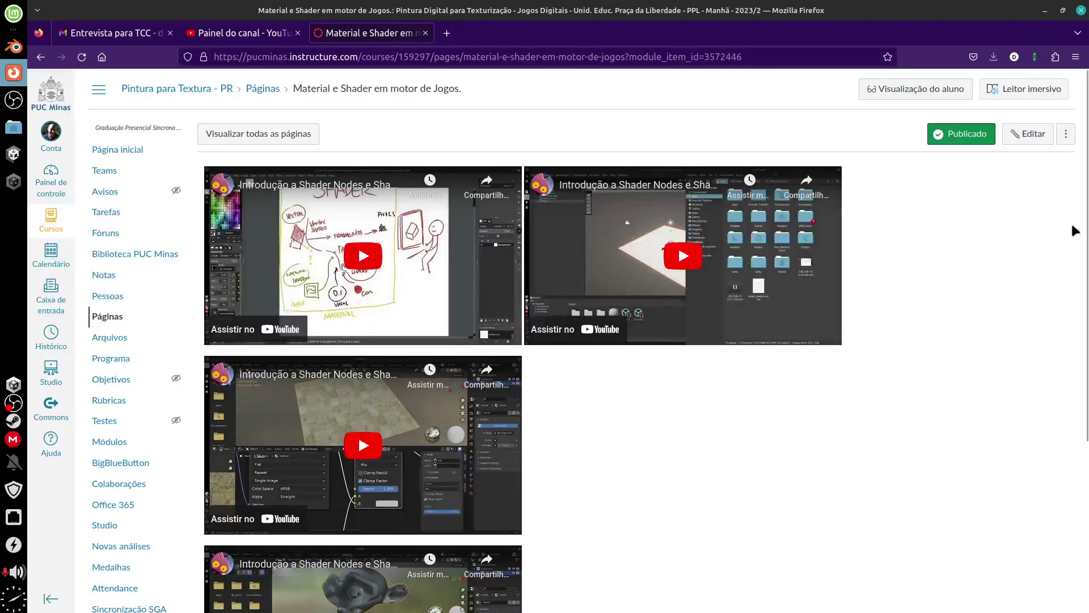
{"action": "left_click_drag", "start_coordinate": [1087, 229], "coordinate": [1065, 260]}
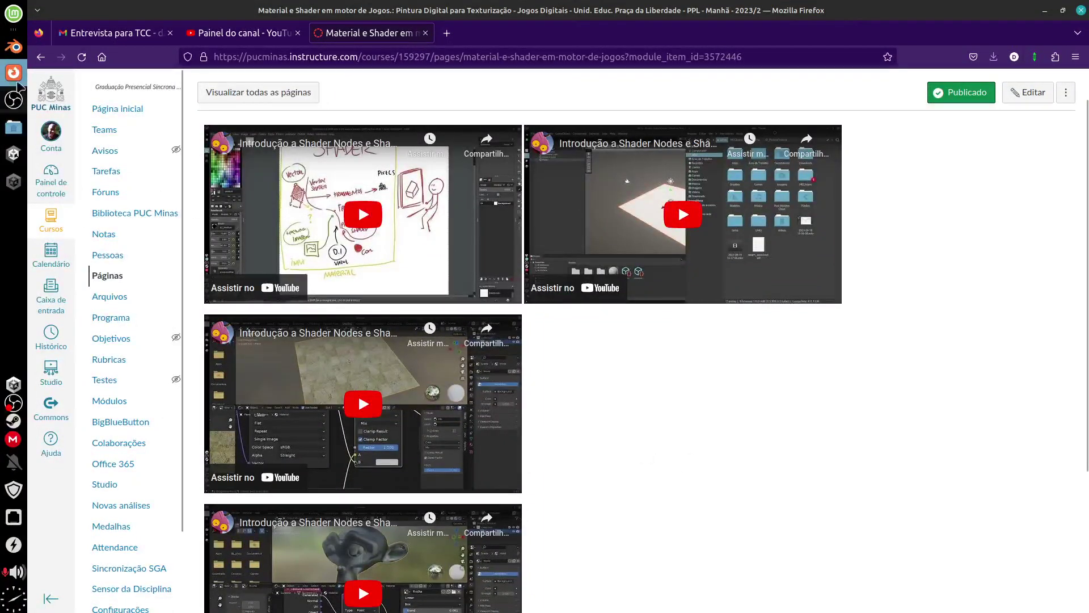
- Return to Blender and export MsCarlos.fbx into the Shader project's Assets folder
{"action": "left_click", "coordinate": [15, 49]}
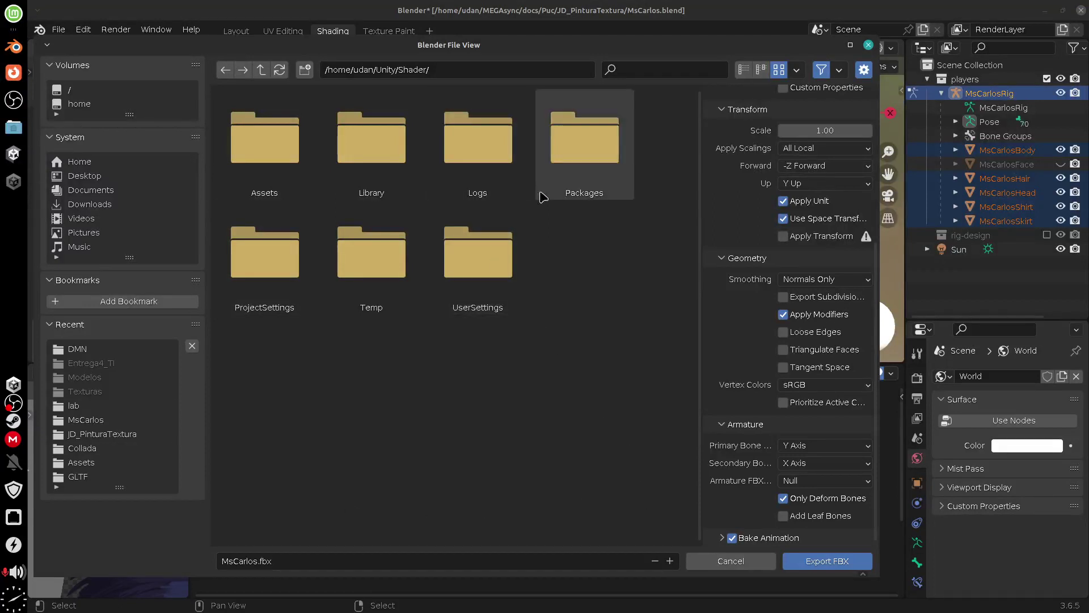
{"action": "double_click", "coordinate": [280, 147]}
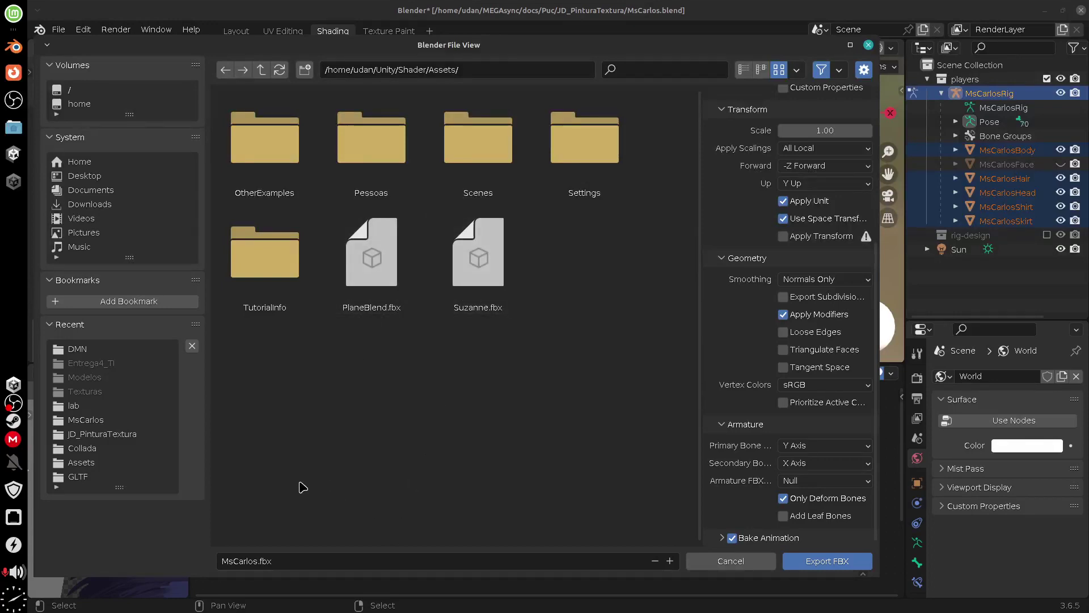
{"action": "left_click", "coordinate": [830, 562]}
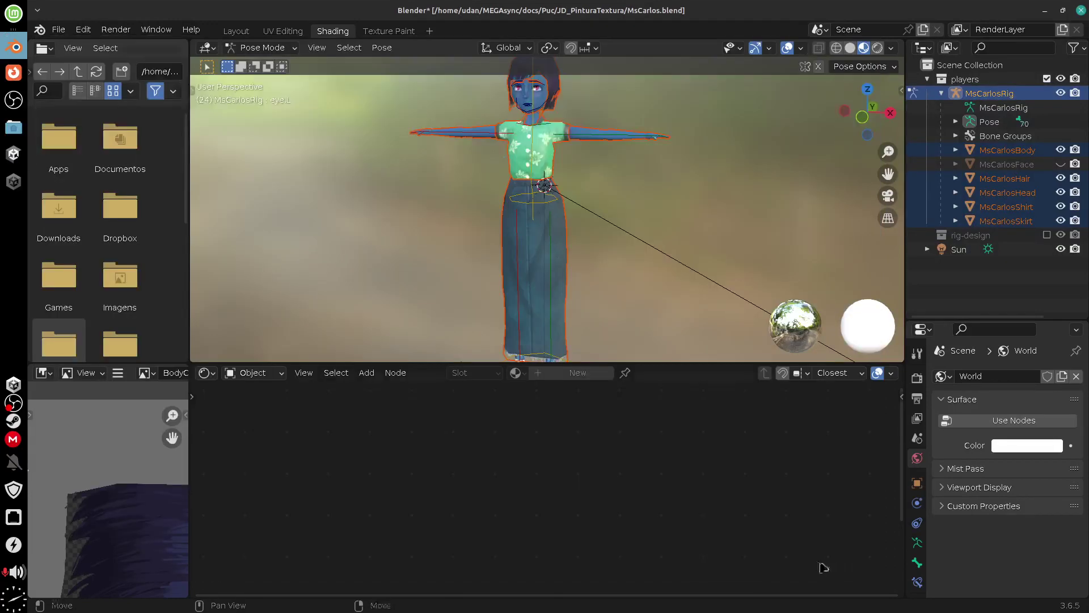
- Switch to Unity, place the MsCarlos model in the scene, and frame it for viewing from the front
{"action": "left_click", "coordinate": [19, 183]}
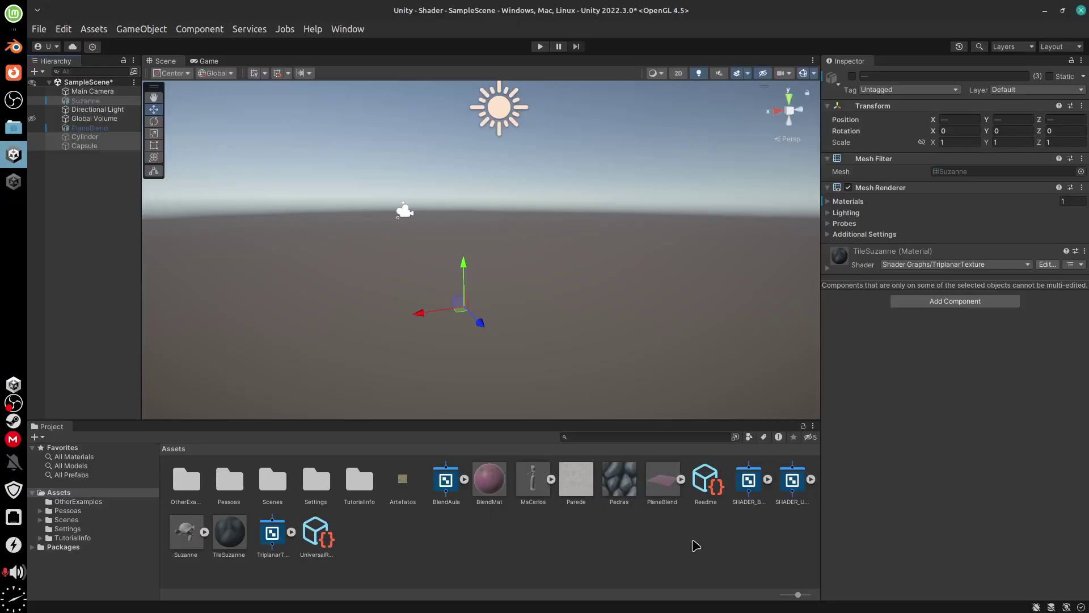
{"action": "left_click", "coordinate": [532, 482]}
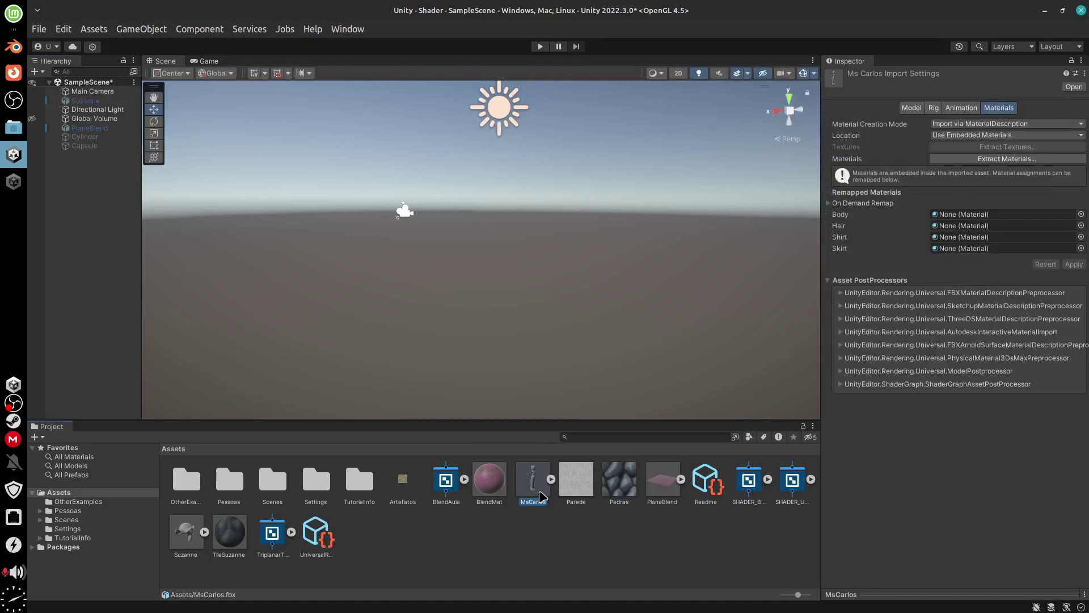
{"action": "left_click_drag", "start_coordinate": [538, 494], "coordinate": [499, 287]}
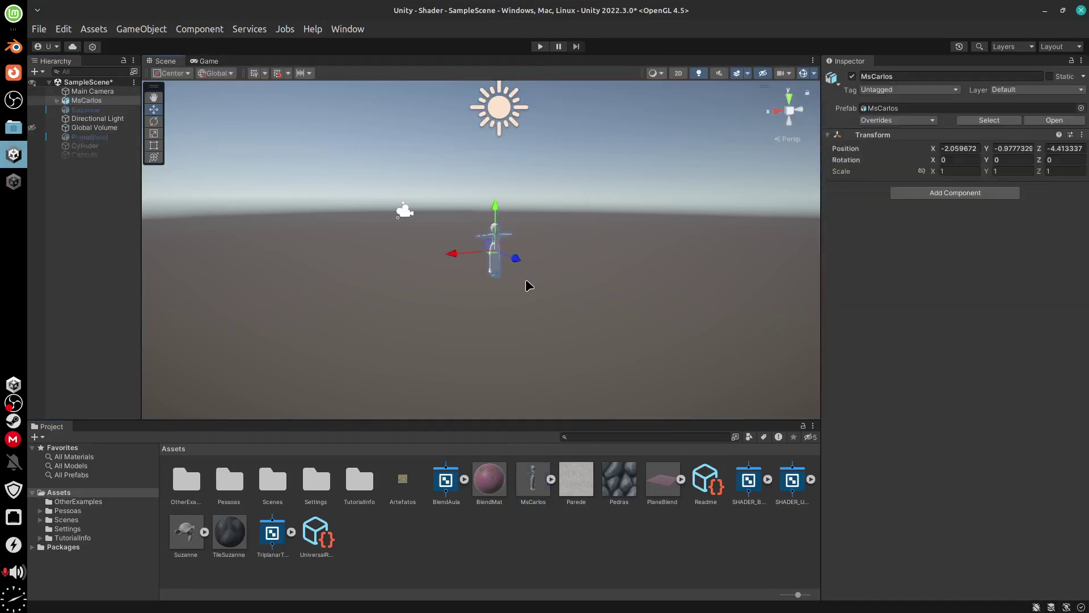
{"action": "key", "text": "f"}
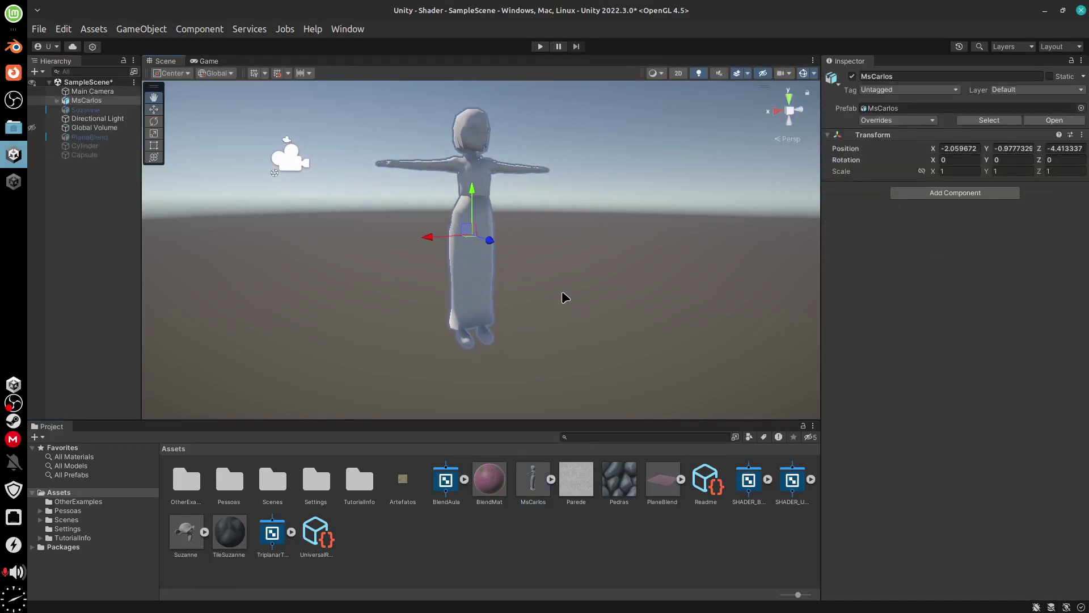
{"action": "left_click_drag", "start_coordinate": [569, 315], "coordinate": [471, 318], "text": "alt"}
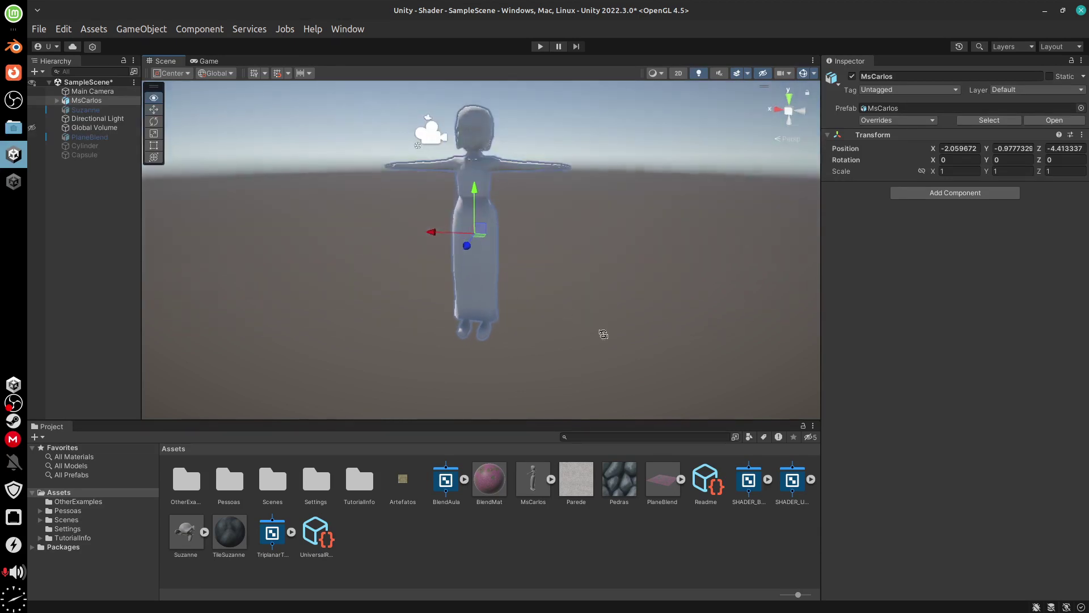
- Expand the MsCarlos asset's contents and select its embedded Body material
{"action": "left_click", "coordinate": [551, 479]}
{"action": "left_click", "coordinate": [640, 481]}
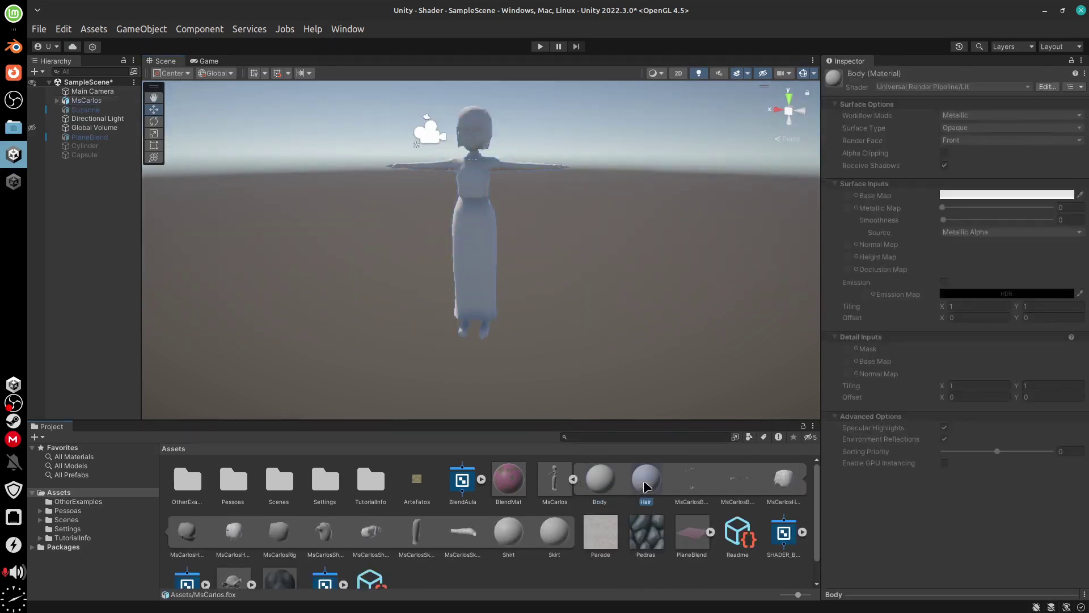
{"action": "left_click", "coordinate": [607, 492]}
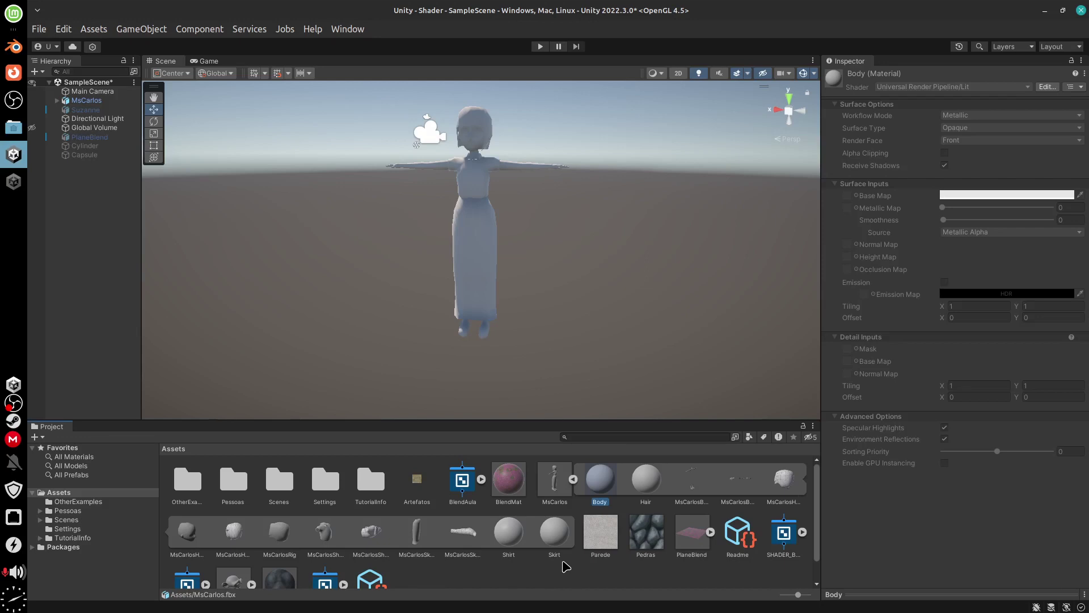
- Extract the Body material from the MsCarlos prefab into a new folder named Materials inside Assets
{"action": "right_click", "coordinate": [602, 488]}
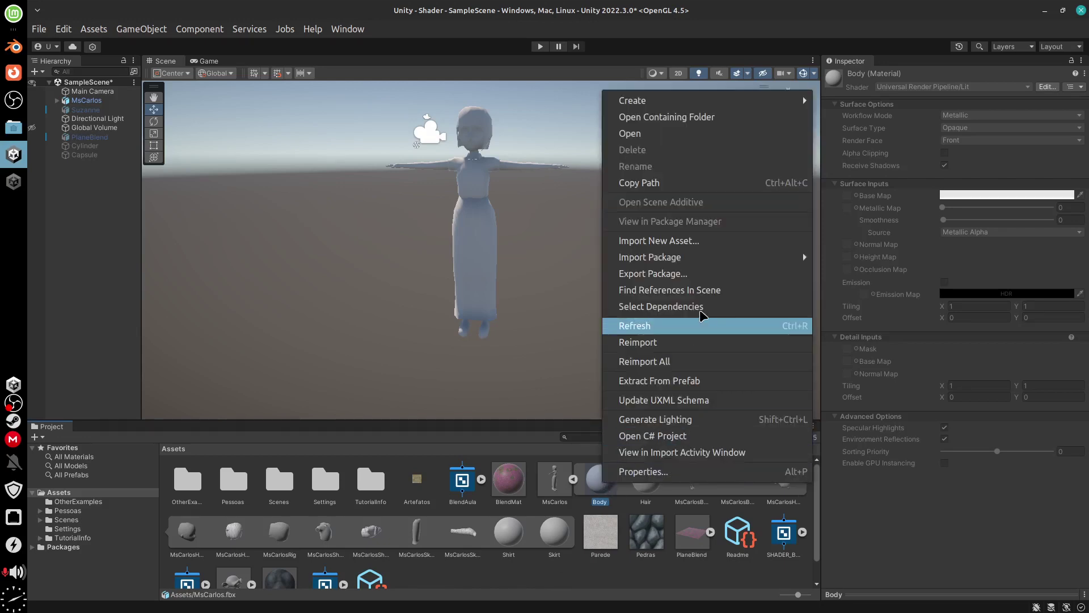
{"action": "left_click", "coordinate": [703, 385]}
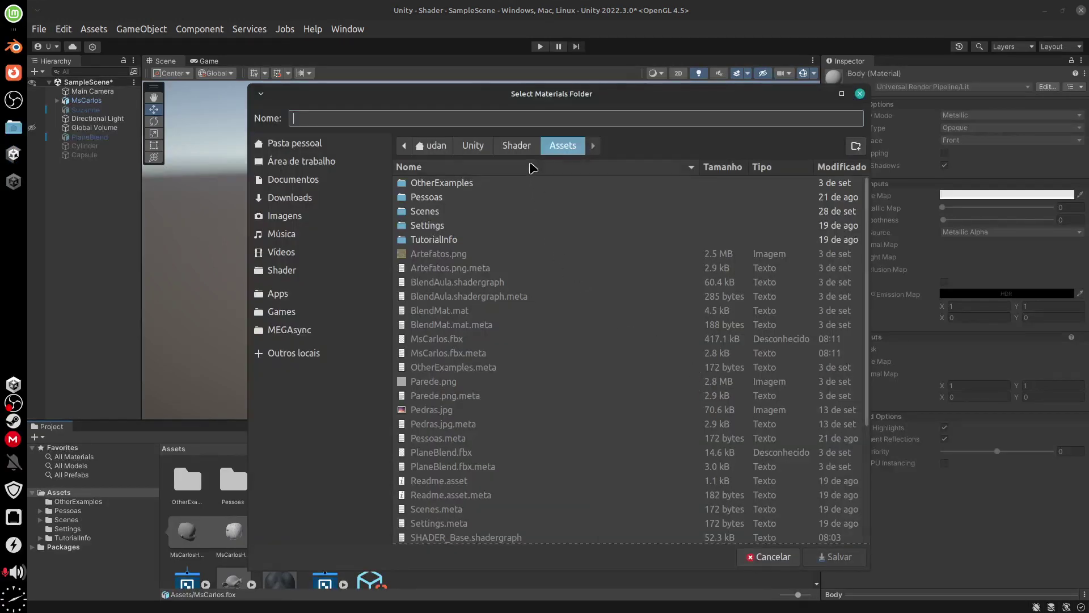
{"action": "left_click", "coordinate": [856, 145]}
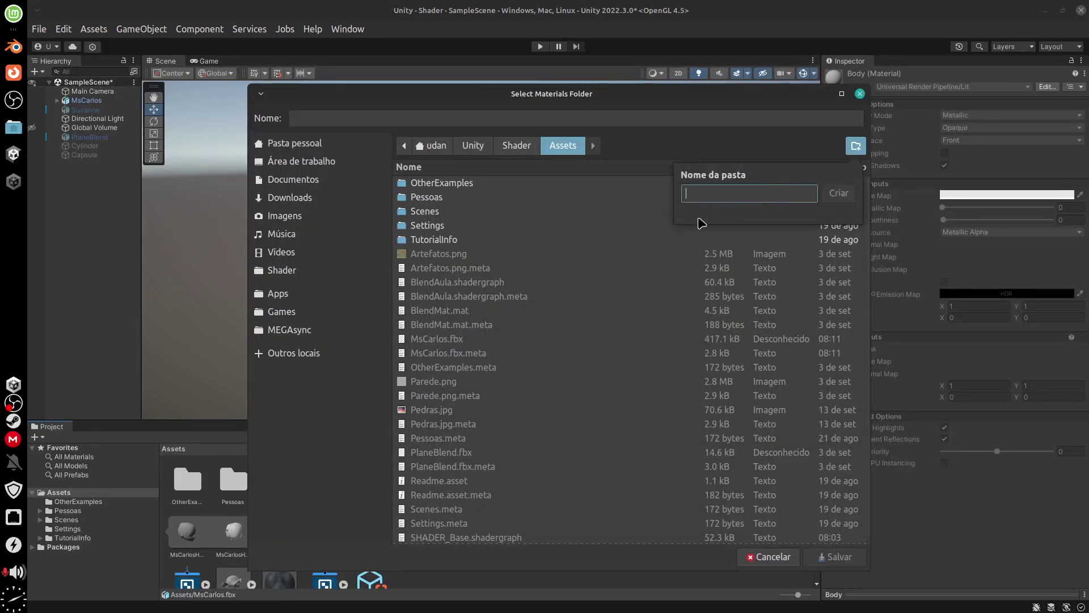
{"action": "type", "text": "Materials"}
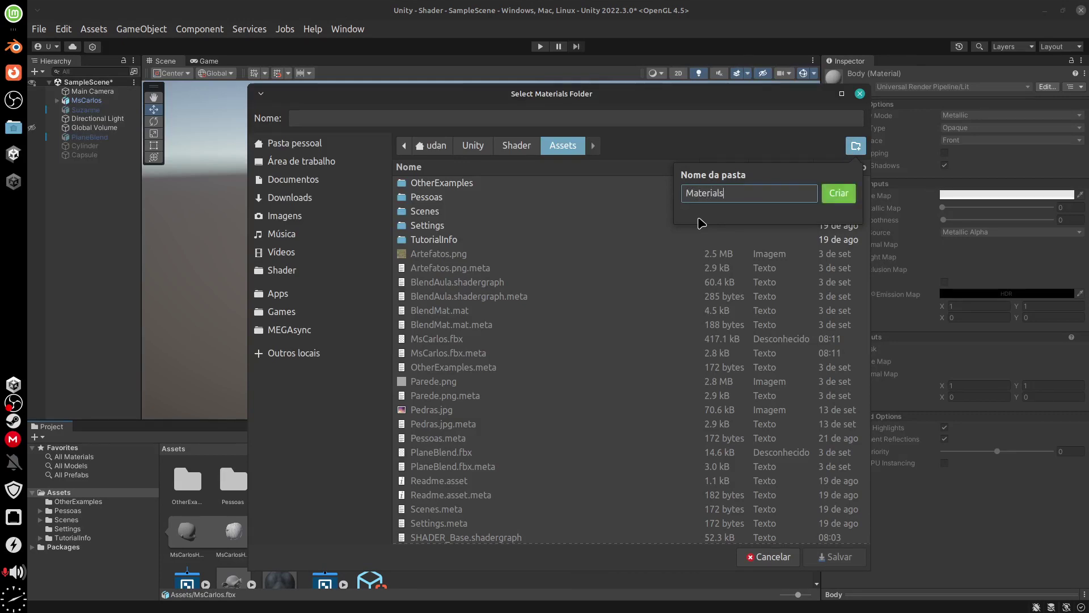
{"action": "left_click", "coordinate": [838, 194]}
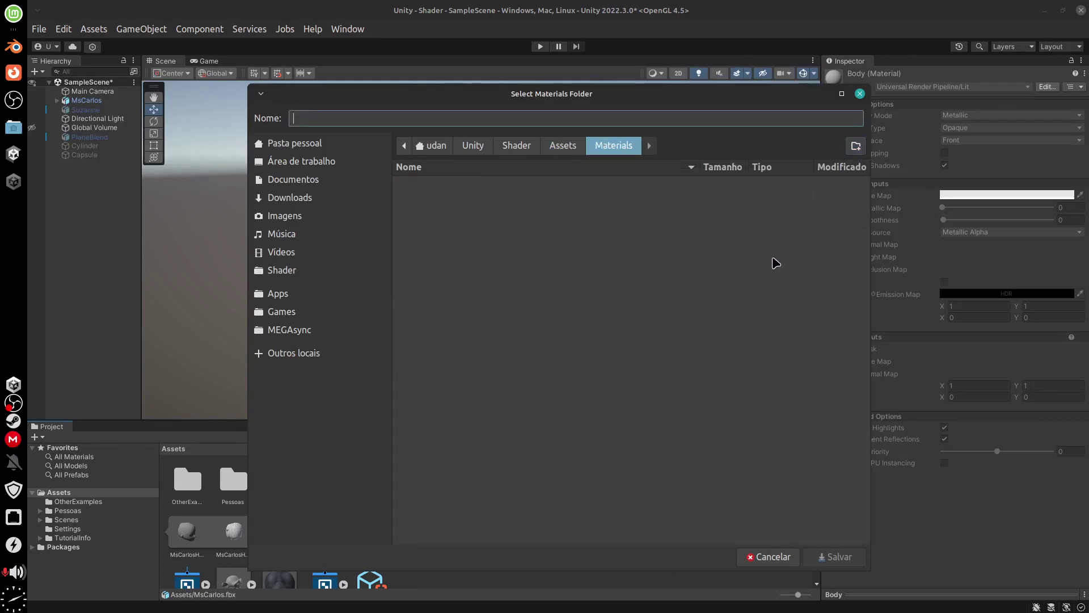
{"action": "left_click", "coordinate": [562, 147]}
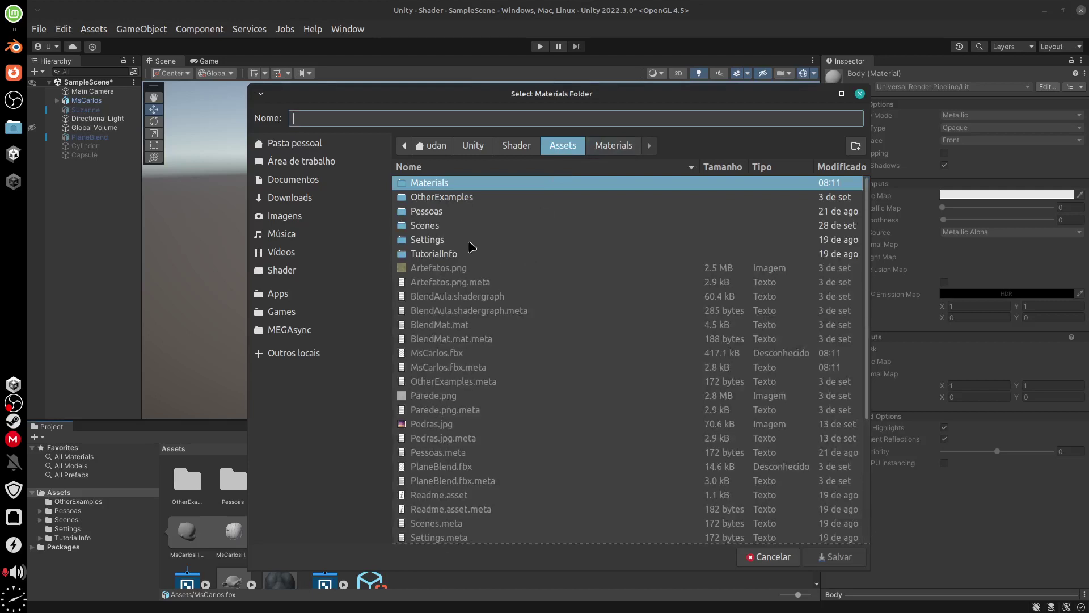
{"action": "left_click", "coordinate": [479, 182]}
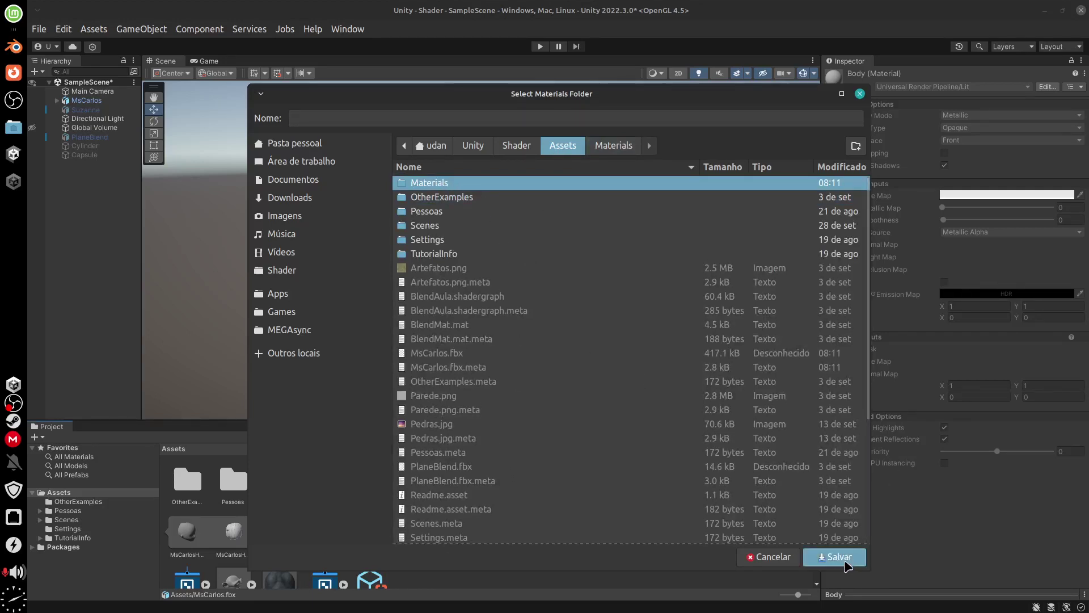
{"action": "left_click", "coordinate": [838, 558]}
- Extract the Hair material from the MsCarlos prefab into the Materials folder
{"action": "right_click", "coordinate": [651, 480]}
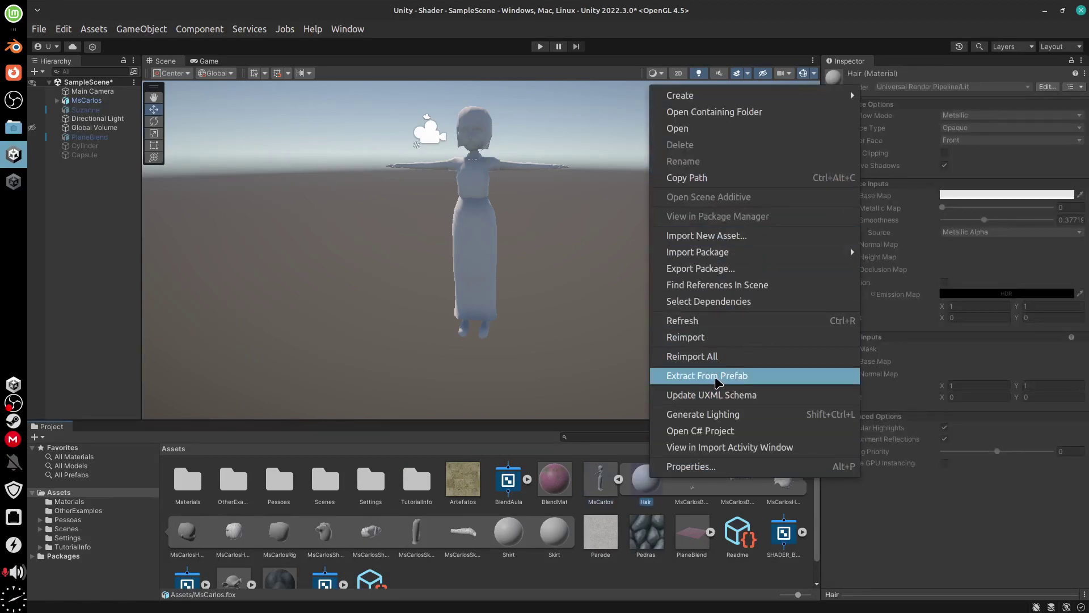
{"action": "left_click", "coordinate": [719, 382]}
{"action": "left_click", "coordinate": [457, 183]}
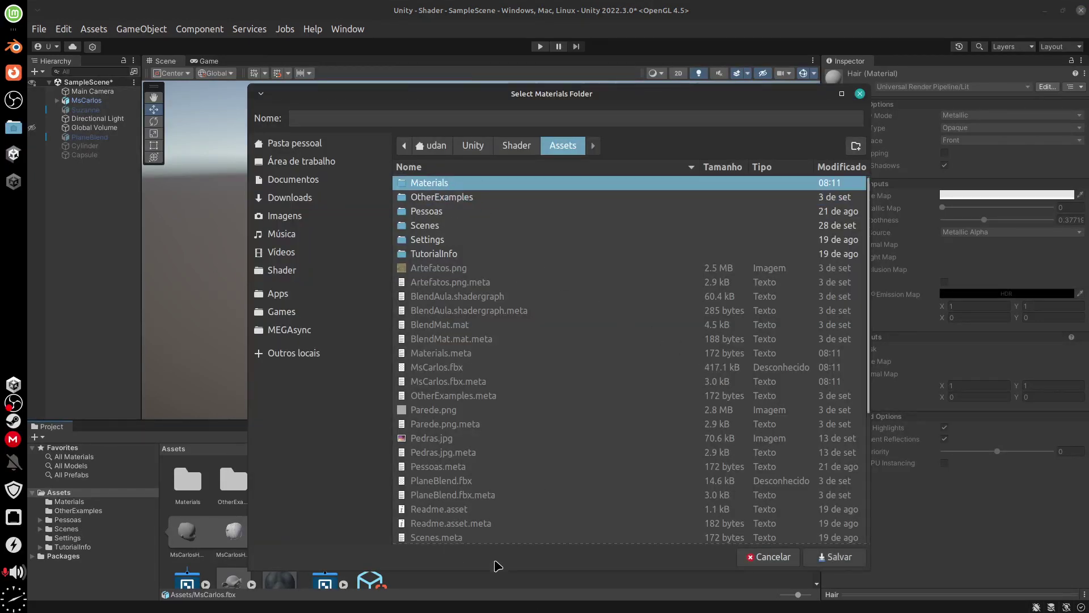
{"action": "left_click", "coordinate": [845, 559]}
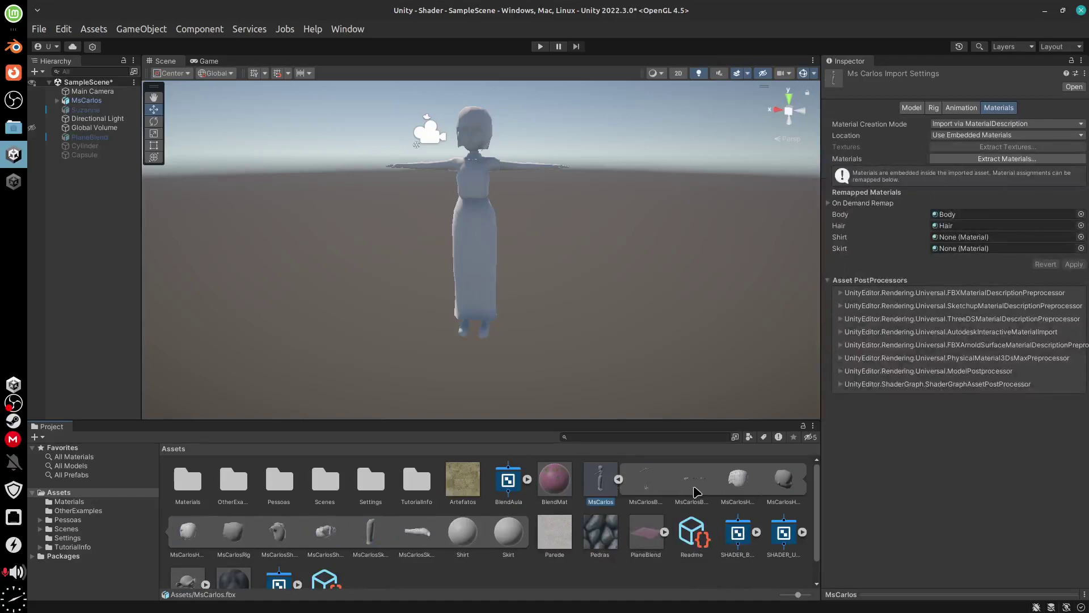
- Extract the Shirt material from the MsCarlos prefab into the Materials folder
{"action": "right_click", "coordinate": [474, 532]}
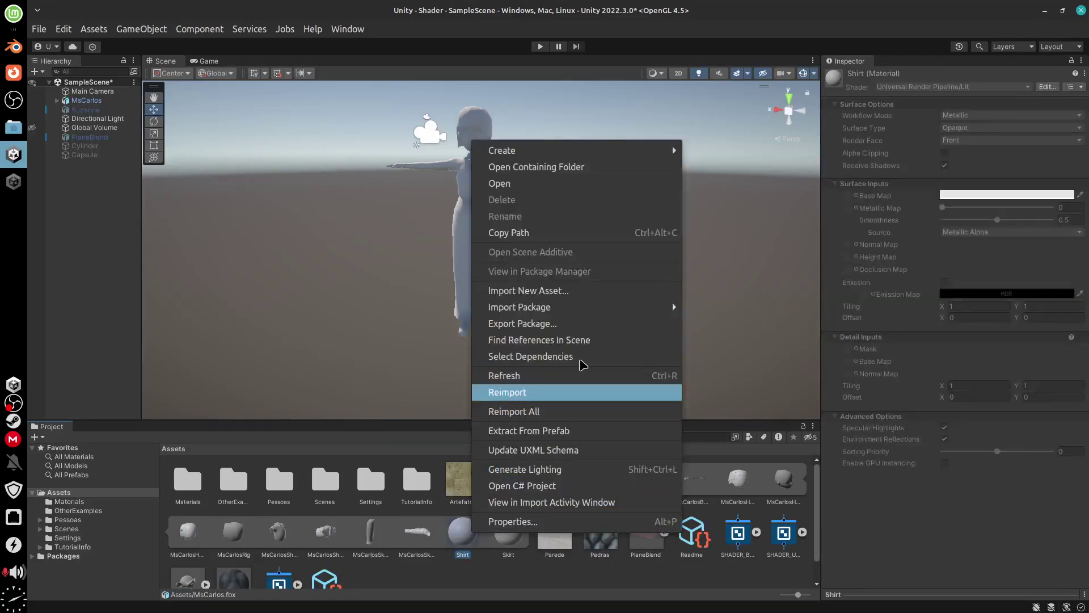
{"action": "left_click", "coordinate": [574, 431]}
{"action": "left_click", "coordinate": [471, 184]}
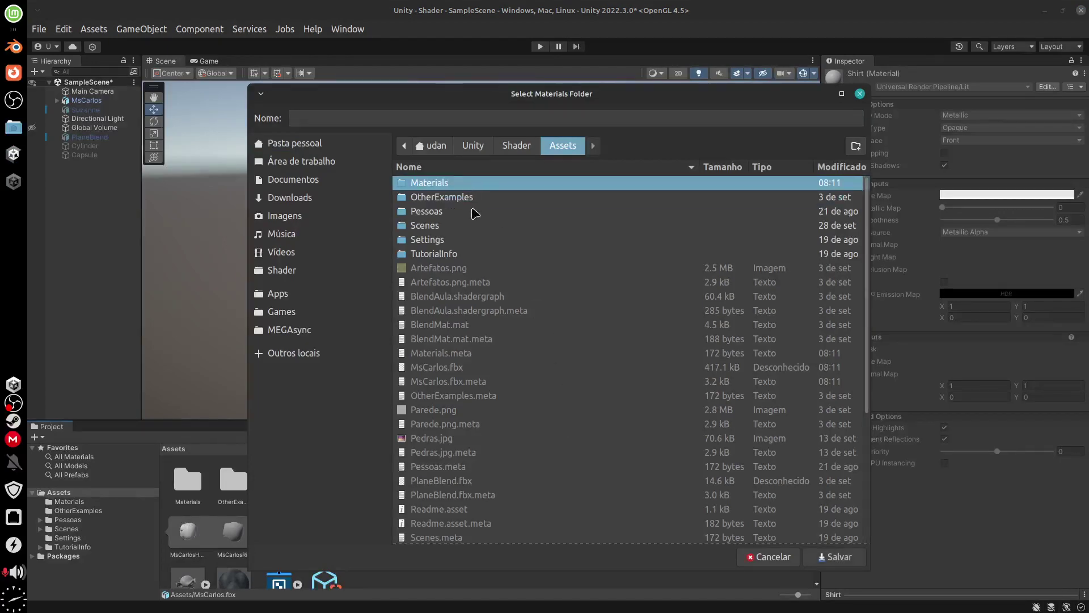
{"action": "left_click", "coordinate": [841, 559]}
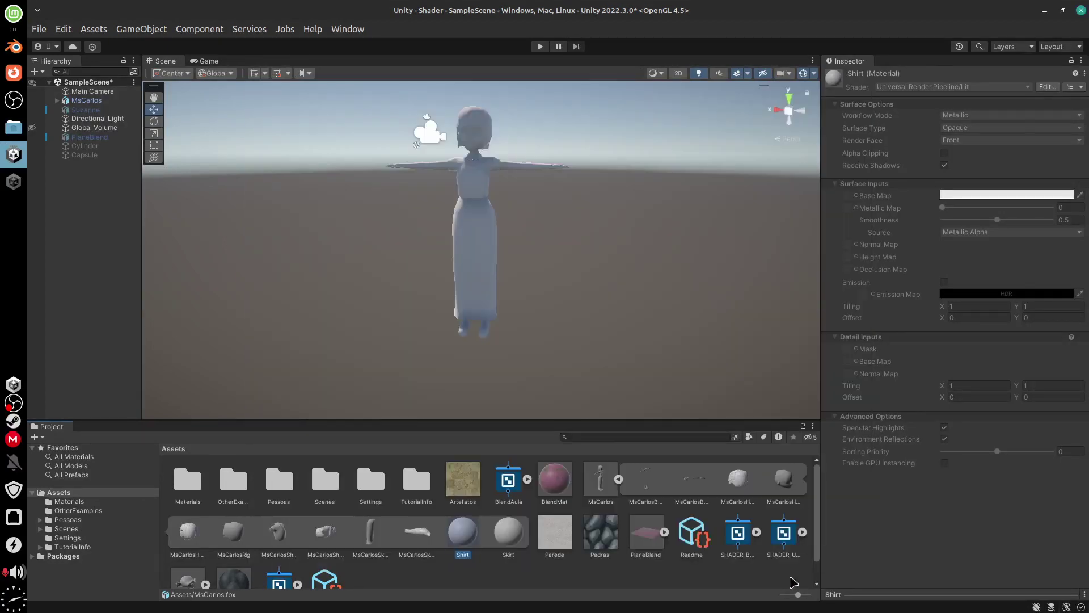
- Extract the Skirt material from the MsCarlos prefab into the Materials folder
{"action": "right_click", "coordinate": [465, 537]}
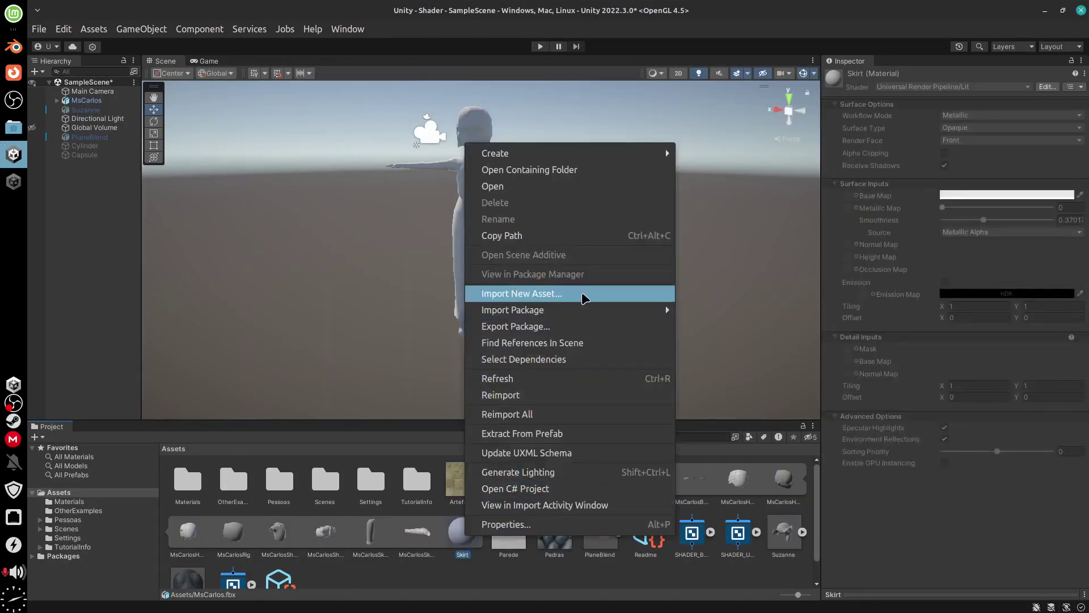
{"action": "left_click", "coordinate": [586, 434]}
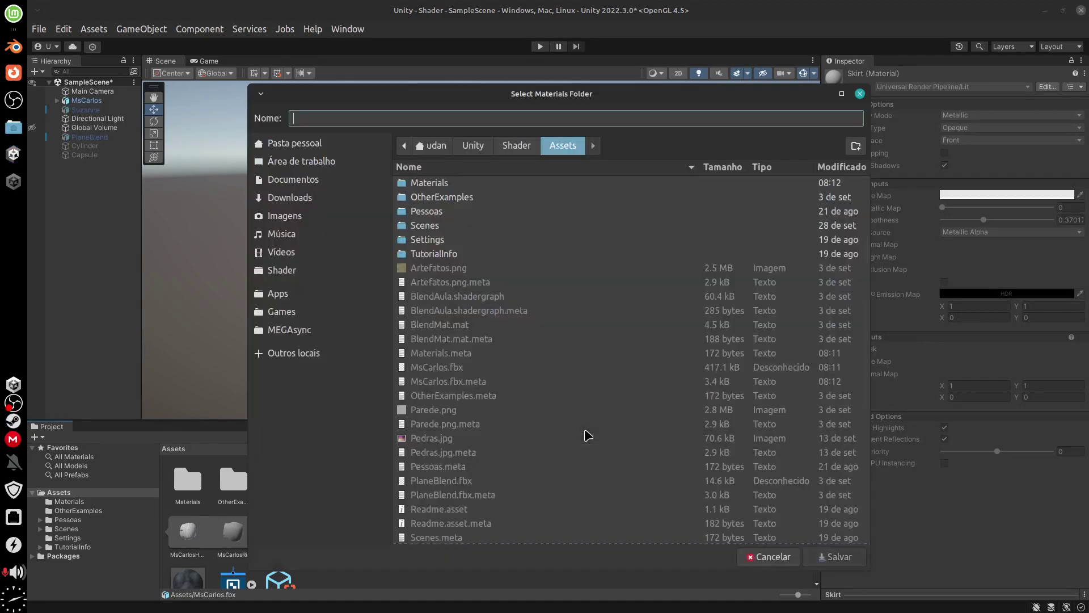
{"action": "left_click", "coordinate": [451, 226]}
{"action": "left_click", "coordinate": [474, 186]}
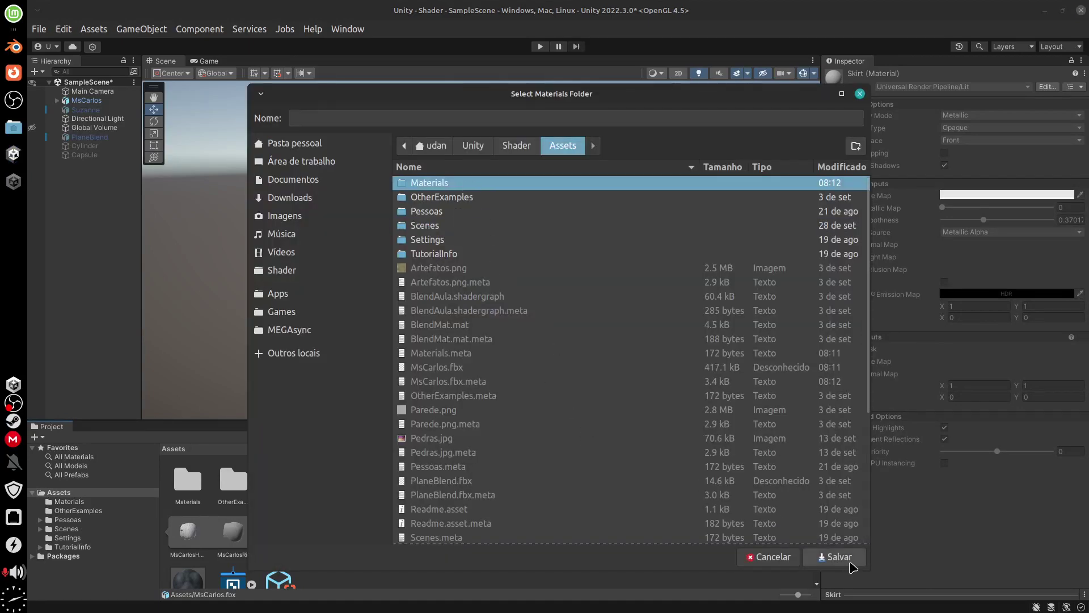
{"action": "left_click", "coordinate": [851, 566]}
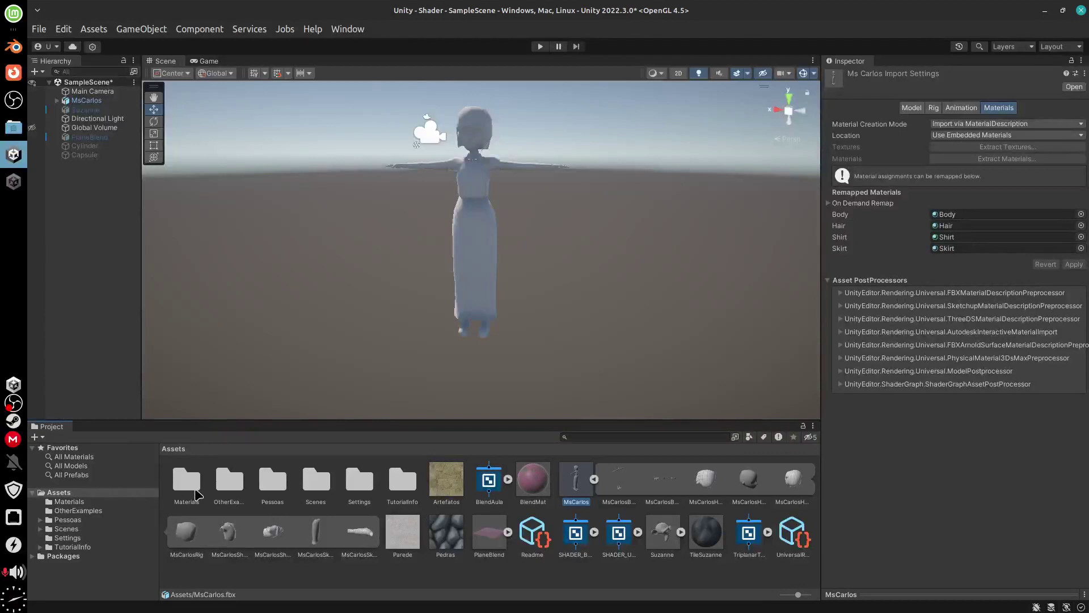
- Open the Materials folder and look through the extracted Hair, Shirt and Skirt materials' properties
{"action": "left_click", "coordinate": [195, 494]}
{"action": "double_click", "coordinate": [190, 486]}
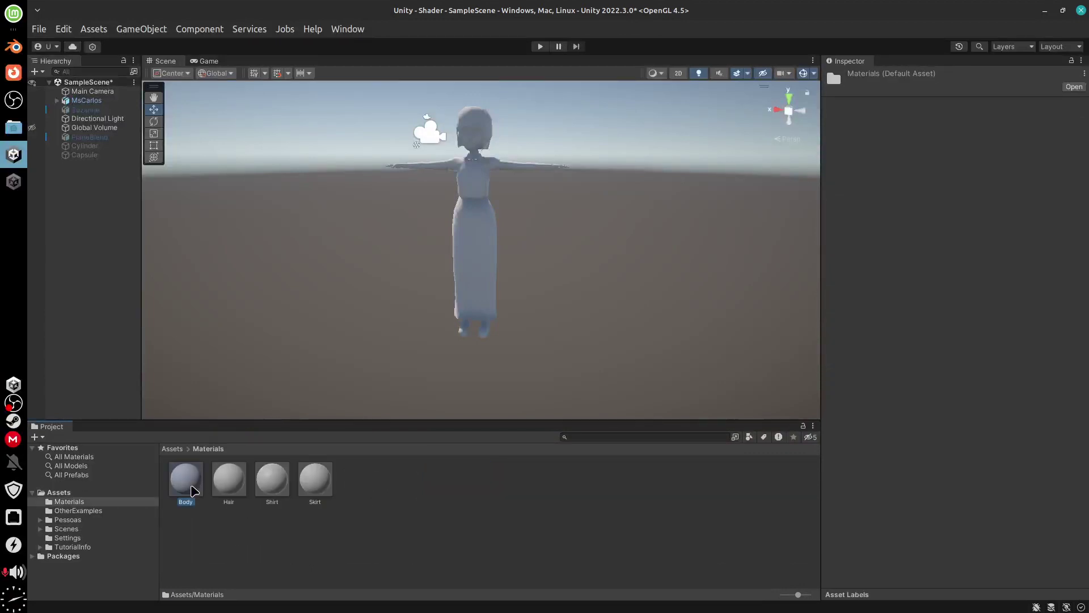
{"action": "left_click", "coordinate": [228, 480]}
{"action": "left_click", "coordinate": [268, 481]}
{"action": "left_click", "coordinate": [315, 479]}
{"action": "left_click", "coordinate": [264, 481]}
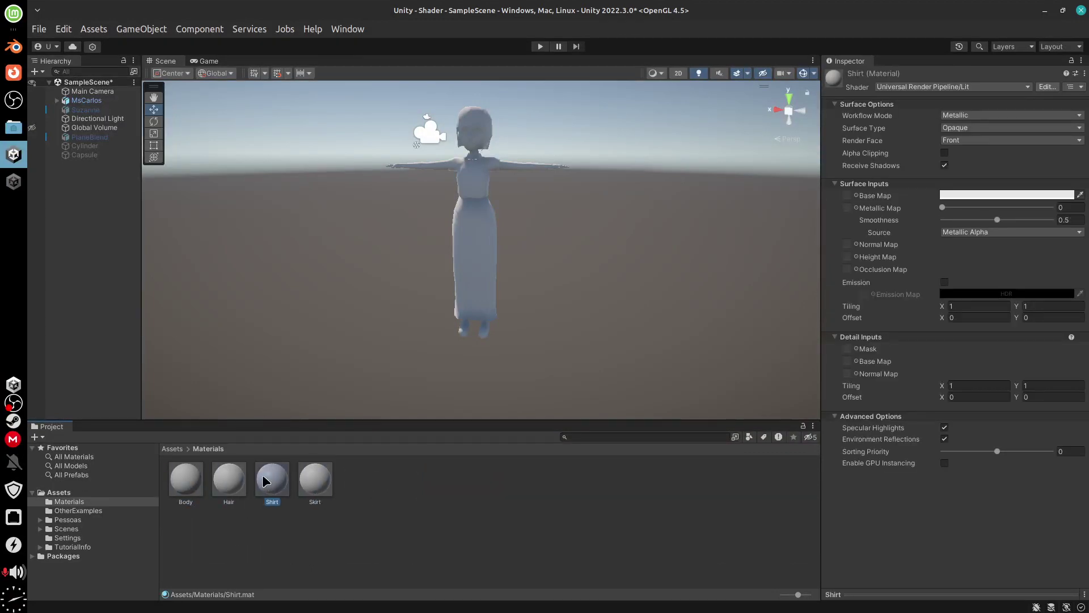
- Change the Body material's shader to AutodeskInteractive from Universal Render Pipeline's Autodesk Interactive group and enable UseColorMap
{"action": "left_click", "coordinate": [186, 479]}
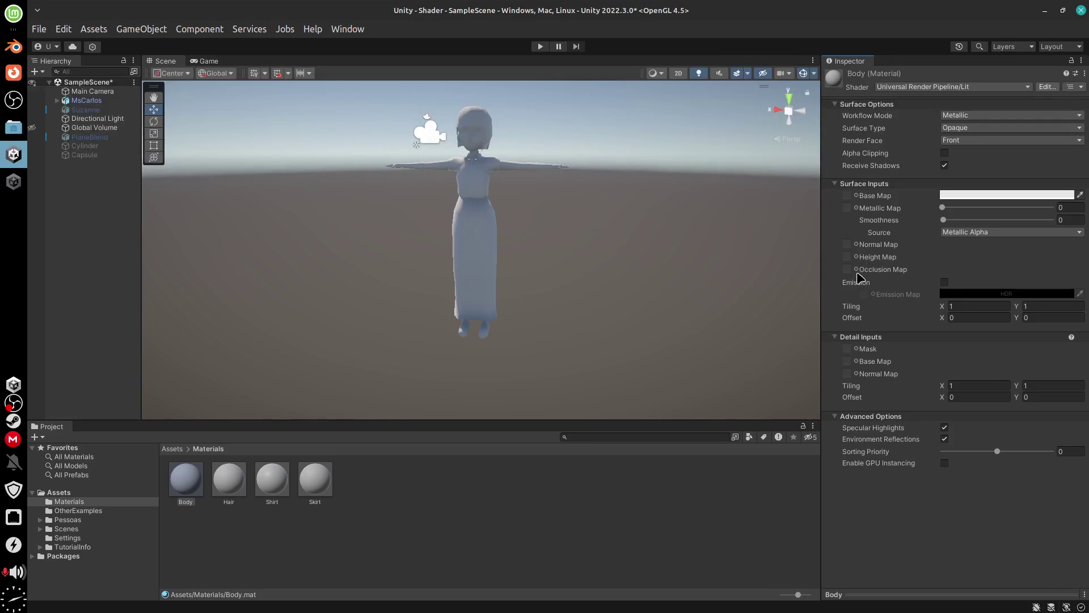
{"action": "left_click", "coordinate": [942, 87]}
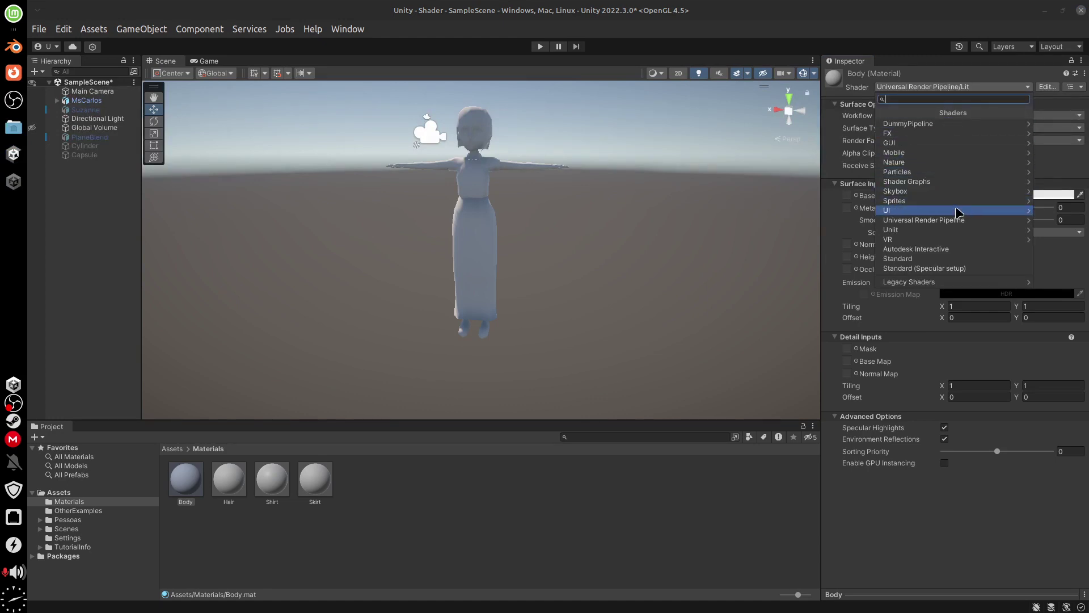
{"action": "left_click", "coordinate": [960, 220]}
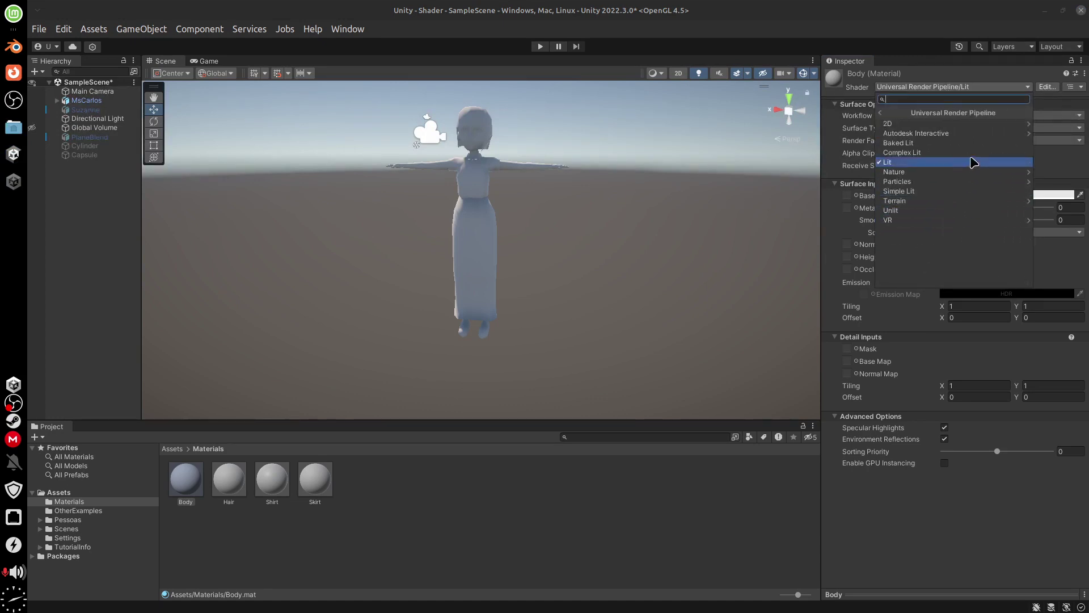
{"action": "left_click", "coordinate": [966, 134]}
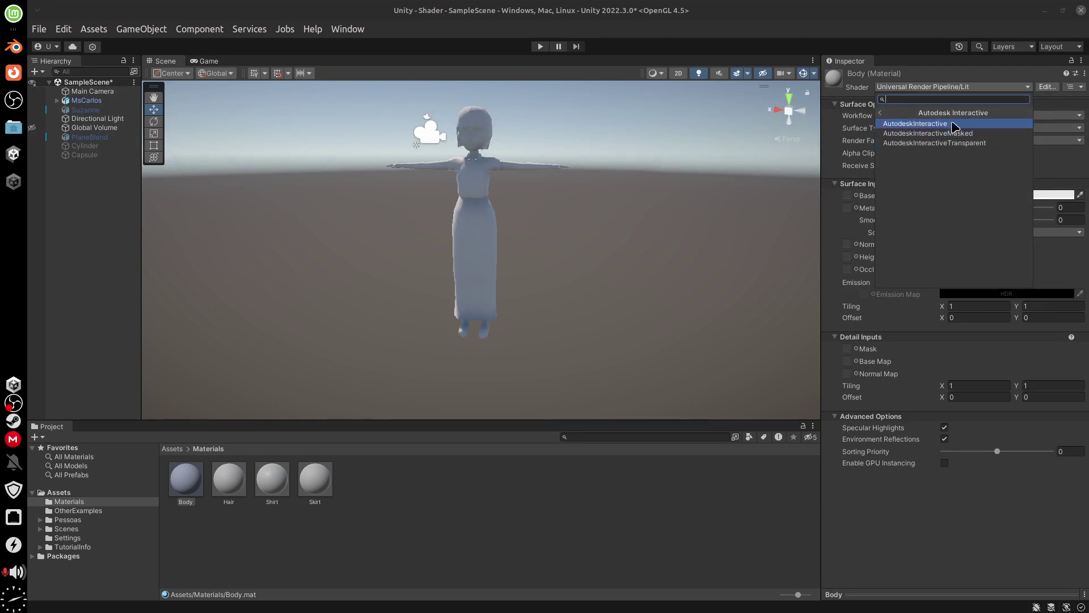
{"action": "left_click", "coordinate": [954, 126]}
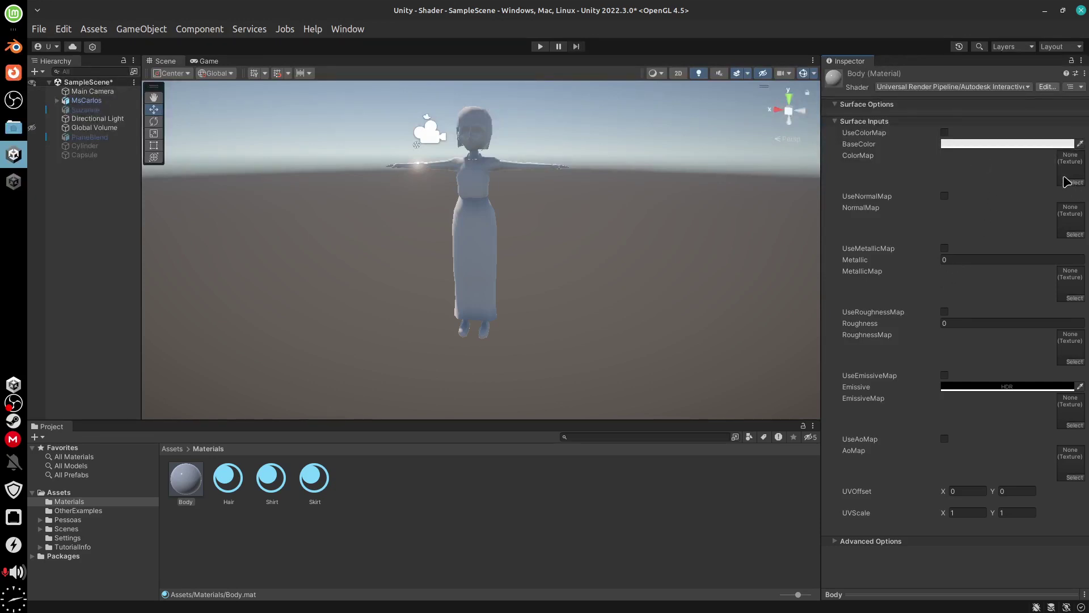
{"action": "left_click", "coordinate": [945, 132]}
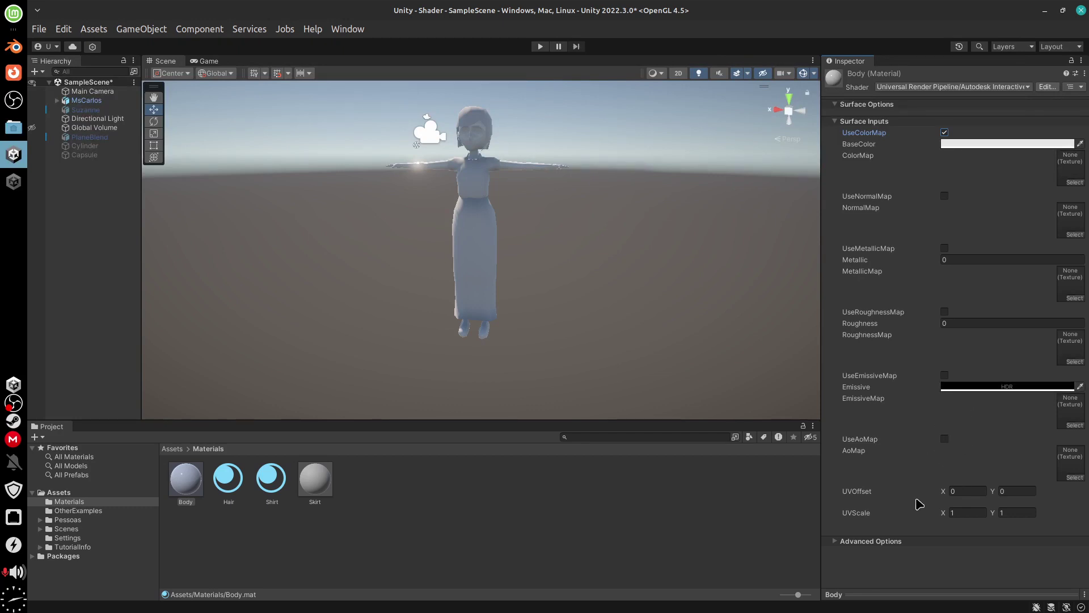
- Switch to Blender, change to Object Mode, select MsCarlosBody and show its Body material nodes in a maximized shader editor
{"action": "left_click", "coordinate": [14, 48]}
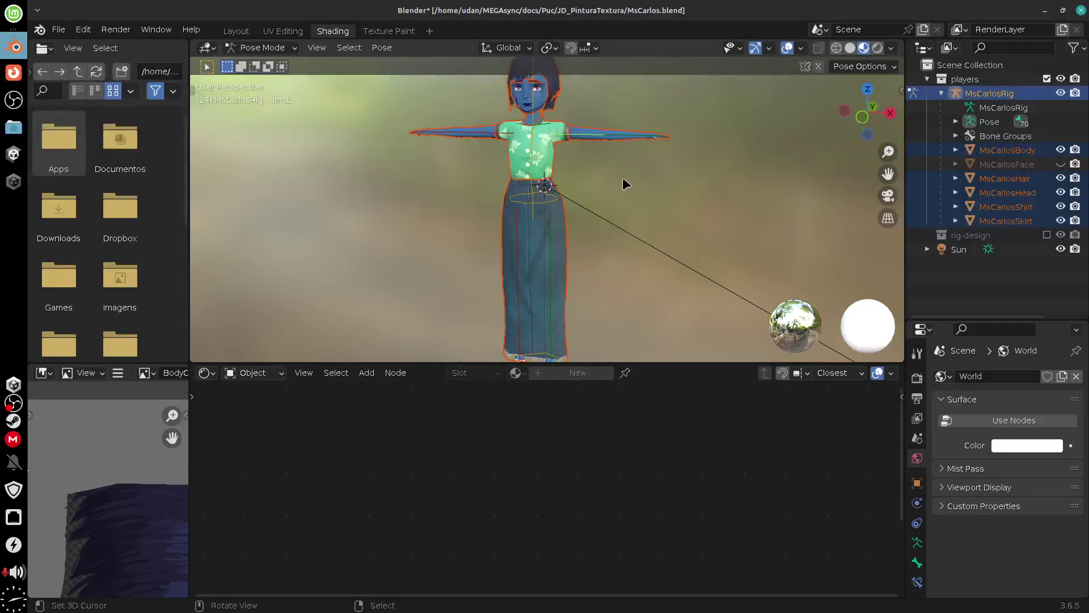
{"action": "left_click", "coordinate": [631, 142]}
{"action": "left_click", "coordinate": [263, 47]}
{"action": "left_click", "coordinate": [278, 61]}
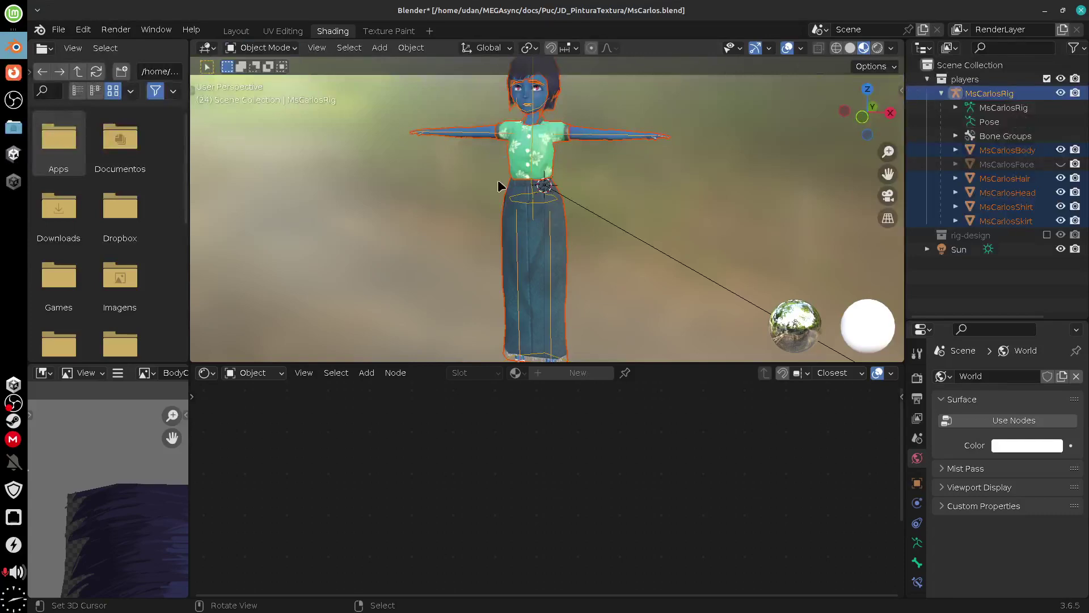
{"action": "left_click", "coordinate": [615, 148]}
{"action": "key", "text": "Home"}
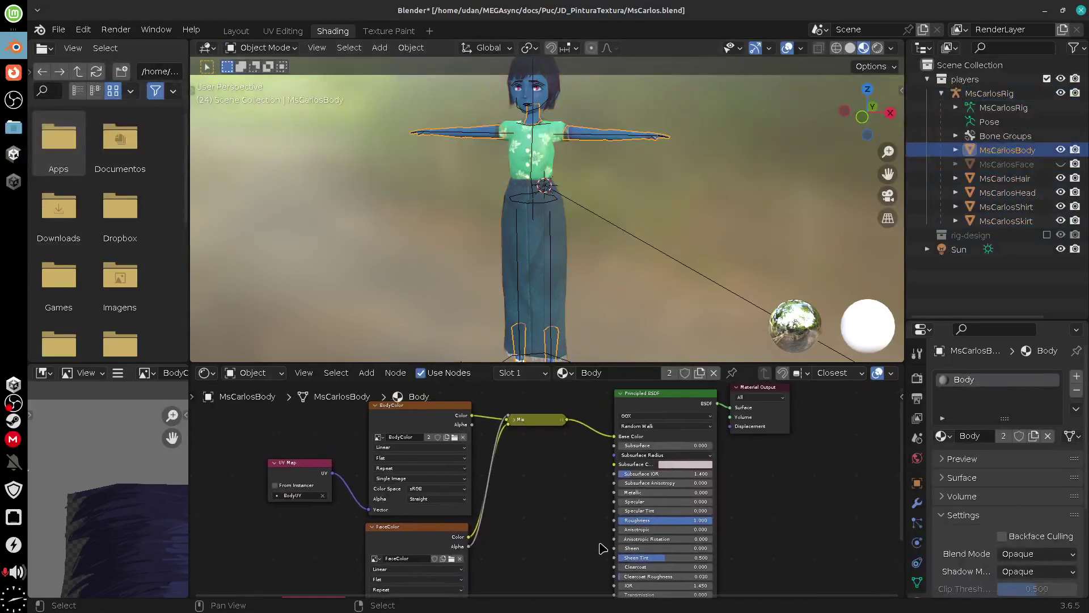
{"action": "key", "text": "ctrl+space"}
- Circle the Principled BSDF node's Base Color, Metallic, Specular and Roughness inputs with freehand annotations
{"action": "middle_click_drag", "start_coordinate": [709, 199], "coordinate": [556, 263]}
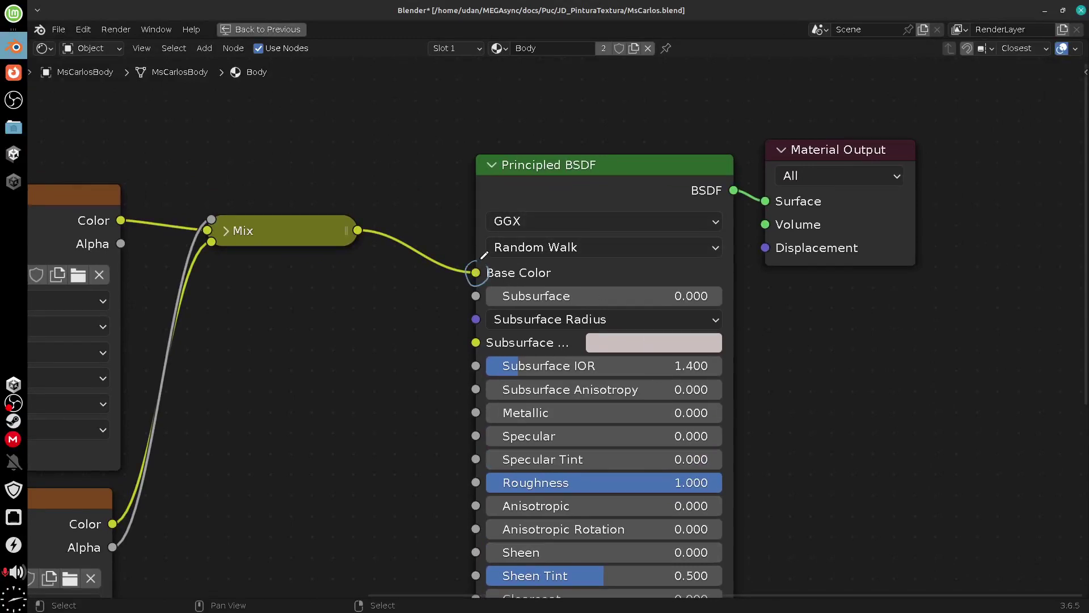
{"action": "middle_click_drag", "start_coordinate": [484, 255], "coordinate": [802, 488]}
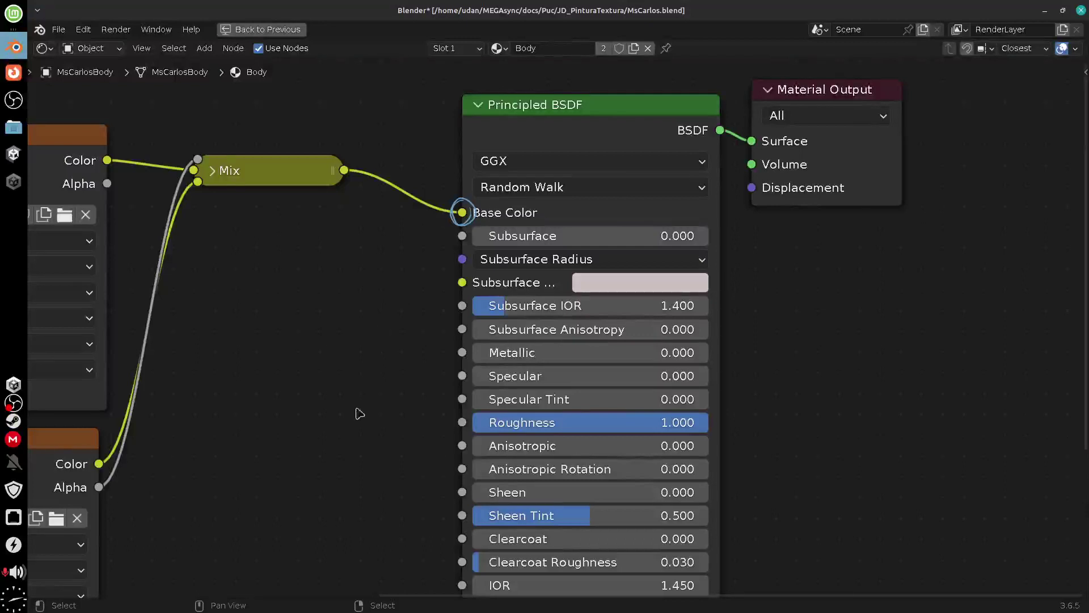
{"action": "middle_click_drag", "start_coordinate": [360, 413], "coordinate": [433, 411]}
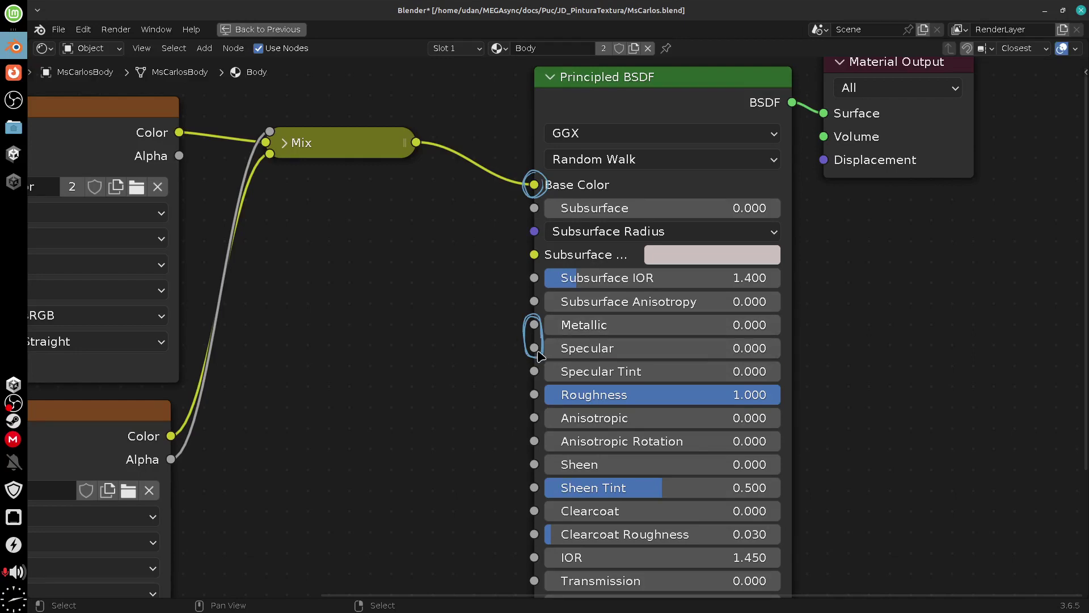
{"action": "scroll", "coordinate": [635, 363], "scroll_direction": "down", "scroll_amount": 3}
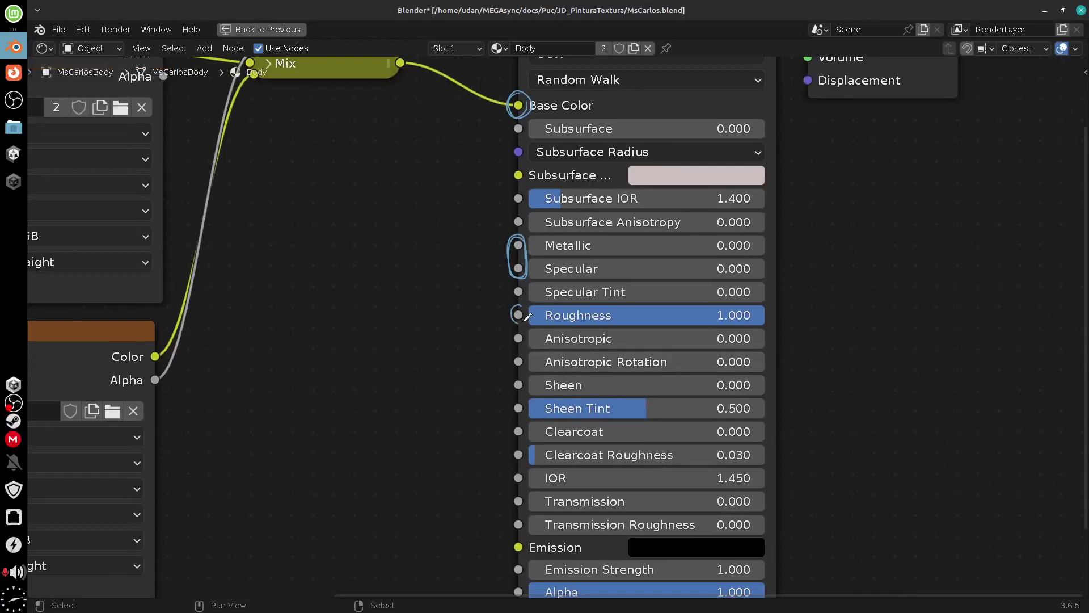
- Switch to Unity to compare the Body material's surface inputs with the node's inputs, and return to Blender
{"action": "left_click", "coordinate": [13, 100]}
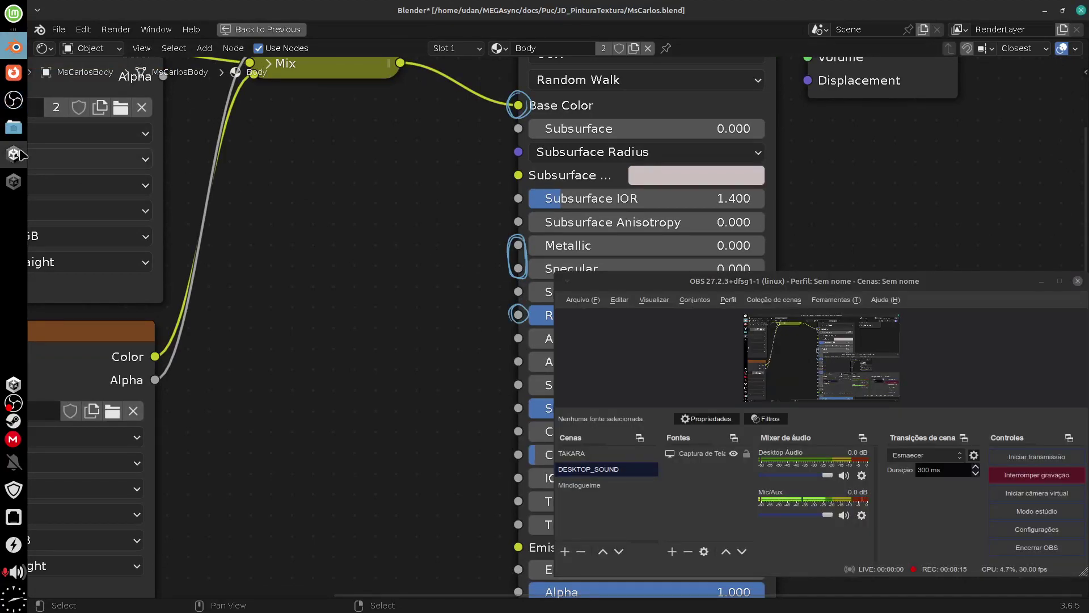
{"action": "left_click", "coordinate": [7, 162]}
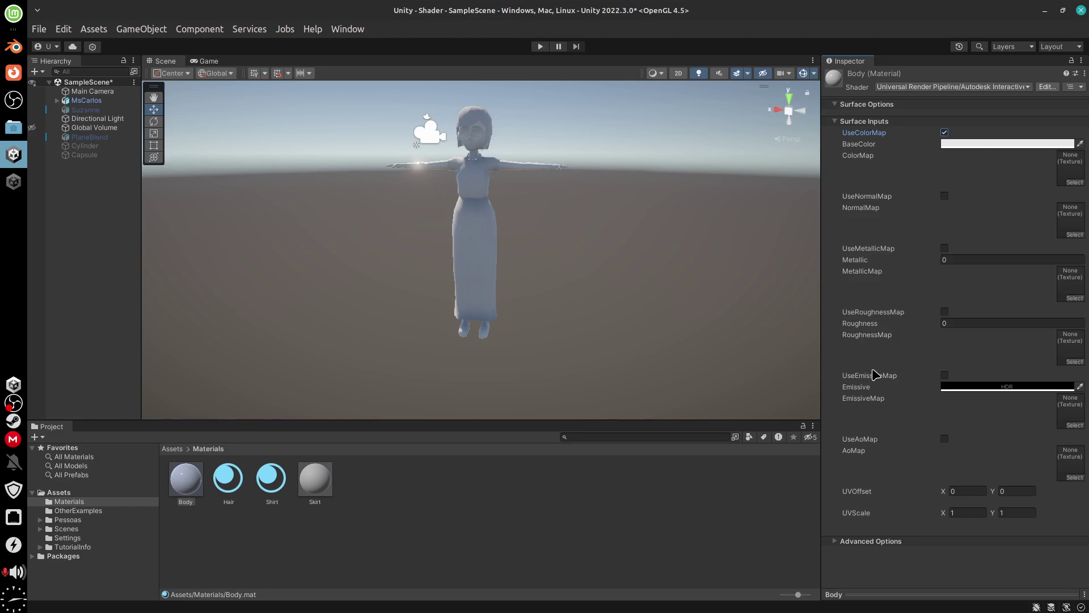
{"action": "left_click", "coordinate": [13, 46]}
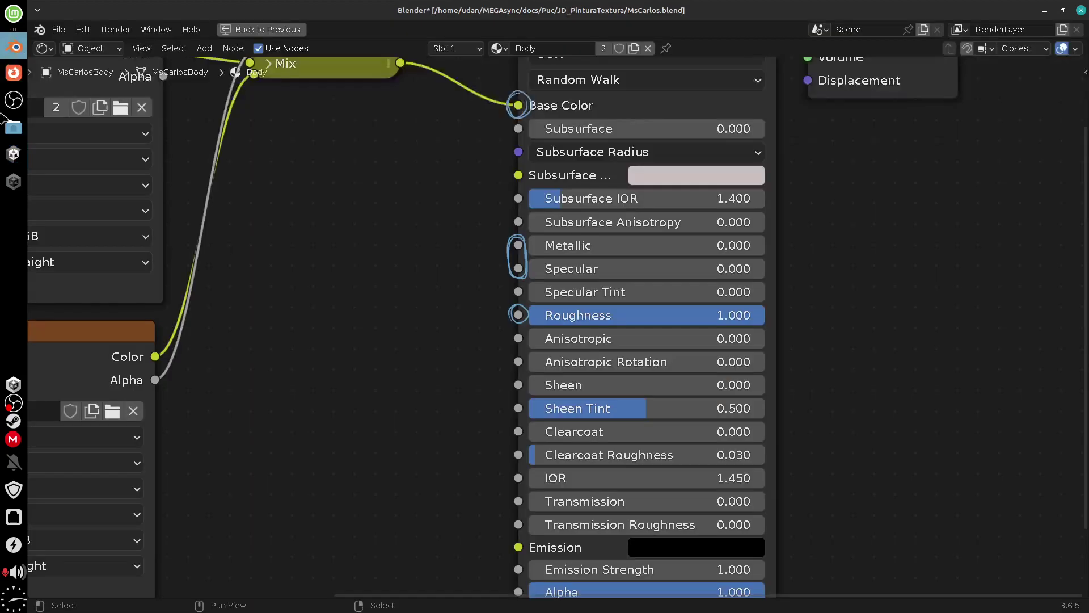
- Circle the Principled BSDF node's Emission and Normal inputs with freehand annotations
{"action": "scroll", "coordinate": [848, 377], "scroll_direction": "down", "scroll_amount": 2}
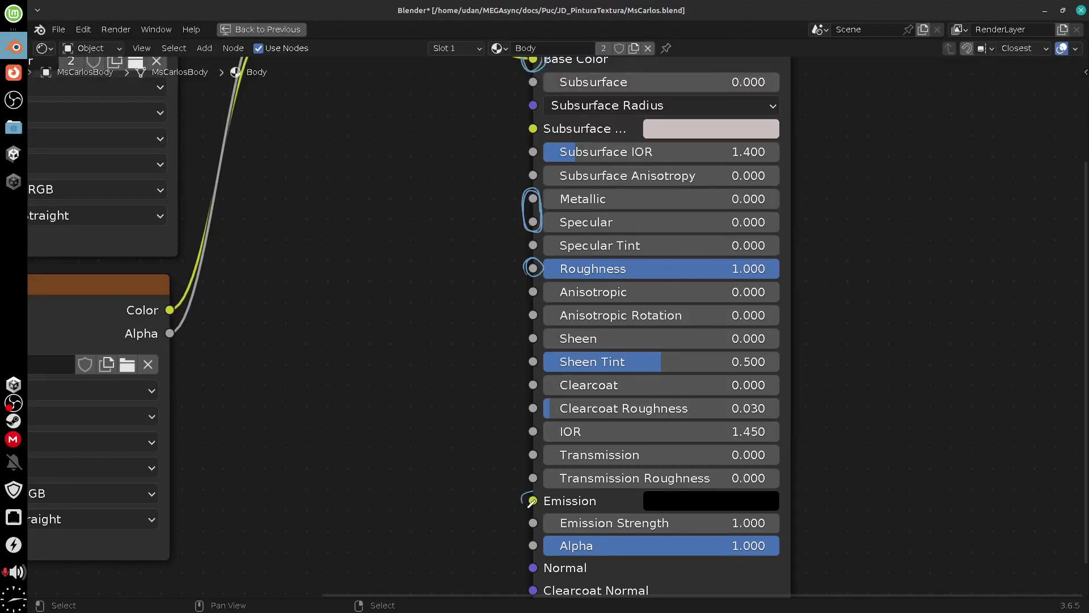
{"action": "scroll", "coordinate": [851, 454], "scroll_direction": "down", "scroll_amount": 6}
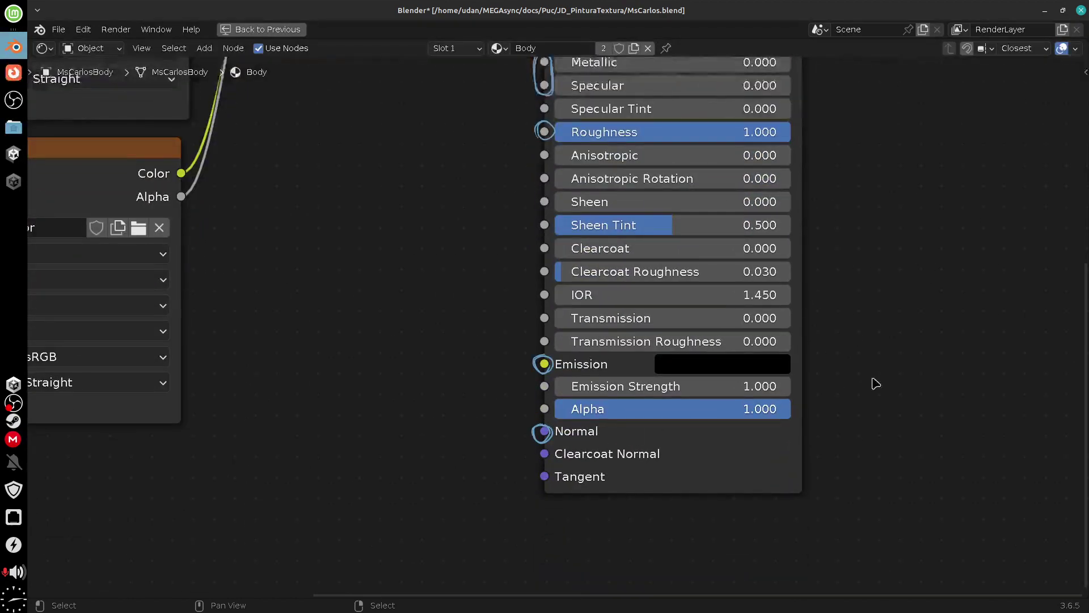
{"action": "scroll", "coordinate": [868, 425], "scroll_direction": "up", "scroll_amount": 9}
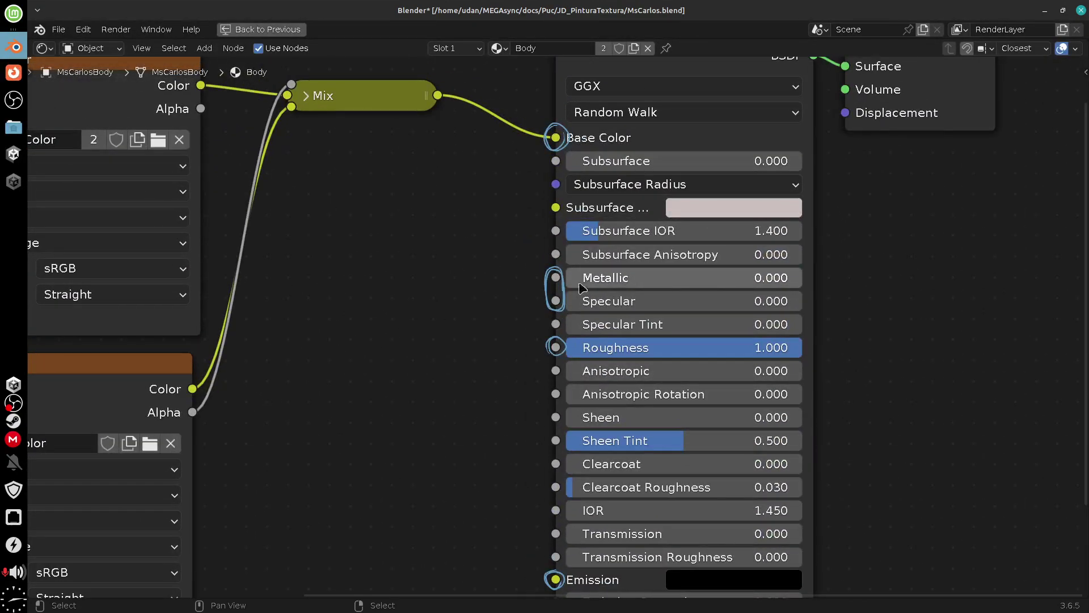
- Review the circled Principled BSDF inputs from Base Color down to Normal, together with the texture nodes feeding them
{"action": "right_click_drag", "start_coordinate": [831, 271], "coordinate": [839, 275]}
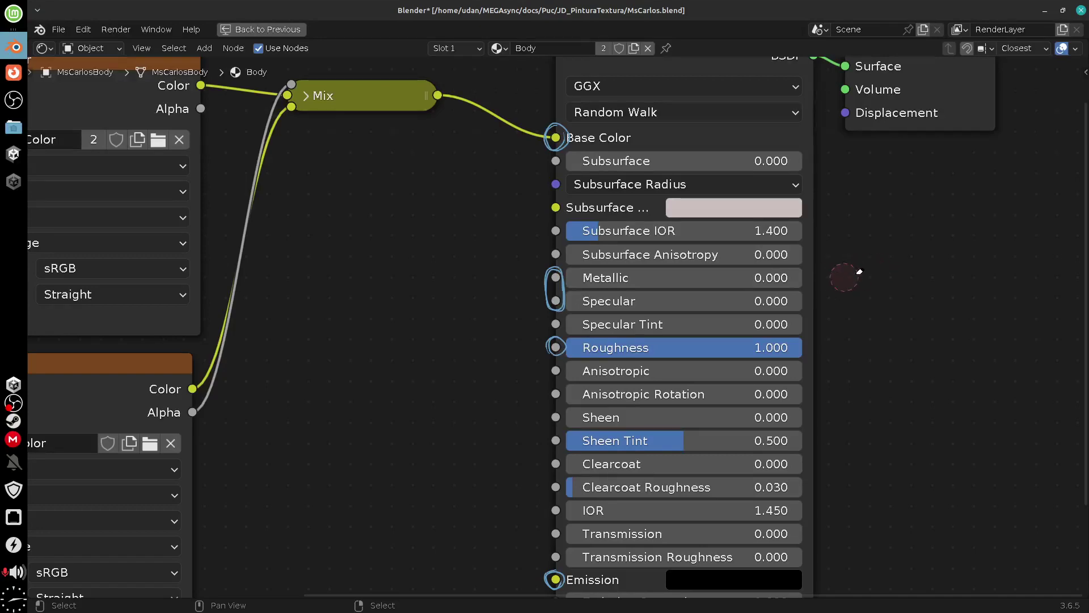
{"action": "scroll", "coordinate": [847, 304], "scroll_direction": "down", "scroll_amount": 5}
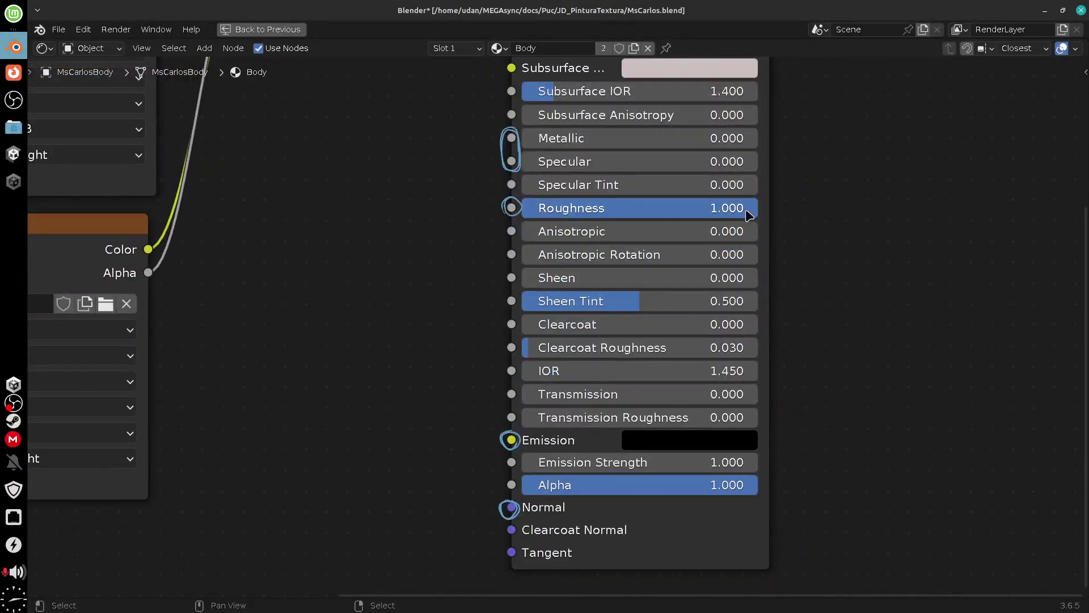
{"action": "left_click_drag", "start_coordinate": [751, 209], "coordinate": [831, 277]}
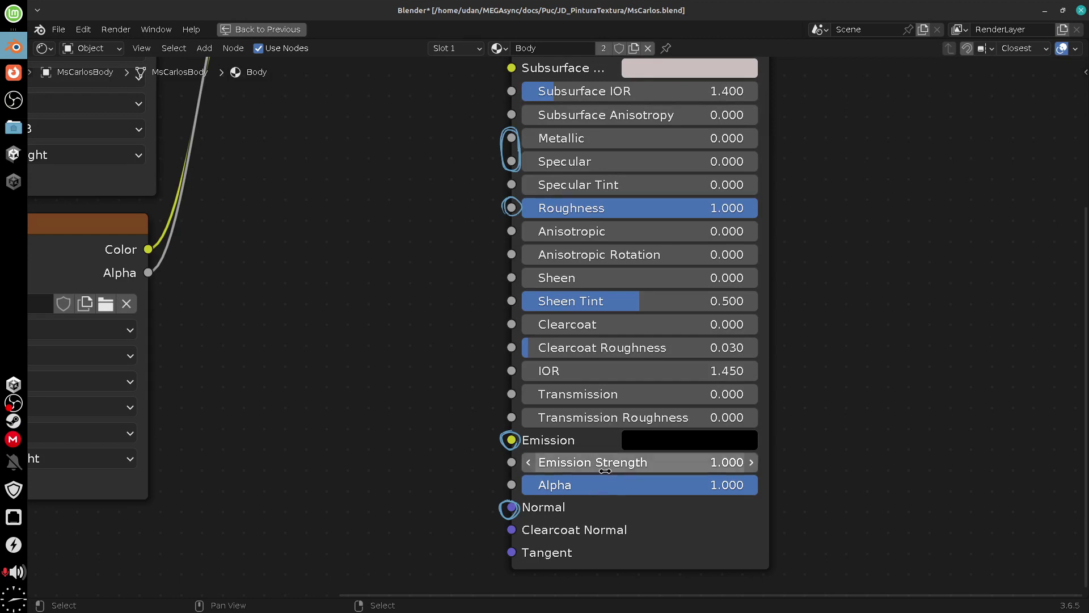
{"action": "left_click_drag", "start_coordinate": [512, 442], "coordinate": [330, 411]}
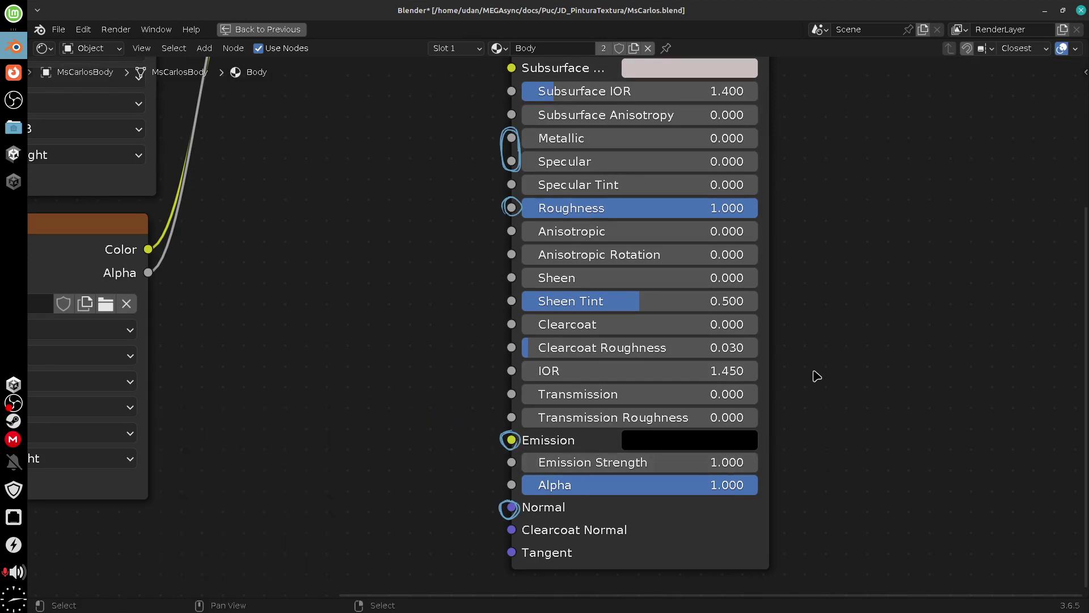
{"action": "scroll", "coordinate": [815, 374], "scroll_direction": "up", "scroll_amount": 5, "text": "shift"}
{"action": "scroll", "coordinate": [819, 419], "scroll_direction": "up", "scroll_amount": 1, "text": "shift"}
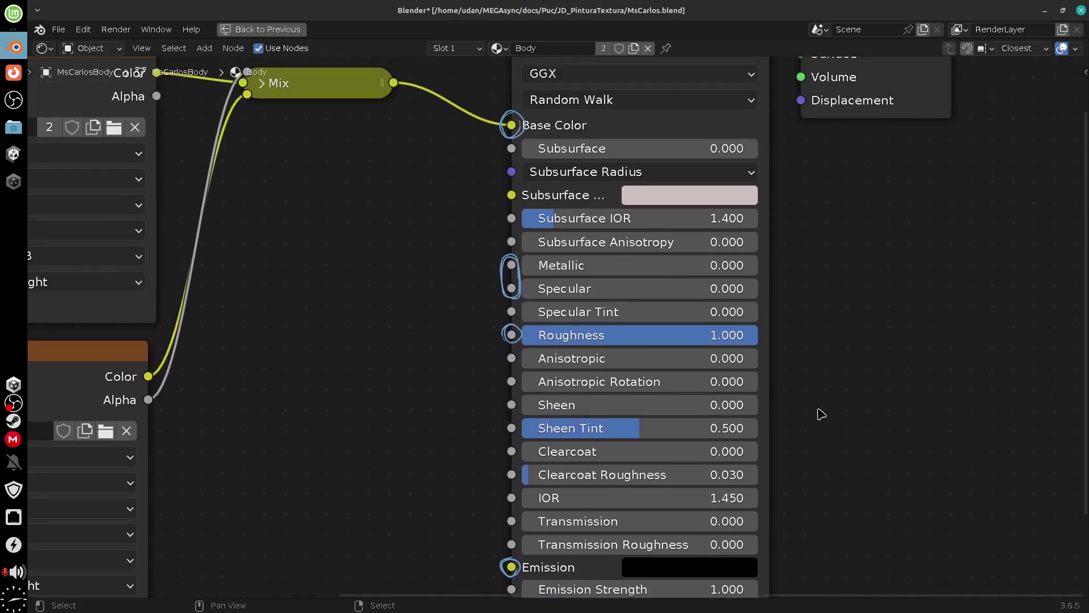
{"action": "scroll", "coordinate": [818, 420], "scroll_direction": "down", "scroll_amount": 2}
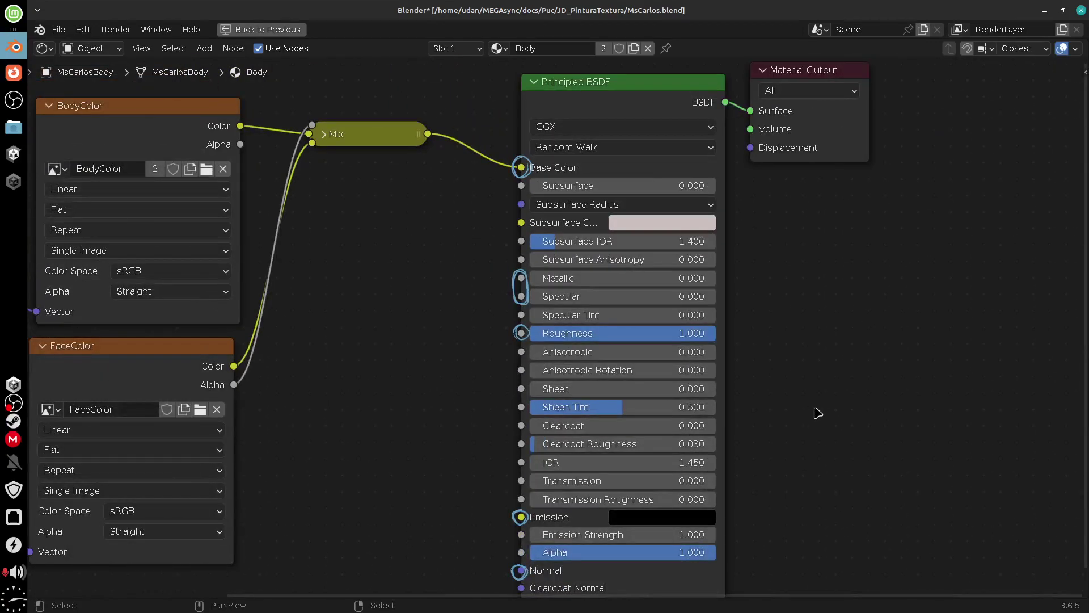
{"action": "scroll", "coordinate": [812, 376], "scroll_direction": "down", "scroll_amount": 2, "text": "shift"}
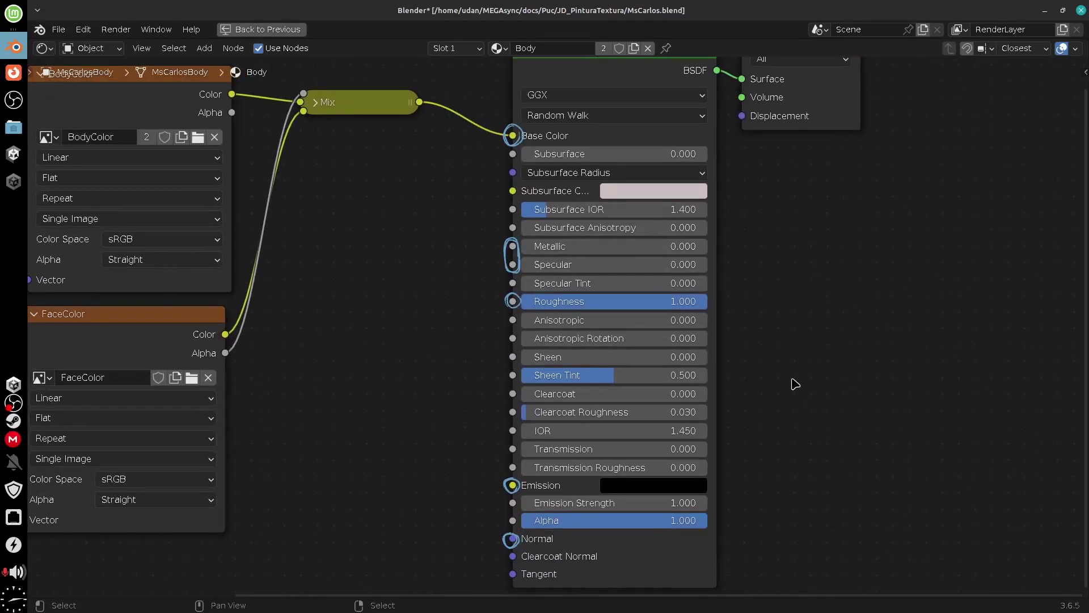
{"action": "middle_click_drag", "start_coordinate": [768, 391], "coordinate": [761, 400]}
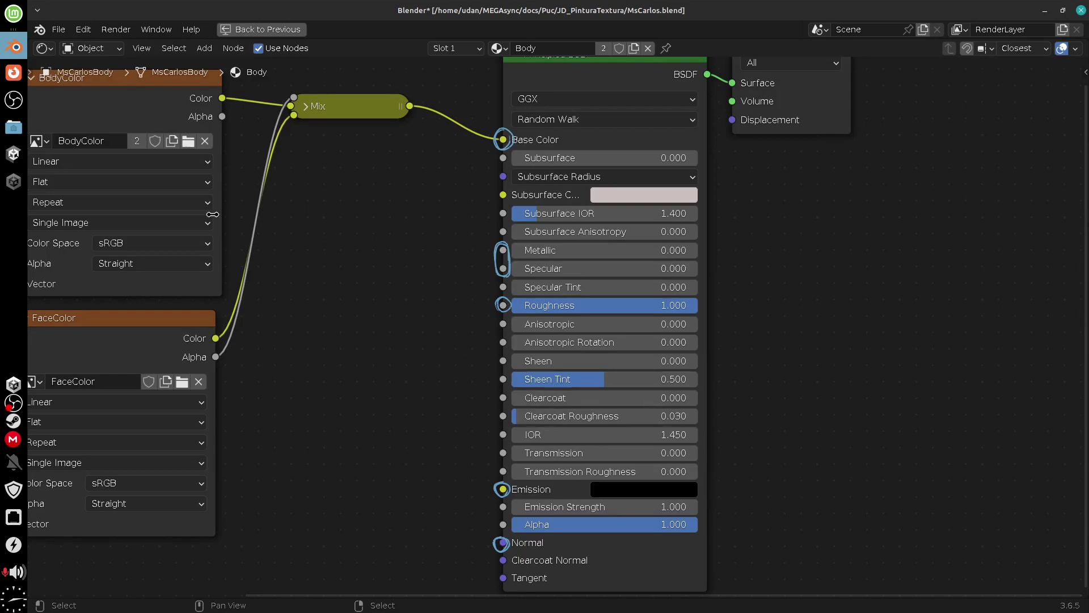
- Switch to Unity and go up from the Materials folder to the project's Assets folder
{"action": "left_click", "coordinate": [13, 154]}
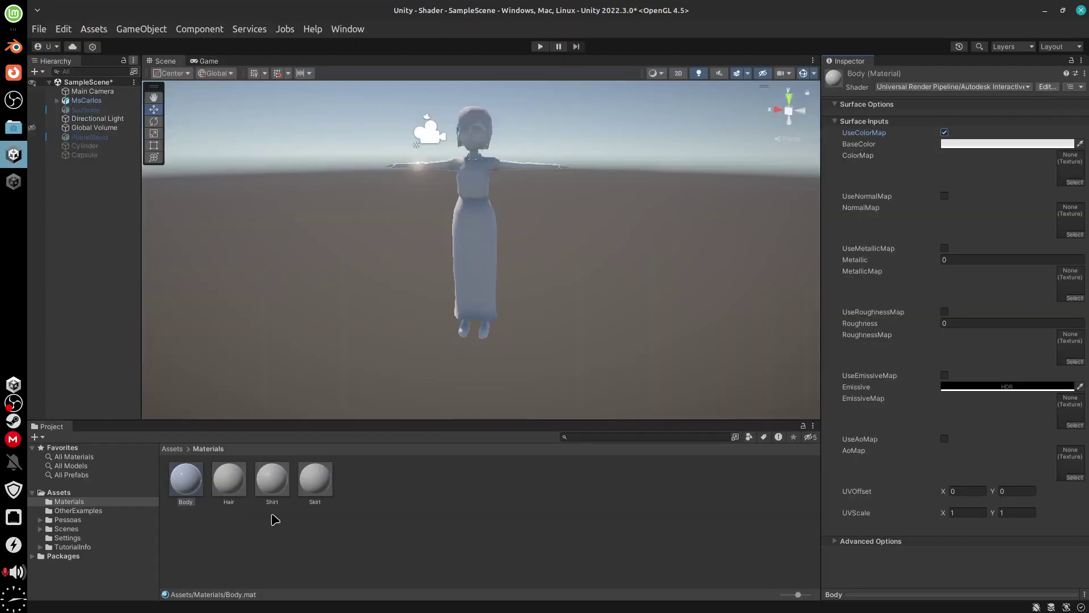
{"action": "left_click", "coordinate": [173, 449]}
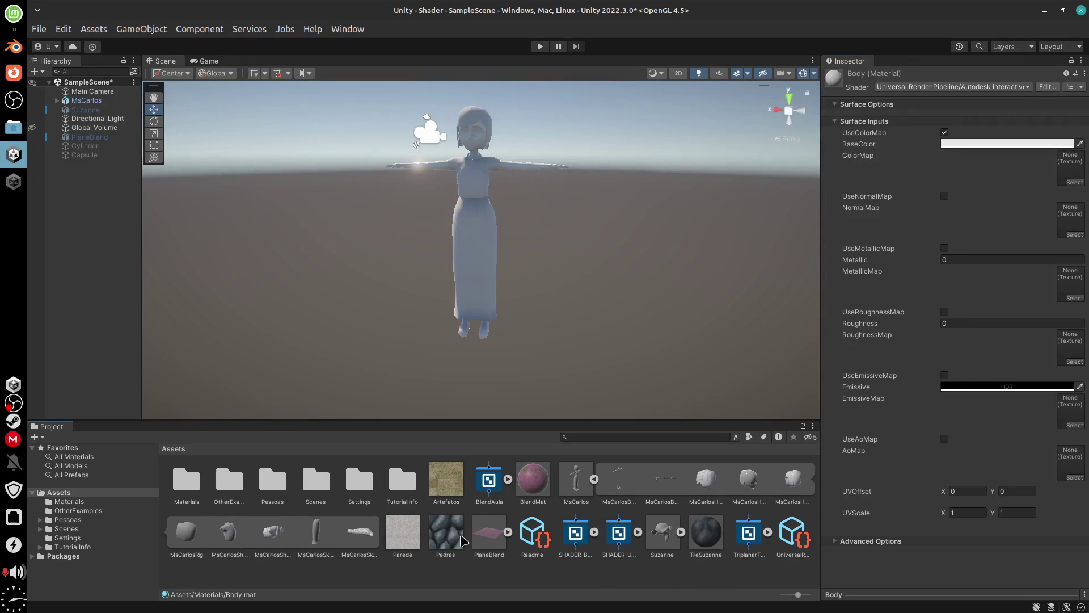
{"action": "right_click", "coordinate": [595, 575]}
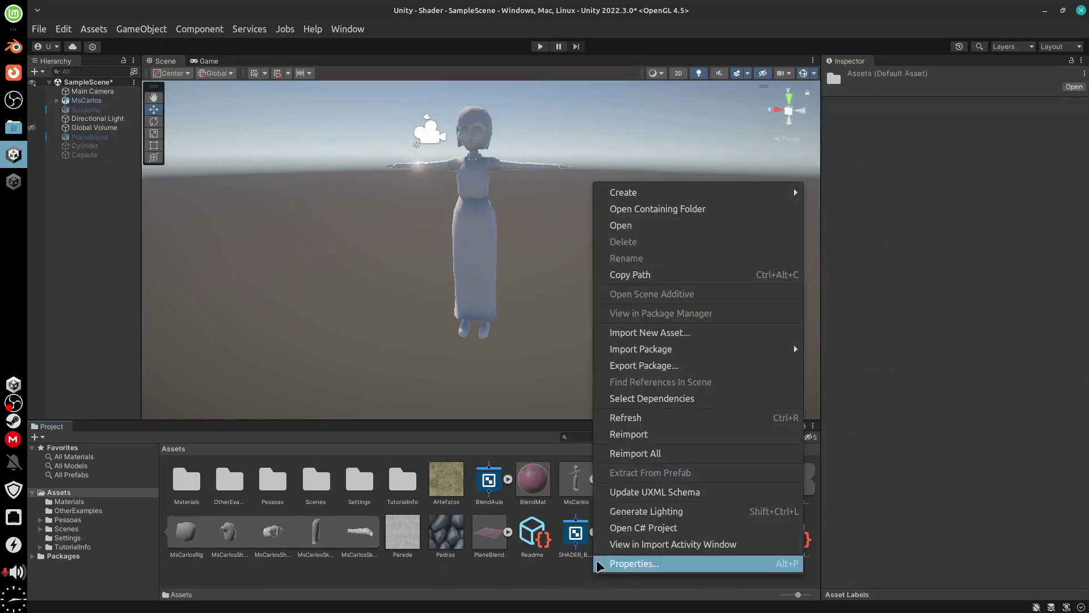
{"action": "mouse_move", "coordinate": [709, 201]}
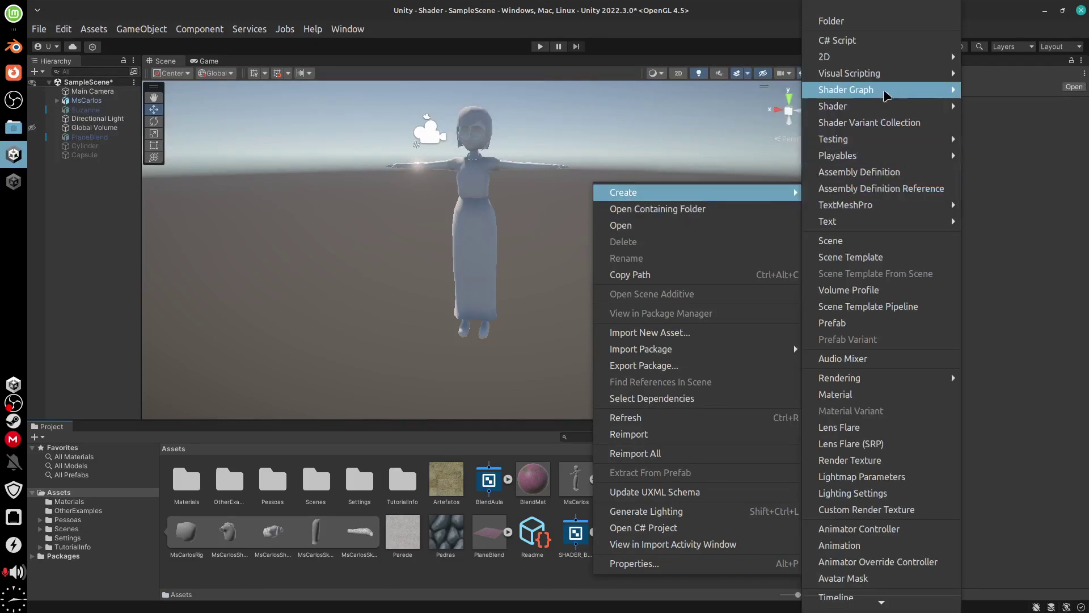
{"action": "mouse_move", "coordinate": [894, 91]}
{"action": "mouse_move", "coordinate": [1021, 96]}
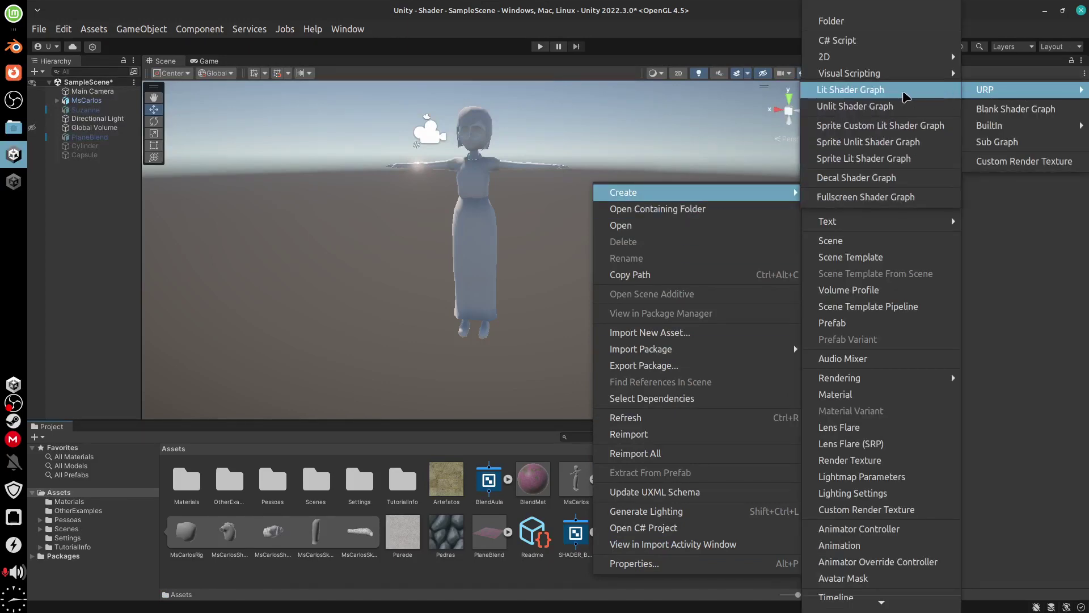
{"action": "left_click", "coordinate": [199, 576]}
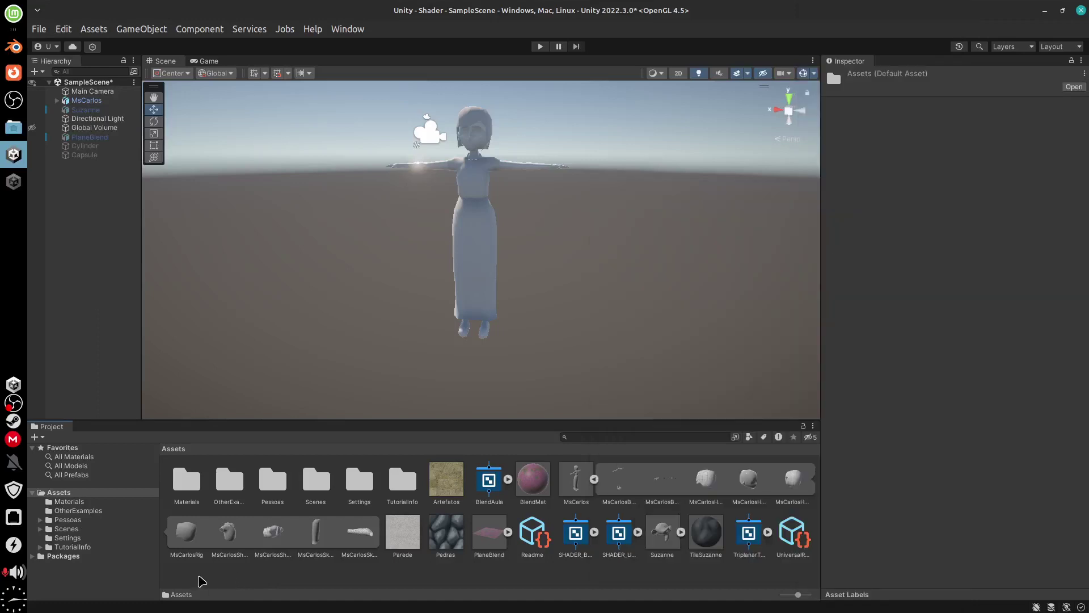
- Create a URP Lit Shader Graph in the Assets folder and name it DEFAULT
{"action": "right_click", "coordinate": [193, 580]}
{"action": "mouse_move", "coordinate": [265, 196]}
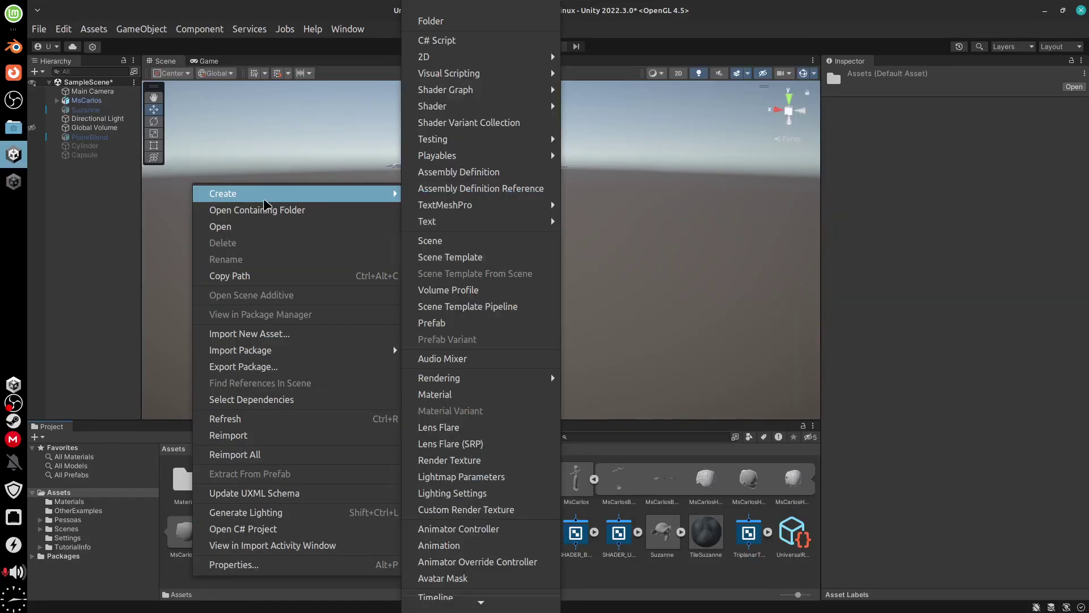
{"action": "mouse_move", "coordinate": [493, 96]}
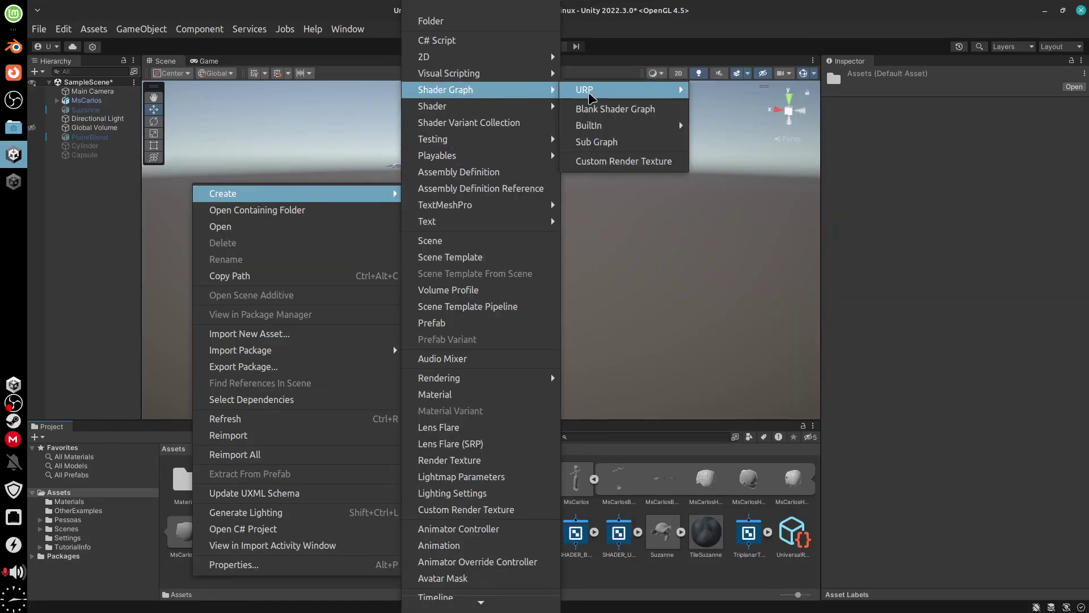
{"action": "mouse_move", "coordinate": [636, 100]}
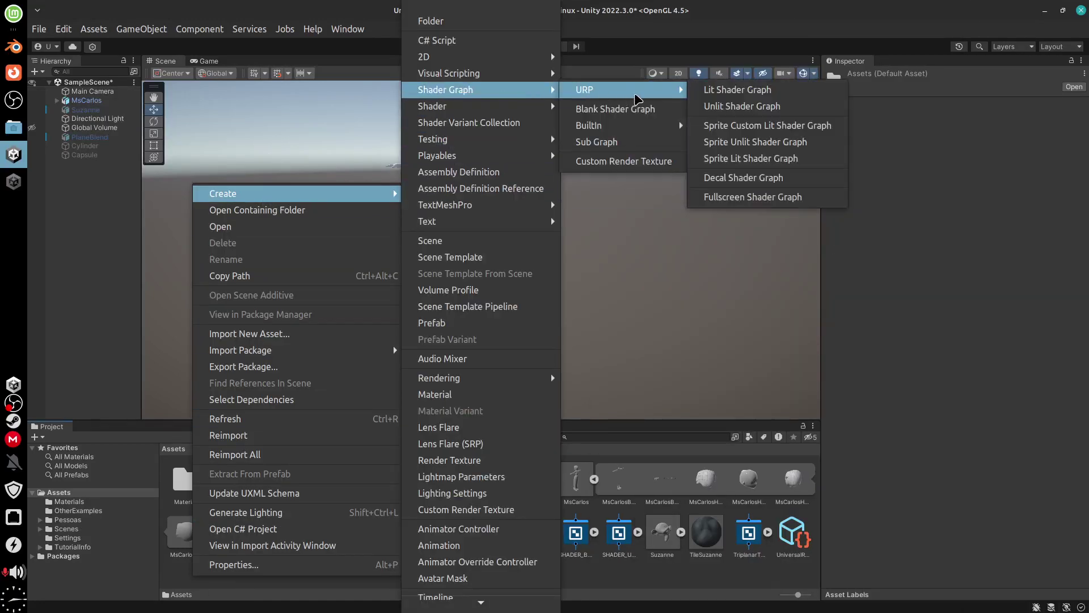
{"action": "left_click", "coordinate": [797, 95]}
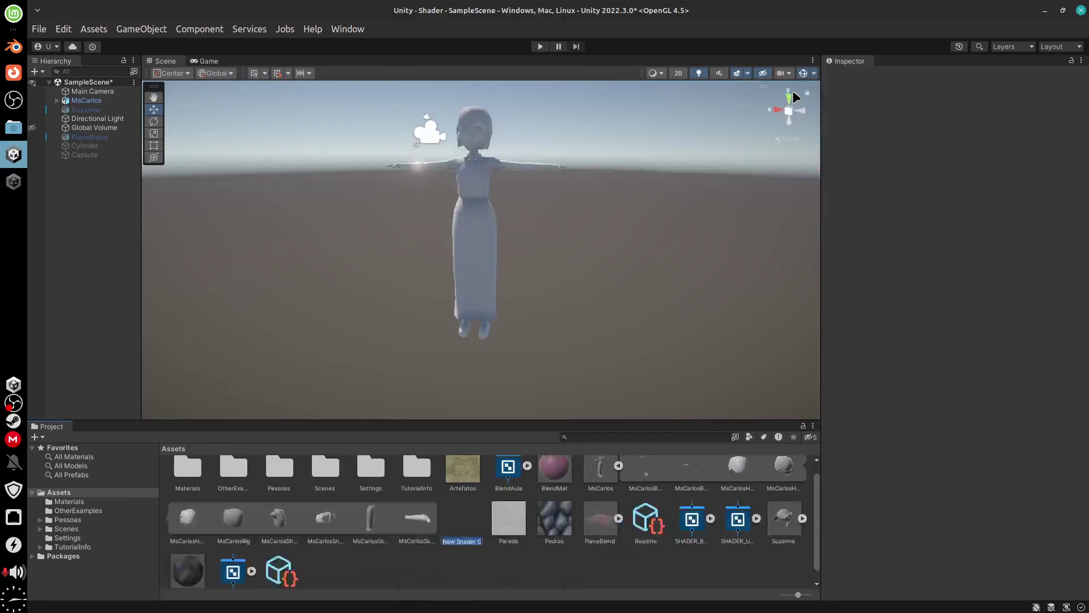
{"action": "type", "text": "DEFAULT"}
{"action": "key", "text": "Return"}
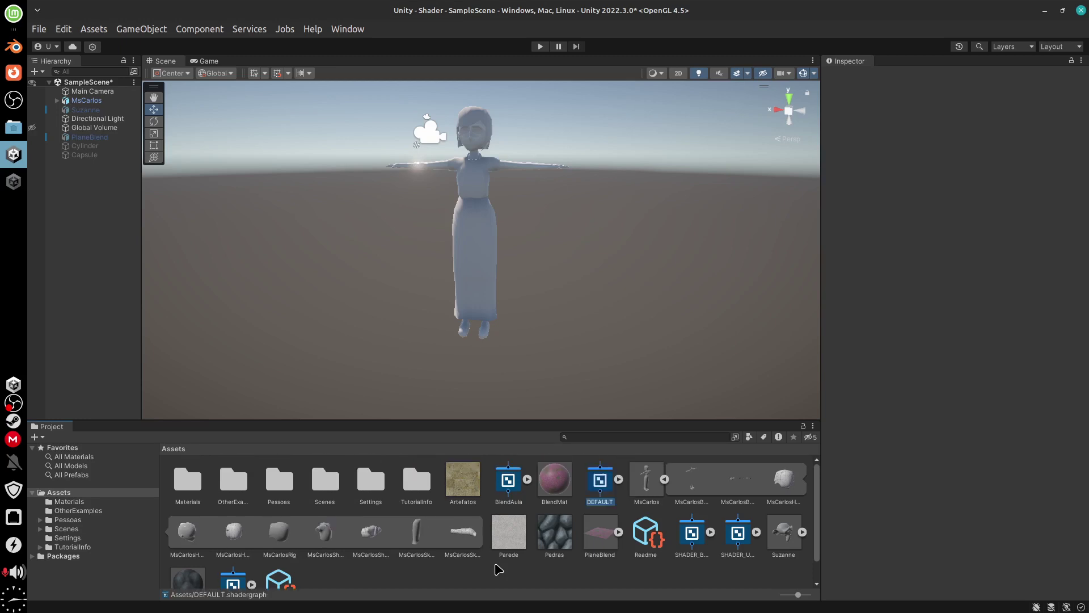
- Open the DEFAULT shader graph and examine the inputs of its Vertex and Fragment blocks
{"action": "double_click", "coordinate": [609, 486]}
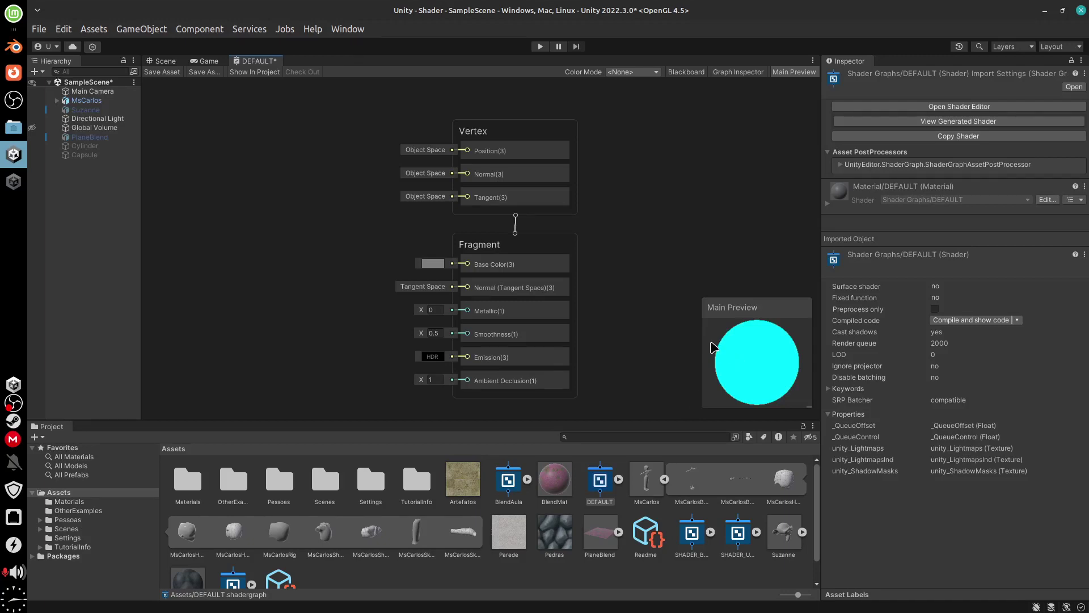
{"action": "scroll", "coordinate": [607, 301], "scroll_direction": "up", "scroll_amount": 5}
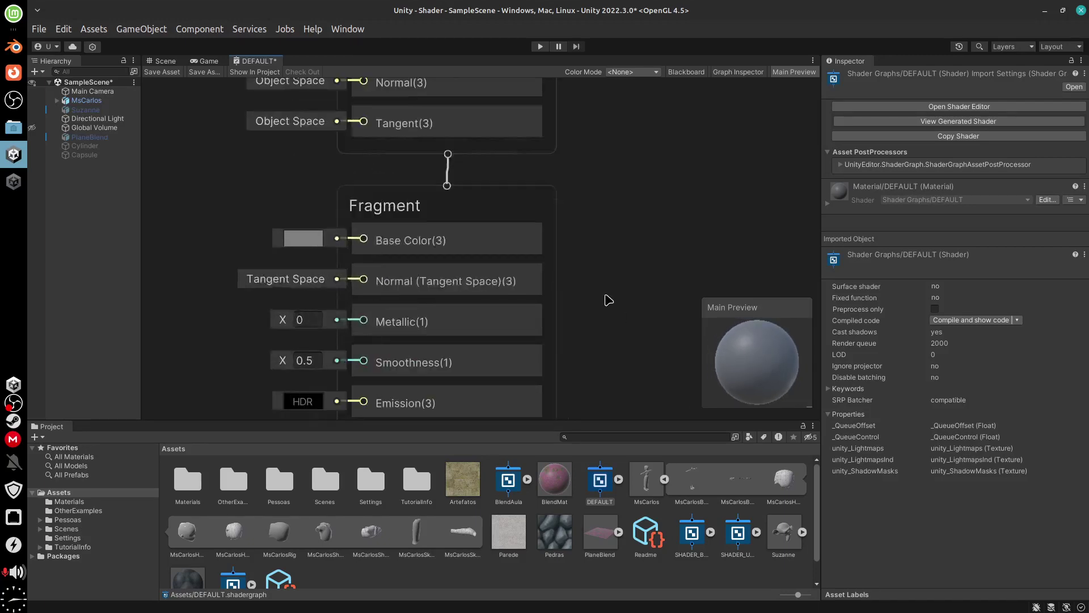
{"action": "middle_click_drag", "start_coordinate": [615, 257], "coordinate": [642, 369]}
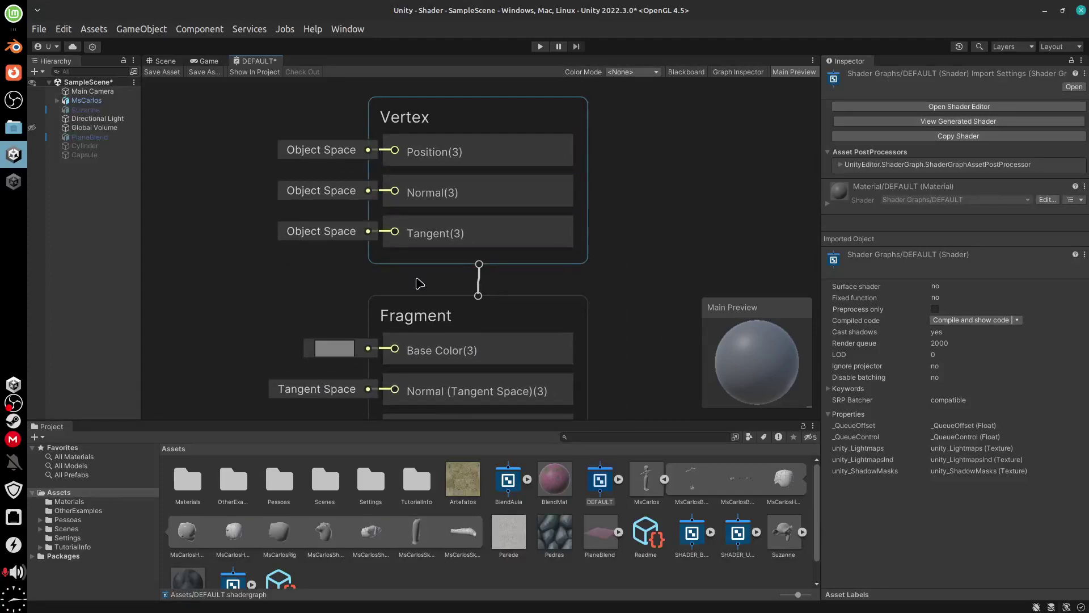
{"action": "middle_click_drag", "start_coordinate": [605, 333], "coordinate": [649, 151]}
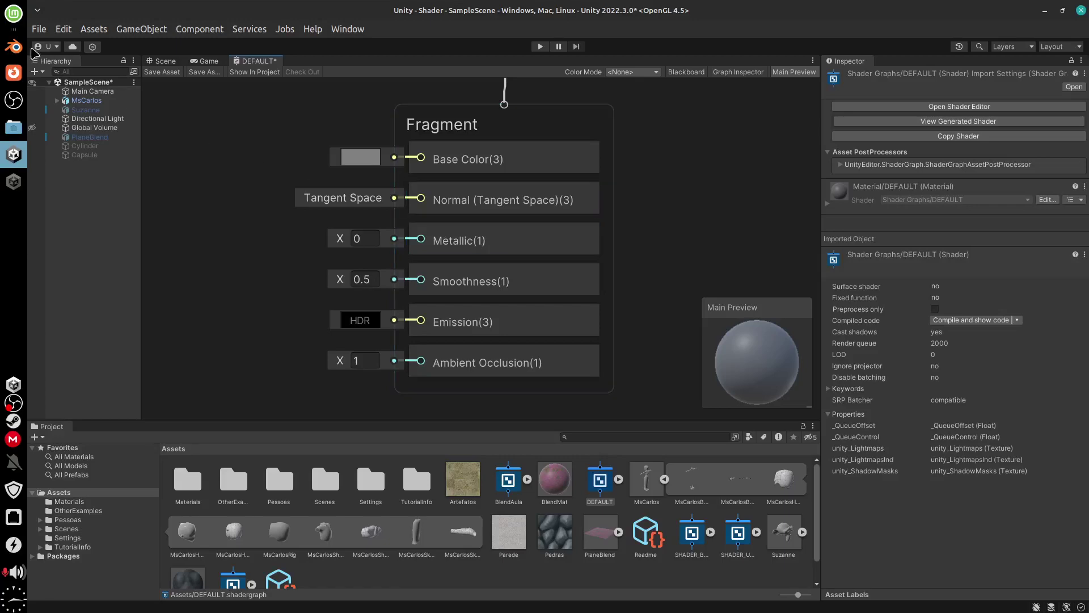
- Switch to Blender and compare the Principled BSDF node's circled inputs with the shader graph's Fragment inputs
{"action": "left_click", "coordinate": [11, 51]}
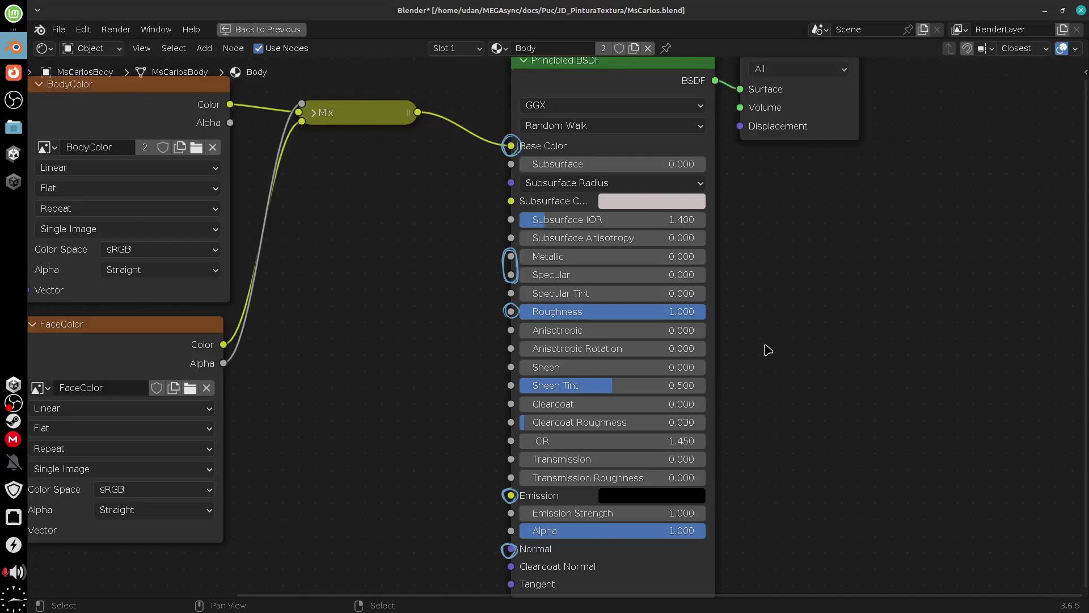
{"action": "scroll", "coordinate": [768, 343], "scroll_direction": "up", "scroll_amount": 3}
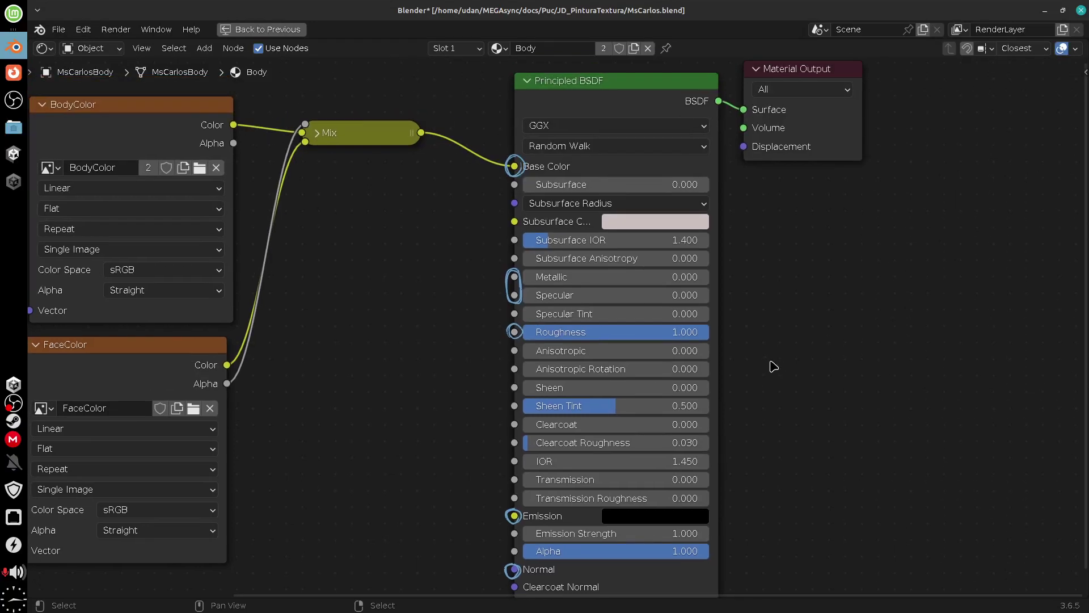
{"action": "scroll", "coordinate": [796, 368], "scroll_direction": "left", "scroll_amount": 5}
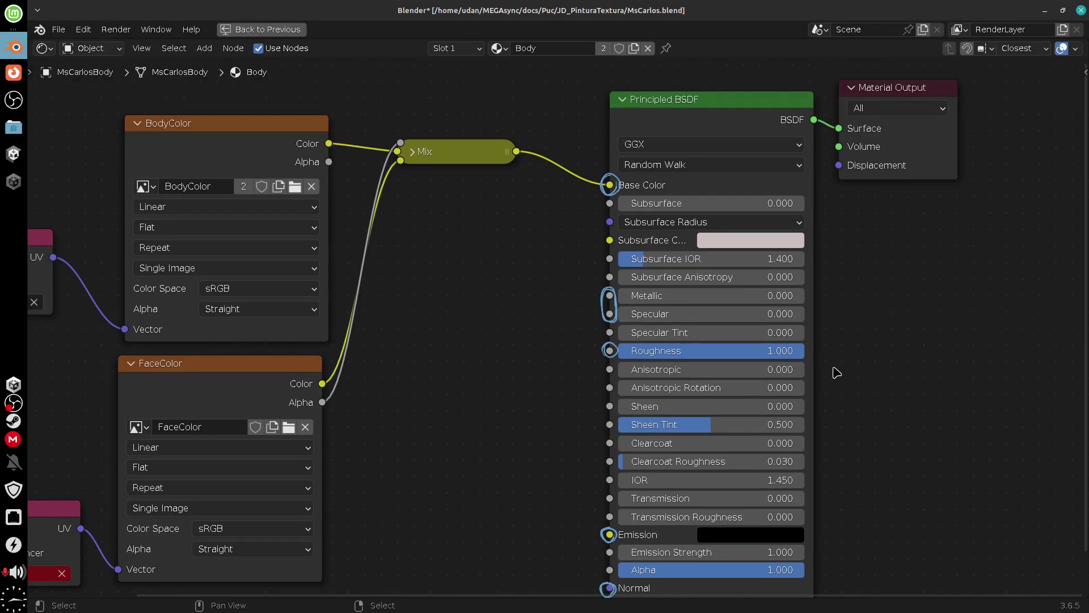
- Restore the multi-editor layout from the maximized shader editor and set the 3D viewport to Rendered shading
{"action": "key", "text": "ctrl+space"}
{"action": "mouse_move", "coordinate": [688, 230]}
{"action": "middle_mouse_down"}
{"action": "mouse_move", "coordinate": [692, 245]}
{"action": "mouse_move", "coordinate": [688, 233]}
{"action": "mouse_move", "coordinate": [644, 231]}
{"action": "mouse_move", "coordinate": [678, 250]}
{"action": "middle_mouse_up"}
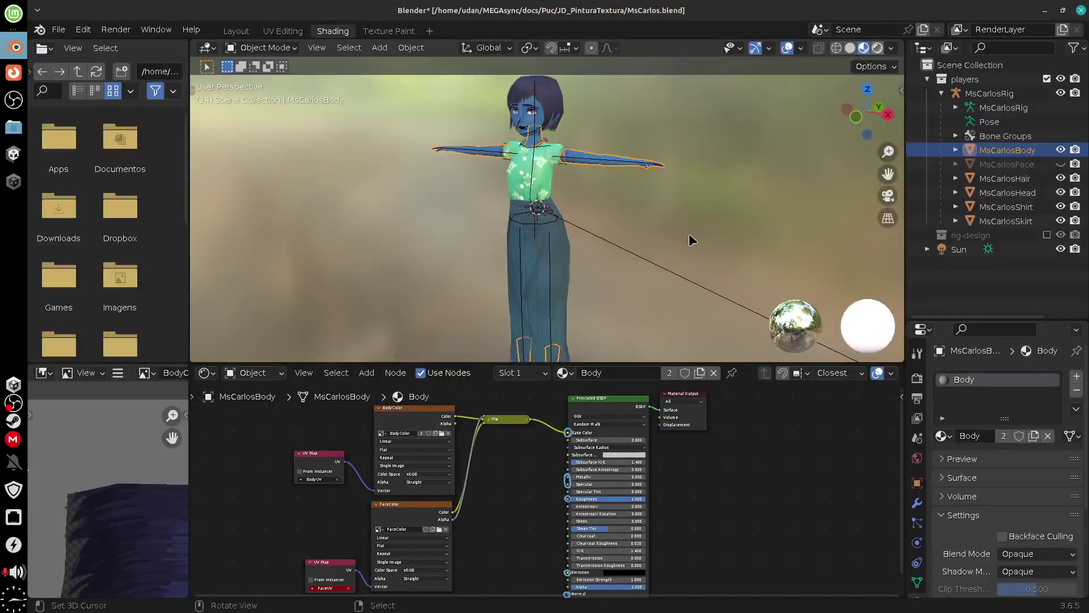
{"action": "key", "text": "z"}
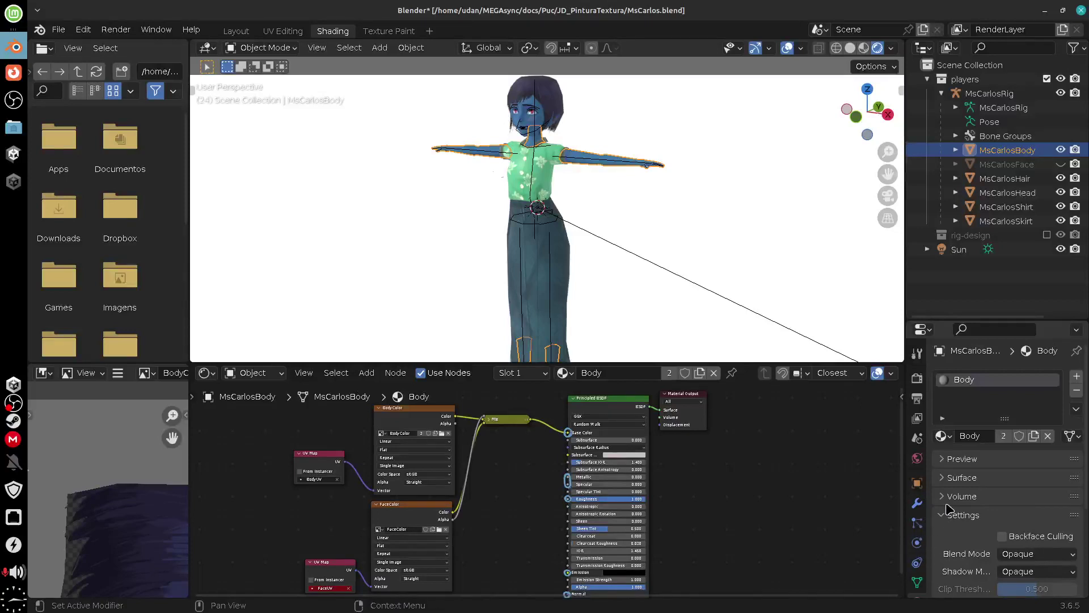
- Enlarge the properties area and darken the World surface color to a gray with value 0.153
{"action": "left_click_drag", "start_coordinate": [964, 319], "coordinate": [965, 244]}
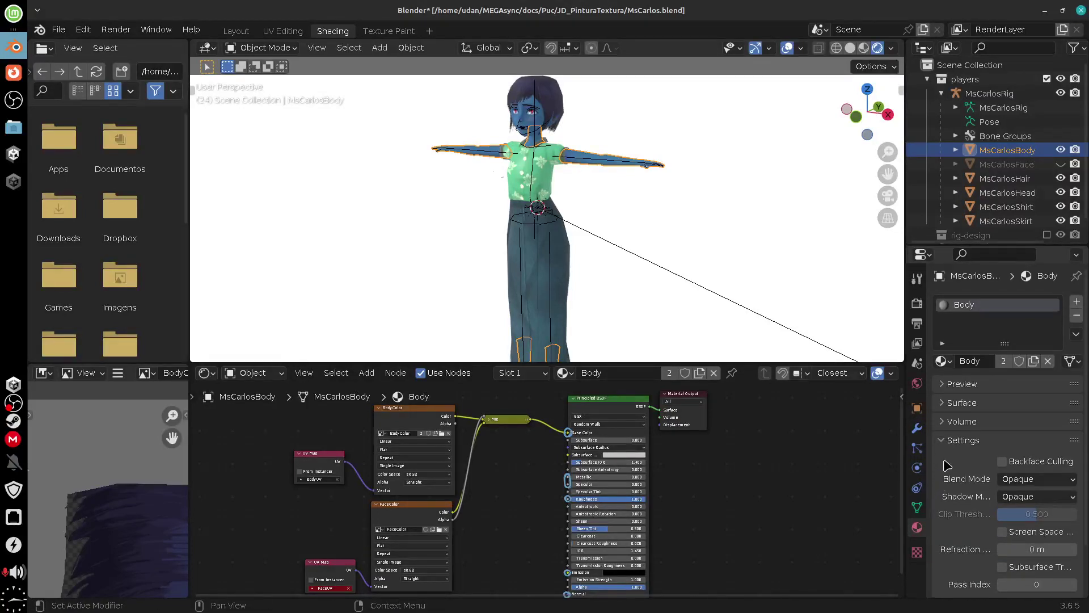
{"action": "left_click", "coordinate": [915, 384]}
{"action": "left_click", "coordinate": [1026, 372]}
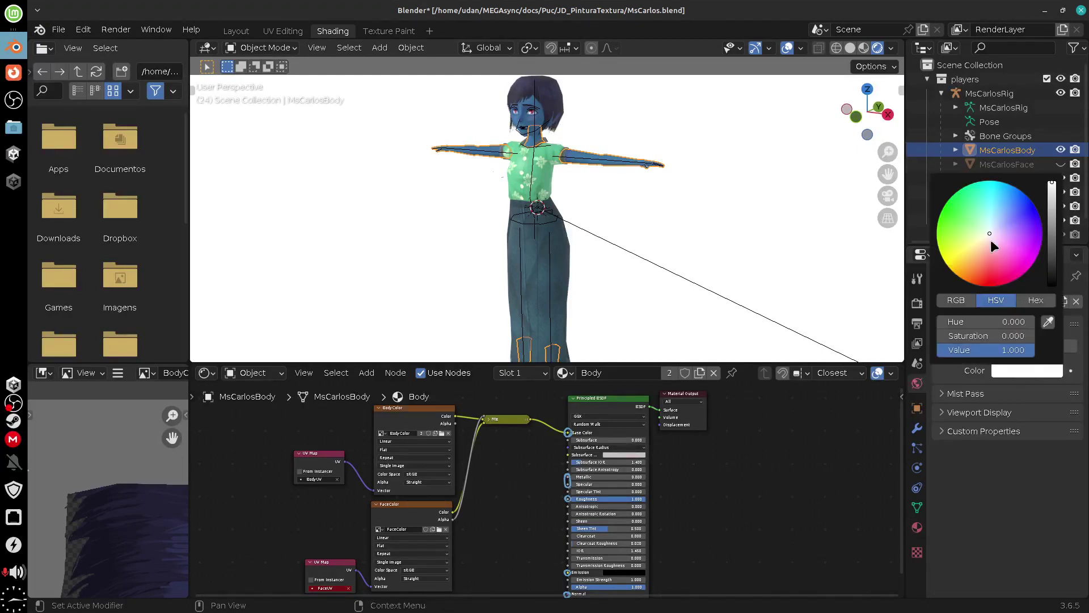
{"action": "left_click_drag", "start_coordinate": [1052, 224], "coordinate": [1053, 246]}
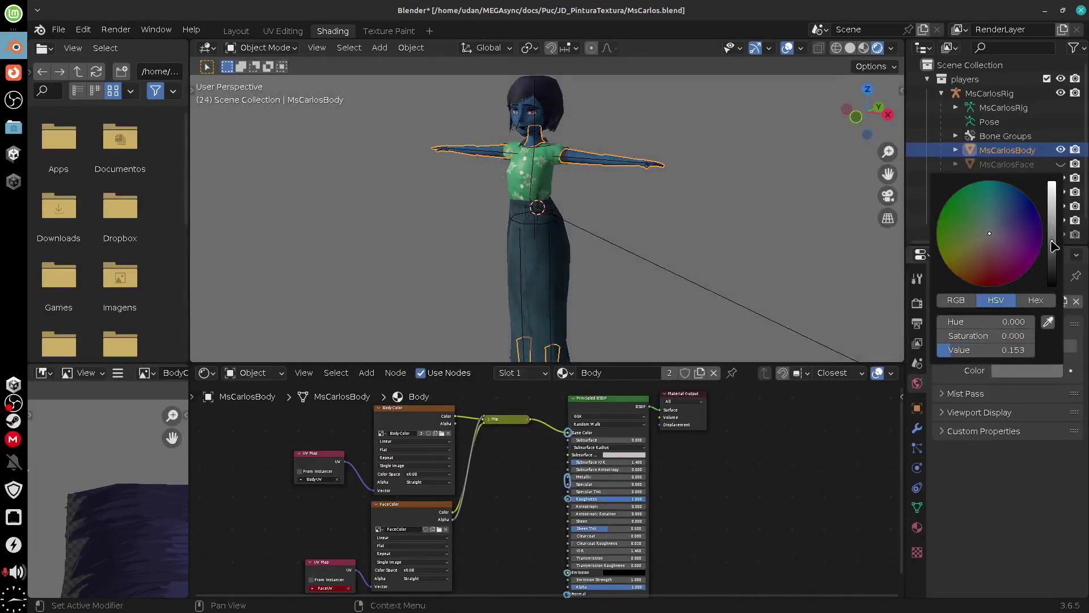
{"action": "middle_click_drag", "start_coordinate": [789, 323], "coordinate": [651, 267]}
{"action": "scroll", "coordinate": [657, 263], "scroll_direction": "up", "scroll_amount": 4}
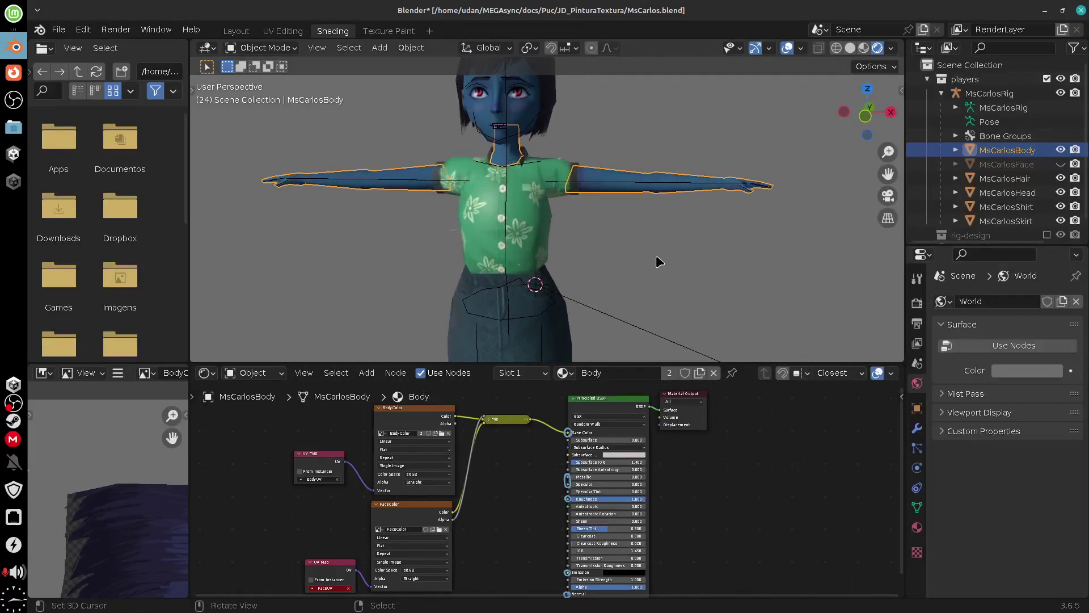
- Select the MsCarlosShirt mesh, then the MsCarlosSkirt mesh, and examine their material node setups
{"action": "middle_click_drag", "start_coordinate": [641, 182], "coordinate": [645, 245], "text": "shift"}
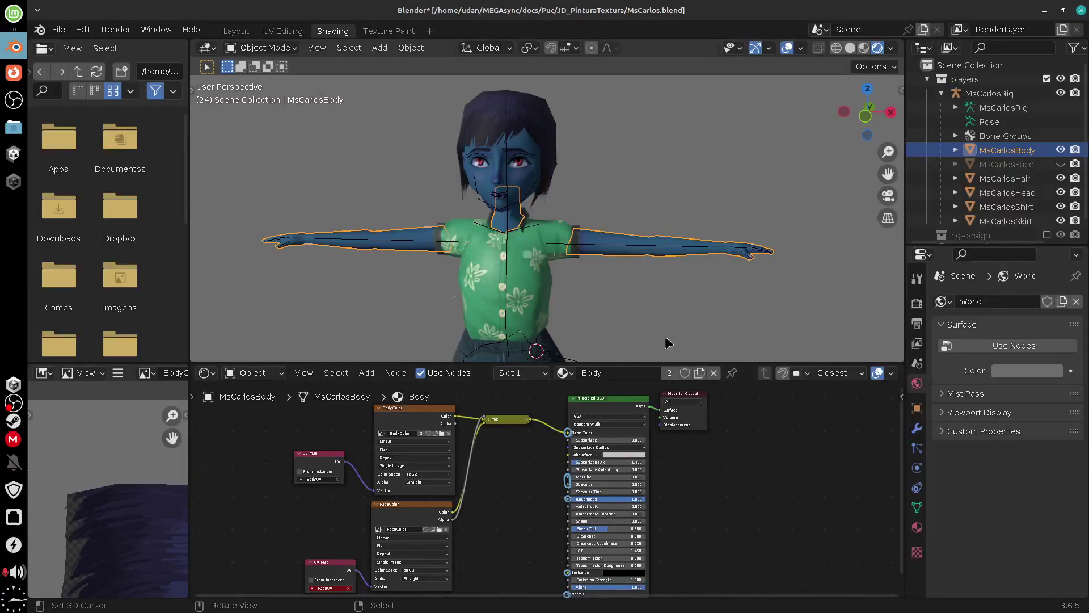
{"action": "middle_click_drag", "start_coordinate": [649, 315], "coordinate": [652, 264], "text": "shift"}
{"action": "left_click", "coordinate": [555, 264]}
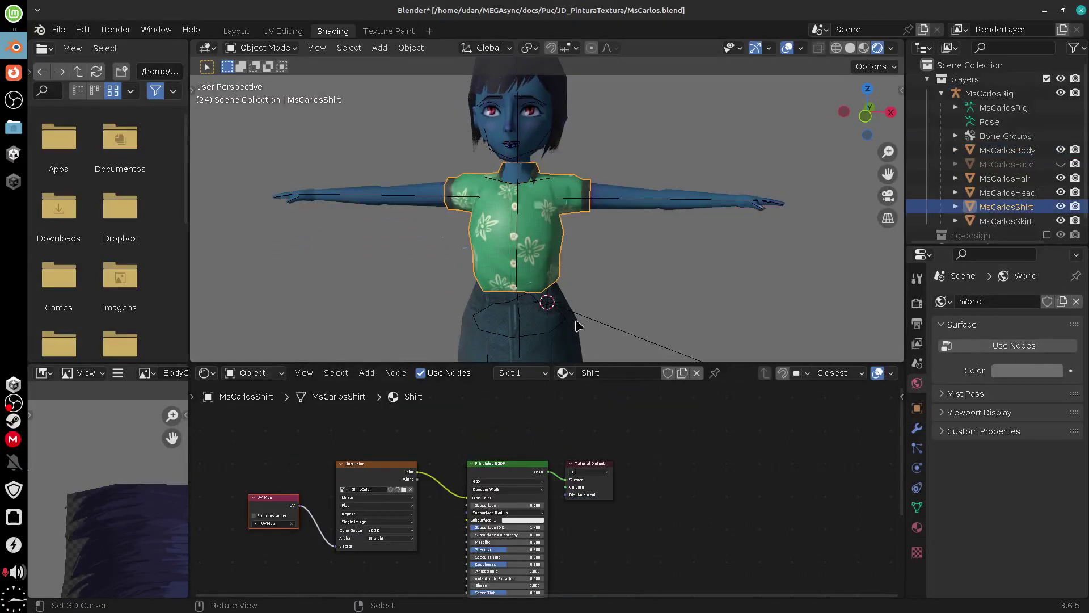
{"action": "left_click", "coordinate": [581, 353]}
{"action": "middle_click_drag", "start_coordinate": [673, 318], "coordinate": [671, 222], "text": "shift"}
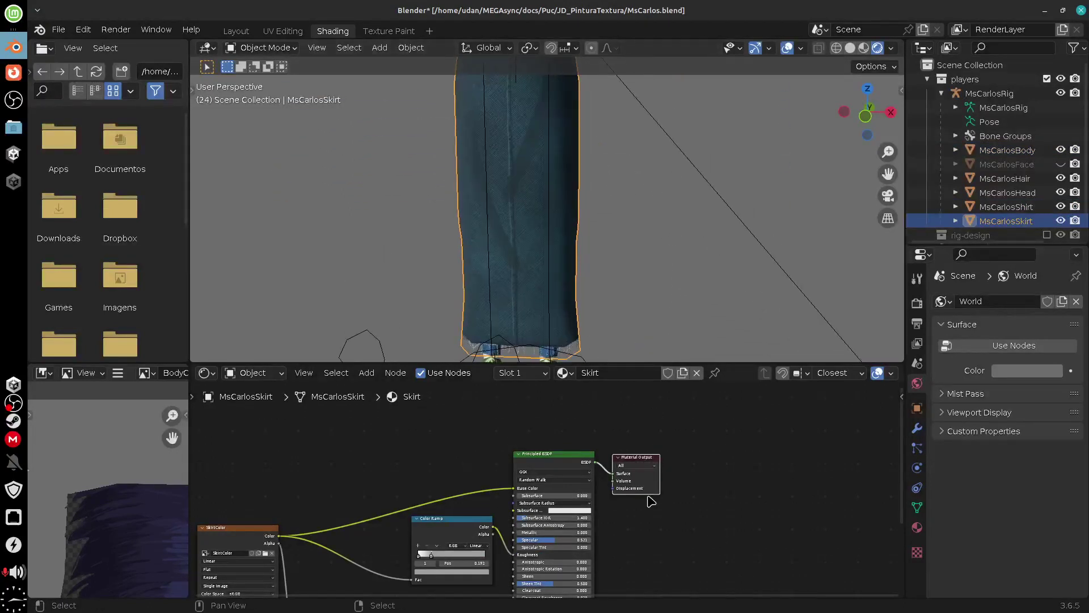
{"action": "middle_click_drag", "start_coordinate": [647, 555], "coordinate": [735, 479]}
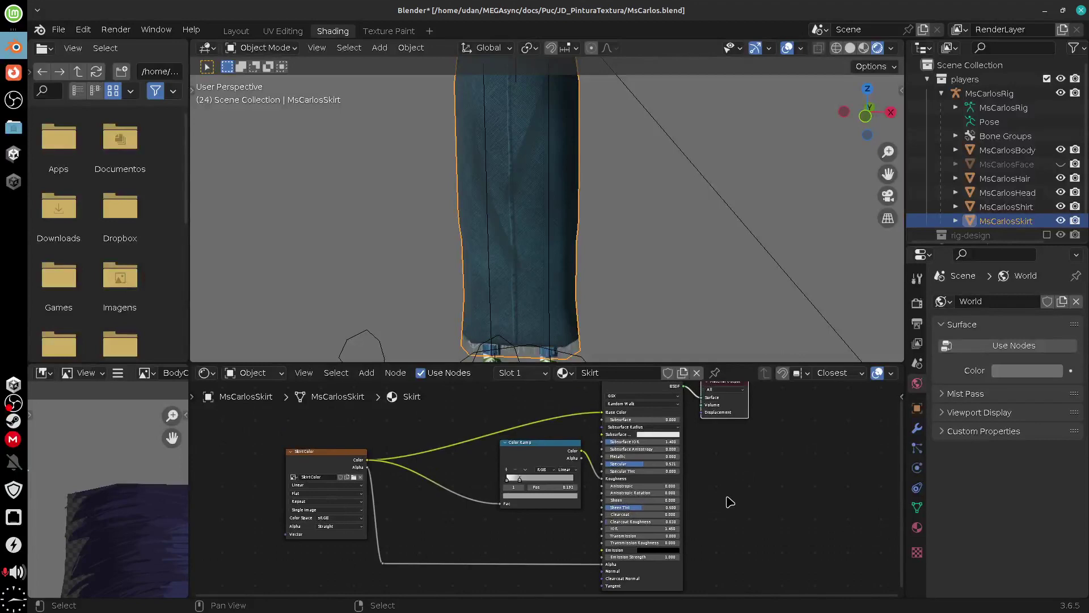
- Maximize the shader editor and circle the connected Base Color, Roughness and Alpha inputs on the Skirt material's Principled BSDF node
{"action": "key", "text": "ctrl+space"}
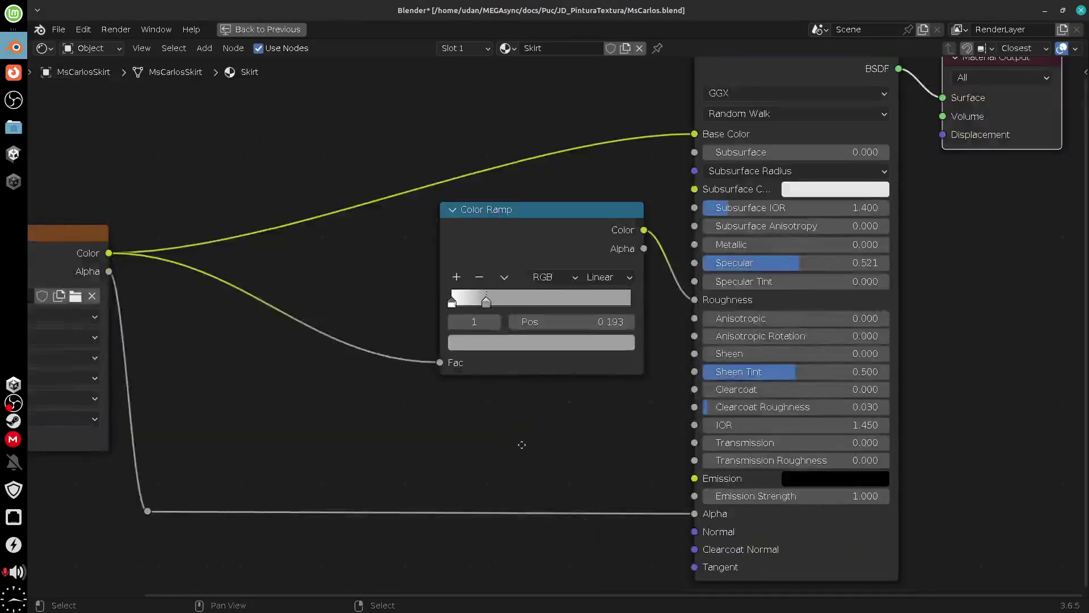
{"action": "middle_click_drag", "start_coordinate": [640, 355], "coordinate": [583, 403]}
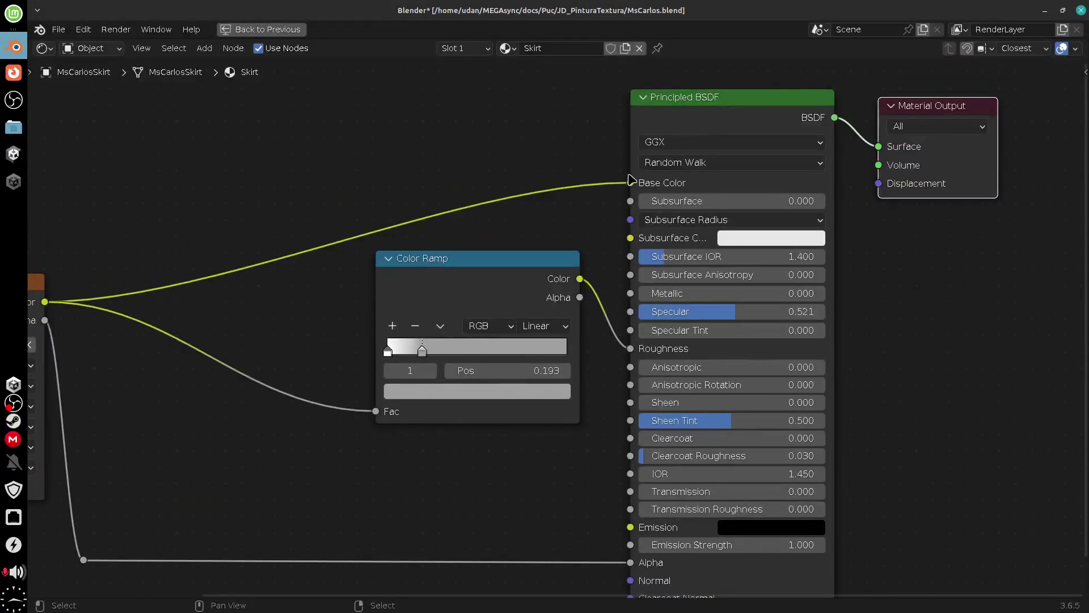
{"action": "left_click", "coordinate": [630, 562]}
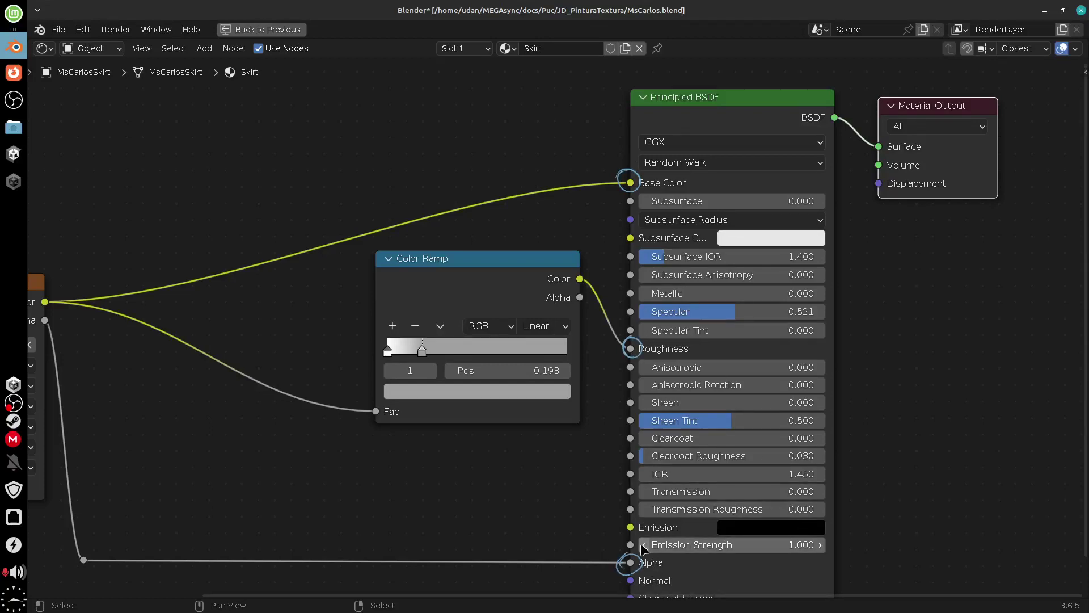
{"action": "middle_click_drag", "start_coordinate": [476, 516], "coordinate": [679, 489]}
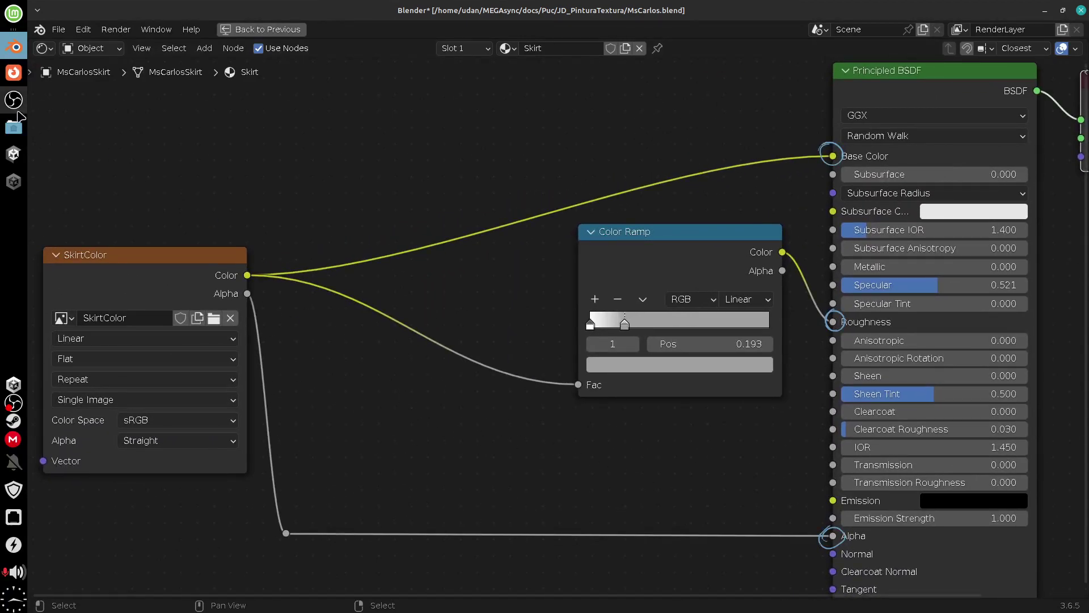
- Switch to Unity's Scene view and open the Materials folder in the project assets
{"action": "left_click", "coordinate": [15, 154]}
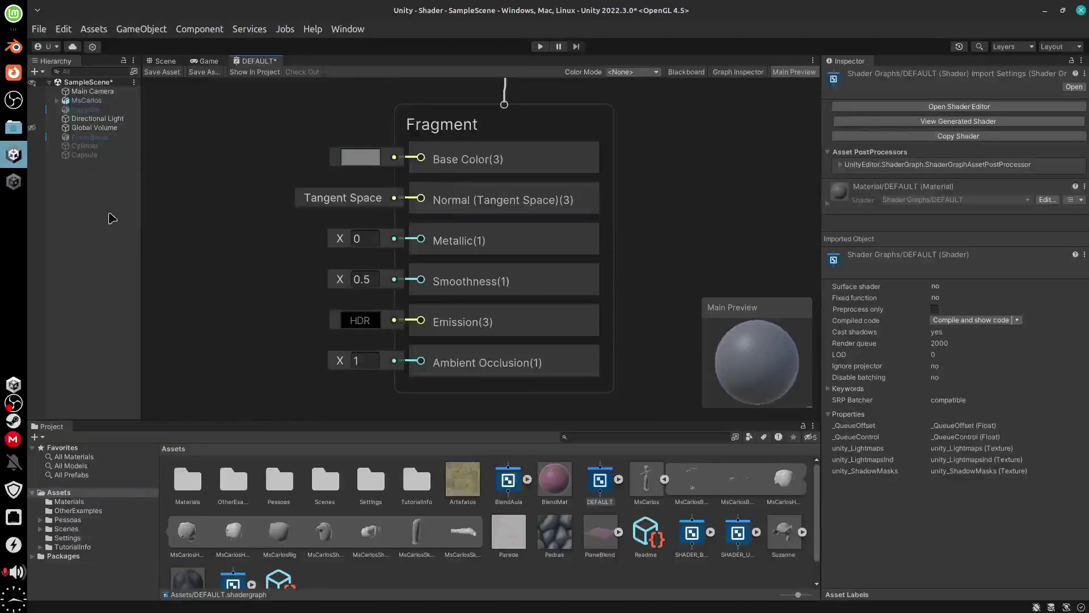
{"action": "left_click", "coordinate": [202, 484]}
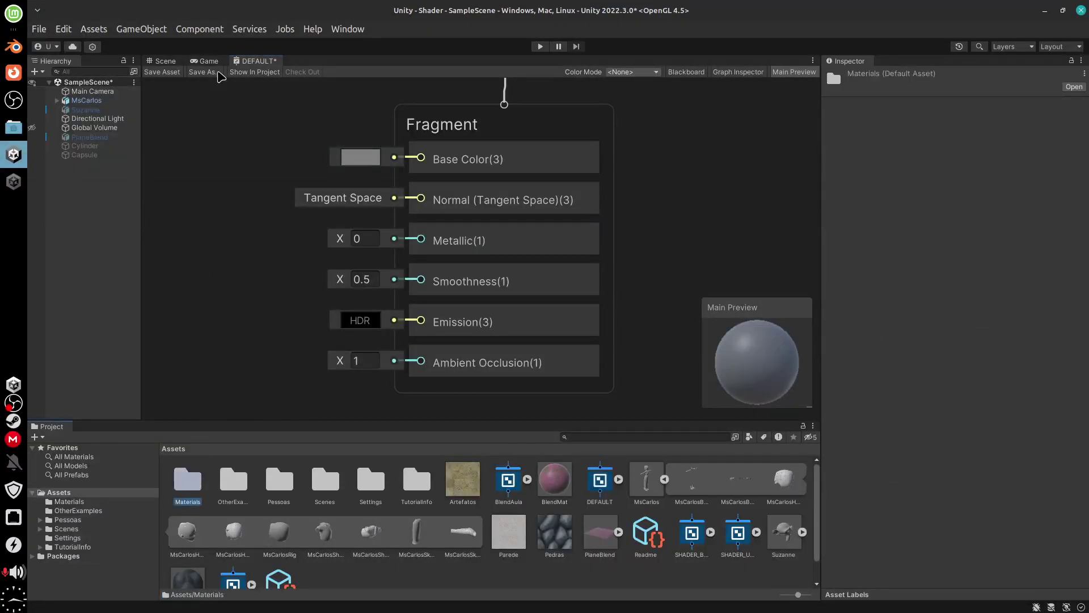
{"action": "left_click", "coordinate": [165, 62]}
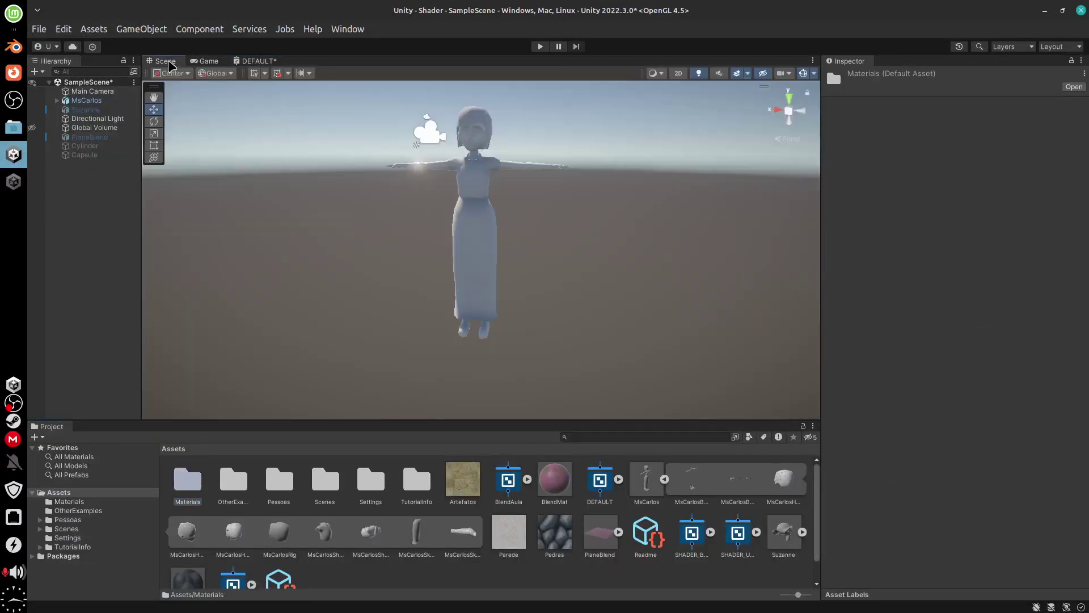
{"action": "double_click", "coordinate": [189, 483]}
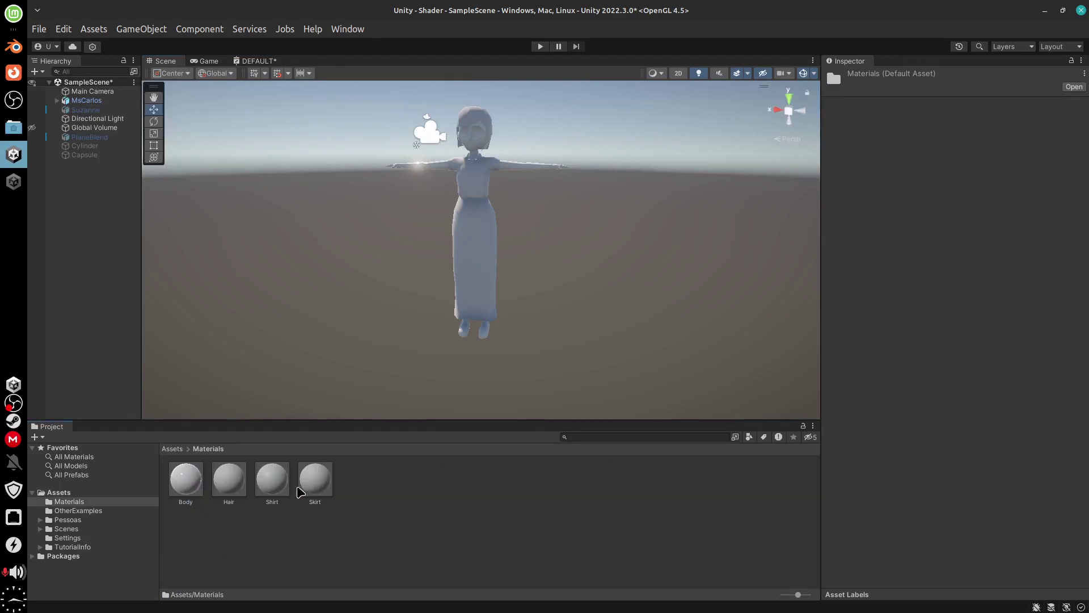
- Assign the Universal Render Pipeline AutodeskInteractiveTransparent shader to the Shirt material
{"action": "left_click", "coordinate": [276, 487]}
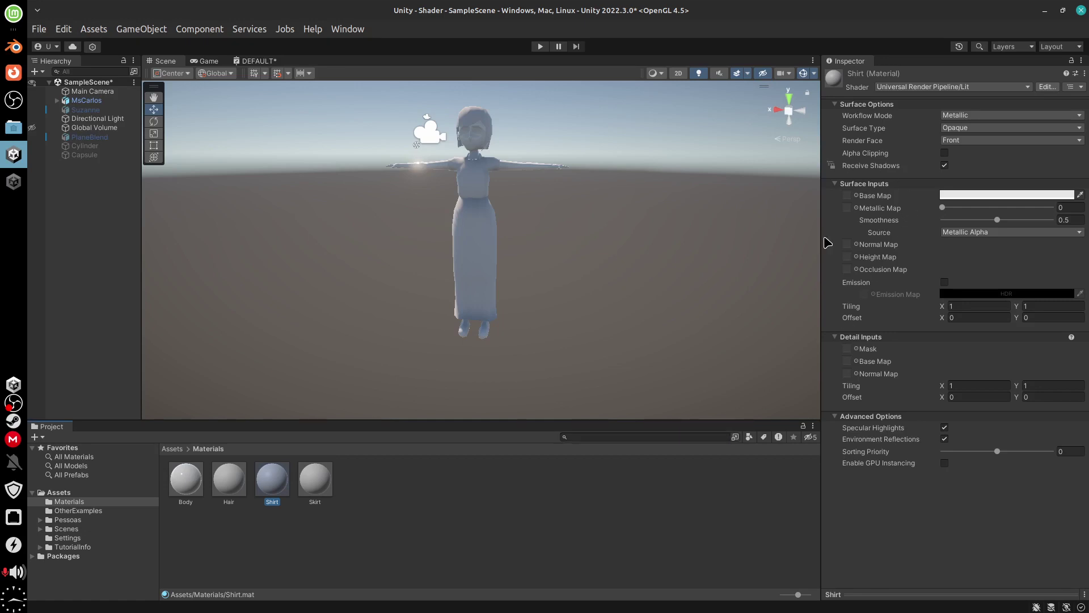
{"action": "left_click", "coordinate": [946, 88]}
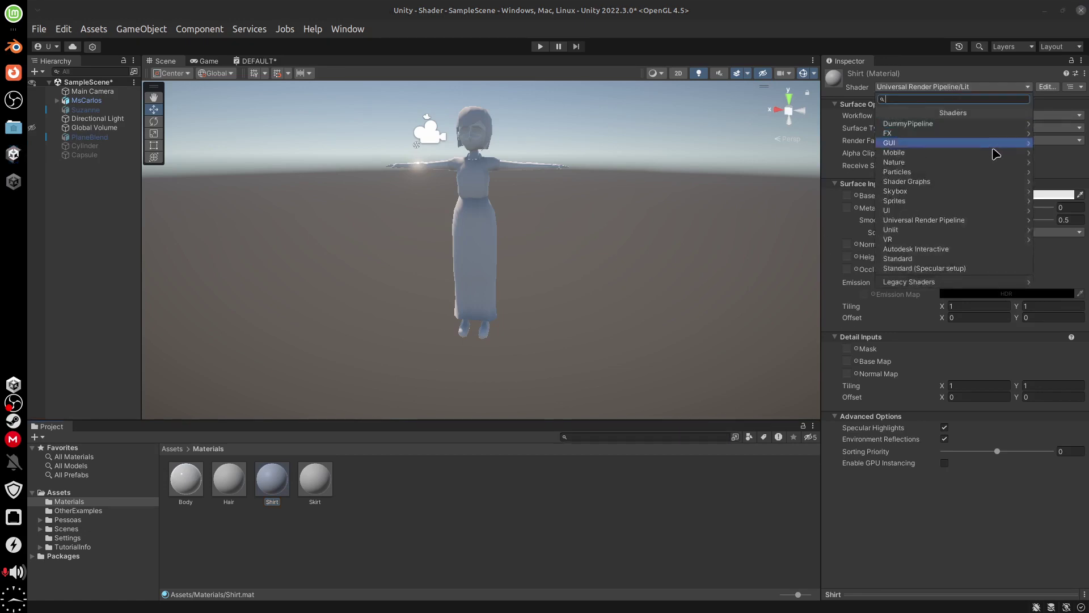
{"action": "left_click", "coordinate": [987, 224]}
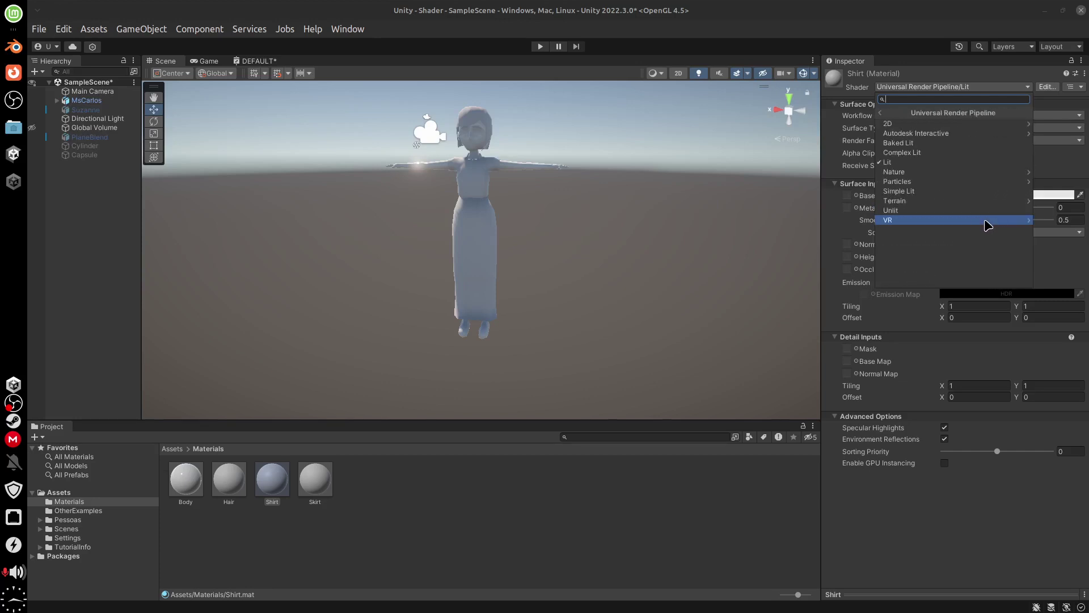
{"action": "left_click", "coordinate": [979, 136]}
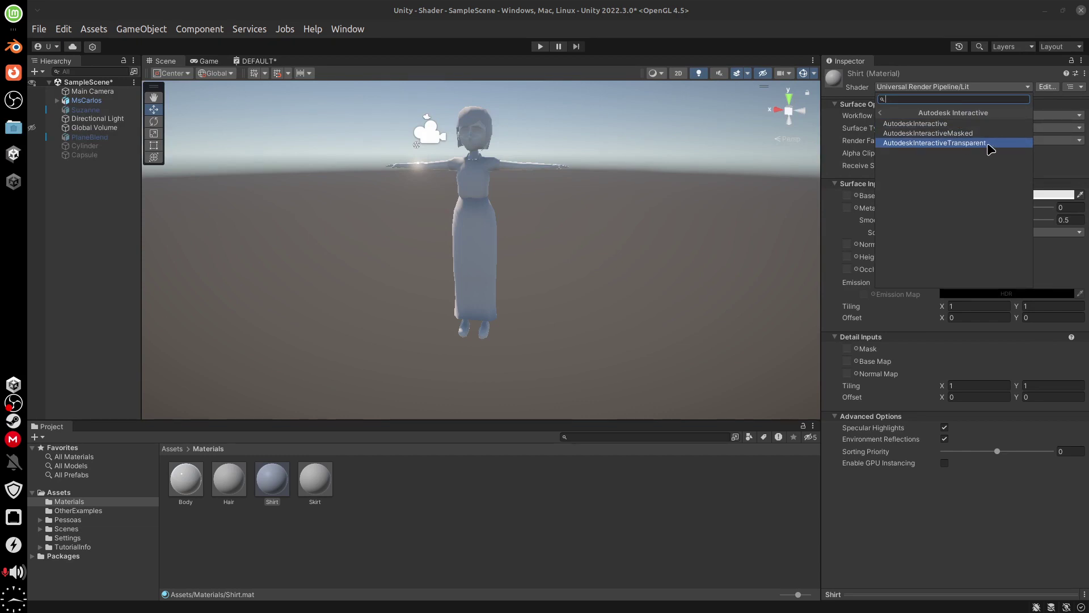
{"action": "left_click", "coordinate": [985, 147]}
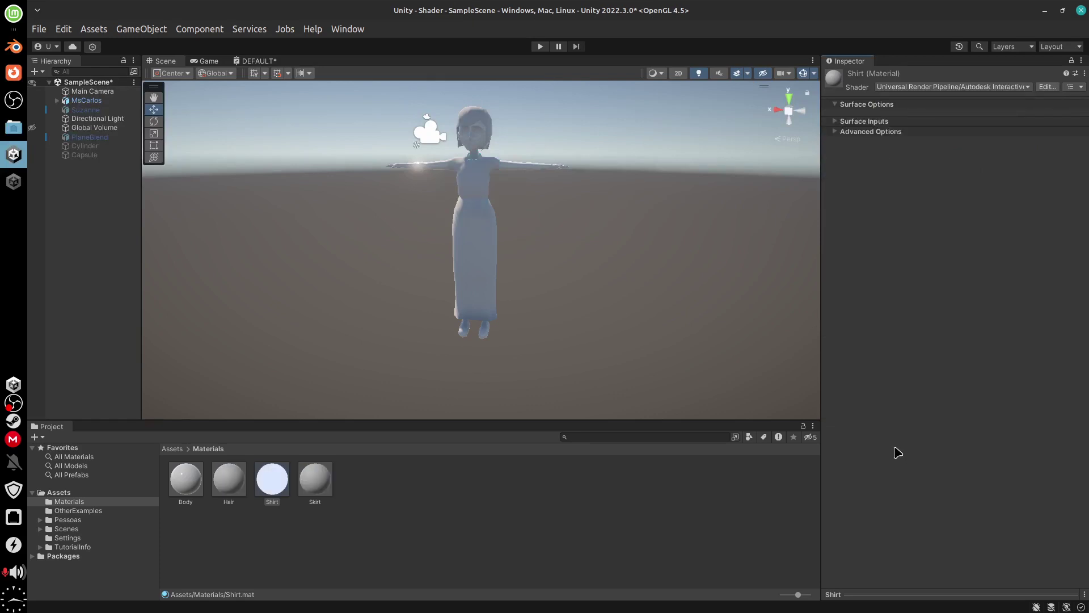
- Expand the Shirt material's Surface Inputs and compare them with the circled Principled BSDF inputs in Blender, returning to Unity
{"action": "left_click", "coordinate": [837, 122]}
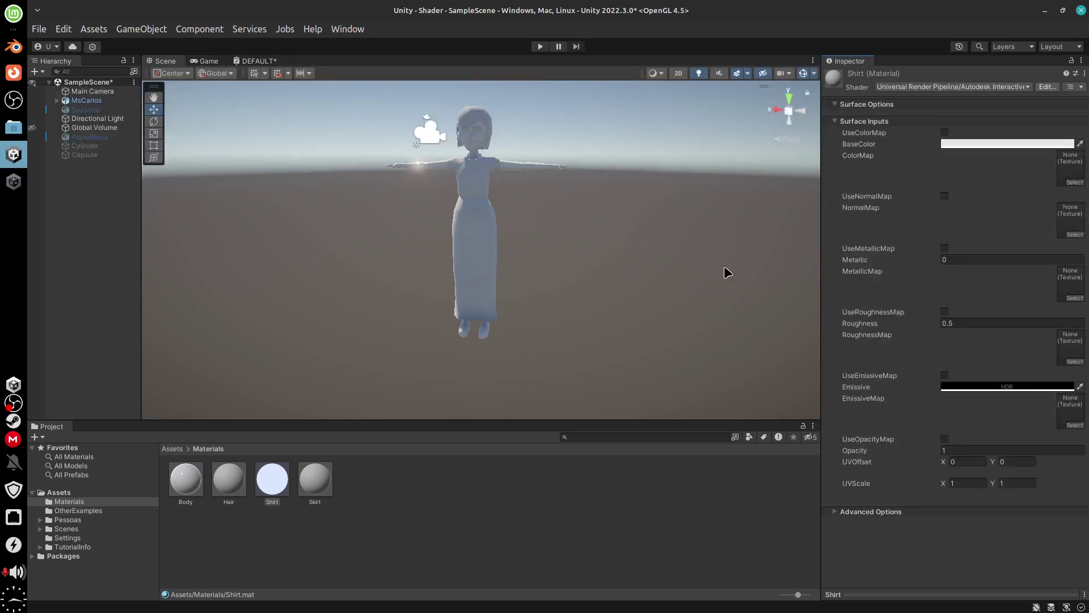
{"action": "mouse_move", "coordinate": [514, 310]}
{"action": "middle_mouse_down"}
{"action": "mouse_move", "coordinate": [521, 288]}
{"action": "mouse_move", "coordinate": [498, 306]}
{"action": "middle_mouse_up"}
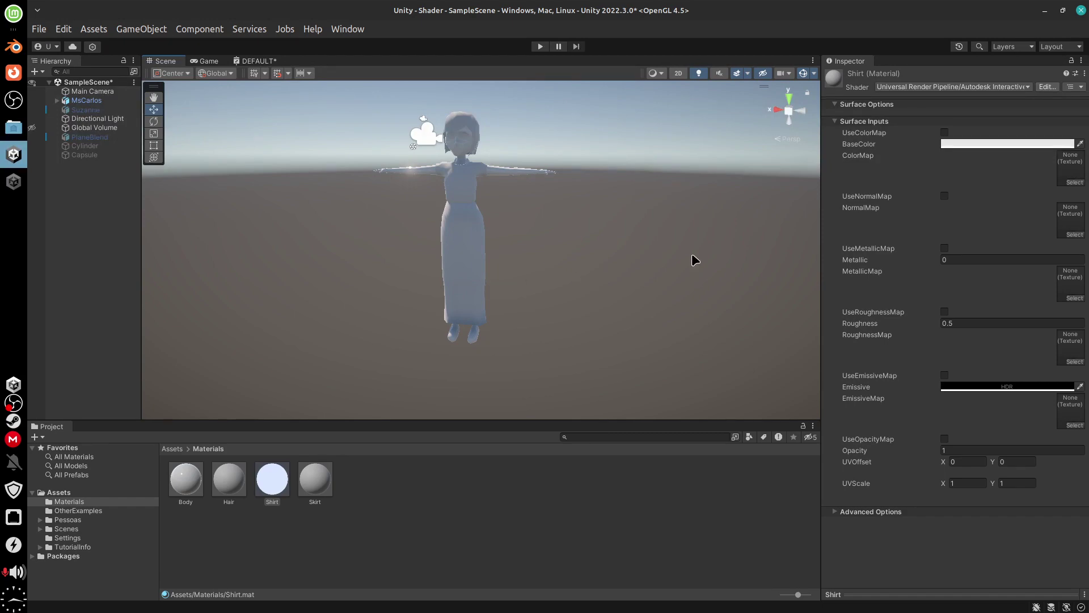
{"action": "left_click", "coordinate": [14, 48]}
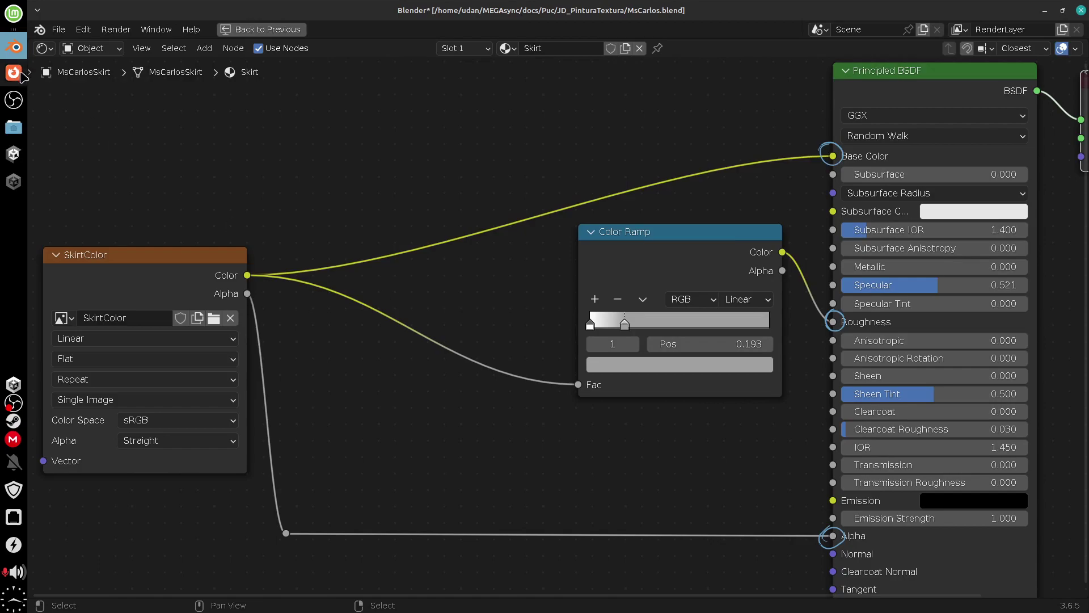
{"action": "left_click", "coordinate": [16, 155]}
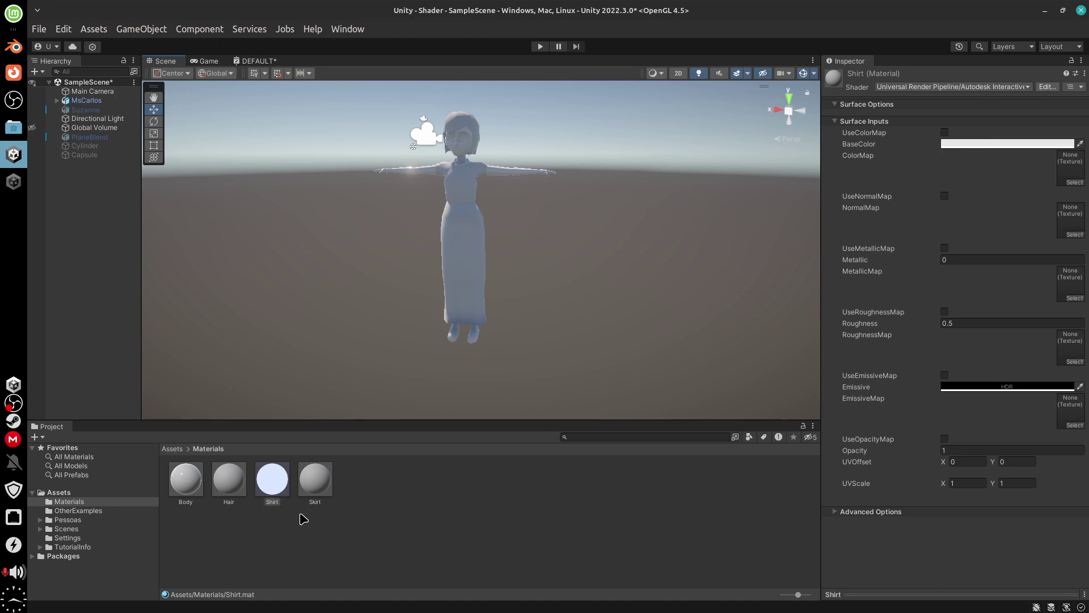
- Replace the Shirt material's transparent shader with the opaque Autodesk Interactive variant from the Universal Render Pipeline shaders
{"action": "left_click", "coordinate": [1005, 91]}
{"action": "left_click", "coordinate": [1004, 90]}
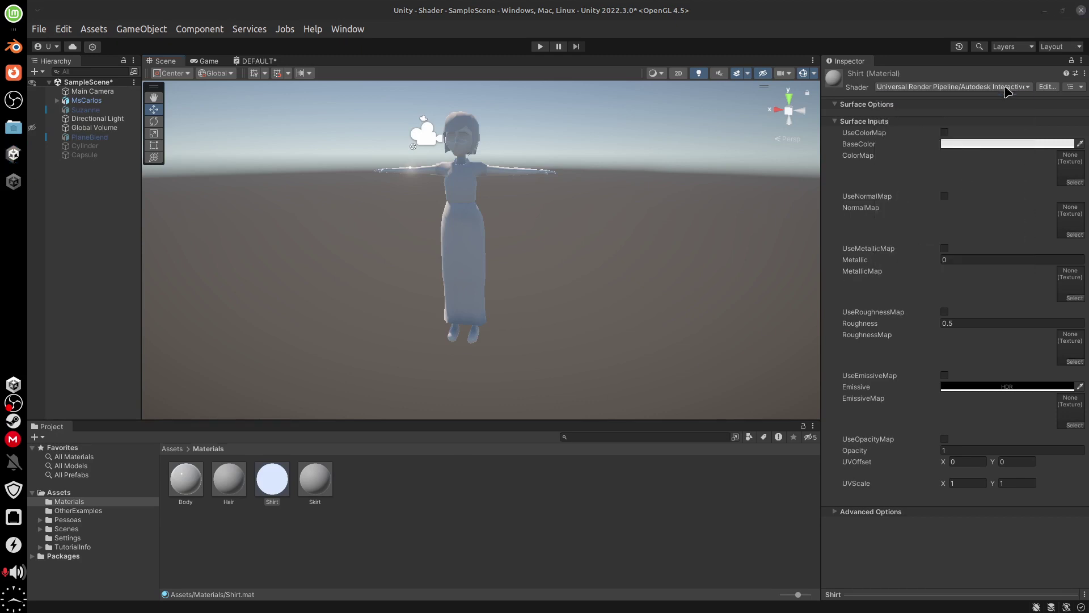
{"action": "left_click", "coordinate": [1003, 92]}
{"action": "left_click", "coordinate": [1000, 87]}
{"action": "left_click", "coordinate": [1002, 89]}
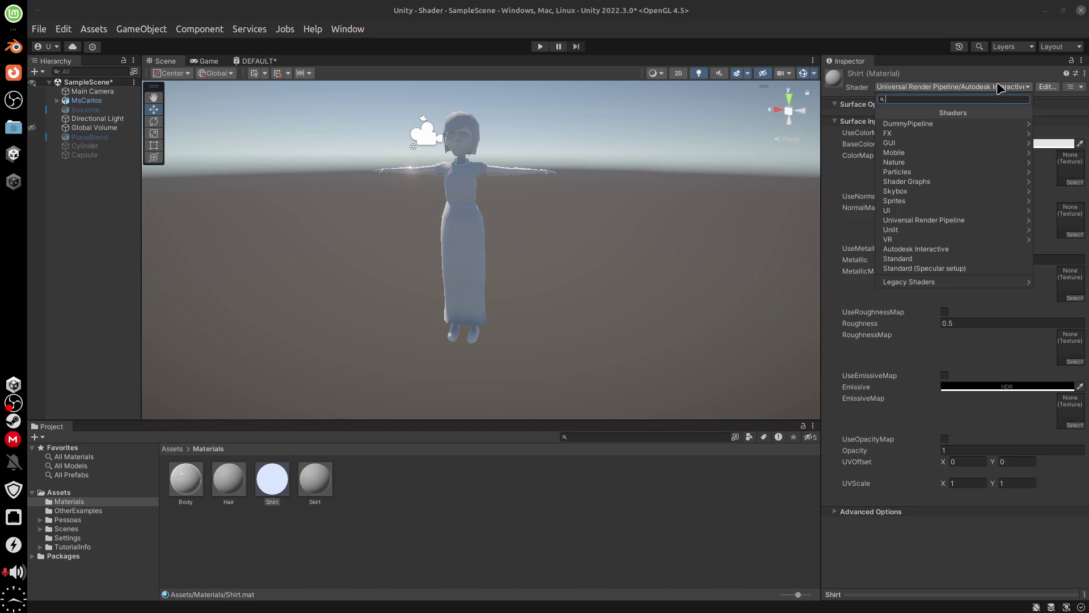
{"action": "left_click", "coordinate": [980, 220]}
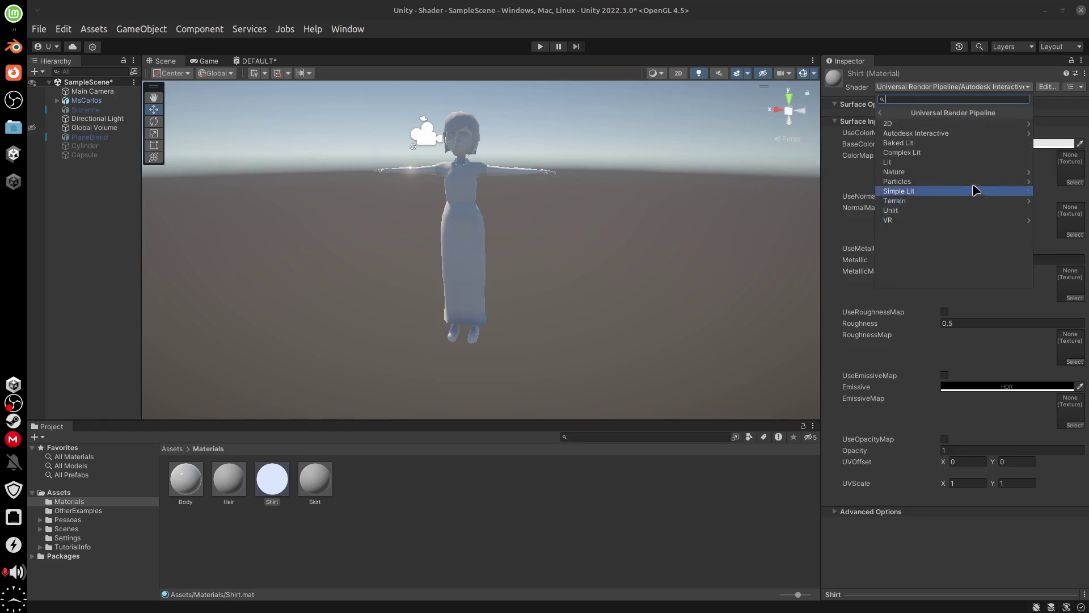
{"action": "left_click", "coordinate": [972, 135]}
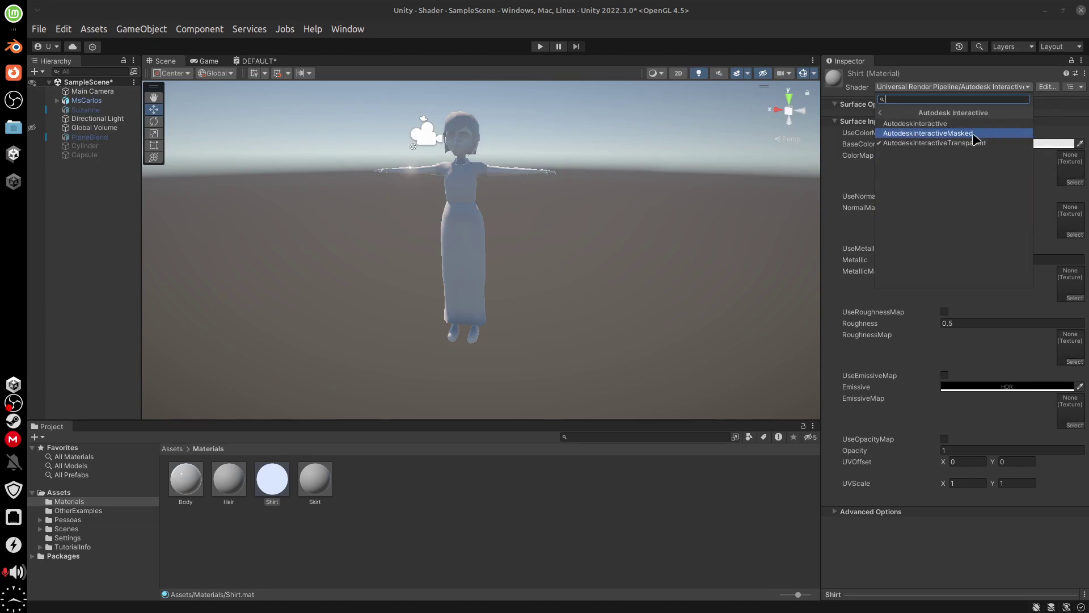
{"action": "left_click", "coordinate": [973, 135]}
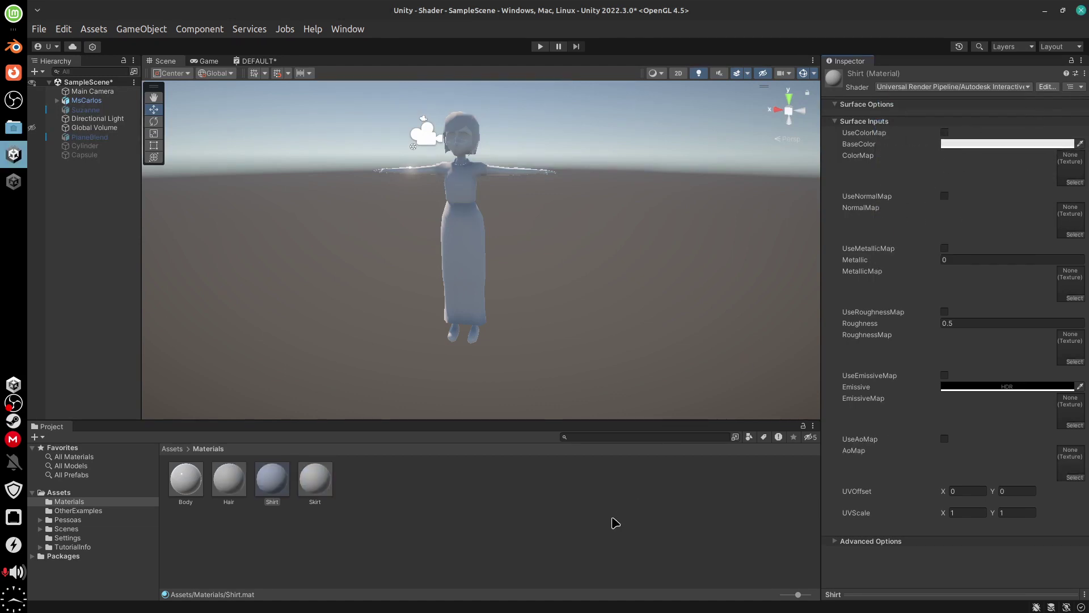
- Assign the Universal Render Pipeline AutodeskInteractiveTransparent shader to the Skirt material and inspect the skirt on the model
{"action": "left_click", "coordinate": [315, 479]}
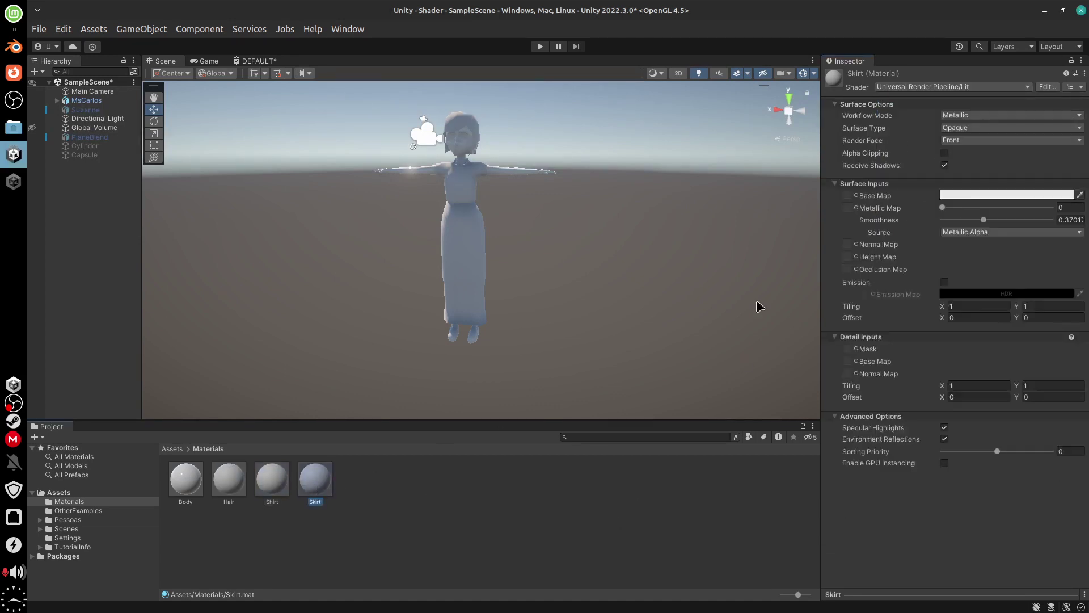
{"action": "left_click", "coordinate": [985, 88]}
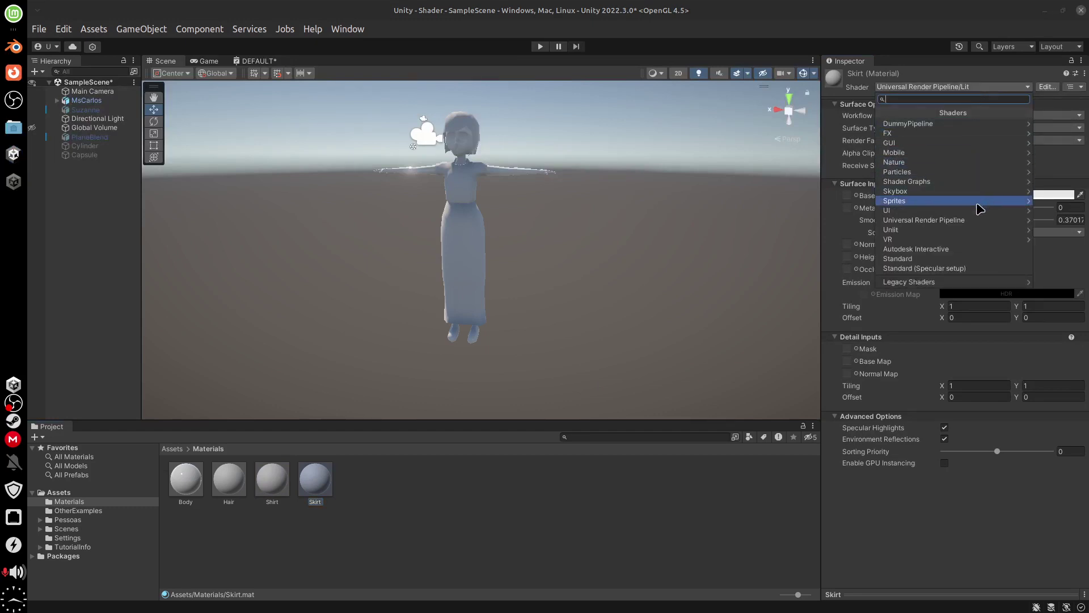
{"action": "left_click", "coordinate": [975, 225]}
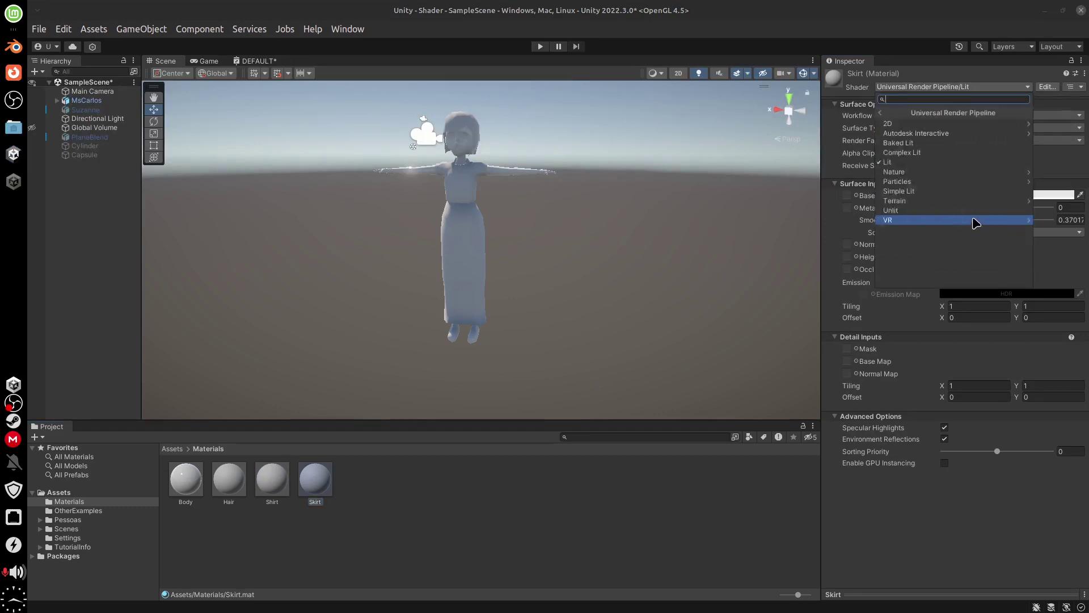
{"action": "left_click", "coordinate": [973, 135]}
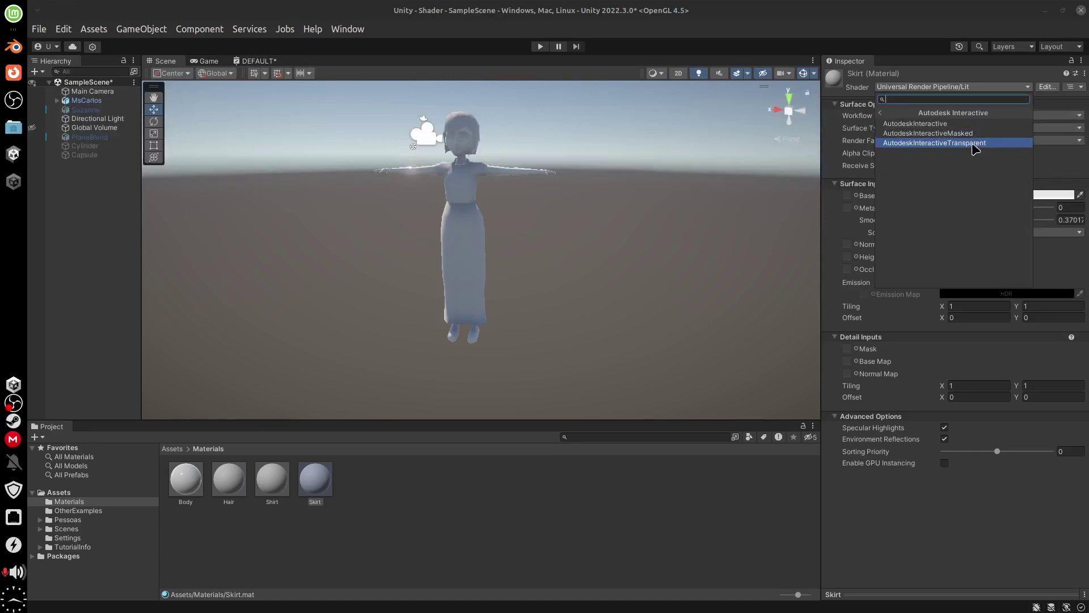
{"action": "left_click", "coordinate": [977, 143]}
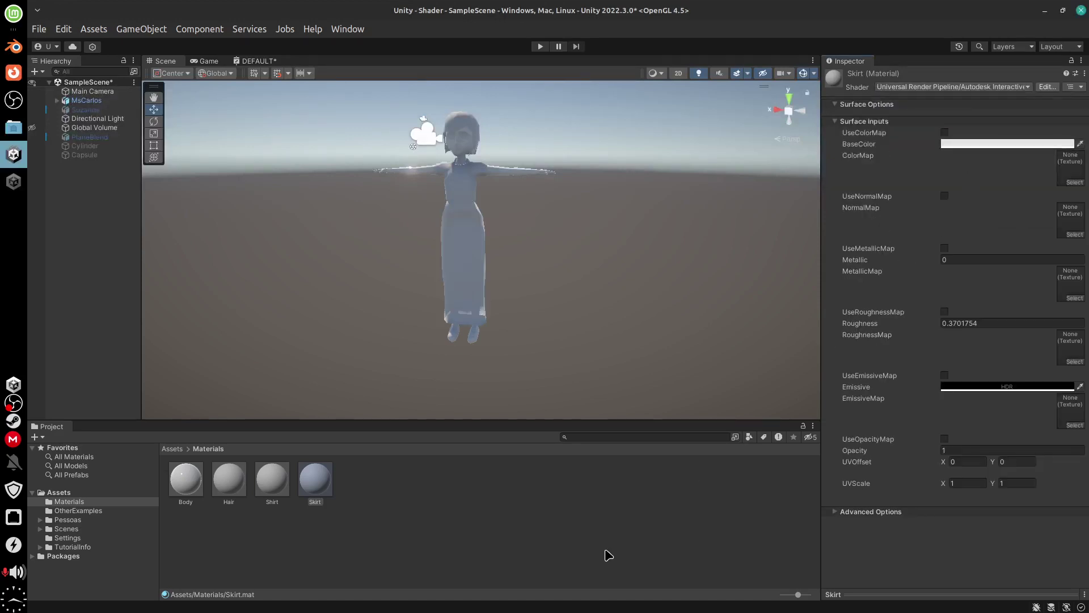
{"action": "left_click_drag", "start_coordinate": [583, 348], "coordinate": [498, 356], "text": "alt"}
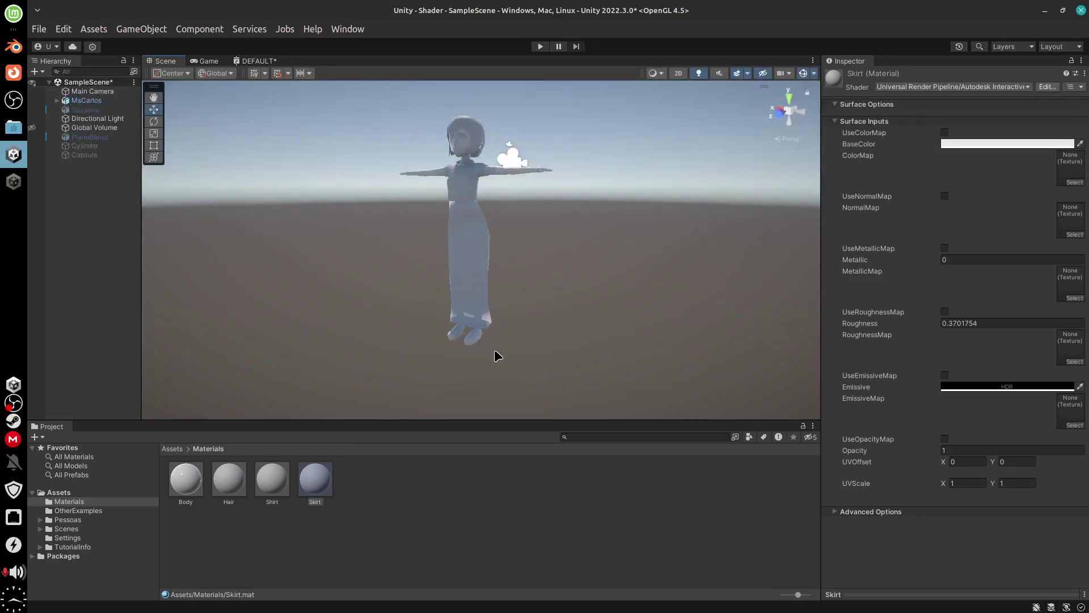
{"action": "mouse_move", "coordinate": [546, 331]}
{"action": "left_mouse_down", "text": "alt"}
{"action": "mouse_move", "coordinate": [571, 338]}
{"action": "mouse_move", "coordinate": [564, 323]}
{"action": "mouse_move", "coordinate": [545, 332]}
{"action": "left_mouse_up", "text": "alt"}
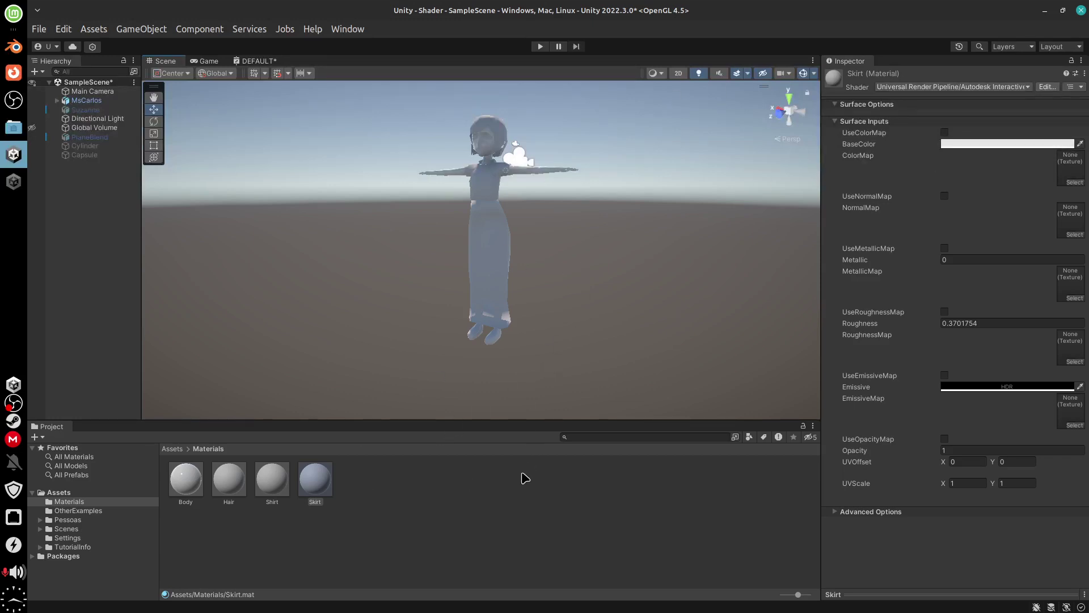
- Switch to Blender and restore the multi-editor layout from the maximized Skirt node graph
{"action": "left_click", "coordinate": [14, 50]}
{"action": "middle_click_drag", "start_coordinate": [693, 483], "coordinate": [621, 485]}
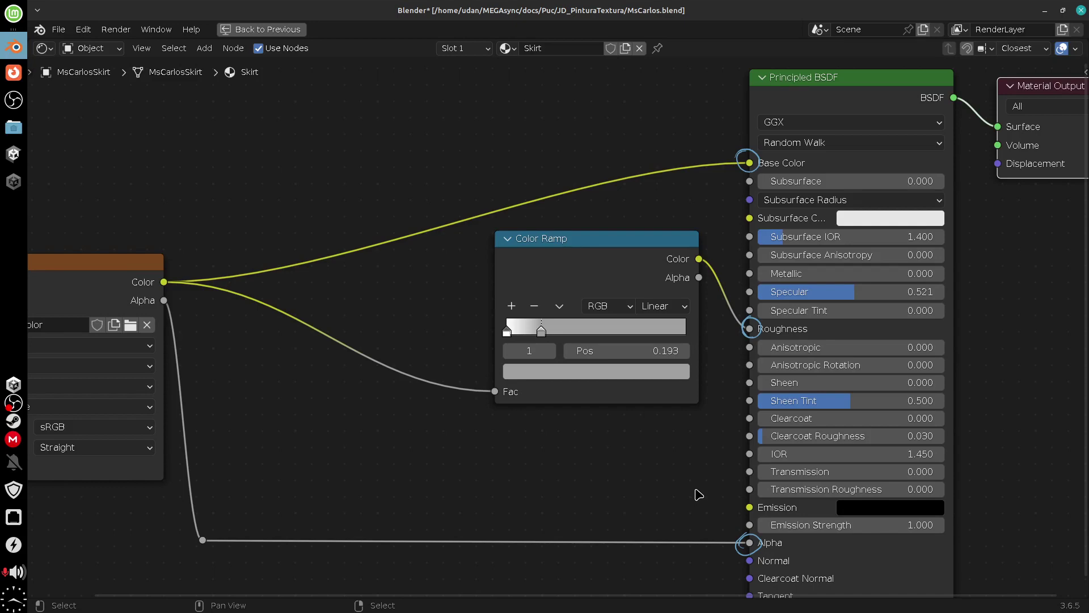
{"action": "key", "text": "ctrl+space"}
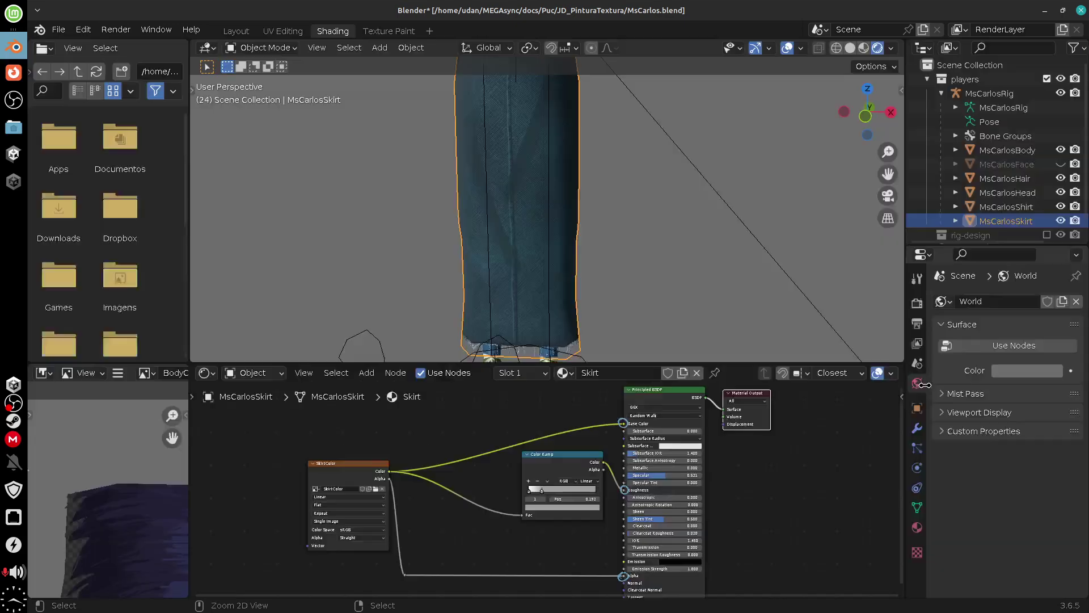
- Move the SkirtColor image texture node up, closer to the level of the Principled BSDF's Base Color input
{"action": "middle_click_drag", "start_coordinate": [681, 270], "coordinate": [671, 246]}
{"action": "left_click_drag", "start_coordinate": [352, 474], "coordinate": [364, 437]}
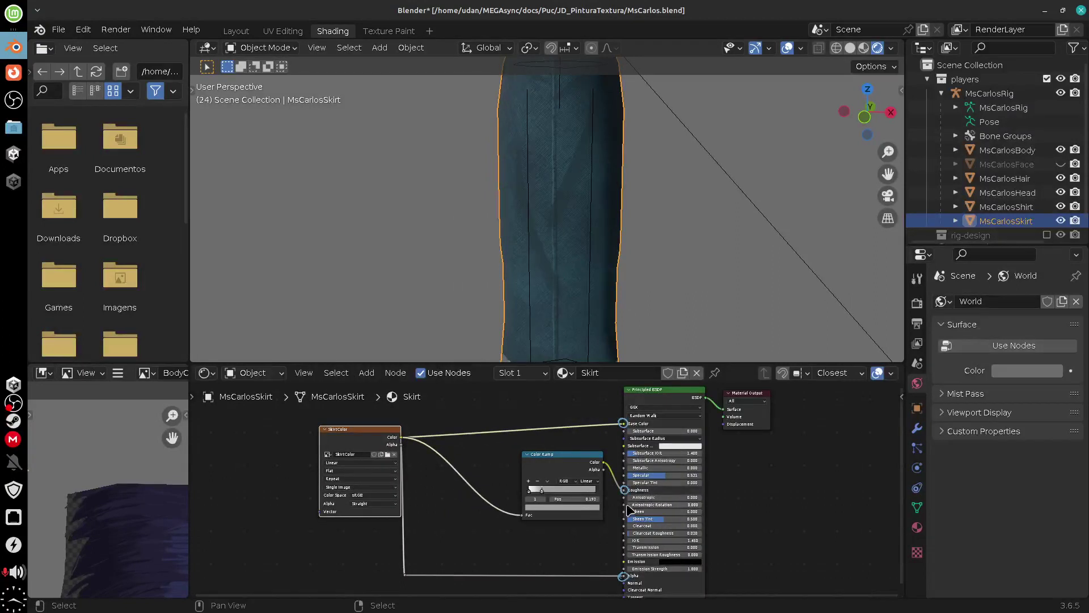
{"action": "scroll", "coordinate": [548, 486], "scroll_direction": "up", "scroll_amount": 2}
{"action": "scroll", "coordinate": [548, 486], "scroll_direction": "up", "scroll_amount": 2}
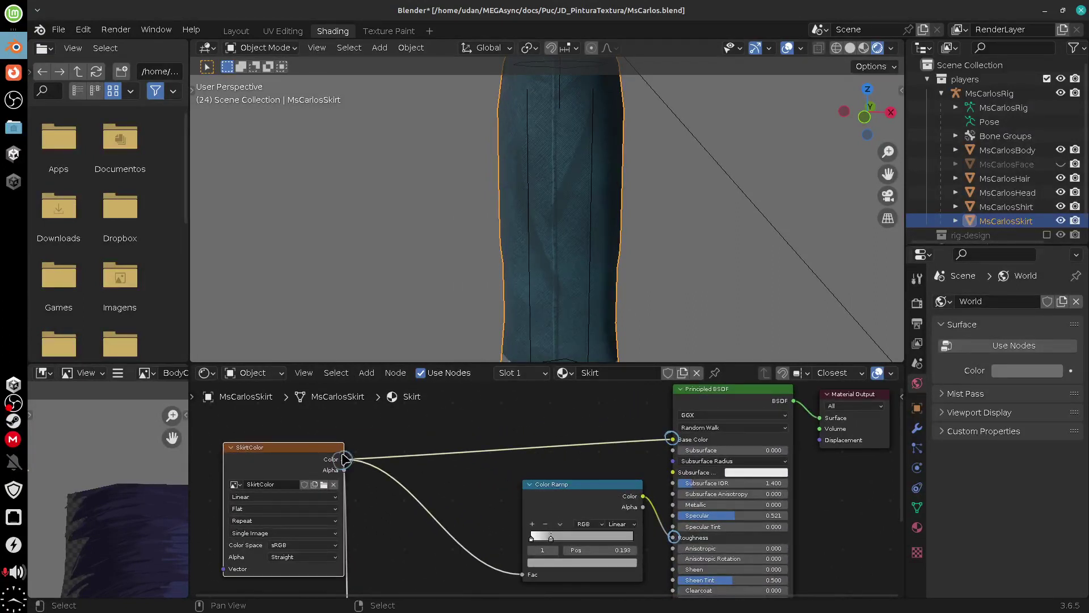
- Trace the links from the SkirtColor node to the Principled BSDF with annotation strokes and erase them
{"action": "left_click_drag", "start_coordinate": [425, 451], "coordinate": [655, 433]}
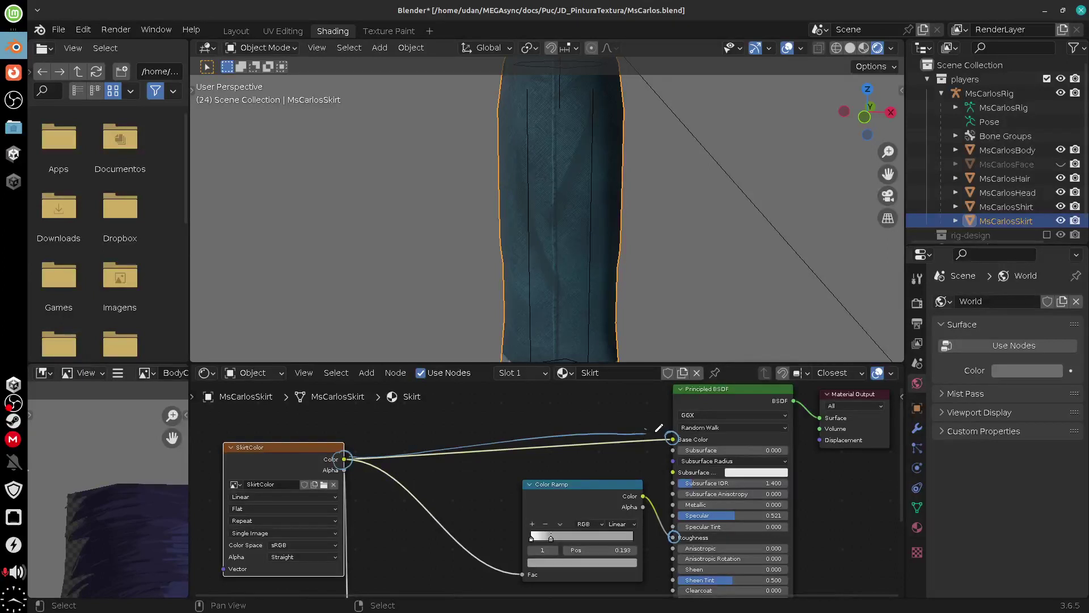
{"action": "right_click_drag", "start_coordinate": [397, 448], "coordinate": [647, 436]}
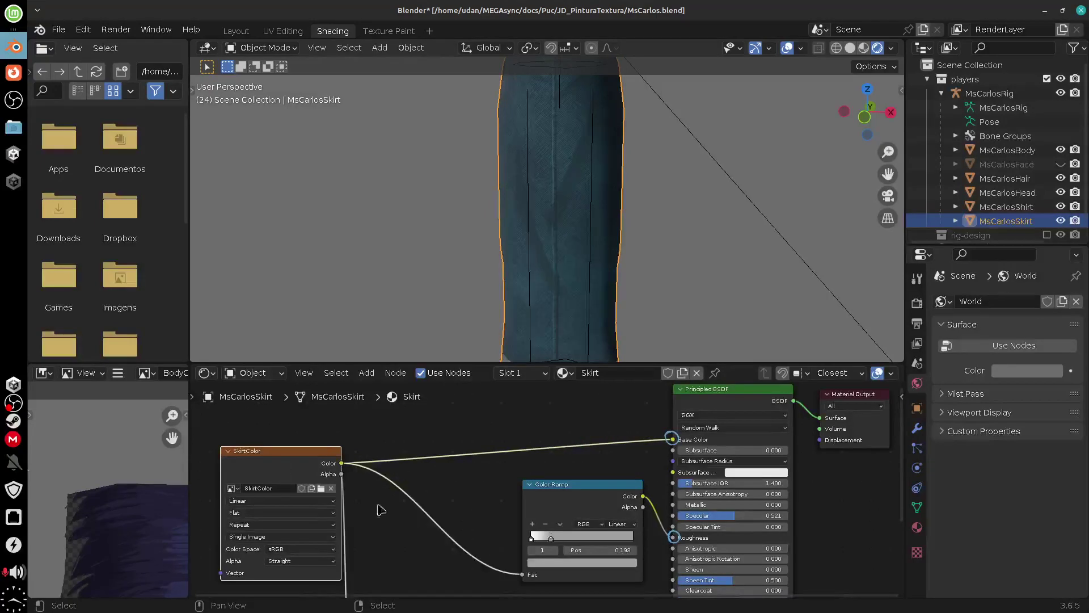
{"action": "scroll", "coordinate": [382, 511], "scroll_direction": "down", "scroll_amount": 5}
{"action": "left_click_drag", "start_coordinate": [346, 546], "coordinate": [495, 533]}
{"action": "left_click_drag", "start_coordinate": [348, 553], "coordinate": [453, 553]}
{"action": "scroll", "coordinate": [510, 556], "scroll_direction": "up", "scroll_amount": 5}
{"action": "left_click", "coordinate": [369, 432]}
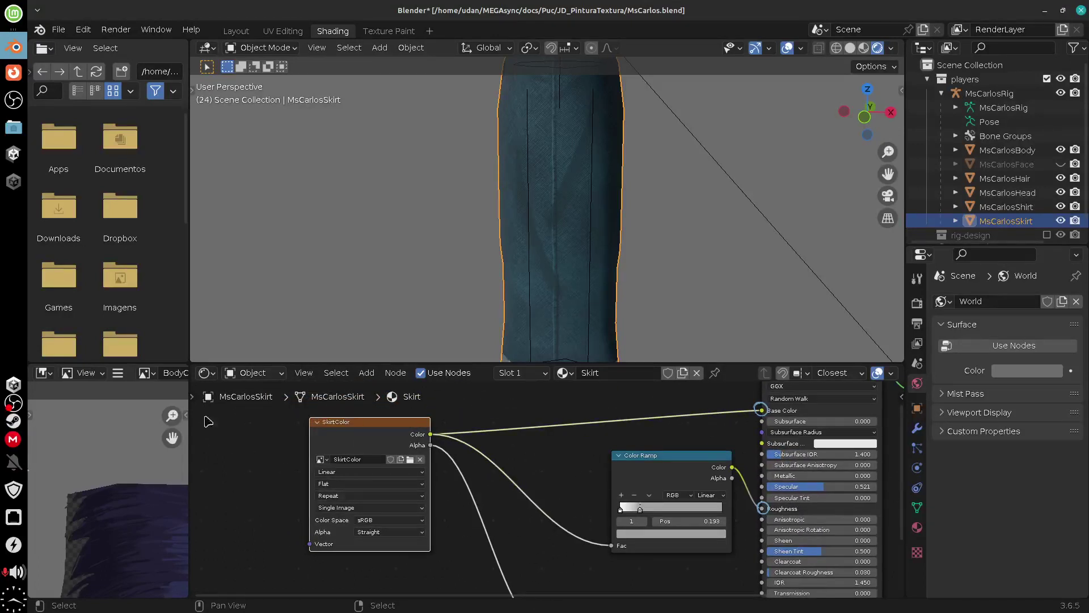
- Widen the file browser and image editor areas, load SkirtColor in the image editor and inspect its frayed hem
{"action": "left_click_drag", "start_coordinate": [189, 407], "coordinate": [293, 438]}
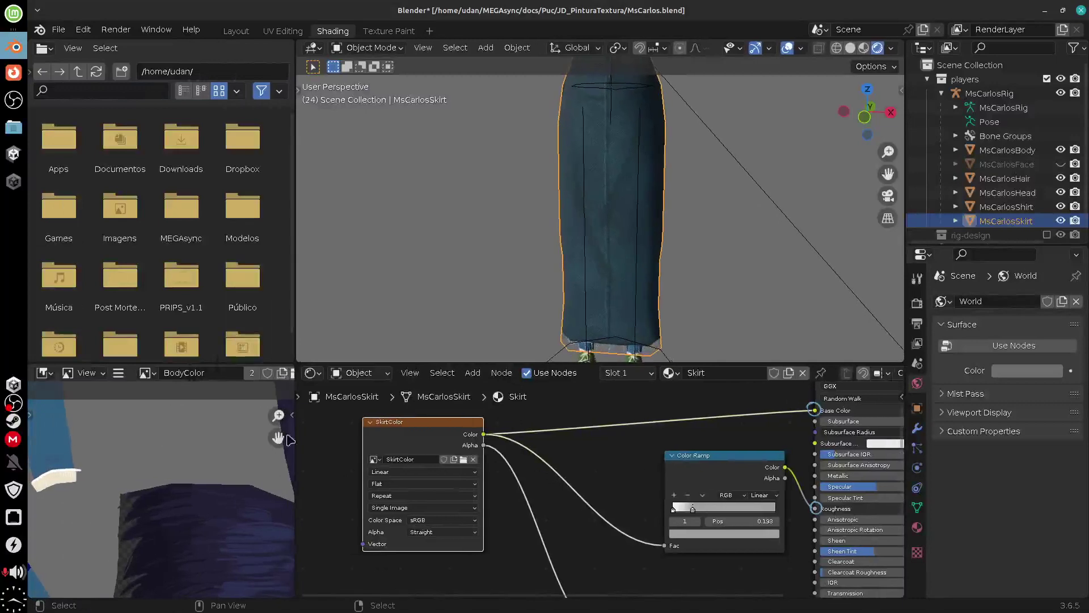
{"action": "left_click", "coordinate": [146, 373]}
{"action": "left_click", "coordinate": [224, 435]}
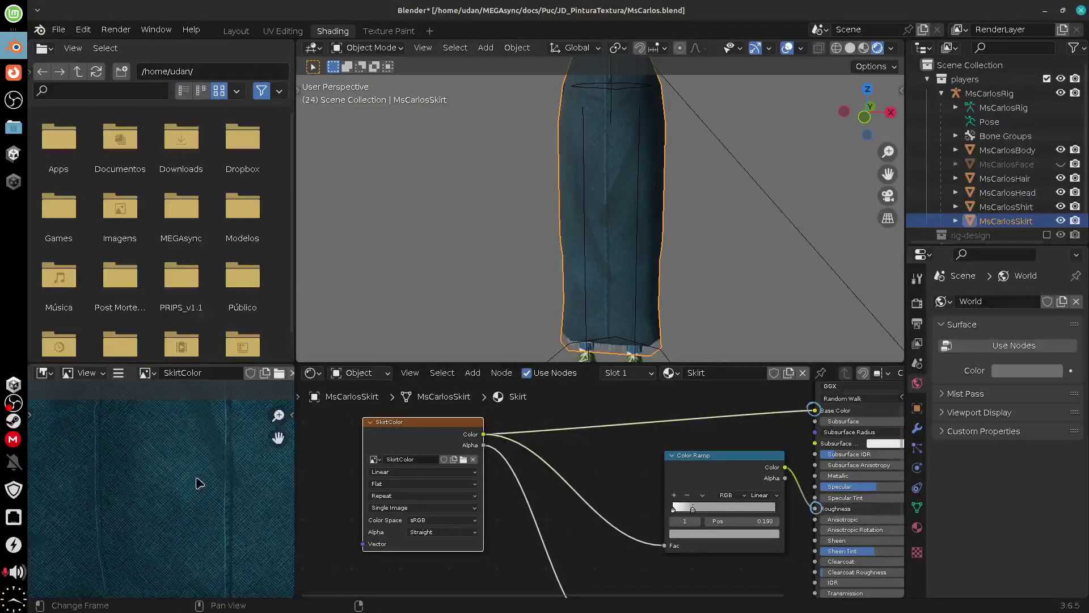
{"action": "scroll", "coordinate": [204, 471], "scroll_direction": "down", "scroll_amount": 4}
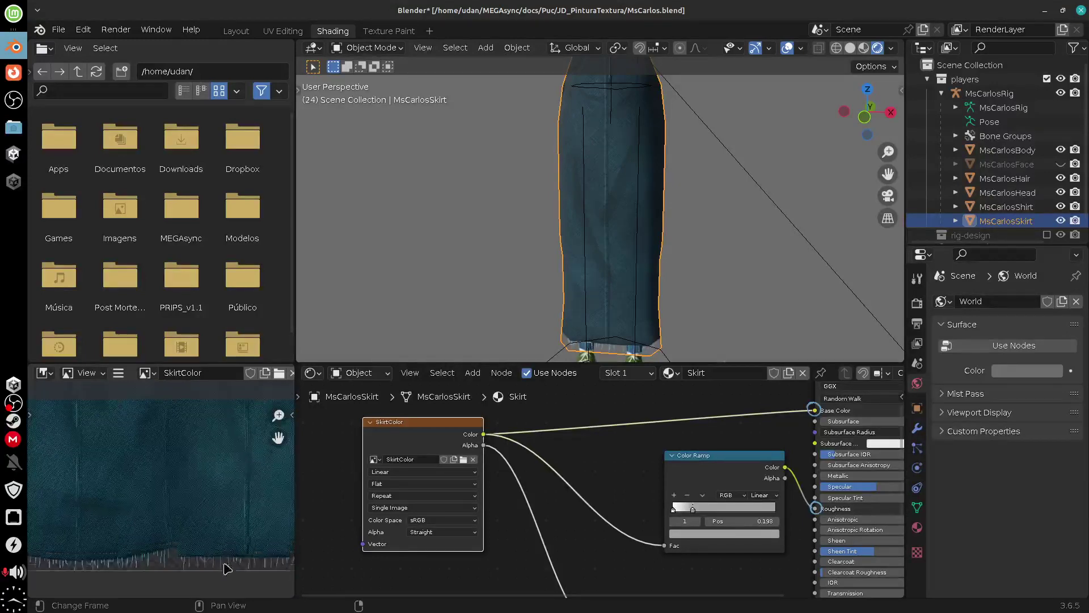
{"action": "middle_click_drag", "start_coordinate": [304, 542], "coordinate": [338, 533]}
{"action": "scroll", "coordinate": [197, 506], "scroll_direction": "up", "scroll_amount": 2}
{"action": "scroll", "coordinate": [197, 505], "scroll_direction": "down", "scroll_amount": 1}
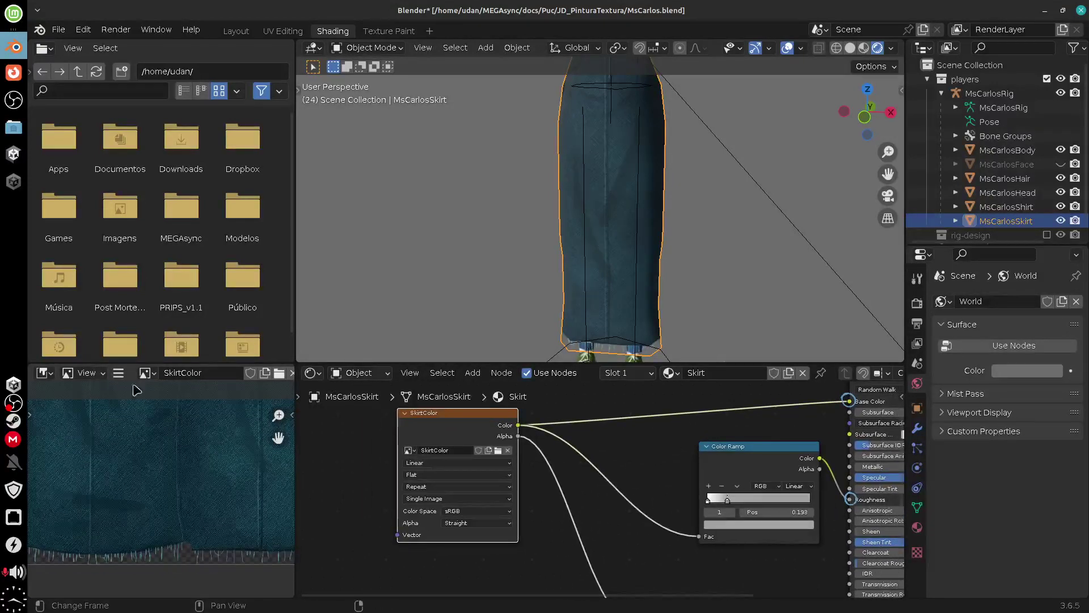
- Save a copy of the skirt texture as SkirtColor.png in the Unity project's Shader/Assets/Materials folder
{"action": "left_click", "coordinate": [118, 372]}
{"action": "mouse_move", "coordinate": [170, 404]}
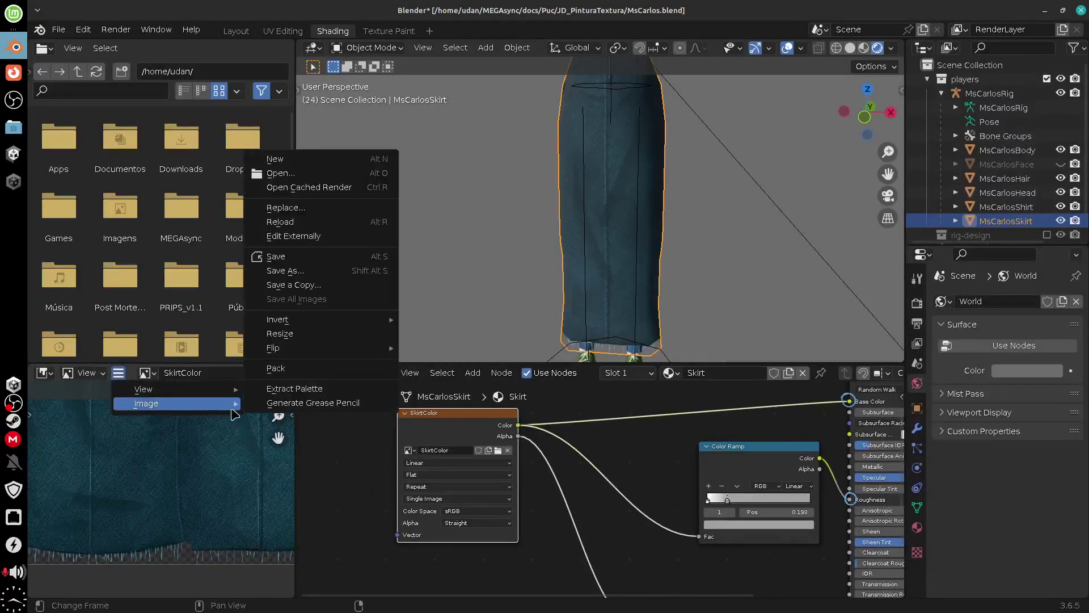
{"action": "left_click", "coordinate": [322, 272]}
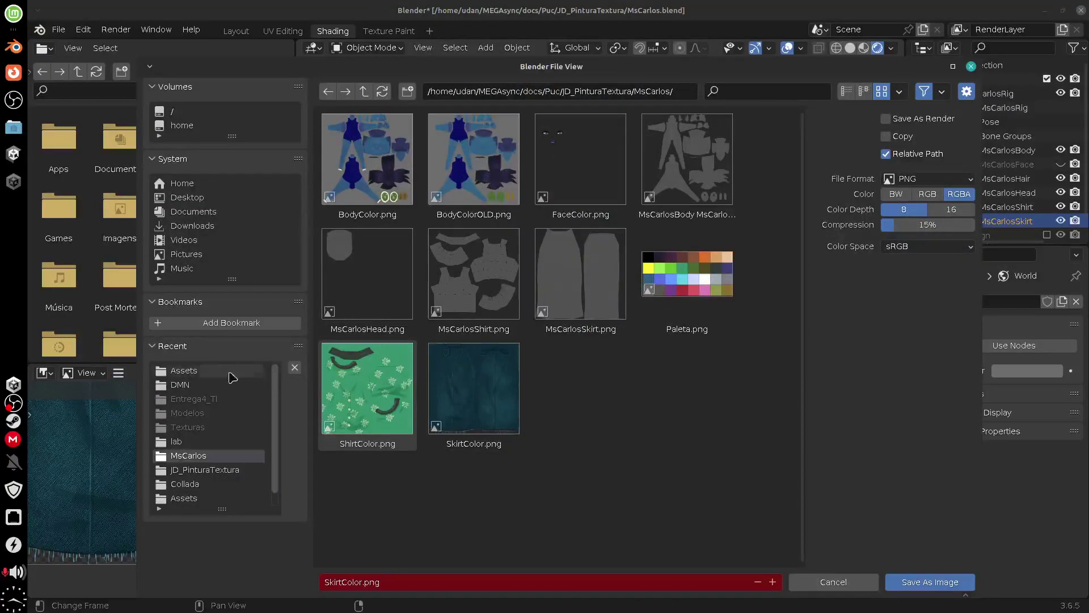
{"action": "left_click", "coordinate": [228, 374]}
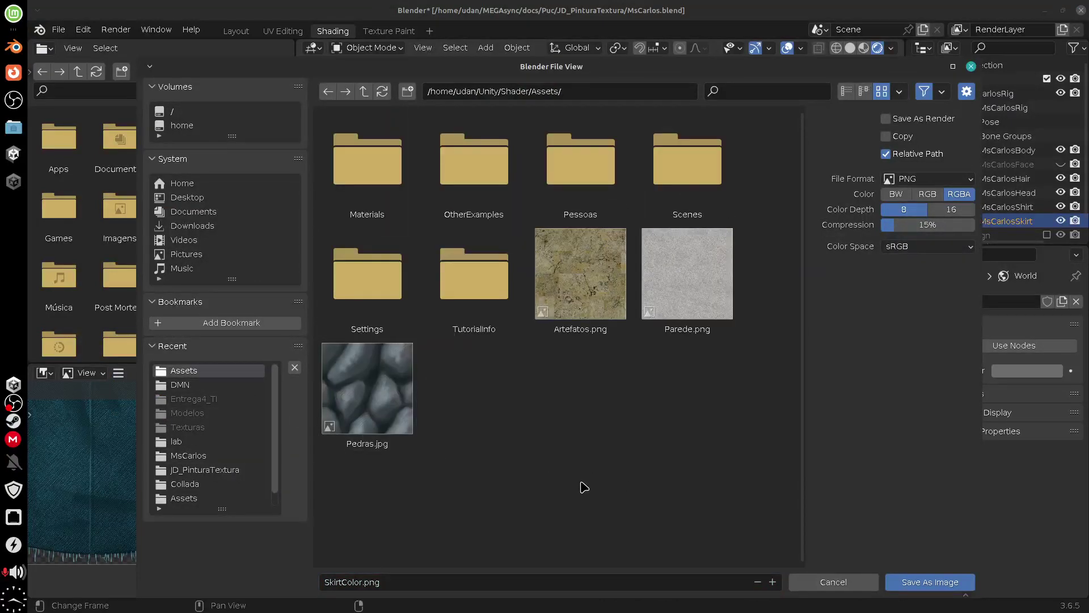
{"action": "double_click", "coordinate": [372, 161]}
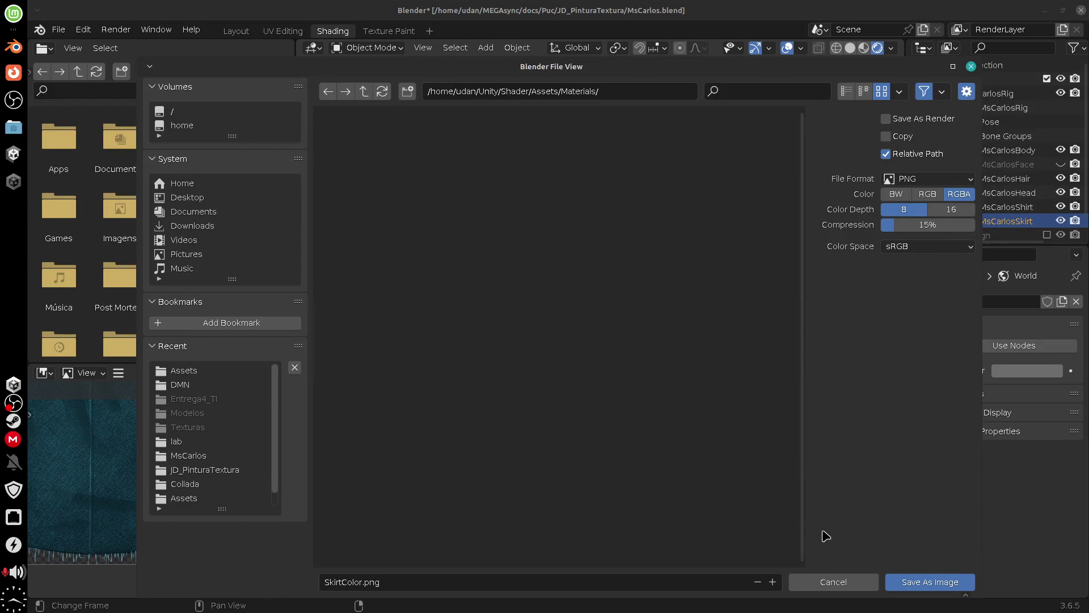
{"action": "left_click", "coordinate": [927, 582]}
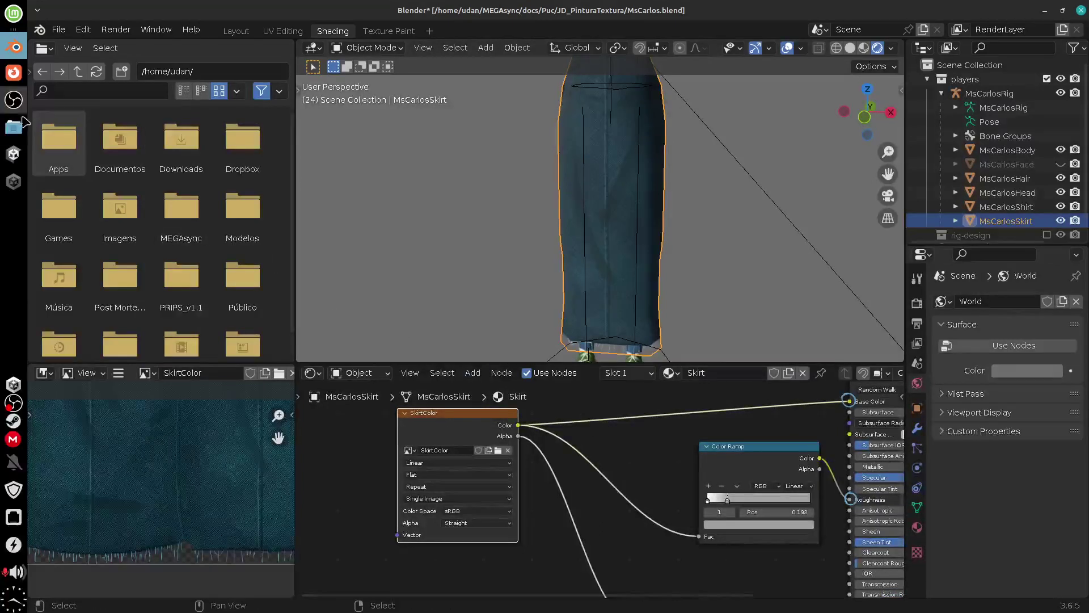
- Switch to Unity, assign the SkirtColor texture to the Skirt material's ColorMap and enable UseColorMap
{"action": "left_click", "coordinate": [15, 154]}
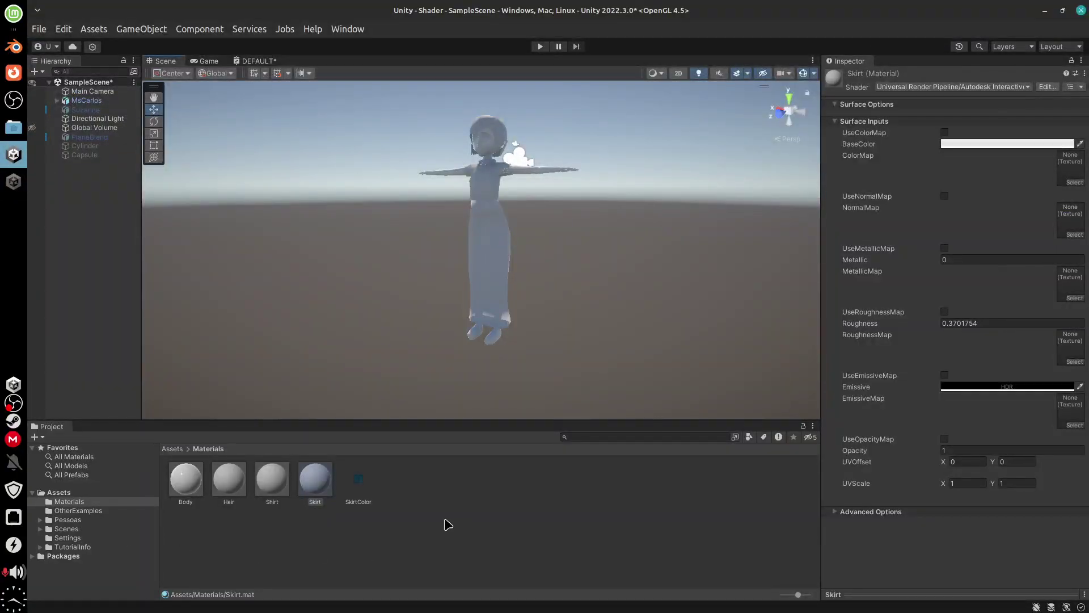
{"action": "left_click", "coordinate": [367, 498]}
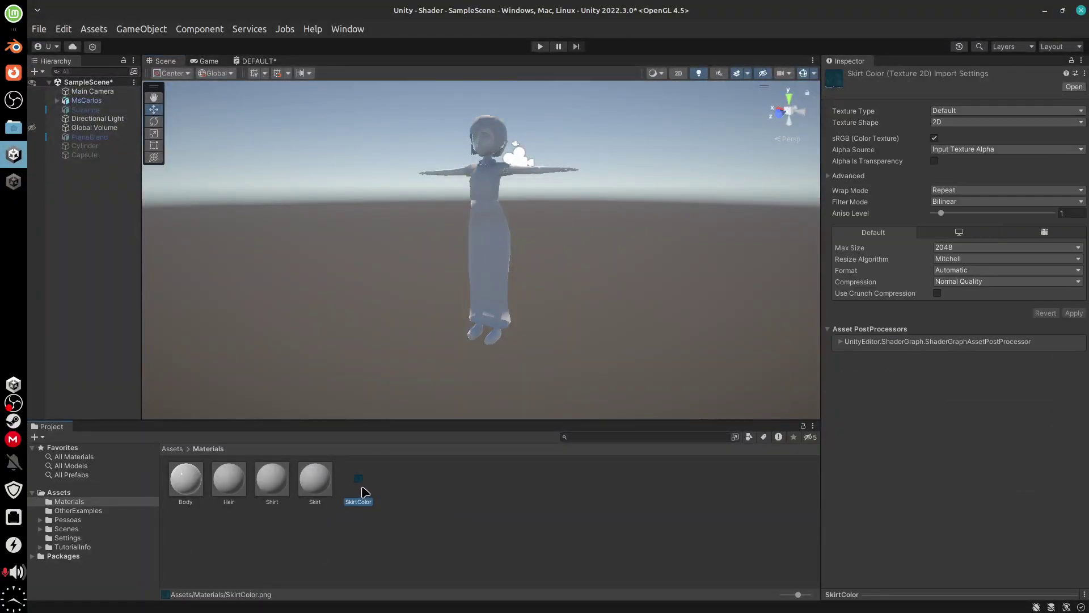
{"action": "left_click", "coordinate": [317, 485]}
{"action": "left_click_drag", "start_coordinate": [361, 486], "coordinate": [1067, 170]}
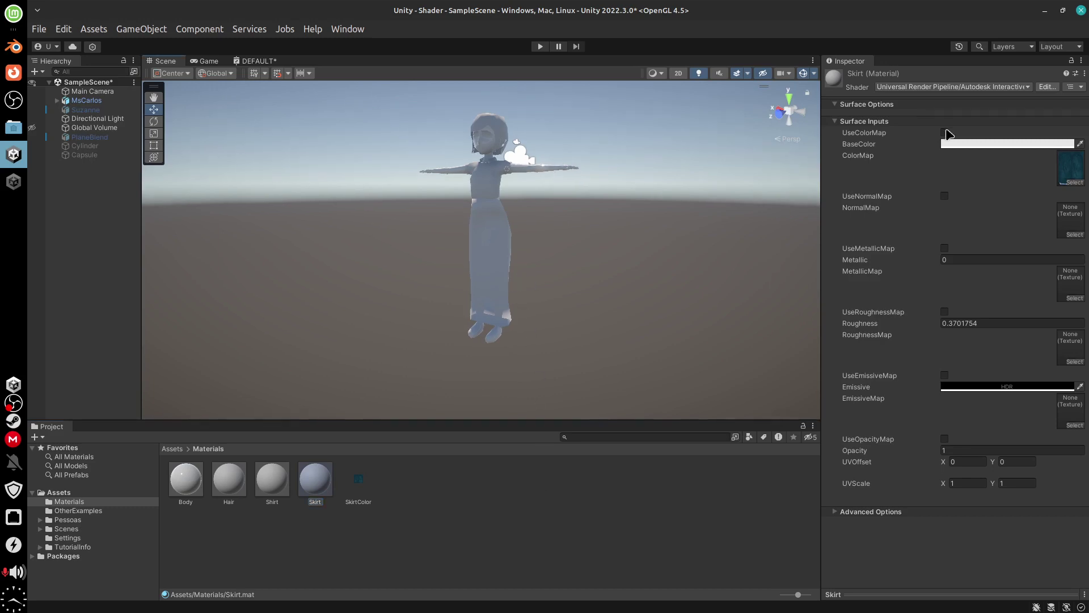
{"action": "left_click", "coordinate": [944, 133]}
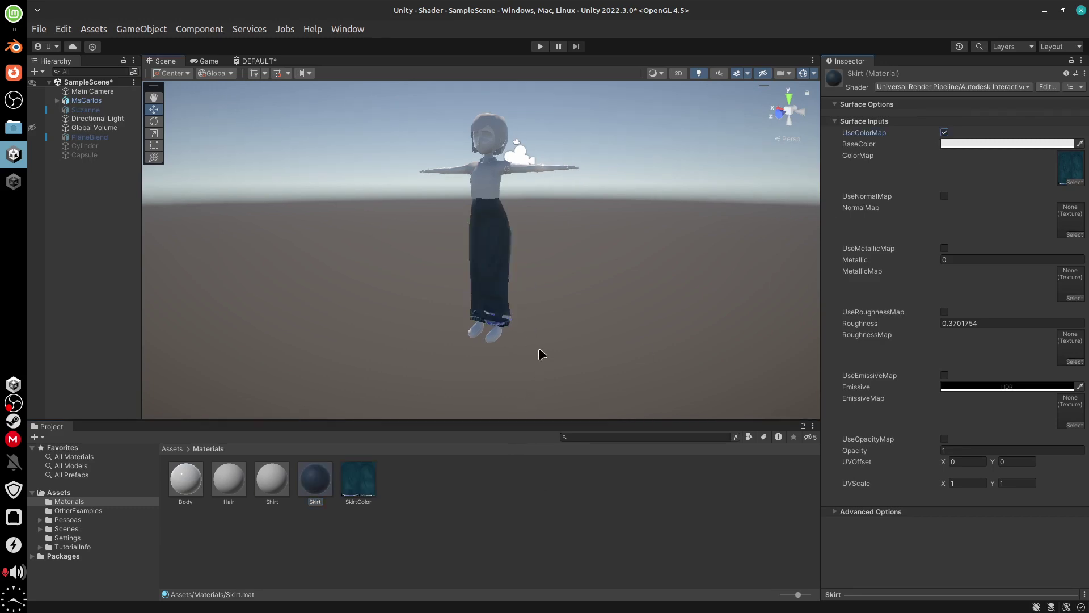
- Inspect the textured skirt's hem on the model and review the Skirt material's Surface Options and Surface Inputs
{"action": "left_click_drag", "start_coordinate": [560, 338], "coordinate": [613, 310], "text": "alt"}
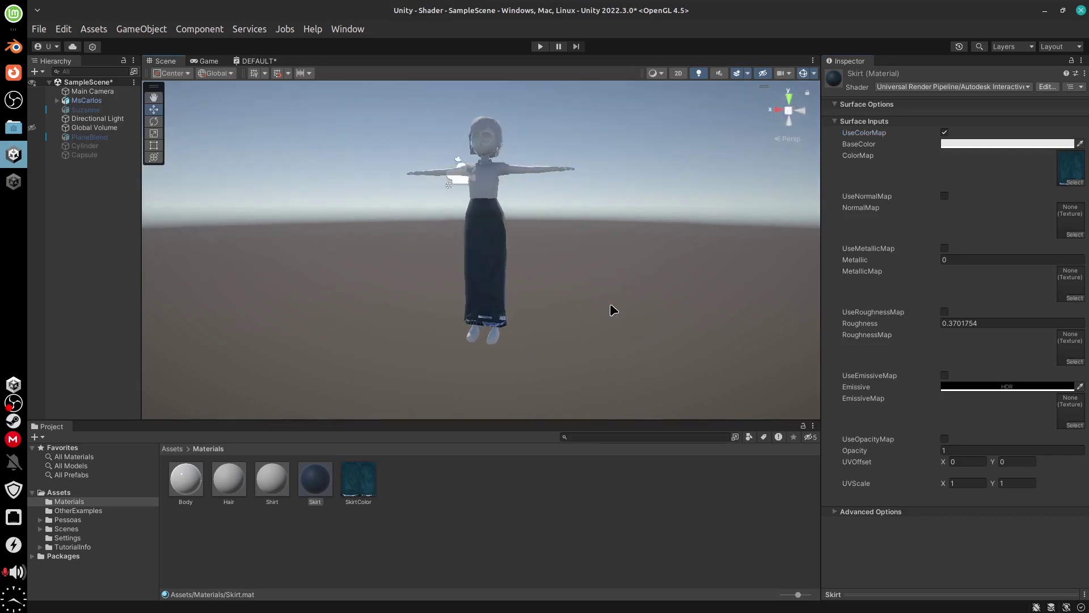
{"action": "scroll", "coordinate": [613, 310], "scroll_direction": "up", "scroll_amount": 5}
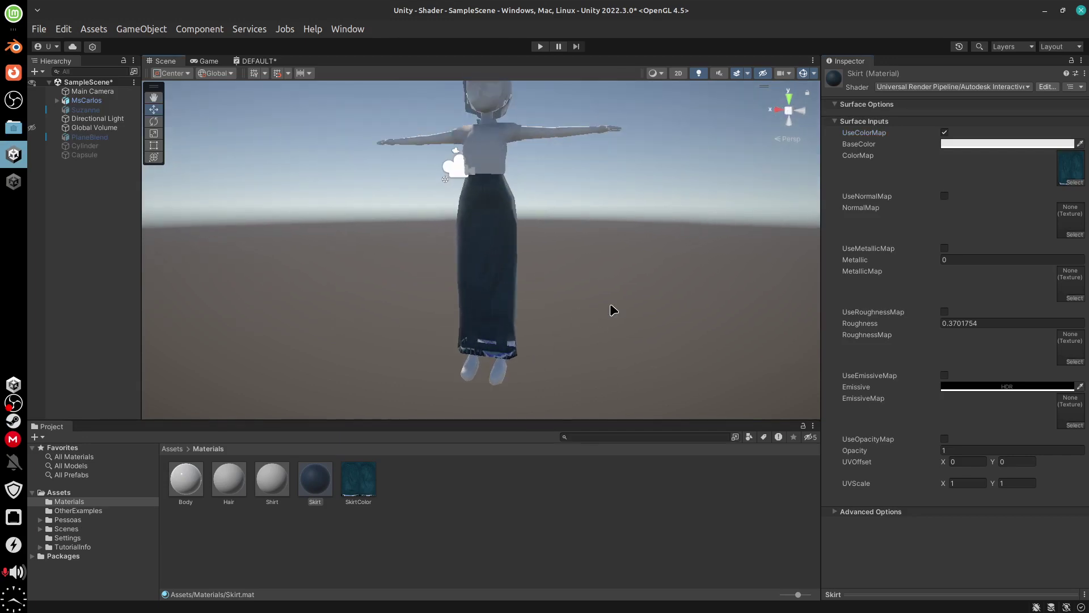
{"action": "scroll", "coordinate": [613, 310], "scroll_direction": "up", "scroll_amount": 2}
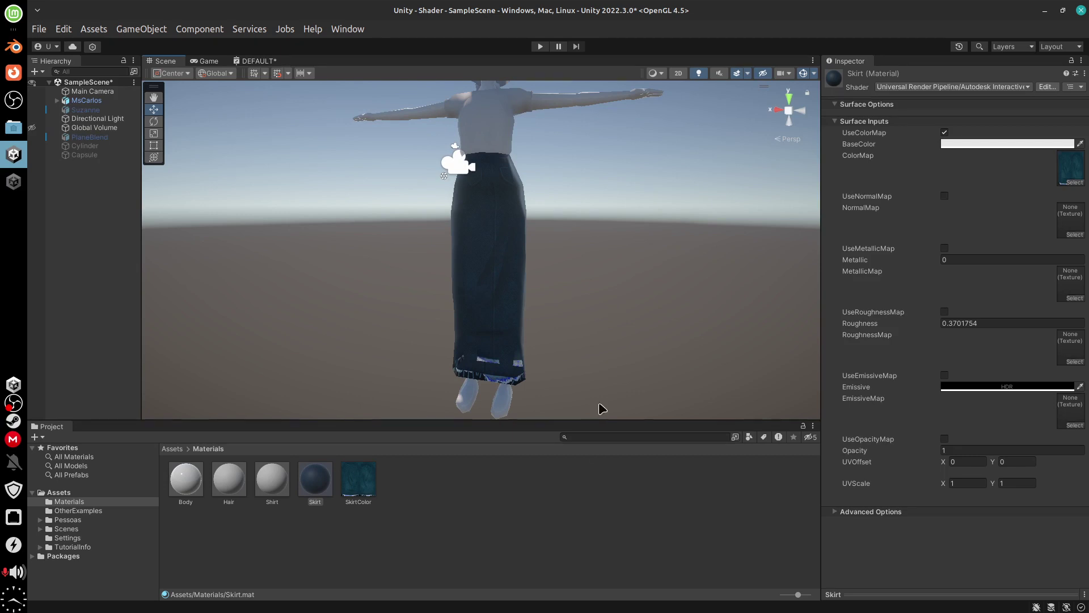
{"action": "left_click_drag", "start_coordinate": [602, 408], "coordinate": [493, 437], "text": "alt"}
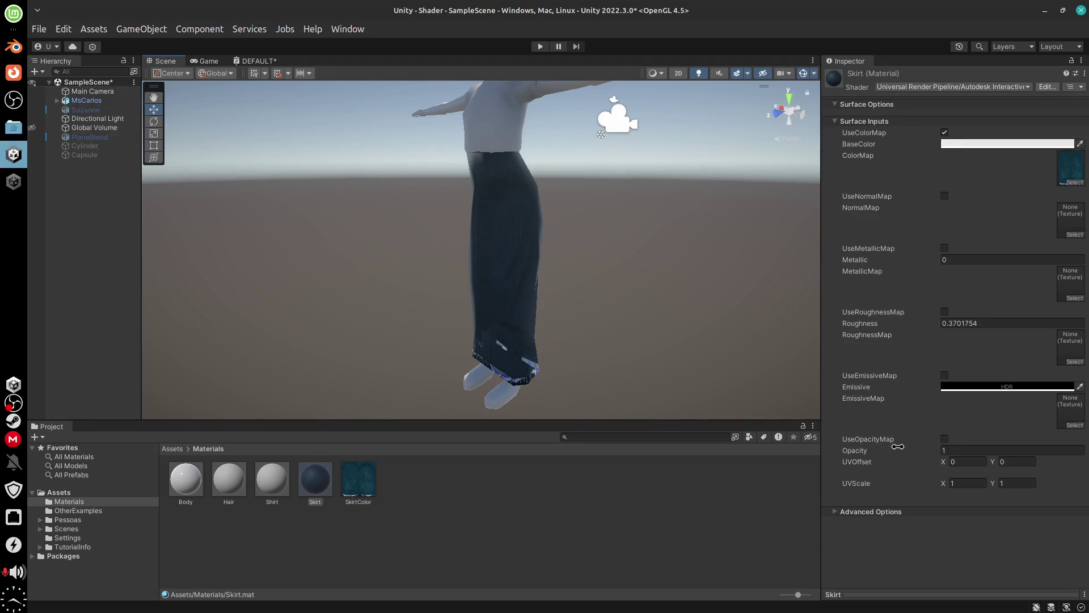
{"action": "left_click", "coordinate": [845, 107]}
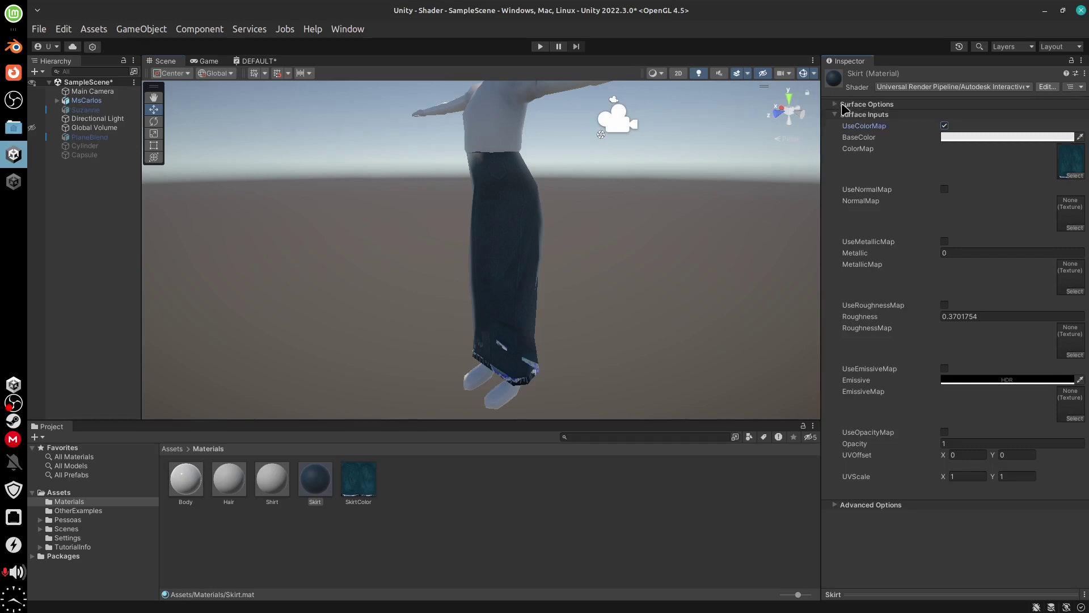
{"action": "left_click", "coordinate": [847, 116]}
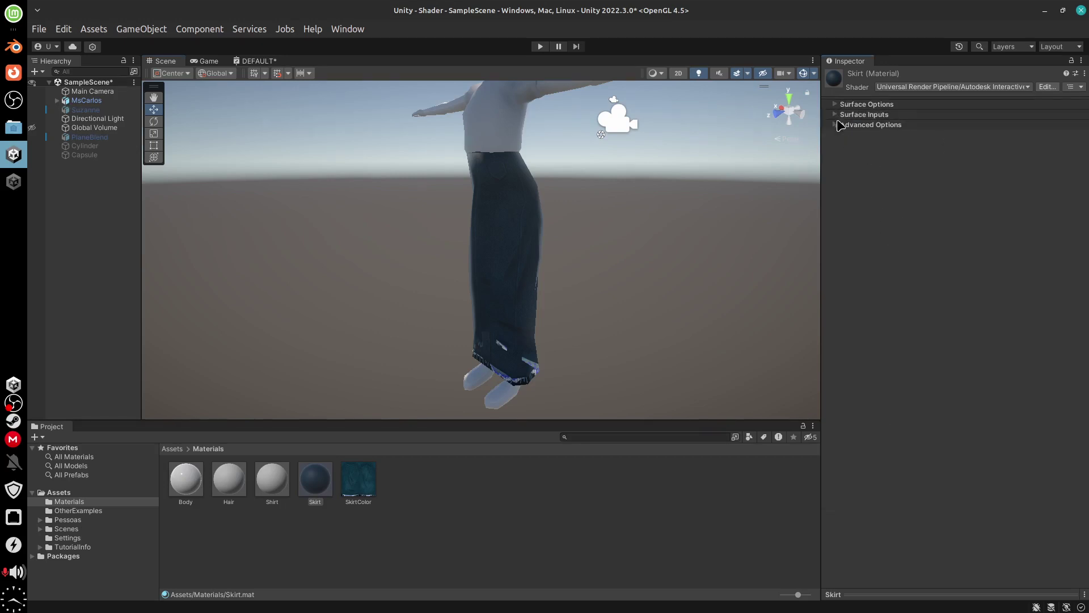
{"action": "left_click", "coordinate": [842, 116]}
{"action": "left_click", "coordinate": [841, 104]}
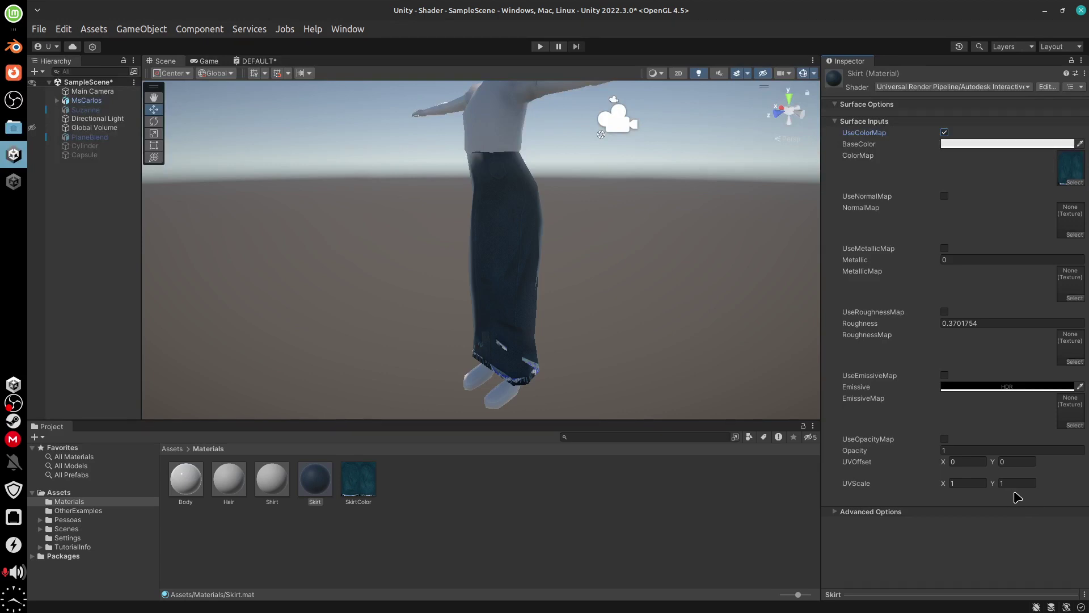
- Enable Alpha Is Transparency in the SkirtColor texture's import settings and apply the change
{"action": "left_click", "coordinate": [368, 490]}
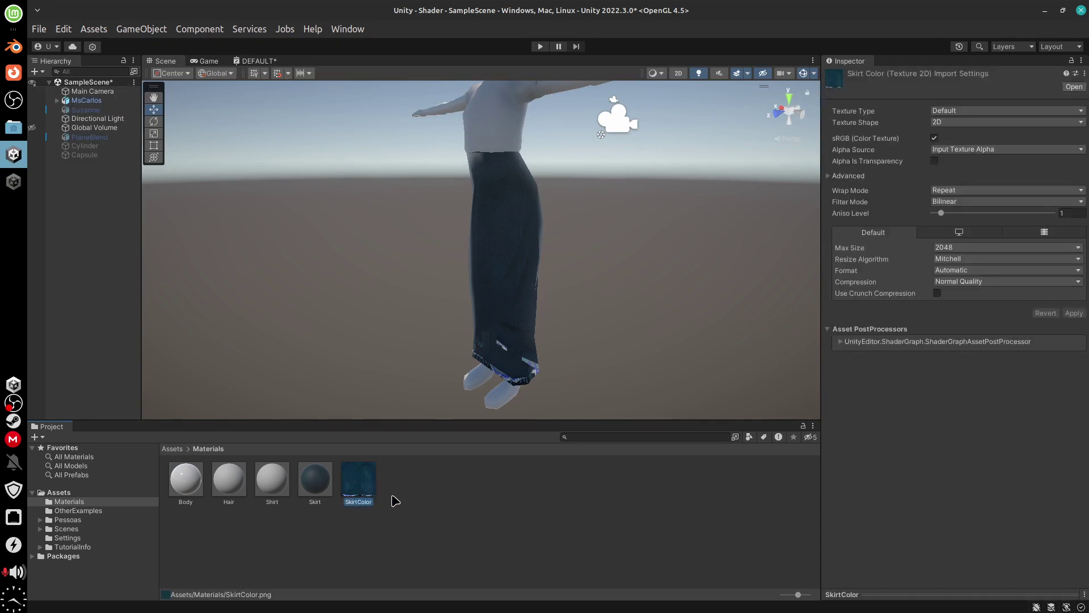
{"action": "left_click", "coordinate": [938, 165]}
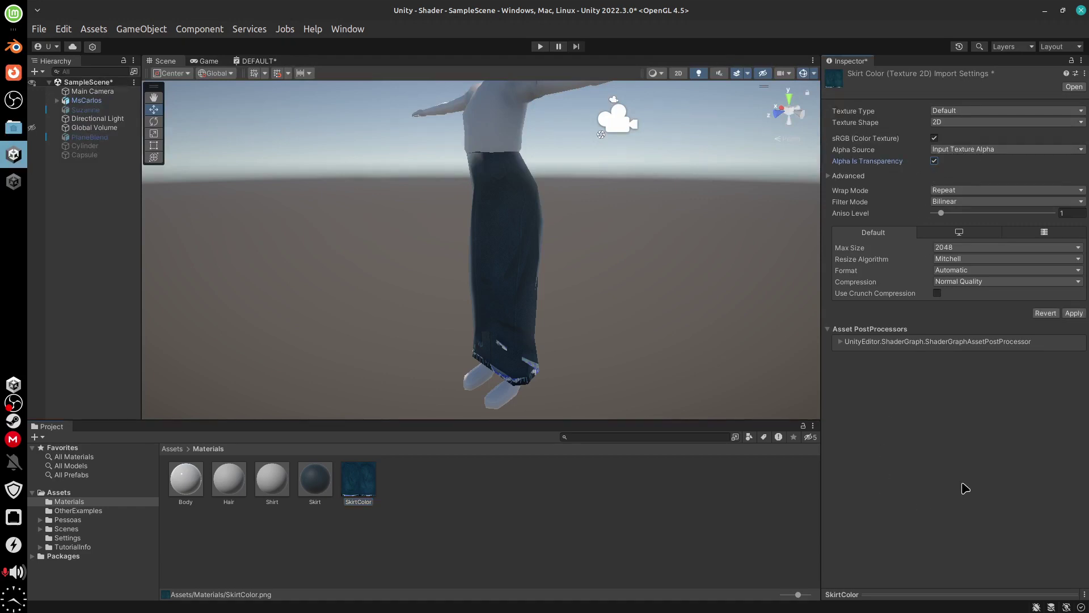
{"action": "left_click", "coordinate": [1072, 314]}
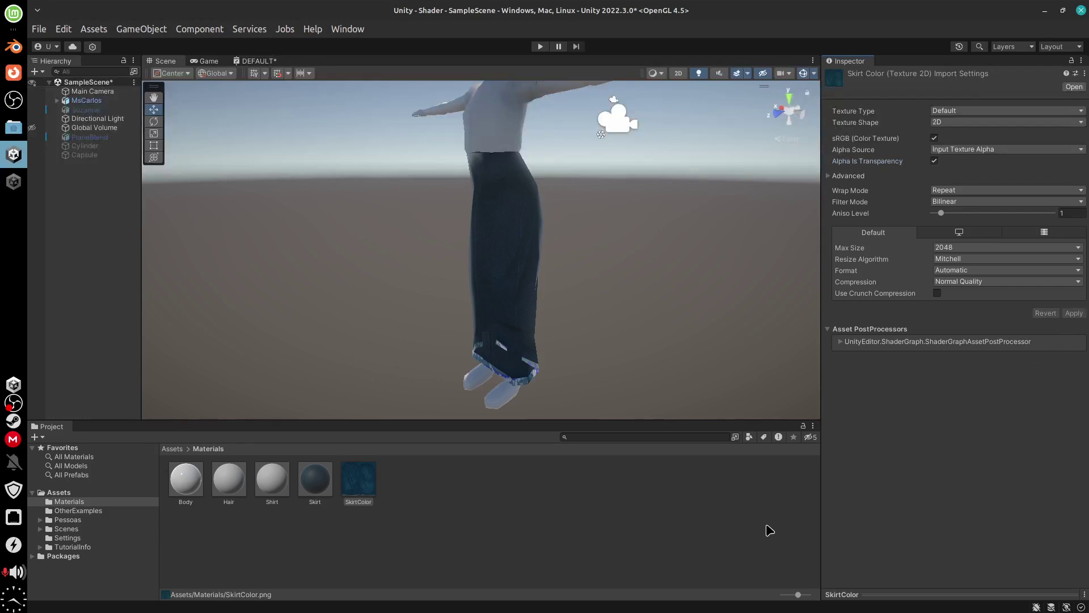
- Enable UseOpacityMap on the Skirt material and inspect the frayed hem on the model
{"action": "left_click", "coordinate": [370, 483]}
{"action": "left_click", "coordinate": [316, 481]}
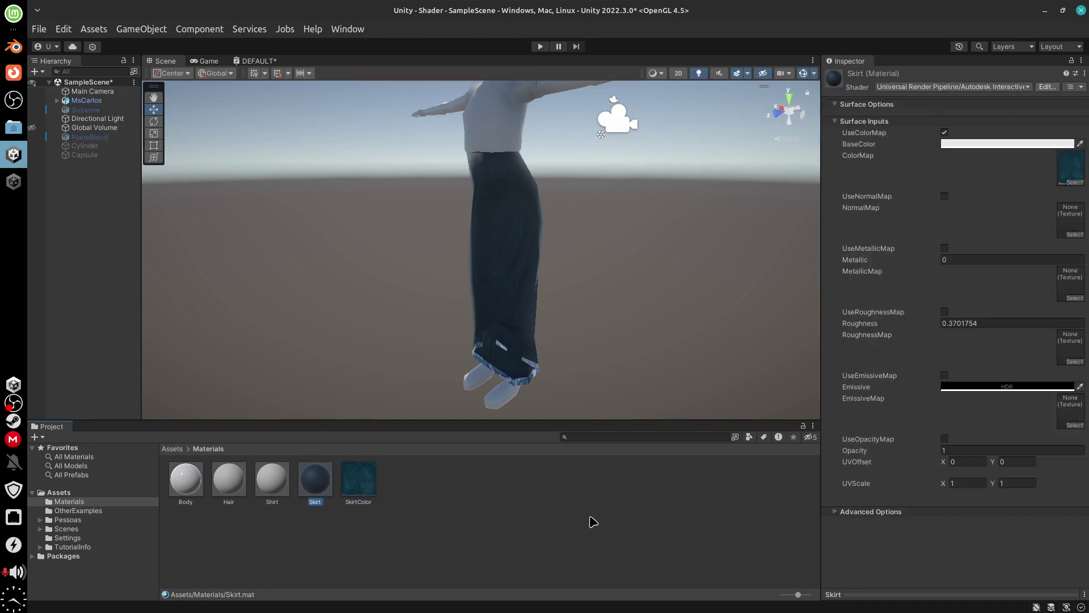
{"action": "left_click", "coordinate": [359, 491]}
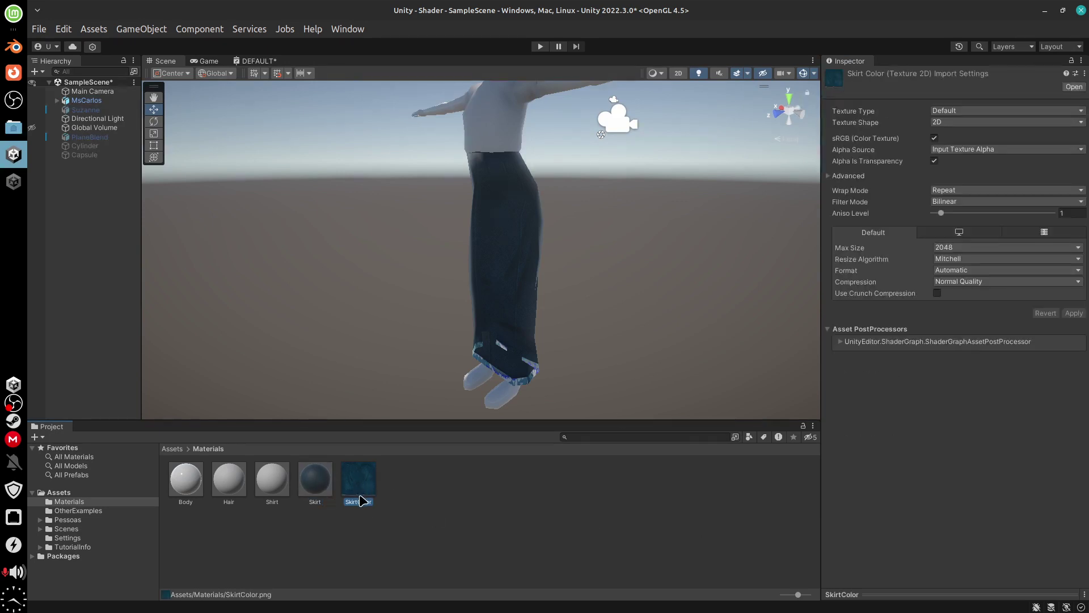
{"action": "left_click", "coordinate": [324, 478]}
{"action": "left_click_drag", "start_coordinate": [355, 480], "coordinate": [601, 518]}
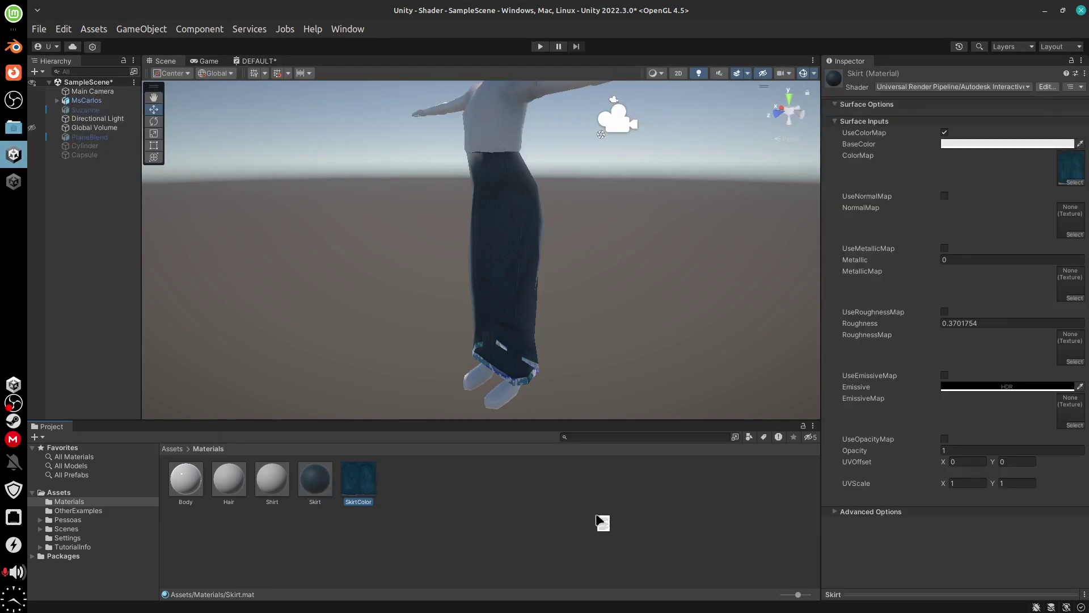
{"action": "left_click", "coordinate": [944, 439]}
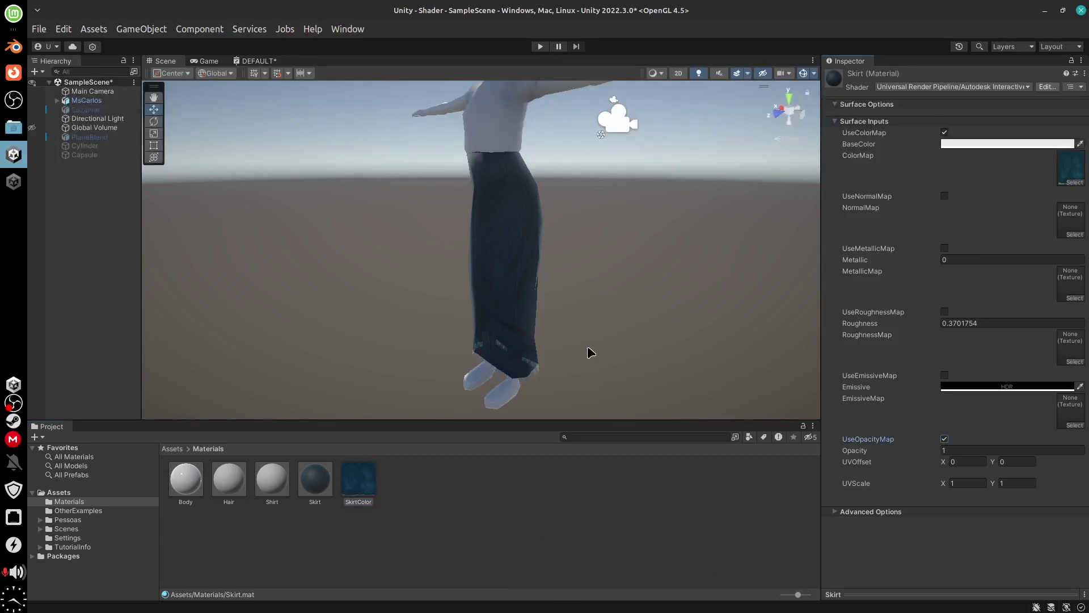
{"action": "left_click_drag", "start_coordinate": [590, 353], "coordinate": [525, 341], "text": "alt"}
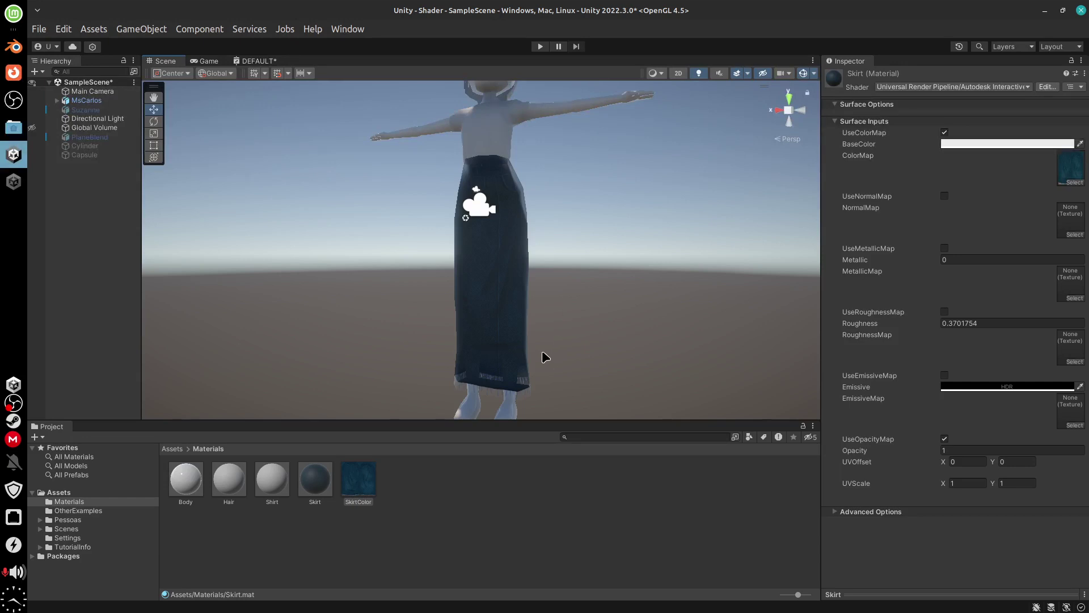
{"action": "mouse_move", "coordinate": [577, 369]}
{"action": "left_mouse_down", "text": "alt"}
{"action": "mouse_move", "coordinate": [614, 314]}
{"action": "mouse_move", "coordinate": [639, 326]}
{"action": "mouse_move", "coordinate": [556, 374]}
{"action": "left_mouse_up", "text": "alt"}
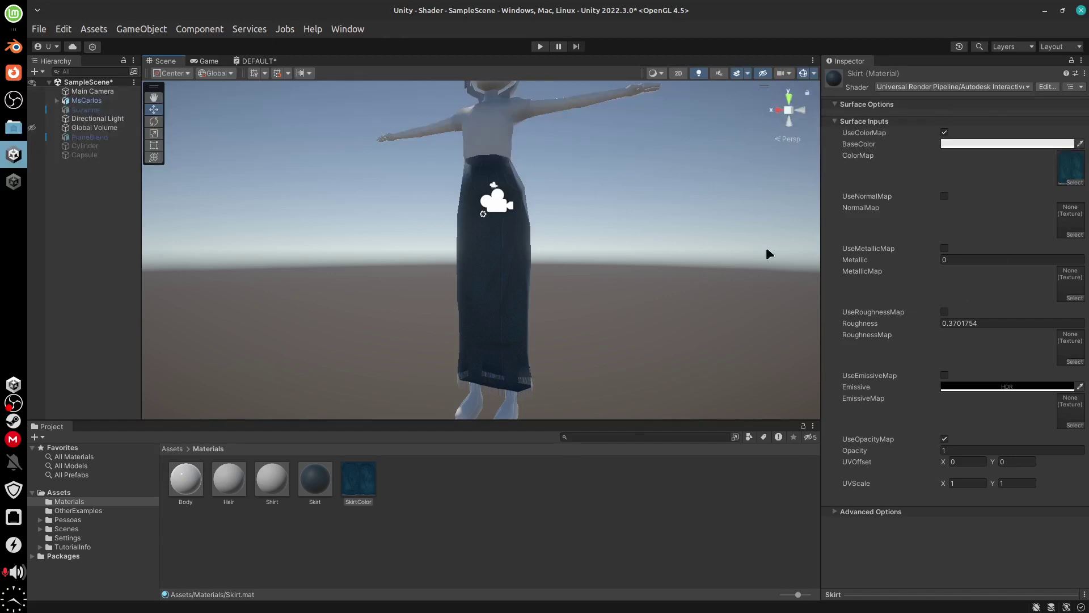
- Change the Skirt material's shader to Universal Render Pipeline AutodeskInteractiveMasked and check the skirt on the model
{"action": "left_click", "coordinate": [971, 88]}
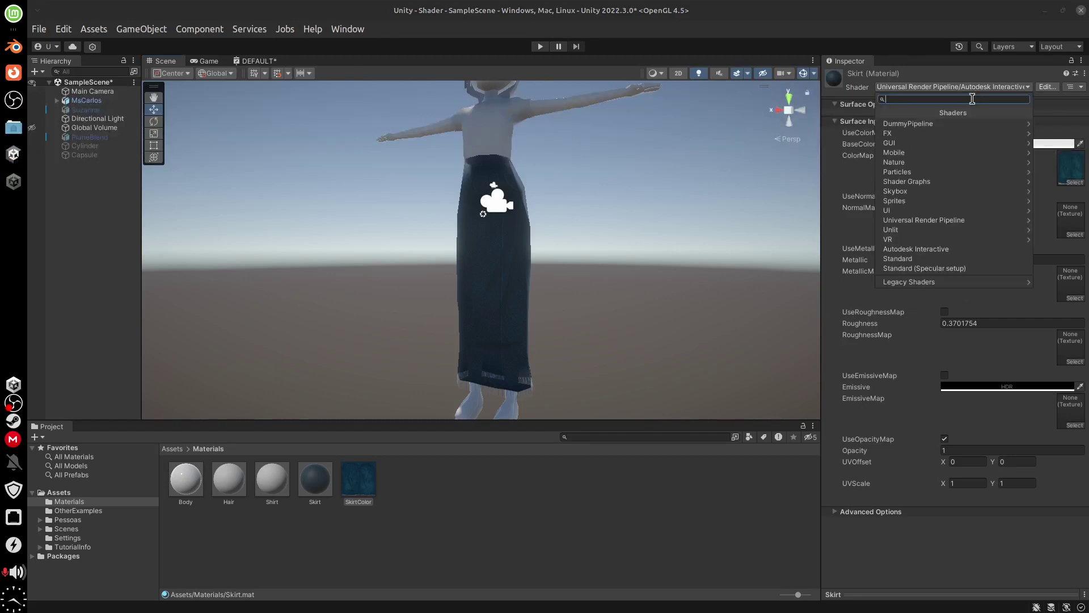
{"action": "left_click", "coordinate": [976, 222]}
{"action": "left_click", "coordinate": [972, 138]}
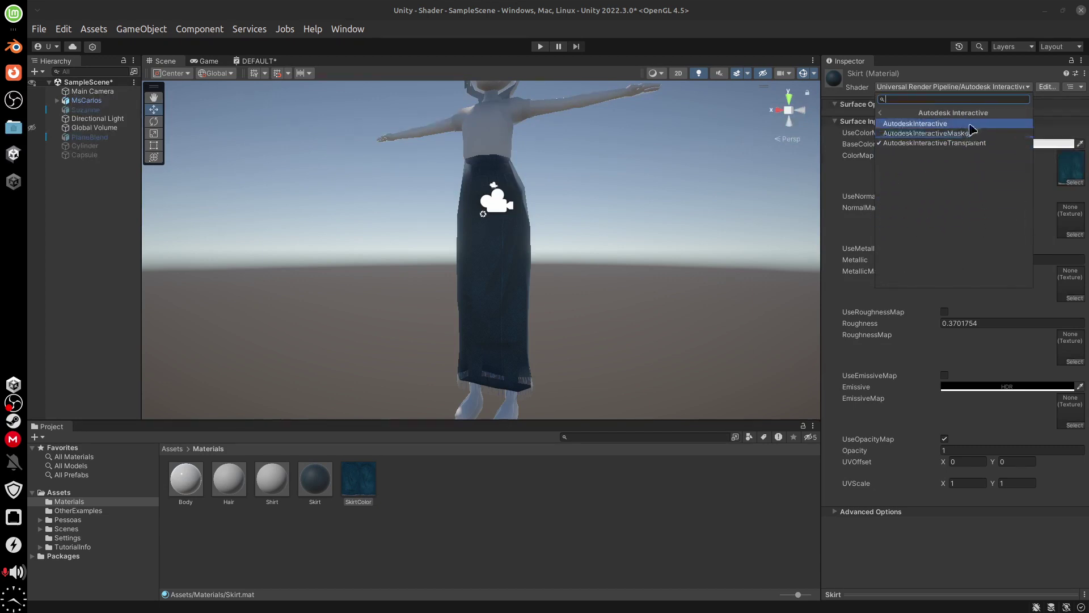
{"action": "left_click", "coordinate": [973, 134]}
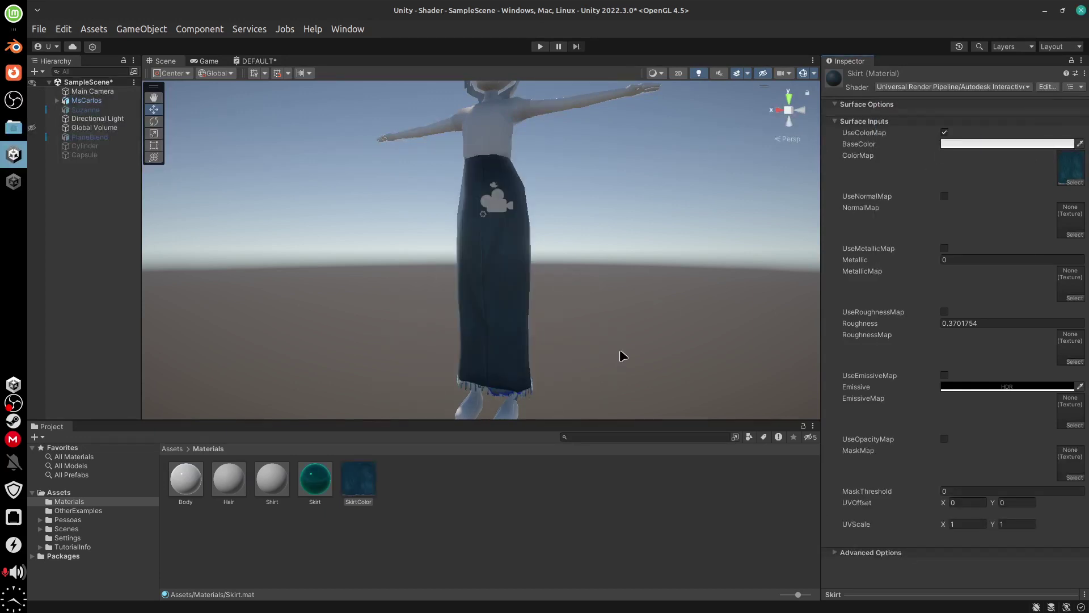
{"action": "left_click_drag", "start_coordinate": [622, 356], "coordinate": [556, 401], "text": "alt"}
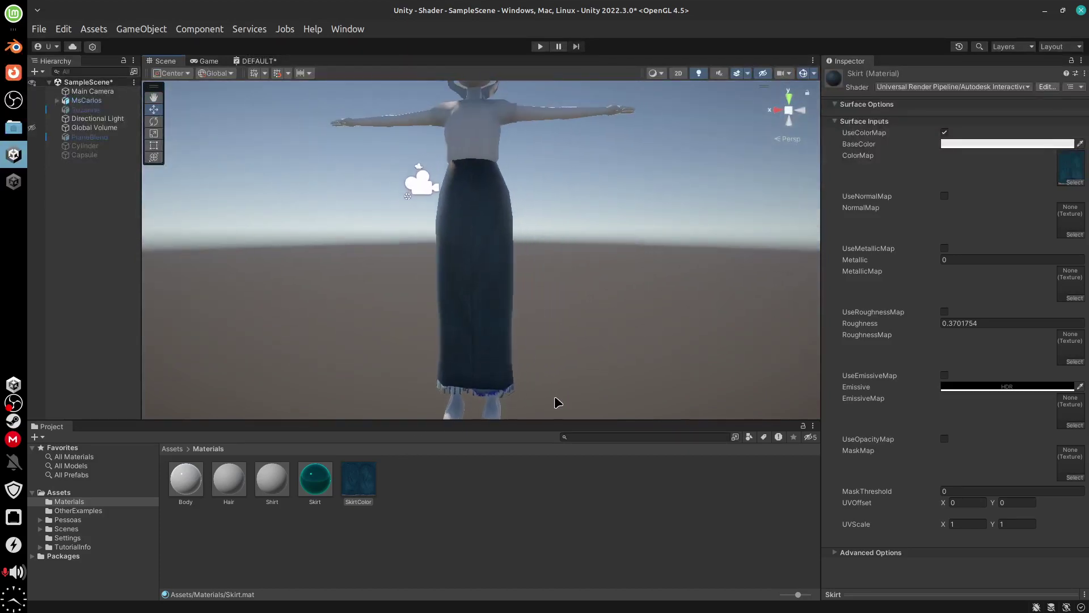
- Try a MaskThreshold of 1 on the Skirt material, and settle on 0.5
{"action": "left_click", "coordinate": [964, 491]}
{"action": "type", "text": "1"}
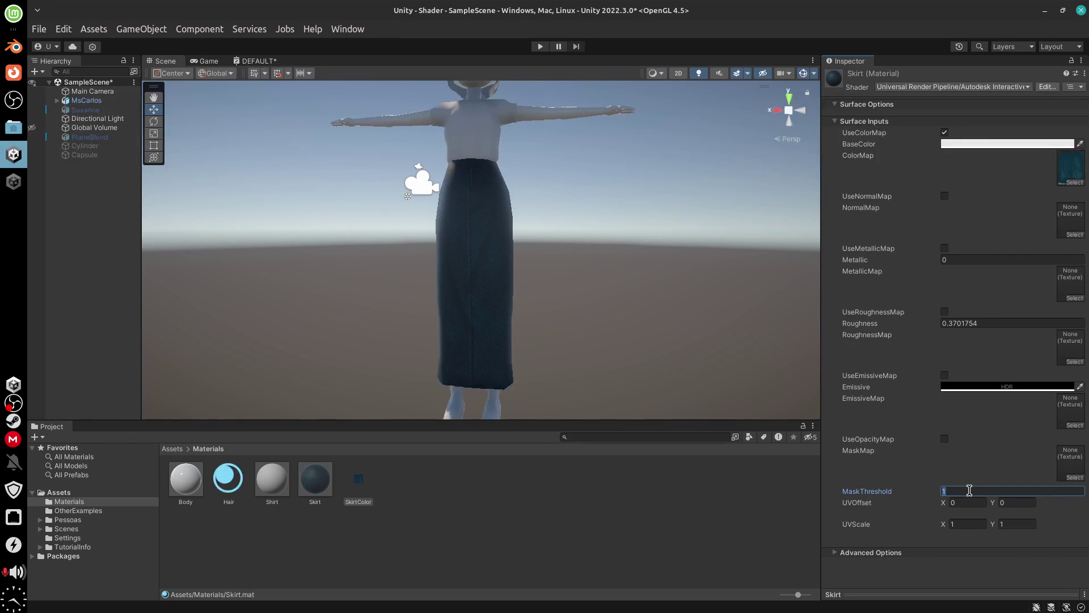
{"action": "type", "text": "0."}
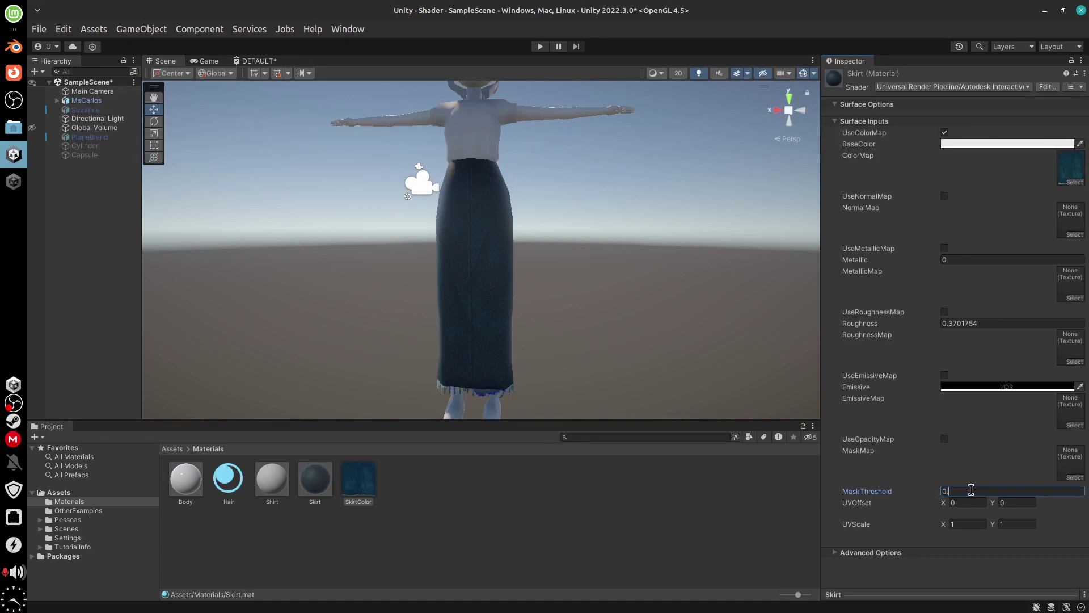
{"action": "type", "text": "5"}
{"action": "left_click", "coordinate": [578, 366]}
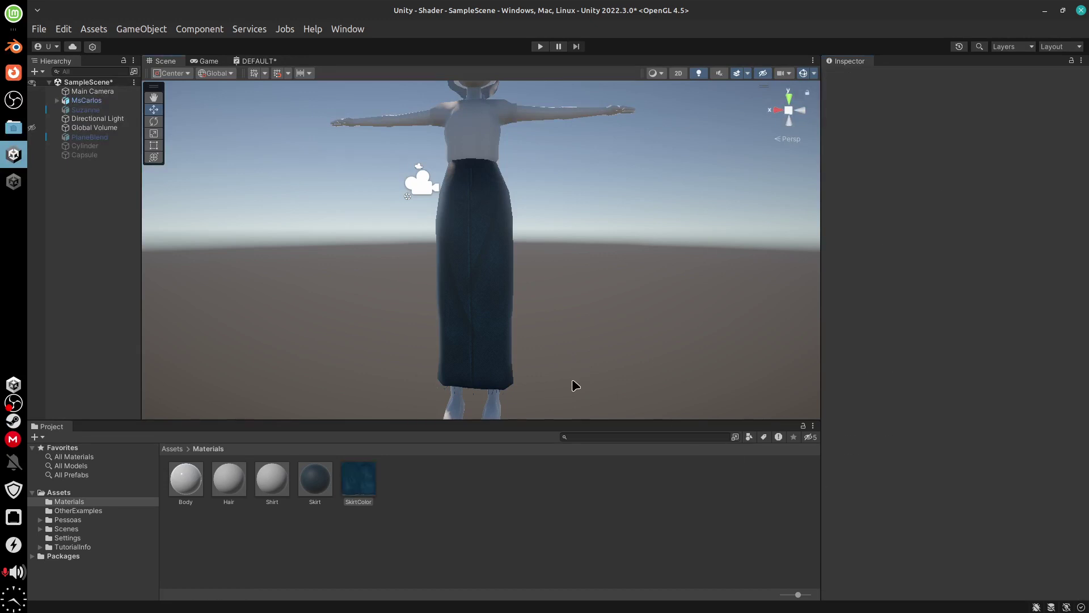
- Inspect the masked skirt's frayed hem up close from several angles
{"action": "middle_click_drag", "start_coordinate": [578, 366], "coordinate": [593, 305]}
{"action": "left_click_drag", "start_coordinate": [594, 306], "coordinate": [604, 296], "text": "alt"}
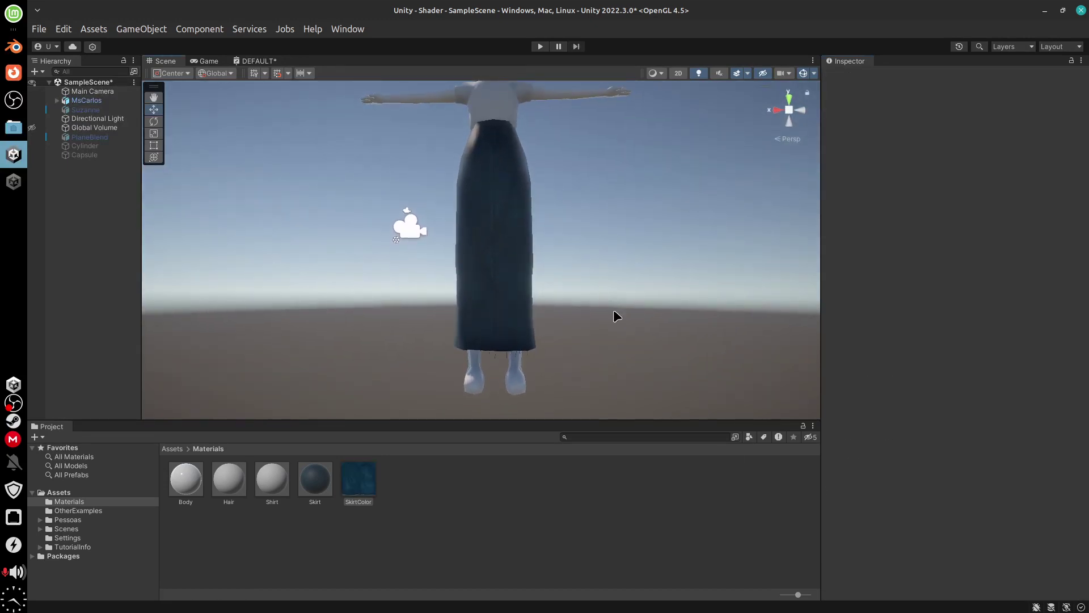
{"action": "scroll", "coordinate": [614, 308], "scroll_direction": "up", "scroll_amount": 4}
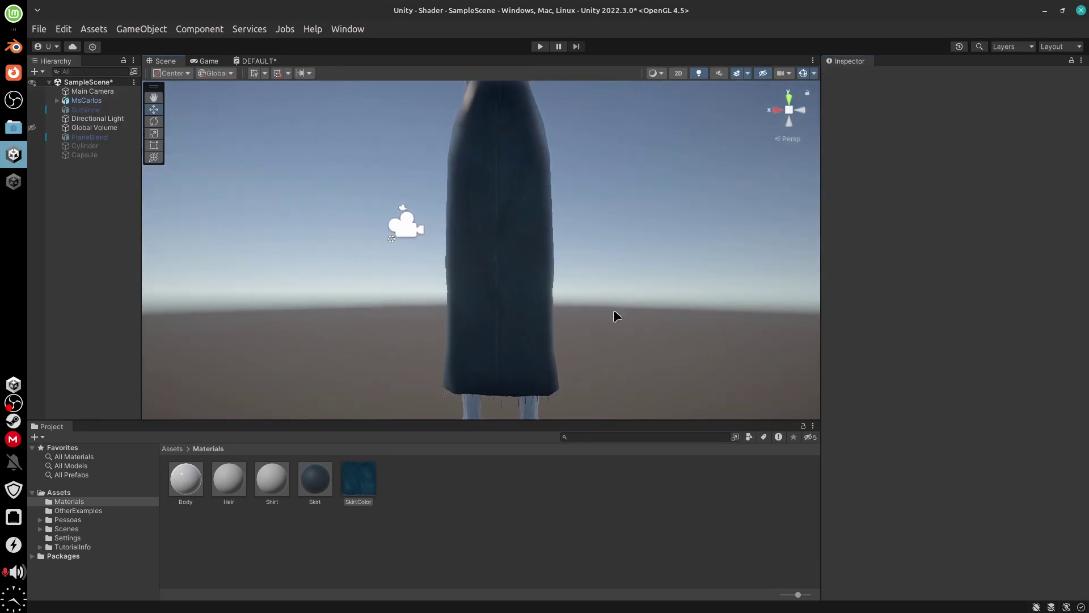
{"action": "left_click_drag", "start_coordinate": [614, 308], "coordinate": [587, 300], "text": "alt"}
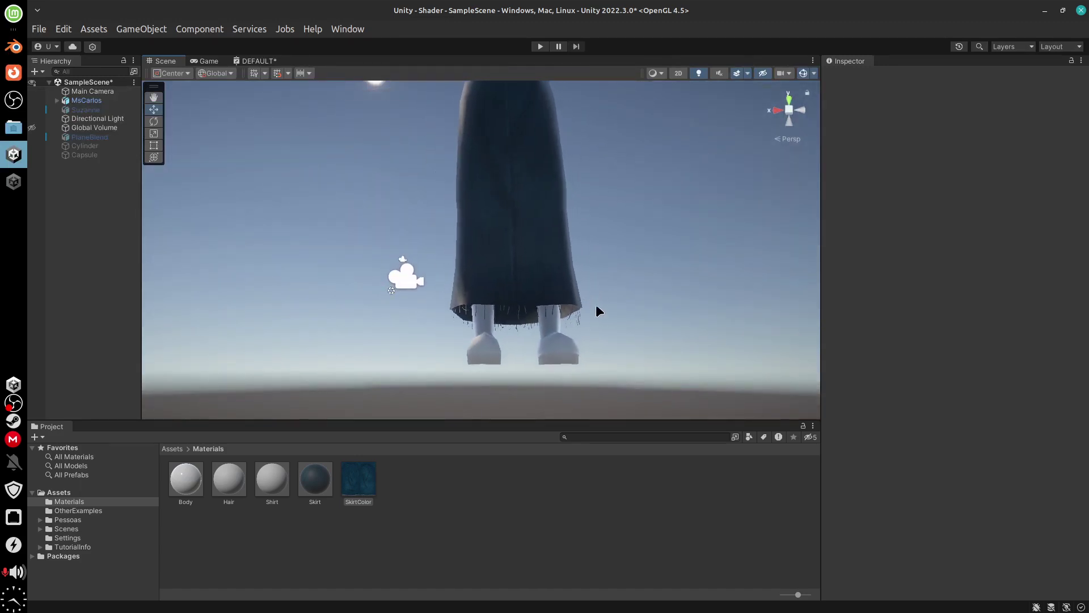
{"action": "scroll", "coordinate": [596, 307], "scroll_direction": "up", "scroll_amount": 5}
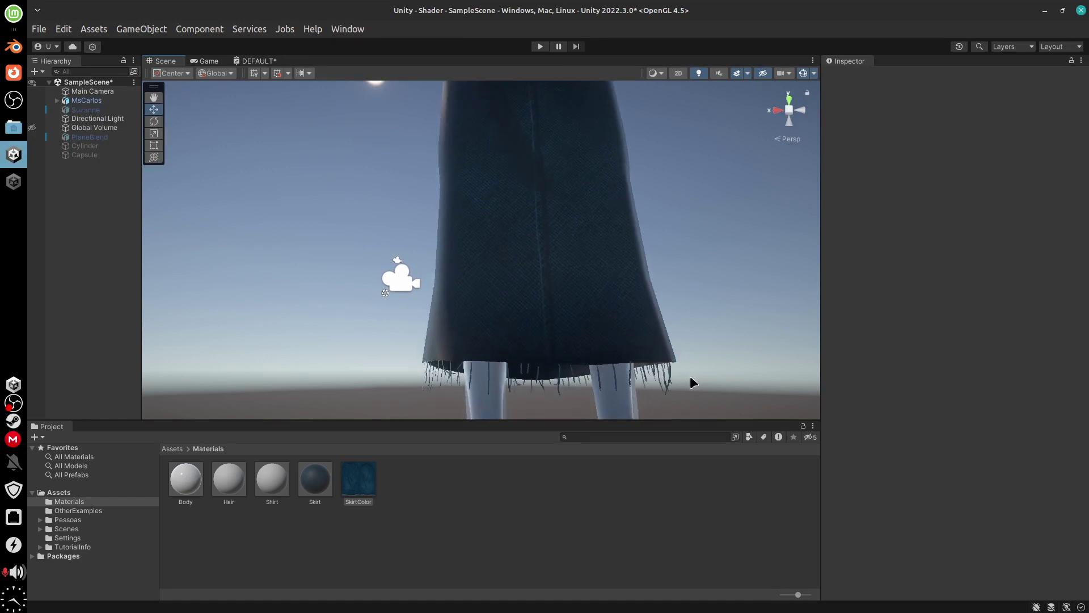
{"action": "left_click_drag", "start_coordinate": [690, 377], "coordinate": [680, 404], "text": "alt"}
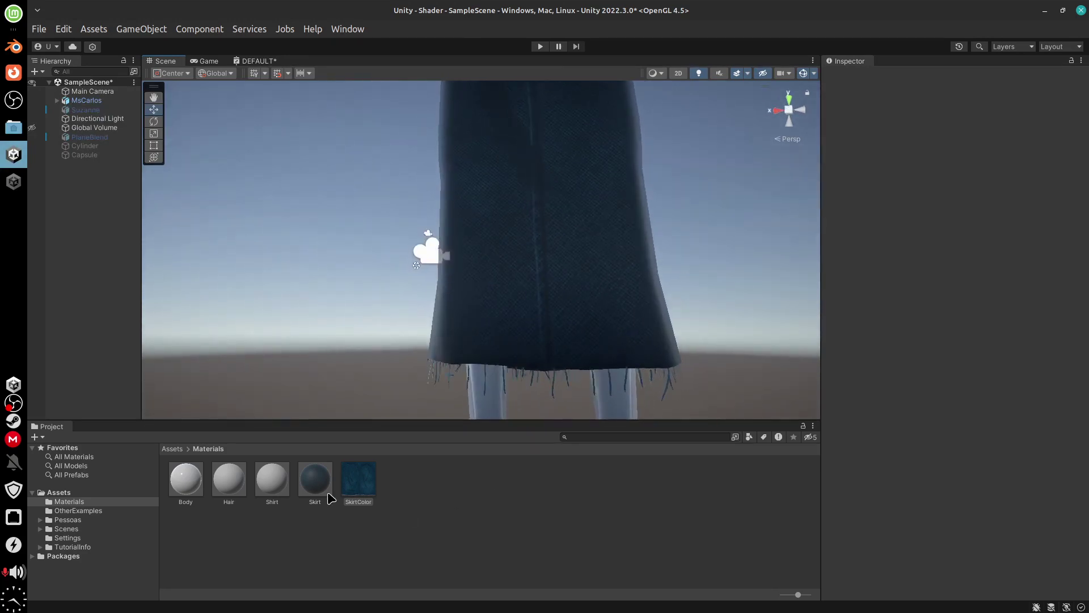
- Switch the Skirt material's shader to the Universal Render Pipeline AutodeskInteractive variant for comparison
{"action": "left_click", "coordinate": [318, 488]}
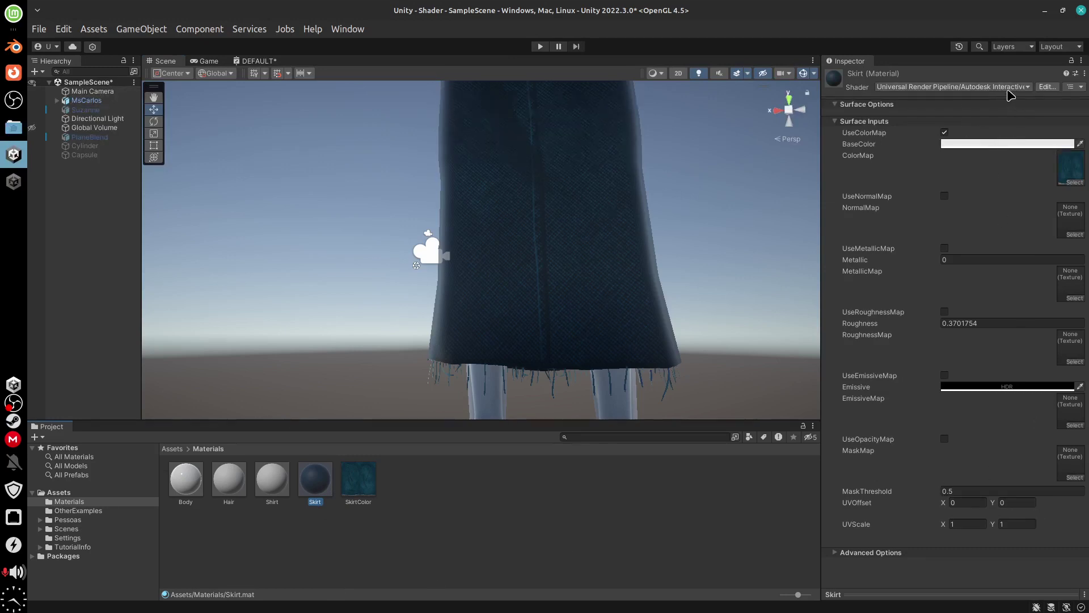
{"action": "left_click", "coordinate": [1011, 88]}
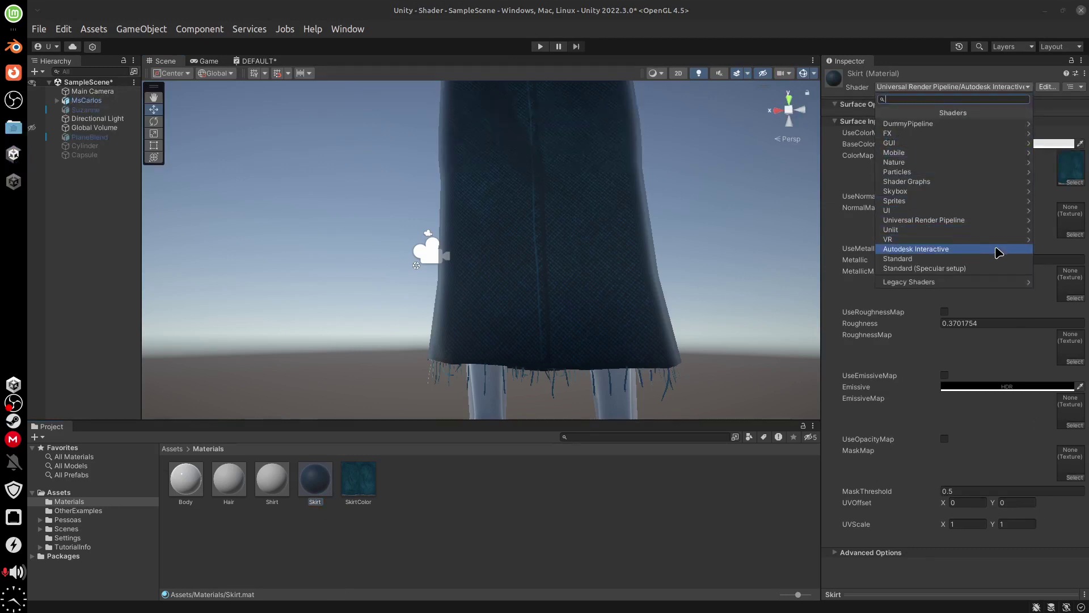
{"action": "left_click", "coordinate": [1046, 253]}
{"action": "left_click", "coordinate": [959, 88]}
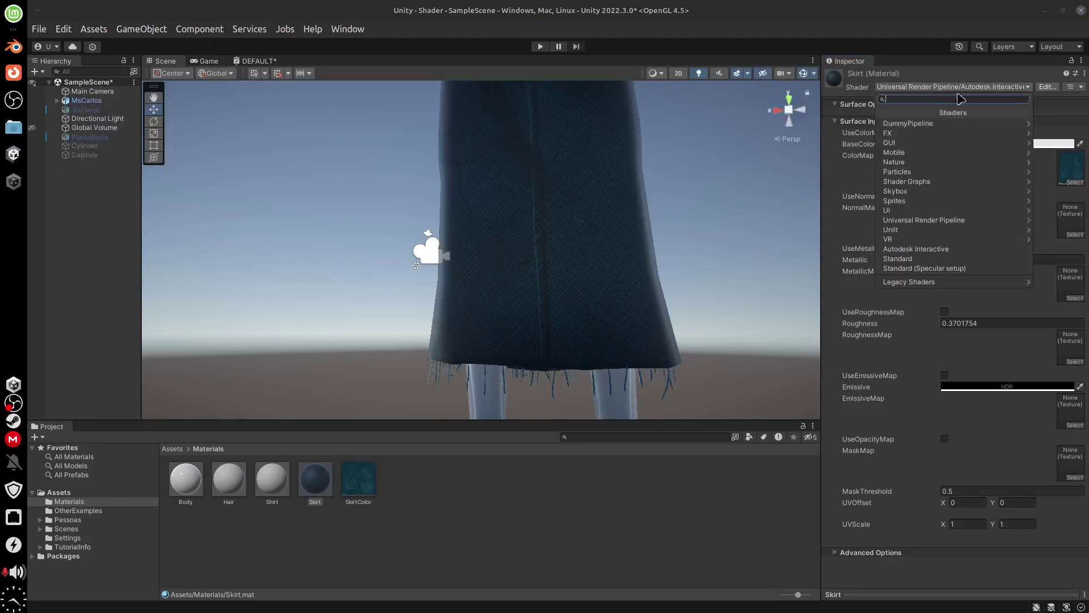
{"action": "left_click", "coordinate": [959, 226]}
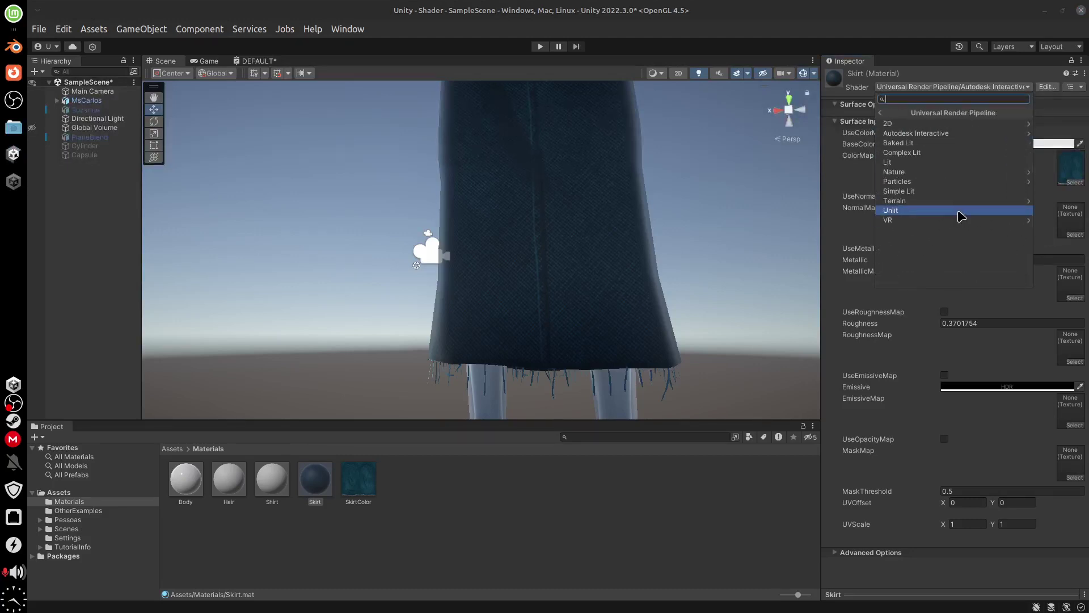
{"action": "left_click", "coordinate": [967, 132]}
{"action": "left_click", "coordinate": [968, 125]}
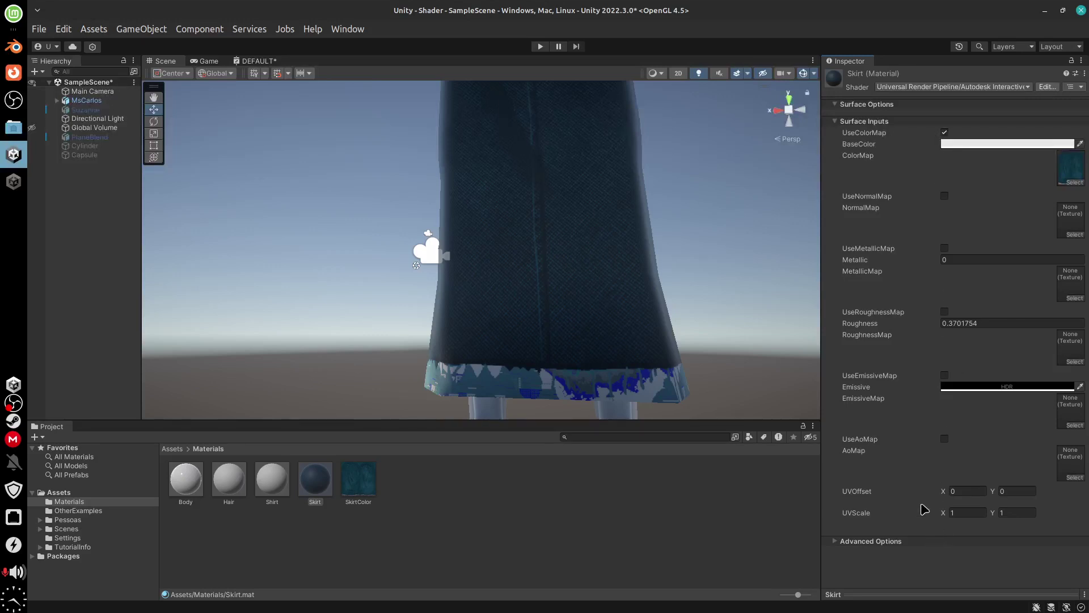
- Switch the Skirt material to AutodeskInteractiveTransparent and turn UseOpacityMap off and on again to compare the hem
{"action": "left_click", "coordinate": [968, 89]}
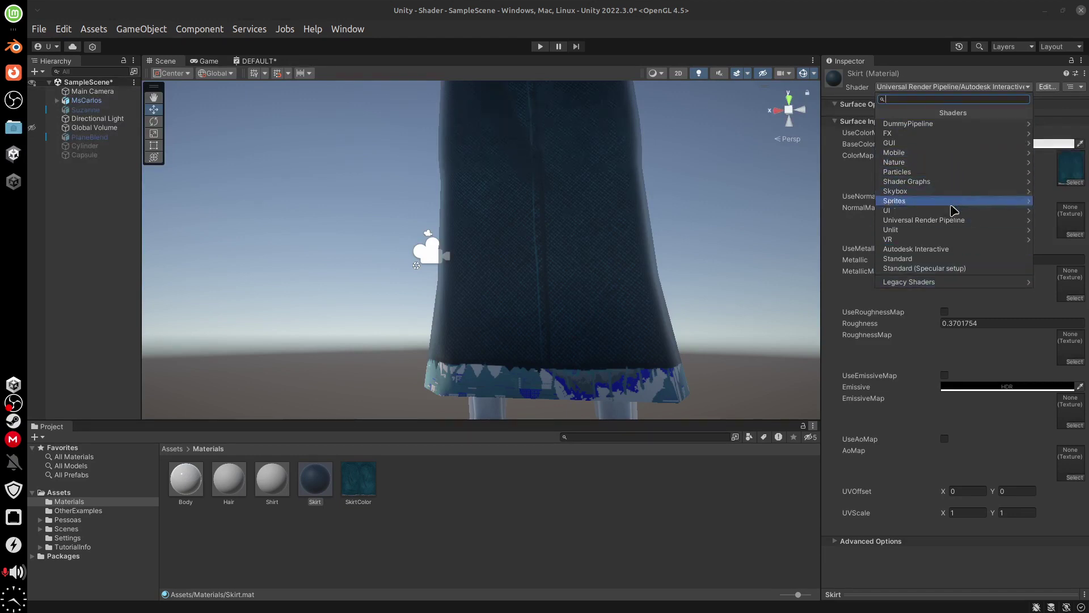
{"action": "left_click", "coordinate": [952, 220]}
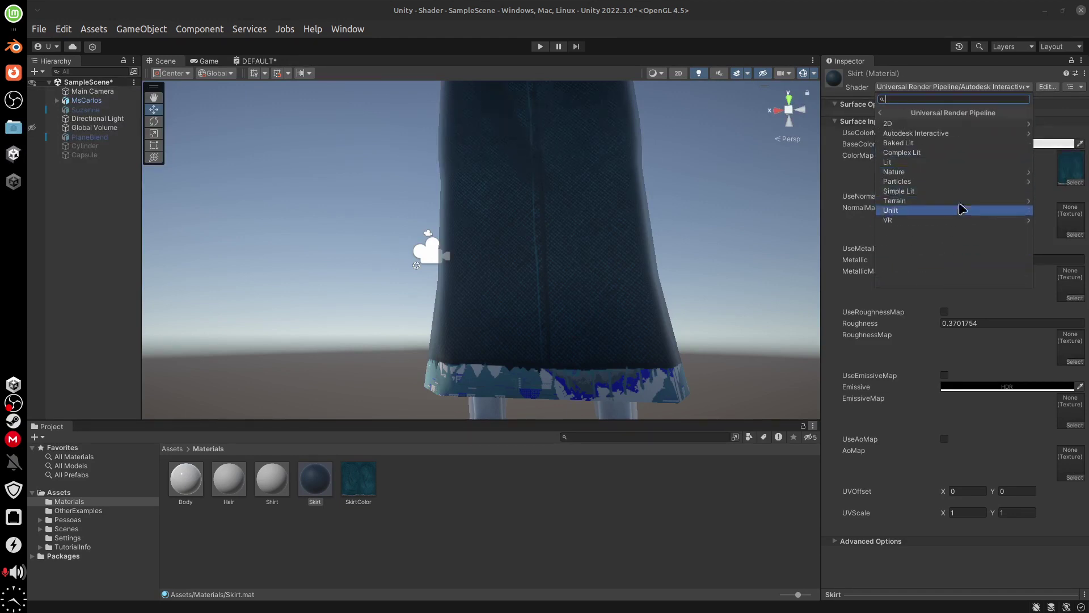
{"action": "left_click", "coordinate": [973, 134]}
{"action": "left_click", "coordinate": [979, 146]}
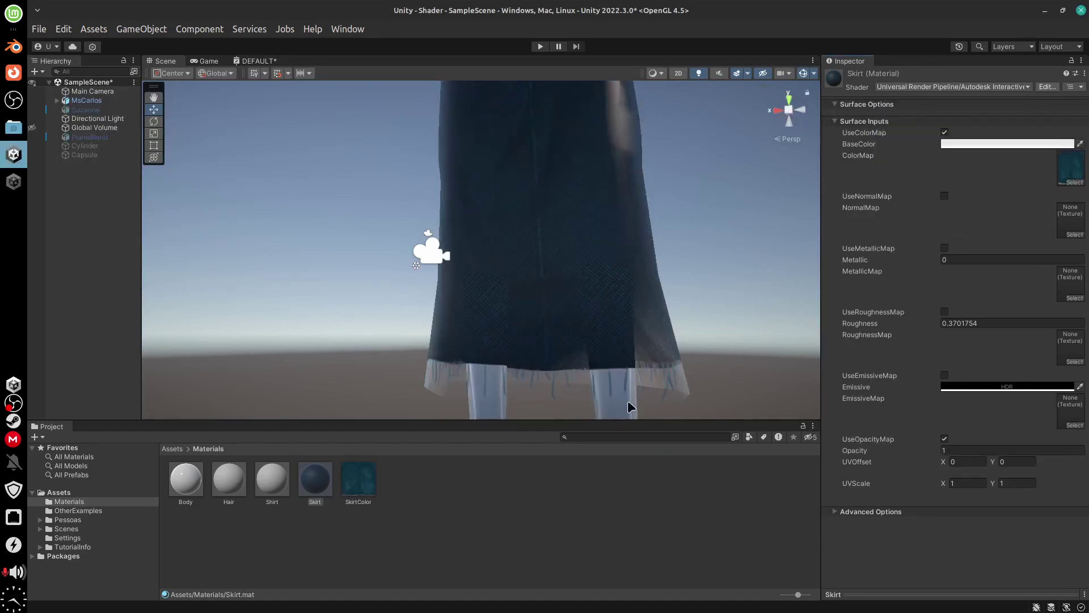
{"action": "left_click_drag", "start_coordinate": [693, 356], "coordinate": [637, 394], "text": "alt"}
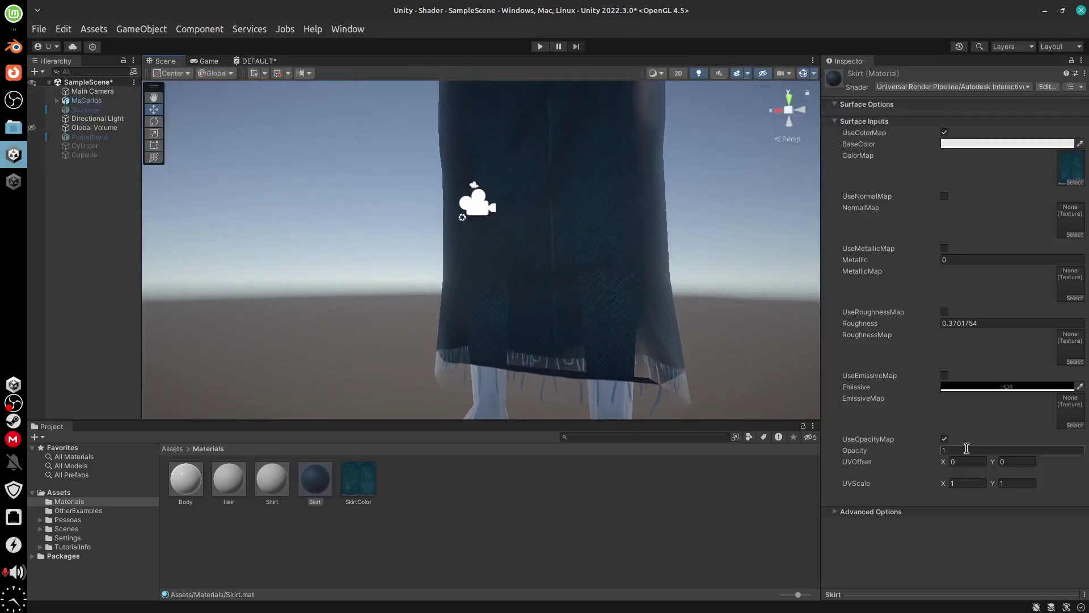
{"action": "double_click", "coordinate": [945, 439]}
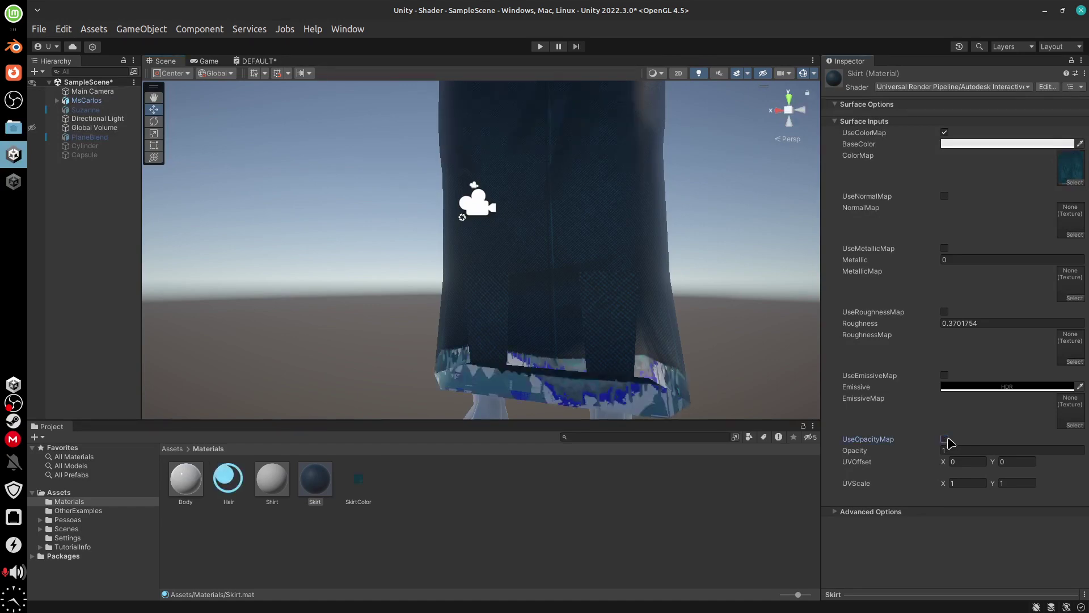
{"action": "left_click_drag", "start_coordinate": [712, 340], "coordinate": [561, 374], "text": "alt"}
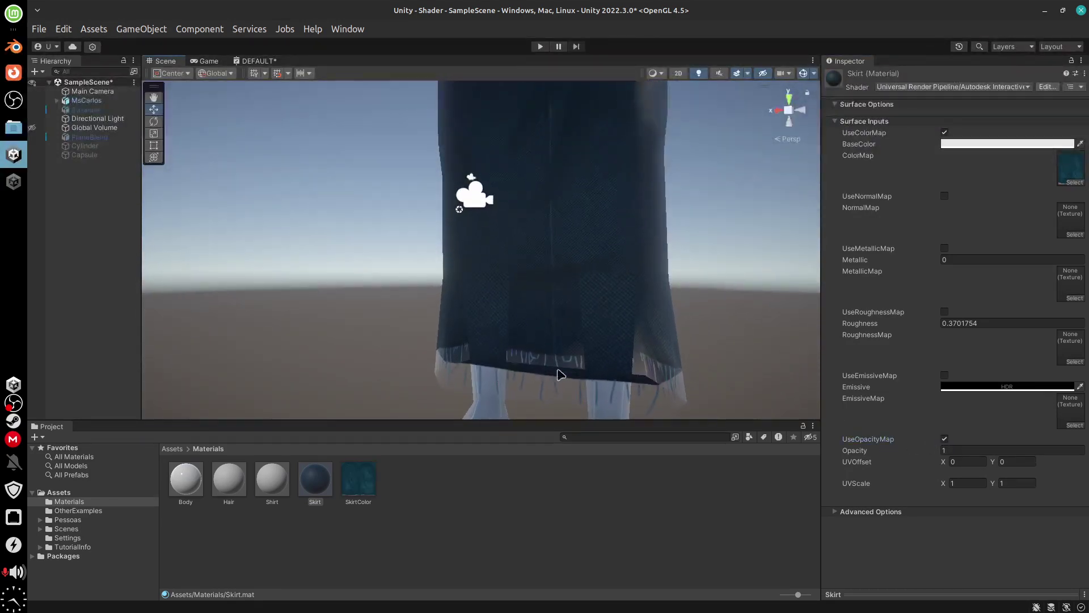
- Return the Skirt material's shader to AutodeskInteractiveMasked and inspect the frayed hem
{"action": "left_click", "coordinate": [972, 88]}
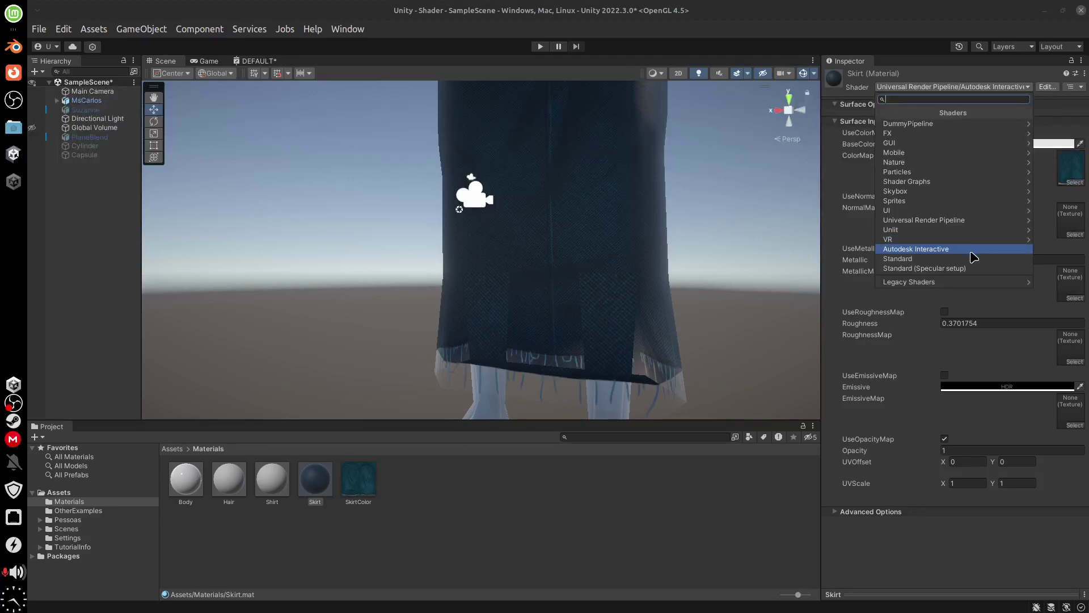
{"action": "left_click", "coordinate": [975, 220]}
{"action": "left_click", "coordinate": [973, 141]}
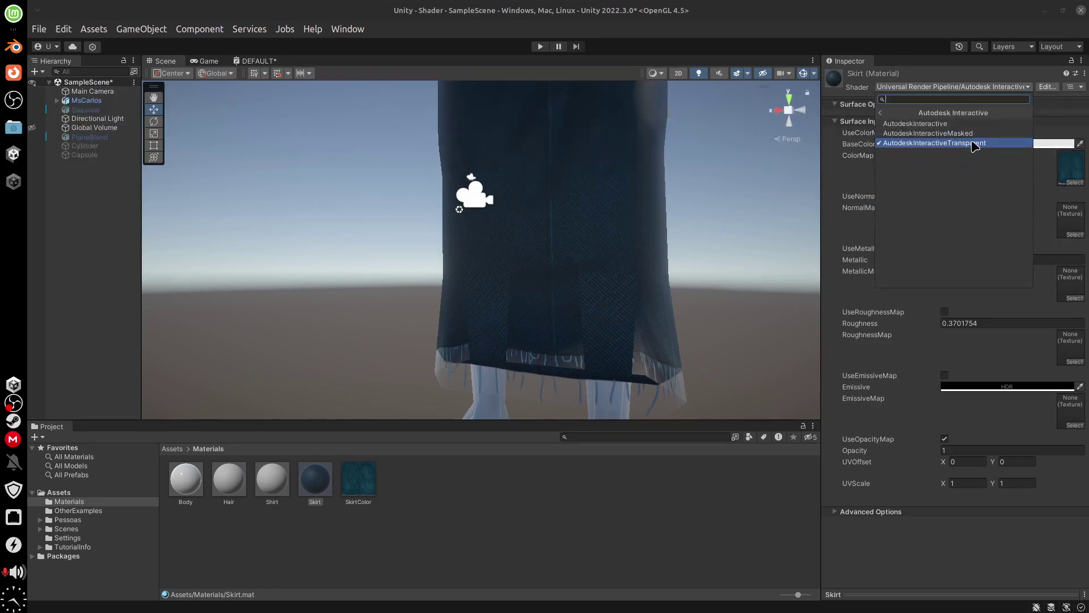
{"action": "left_click", "coordinate": [975, 137]}
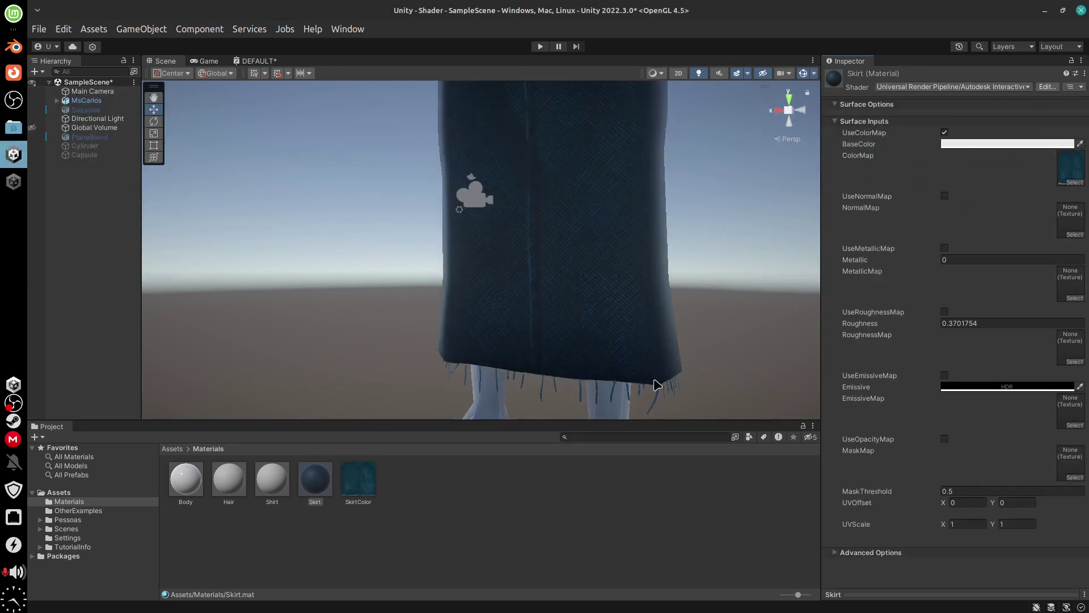
{"action": "mouse_move", "coordinate": [652, 382]}
{"action": "left_mouse_down", "text": "alt"}
{"action": "mouse_move", "coordinate": [651, 319]}
{"action": "mouse_move", "coordinate": [667, 309]}
{"action": "mouse_move", "coordinate": [724, 357]}
{"action": "mouse_move", "coordinate": [653, 369]}
{"action": "left_mouse_up", "text": "alt"}
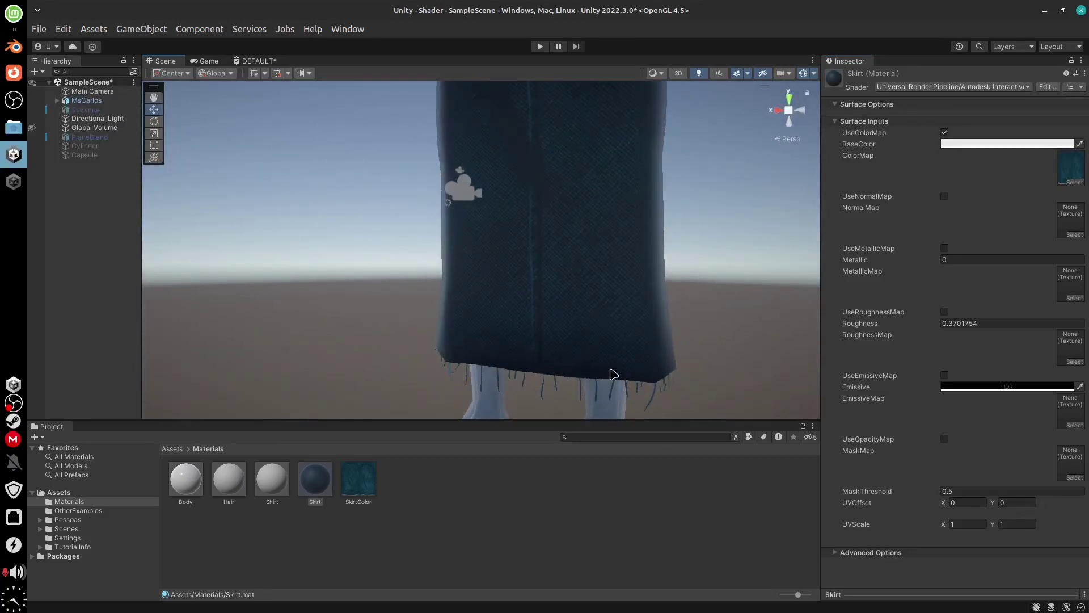
- Try MaskThreshold values of 0.9 and 0.1 on the Skirt material to compare the hem's cutout
{"action": "left_click", "coordinate": [974, 490]}
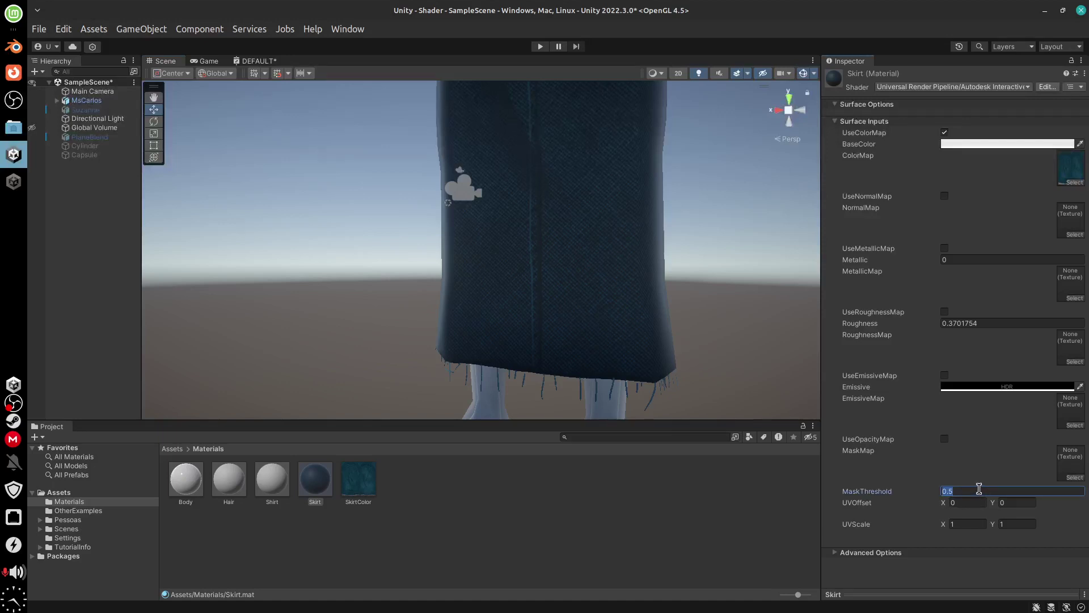
{"action": "type", "text": "0."}
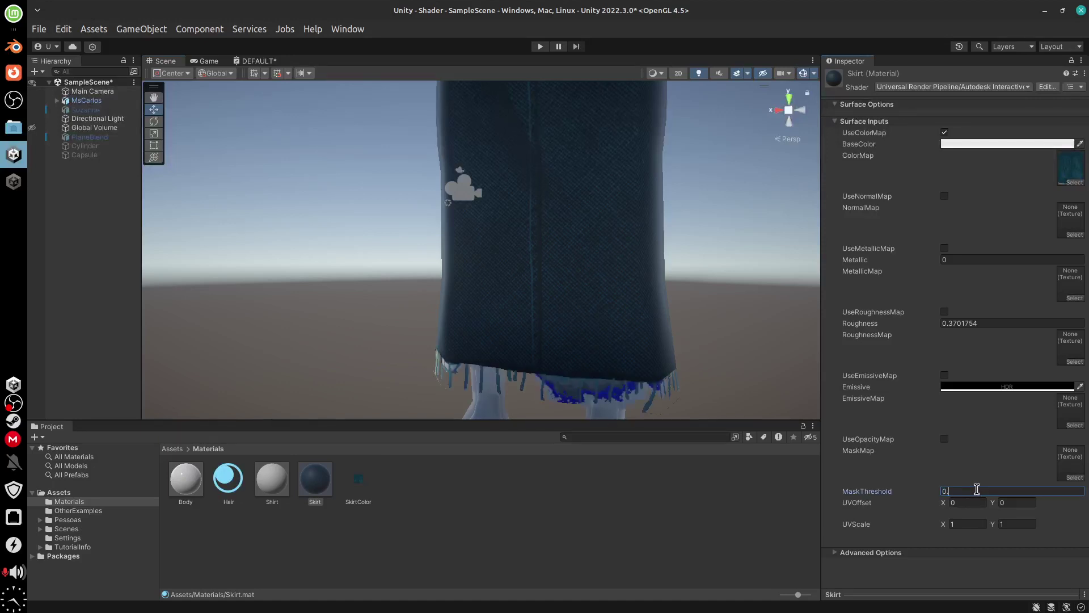
{"action": "type", "text": "9"}
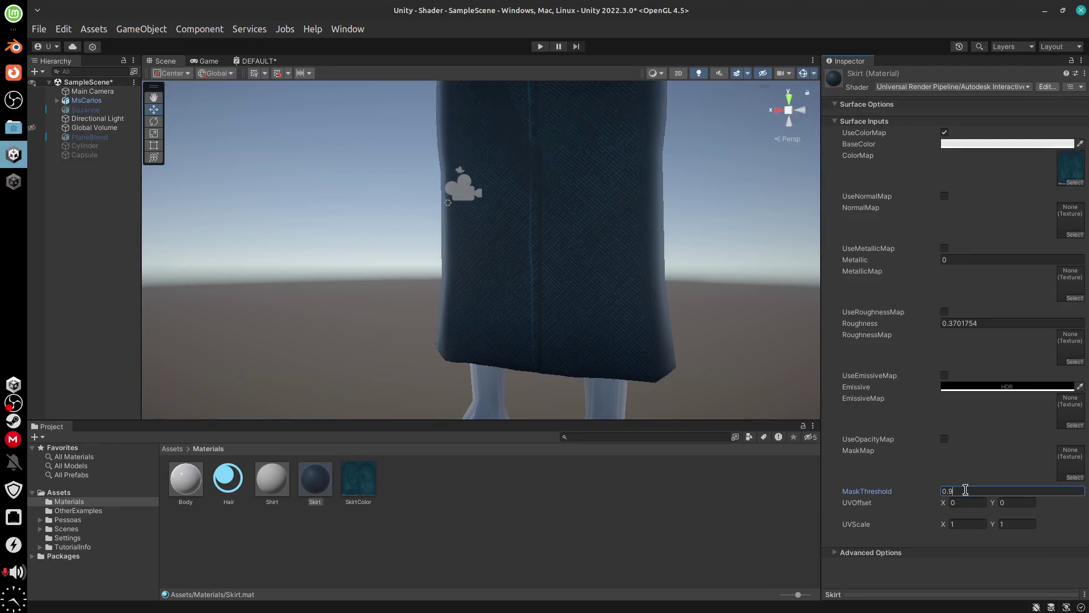
{"action": "key", "text": "BackSpace"}
{"action": "type", "text": "1"}
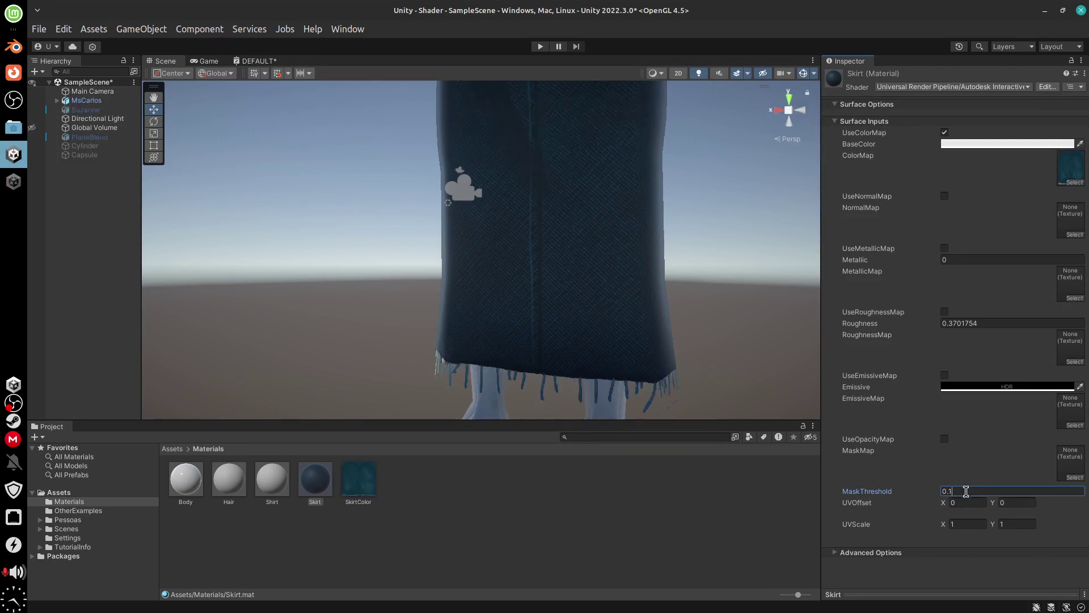
- Set the Skirt material's MaskThreshold to 0.5 and inspect the skirt from hem to waist
{"action": "double_click", "coordinate": [968, 490]}
{"action": "type", "text": "0."}
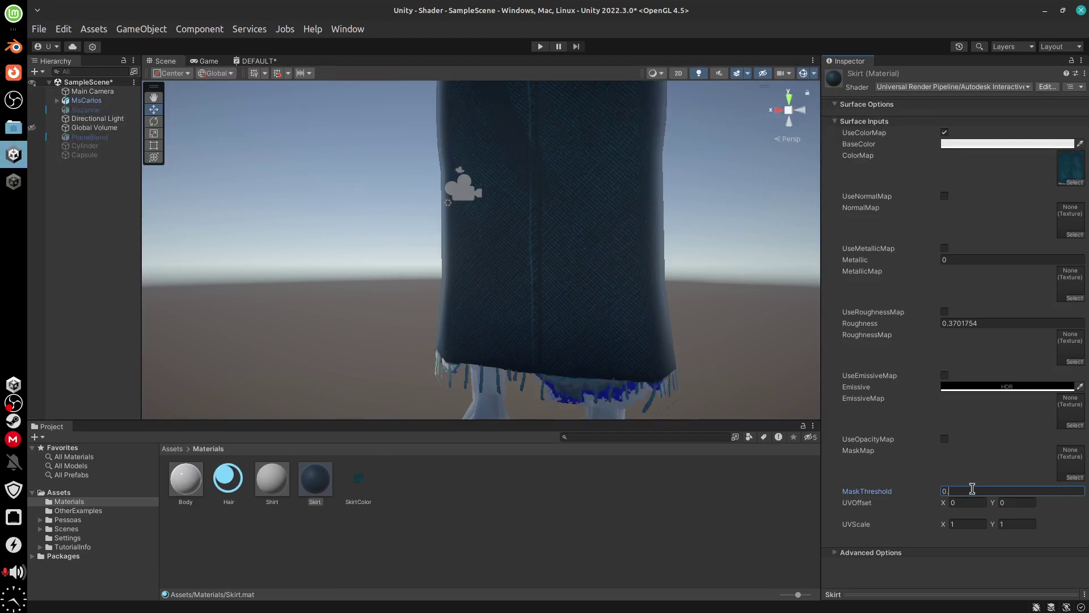
{"action": "type", "text": "5"}
{"action": "right_click_drag", "start_coordinate": [783, 397], "coordinate": [658, 202]}
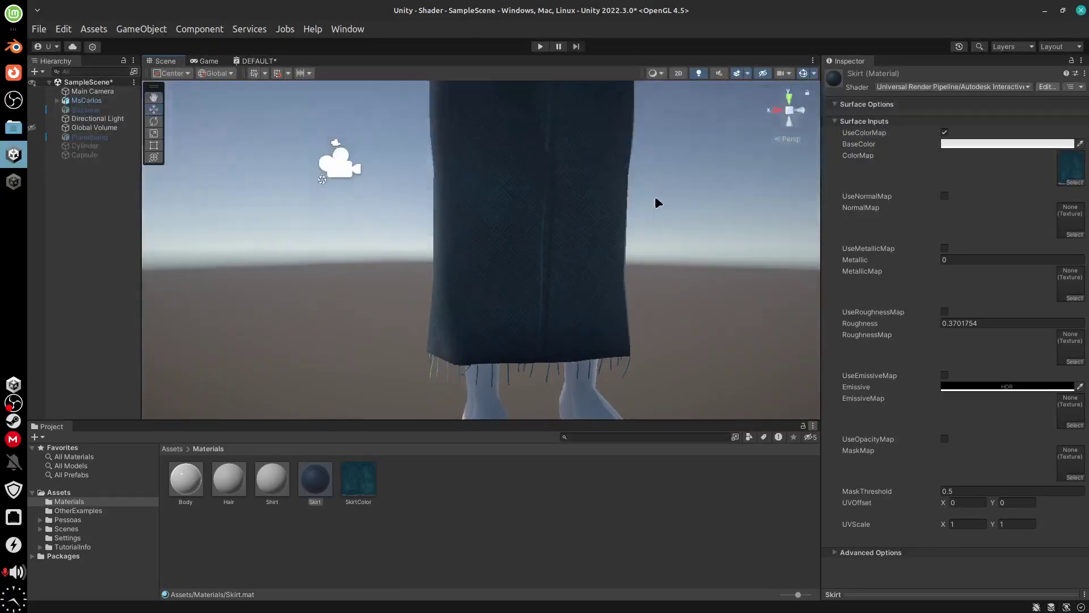
{"action": "middle_click_drag", "start_coordinate": [658, 203], "coordinate": [505, 549]}
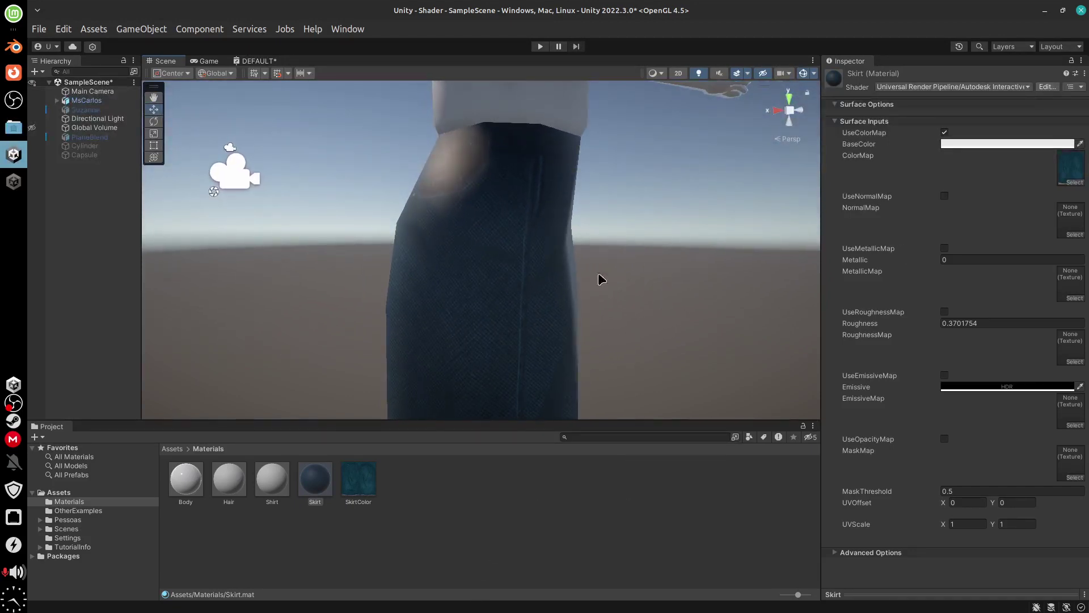
- Switch to Blender and move the Skirt material's Color Ramp node closer to the SkirtColor texture node
{"action": "left_click", "coordinate": [14, 45]}
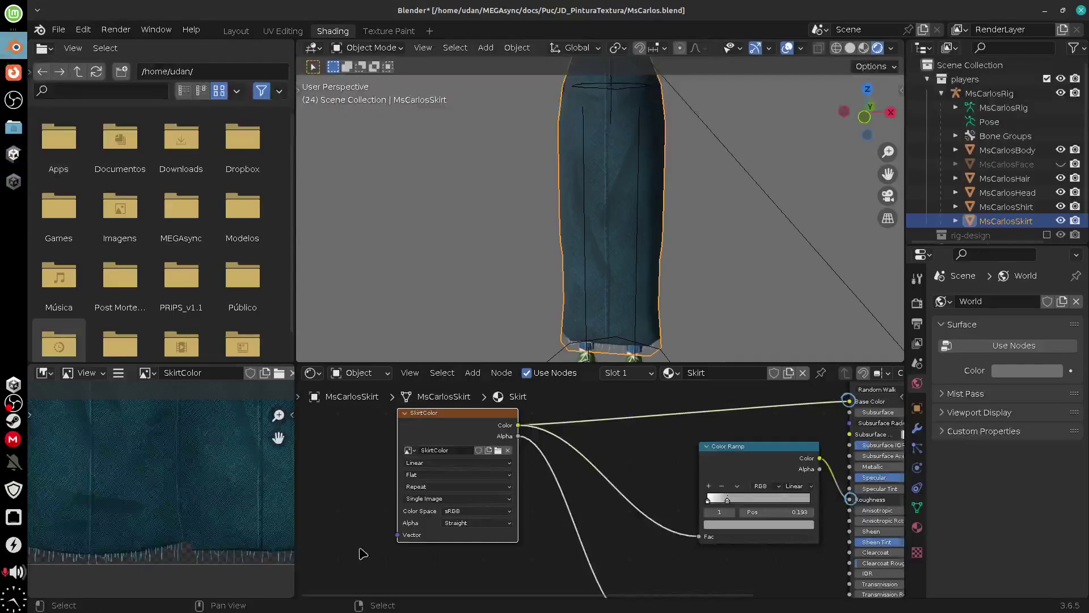
{"action": "middle_click_drag", "start_coordinate": [681, 567], "coordinate": [592, 569]}
{"action": "left_click_drag", "start_coordinate": [660, 457], "coordinate": [595, 469]}
{"action": "middle_click_drag", "start_coordinate": [753, 538], "coordinate": [652, 520]}
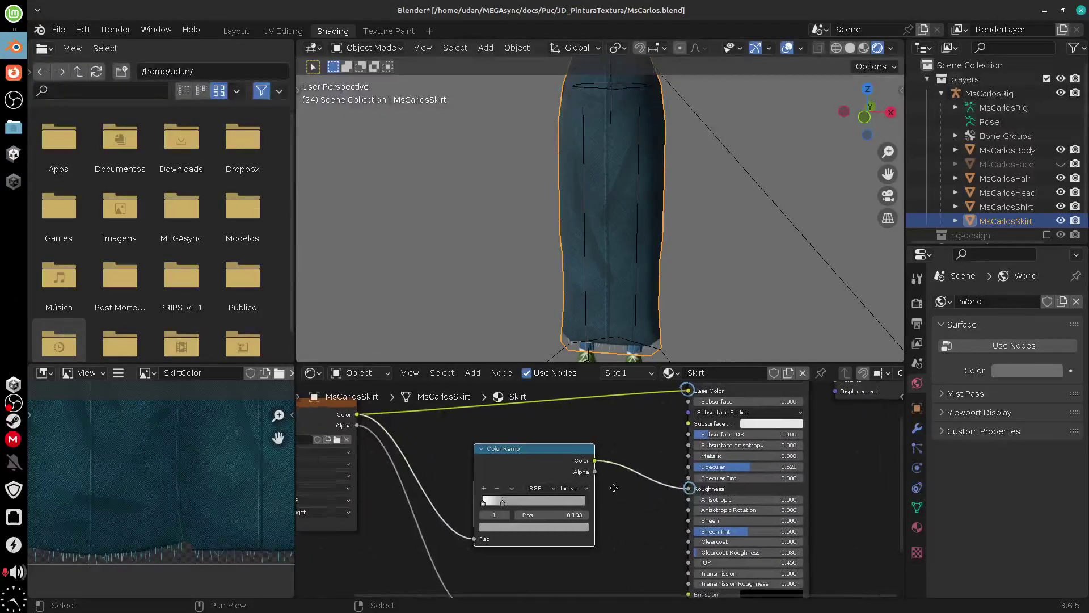
- Annotate the link from SkirtColor to Base Color with an arrow and the handwritten word SAVE
{"action": "scroll", "coordinate": [590, 454], "scroll_direction": "left", "scroll_amount": 4, "text": "ctrl"}
{"action": "scroll", "coordinate": [566, 453], "scroll_direction": "up", "scroll_amount": 4, "text": "shift"}
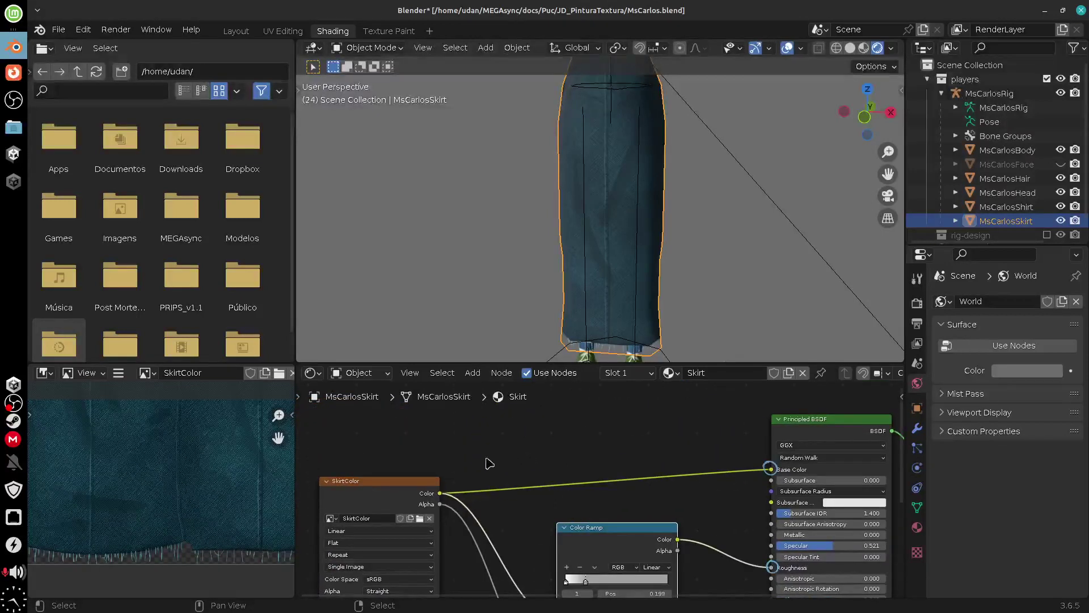
{"action": "mouse_move", "coordinate": [464, 474]}
{"action": "left_mouse_down"}
{"action": "mouse_move", "coordinate": [644, 449]}
{"action": "mouse_move", "coordinate": [715, 453]}
{"action": "left_mouse_up"}
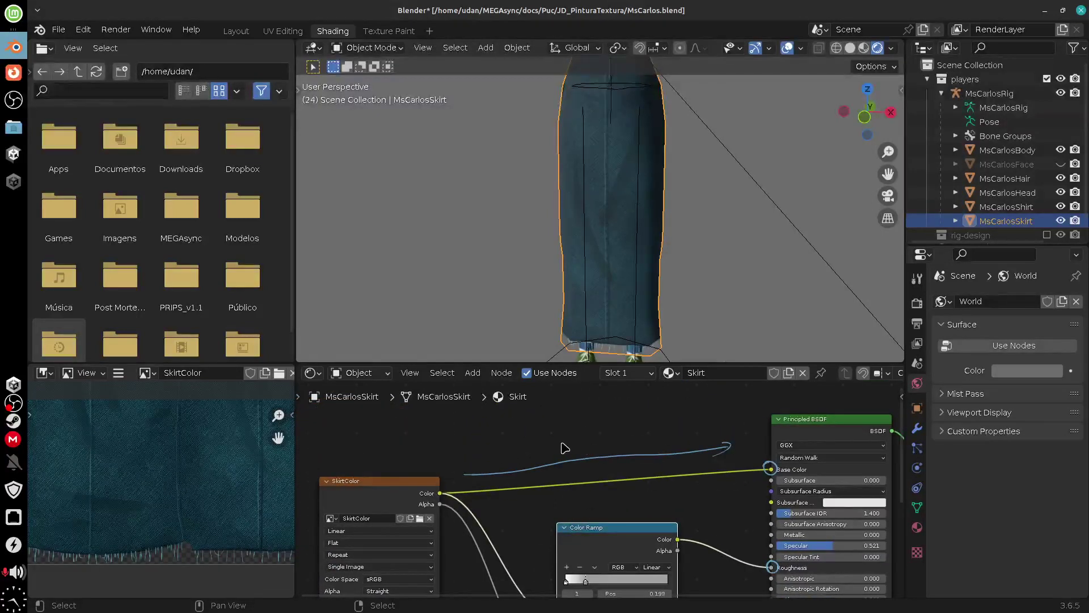
{"action": "mouse_move", "coordinate": [569, 437]}
{"action": "left_mouse_down"}
{"action": "mouse_move", "coordinate": [559, 453]}
{"action": "mouse_move", "coordinate": [625, 452]}
{"action": "left_mouse_up"}
- Sketch temporary annotation strokes around the Color Ramp's input and output links and erase them
{"action": "mouse_move", "coordinate": [631, 524]}
{"action": "middle_mouse_down"}
{"action": "mouse_move", "coordinate": [653, 436]}
{"action": "mouse_move", "coordinate": [658, 456]}
{"action": "middle_mouse_up"}
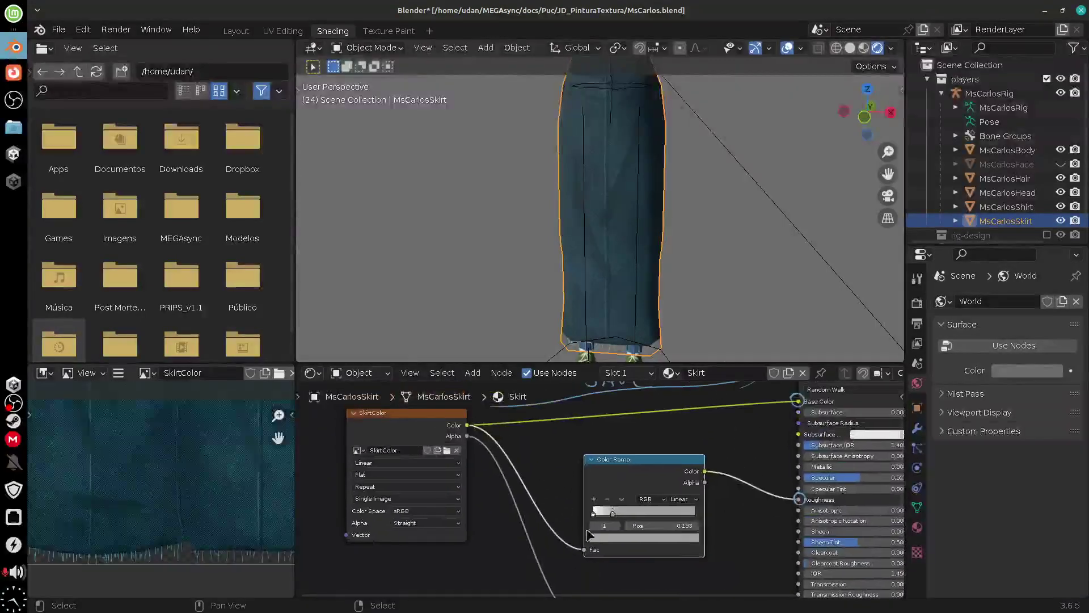
{"action": "left_click_drag", "start_coordinate": [519, 442], "coordinate": [576, 515]}
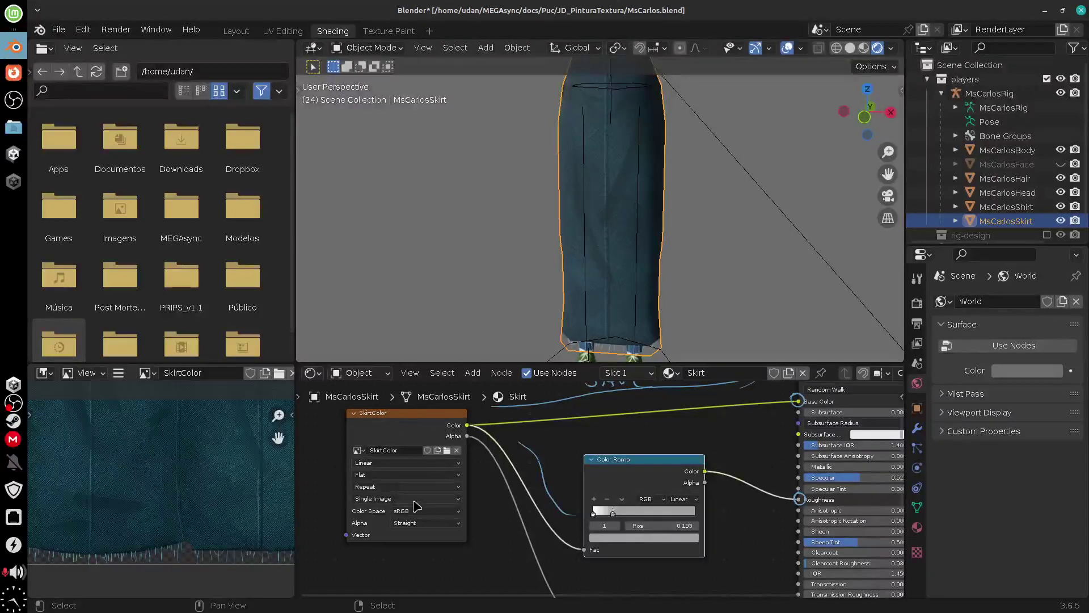
{"action": "left_click_drag", "start_coordinate": [527, 443], "coordinate": [570, 511], "text": "ctrl"}
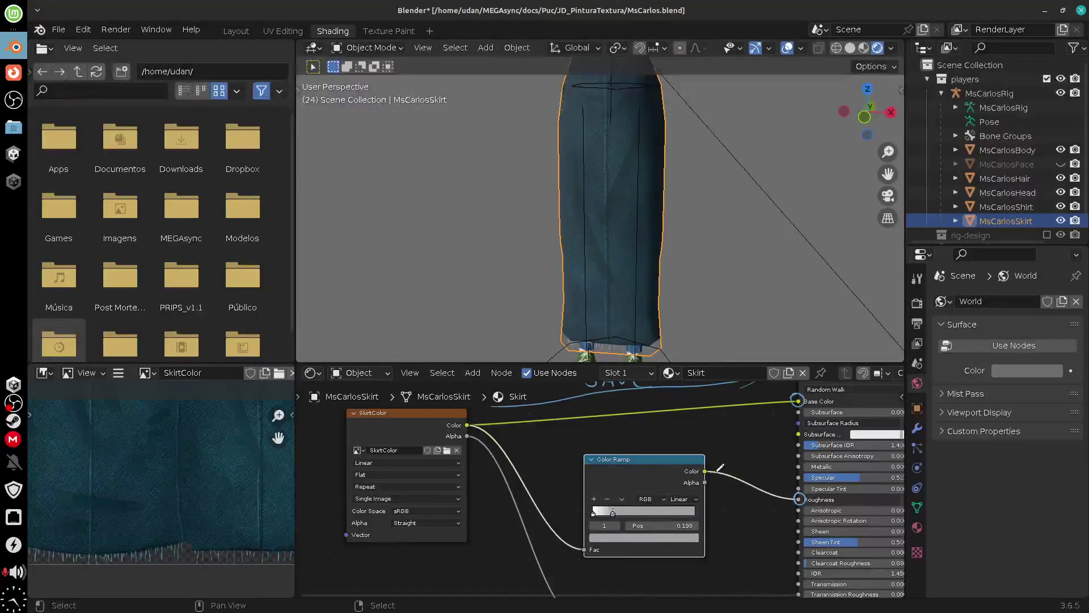
{"action": "mouse_move", "coordinate": [716, 470]}
{"action": "left_mouse_down"}
{"action": "mouse_move", "coordinate": [785, 506]}
{"action": "mouse_move", "coordinate": [765, 497]}
{"action": "left_mouse_up"}
{"action": "left_click_drag", "start_coordinate": [769, 481], "coordinate": [731, 472]}
{"action": "middle_click_drag", "start_coordinate": [744, 233], "coordinate": [716, 243], "text": "shift"}
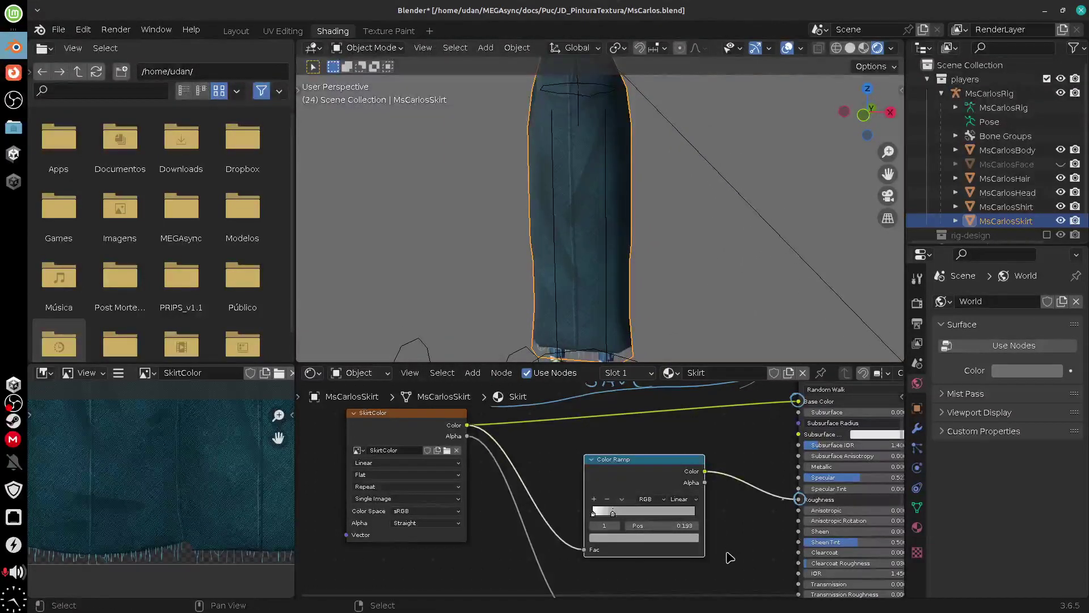
{"action": "right_click_drag", "start_coordinate": [723, 578], "coordinate": [731, 558], "text": "ctrl"}
{"action": "left_click_drag", "start_coordinate": [730, 574], "coordinate": [760, 576]}
{"action": "left_click_drag", "start_coordinate": [772, 559], "coordinate": [776, 575]}
{"action": "mouse_move", "coordinate": [755, 565]}
{"action": "right_mouse_down"}
{"action": "mouse_move", "coordinate": [756, 577]}
{"action": "mouse_move", "coordinate": [728, 576]}
{"action": "right_mouse_up"}
- Maximize the node editor and try collapsing and expanding the Color Ramp node
{"action": "mouse_move", "coordinate": [730, 505]}
{"action": "middle_mouse_down"}
{"action": "mouse_move", "coordinate": [658, 522]}
{"action": "mouse_move", "coordinate": [635, 509]}
{"action": "middle_mouse_up"}
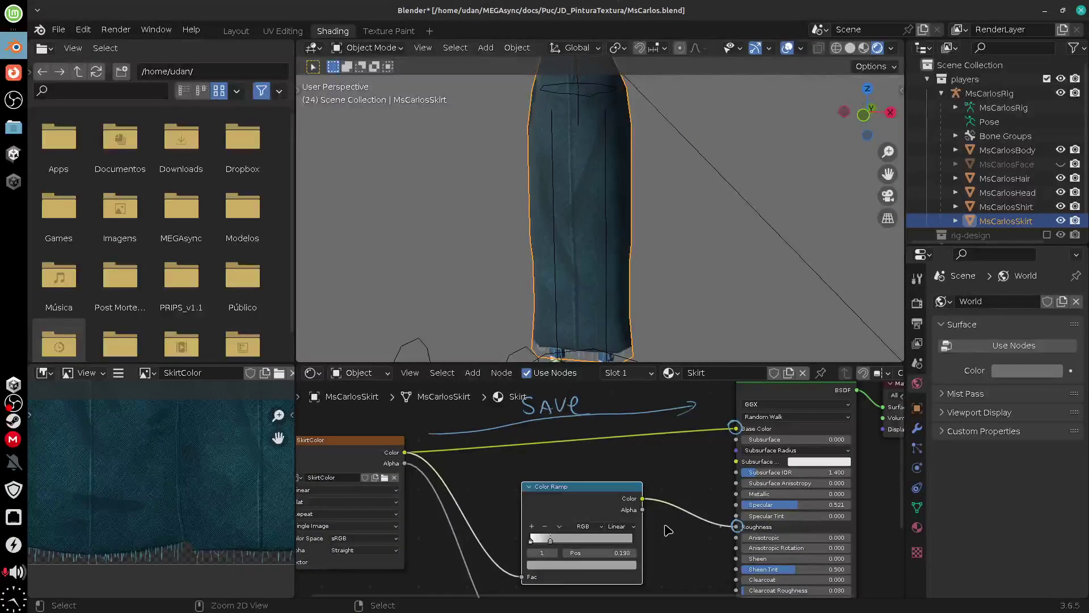
{"action": "key", "text": "ctrl+space"}
{"action": "middle_click_drag", "start_coordinate": [699, 455], "coordinate": [703, 525]}
{"action": "middle_click_drag", "start_coordinate": [588, 424], "coordinate": [630, 326]}
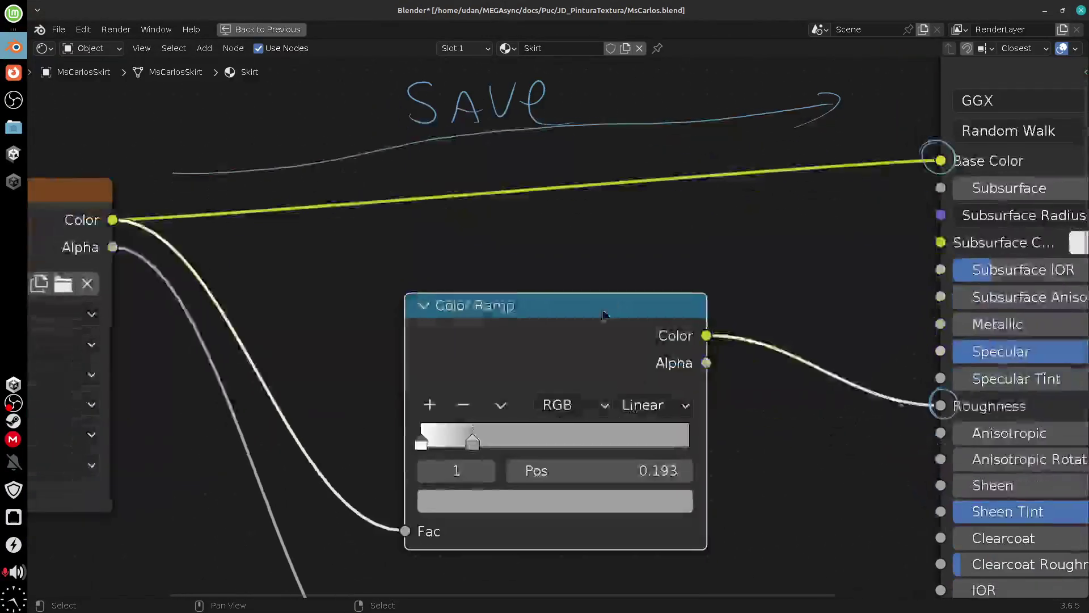
{"action": "left_click", "coordinate": [427, 302]}
{"action": "key", "text": "h"}
{"action": "left_click_drag", "start_coordinate": [515, 331], "coordinate": [474, 331]}
{"action": "key", "text": "ctrl+space"}
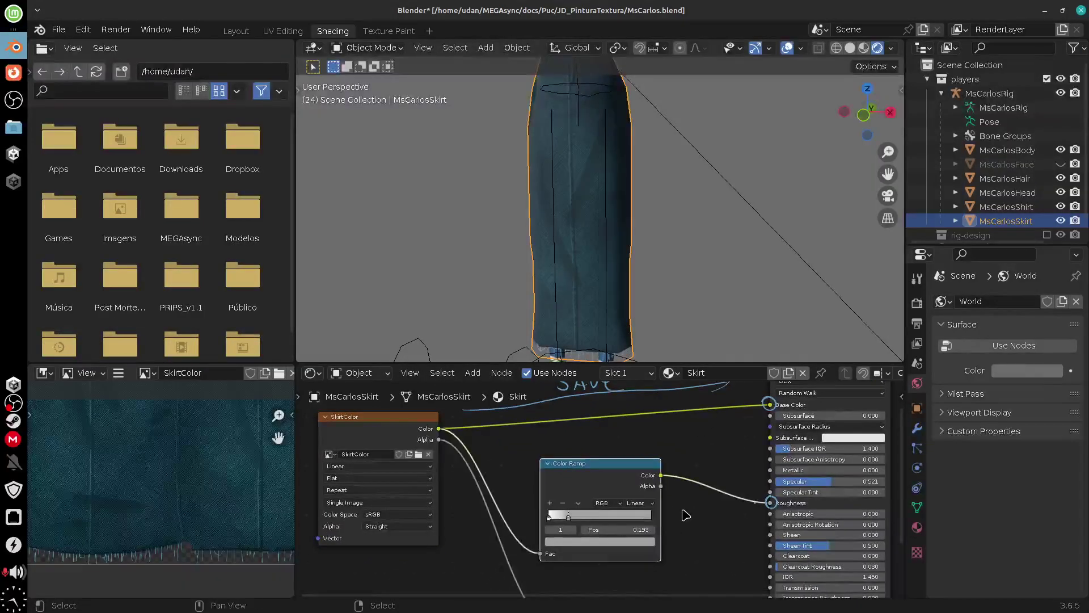
{"action": "key", "text": "ctrl+space"}
{"action": "left_click_drag", "start_coordinate": [430, 270], "coordinate": [428, 299]}
{"action": "left_click", "coordinate": [429, 294]}
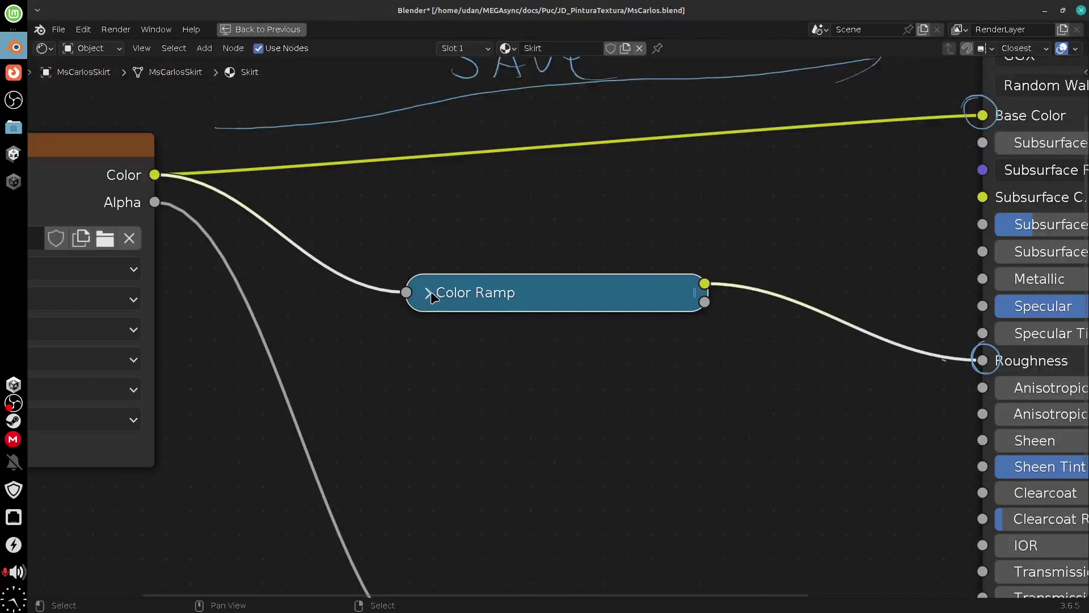
{"action": "left_click", "coordinate": [429, 293]}
- Add a second Material Output node, collapse it, and place it above the Color Ramp
{"action": "key", "text": "shift+a"}
{"action": "mouse_move", "coordinate": [763, 458]}
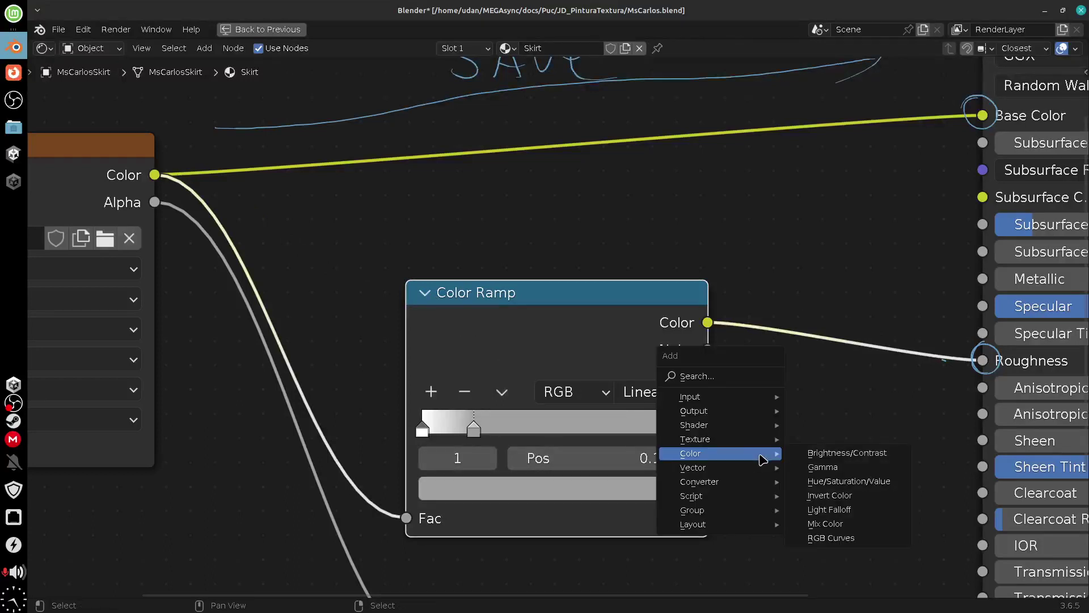
{"action": "mouse_move", "coordinate": [747, 416]}
{"action": "left_click", "coordinate": [838, 425]}
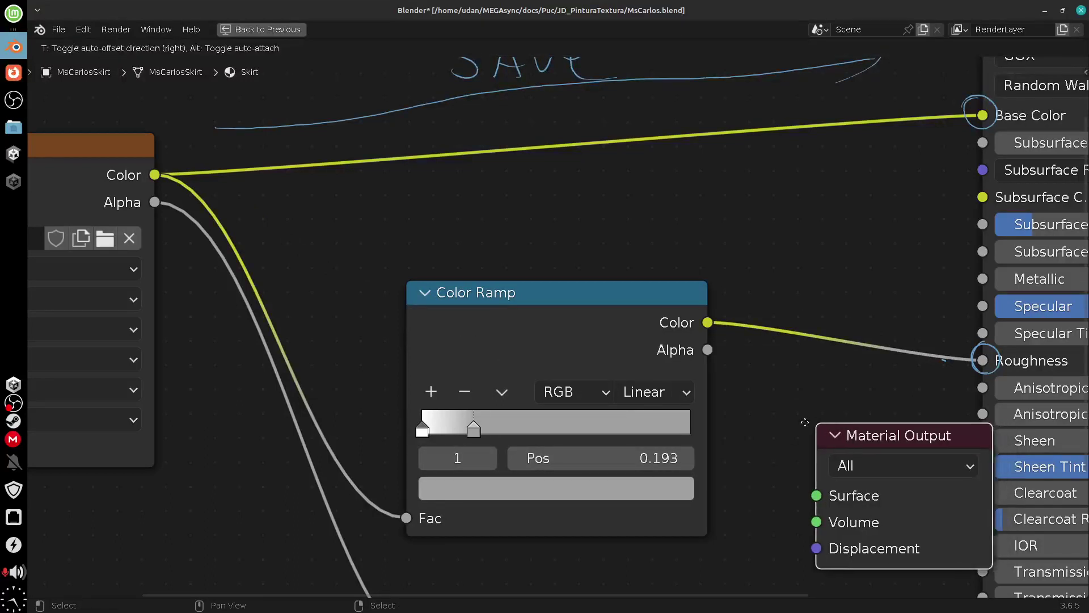
{"action": "left_click", "coordinate": [808, 422]}
{"action": "left_click", "coordinate": [773, 407]}
{"action": "left_click_drag", "start_coordinate": [774, 411], "coordinate": [624, 224]}
- Alternate the active output between the original Material Output and the collapsed one above the Color Ramp
{"action": "scroll", "coordinate": [683, 420], "scroll_direction": "down", "scroll_amount": 4}
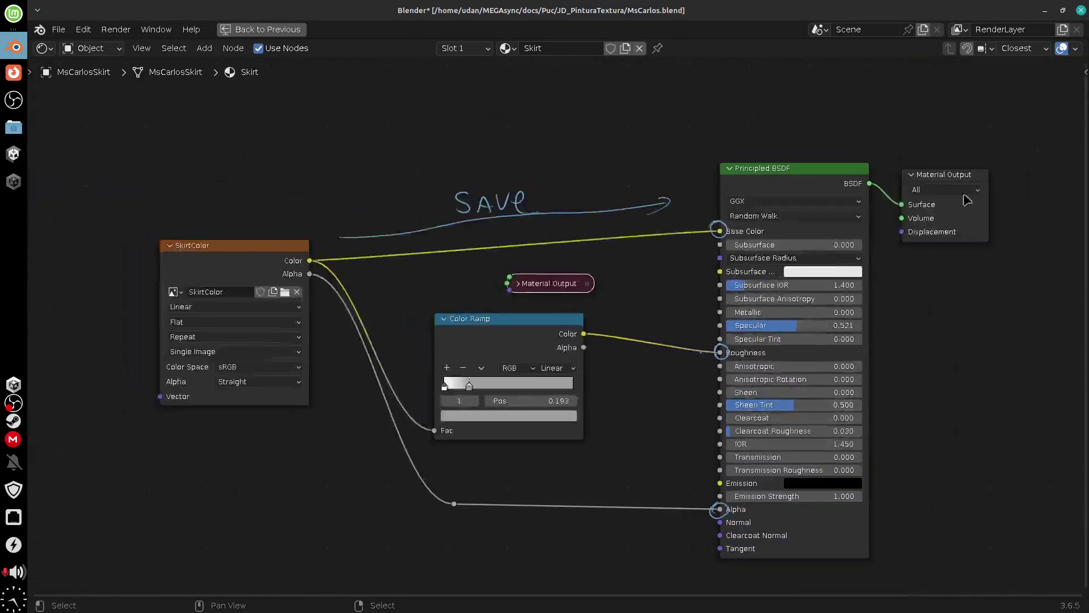
{"action": "left_click", "coordinate": [954, 175]}
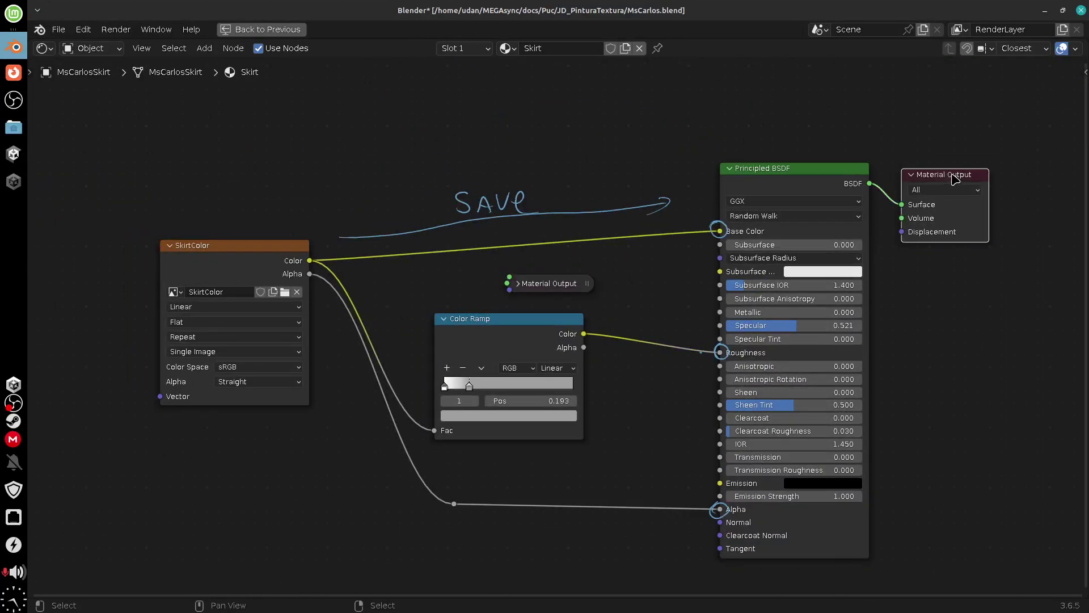
{"action": "left_click", "coordinate": [567, 283]}
{"action": "left_click", "coordinate": [943, 177]}
{"action": "left_click_drag", "start_coordinate": [555, 292], "coordinate": [563, 288]}
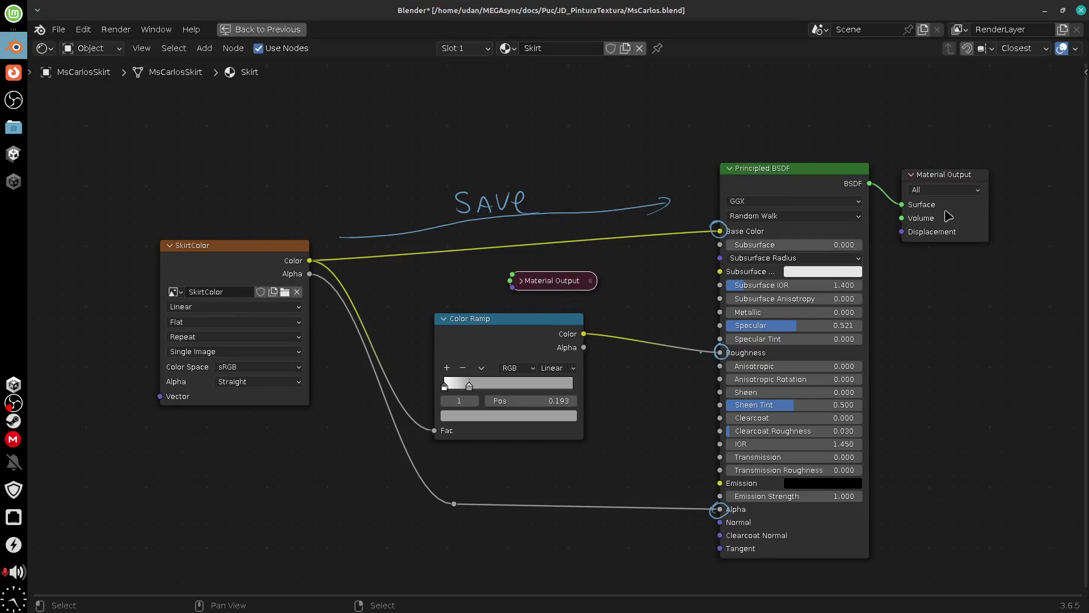
{"action": "left_click", "coordinate": [921, 178]}
{"action": "left_click", "coordinate": [543, 291]}
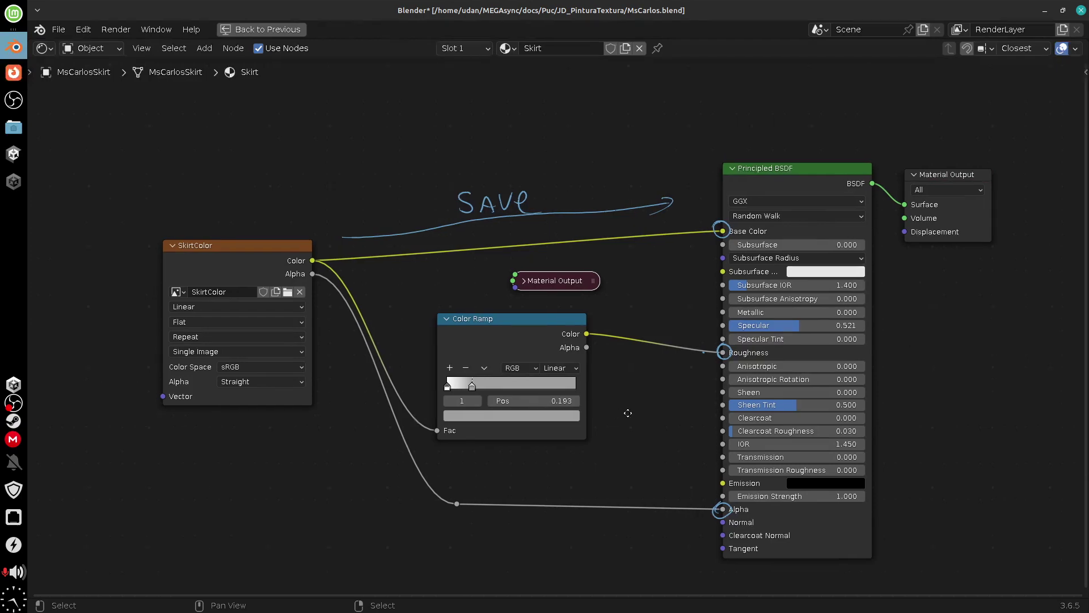
{"action": "middle_click_drag", "start_coordinate": [627, 414], "coordinate": [687, 399]}
{"action": "scroll", "coordinate": [688, 396], "scroll_direction": "up", "scroll_amount": 4}
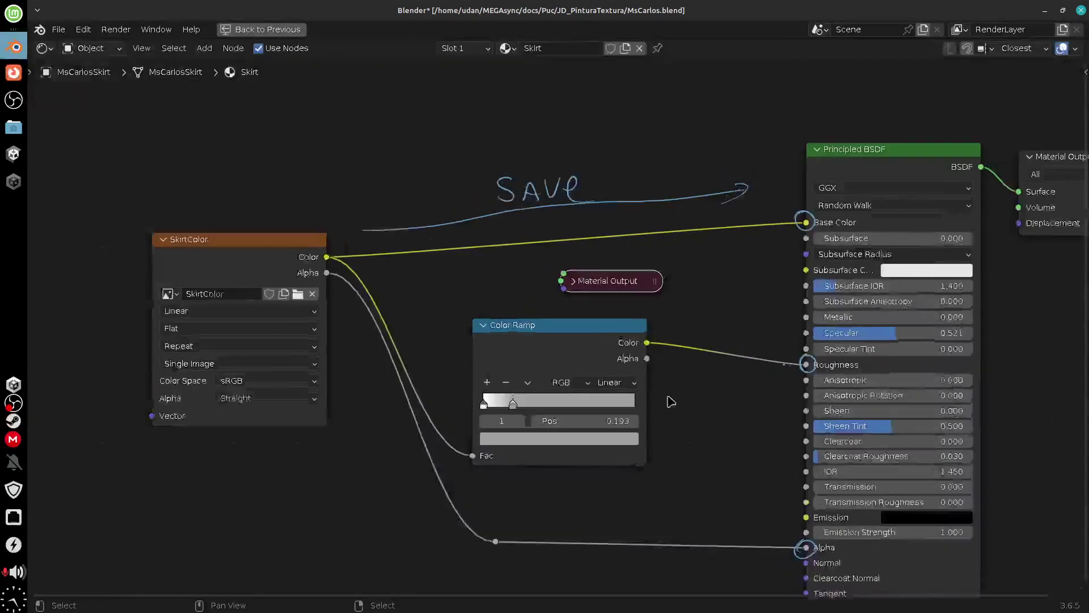
{"action": "scroll", "coordinate": [709, 426], "scroll_direction": "up", "scroll_amount": 1}
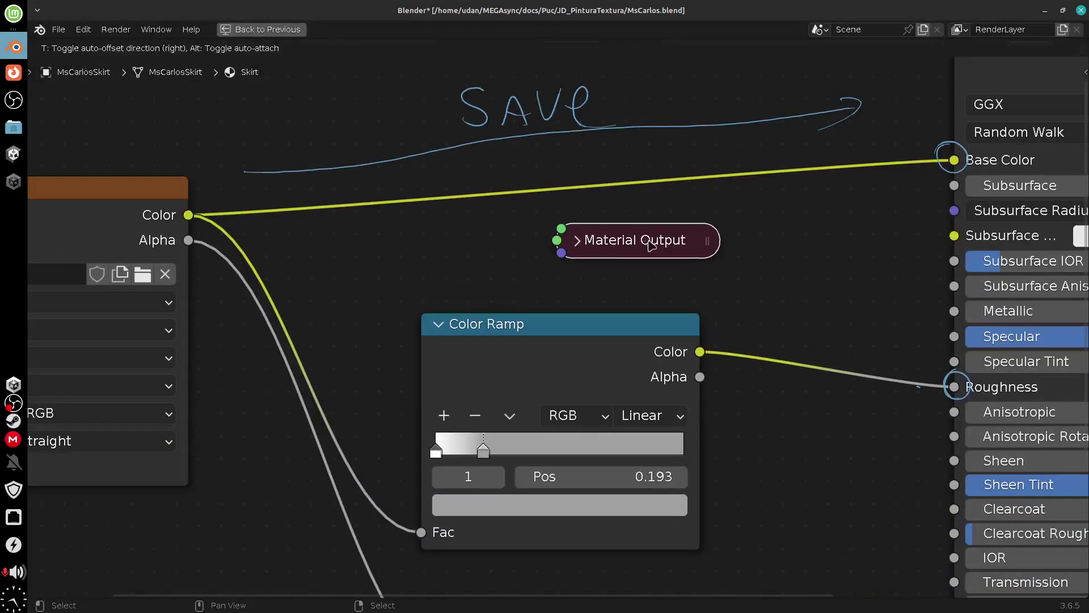
{"action": "left_click", "coordinate": [205, 47]}
{"action": "mouse_move", "coordinate": [229, 99]}
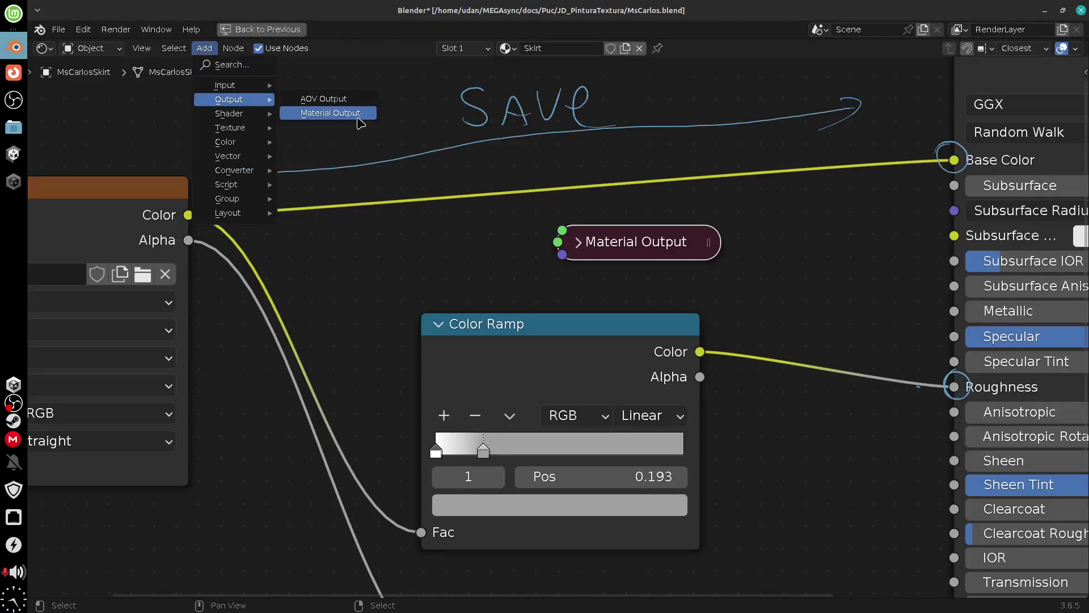
{"action": "left_click", "coordinate": [643, 256]}
- Add an Emission shader node, collapse it, and place it between the collapsed Material Output and the Color Ramp
{"action": "left_click", "coordinate": [205, 48]}
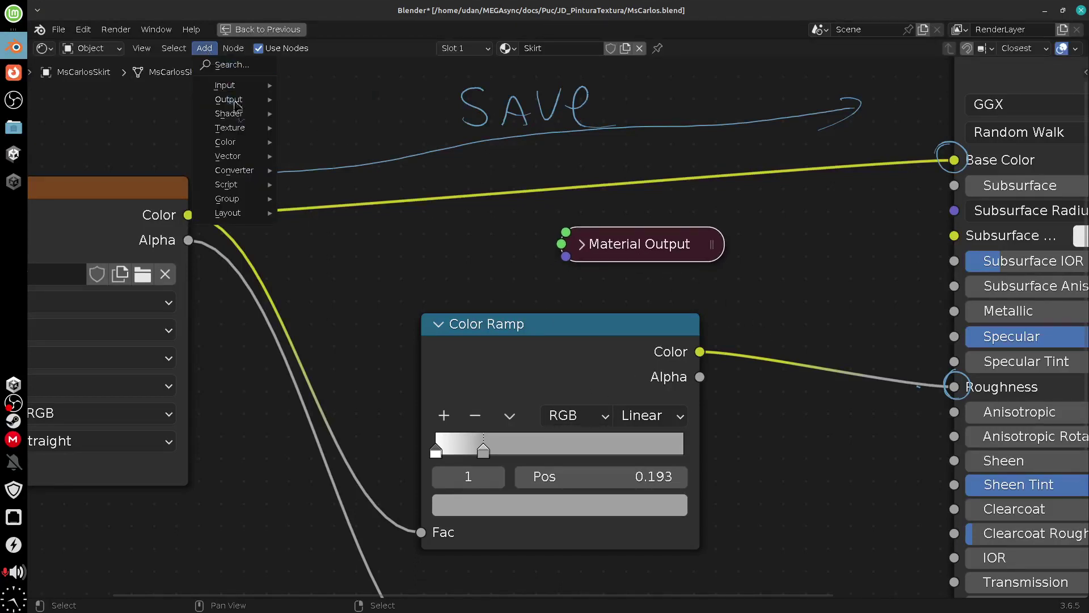
{"action": "mouse_move", "coordinate": [233, 114]}
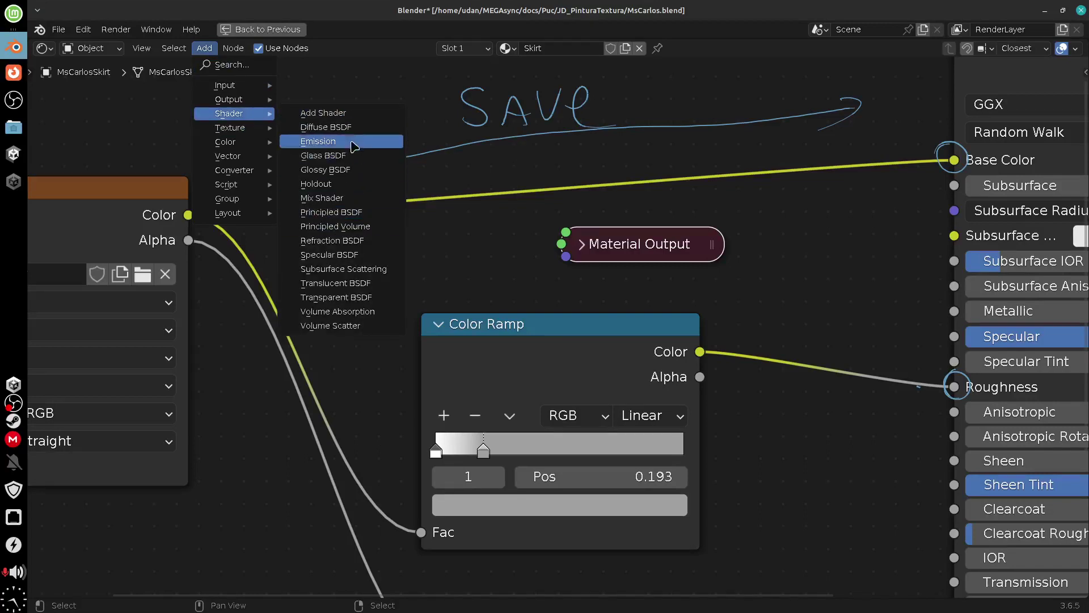
{"action": "left_click", "coordinate": [331, 141]}
{"action": "left_click", "coordinate": [331, 232]}
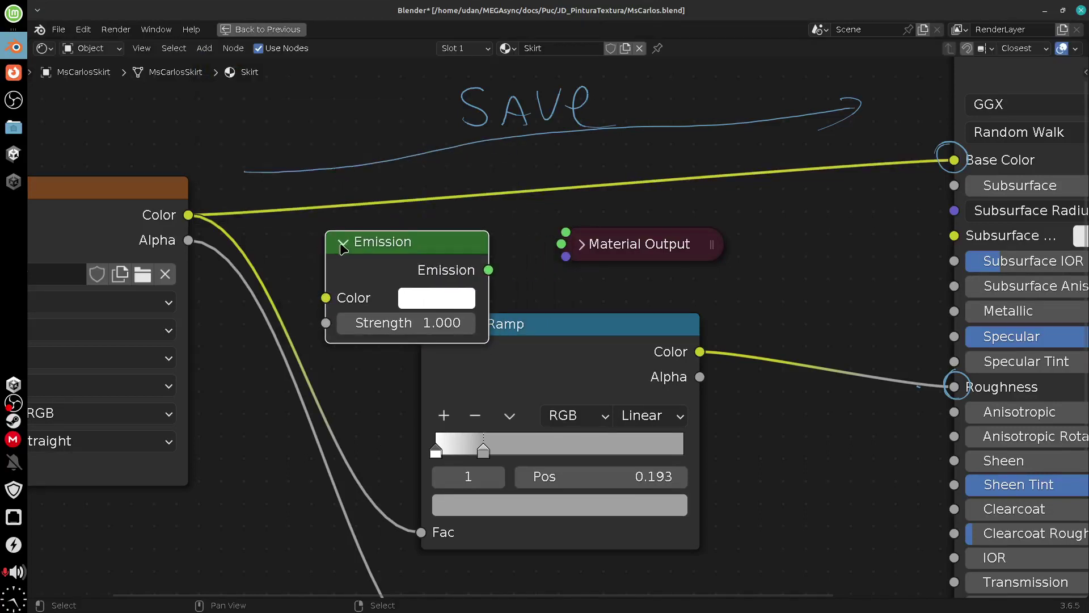
{"action": "key", "text": "h"}
{"action": "left_click_drag", "start_coordinate": [370, 245], "coordinate": [642, 293]}
{"action": "left_click_drag", "start_coordinate": [606, 292], "coordinate": [601, 294]}
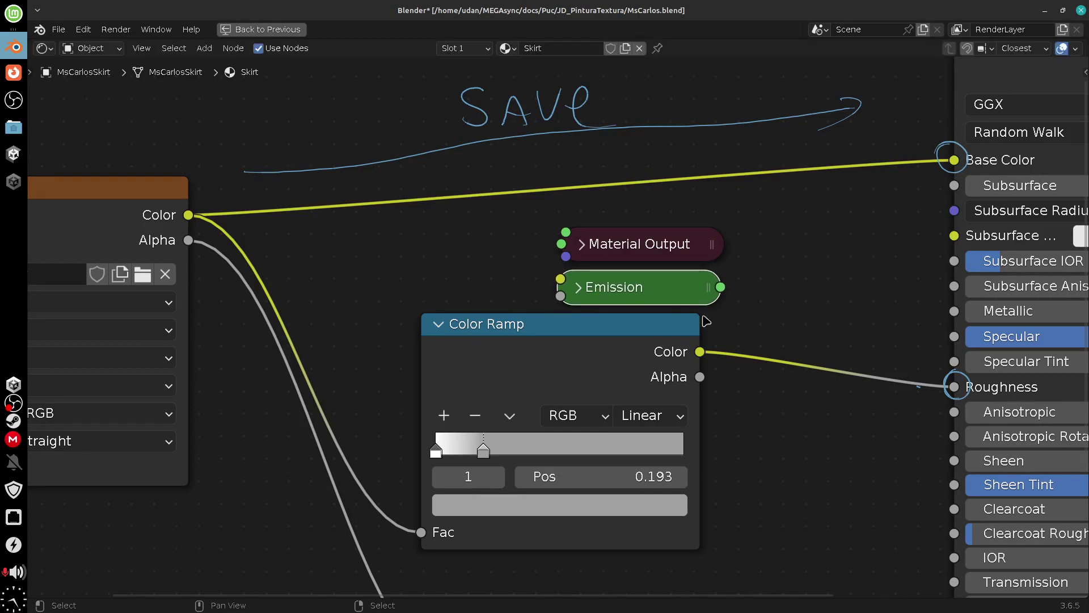
- Connect the Color Ramp's Color output to the Emission node's Color input and tuck the collapsed node against the Color Ramp
{"action": "left_click_drag", "start_coordinate": [700, 352], "coordinate": [753, 283]}
{"action": "left_click", "coordinate": [743, 277]}
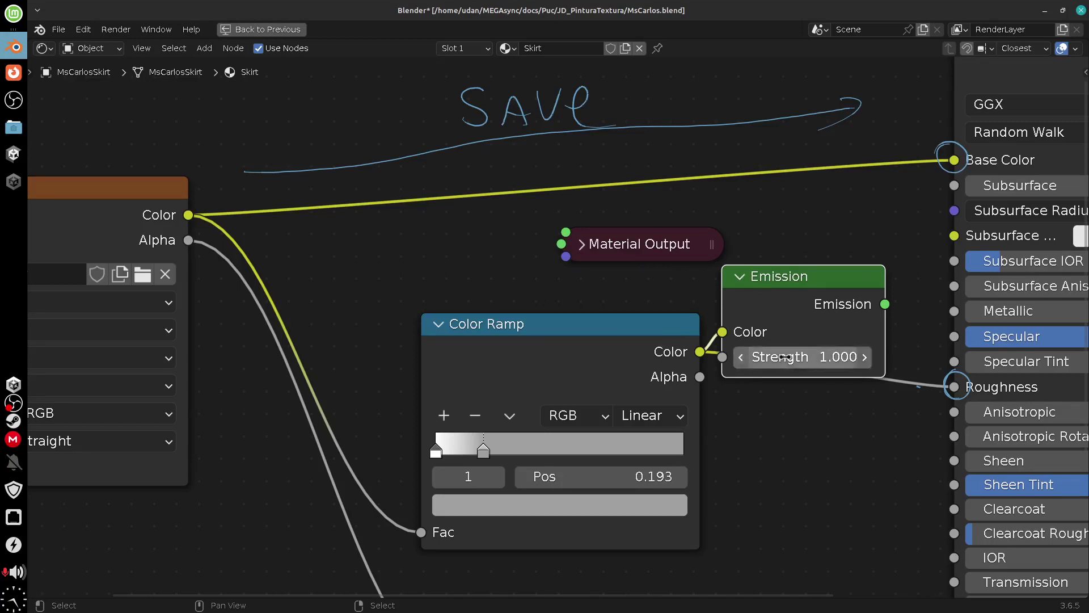
{"action": "key", "text": "h"}
{"action": "left_click_drag", "start_coordinate": [757, 277], "coordinate": [644, 319], "text": "alt"}
- Connect Emission to the second Material Output's Surface input and stack that output, collapsed, above the Emission node
{"action": "left_click_drag", "start_coordinate": [663, 254], "coordinate": [795, 204]}
{"action": "key", "text": "h"}
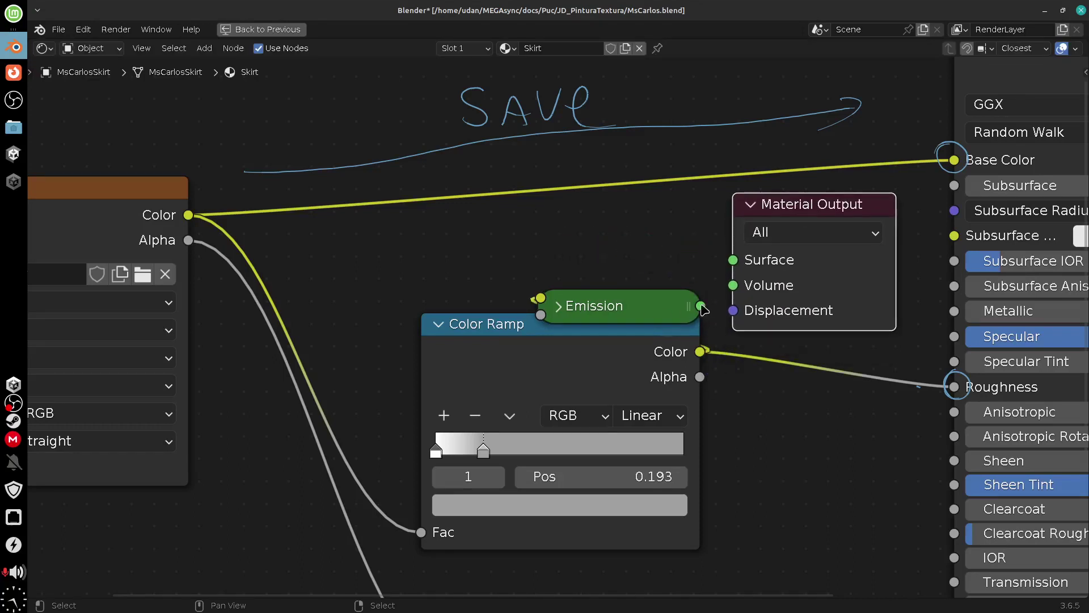
{"action": "left_click_drag", "start_coordinate": [700, 306], "coordinate": [733, 259]}
{"action": "left_click", "coordinate": [750, 208]}
{"action": "left_click_drag", "start_coordinate": [755, 205], "coordinate": [565, 273]}
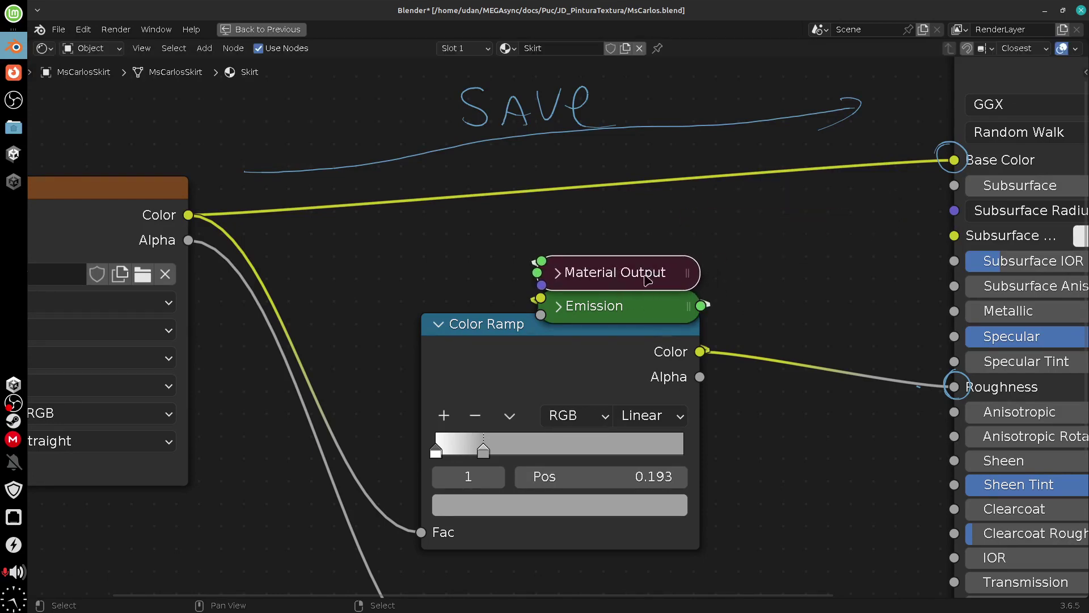
{"action": "left_click_drag", "start_coordinate": [647, 279], "coordinate": [646, 280]}
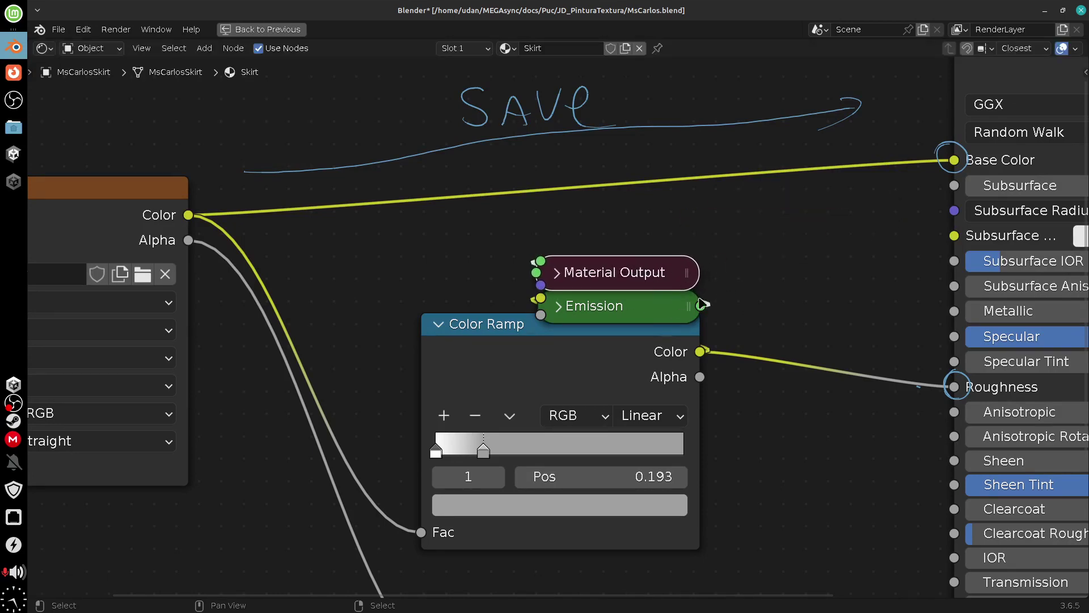
- Restore the full editor layout and examine the Color Ramp's emission preview on the skirt up close
{"action": "key", "text": "ctrl+space"}
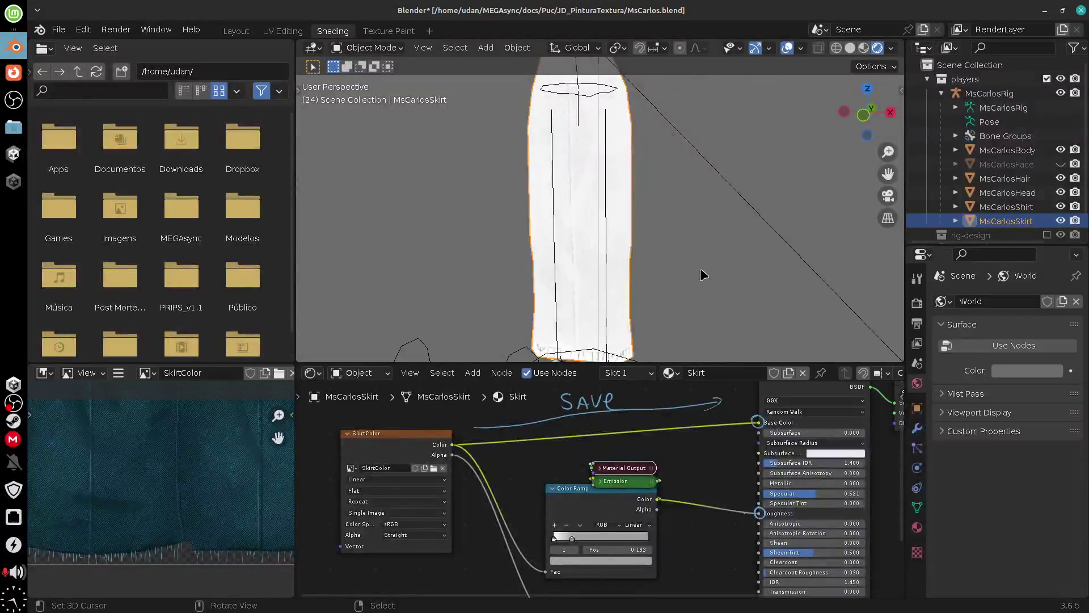
{"action": "middle_click_drag", "start_coordinate": [703, 274], "coordinate": [683, 260]}
{"action": "scroll", "coordinate": [644, 244], "scroll_direction": "up", "scroll_amount": 3}
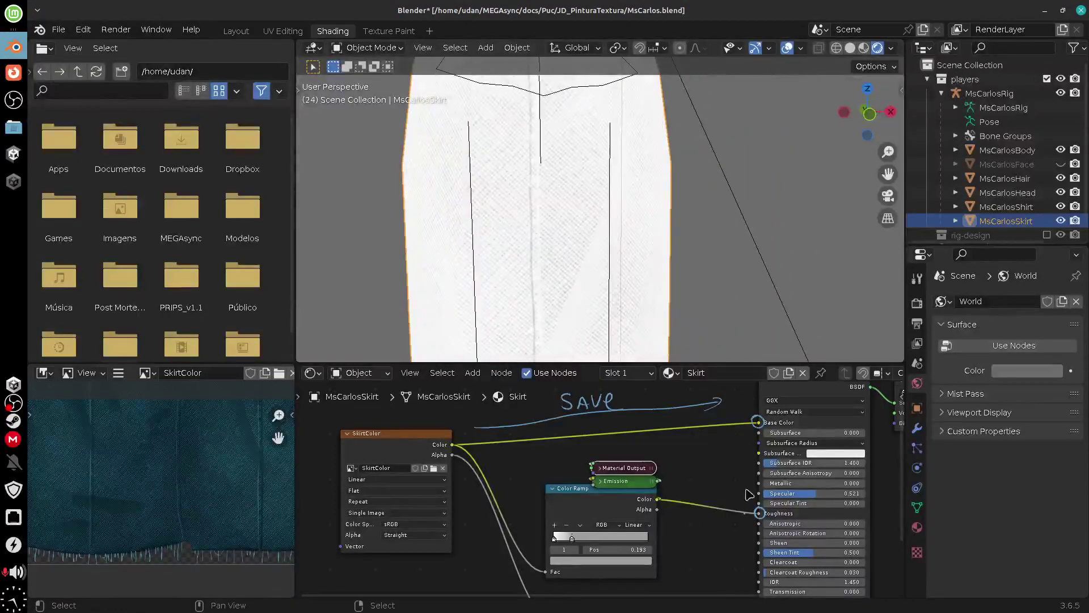
- Switch the active output between the Principled BSDF's Material Output and the emission preview to compare them on the skirt
{"action": "scroll", "coordinate": [748, 494], "scroll_direction": "up", "scroll_amount": 5}
{"action": "scroll", "coordinate": [749, 495], "scroll_direction": "right", "scroll_amount": 5}
{"action": "left_click", "coordinate": [835, 479]}
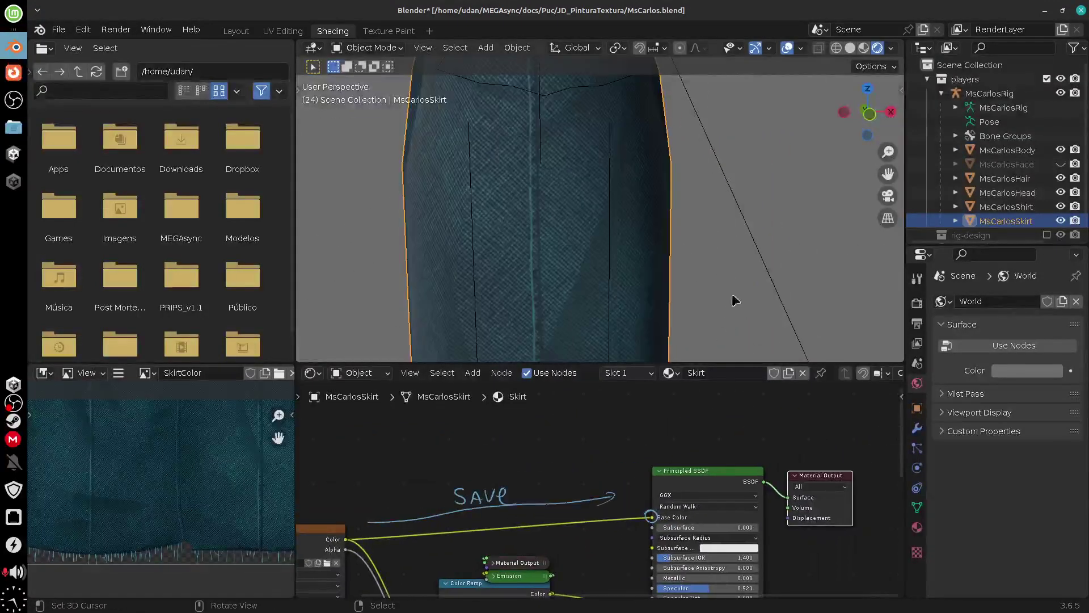
{"action": "scroll", "coordinate": [618, 567], "scroll_direction": "down", "scroll_amount": 1}
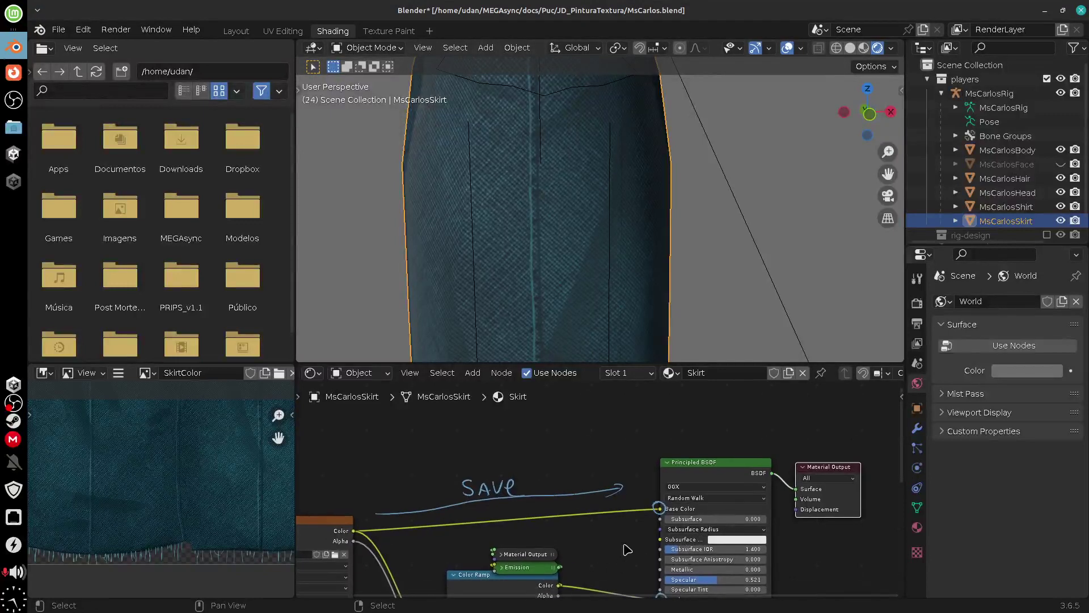
{"action": "middle_click_drag", "start_coordinate": [624, 239], "coordinate": [596, 250]}
{"action": "left_click", "coordinate": [535, 555]}
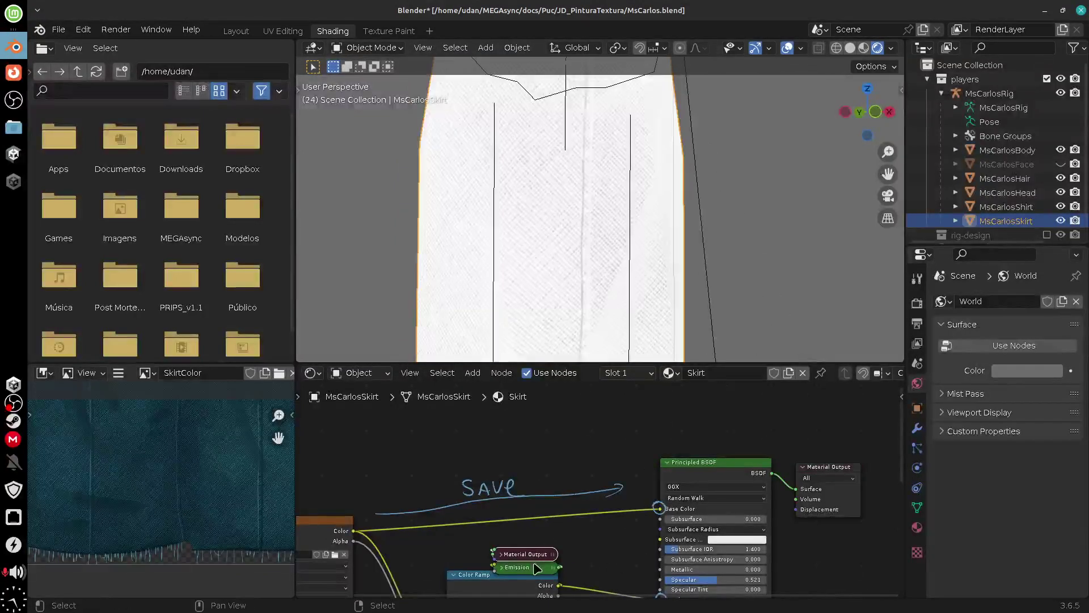
{"action": "left_click", "coordinate": [833, 477]}
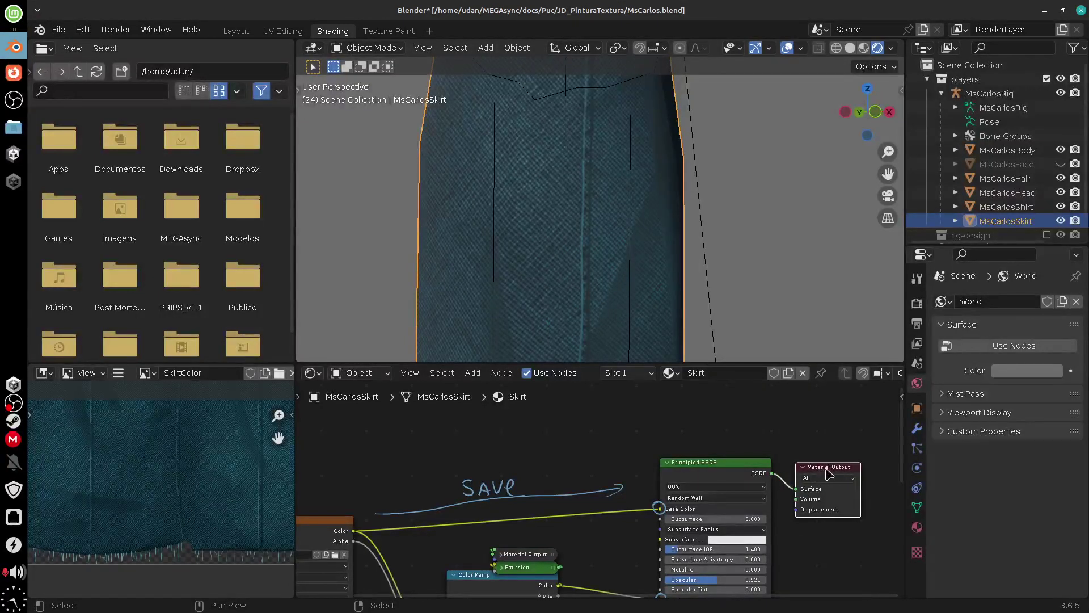
- Enlarge the node editor, make the collapsed second Material Output active for the emission preview, and adjust its stack above the Color Ramp
{"action": "left_click_drag", "start_coordinate": [828, 473], "coordinate": [825, 471]}
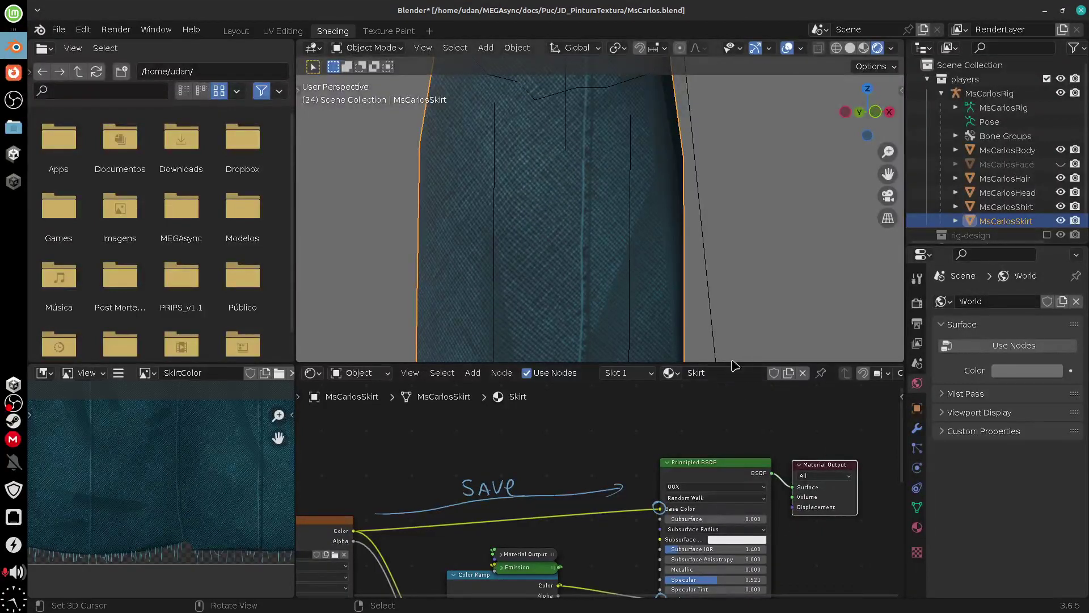
{"action": "left_click_drag", "start_coordinate": [729, 361], "coordinate": [729, 166]}
{"action": "middle_click_drag", "start_coordinate": [578, 532], "coordinate": [592, 432]}
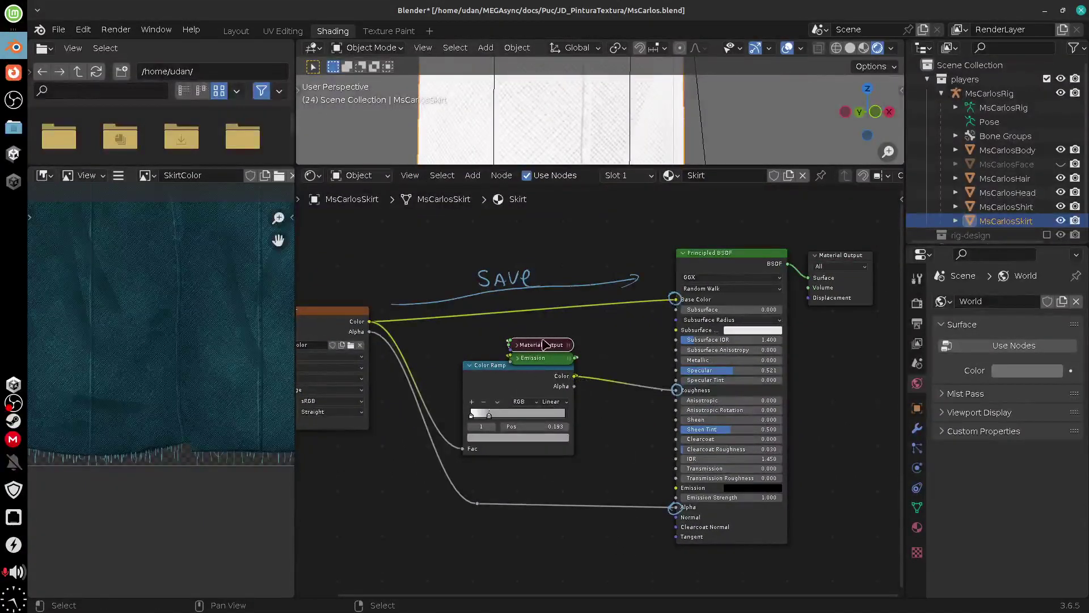
{"action": "mouse_move", "coordinate": [571, 373]}
{"action": "left_mouse_down"}
{"action": "mouse_move", "coordinate": [537, 320]}
{"action": "mouse_move", "coordinate": [525, 378]}
{"action": "mouse_move", "coordinate": [544, 378]}
{"action": "left_mouse_up"}
{"action": "mouse_move", "coordinate": [573, 333]}
{"action": "left_mouse_down", "text": "ctrl"}
{"action": "mouse_move", "coordinate": [502, 348]}
{"action": "mouse_move", "coordinate": [559, 338]}
{"action": "mouse_move", "coordinate": [556, 355]}
{"action": "mouse_move", "coordinate": [645, 354]}
{"action": "mouse_move", "coordinate": [559, 364]}
{"action": "left_mouse_up", "text": "ctrl"}
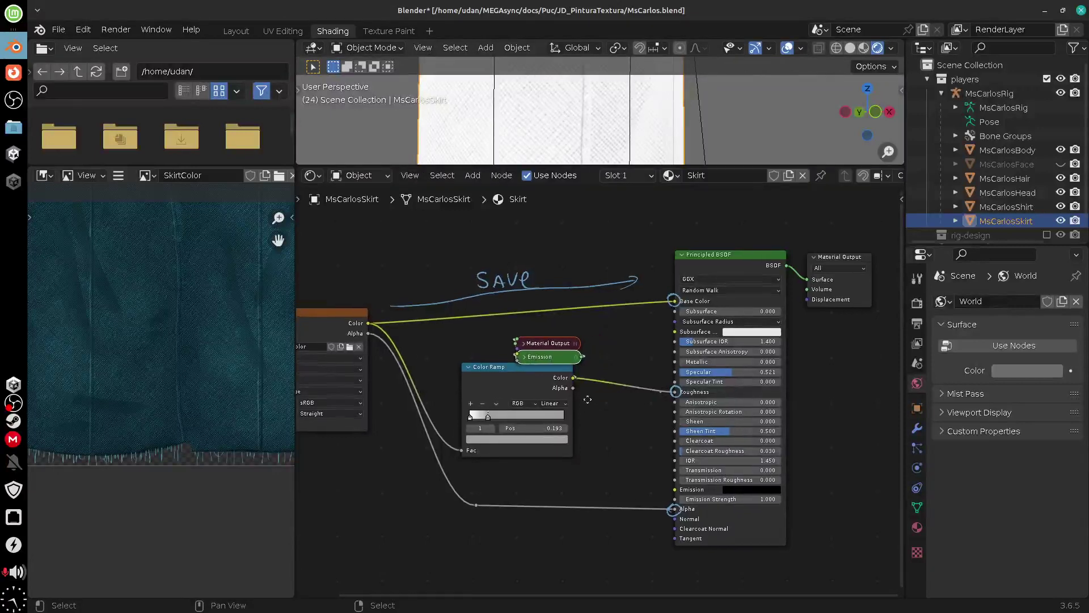
{"action": "scroll", "coordinate": [561, 400], "scroll_direction": "up", "scroll_amount": 5}
{"action": "middle_click_drag", "start_coordinate": [560, 438], "coordinate": [562, 495]}
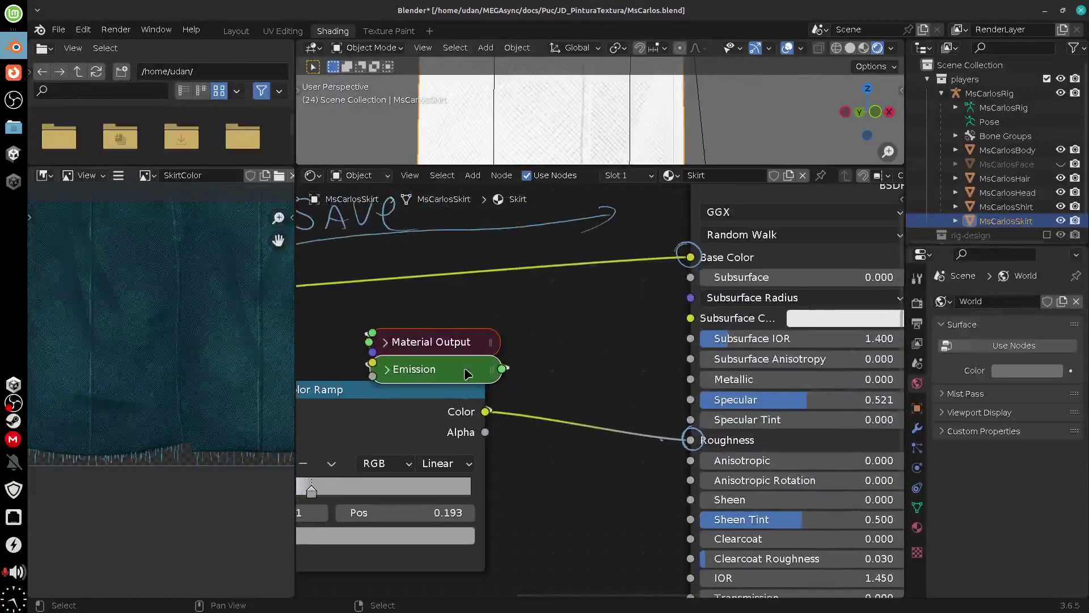
- Collapse the Color Ramp and spread Emission and the second Material Output to its right so their links show
{"action": "mouse_move", "coordinate": [476, 373]}
{"action": "left_mouse_down"}
{"action": "mouse_move", "coordinate": [606, 378]}
{"action": "mouse_move", "coordinate": [617, 364]}
{"action": "left_mouse_up"}
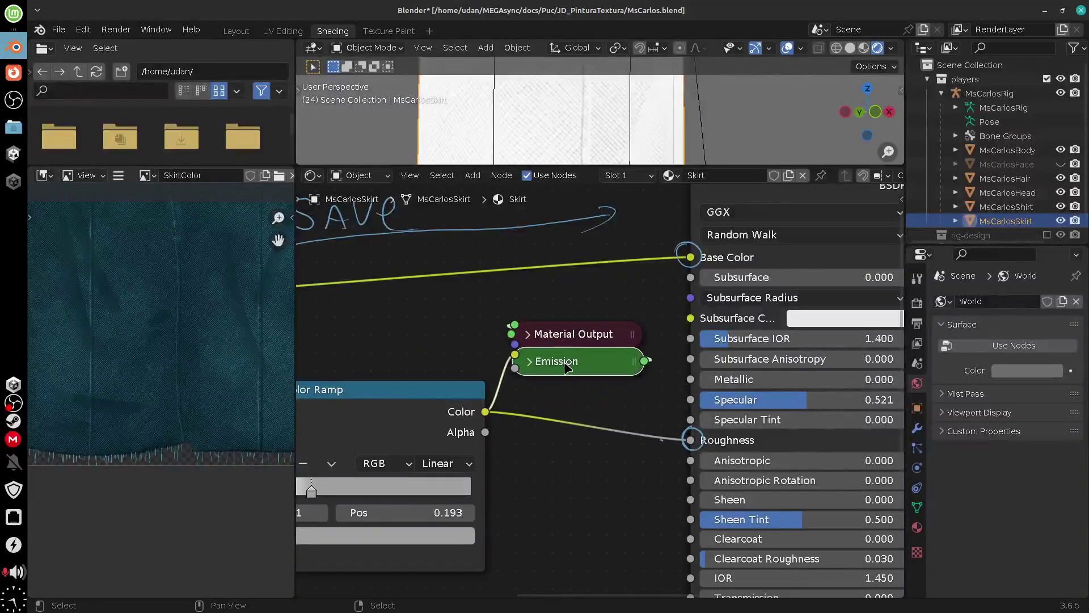
{"action": "left_click_drag", "start_coordinate": [564, 340], "coordinate": [655, 343]}
{"action": "middle_click_drag", "start_coordinate": [351, 391], "coordinate": [558, 372]}
{"action": "left_click_drag", "start_coordinate": [558, 372], "coordinate": [482, 429]}
{"action": "key", "text": "h"}
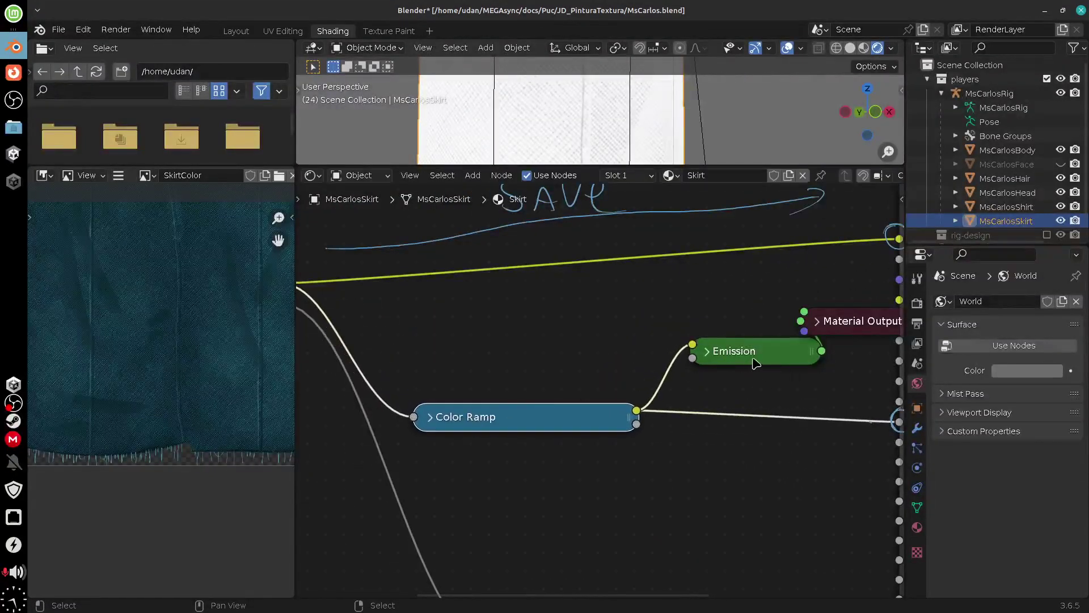
{"action": "left_click_drag", "start_coordinate": [757, 361], "coordinate": [732, 382]}
{"action": "middle_click_drag", "start_coordinate": [835, 343], "coordinate": [730, 355]}
{"action": "left_click_drag", "start_coordinate": [733, 344], "coordinate": [757, 388]}
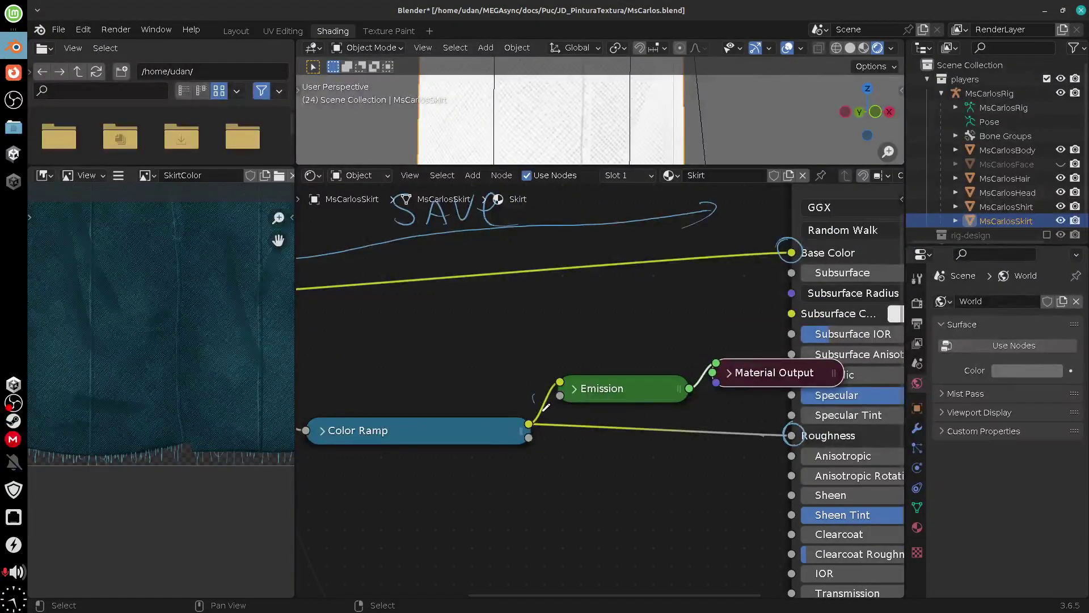
- Stack Emission and the second Material Output back onto the collapsed Color Ramp, and erase the temporary annotation marks around these nodes
{"action": "left_click_drag", "start_coordinate": [546, 406], "coordinate": [540, 392]}
{"action": "left_click", "coordinate": [650, 432]}
{"action": "right_click_drag", "start_coordinate": [540, 404], "coordinate": [547, 395]}
{"action": "left_click_drag", "start_coordinate": [619, 389], "coordinate": [477, 404]}
{"action": "mouse_move", "coordinate": [775, 372]}
{"action": "left_mouse_down"}
{"action": "mouse_move", "coordinate": [538, 356]}
{"action": "mouse_move", "coordinate": [482, 378]}
{"action": "mouse_move", "coordinate": [524, 361]}
{"action": "left_mouse_up"}
{"action": "left_click_drag", "start_coordinate": [632, 379], "coordinate": [646, 406]}
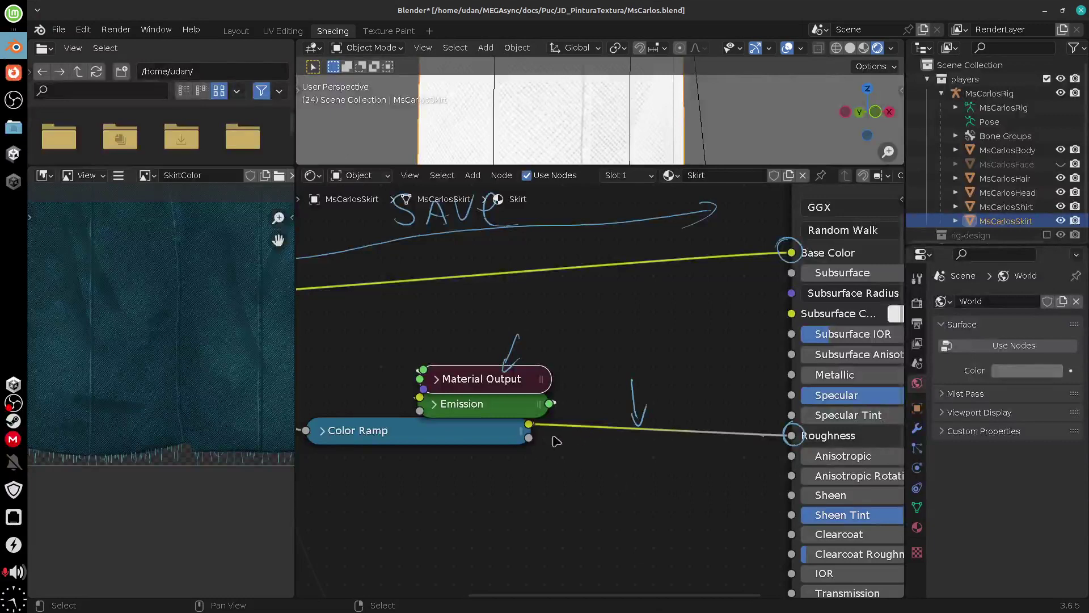
{"action": "mouse_move", "coordinate": [642, 444]}
{"action": "right_mouse_down"}
{"action": "mouse_move", "coordinate": [631, 384]}
{"action": "mouse_move", "coordinate": [492, 380]}
{"action": "mouse_move", "coordinate": [491, 399]}
{"action": "right_mouse_up"}
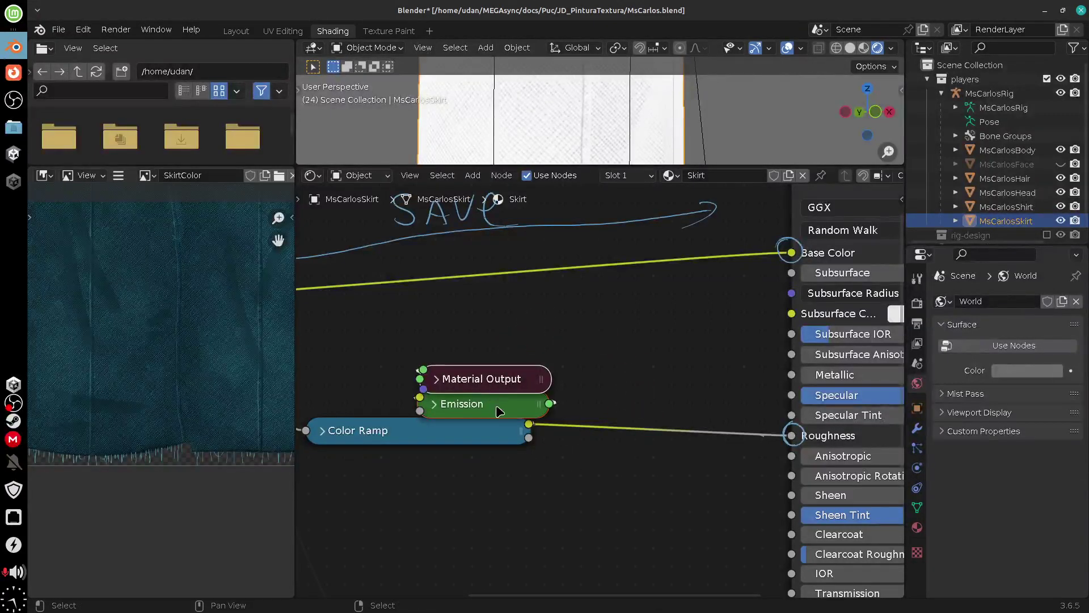
{"action": "left_click_drag", "start_coordinate": [498, 409], "coordinate": [481, 409]}
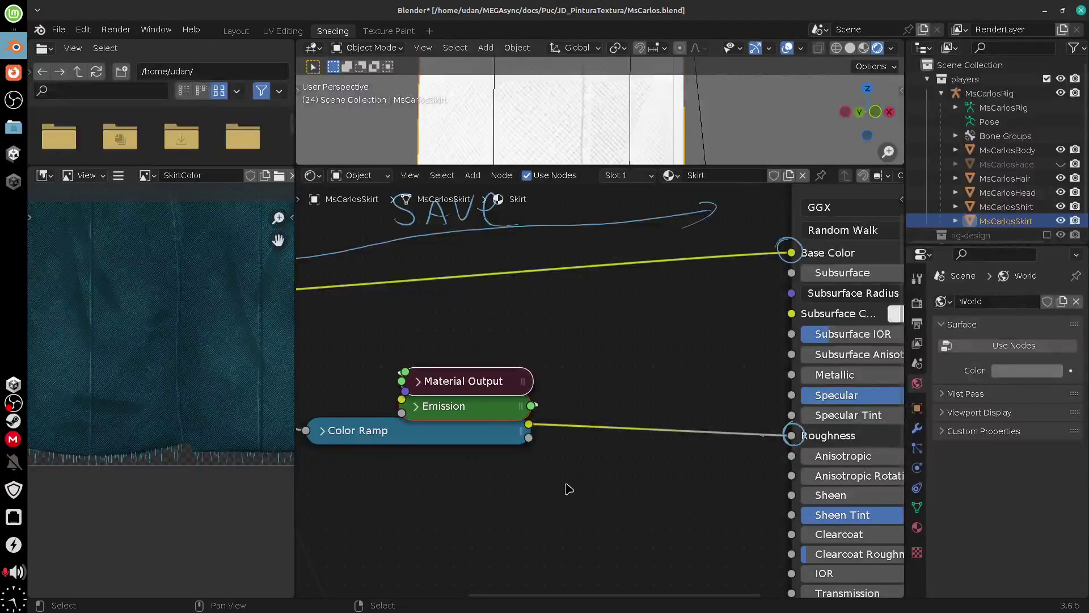
- Annotate "Bake render" with "Cycles" beneath it beside the Principled BSDF, and draw an arrow from it toward the render properties
{"action": "middle_click_drag", "start_coordinate": [681, 496], "coordinate": [603, 488]}
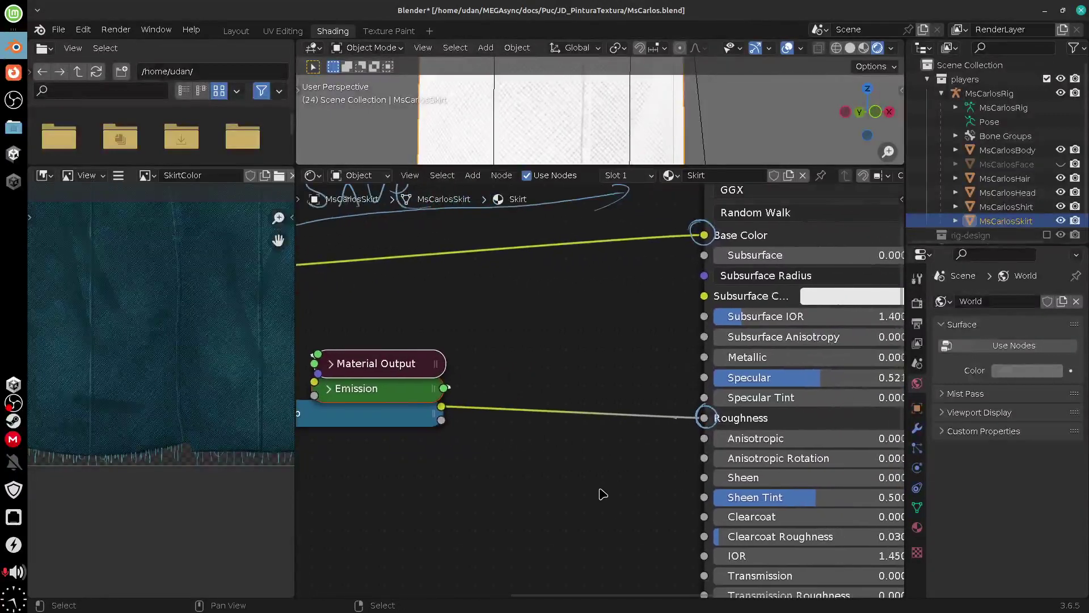
{"action": "scroll", "coordinate": [592, 502], "scroll_direction": "down", "scroll_amount": 5}
{"action": "scroll", "coordinate": [725, 496], "scroll_direction": "up", "scroll_amount": 1}
{"action": "middle_click_drag", "start_coordinate": [725, 496], "coordinate": [666, 459]}
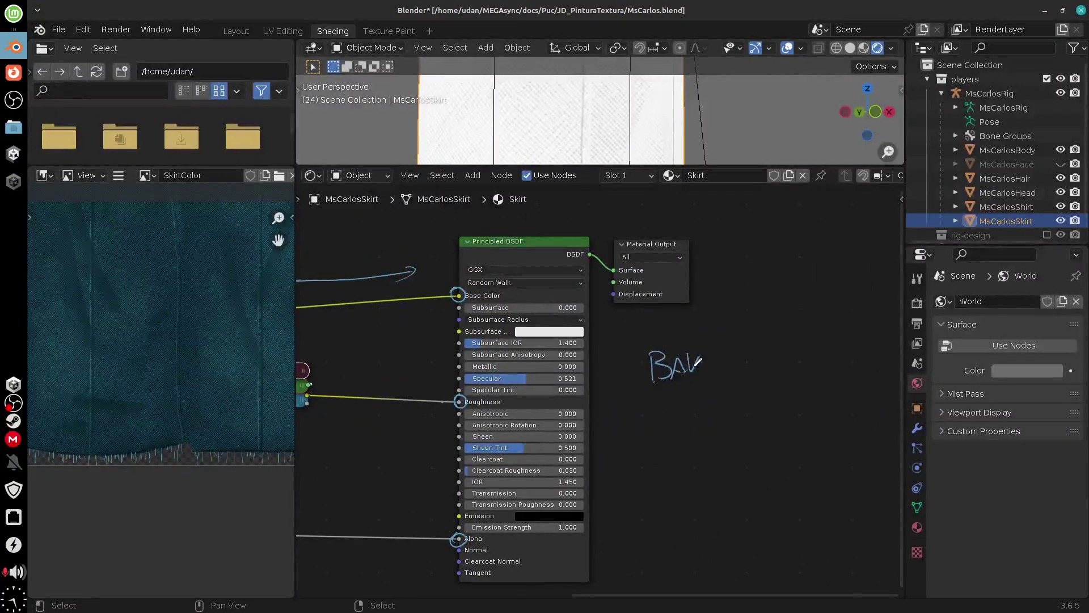
{"action": "left_click_drag", "start_coordinate": [697, 360], "coordinate": [701, 375]}
{"action": "left_click_drag", "start_coordinate": [705, 368], "coordinate": [726, 373]}
{"action": "left_click_drag", "start_coordinate": [796, 361], "coordinate": [803, 368]}
{"action": "mouse_move", "coordinate": [808, 358]}
{"action": "left_mouse_down"}
{"action": "mouse_move", "coordinate": [808, 369]}
{"action": "mouse_move", "coordinate": [857, 361]}
{"action": "left_mouse_up"}
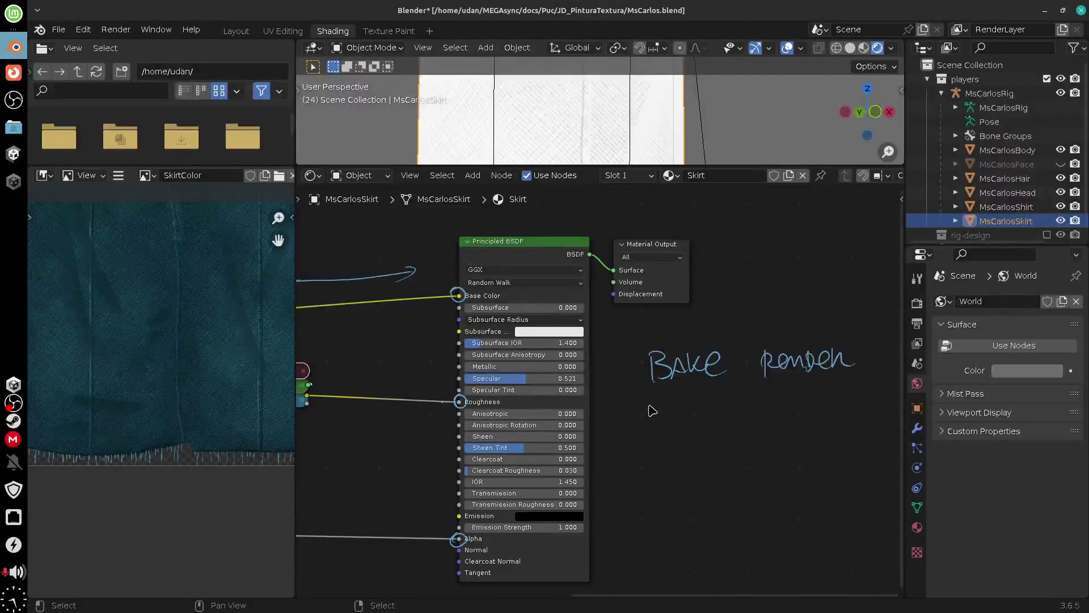
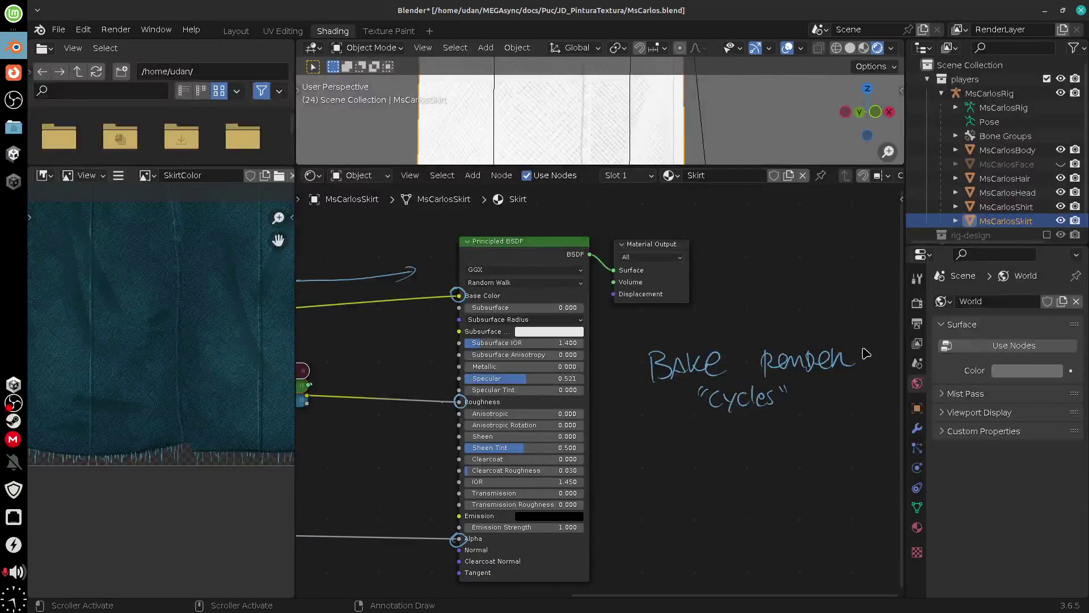
{"action": "mouse_move", "coordinate": [705, 343]}
{"action": "left_mouse_down"}
{"action": "mouse_move", "coordinate": [817, 301]}
{"action": "mouse_move", "coordinate": [888, 303]}
{"action": "mouse_move", "coordinate": [881, 311]}
{"action": "left_mouse_up"}
- Set the scene's render engine to Cycles and widen the properties editor slightly
{"action": "left_click", "coordinate": [917, 304]}
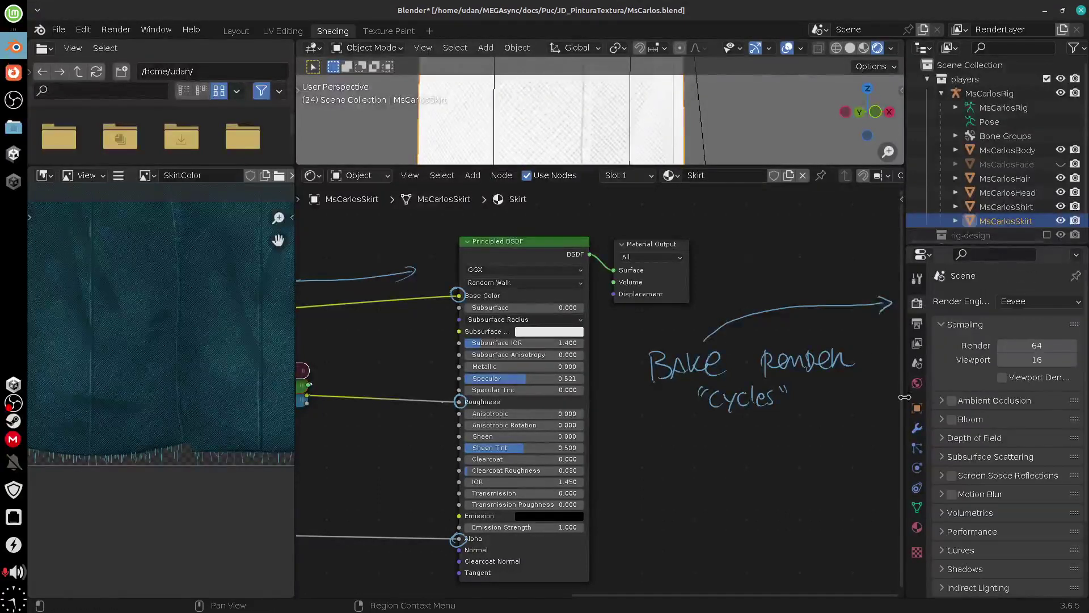
{"action": "left_click", "coordinate": [1027, 301]}
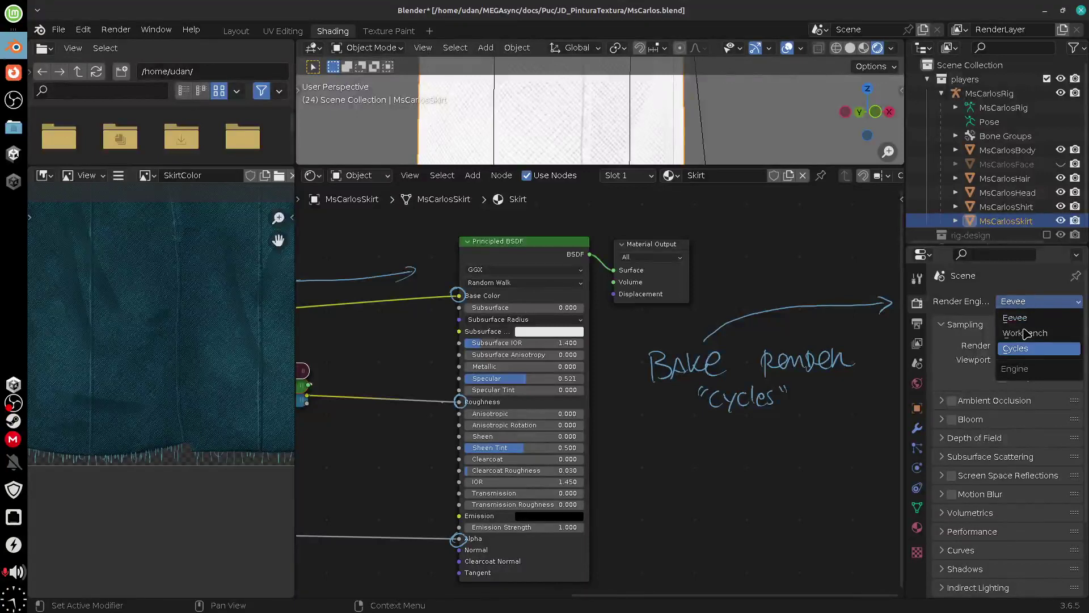
{"action": "left_click", "coordinate": [1021, 348]}
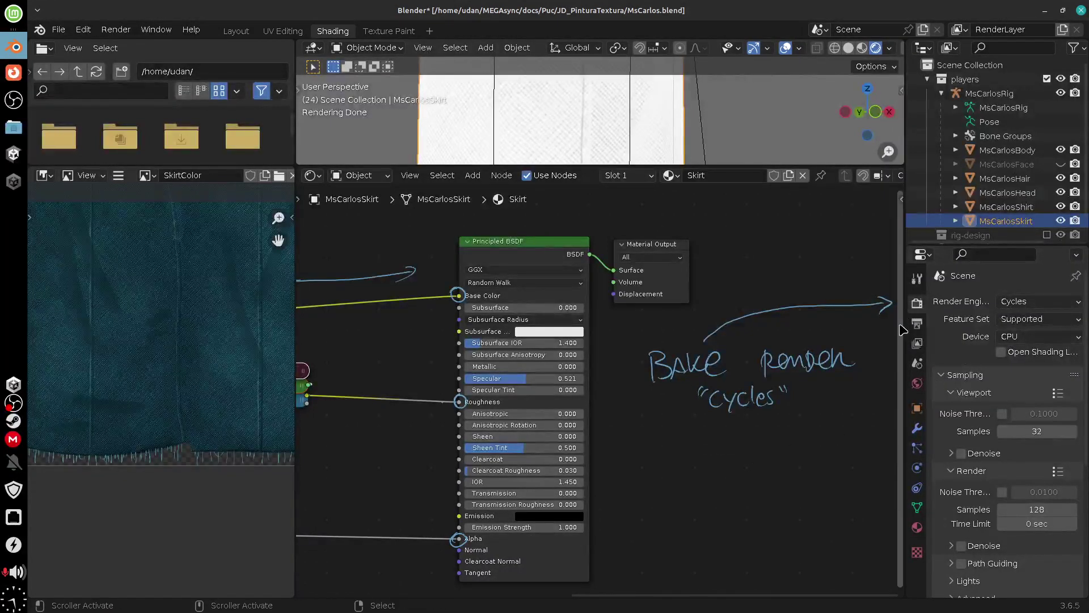
{"action": "left_click_drag", "start_coordinate": [903, 323], "coordinate": [886, 323]}
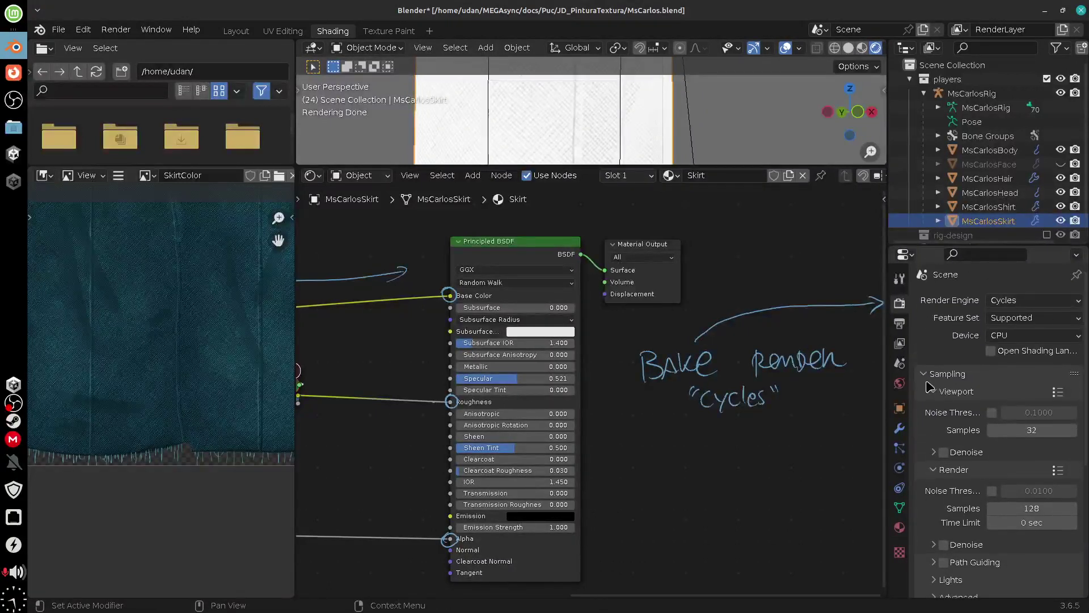
- Collapse the Sampling settings, move the Bake section above them, and expand it with more room for its options
{"action": "left_click", "coordinate": [946, 375]}
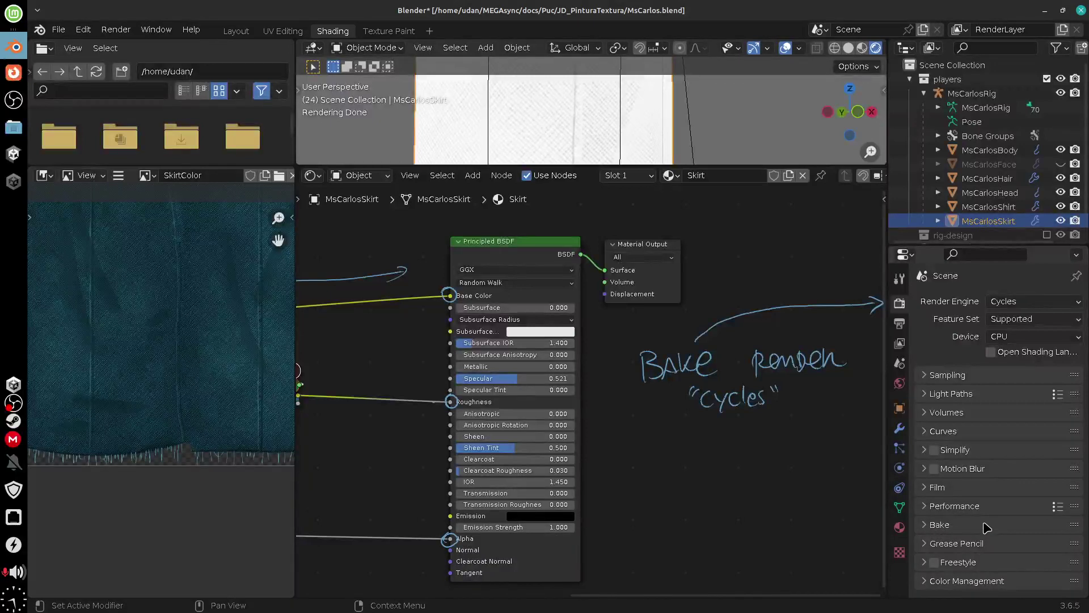
{"action": "middle_click_drag", "start_coordinate": [987, 528], "coordinate": [1083, 543], "text": "ctrl"}
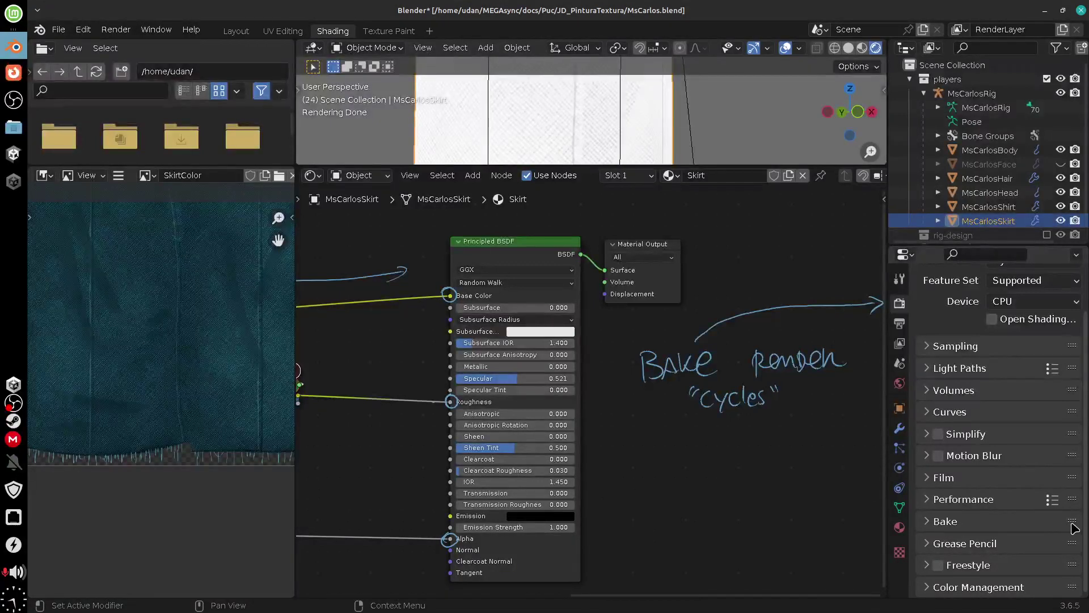
{"action": "left_click_drag", "start_coordinate": [1072, 523], "coordinate": [1072, 339]}
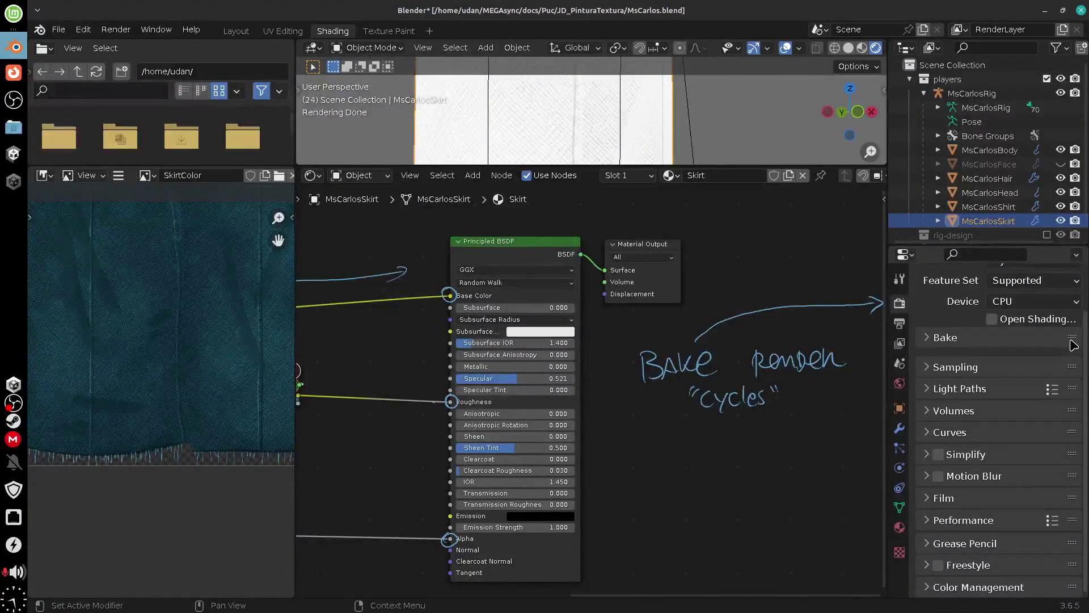
{"action": "left_click", "coordinate": [926, 347]}
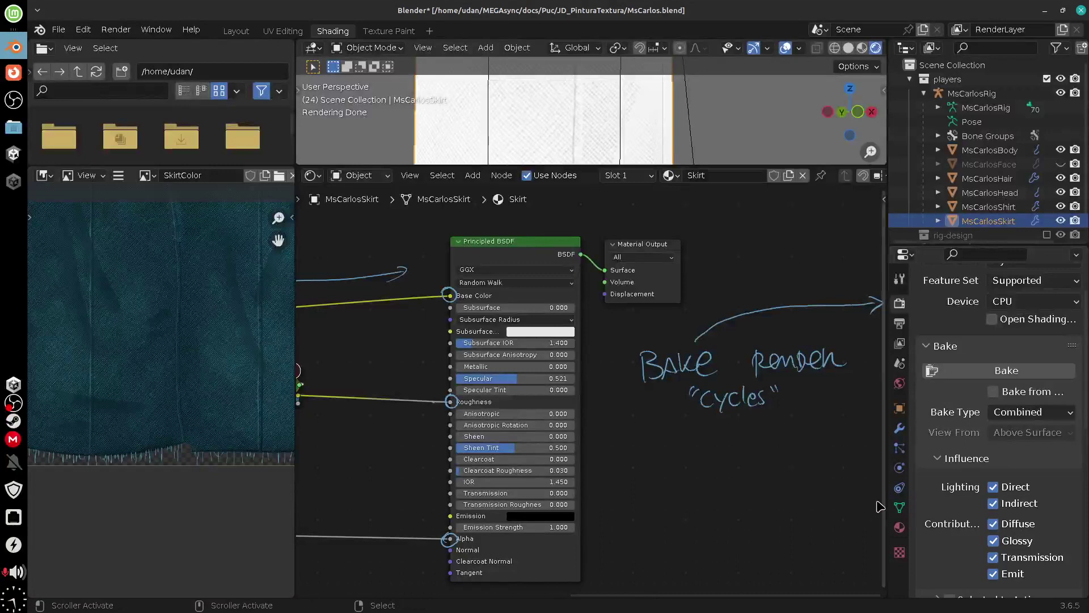
{"action": "mouse_move", "coordinate": [884, 506]}
{"action": "left_mouse_down"}
{"action": "mouse_move", "coordinate": [856, 508]}
{"action": "mouse_move", "coordinate": [870, 509]}
{"action": "left_mouse_up"}
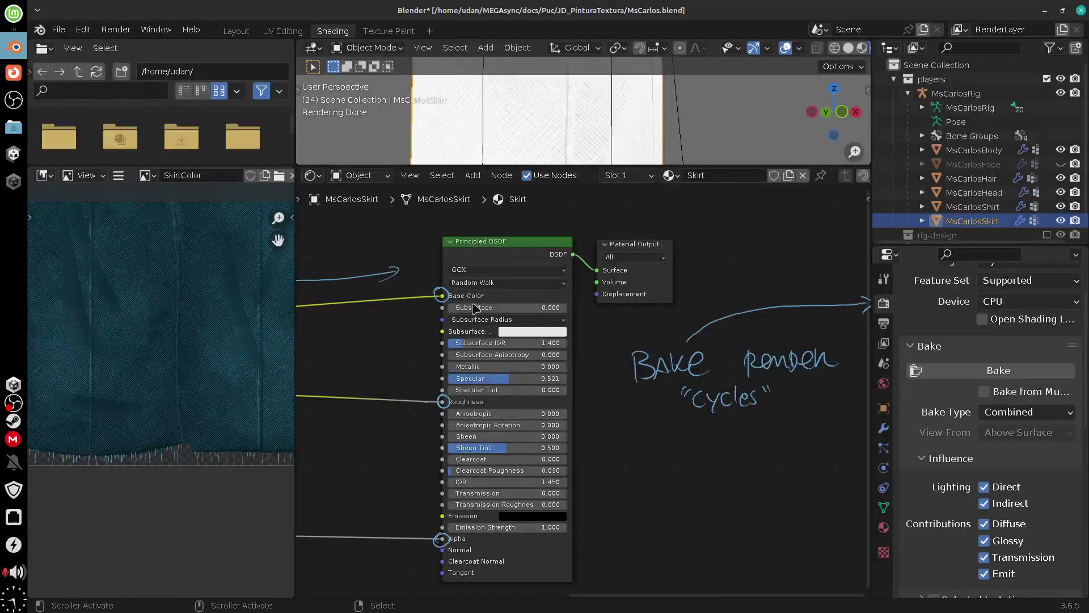
- Make the Principled BSDF's Material Output active and set the bake type to Roughness
{"action": "left_click", "coordinate": [636, 248]}
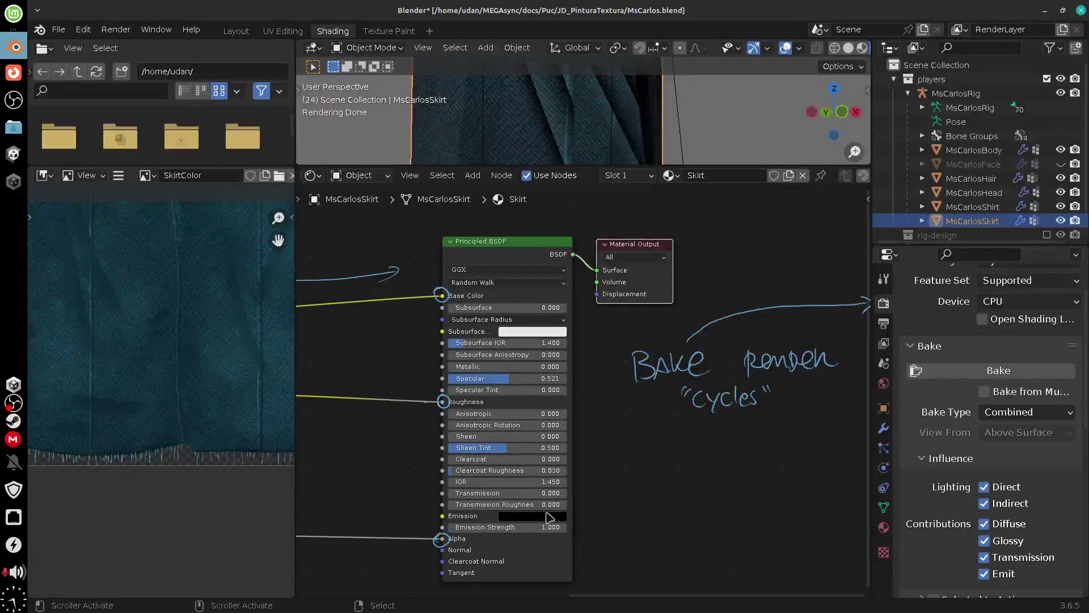
{"action": "middle_click_drag", "start_coordinate": [638, 157], "coordinate": [628, 186]}
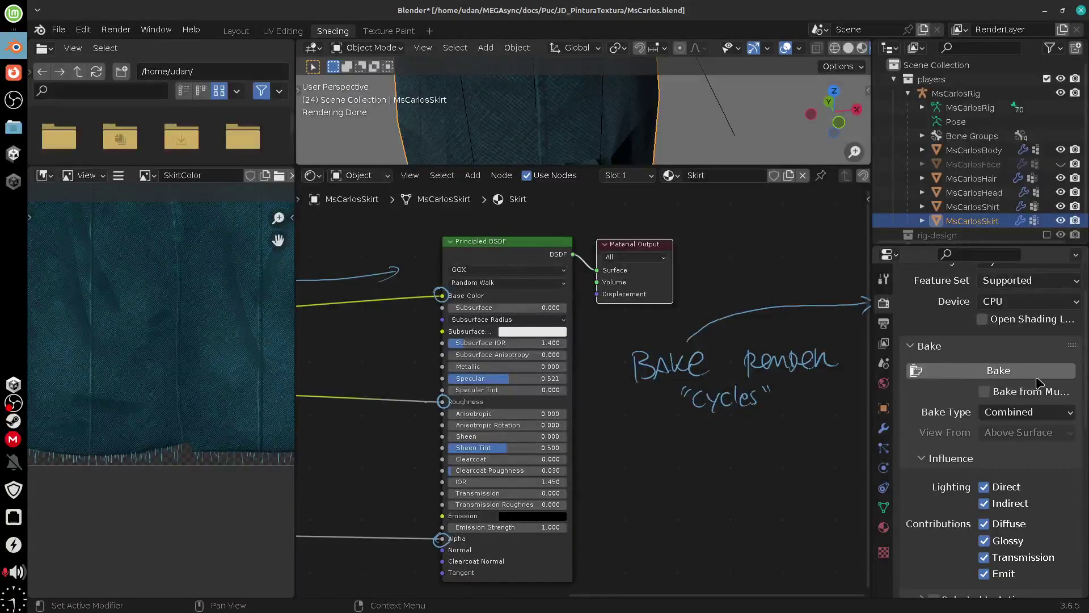
{"action": "left_click", "coordinate": [1018, 419]}
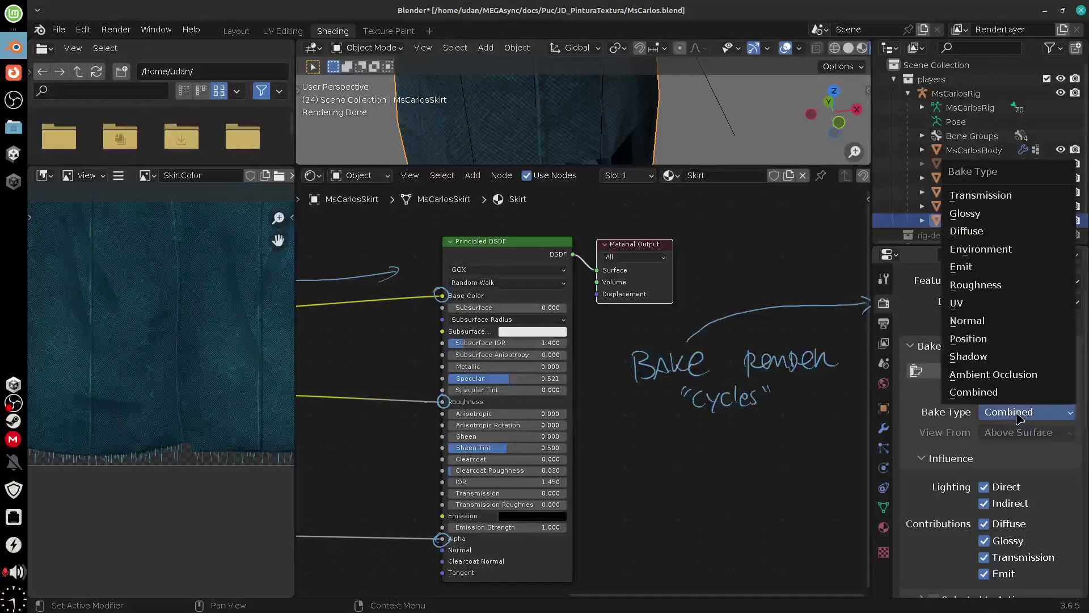
{"action": "left_click", "coordinate": [992, 290]}
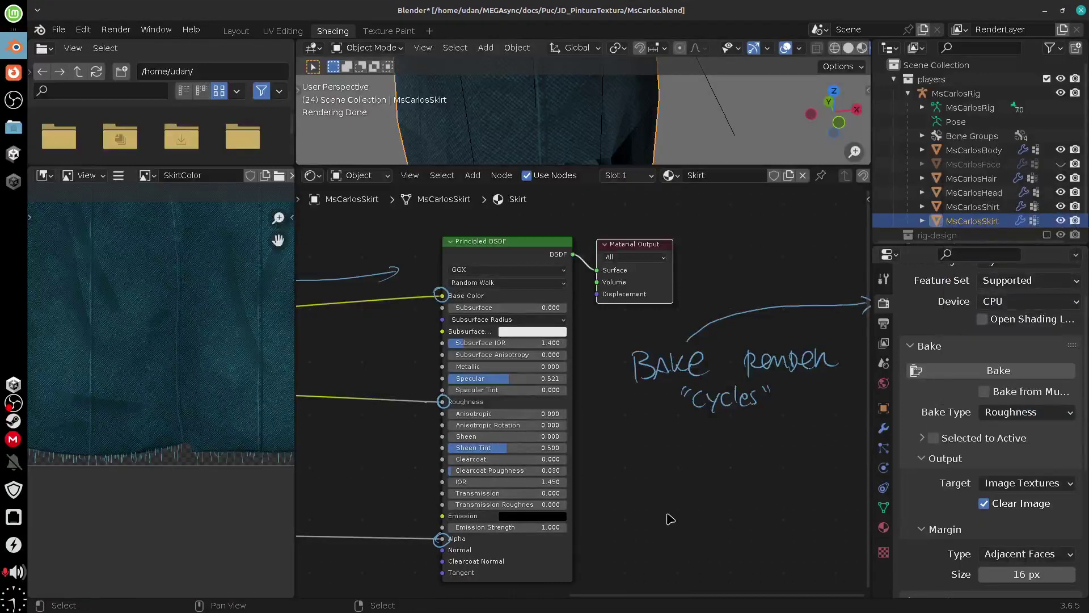
- Draw an annotation arrow from the Principled BSDF's Roughness input to the empty area beside the node and write "imagen!" there
{"action": "scroll", "coordinate": [705, 499], "scroll_direction": "left", "scroll_amount": 5, "text": "ctrl"}
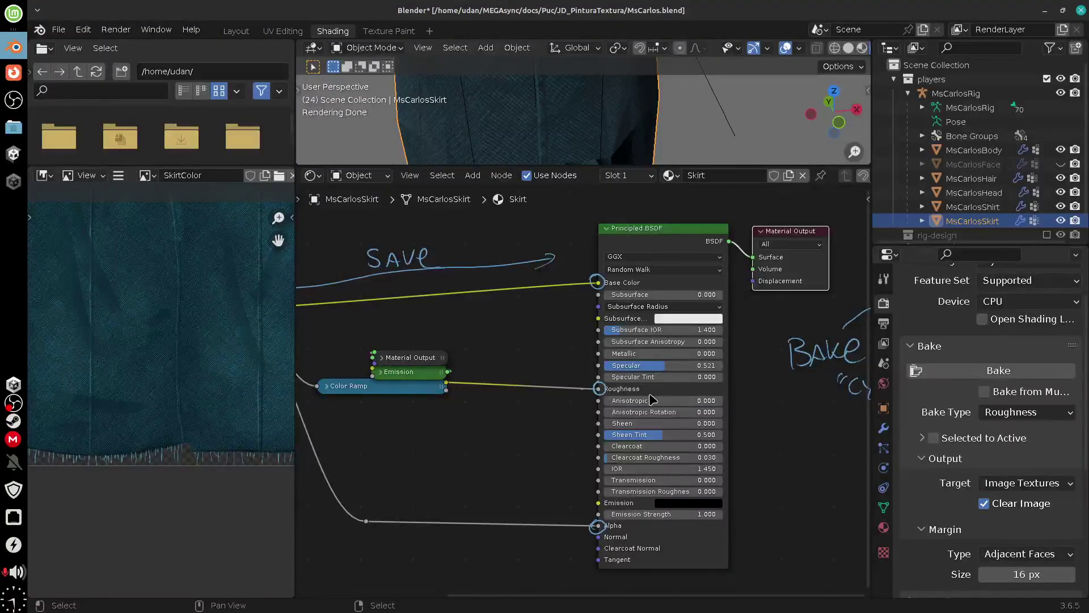
{"action": "scroll", "coordinate": [652, 400], "scroll_direction": "up", "scroll_amount": 4}
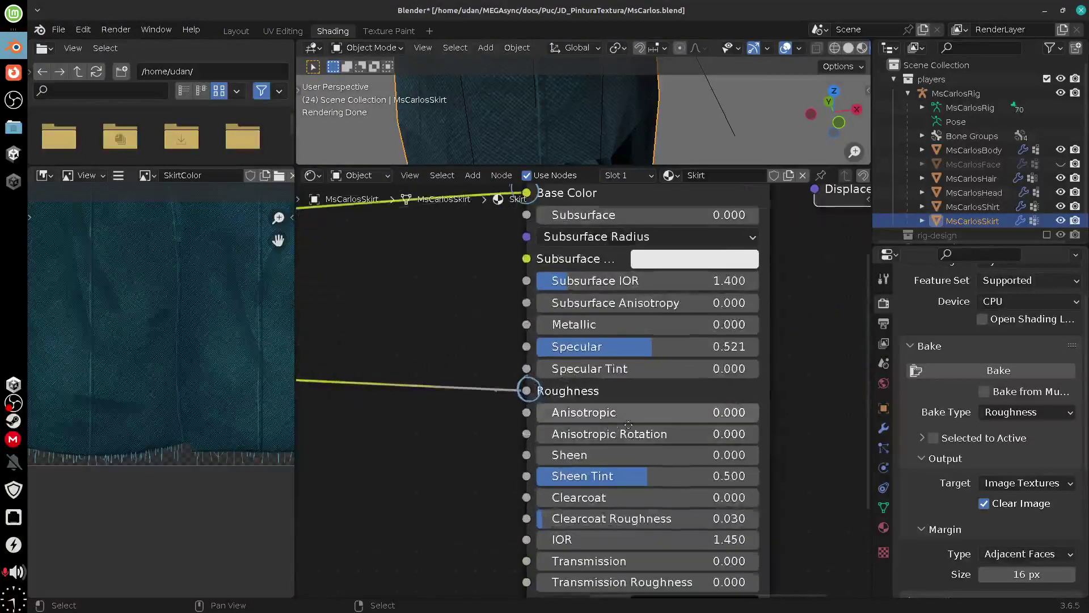
{"action": "mouse_move", "coordinate": [627, 425]}
{"action": "middle_mouse_down"}
{"action": "mouse_move", "coordinate": [793, 484]}
{"action": "mouse_move", "coordinate": [817, 448]}
{"action": "mouse_move", "coordinate": [601, 419]}
{"action": "mouse_move", "coordinate": [638, 435]}
{"action": "middle_mouse_up"}
{"action": "scroll", "coordinate": [817, 448], "scroll_direction": "up", "scroll_amount": 1}
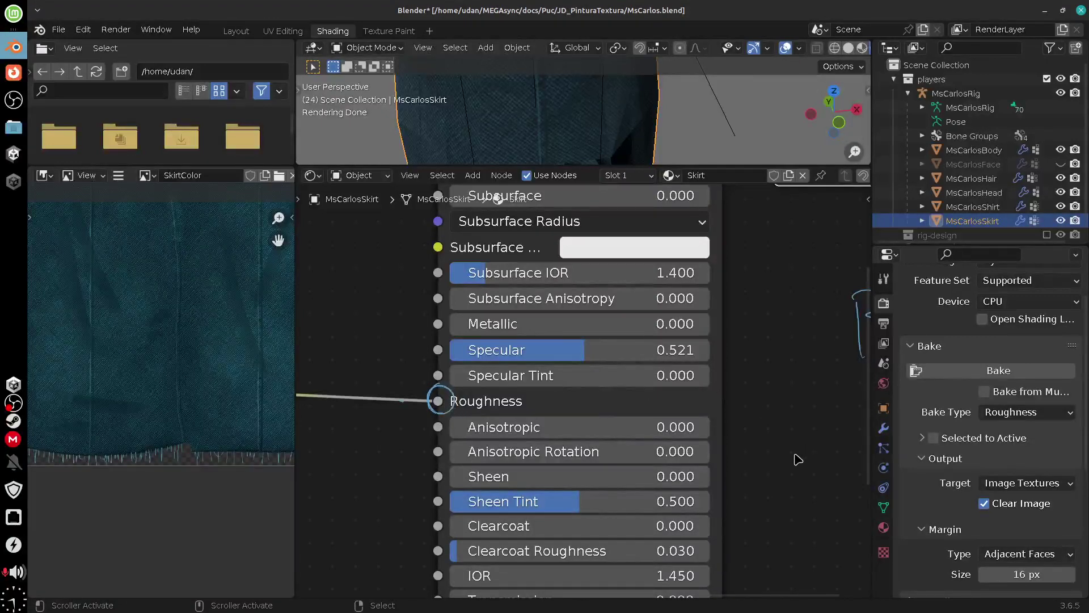
{"action": "middle_click_drag", "start_coordinate": [748, 422], "coordinate": [506, 381]}
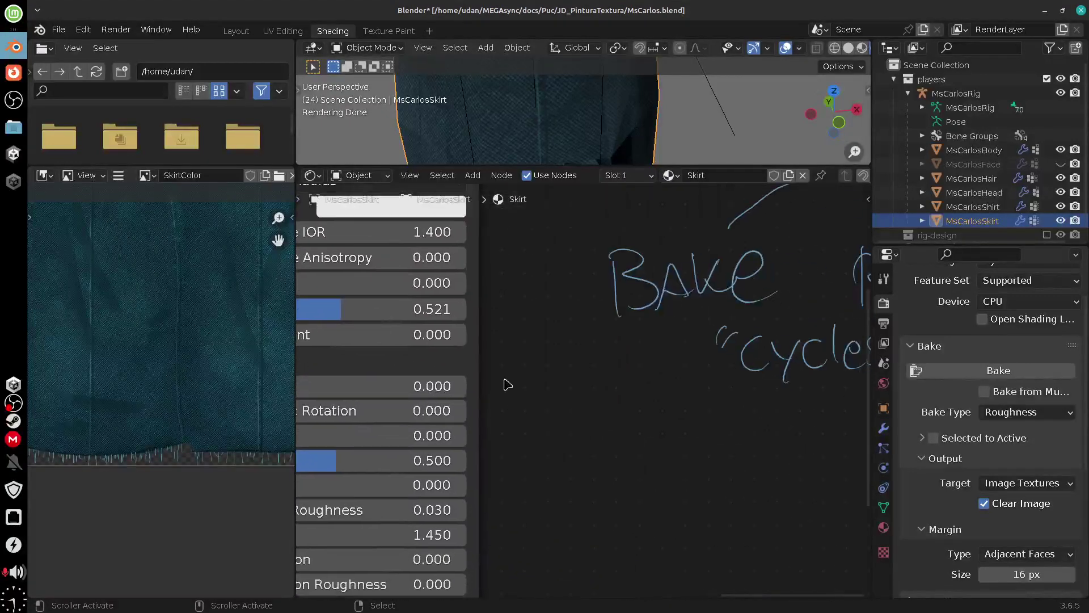
{"action": "middle_click_drag", "start_coordinate": [436, 374], "coordinate": [637, 389]}
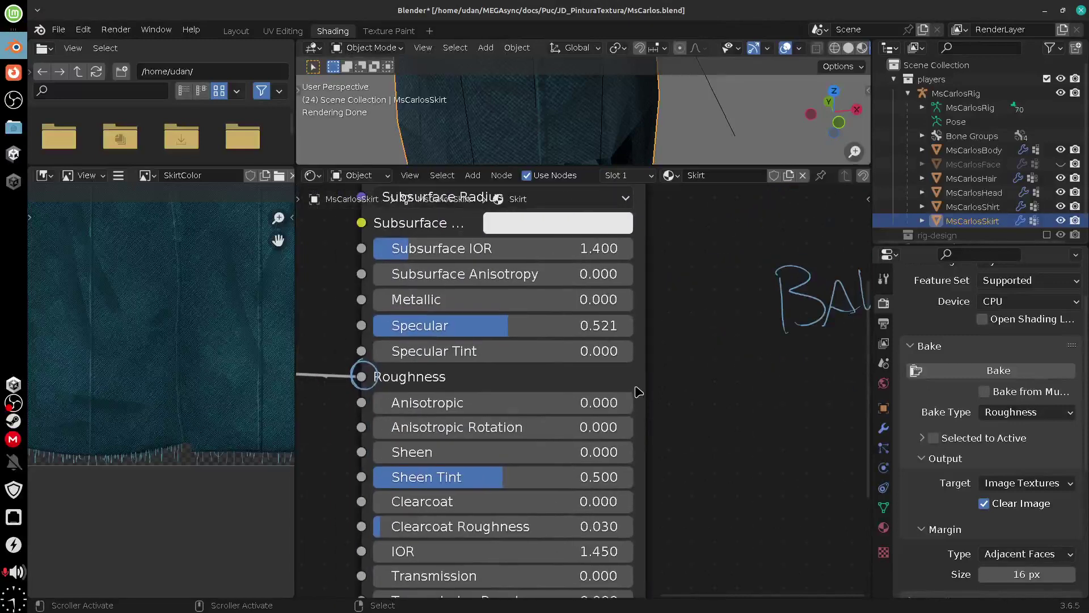
{"action": "scroll", "coordinate": [638, 391], "scroll_direction": "down", "scroll_amount": 2}
{"action": "middle_click_drag", "start_coordinate": [640, 442], "coordinate": [462, 431]}
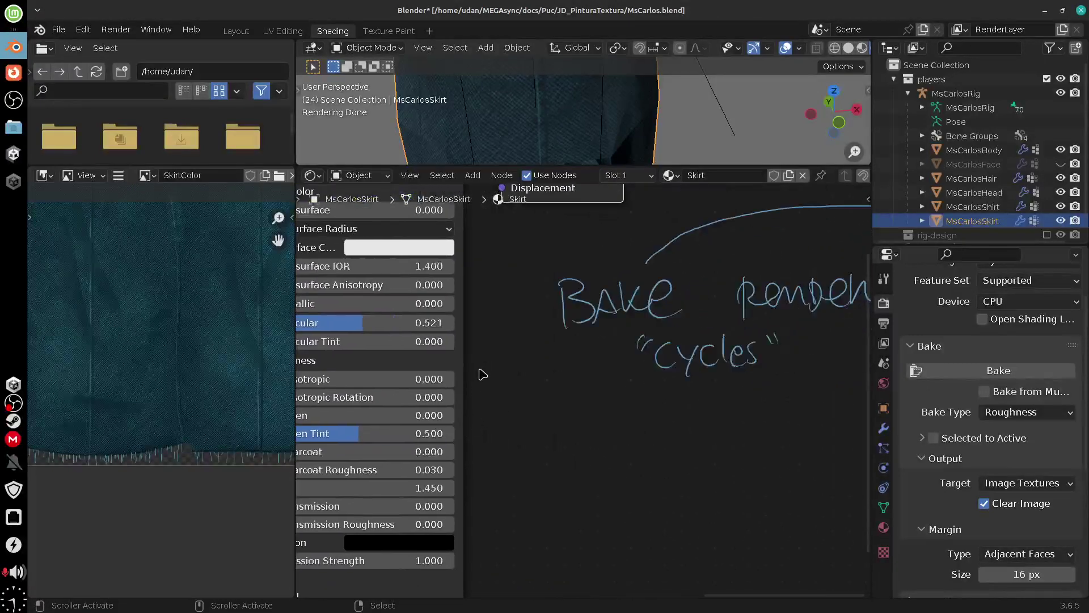
{"action": "left_click_drag", "start_coordinate": [443, 361], "coordinate": [573, 487]}
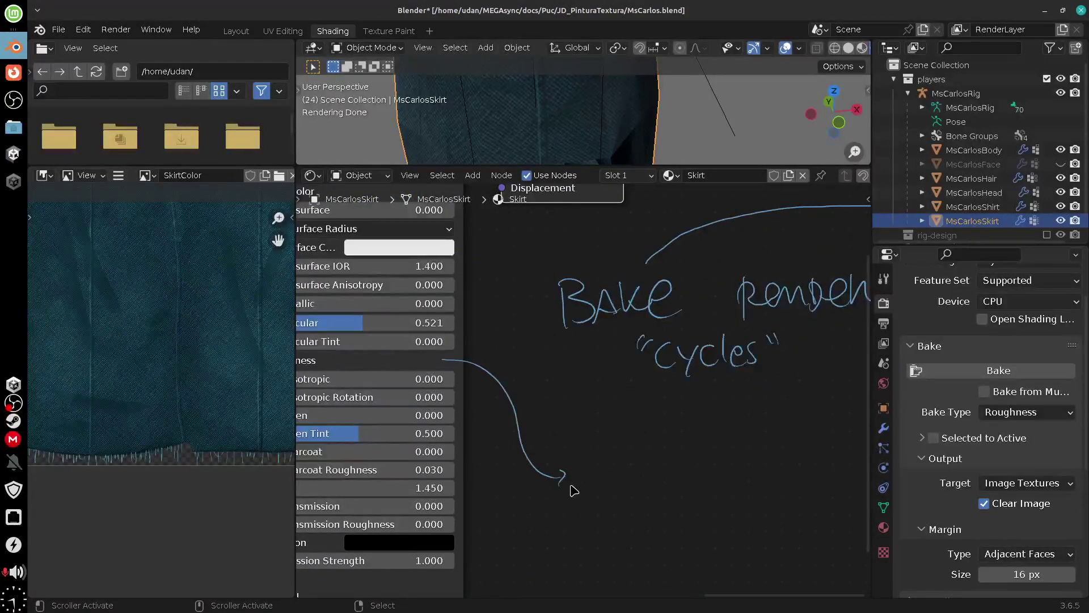
{"action": "left_click_drag", "start_coordinate": [728, 471], "coordinate": [818, 487]}
{"action": "left_click", "coordinate": [815, 497]}
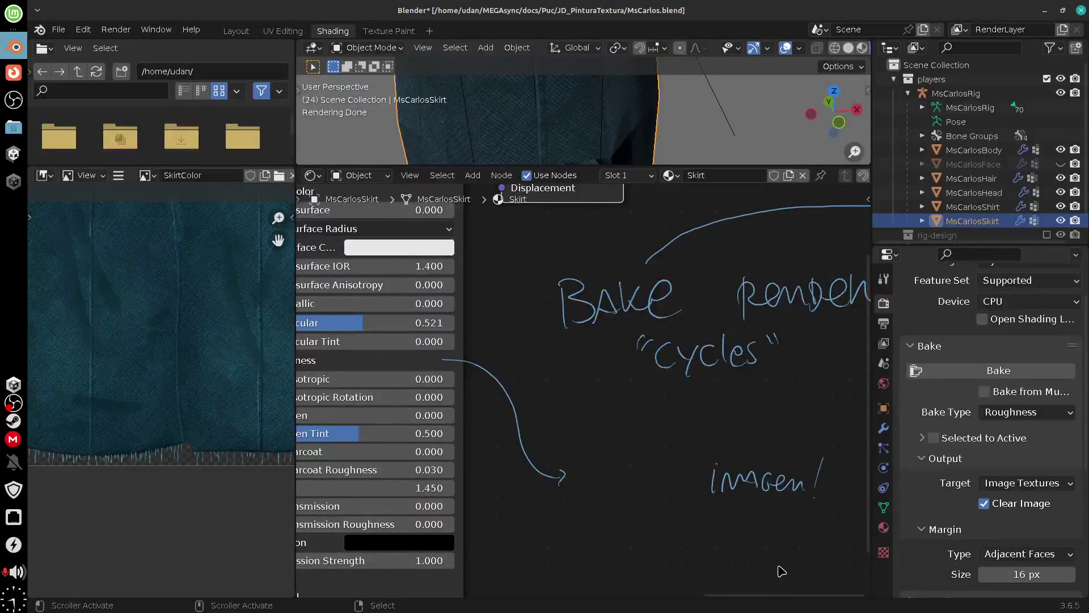
- Erase the "imagen!" annotation and add a UV Map node set to UVMap just below the arrow's end
{"action": "mouse_move", "coordinate": [731, 482]}
{"action": "right_mouse_down"}
{"action": "mouse_move", "coordinate": [829, 461]}
{"action": "mouse_move", "coordinate": [778, 465]}
{"action": "right_mouse_up"}
{"action": "middle_click_drag", "start_coordinate": [785, 495], "coordinate": [686, 480]}
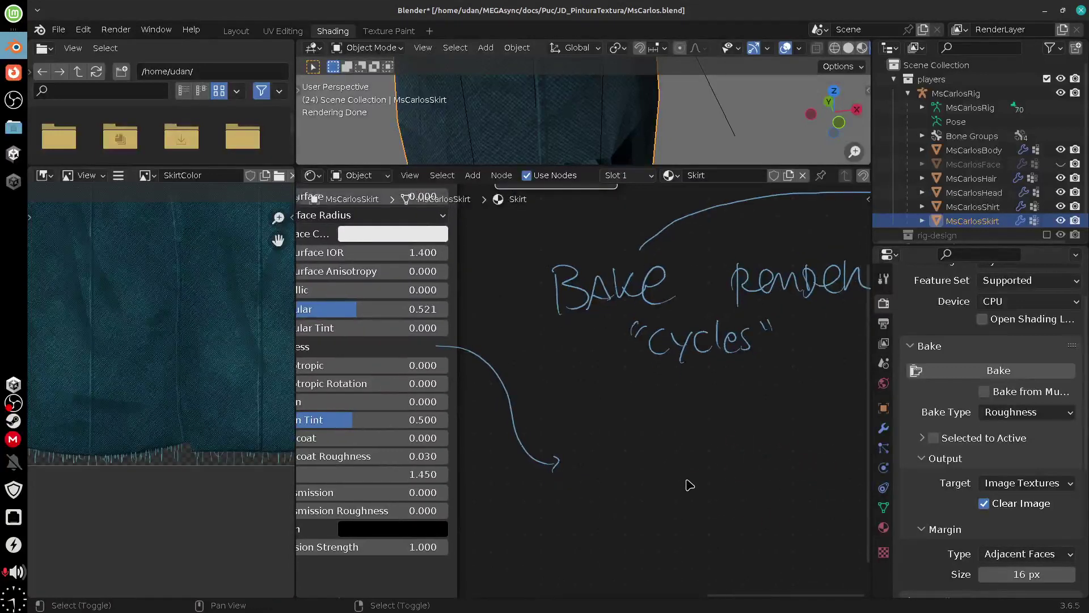
{"action": "key", "text": "shift+a"}
{"action": "mouse_move", "coordinate": [682, 483]}
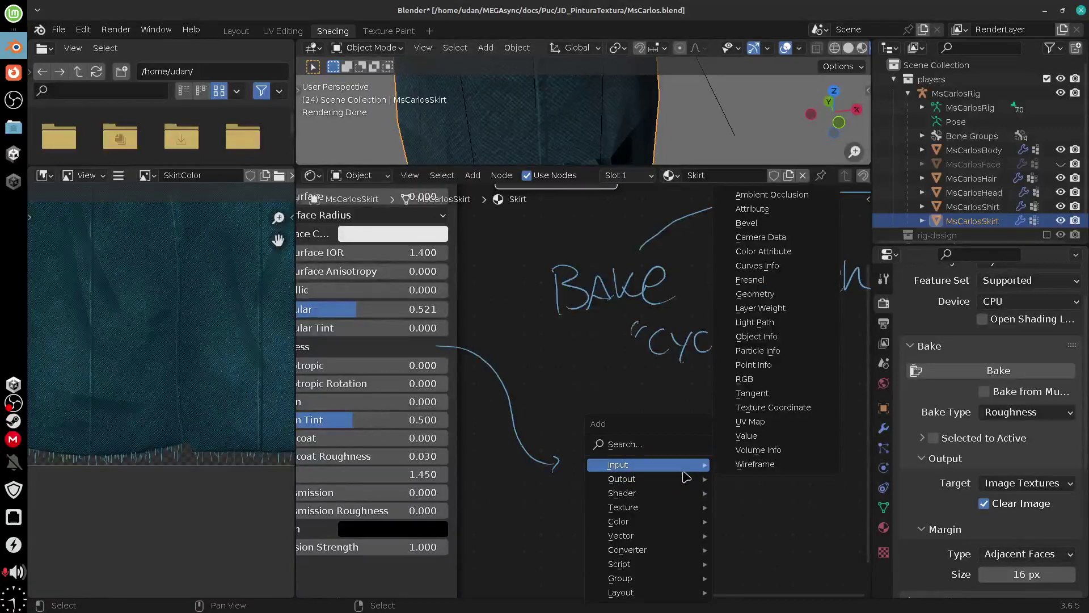
{"action": "left_click", "coordinate": [749, 422]}
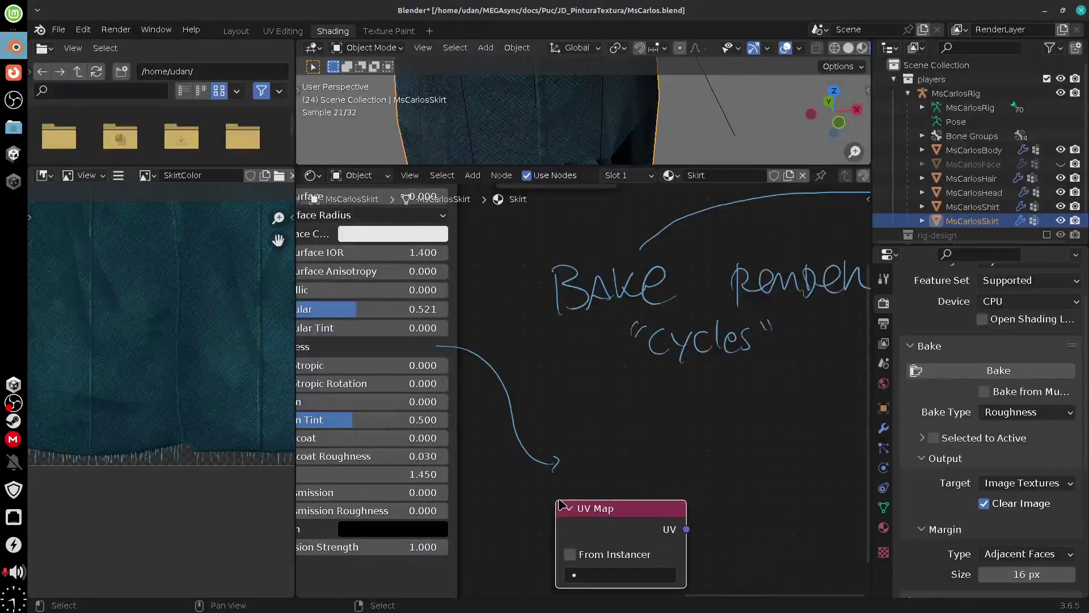
{"action": "left_click", "coordinate": [561, 503]}
{"action": "left_click", "coordinate": [601, 575]}
{"action": "left_click", "coordinate": [612, 401]}
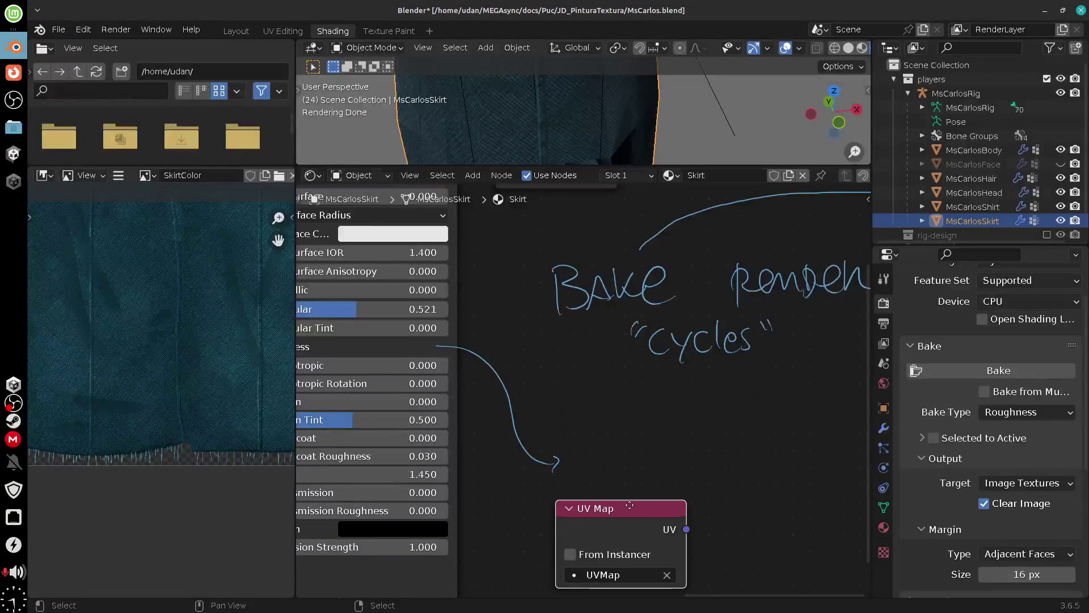
{"action": "left_click_drag", "start_coordinate": [629, 505], "coordinate": [569, 498]}
- Add an Image Texture node beside the UV Map node and connect the UV output to its Vector input
{"action": "key", "text": "shift+a"}
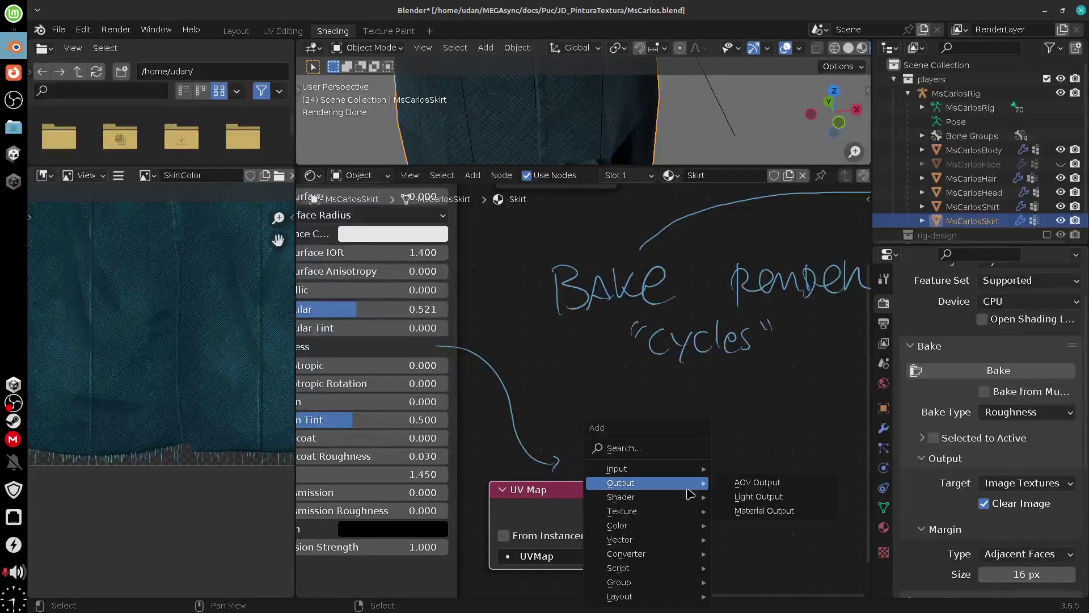
{"action": "mouse_move", "coordinate": [683, 512]}
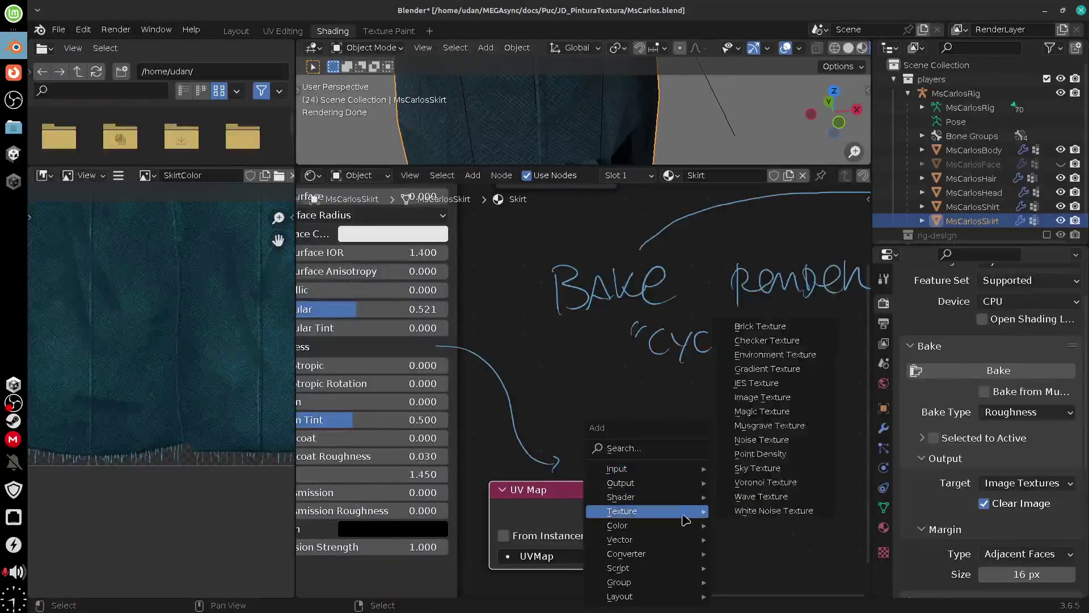
{"action": "left_click", "coordinate": [797, 397]}
{"action": "left_click", "coordinate": [681, 410]}
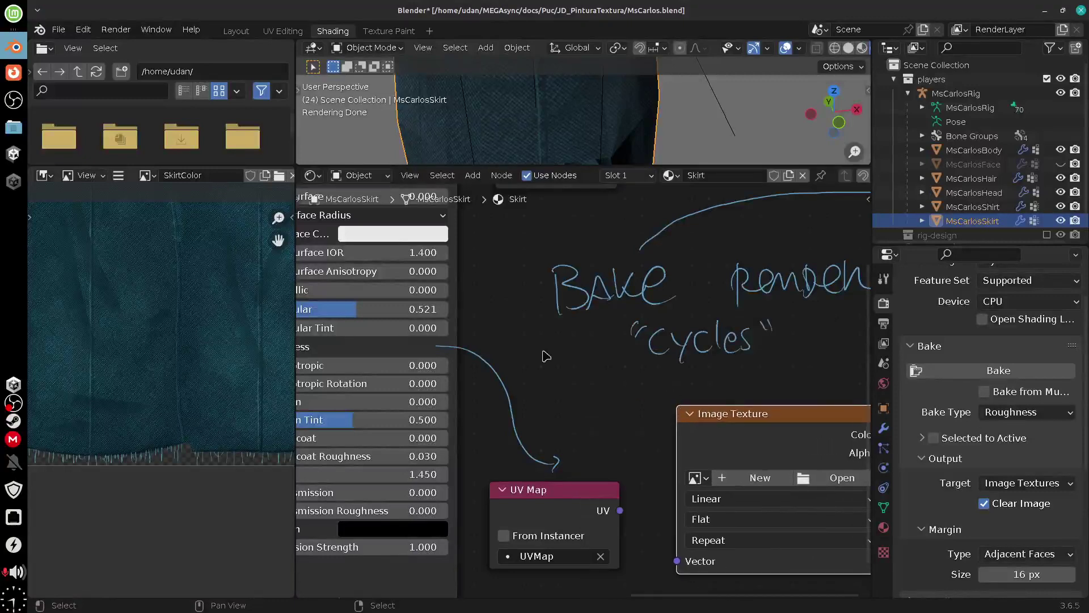
{"action": "left_click", "coordinate": [472, 175]}
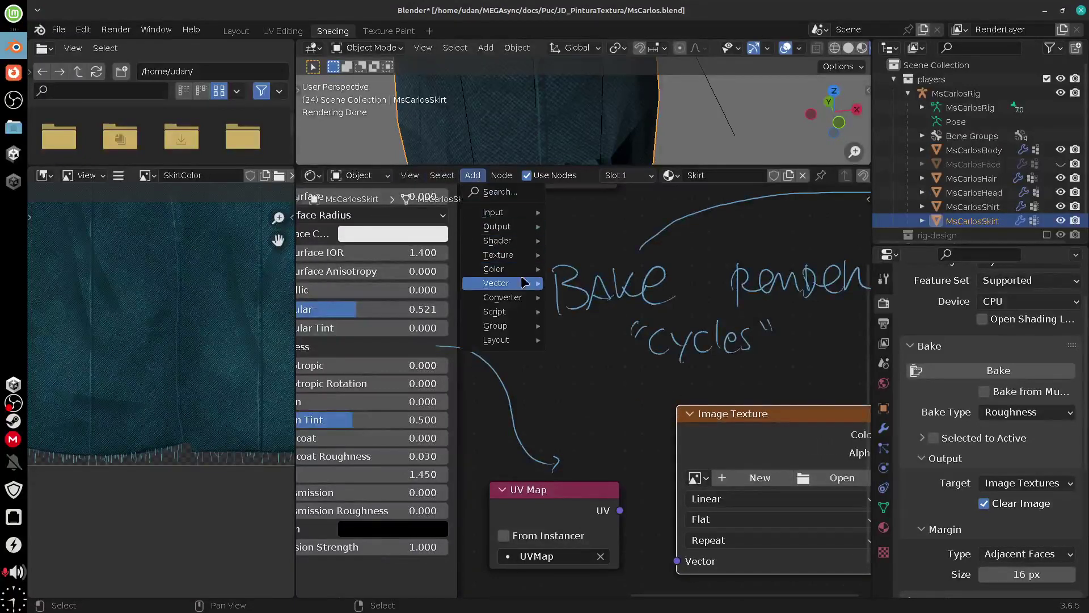
{"action": "mouse_move", "coordinate": [498, 254]}
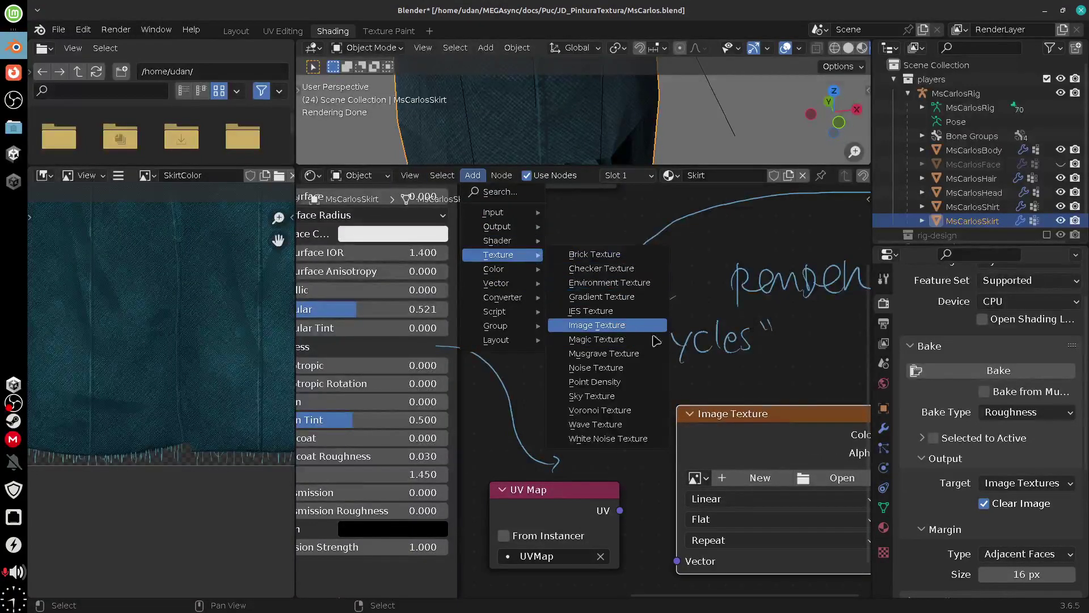
{"action": "left_click_drag", "start_coordinate": [619, 511], "coordinate": [678, 546]}
- Erase the annotation arrow from the Roughness input and redraw it to end at the Image Texture node
{"action": "scroll", "coordinate": [703, 475], "scroll_direction": "right", "scroll_amount": 4}
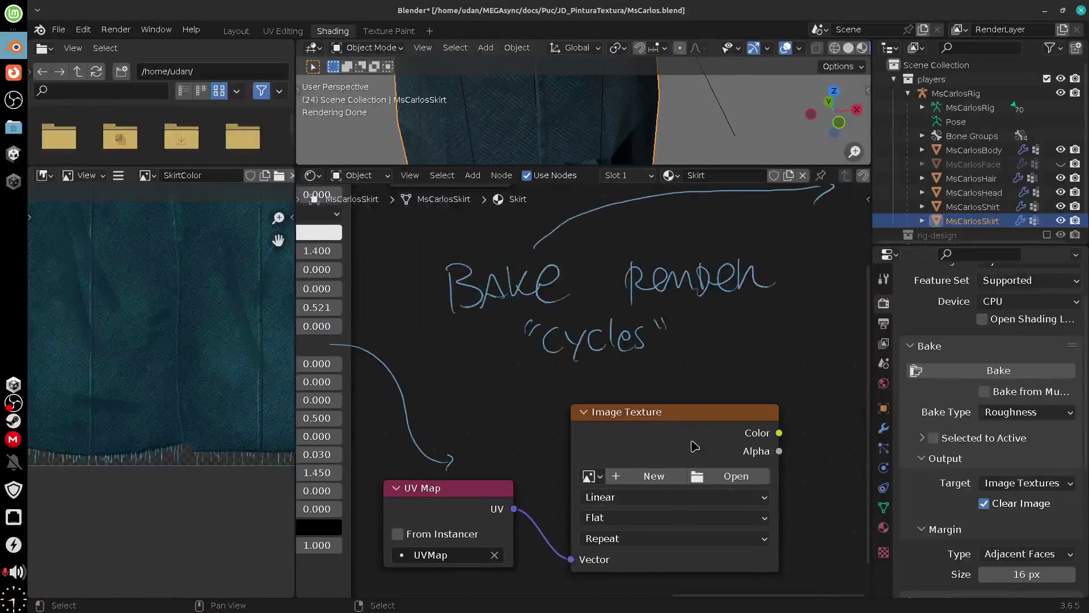
{"action": "scroll", "coordinate": [692, 445], "scroll_direction": "left", "scroll_amount": 1}
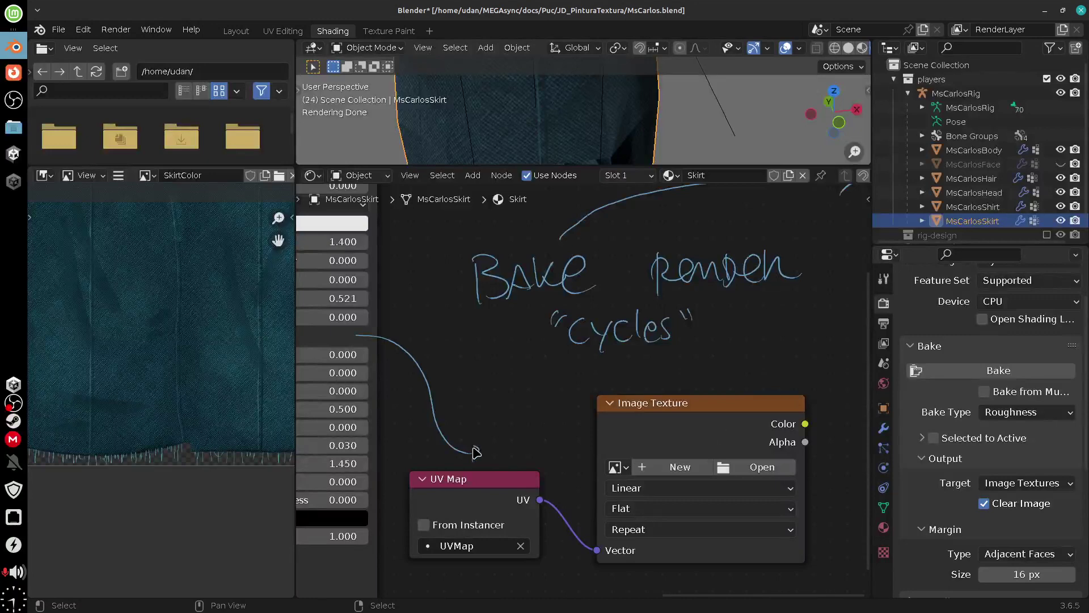
{"action": "mouse_move", "coordinate": [478, 450]}
{"action": "left_mouse_down"}
{"action": "mouse_move", "coordinate": [401, 355]}
{"action": "mouse_move", "coordinate": [363, 333]}
{"action": "mouse_move", "coordinate": [446, 365]}
{"action": "left_mouse_up"}
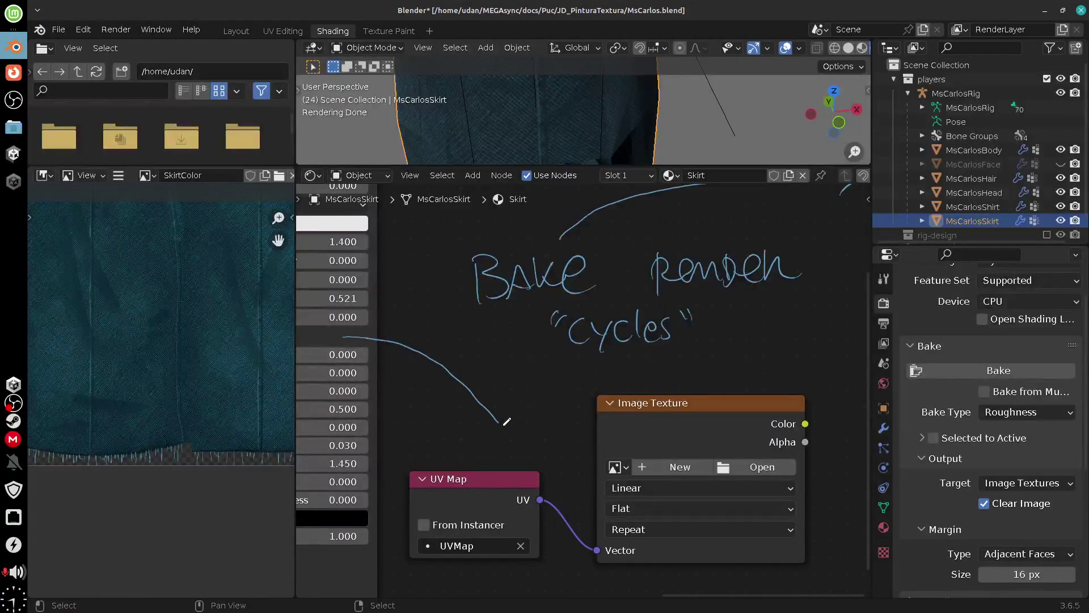
{"action": "mouse_move", "coordinate": [504, 424]}
{"action": "left_mouse_down"}
{"action": "mouse_move", "coordinate": [539, 452]}
{"action": "mouse_move", "coordinate": [580, 463]}
{"action": "left_mouse_up"}
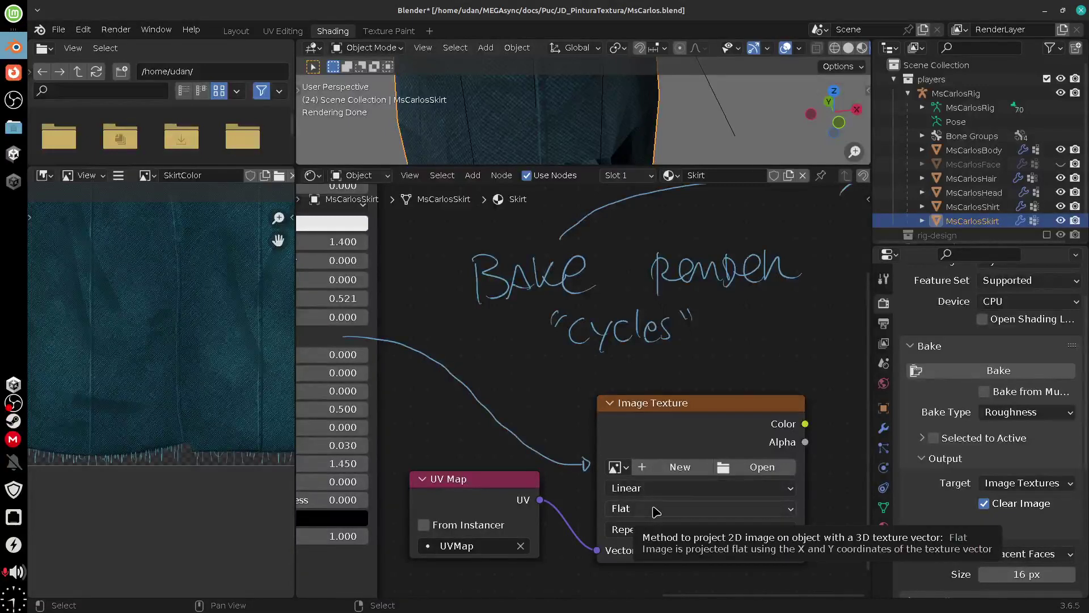
- Create a new blank 1024 × 1024 px image named BAKE_ROUGHNESS in the Image Texture node and select that node
{"action": "left_click", "coordinate": [679, 468]}
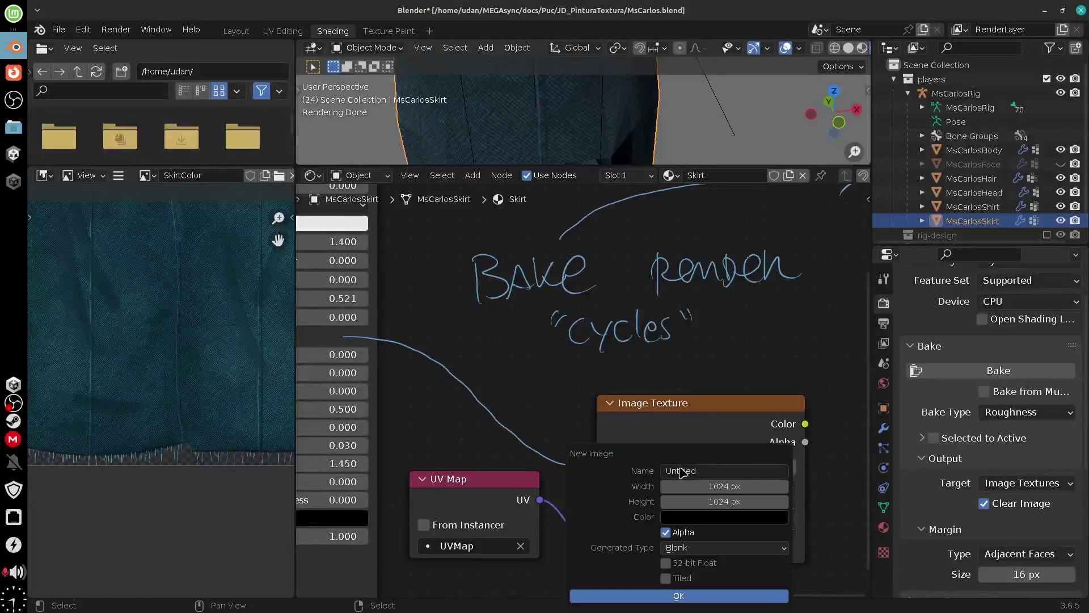
{"action": "left_click", "coordinate": [715, 465]}
{"action": "type", "text": "B"}
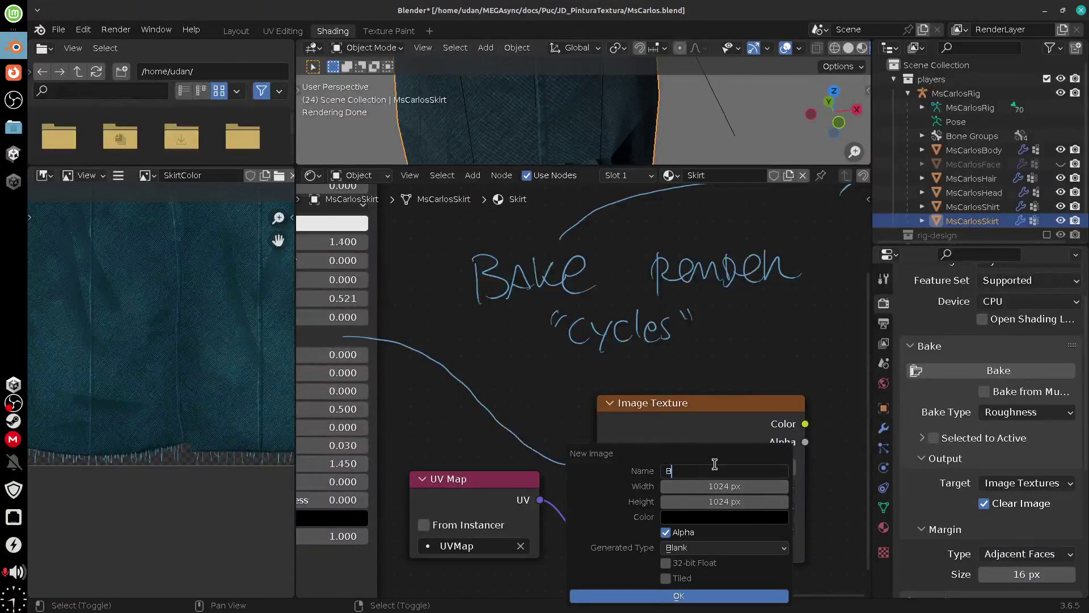
{"action": "type", "text": "AKE_ROUGHNESS"}
{"action": "left_click", "coordinate": [736, 595]}
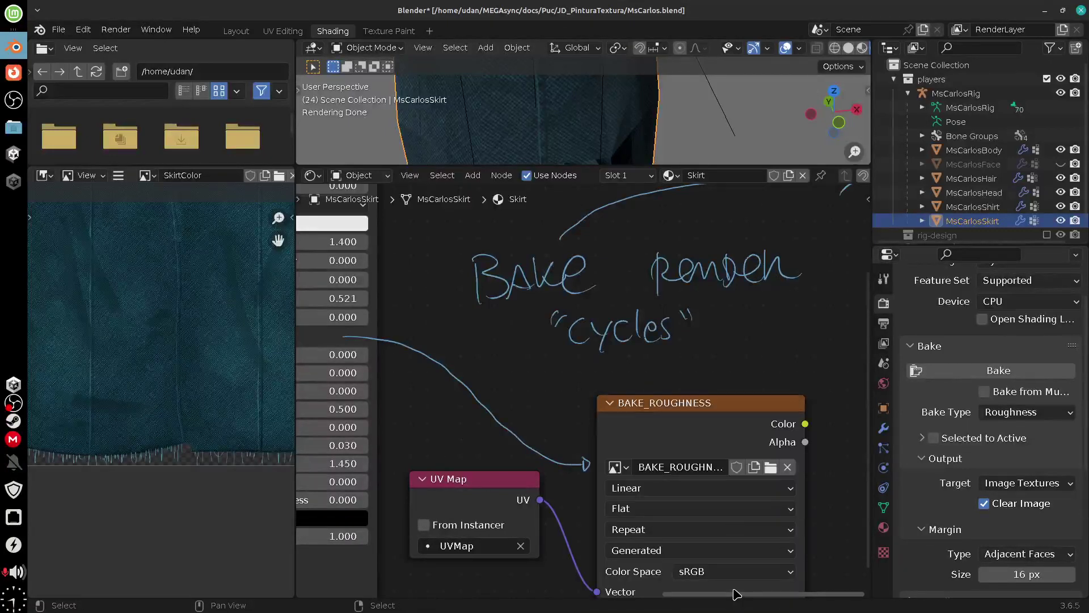
{"action": "left_click", "coordinate": [726, 518]}
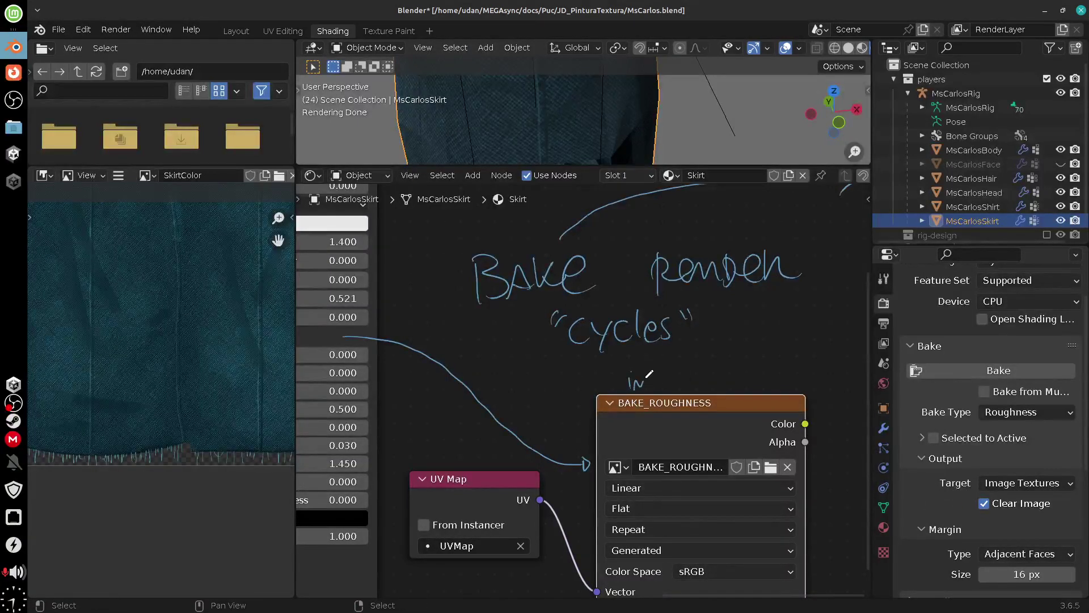
- Write the annotation "image target" above the BAKE_ROUGHNESS node and undo its strokes
{"action": "left_click_drag", "start_coordinate": [648, 377], "coordinate": [658, 386]}
{"action": "left_click_drag", "start_coordinate": [745, 380], "coordinate": [766, 392]}
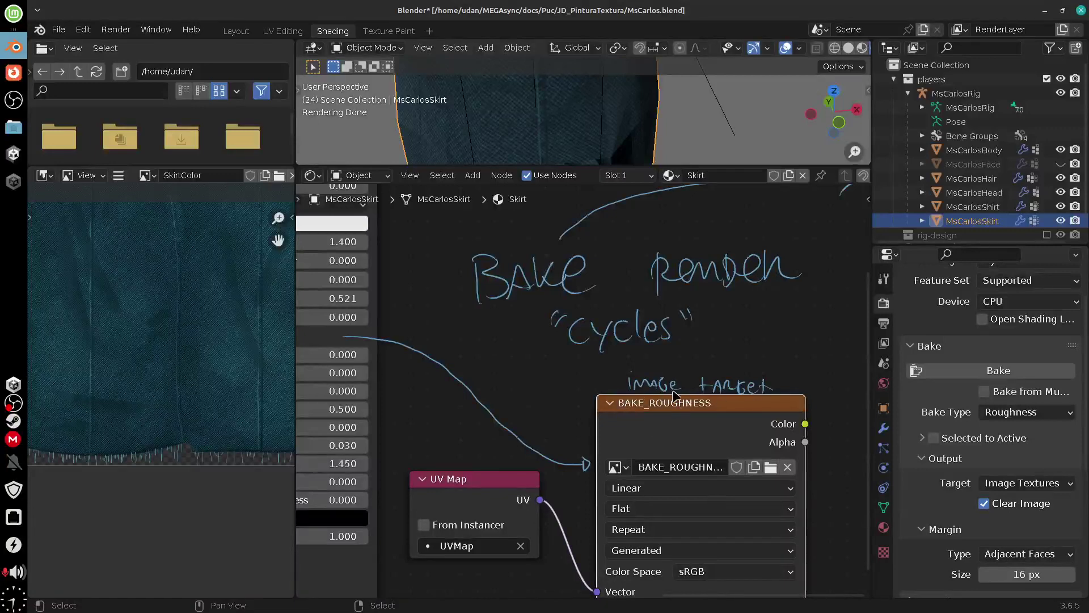
{"action": "key", "text": "ctrl+z"}
{"action": "key", "text": "ctrl+z"}
{"action": "key", "text": "ctrl+z"}
{"action": "key", "text": "ctrl+z"}
{"action": "key", "text": "ctrl+z"}
{"action": "key", "text": "ctrl+z"}
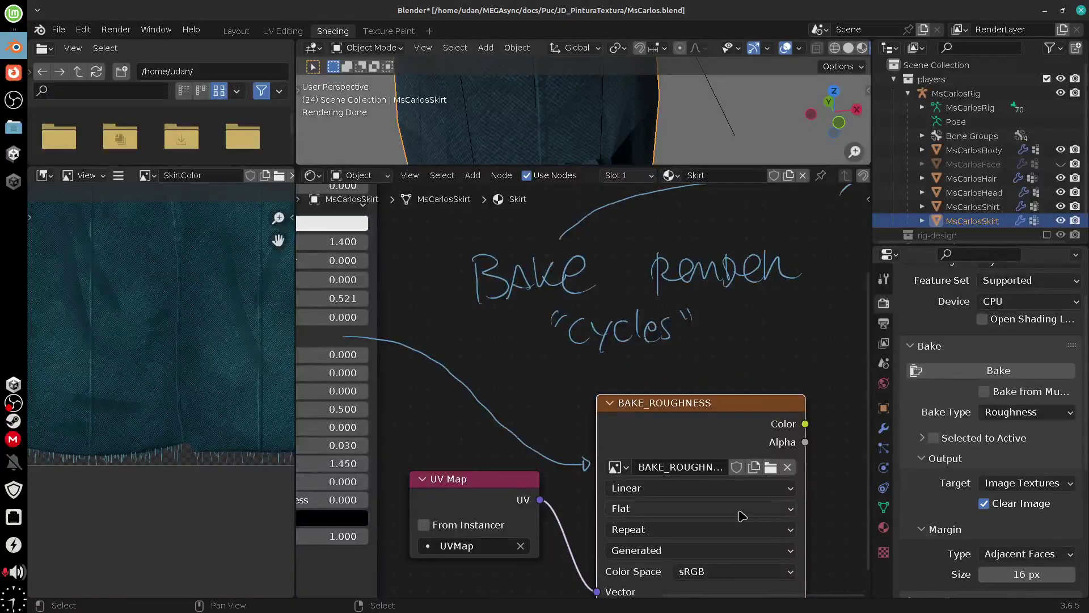
{"action": "middle_click_drag", "start_coordinate": [828, 549], "coordinate": [815, 514]}
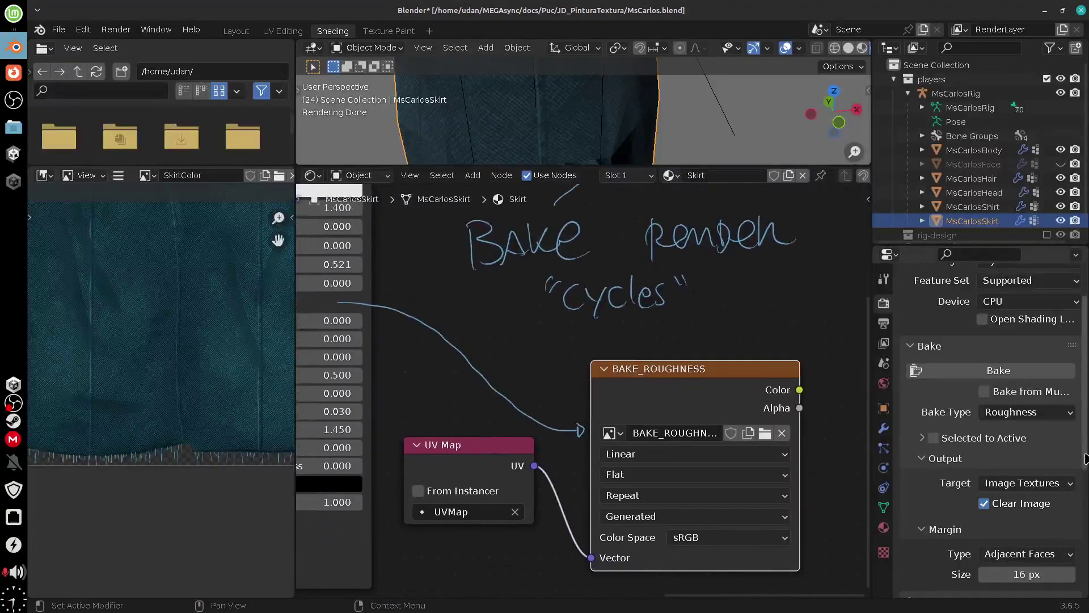
{"action": "left_click_drag", "start_coordinate": [1085, 460], "coordinate": [1082, 510]}
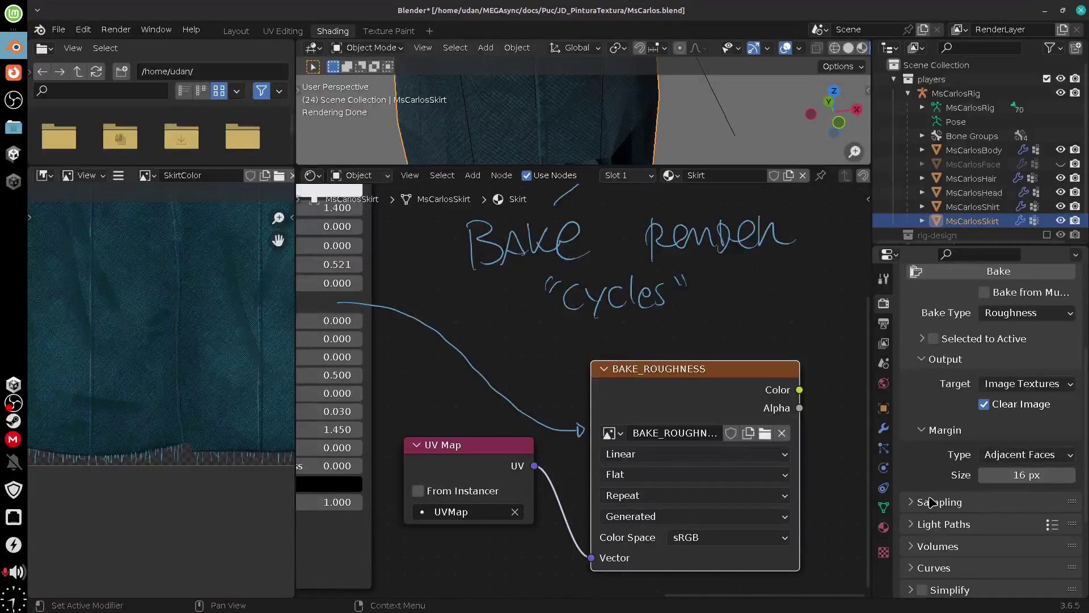
{"action": "middle_click_drag", "start_coordinate": [815, 506], "coordinate": [839, 512]}
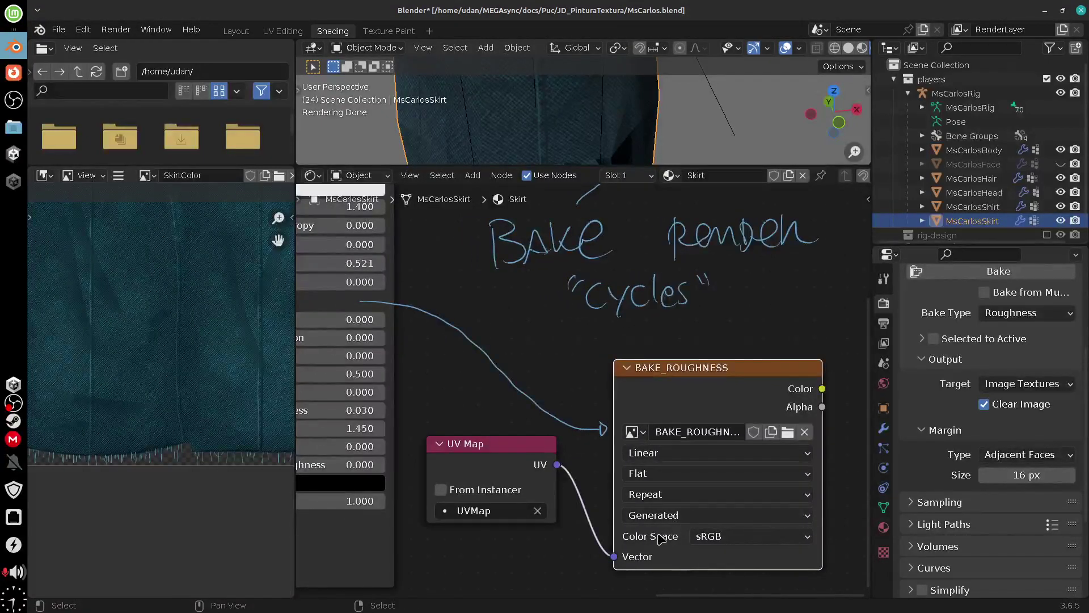
{"action": "middle_click_drag", "start_coordinate": [553, 548], "coordinate": [478, 529]}
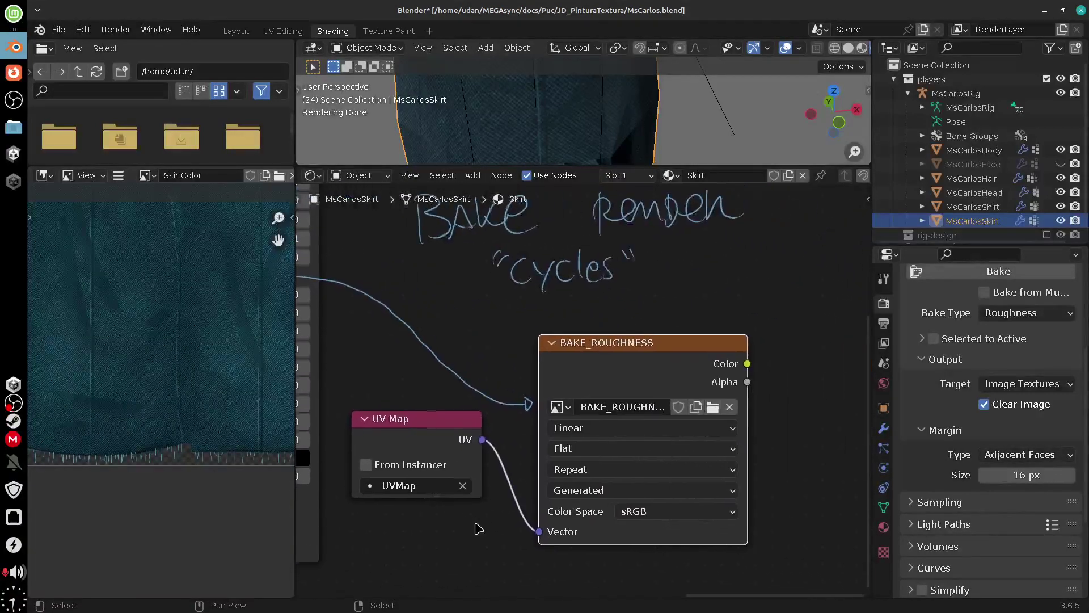
{"action": "middle_click_drag", "start_coordinate": [710, 526], "coordinate": [783, 518]}
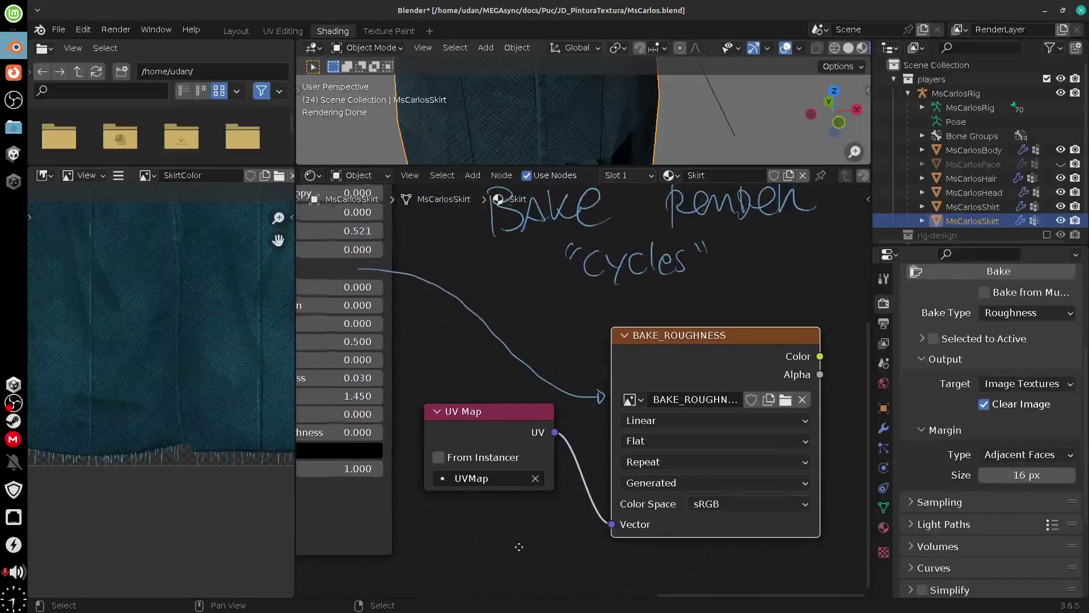
{"action": "middle_click_drag", "start_coordinate": [518, 546], "coordinate": [513, 549]}
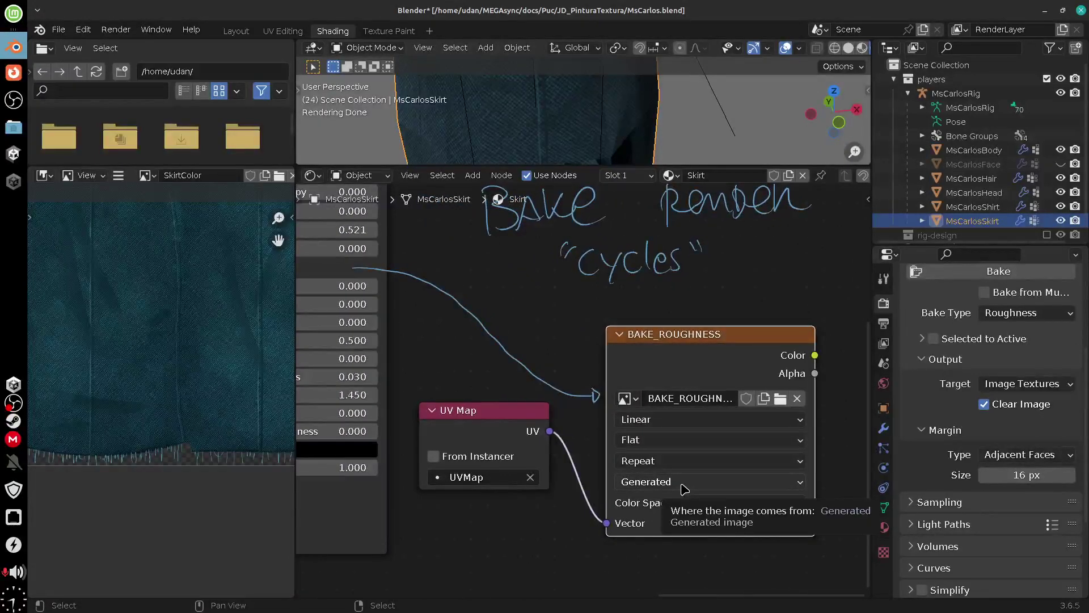
- Display the BAKE_ROUGHNESS image in the image editor in place of SkirtColor
{"action": "left_click", "coordinate": [147, 176]}
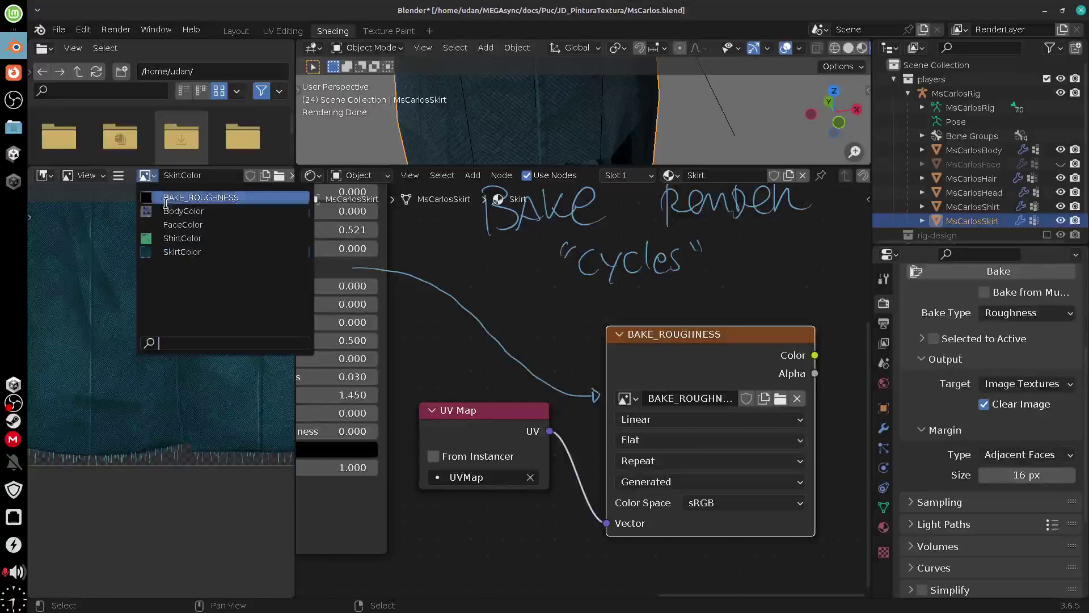
{"action": "left_click", "coordinate": [201, 197]}
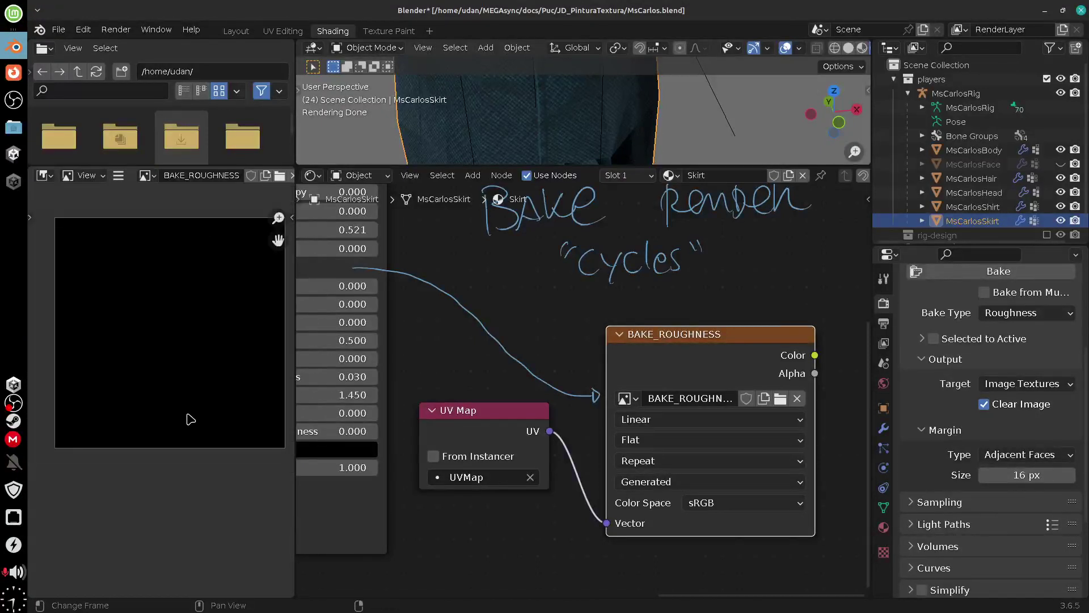
{"action": "middle_click_drag", "start_coordinate": [190, 419], "coordinate": [180, 484]}
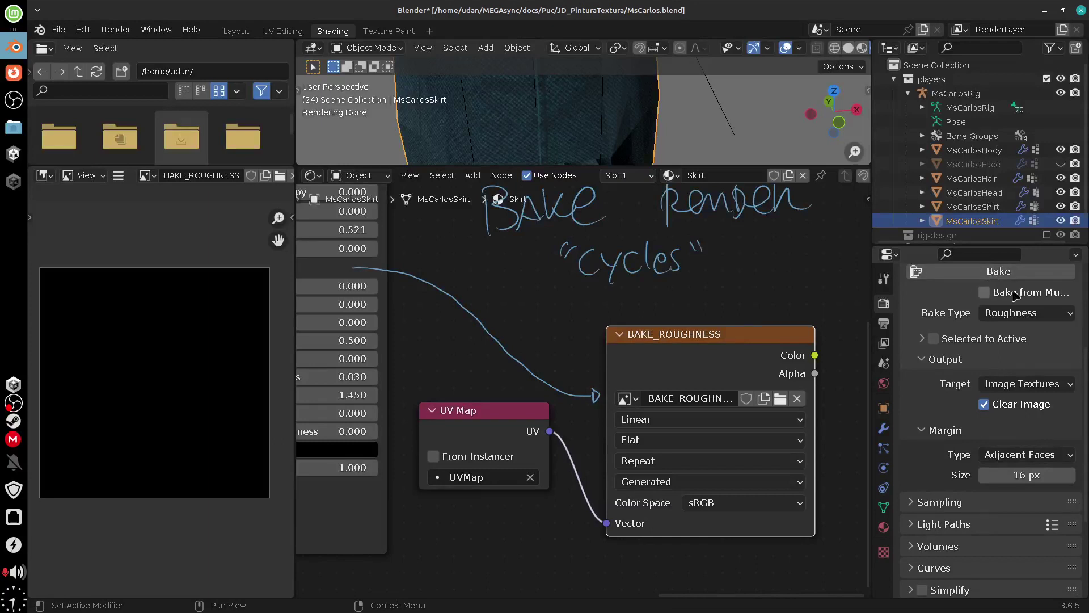
- Bake the skirt's roughness into the BAKE_ROUGHNESS image and inspect the baked map up close
{"action": "scroll", "coordinate": [992, 295], "scroll_direction": "up", "scroll_amount": 4}
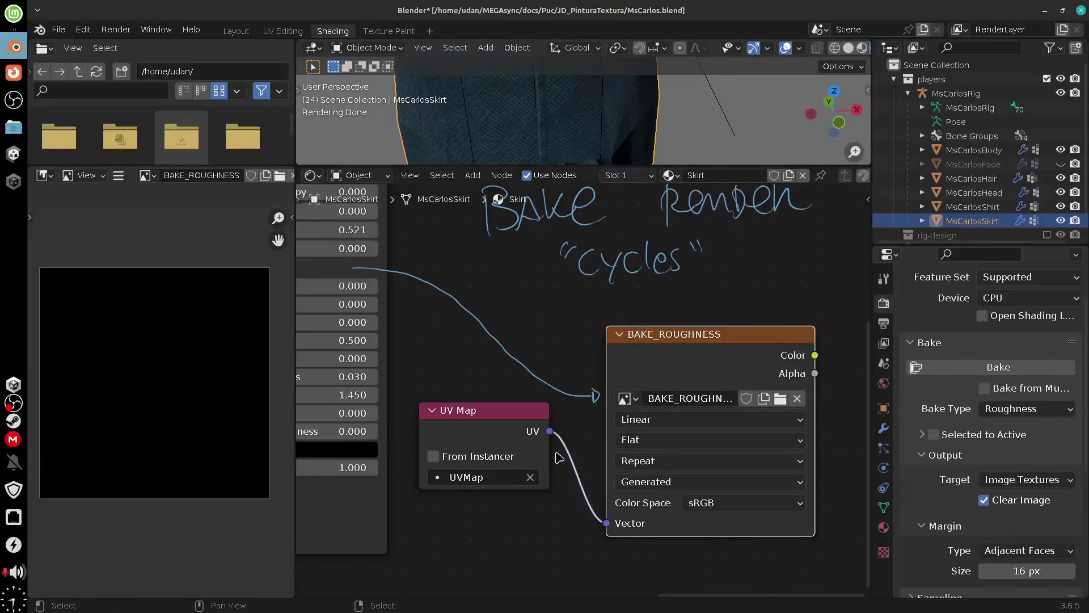
{"action": "left_click", "coordinate": [1003, 367]}
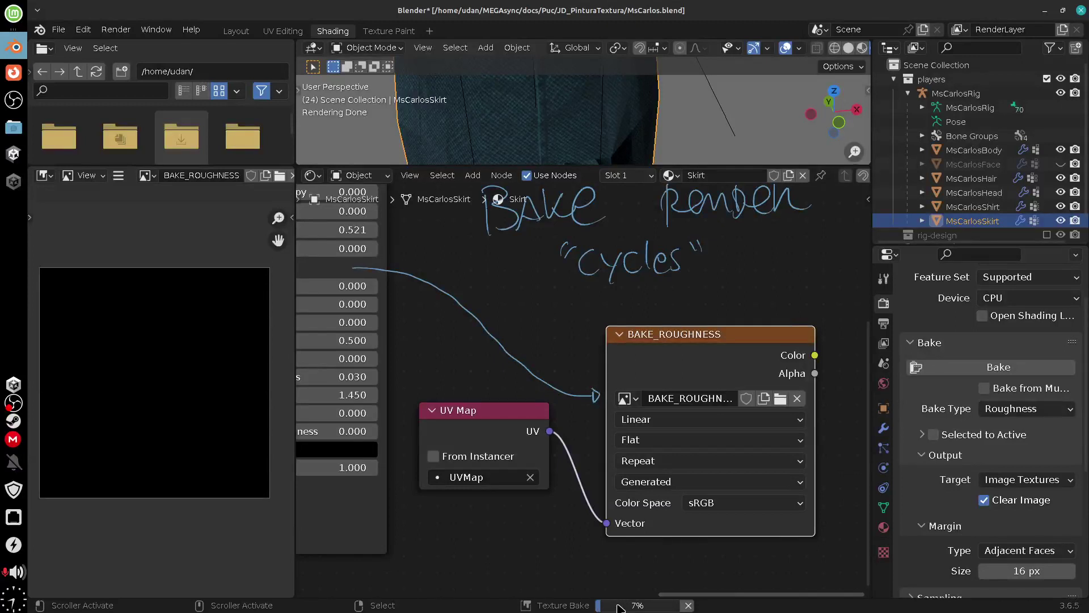
{"action": "mouse_move", "coordinate": [624, 607]}
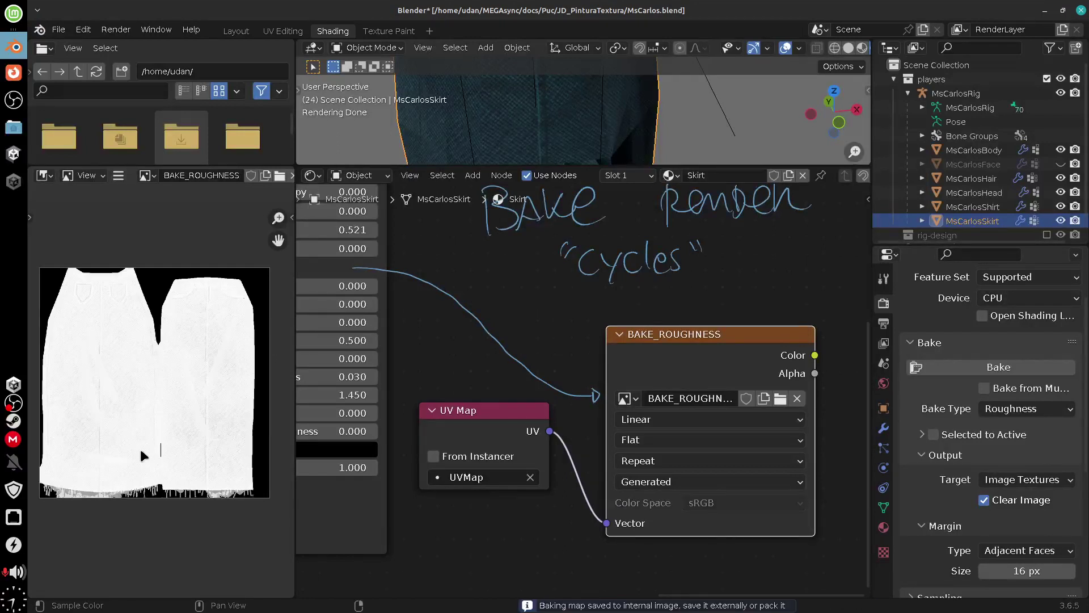
{"action": "scroll", "coordinate": [154, 444], "scroll_direction": "up", "scroll_amount": 5}
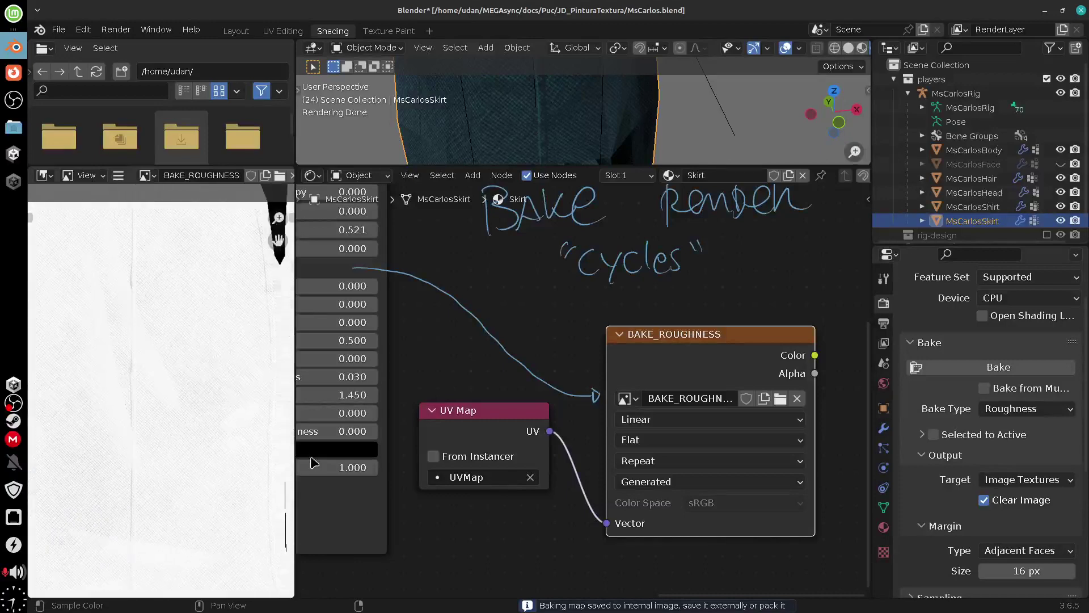
{"action": "scroll", "coordinate": [212, 516], "scroll_direction": "down", "scroll_amount": 5}
{"action": "middle_click_drag", "start_coordinate": [181, 386], "coordinate": [175, 411]}
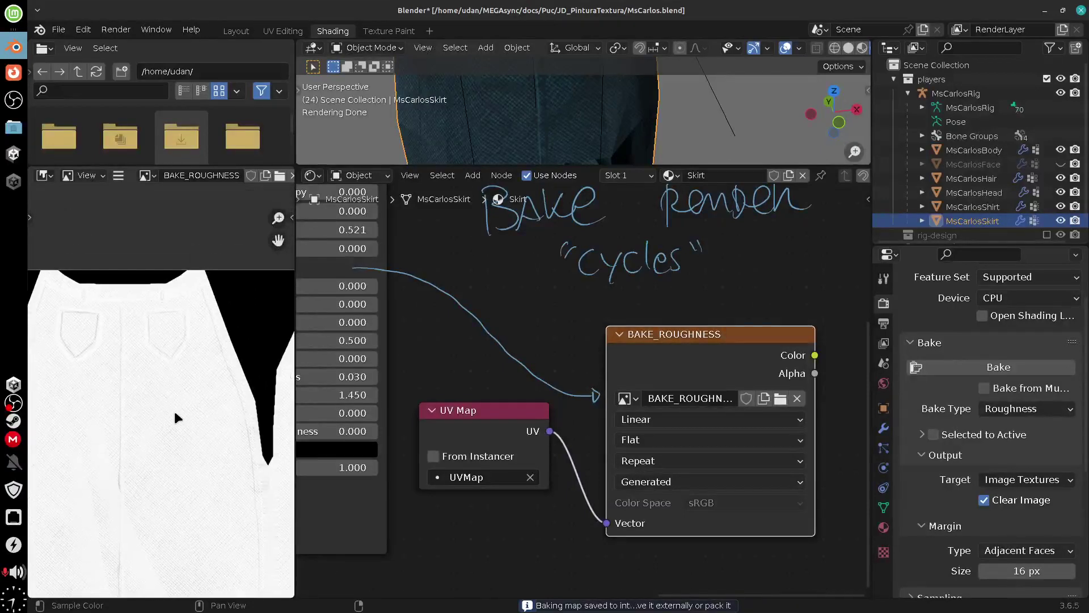
{"action": "scroll", "coordinate": [175, 411], "scroll_direction": "up", "scroll_amount": 3}
{"action": "scroll", "coordinate": [200, 475], "scroll_direction": "down", "scroll_amount": 6}
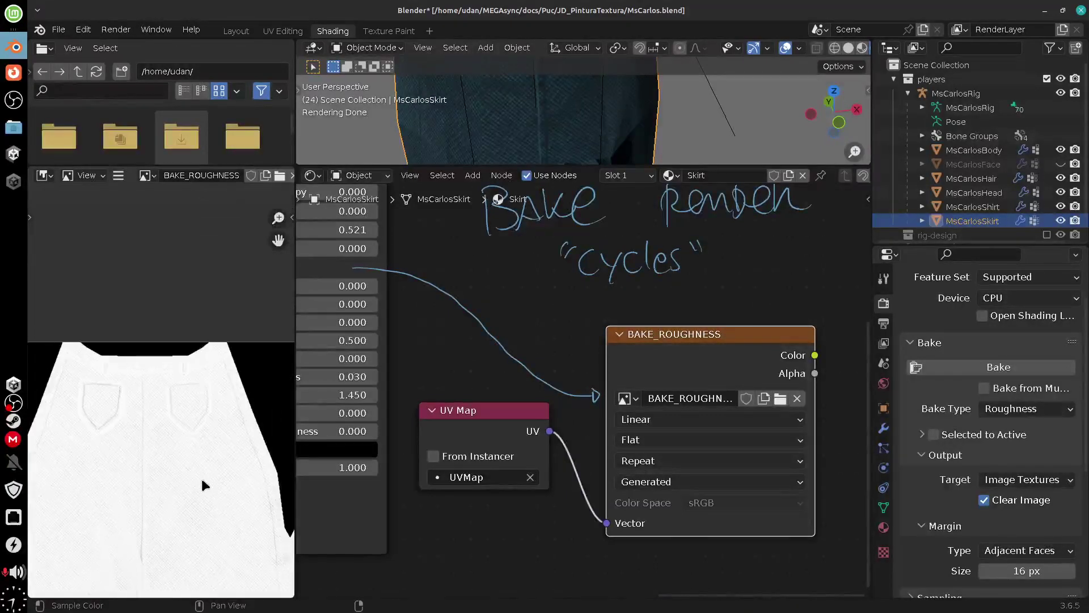
- Save the baked roughness image as SkirtRoughness.png in the Unity project's Assets/Materials folder, basing the name on SkirtColor.png
{"action": "left_click", "coordinate": [118, 175]}
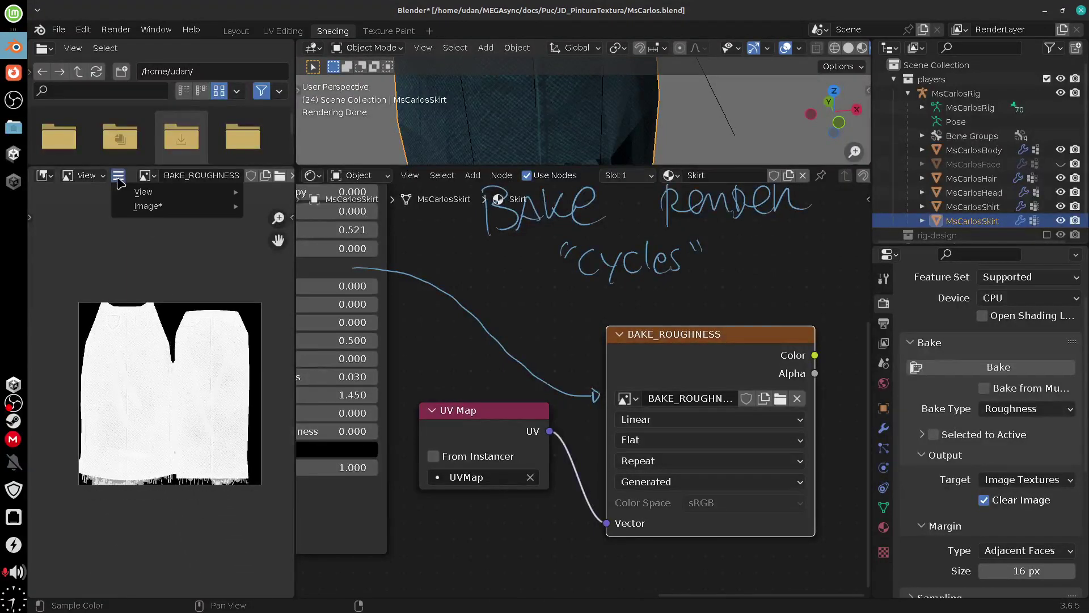
{"action": "mouse_move", "coordinate": [170, 207]}
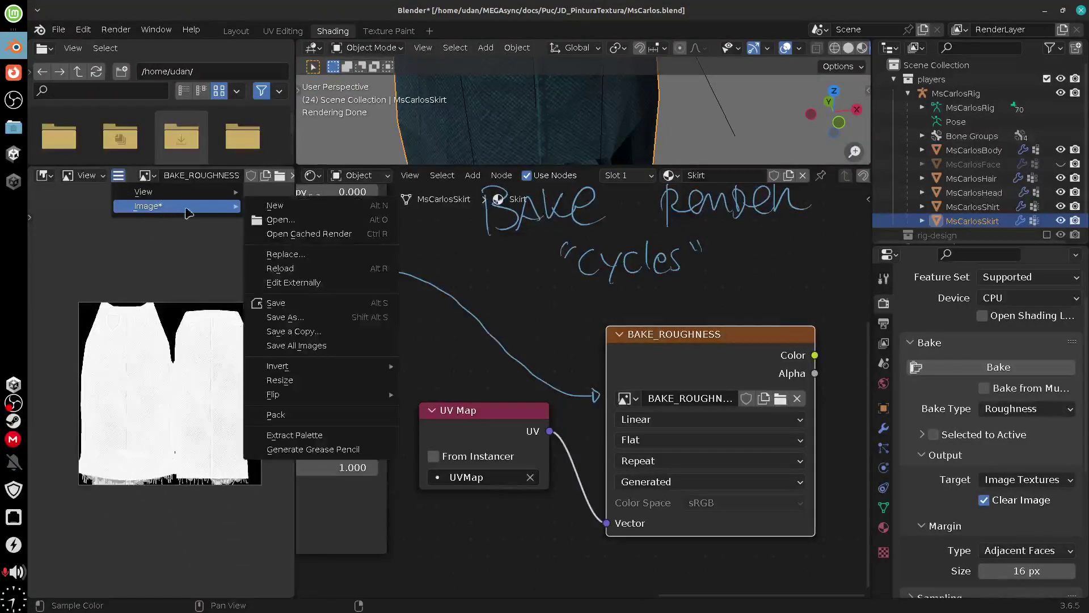
{"action": "left_click", "coordinate": [330, 318]}
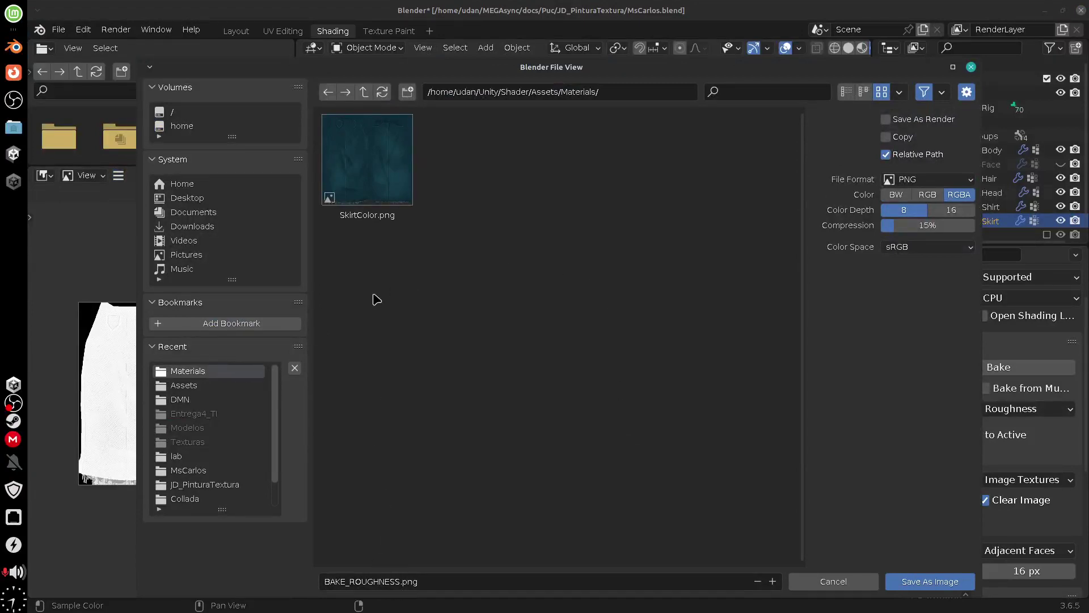
{"action": "left_click", "coordinate": [365, 213]}
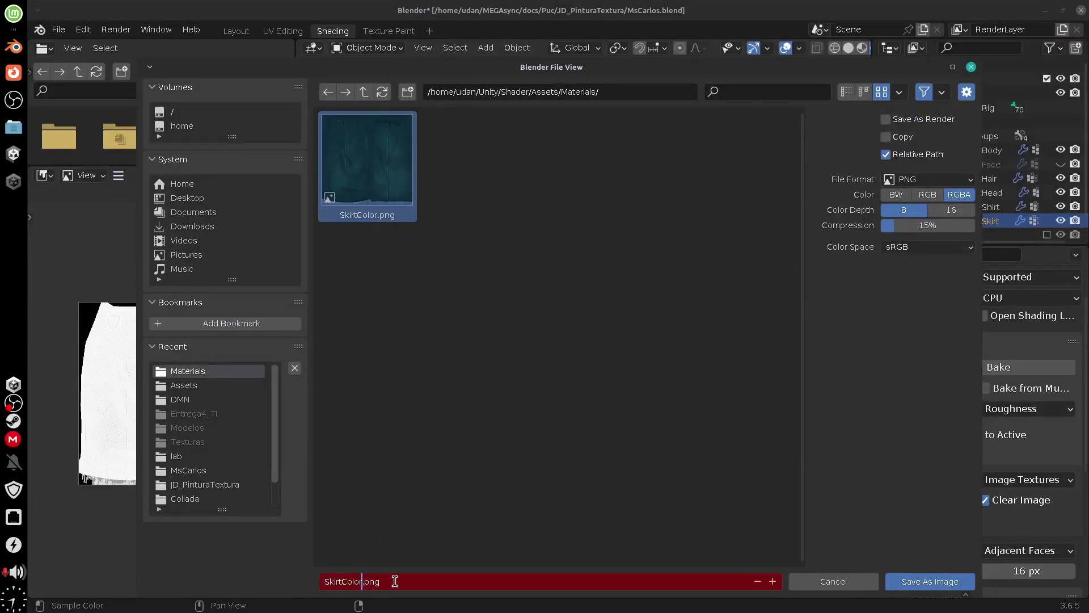
{"action": "key", "text": "BackSpace"}
{"action": "key", "text": "BackSpace"}
{"action": "left_click", "coordinate": [928, 581]}
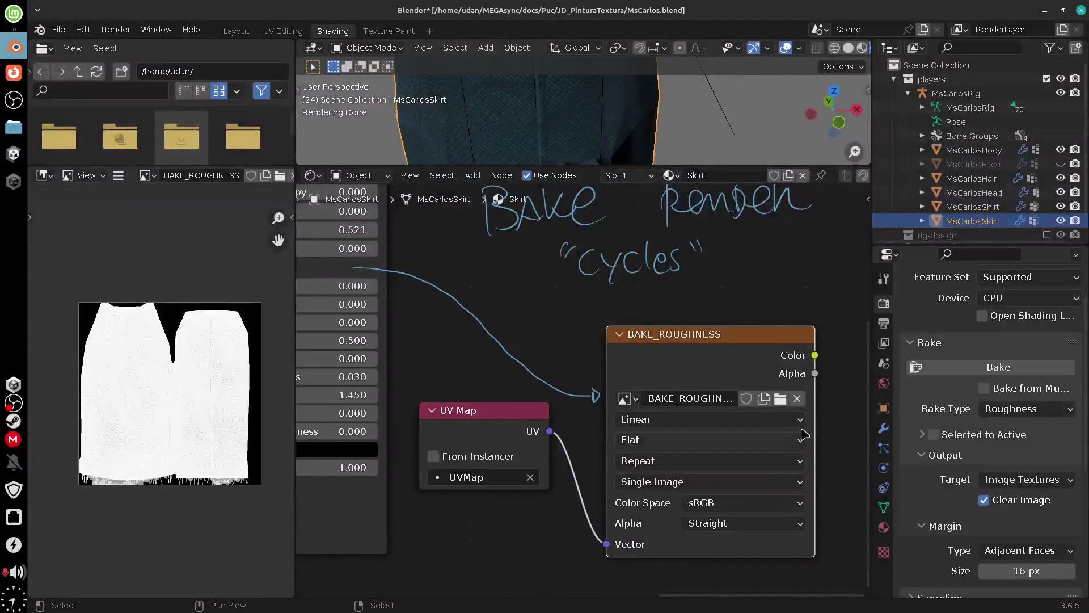
{"action": "mouse_move", "coordinate": [661, 281]}
{"action": "middle_mouse_down"}
{"action": "mouse_move", "coordinate": [751, 368]}
{"action": "mouse_move", "coordinate": [700, 367]}
{"action": "mouse_move", "coordinate": [748, 355]}
{"action": "mouse_move", "coordinate": [704, 346]}
{"action": "middle_mouse_up"}
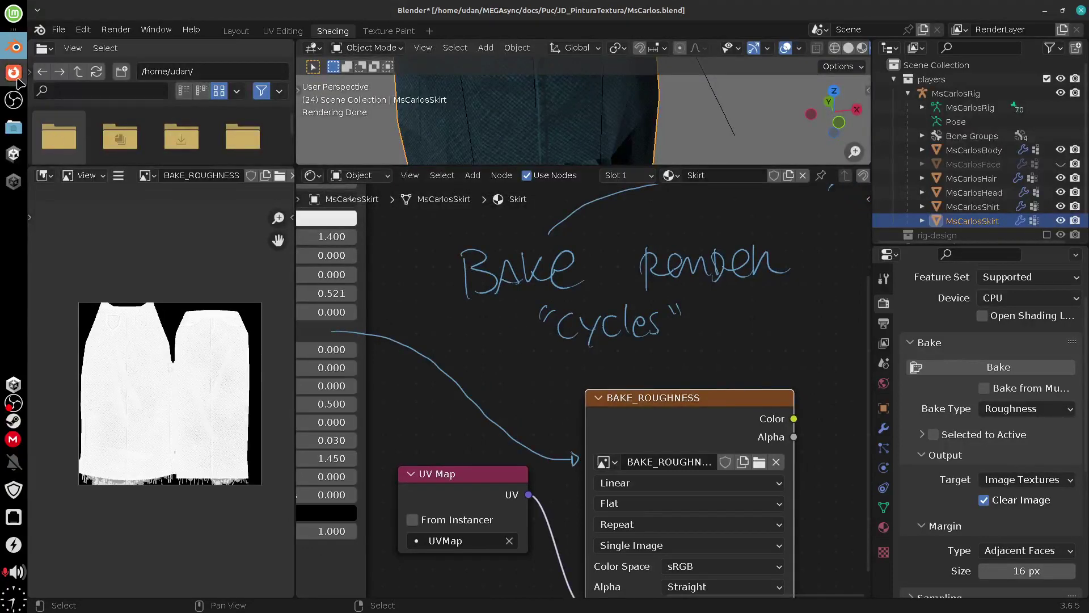
- Switch to Unity, enable UseRoughnessMap on the Skirt material and assign the SkirtRoughness texture as its RoughnessMap
{"action": "left_click", "coordinate": [14, 155]}
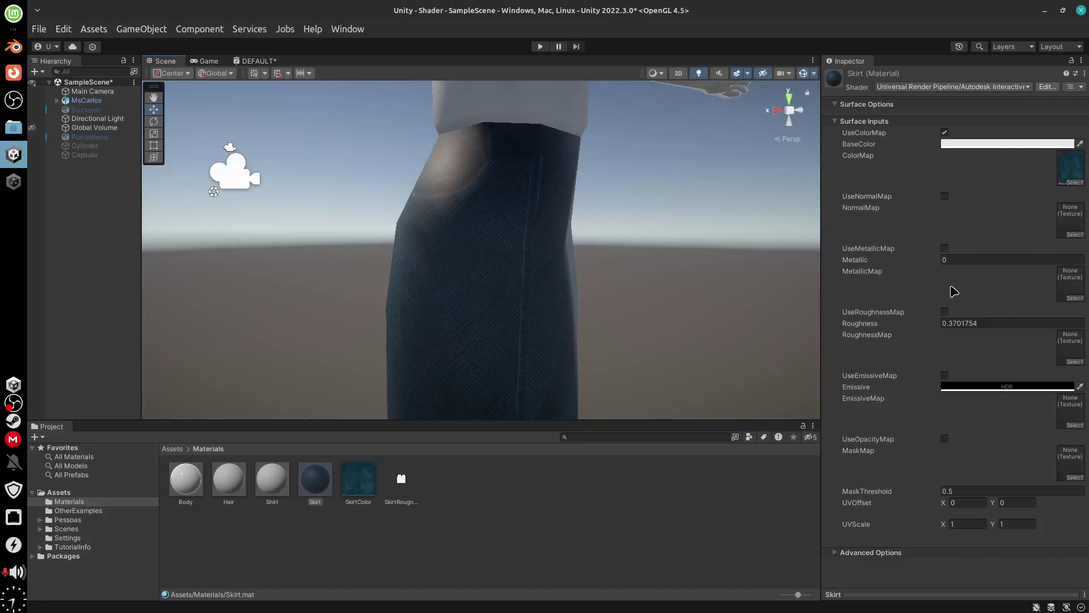
{"action": "left_click", "coordinate": [945, 312]}
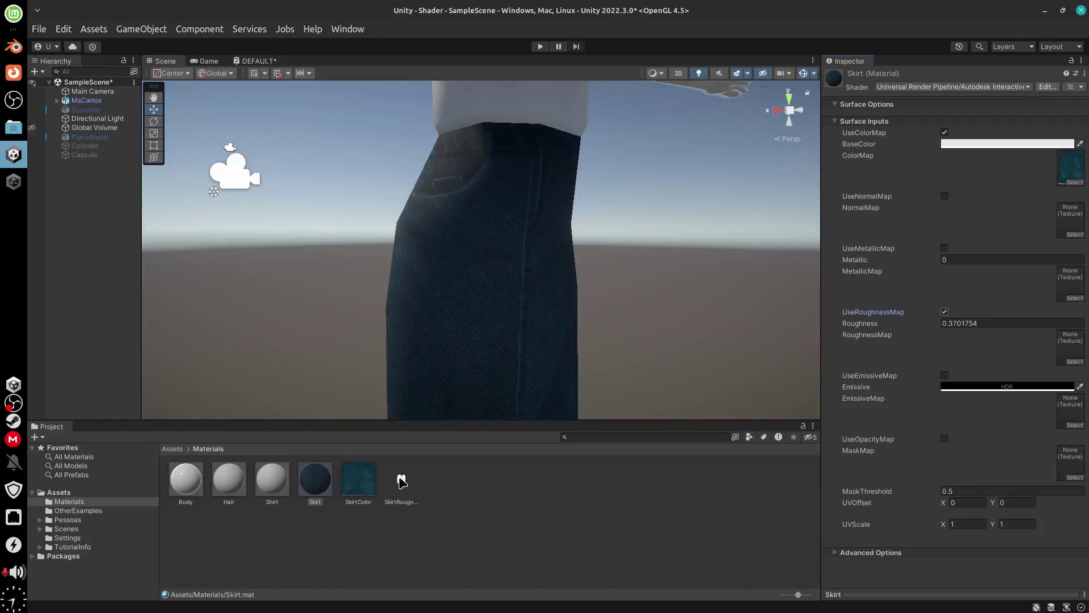
{"action": "left_click_drag", "start_coordinate": [401, 481], "coordinate": [1070, 349]}
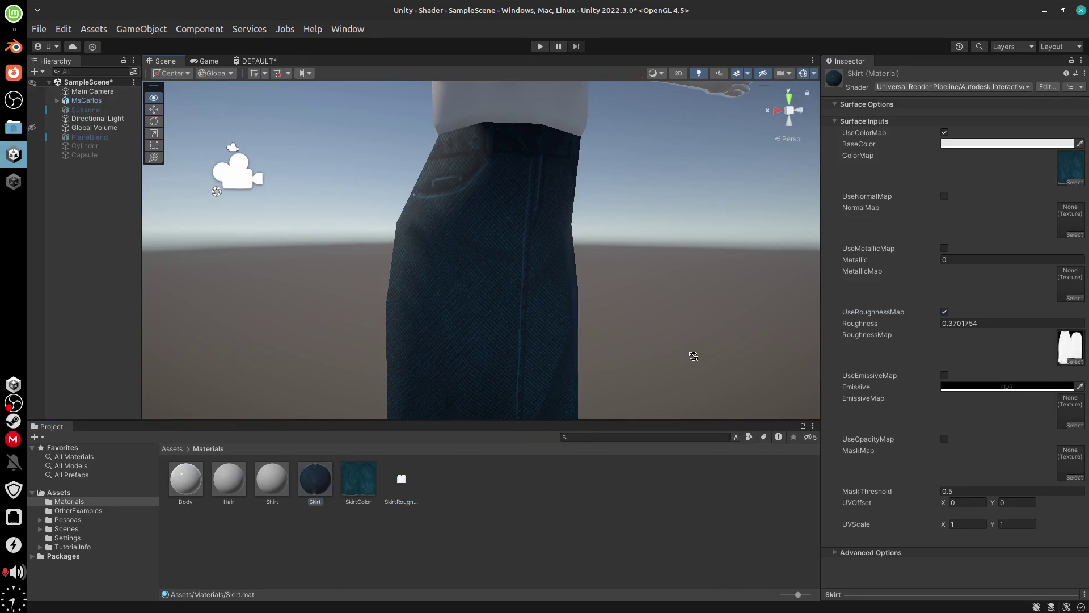
- Compare the skirt's shading with and without the roughness map by switching UseRoughnessMap off and on twice
{"action": "mouse_move", "coordinate": [693, 355]}
{"action": "right_mouse_down"}
{"action": "mouse_move", "coordinate": [510, 359]}
{"action": "mouse_move", "coordinate": [688, 360]}
{"action": "right_mouse_up"}
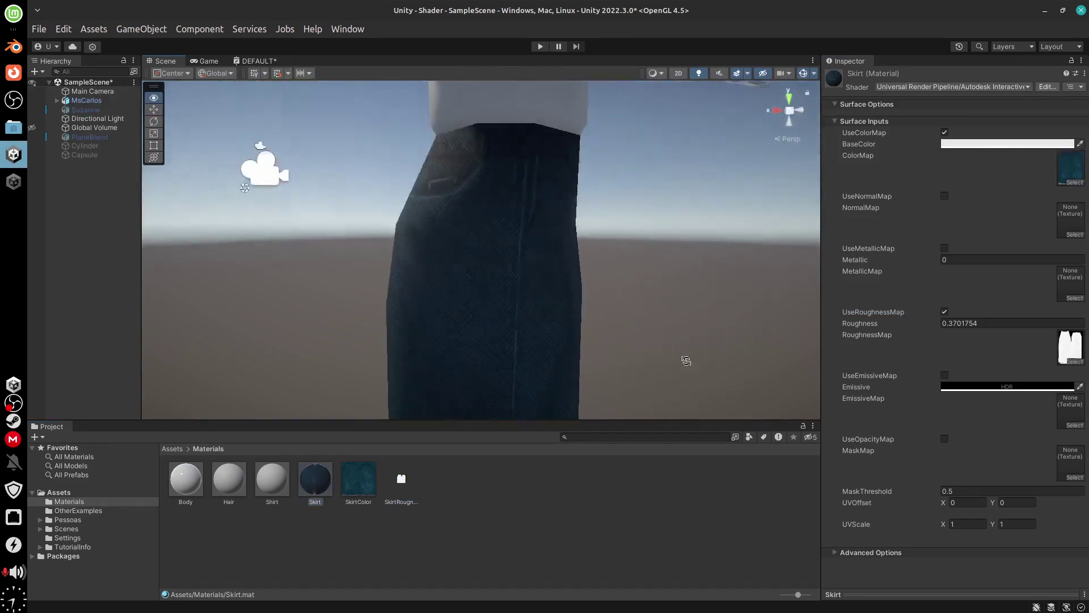
{"action": "left_click", "coordinate": [945, 311]}
{"action": "left_click", "coordinate": [945, 311]}
{"action": "left_click", "coordinate": [944, 311]}
{"action": "left_click", "coordinate": [945, 311]}
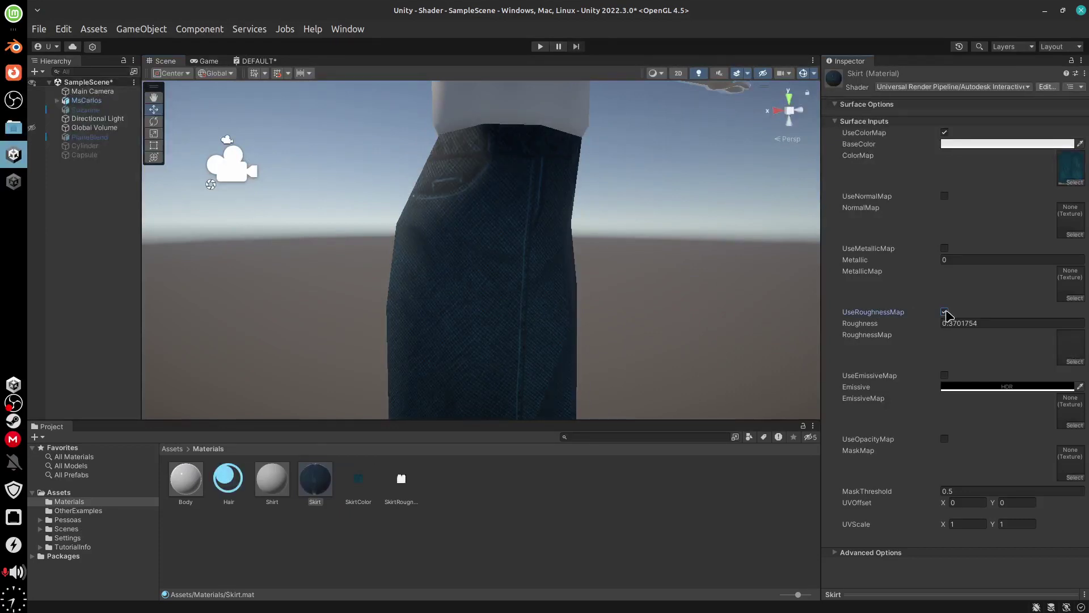
- Compare the Skirt material with its roughness map disabled and enabled, leaving it enabled, and examine the skirt's shading from several angles
{"action": "left_click", "coordinate": [945, 312]}
{"action": "left_click", "coordinate": [944, 311]}
{"action": "left_click", "coordinate": [944, 311]}
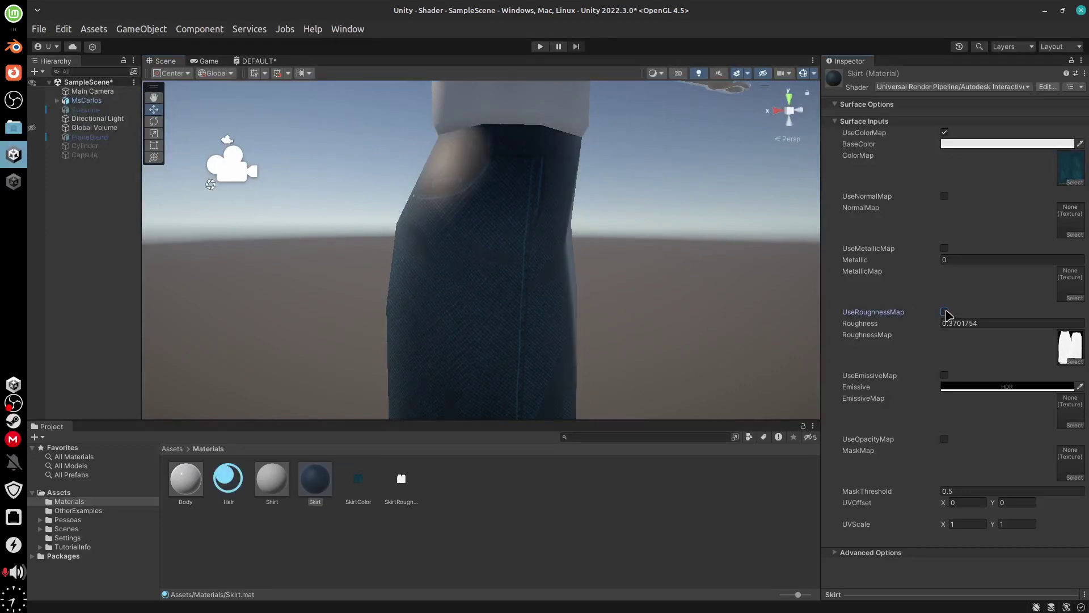
{"action": "left_click", "coordinate": [945, 311]}
{"action": "left_click", "coordinate": [944, 312]}
{"action": "left_click", "coordinate": [944, 311]}
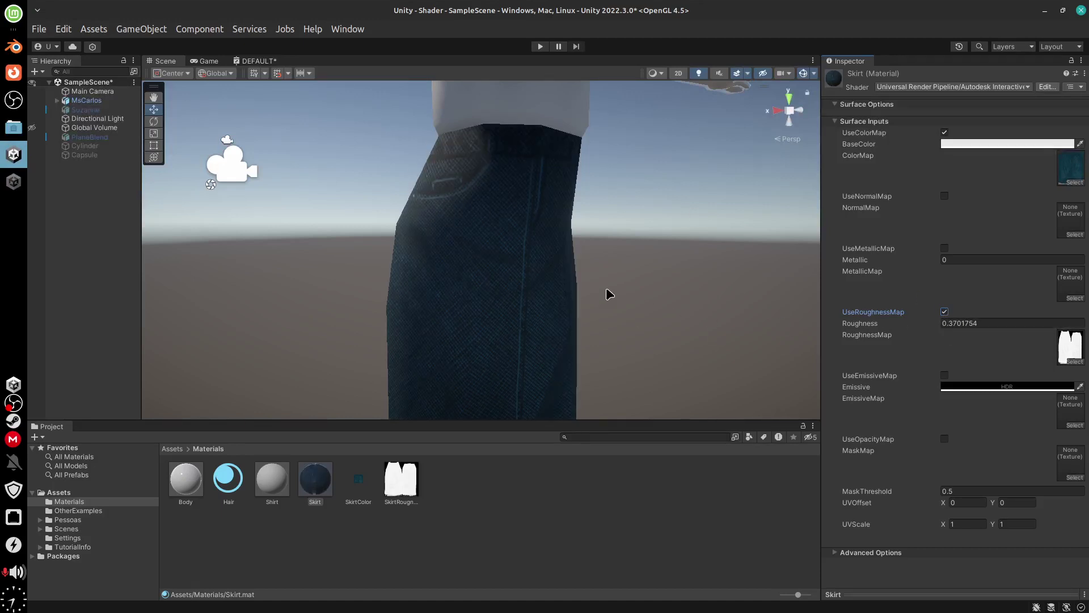
{"action": "left_click_drag", "start_coordinate": [607, 296], "coordinate": [517, 194], "text": "alt"}
{"action": "left_click_drag", "start_coordinate": [618, 319], "coordinate": [709, 352], "text": "alt"}
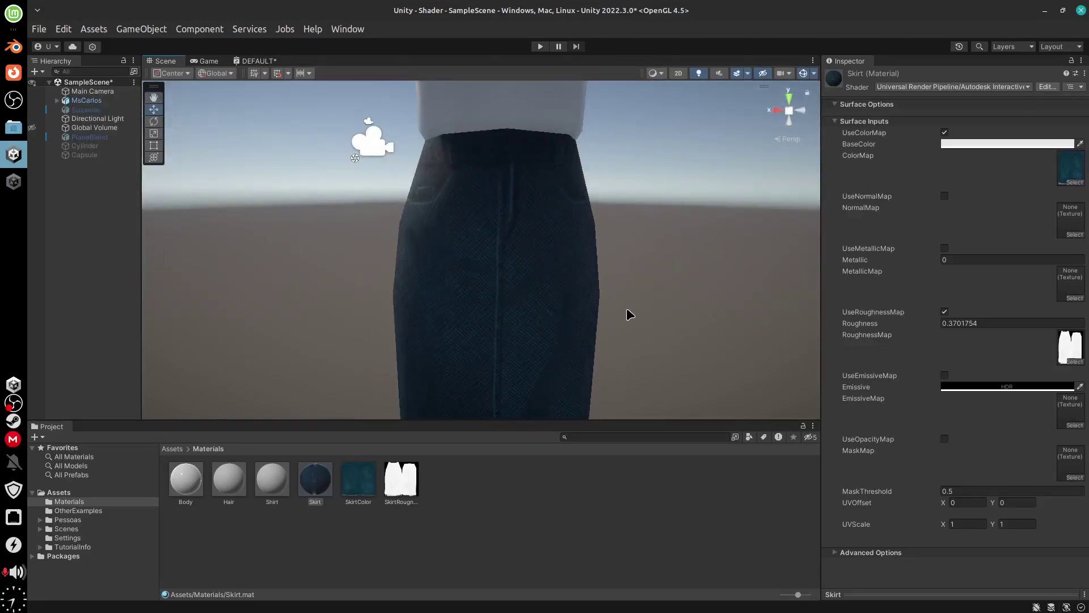
{"action": "left_click_drag", "start_coordinate": [660, 253], "coordinate": [656, 232], "text": "alt"}
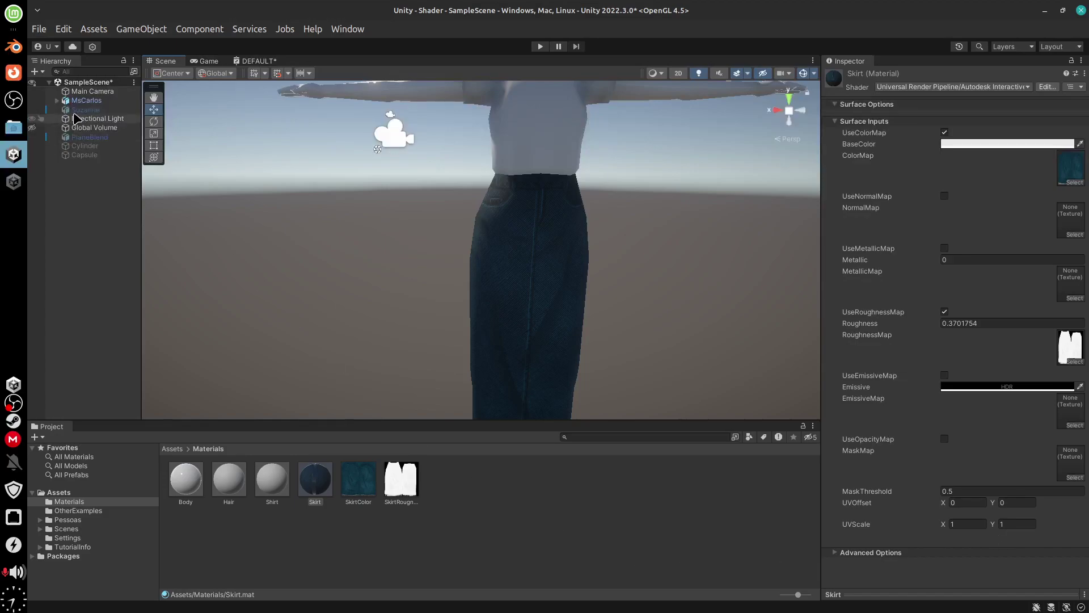
- Switch to Blender, enlarge the 3D viewport and display the character in Material Preview shading
{"action": "left_click", "coordinate": [13, 72]}
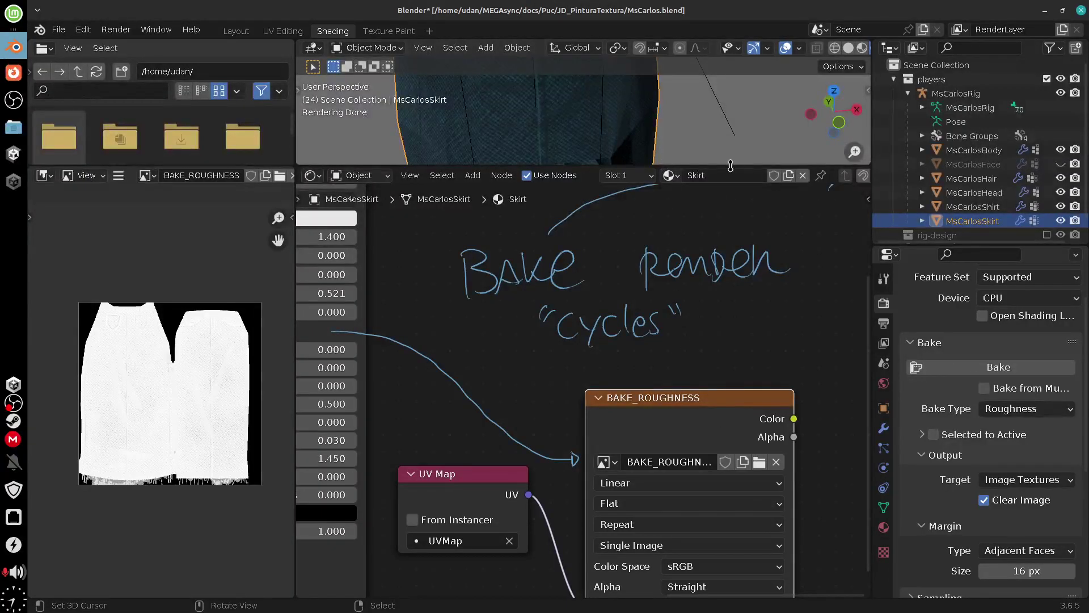
{"action": "left_click_drag", "start_coordinate": [732, 165], "coordinate": [725, 445]}
{"action": "scroll", "coordinate": [725, 420], "scroll_direction": "down", "scroll_amount": 5}
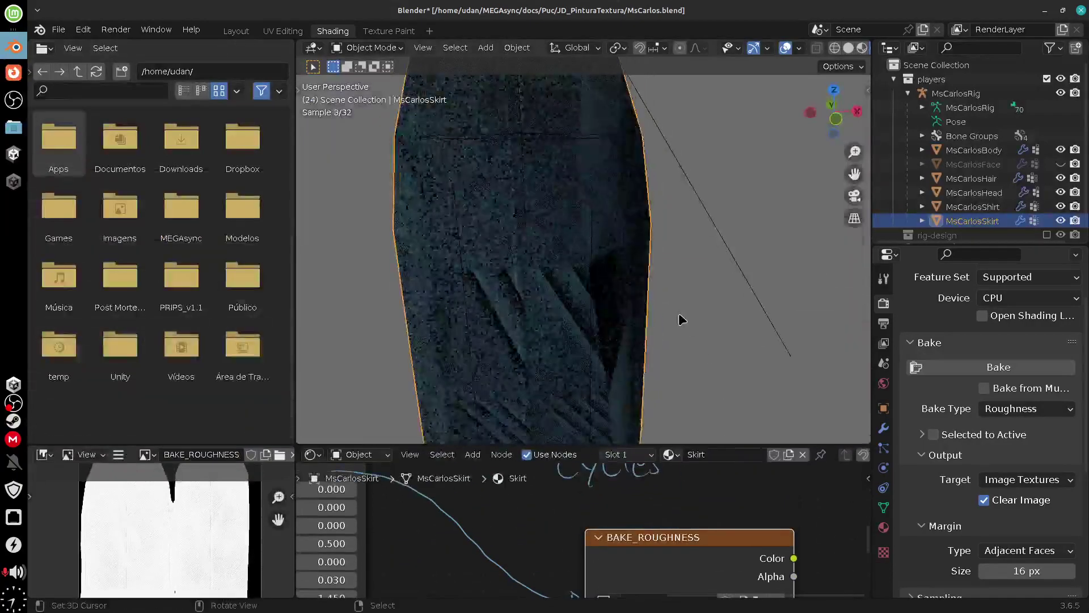
{"action": "mouse_move", "coordinate": [724, 368]}
{"action": "middle_mouse_down"}
{"action": "mouse_move", "coordinate": [693, 321]}
{"action": "mouse_move", "coordinate": [782, 323]}
{"action": "middle_mouse_up"}
{"action": "key", "text": "z"}
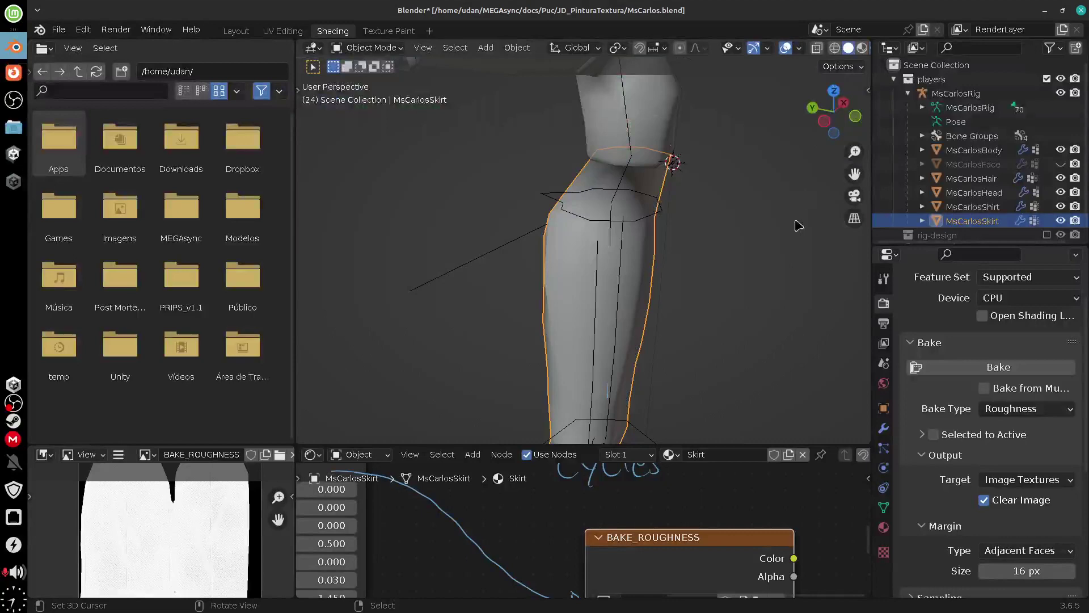
{"action": "left_click", "coordinate": [861, 48]}
{"action": "mouse_move", "coordinate": [761, 311]}
{"action": "middle_mouse_down"}
{"action": "mouse_move", "coordinate": [627, 289]}
{"action": "mouse_move", "coordinate": [671, 245]}
{"action": "mouse_move", "coordinate": [684, 363]}
{"action": "middle_mouse_up"}
- Select the character's shirt mesh and enlarge the node editor to show the full Shirt material node tree
{"action": "left_click", "coordinate": [584, 301]}
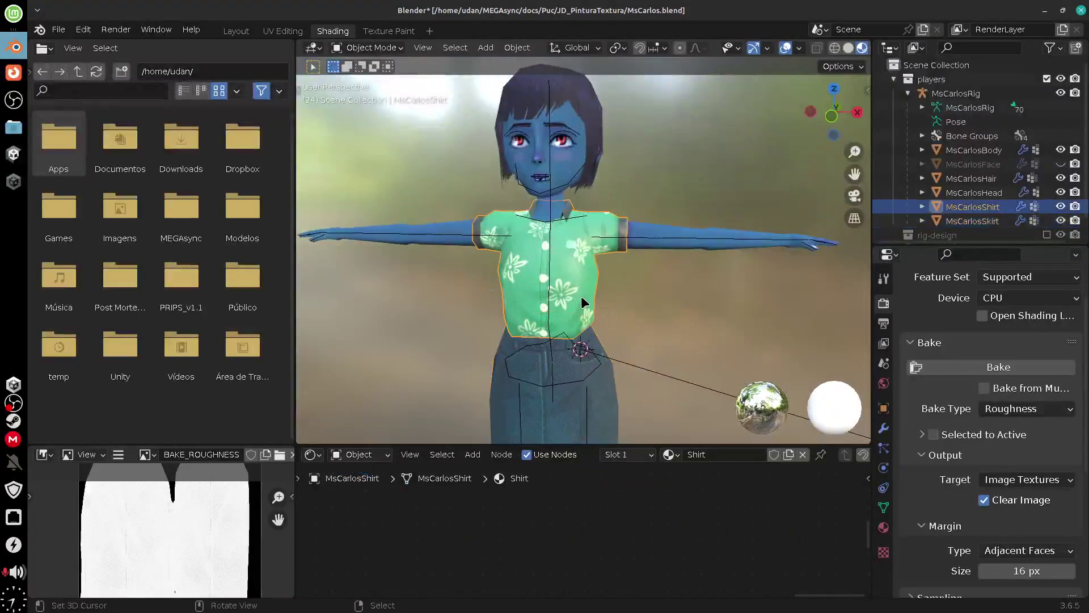
{"action": "key", "text": "ctrl+space"}
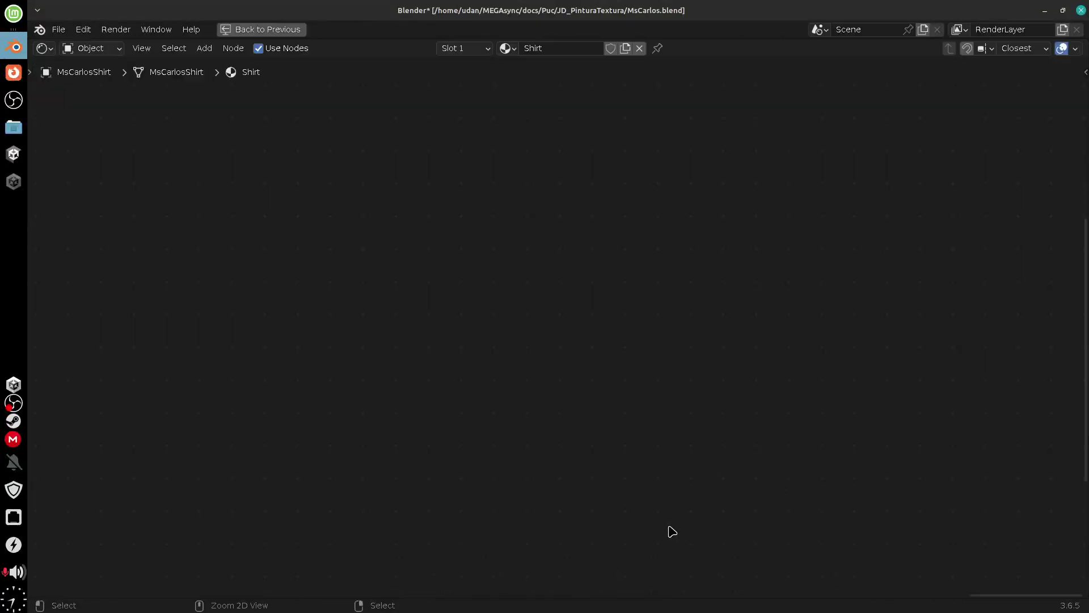
{"action": "key", "text": "ctrl+space"}
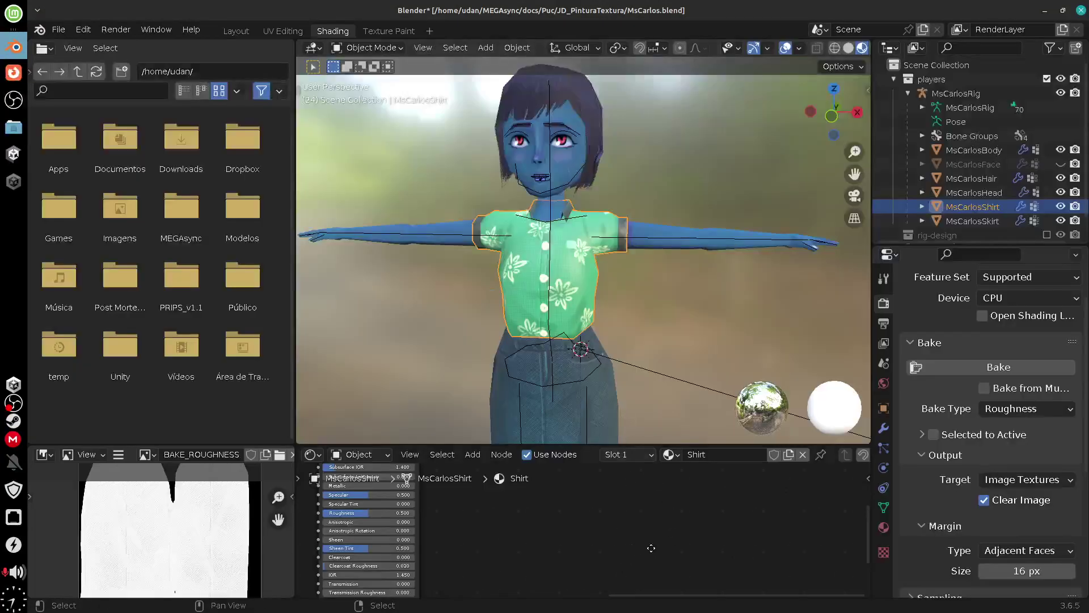
{"action": "middle_click_drag", "start_coordinate": [623, 561], "coordinate": [696, 565]}
{"action": "left_click_drag", "start_coordinate": [770, 444], "coordinate": [769, 293]}
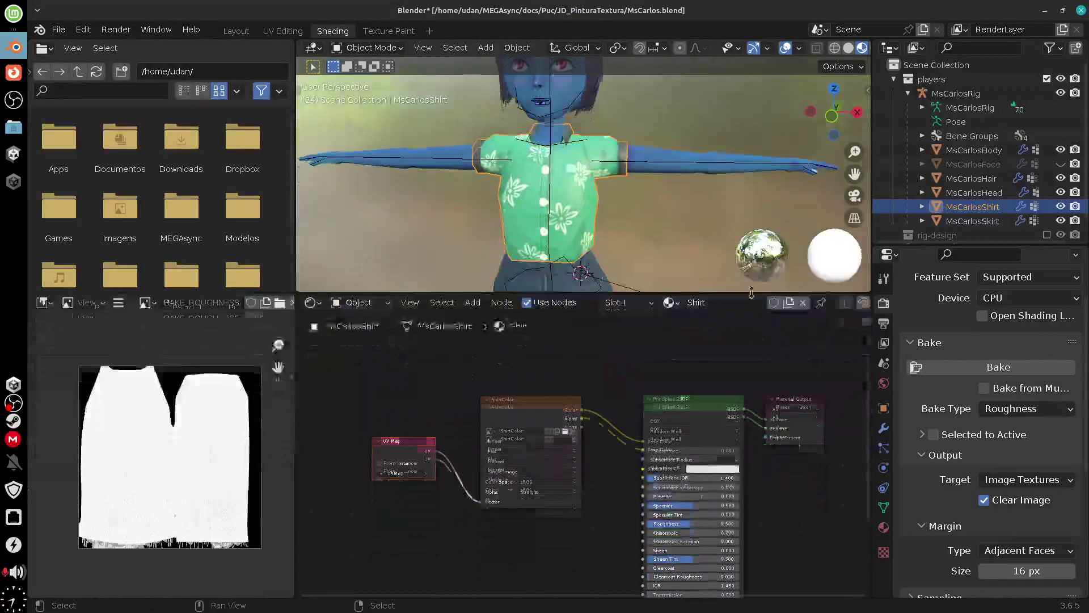
{"action": "mouse_move", "coordinate": [613, 431]}
{"action": "middle_mouse_down"}
{"action": "mouse_move", "coordinate": [607, 385]}
{"action": "mouse_move", "coordinate": [601, 426]}
{"action": "middle_mouse_up"}
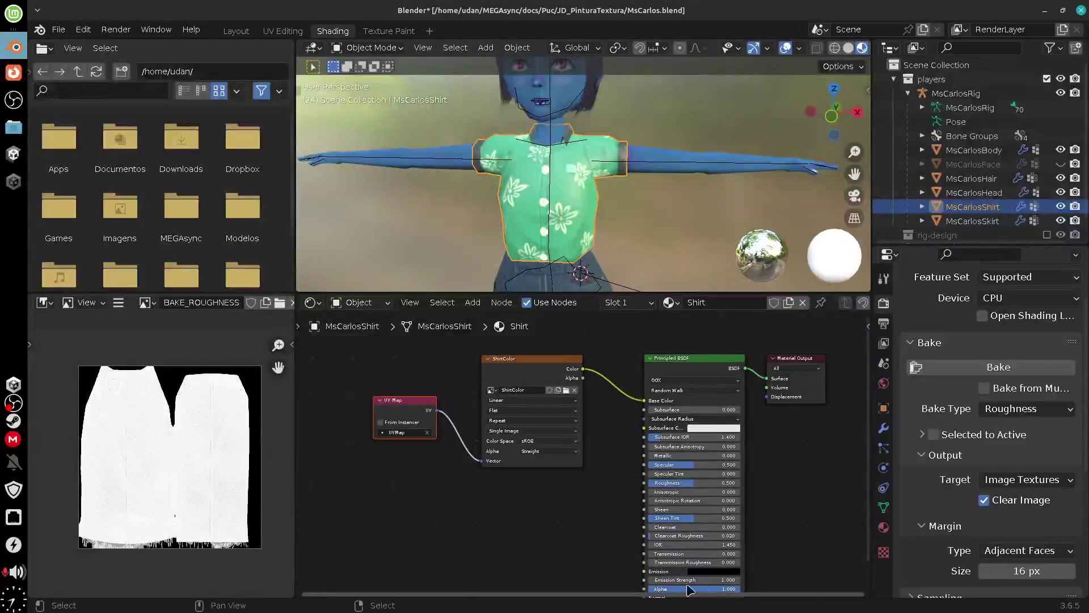
{"action": "middle_click_drag", "start_coordinate": [611, 382], "coordinate": [607, 392]}
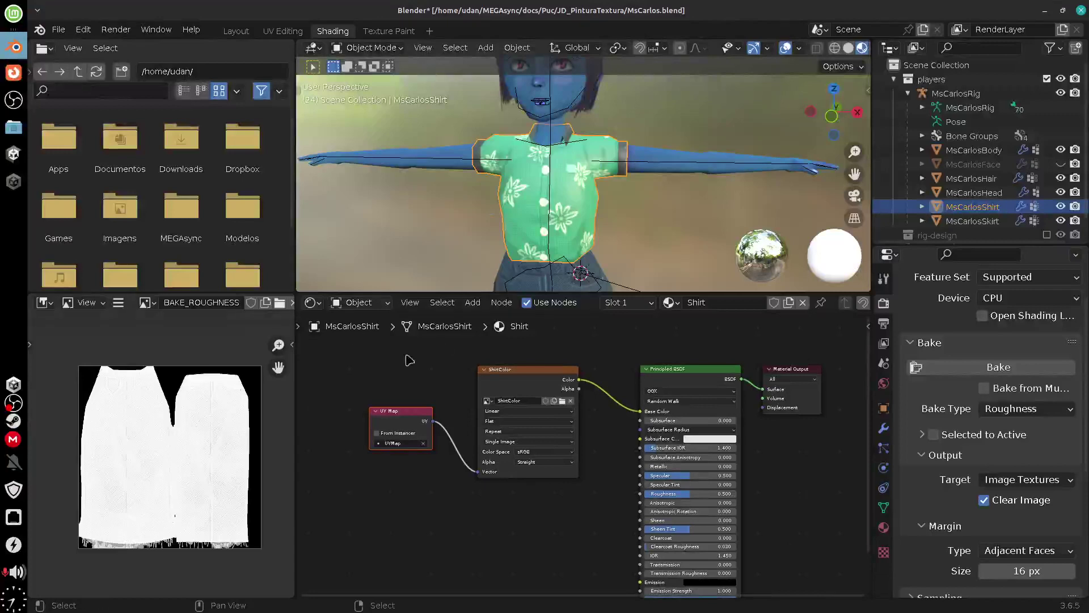
- Display the ShirtColor image and save it as ShirtColor.png in the Unity project's Assets/Materials folder
{"action": "left_click", "coordinate": [514, 384]}
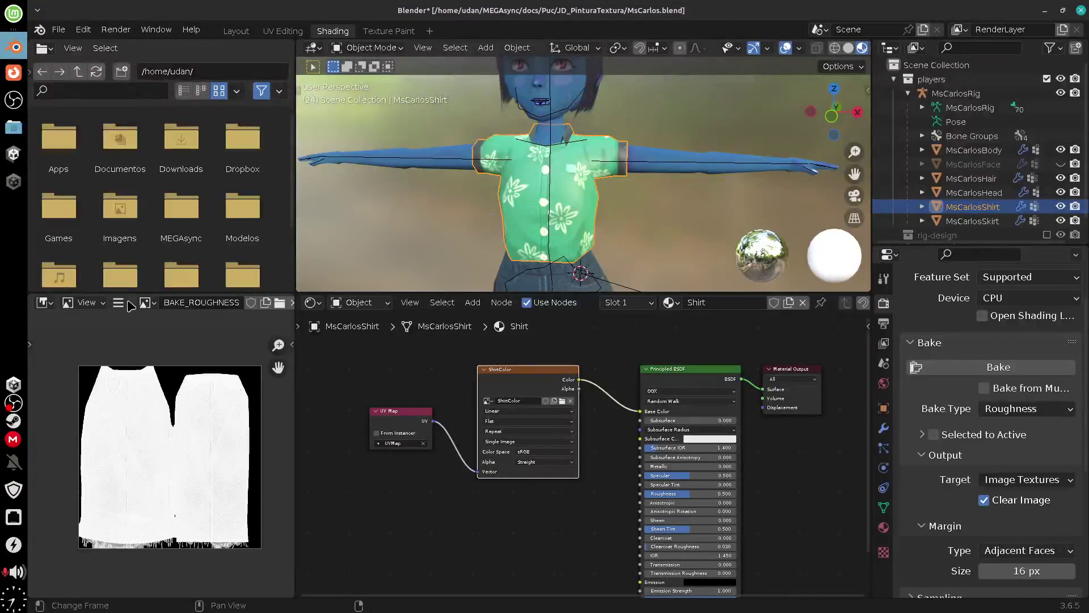
{"action": "left_click", "coordinate": [145, 303]}
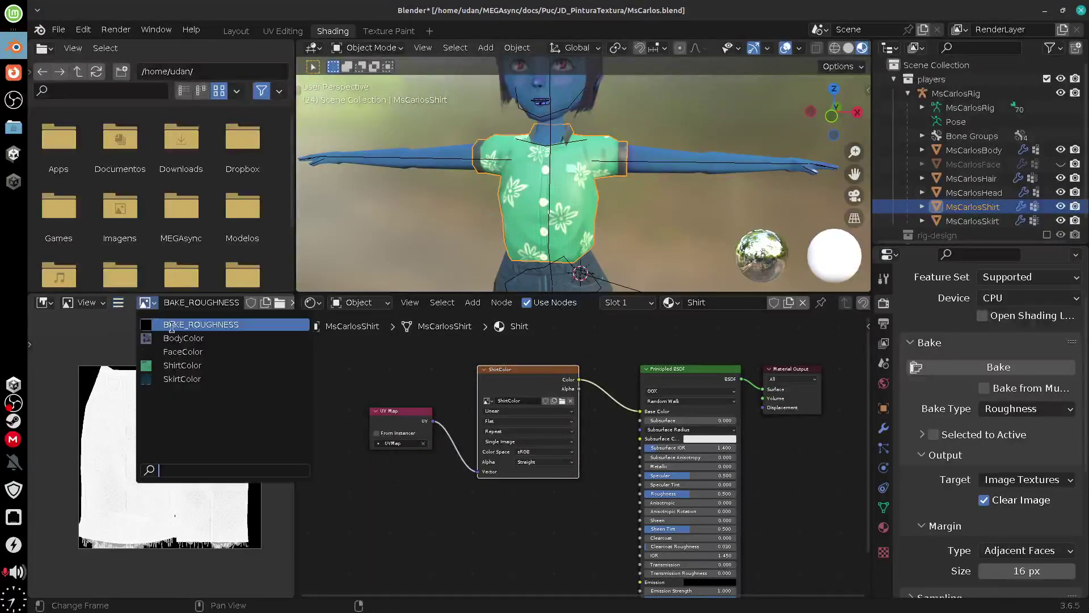
{"action": "left_click", "coordinate": [216, 366]}
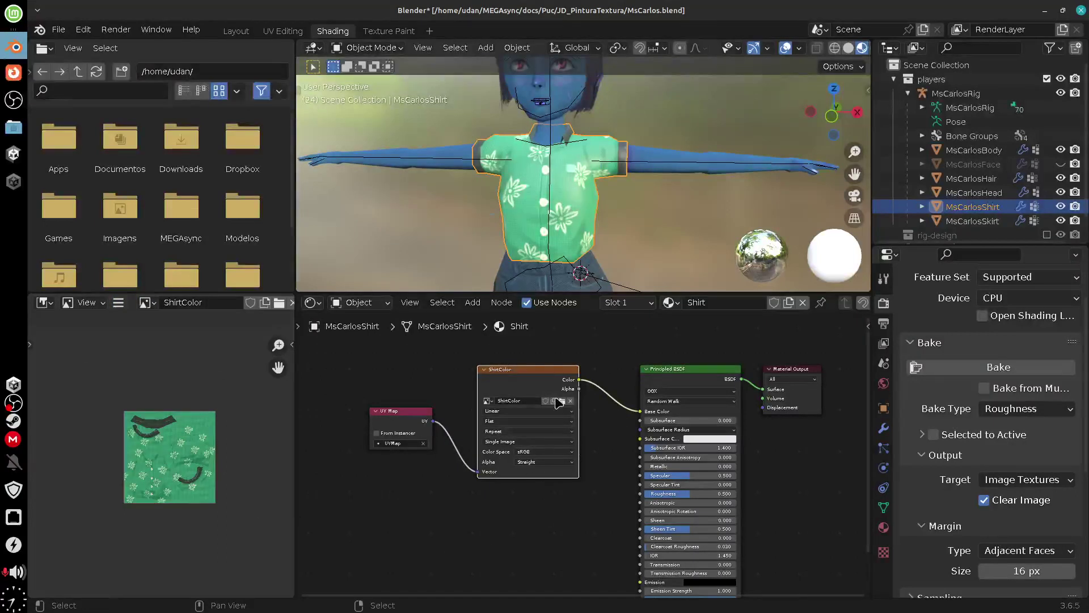
{"action": "left_click_drag", "start_coordinate": [542, 380], "coordinate": [544, 385]}
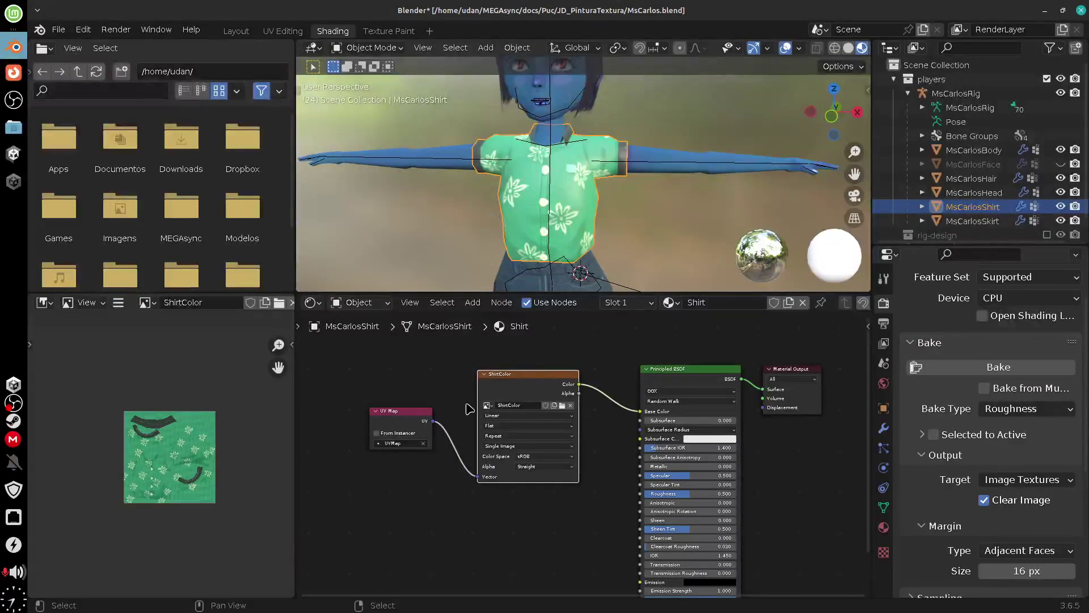
{"action": "left_click", "coordinate": [118, 302]}
{"action": "mouse_move", "coordinate": [161, 340]}
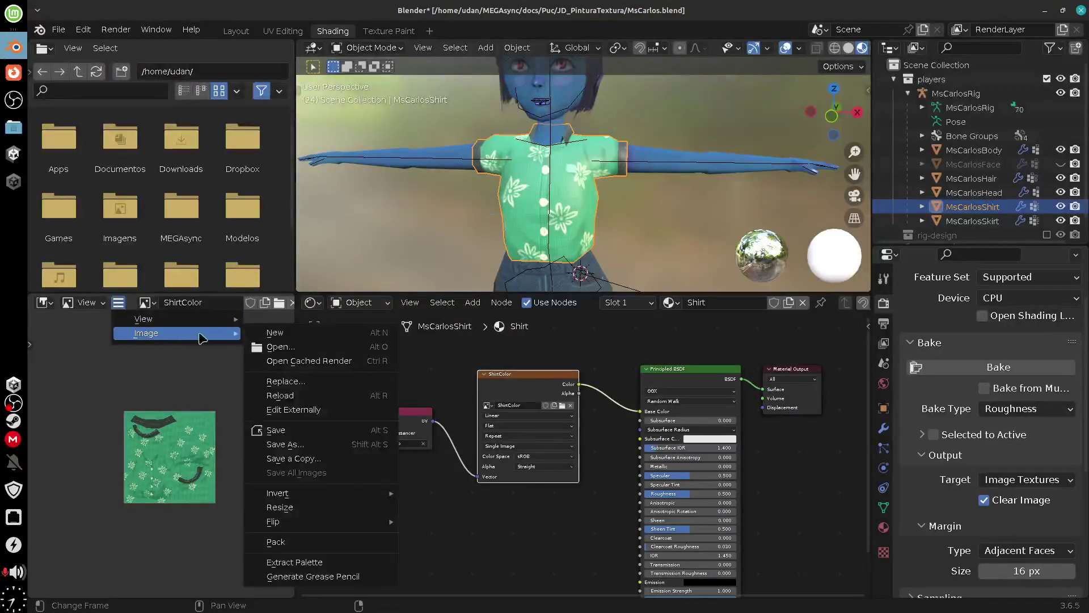
{"action": "left_click", "coordinate": [324, 448]}
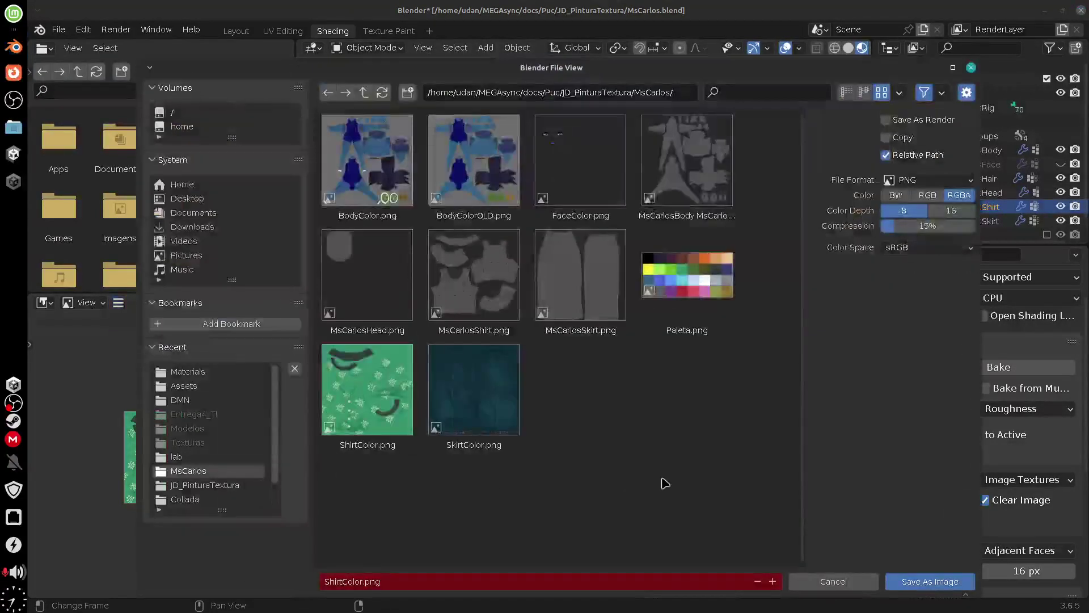
{"action": "left_click", "coordinate": [220, 373]}
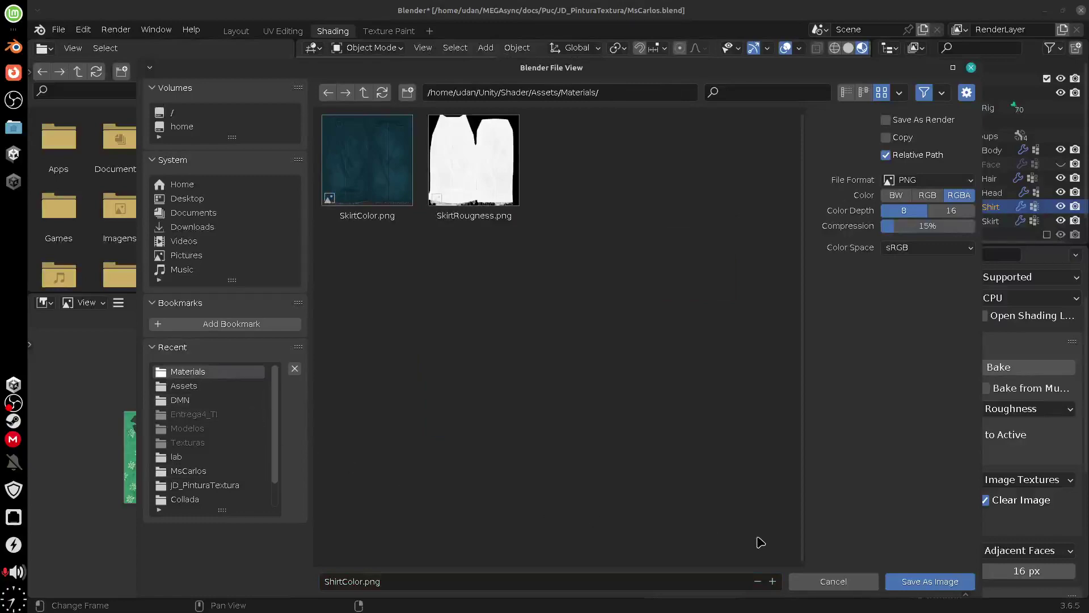
{"action": "left_click", "coordinate": [908, 581]}
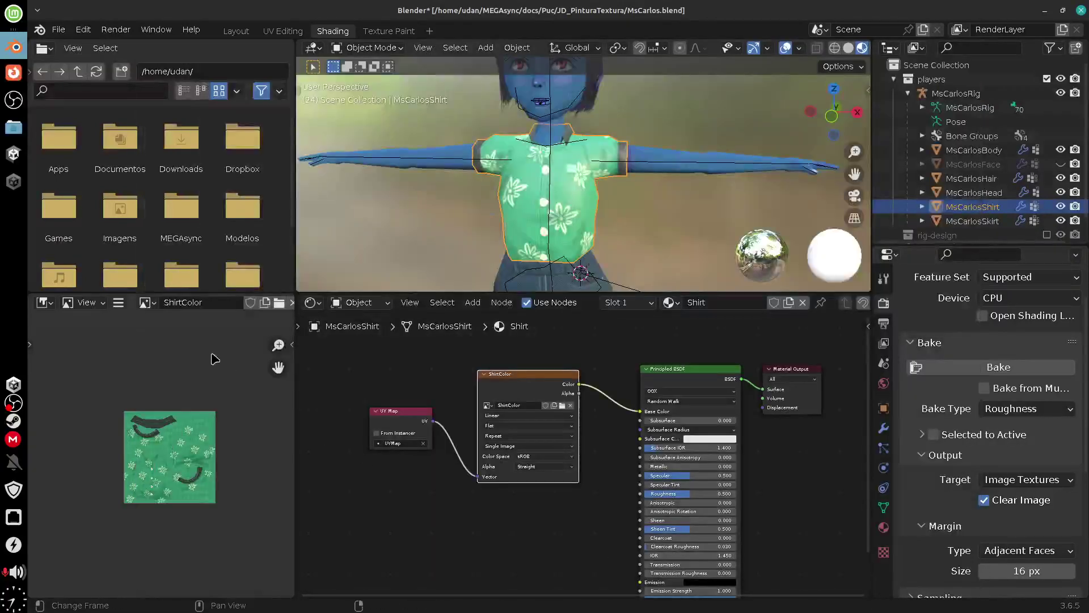
- Display the BodyColor image in the image editor and look over its texture layout
{"action": "left_click", "coordinate": [147, 303]}
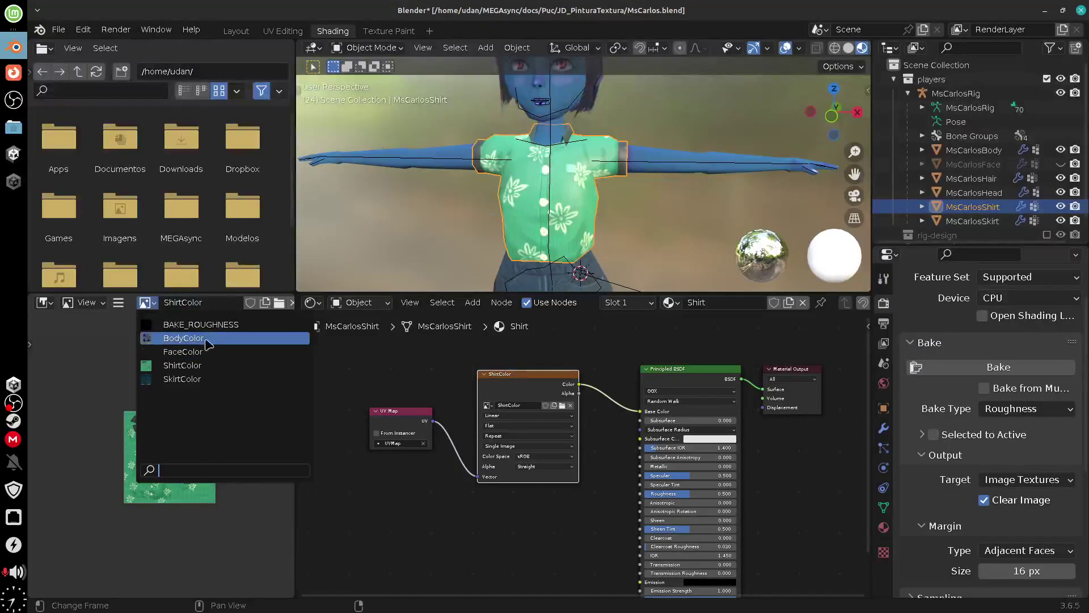
{"action": "left_click", "coordinate": [208, 344]}
{"action": "middle_click_drag", "start_coordinate": [243, 479], "coordinate": [244, 539]}
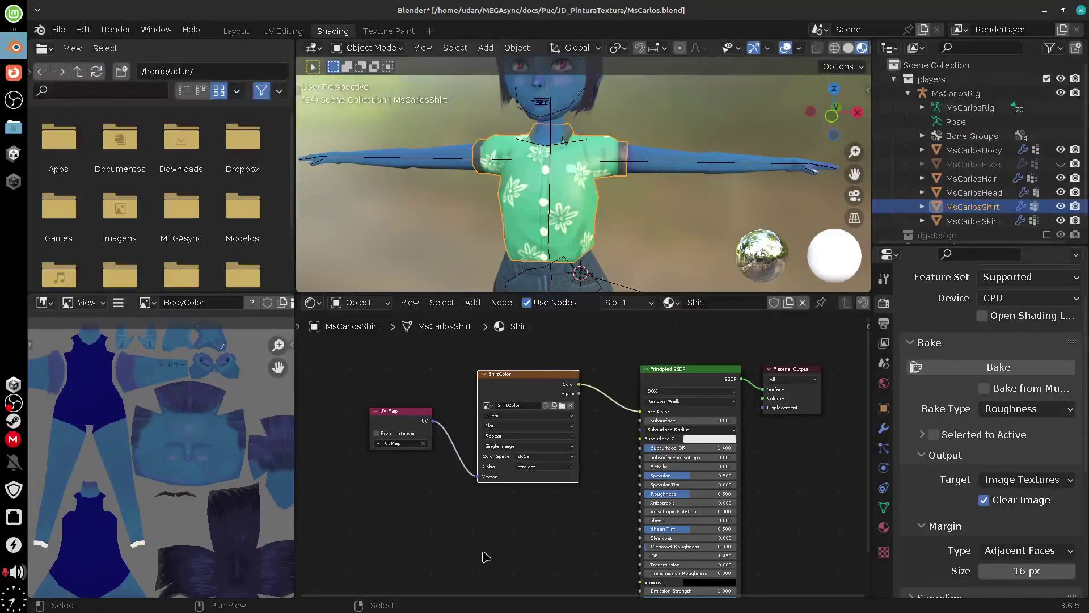
- Select the character's head mesh and bring the Body material's texture nodes into the node editor
{"action": "left_click", "coordinate": [684, 170]}
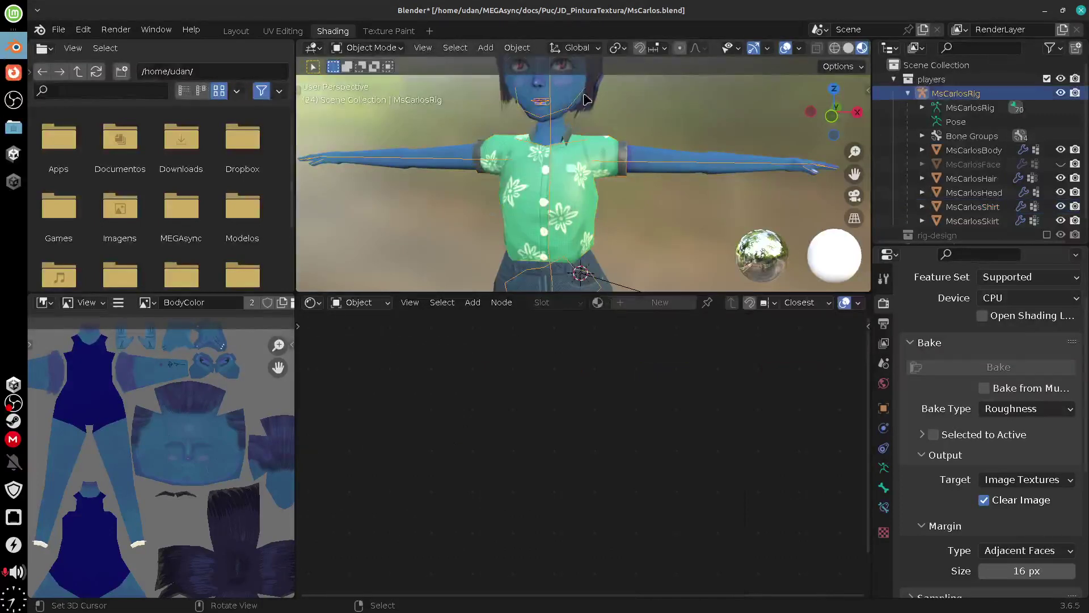
{"action": "left_click", "coordinate": [562, 119]}
{"action": "middle_click_drag", "start_coordinate": [717, 469], "coordinate": [623, 471]}
{"action": "scroll", "coordinate": [584, 506], "scroll_direction": "up", "scroll_amount": 3}
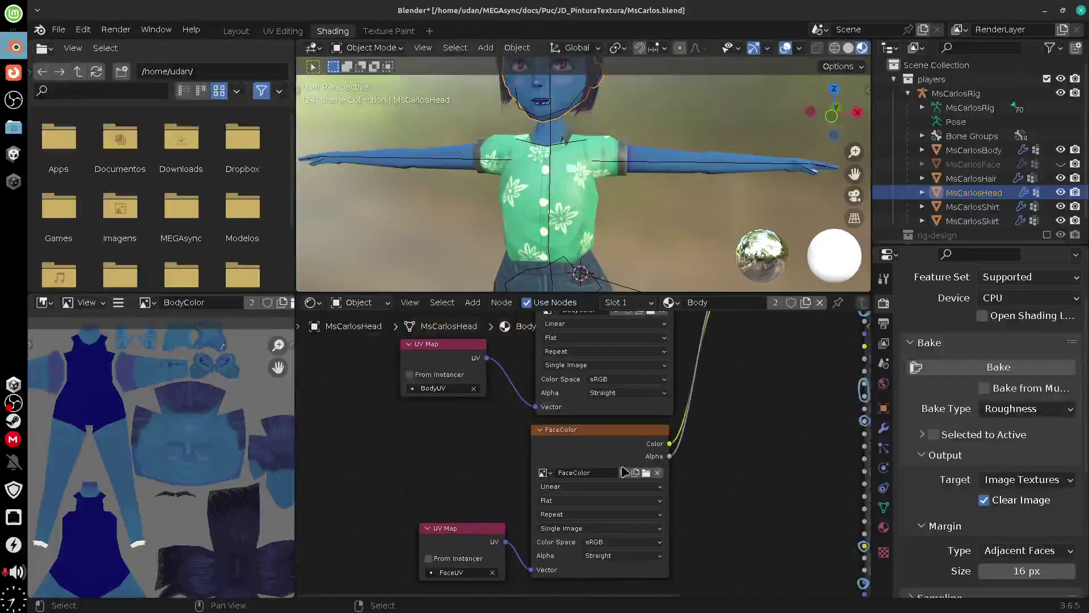
- Examine the FaceColor and BodyColor image nodes, their UV maps and how they feed the Mix node
{"action": "left_click_drag", "start_coordinate": [624, 471], "coordinate": [624, 468]}
{"action": "left_click_drag", "start_coordinate": [463, 528], "coordinate": [448, 518]}
{"action": "left_click_drag", "start_coordinate": [601, 427], "coordinate": [605, 429]}
{"action": "middle_click_drag", "start_coordinate": [730, 411], "coordinate": [707, 528]}
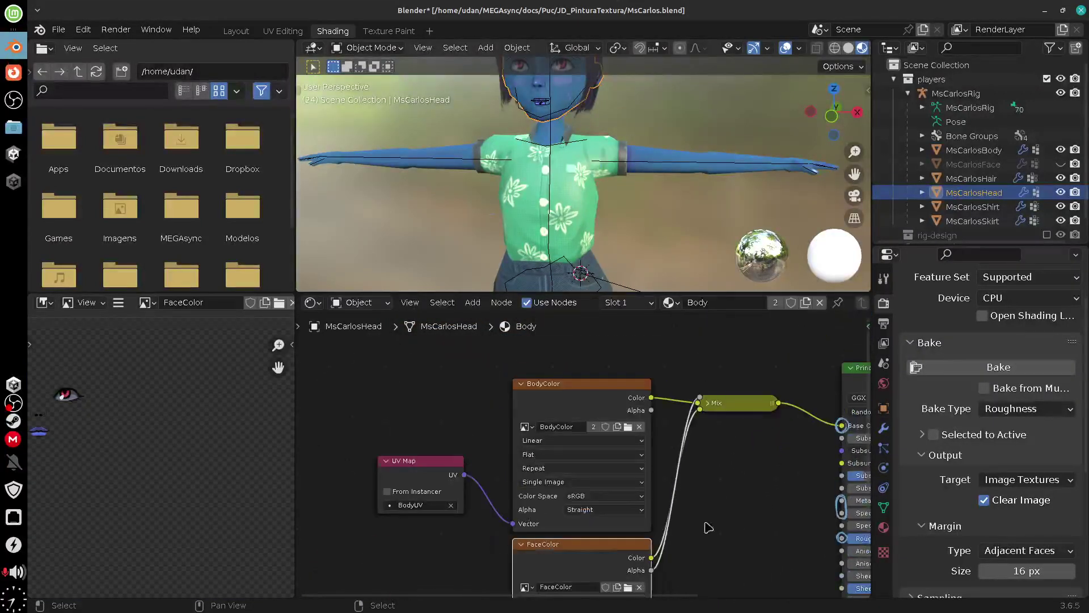
{"action": "left_click", "coordinate": [584, 391]}
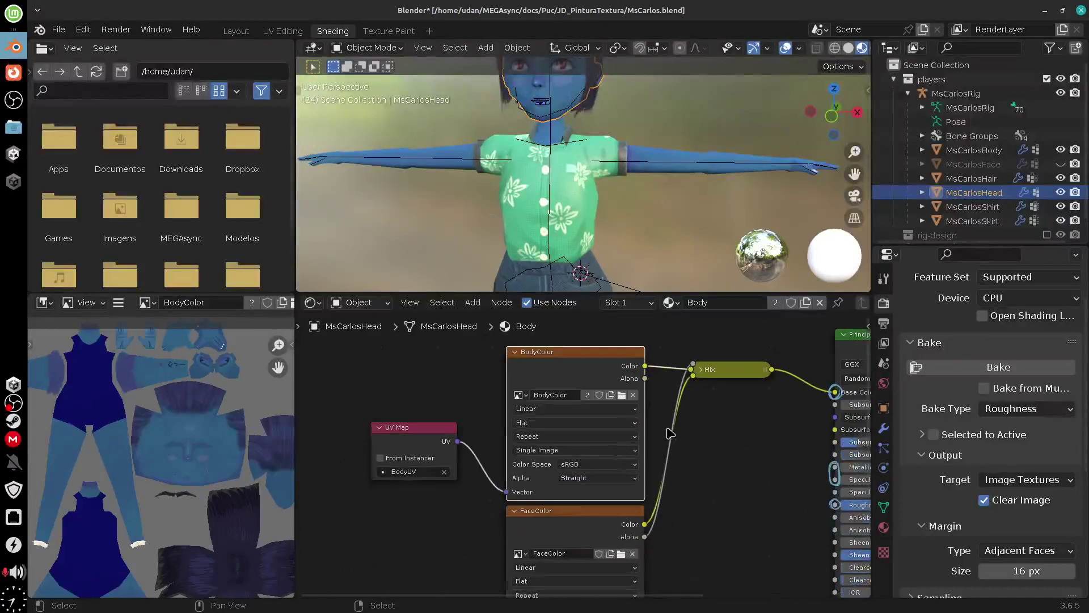
{"action": "middle_click_drag", "start_coordinate": [579, 550], "coordinate": [573, 518]}
{"action": "left_click_drag", "start_coordinate": [573, 517], "coordinate": [574, 516]}
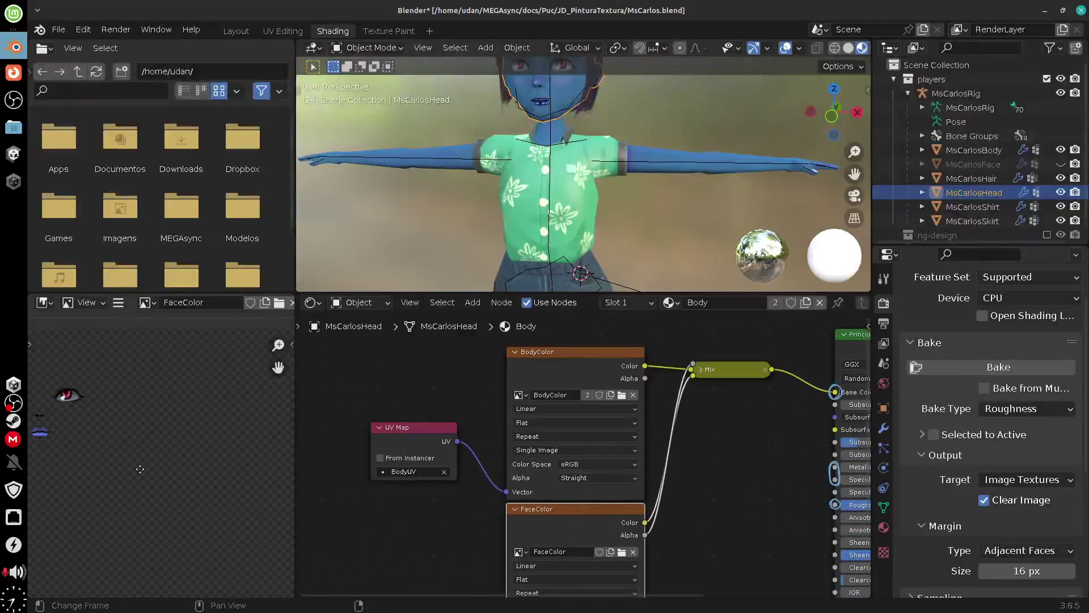
{"action": "scroll", "coordinate": [180, 474], "scroll_direction": "down", "scroll_amount": 2}
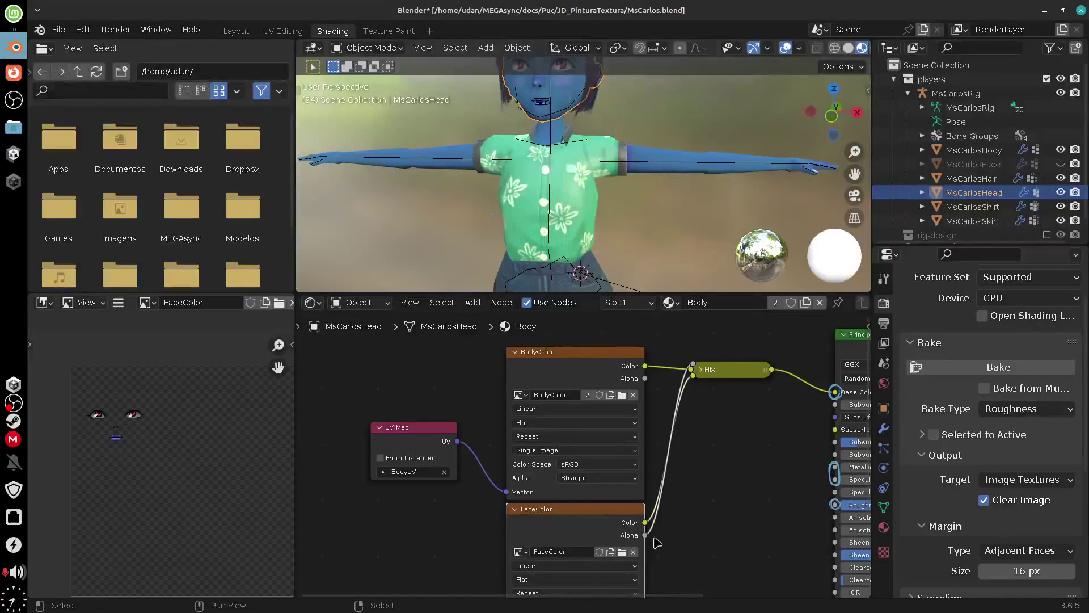
{"action": "scroll", "coordinate": [673, 539], "scroll_direction": "right", "scroll_amount": 2}
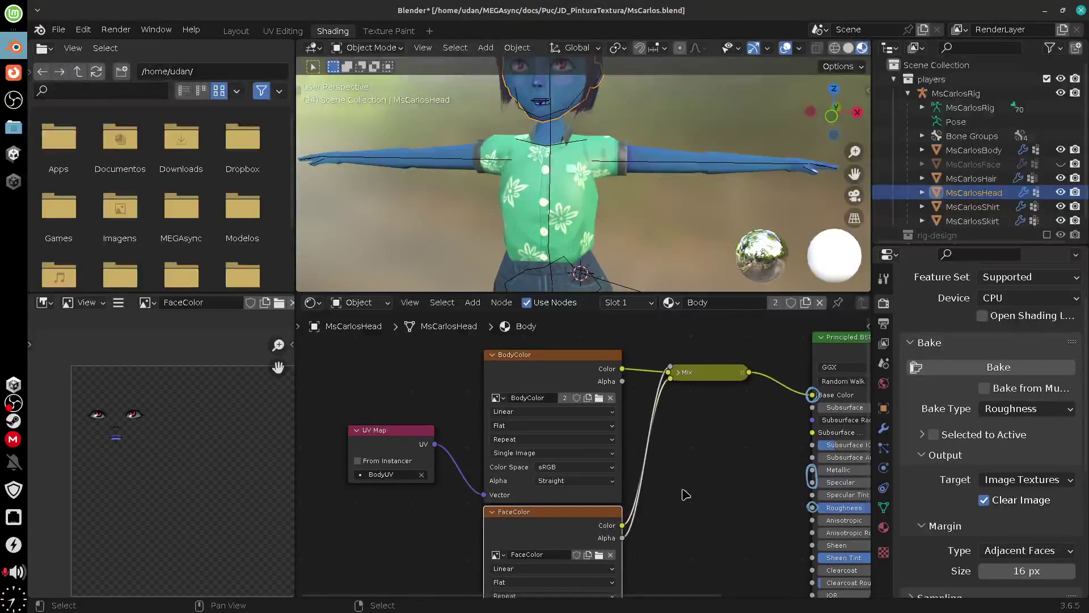
- Open the Texture Paint workspace and compare the head's BodyColor and FaceColor texture slots, ending on FaceColor
{"action": "left_click", "coordinate": [388, 31]}
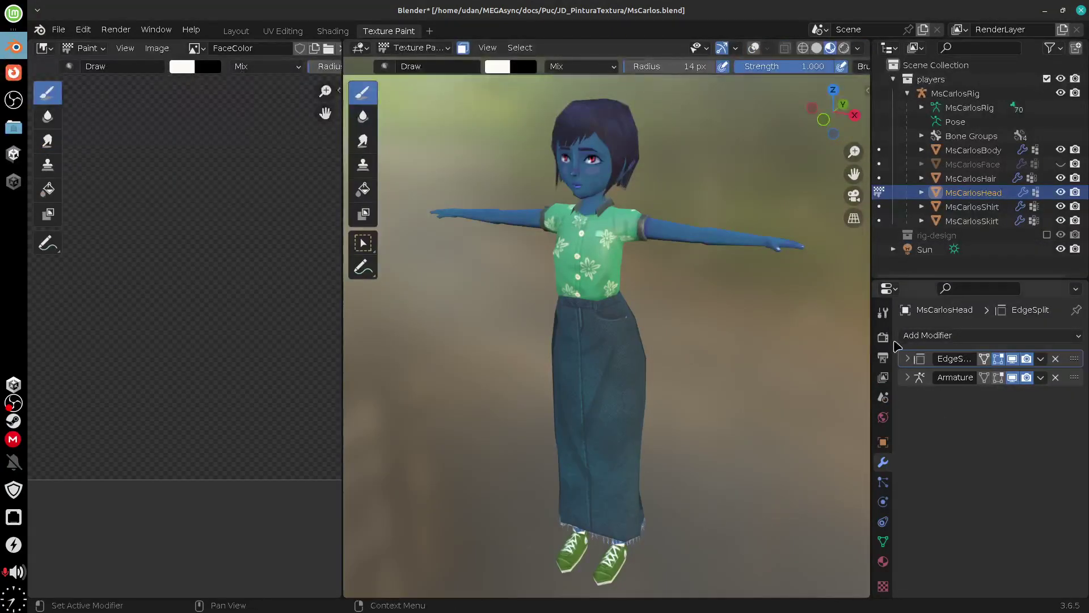
{"action": "left_click", "coordinate": [882, 312]}
{"action": "left_click", "coordinate": [981, 388]}
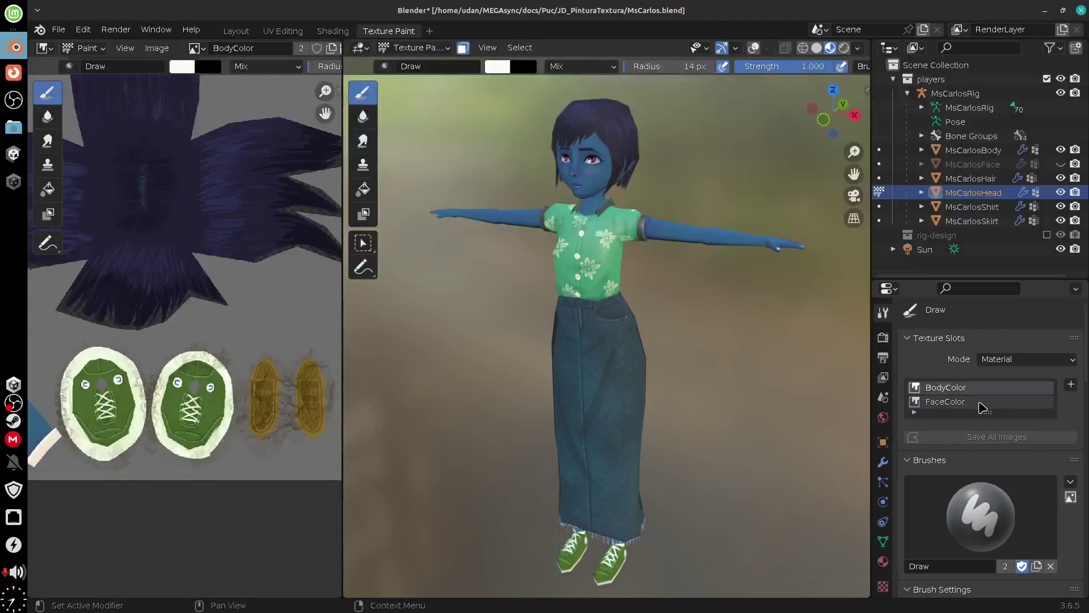
{"action": "left_click", "coordinate": [983, 402]}
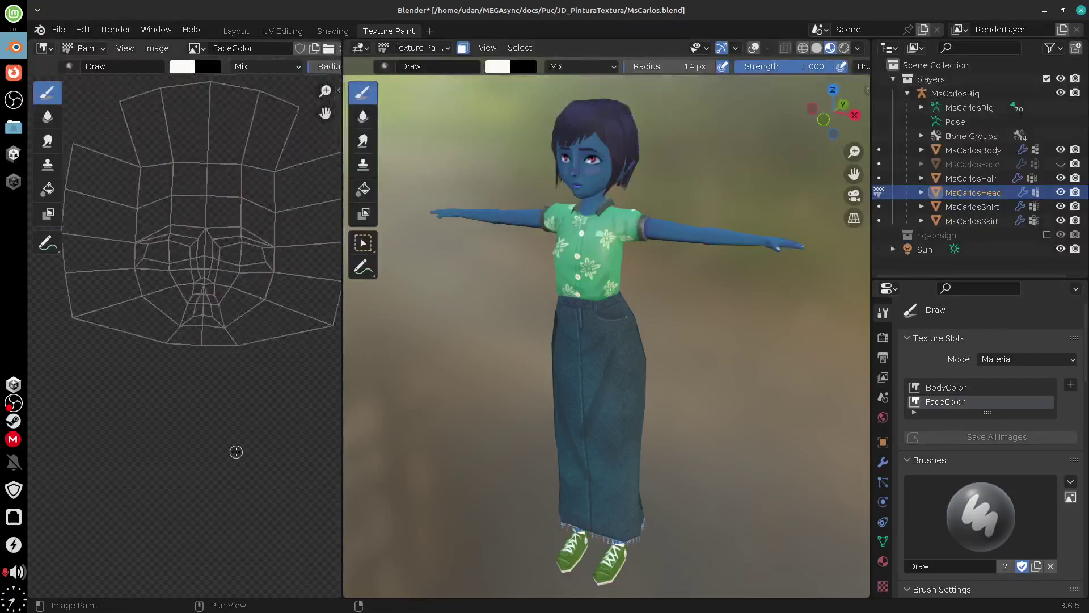
{"action": "middle_click_drag", "start_coordinate": [236, 452], "coordinate": [340, 420]}
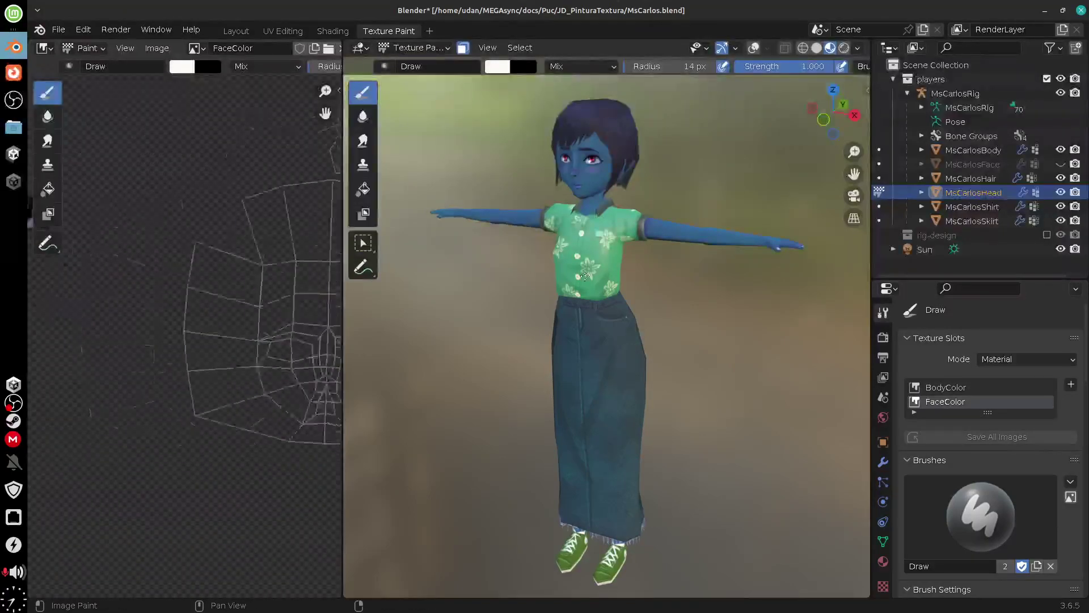
{"action": "left_click", "coordinate": [958, 388]}
{"action": "left_click", "coordinate": [956, 402]}
{"action": "left_click", "coordinate": [957, 388]}
{"action": "left_click", "coordinate": [956, 401]}
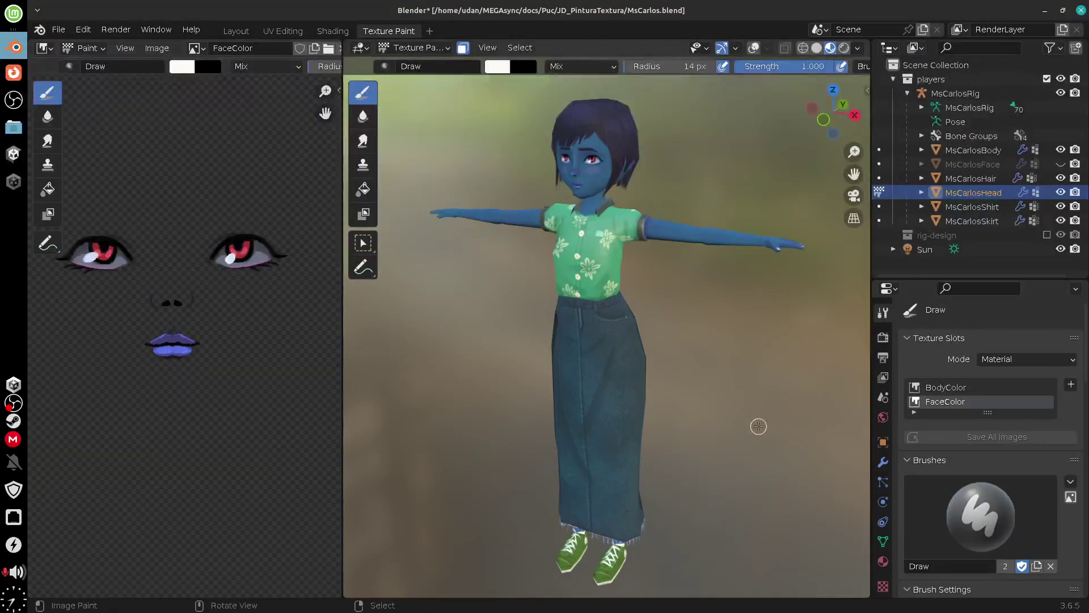
- Return to the Shading workspace and expand the Mix node that combines the BodyColor and FaceColor textures
{"action": "left_click", "coordinate": [332, 31]}
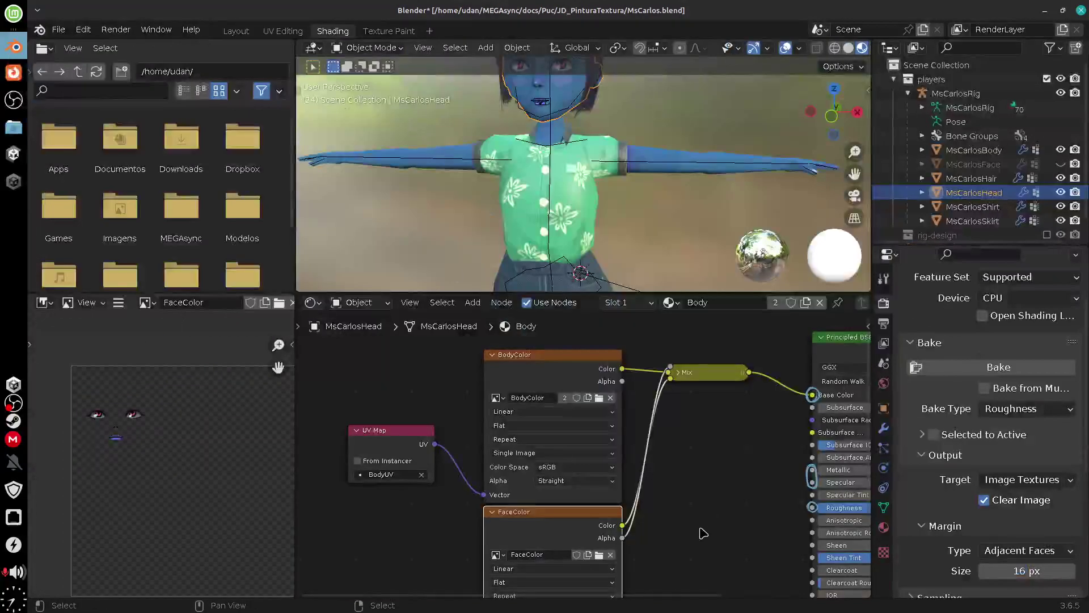
{"action": "mouse_move", "coordinate": [701, 529]}
{"action": "middle_mouse_down"}
{"action": "mouse_move", "coordinate": [685, 547]}
{"action": "mouse_move", "coordinate": [701, 548]}
{"action": "middle_mouse_up"}
{"action": "left_click_drag", "start_coordinate": [570, 395], "coordinate": [586, 381]}
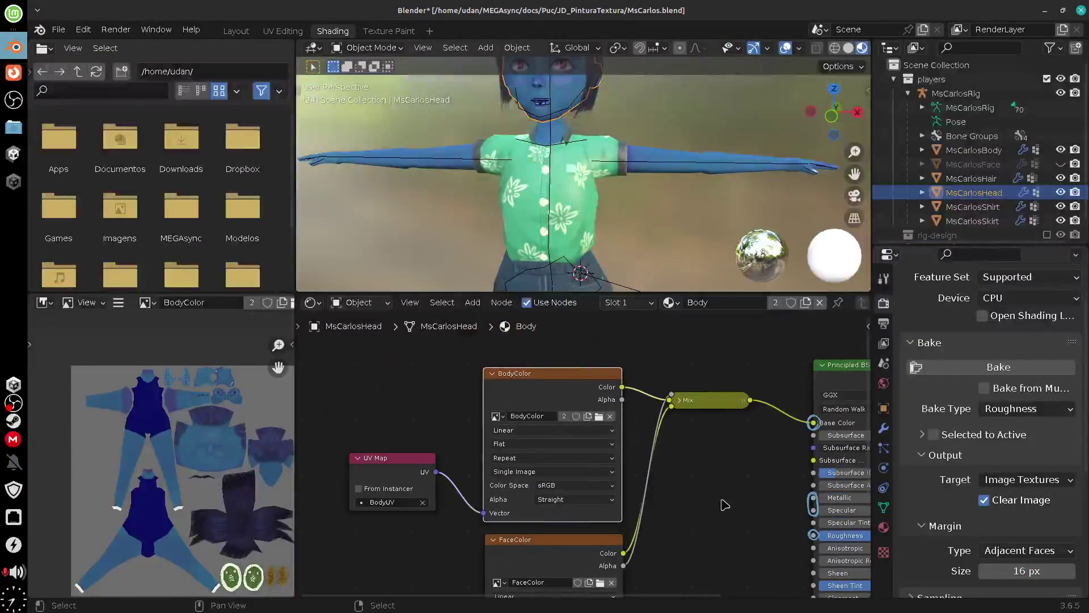
{"action": "left_click", "coordinate": [678, 400]}
{"action": "mouse_move", "coordinate": [703, 407]}
{"action": "left_mouse_down"}
{"action": "mouse_move", "coordinate": [711, 411]}
{"action": "mouse_move", "coordinate": [701, 413]}
{"action": "left_mouse_up"}
{"action": "left_click", "coordinate": [701, 414]}
{"action": "middle_click_drag", "start_coordinate": [733, 513], "coordinate": [692, 481]}
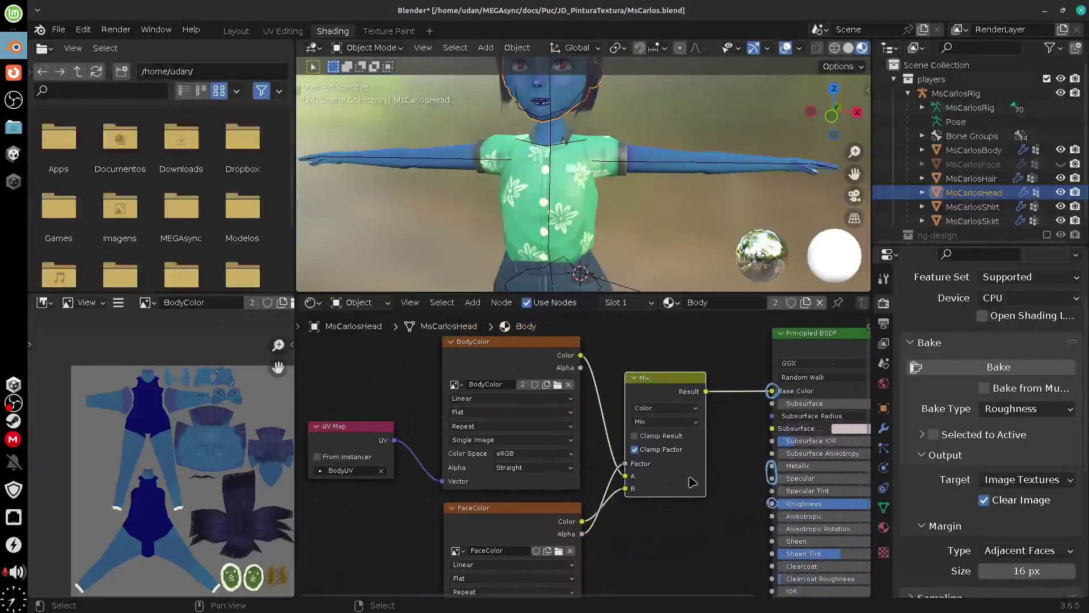
{"action": "middle_click_drag", "start_coordinate": [545, 458], "coordinate": [549, 450]}
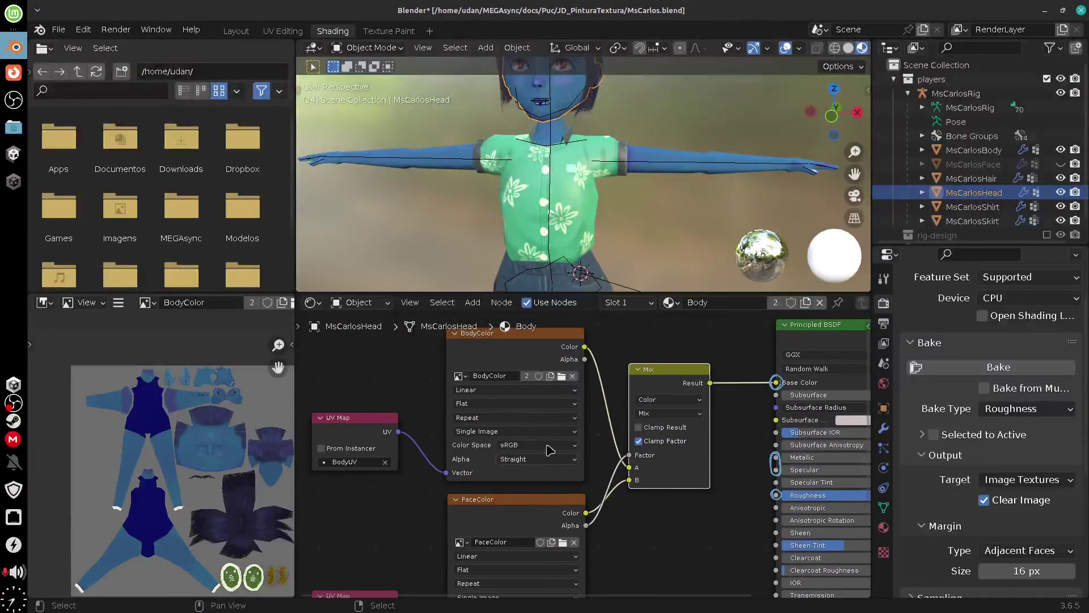
{"action": "scroll", "coordinate": [615, 548], "scroll_direction": "right", "scroll_amount": 6}
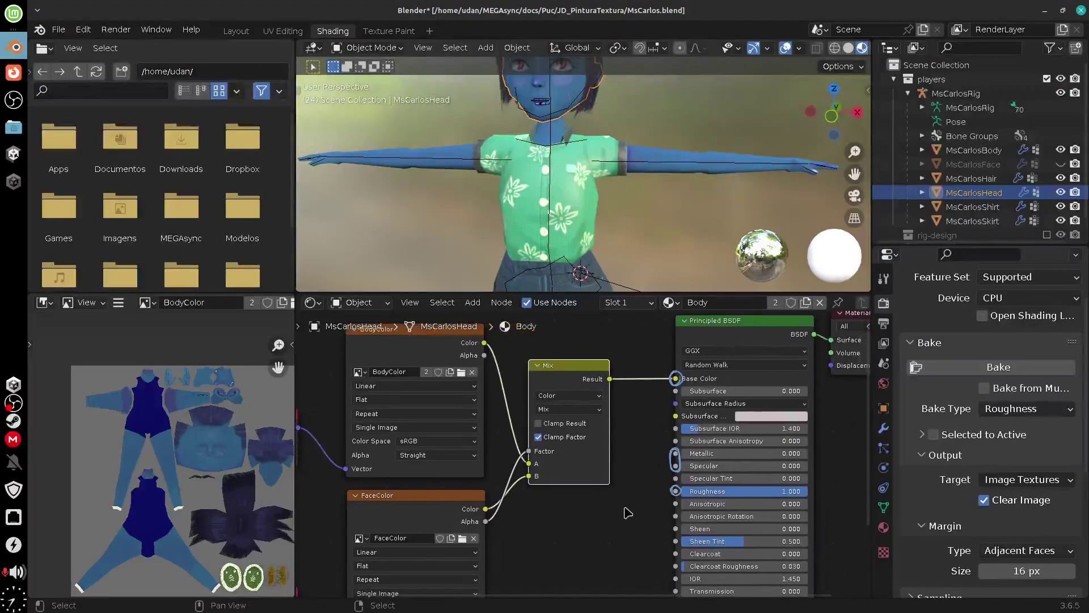
{"action": "scroll", "coordinate": [772, 493], "scroll_direction": "right", "scroll_amount": 1}
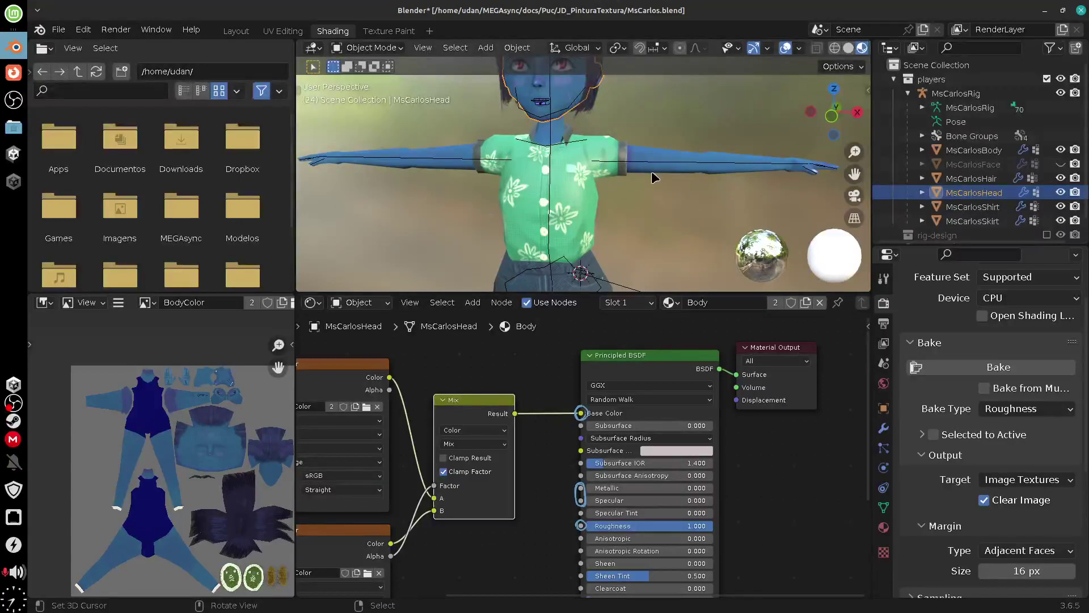
- Add the body and hair meshes to the selection and look over the Hair material's nodes
{"action": "left_click", "coordinate": [652, 173]}
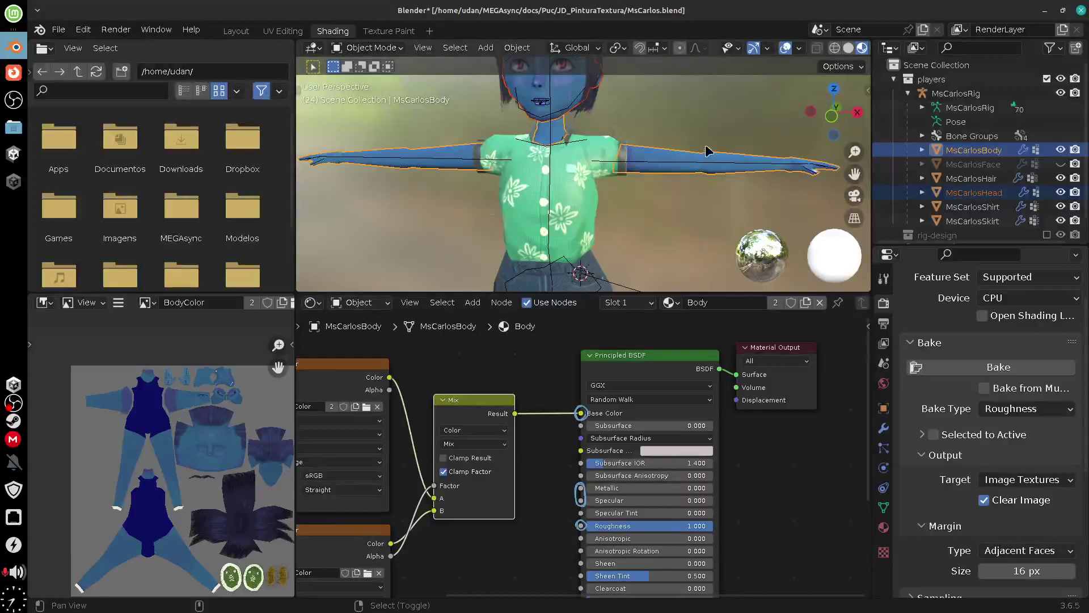
{"action": "middle_click_drag", "start_coordinate": [716, 266], "coordinate": [709, 214]}
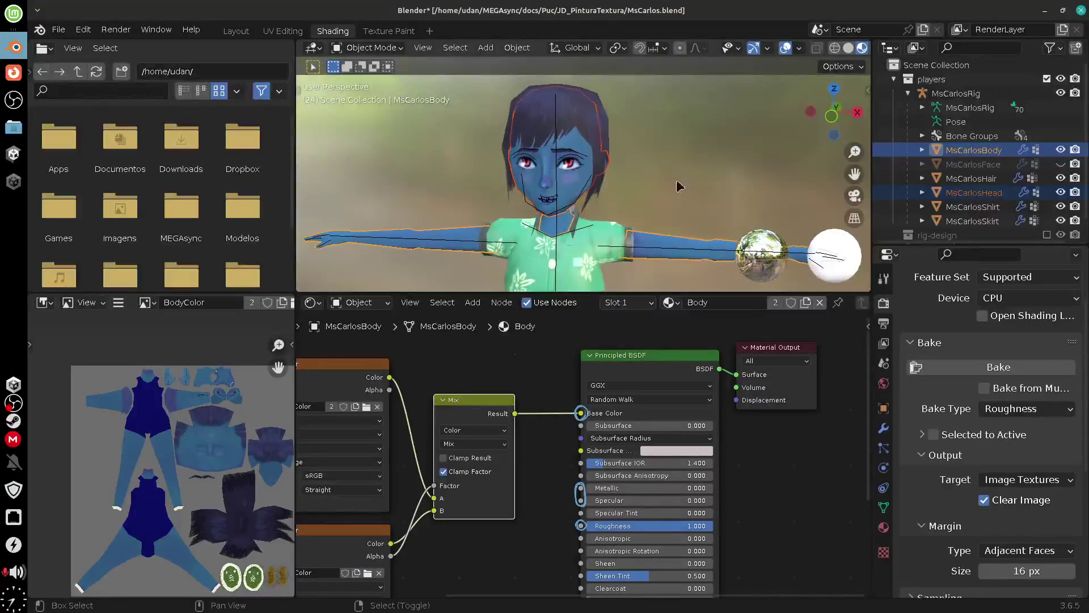
{"action": "left_click", "coordinate": [611, 120]}
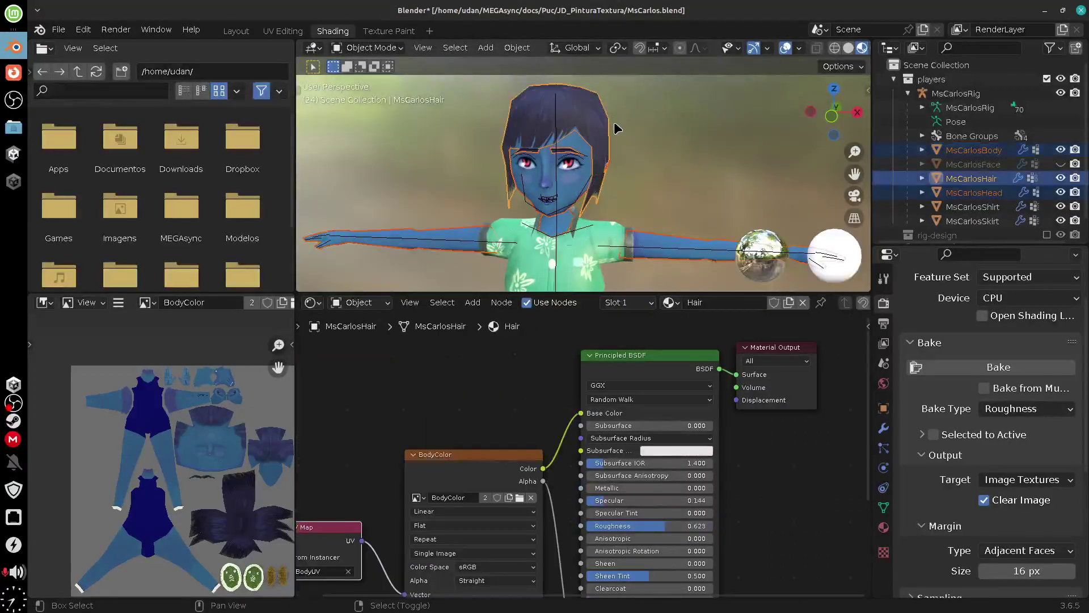
{"action": "left_click", "coordinate": [615, 128]}
{"action": "left_click", "coordinate": [602, 126]}
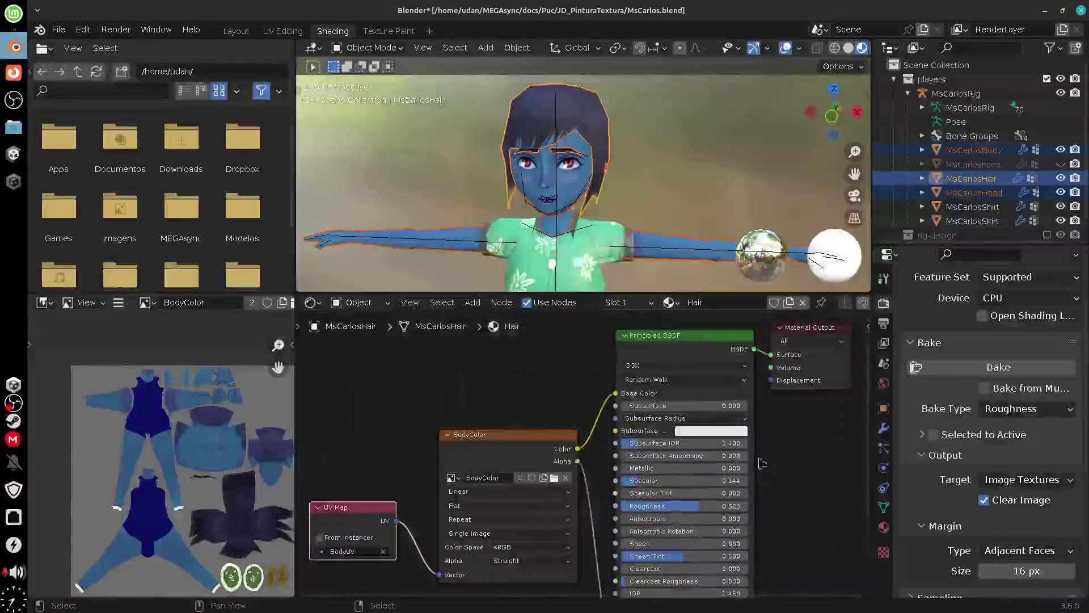
{"action": "left_click", "coordinate": [602, 126], "text": "shift"}
- Select only the MsCarlosBody and MsCarlosHead meshes, with the head as the active object
{"action": "left_click", "coordinate": [563, 215]}
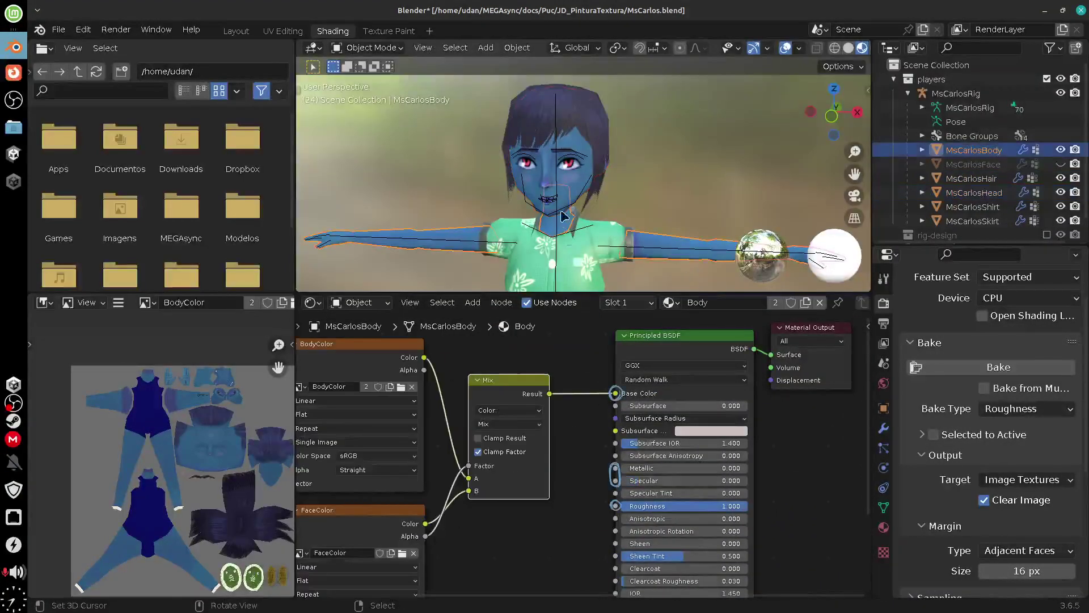
{"action": "left_click", "coordinate": [575, 189]}
{"action": "left_click", "coordinate": [670, 239]}
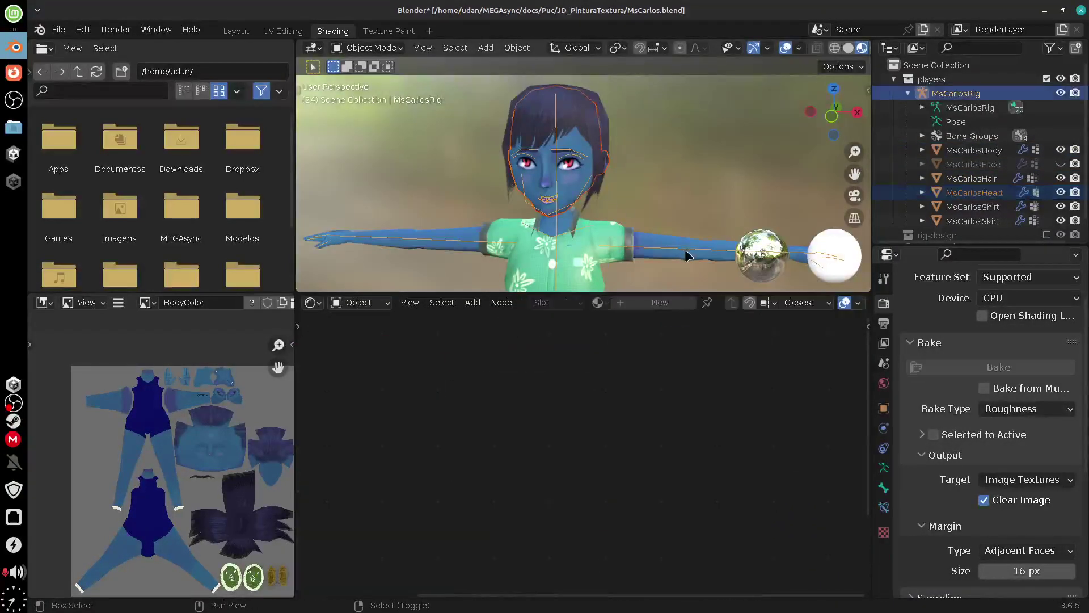
{"action": "left_click", "coordinate": [678, 244]}
{"action": "left_click", "coordinate": [578, 188], "text": "shift"}
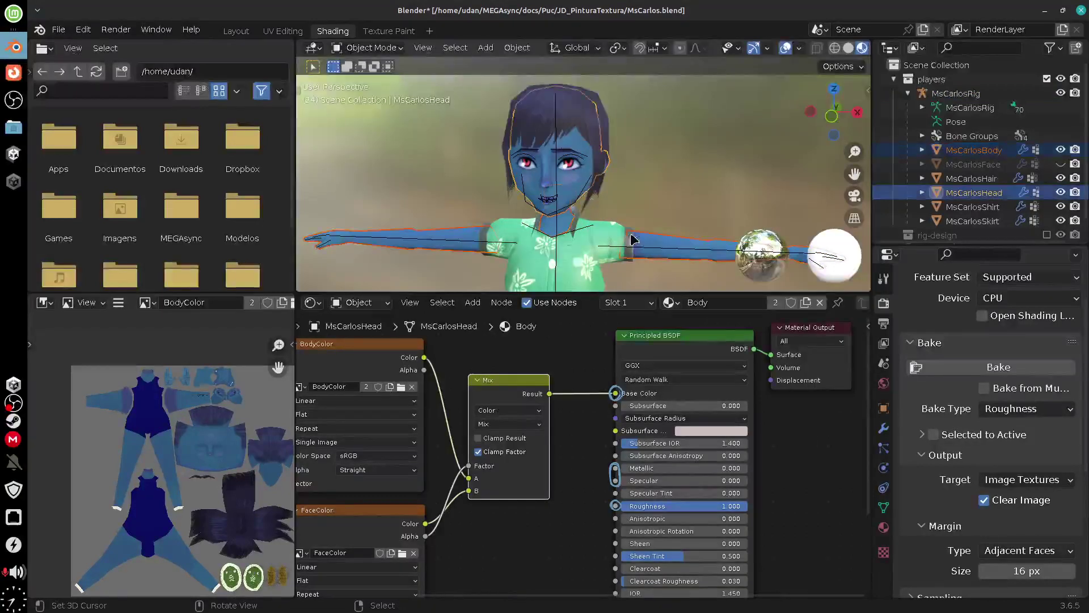
- Add an Image Texture node in the empty area beside the Body material's Principled BSDF
{"action": "scroll", "coordinate": [808, 505], "scroll_direction": "up", "scroll_amount": 2}
{"action": "scroll", "coordinate": [693, 497], "scroll_direction": "down", "scroll_amount": 2}
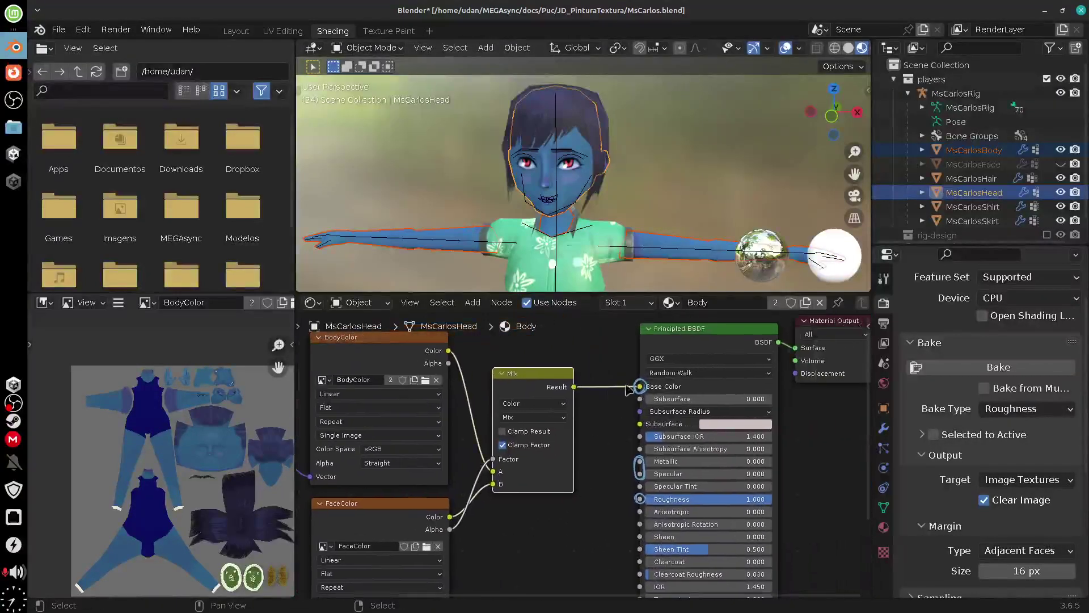
{"action": "scroll", "coordinate": [688, 504], "scroll_direction": "right", "scroll_amount": 5, "text": "ctrl"}
{"action": "scroll", "coordinate": [567, 544], "scroll_direction": "down", "scroll_amount": 4, "text": "shift"}
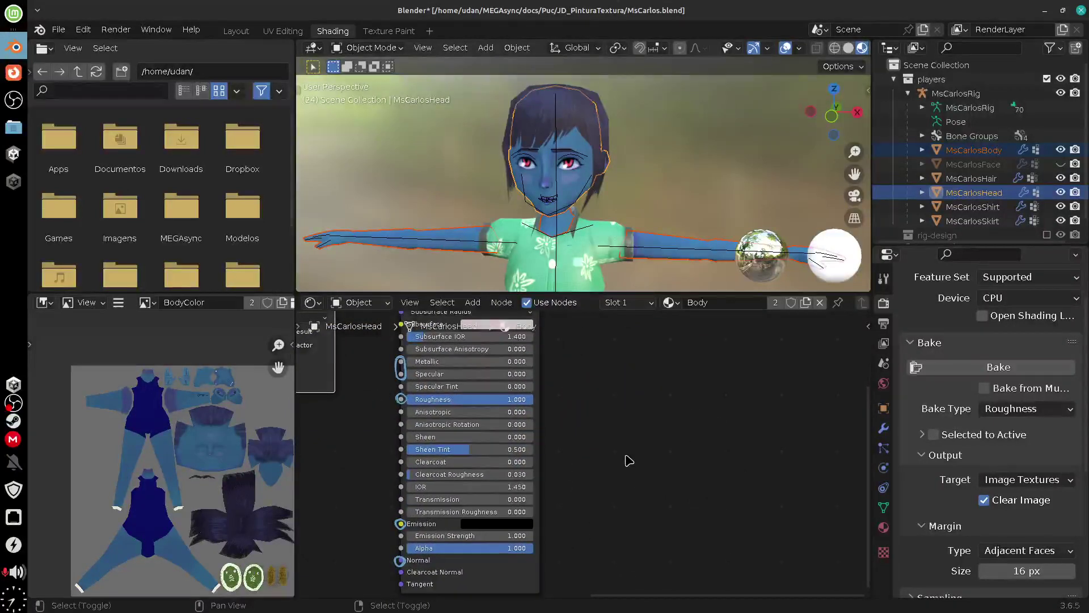
{"action": "key", "text": "shift+a"}
{"action": "mouse_move", "coordinate": [629, 460]}
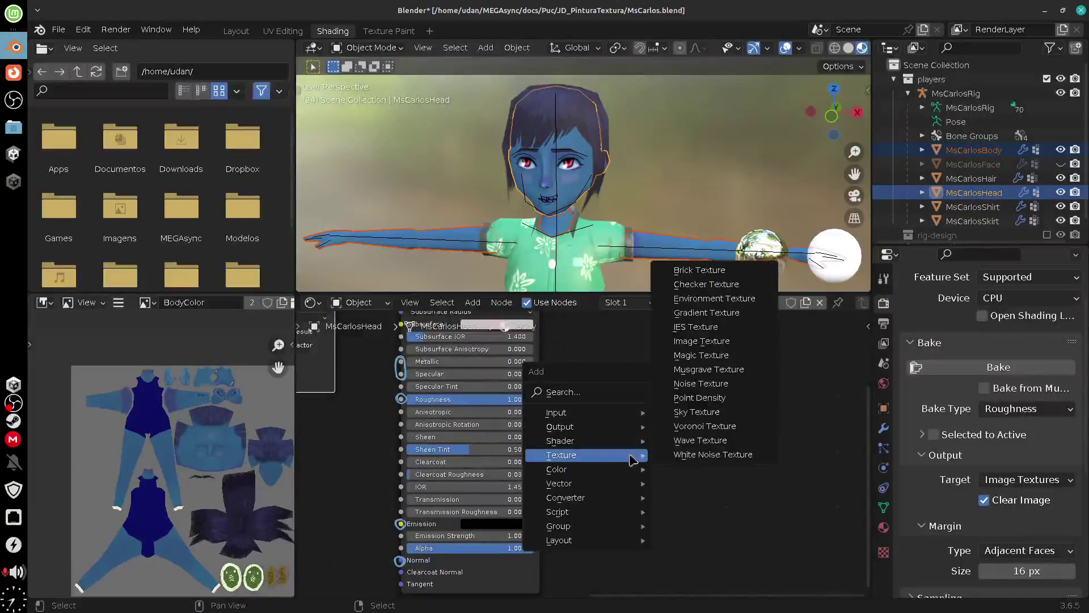
{"action": "left_click", "coordinate": [732, 341]}
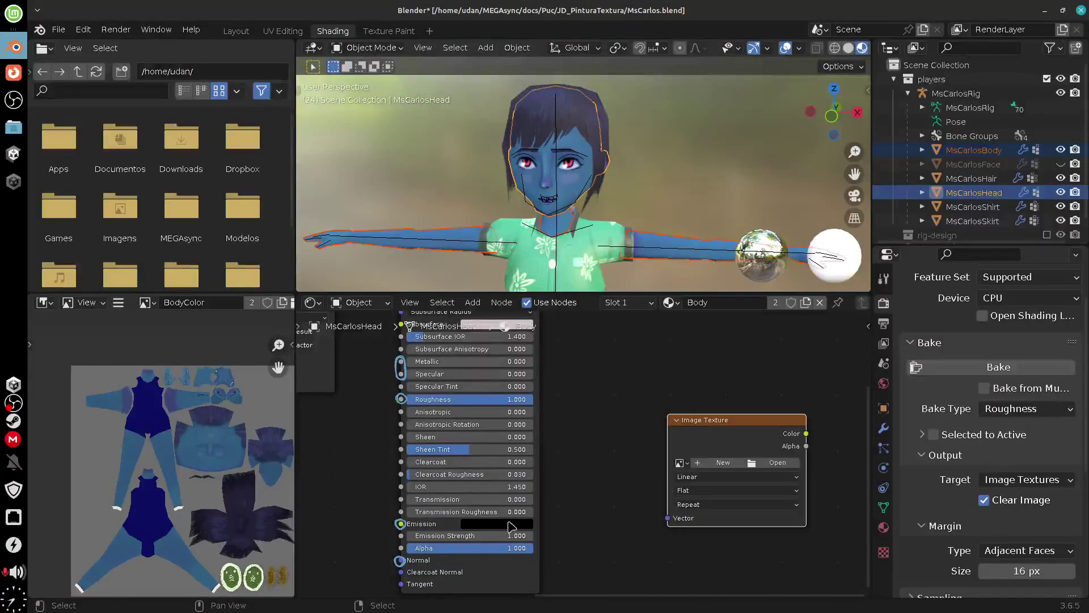
- Check the BodyColor image's properties in the image editor for its resolution
{"action": "left_click", "coordinate": [292, 345]}
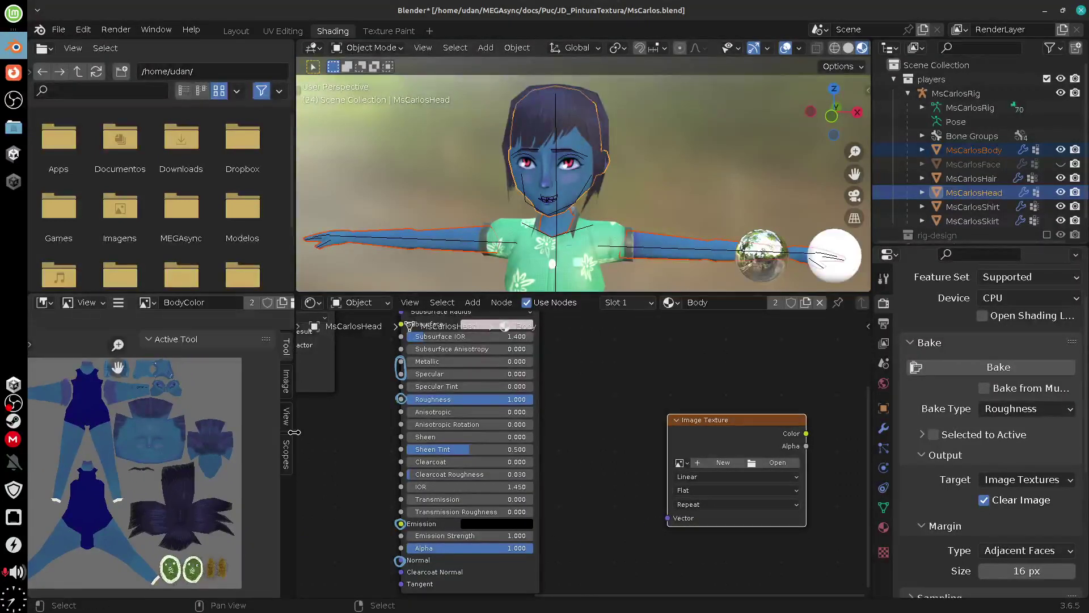
{"action": "left_click", "coordinate": [287, 380]}
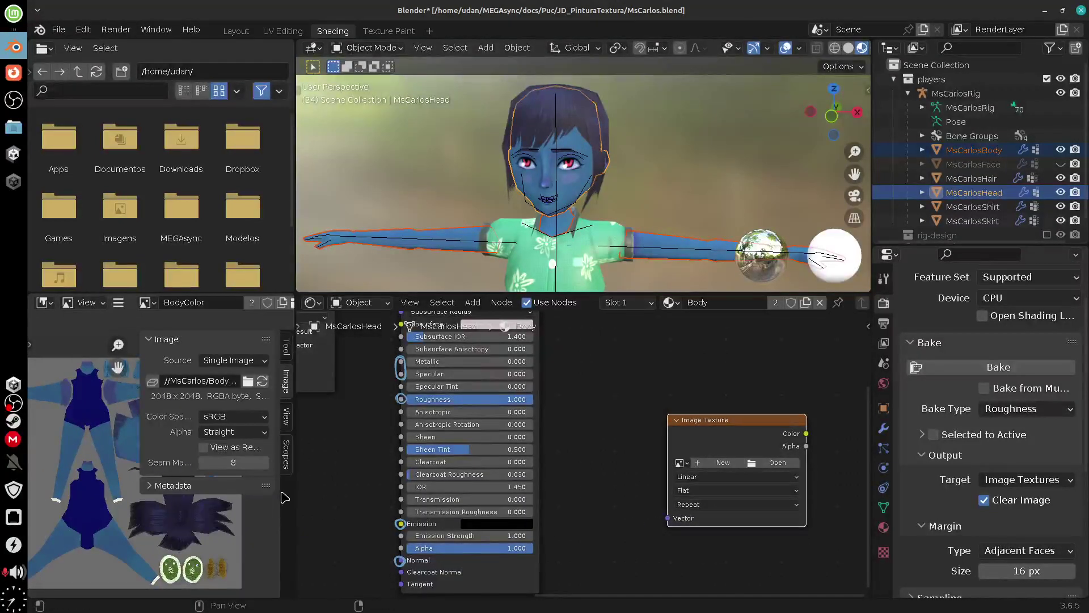
{"action": "key", "text": "n"}
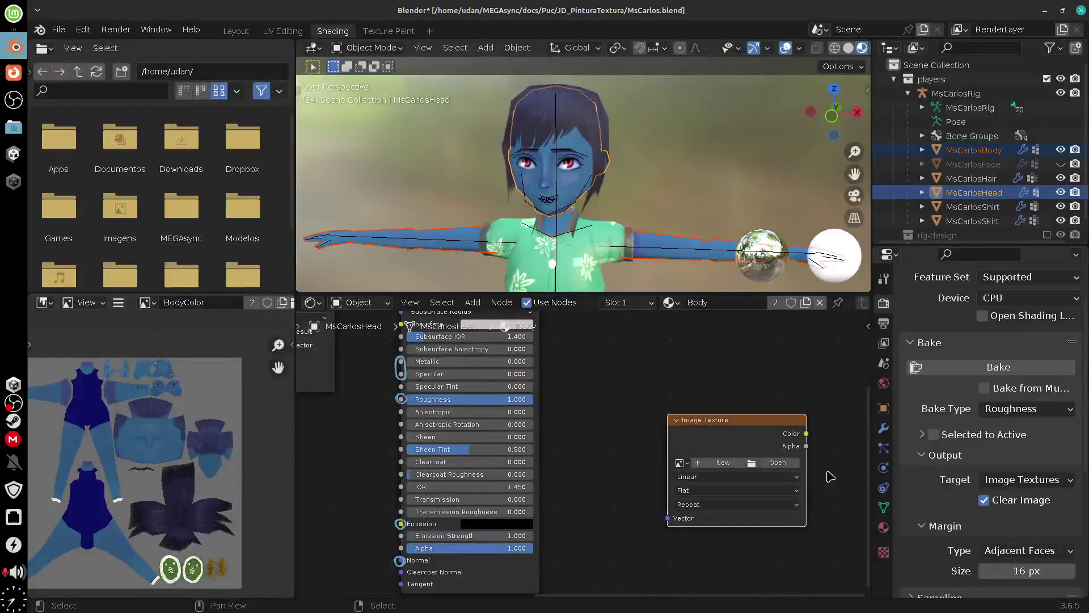
- Start a new image for the empty Image Texture node with a width of 2048 px and a height of 248 px
{"action": "left_click", "coordinate": [721, 462]}
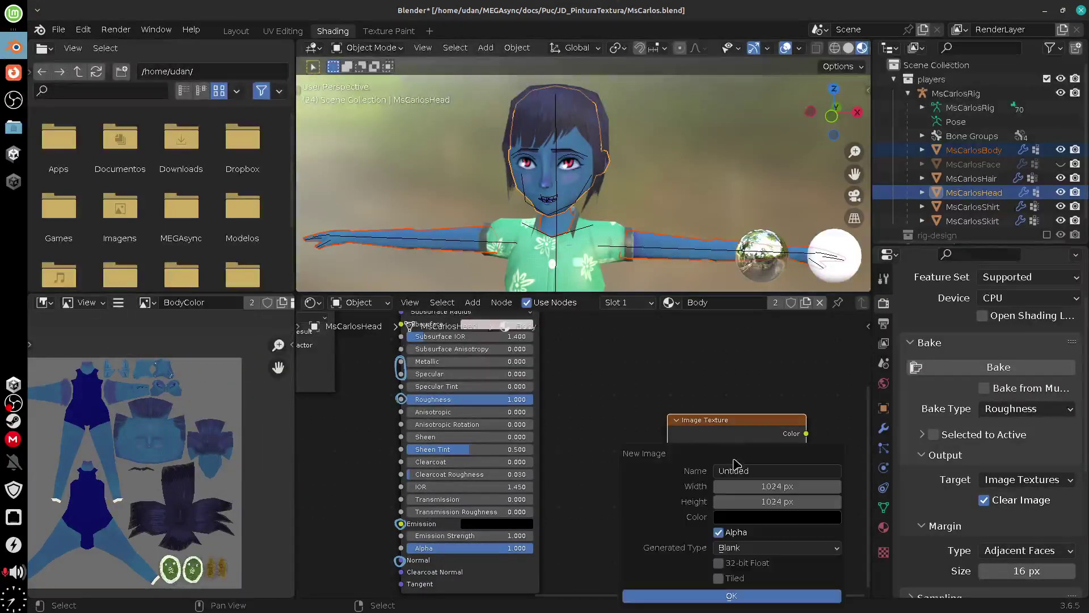
{"action": "left_click", "coordinate": [779, 486]}
{"action": "type", "text": "2048"}
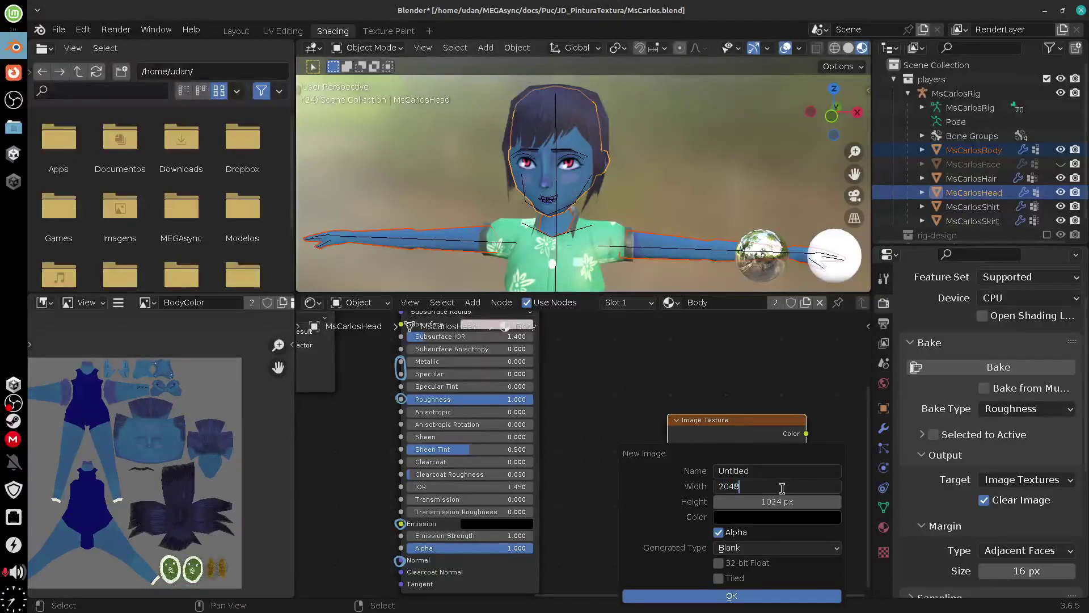
{"action": "key", "text": "Return"}
{"action": "left_click", "coordinate": [782, 501]}
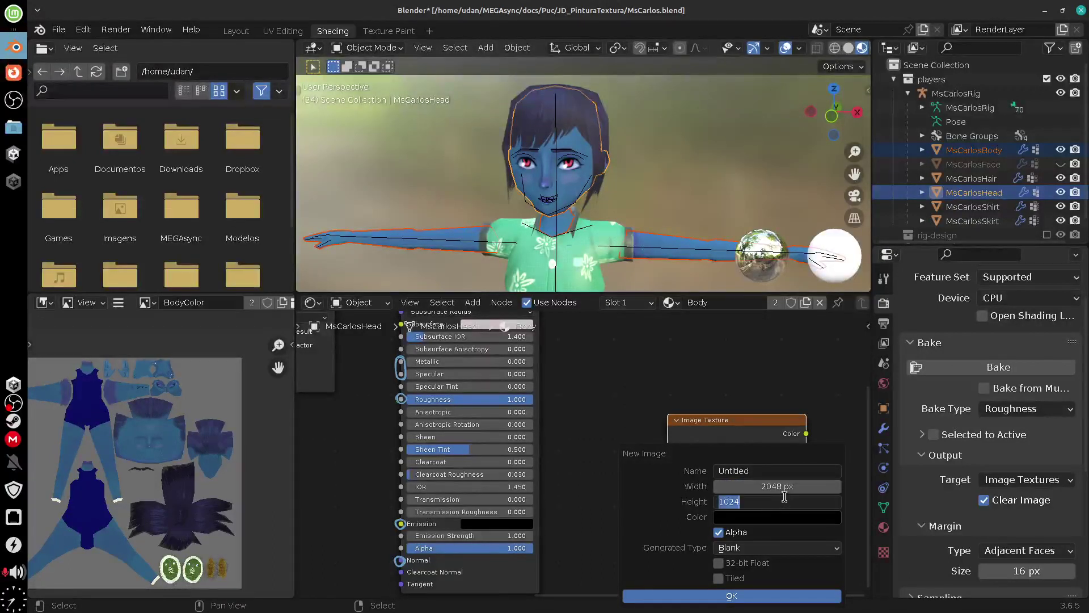
{"action": "type", "text": "2"}
{"action": "key", "text": "Return"}
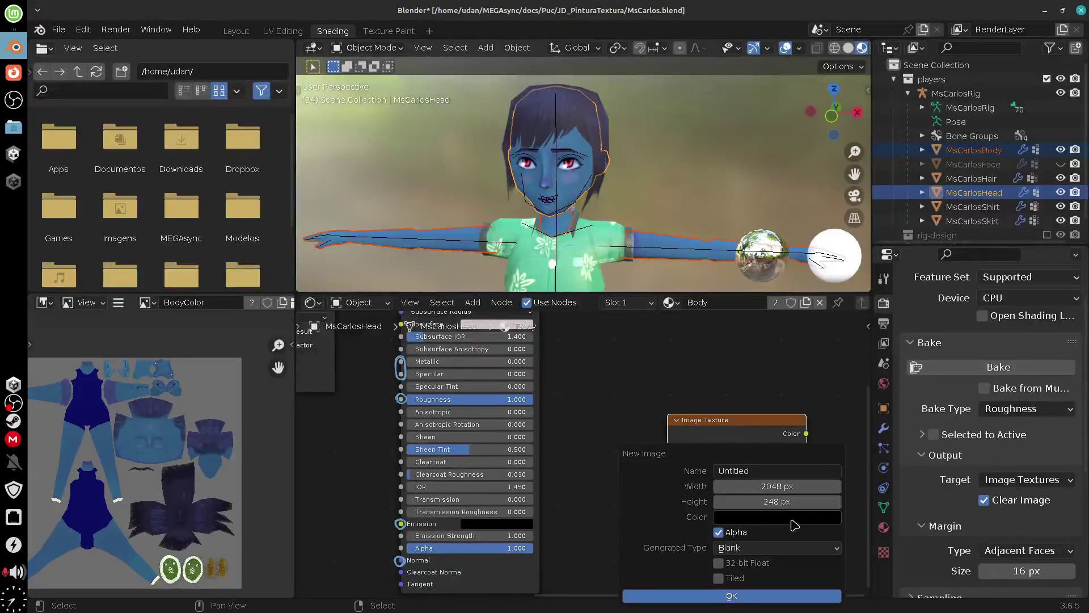
- Name the new image BAKE DIFFUSE and create it
{"action": "left_click", "coordinate": [766, 472]}
{"action": "type", "text": "B"}
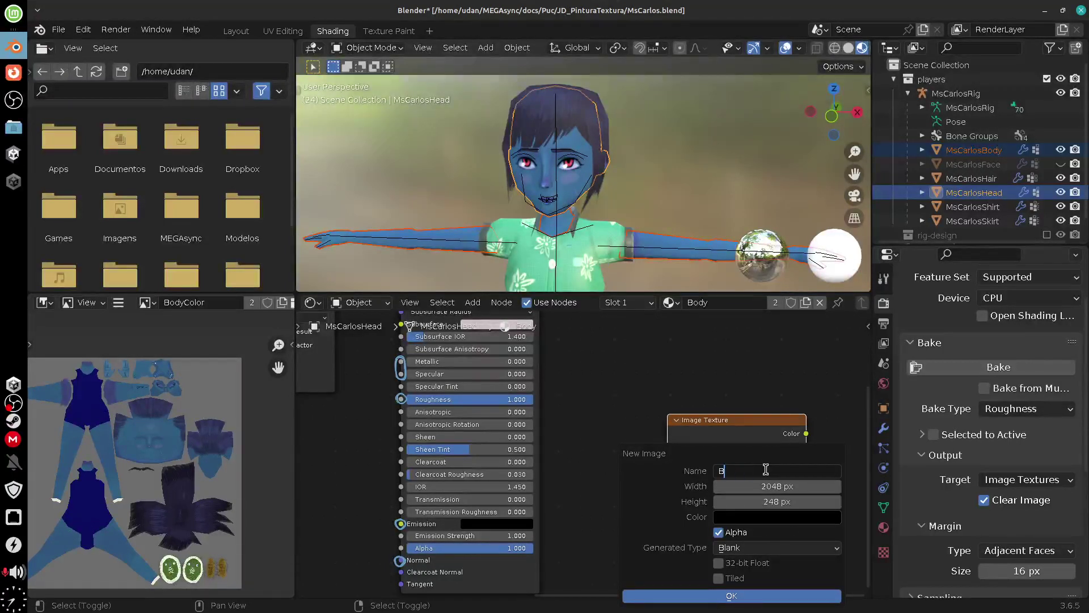
{"action": "type", "text": "AKE DIFFUSE"}
{"action": "key", "text": "Return"}
{"action": "left_click", "coordinate": [750, 595]}
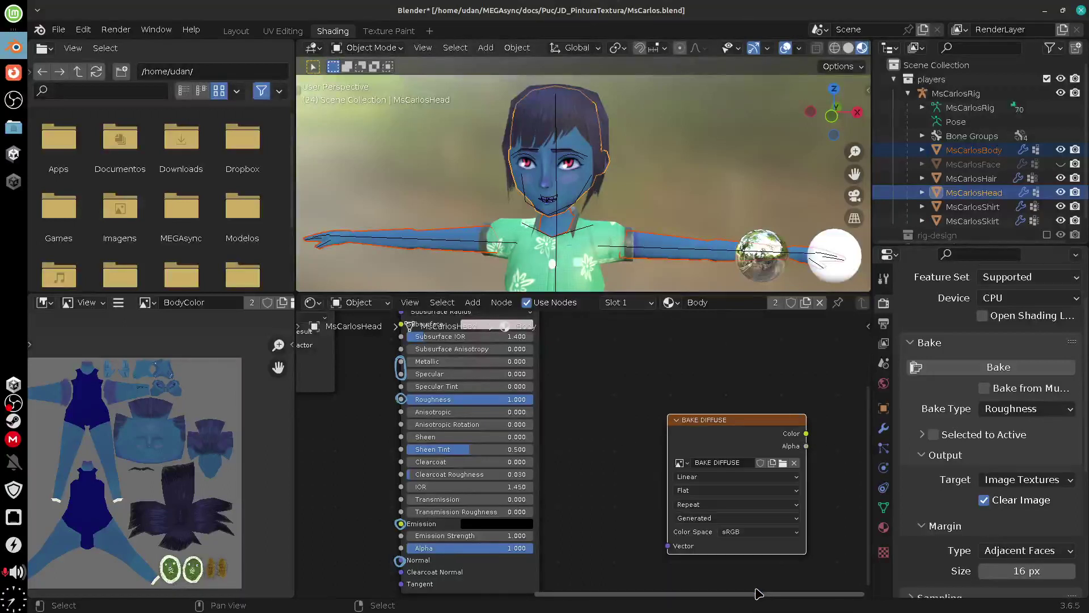
- Add a UV Map node beside the BAKE DIFFUSE node and connect its UV output to that node's Vector input
{"action": "left_click_drag", "start_coordinate": [736, 427], "coordinate": [751, 407]}
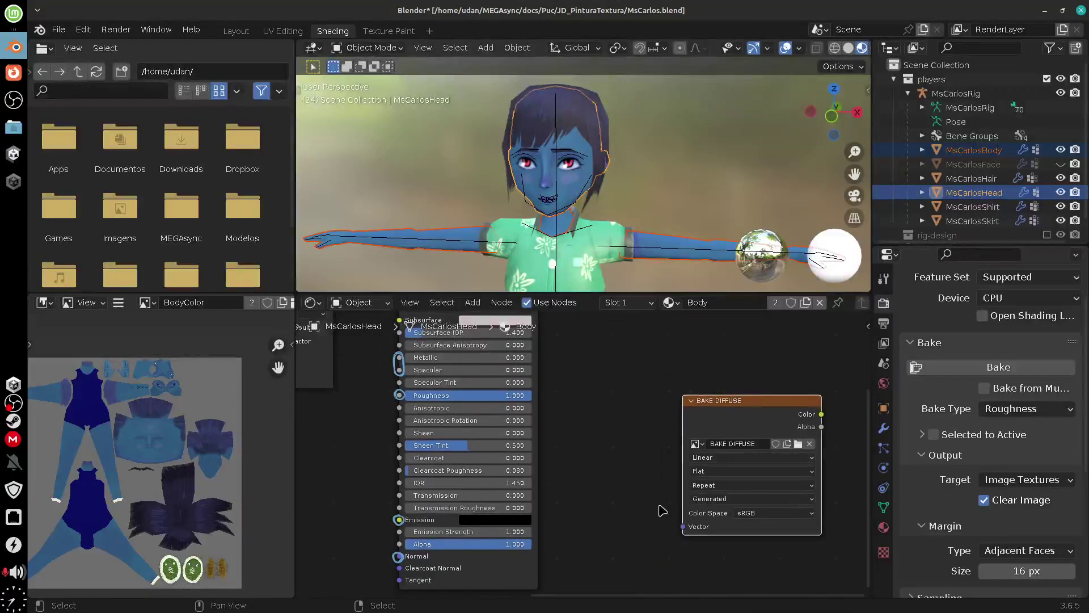
{"action": "left_click", "coordinate": [472, 302]}
{"action": "mouse_move", "coordinate": [499, 338]}
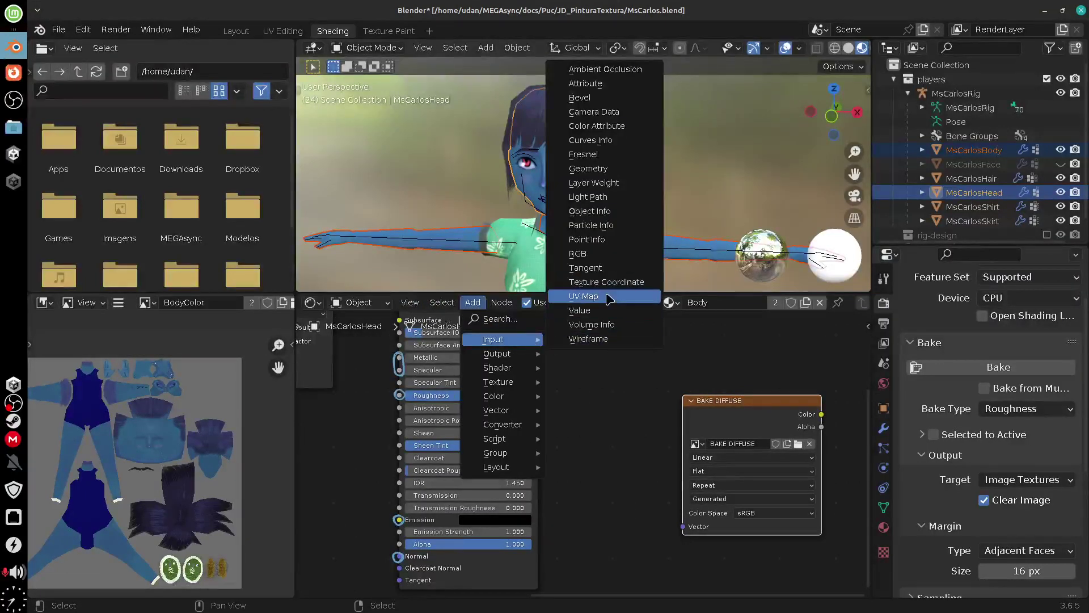
{"action": "left_click", "coordinate": [584, 295]}
{"action": "left_click_drag", "start_coordinate": [642, 451], "coordinate": [698, 544]}
{"action": "left_click_drag", "start_coordinate": [642, 451], "coordinate": [682, 527]}
{"action": "left_click", "coordinate": [620, 457]}
{"action": "left_click_drag", "start_coordinate": [620, 456], "coordinate": [640, 500]}
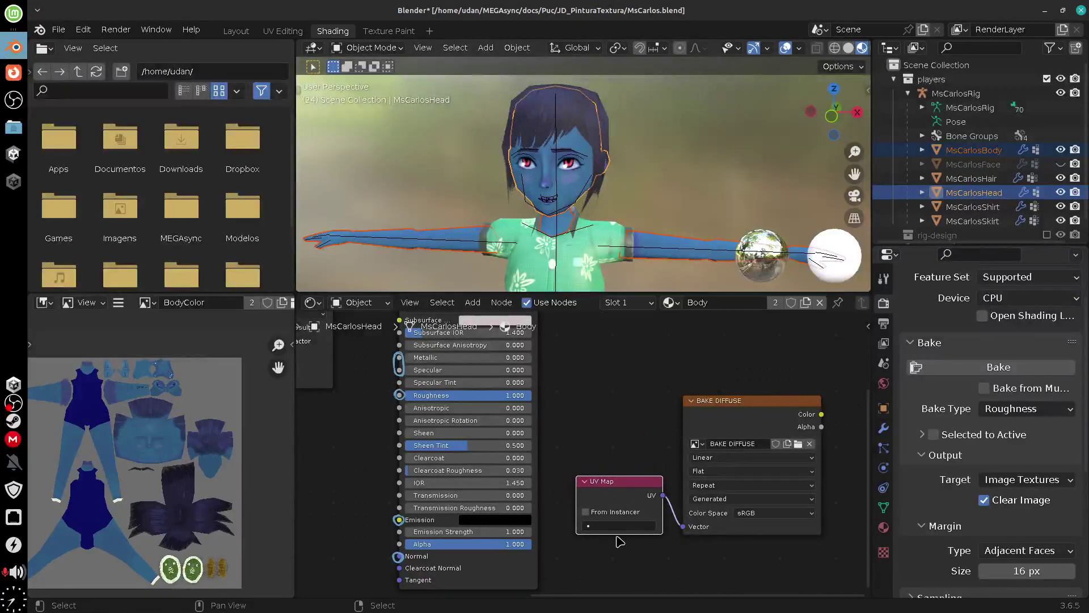
- Set the new UV Map node to use the BodyUV map
{"action": "left_click", "coordinate": [618, 526]}
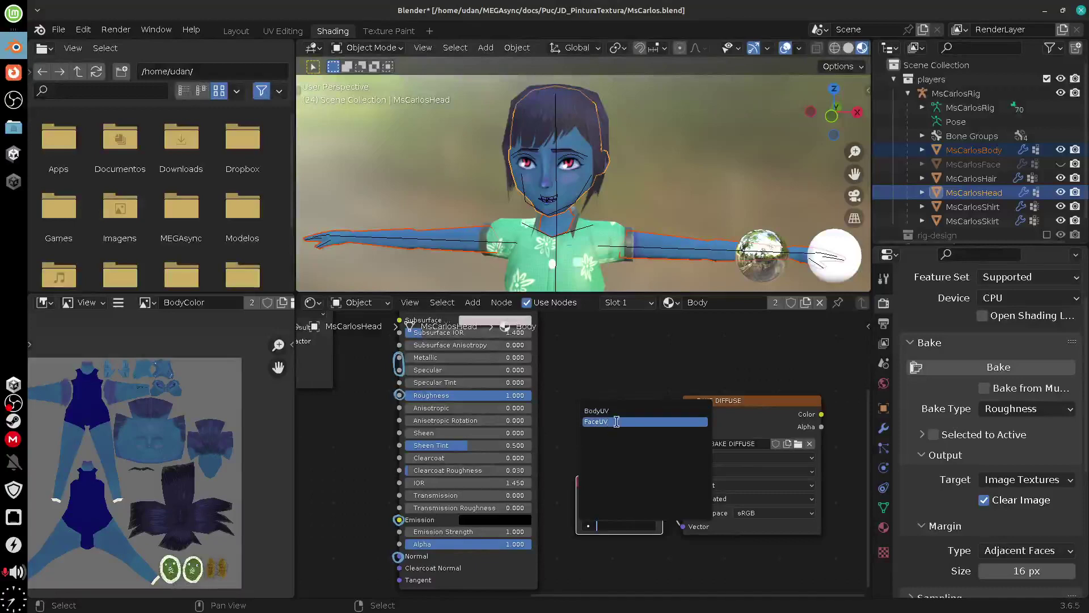
{"action": "left_click", "coordinate": [596, 410]}
{"action": "middle_click_drag", "start_coordinate": [637, 570], "coordinate": [610, 534]}
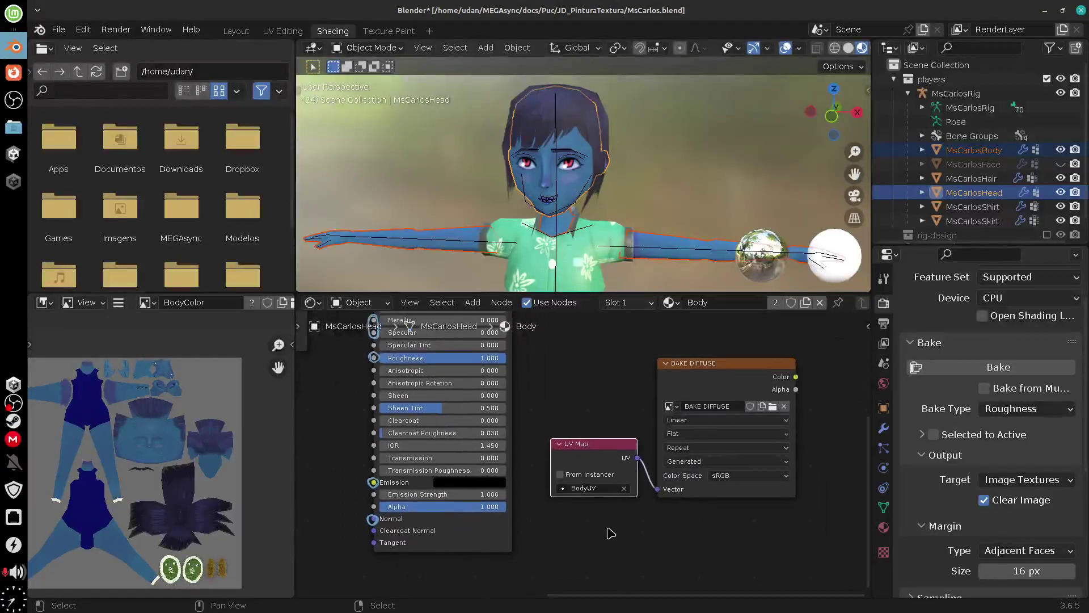
{"action": "scroll", "coordinate": [613, 536], "scroll_direction": "up", "scroll_amount": 3}
{"action": "left_click", "coordinate": [610, 512]}
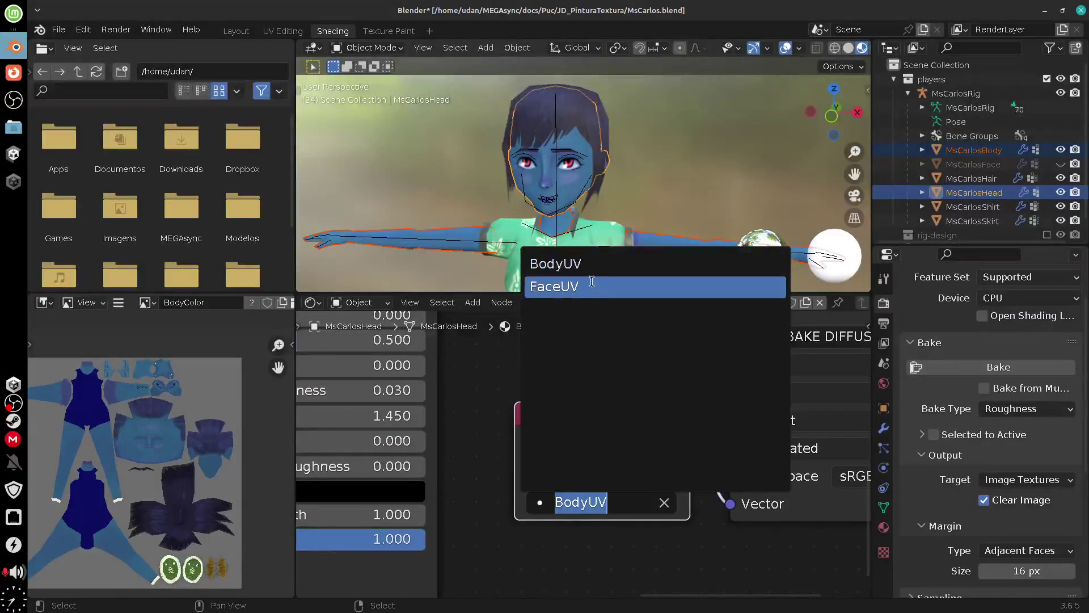
{"action": "left_click", "coordinate": [590, 264]}
{"action": "left_click_drag", "start_coordinate": [596, 423], "coordinate": [595, 460]}
- Make the BAKE DIFFUSE image node the active node in the Body material
{"action": "scroll", "coordinate": [653, 539], "scroll_direction": "right", "scroll_amount": 5, "text": "ctrl"}
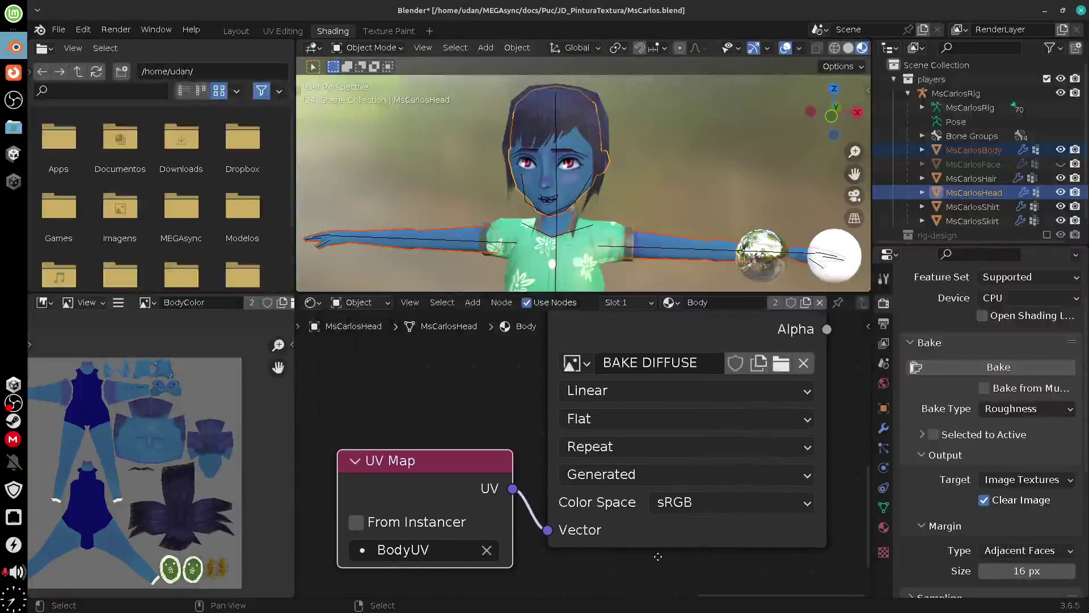
{"action": "scroll", "coordinate": [681, 559], "scroll_direction": "up", "scroll_amount": 3, "text": "shift"}
{"action": "scroll", "coordinate": [731, 551], "scroll_direction": "right", "scroll_amount": 1, "text": "ctrl"}
{"action": "scroll", "coordinate": [737, 533], "scroll_direction": "up", "scroll_amount": 2, "text": "shift"}
{"action": "scroll", "coordinate": [709, 482], "scroll_direction": "left", "scroll_amount": 3, "text": "ctrl"}
{"action": "scroll", "coordinate": [652, 409], "scroll_direction": "down", "scroll_amount": 1, "text": "shift"}
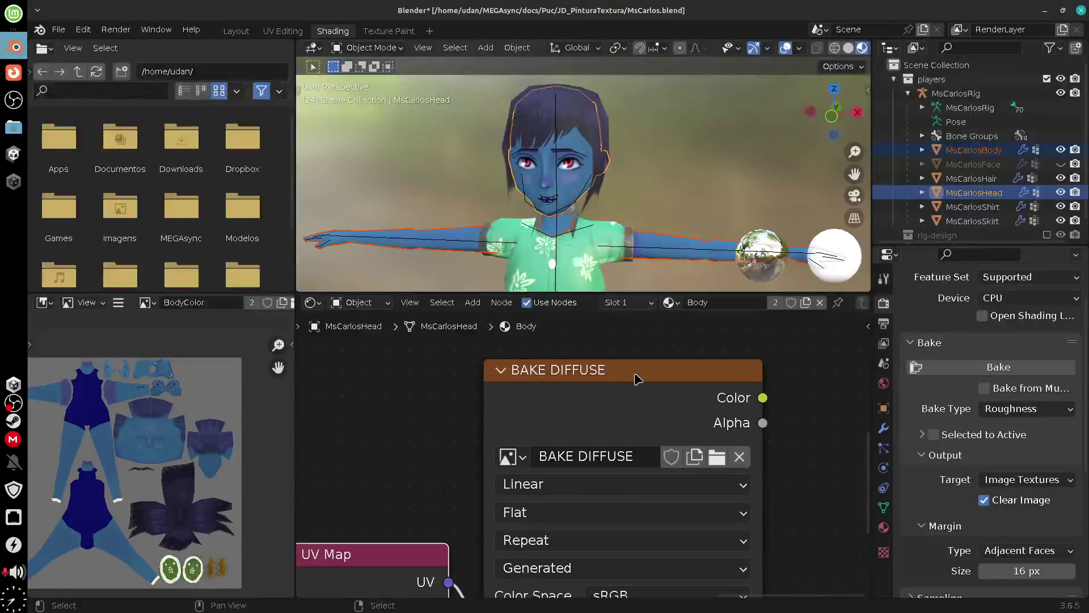
{"action": "middle_click_drag", "start_coordinate": [592, 417], "coordinate": [703, 414]}
{"action": "scroll", "coordinate": [697, 413], "scroll_direction": "down", "scroll_amount": 1}
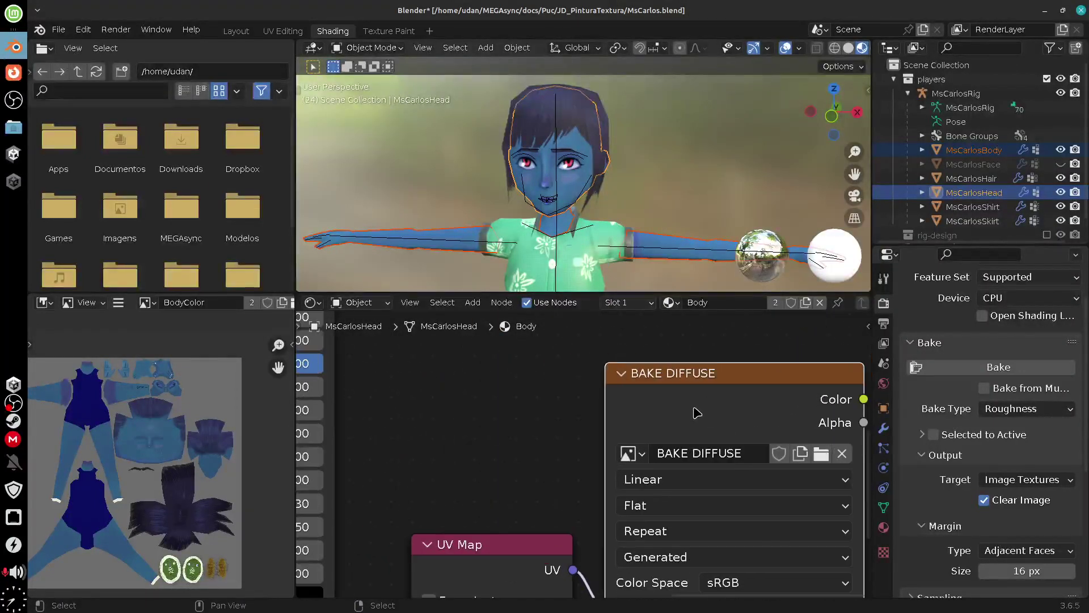
- Annotate the Body node tree with an arrow from Base Color to the BAKE DIFFUSE node and handwrite BAKE beside it
{"action": "scroll", "coordinate": [697, 412], "scroll_direction": "down", "scroll_amount": 4}
{"action": "middle_click_drag", "start_coordinate": [554, 438], "coordinate": [652, 450]}
{"action": "scroll", "coordinate": [675, 462], "scroll_direction": "down", "scroll_amount": 2, "text": "ctrl"}
{"action": "scroll", "coordinate": [675, 462], "scroll_direction": "down", "scroll_amount": 1, "text": "shift"}
{"action": "key", "text": "ctrl+space"}
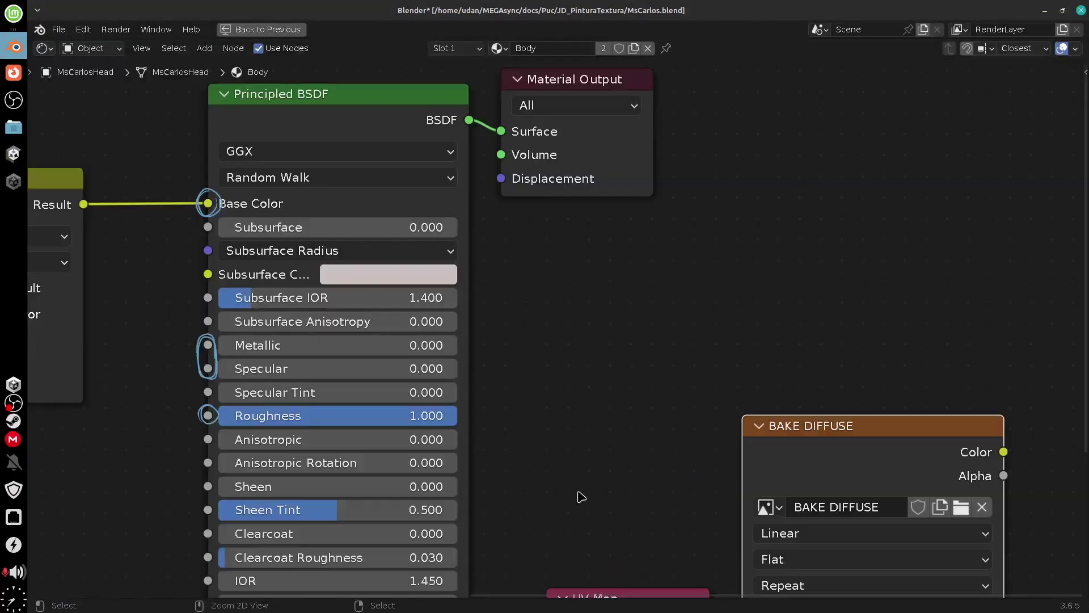
{"action": "scroll", "coordinate": [539, 397], "scroll_direction": "up", "scroll_amount": 2, "text": "shift"}
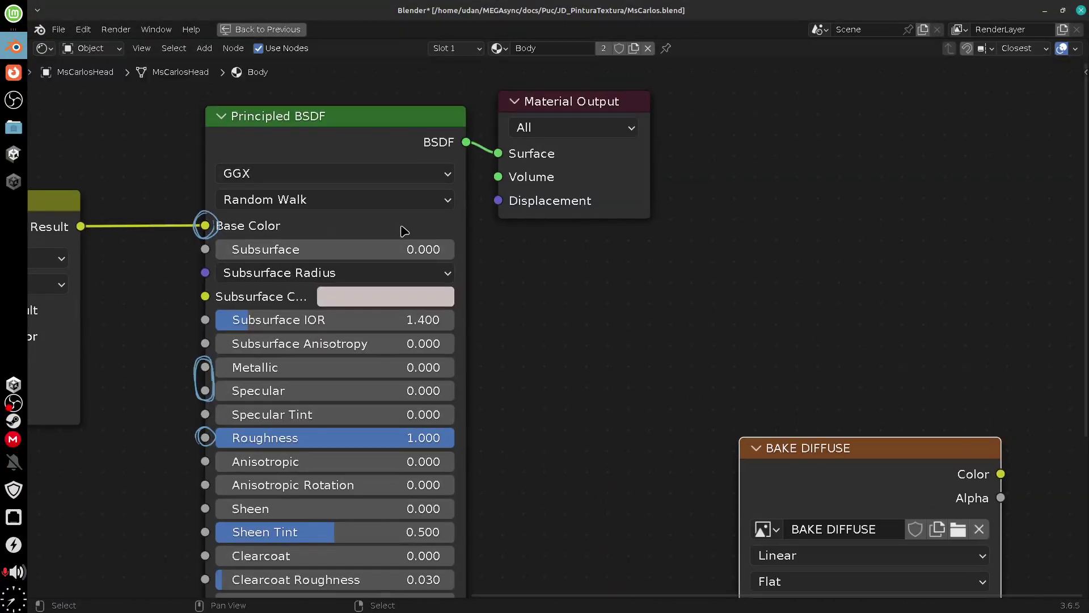
{"action": "mouse_move", "coordinate": [392, 220]}
{"action": "left_mouse_down"}
{"action": "mouse_move", "coordinate": [492, 239]}
{"action": "mouse_move", "coordinate": [633, 487]}
{"action": "mouse_move", "coordinate": [705, 507]}
{"action": "left_mouse_up"}
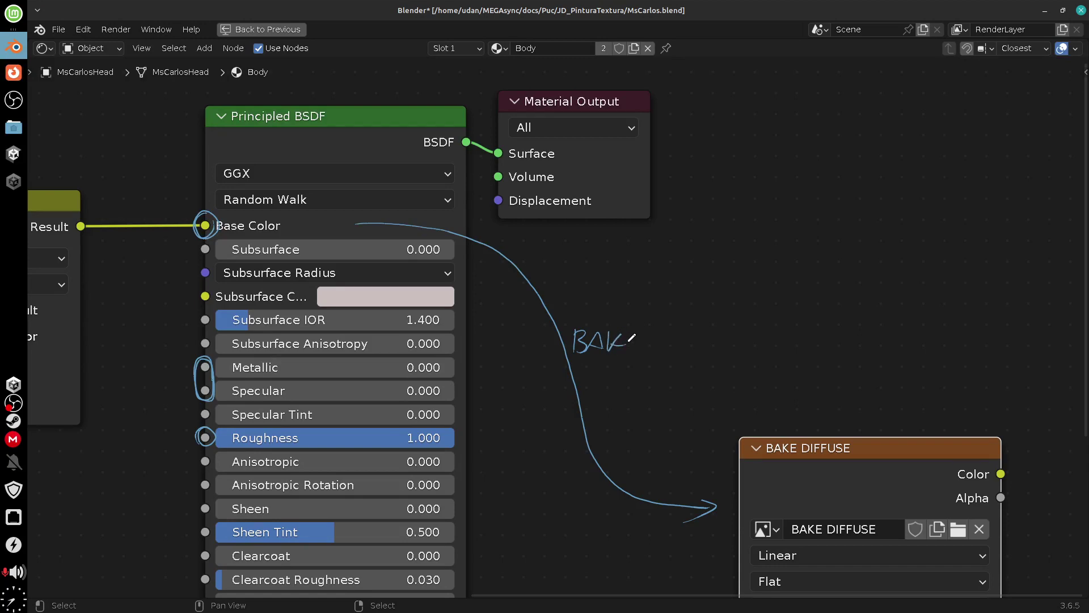
{"action": "left_click_drag", "start_coordinate": [631, 338], "coordinate": [652, 353]}
{"action": "key", "text": "ctrl+space"}
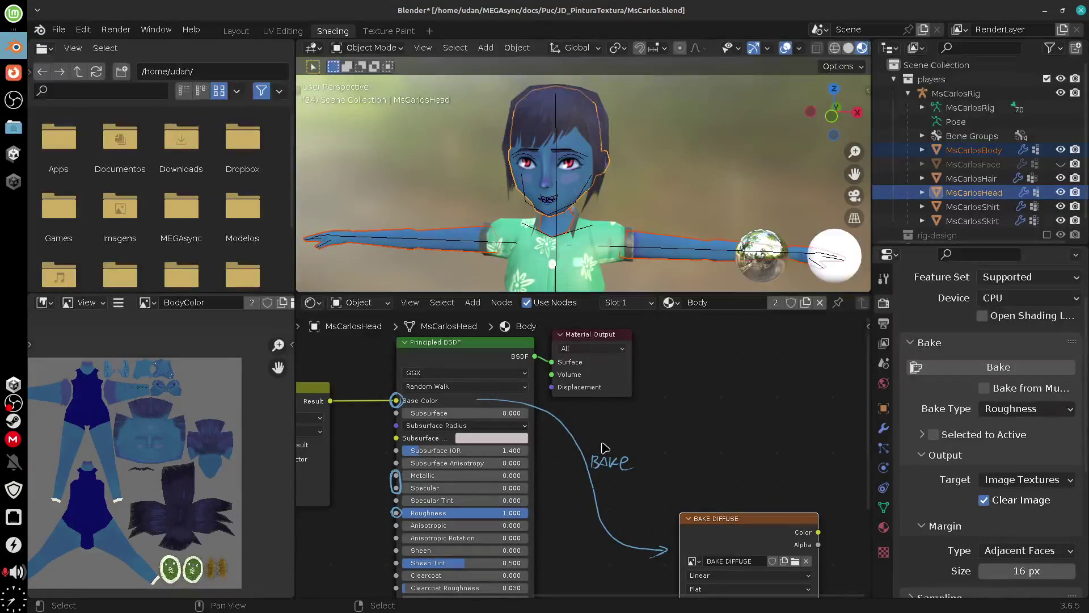
- Set the bake type to Diffuse and exclude the Direct contribution
{"action": "middle_click_drag", "start_coordinate": [603, 449], "coordinate": [660, 421]}
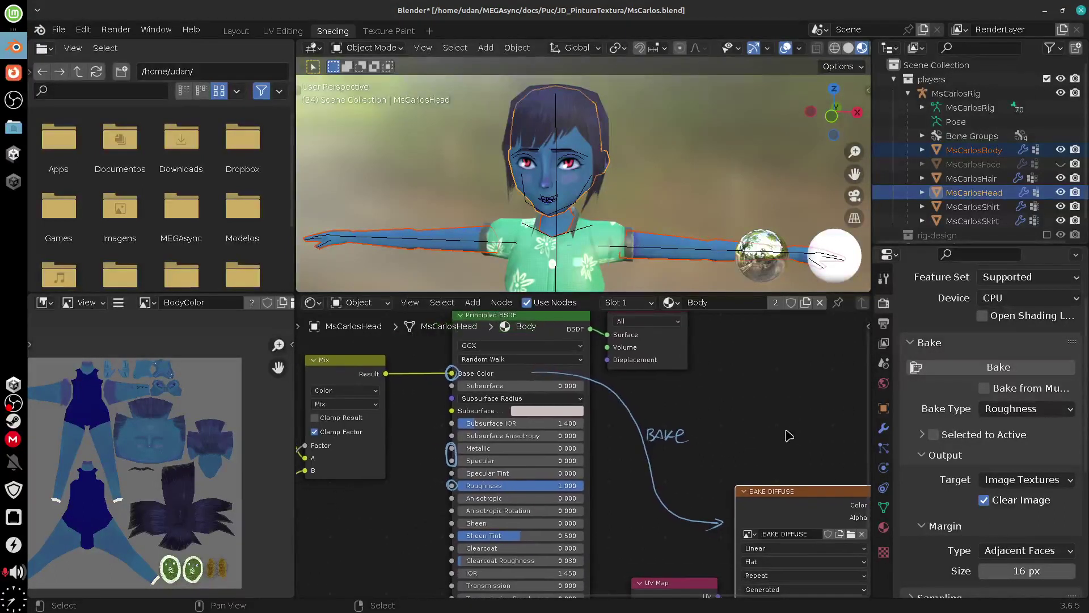
{"action": "left_click", "coordinate": [1023, 416]}
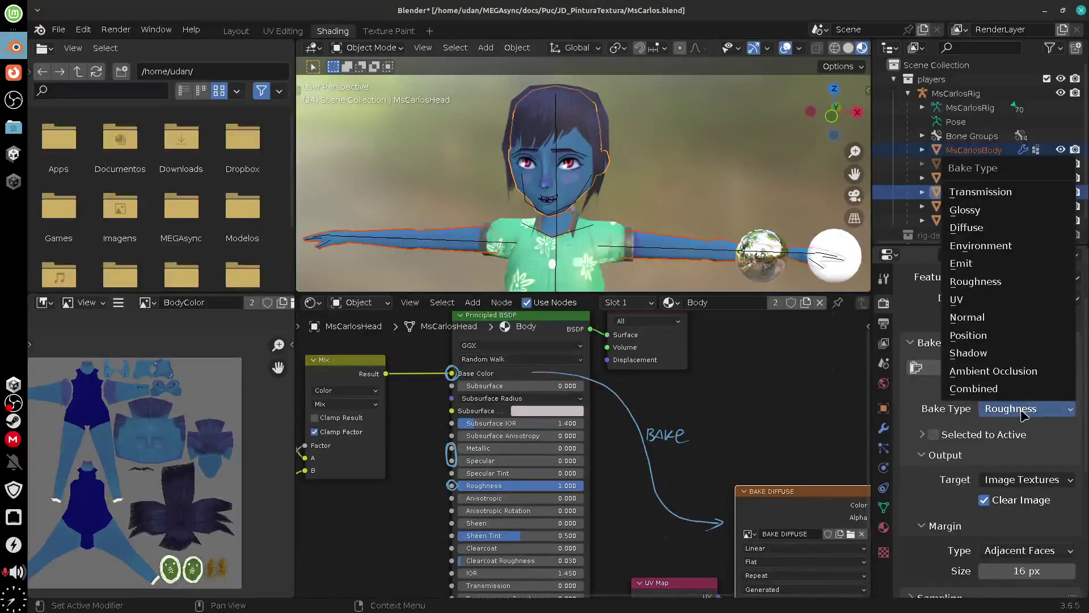
{"action": "left_click", "coordinate": [1010, 230]}
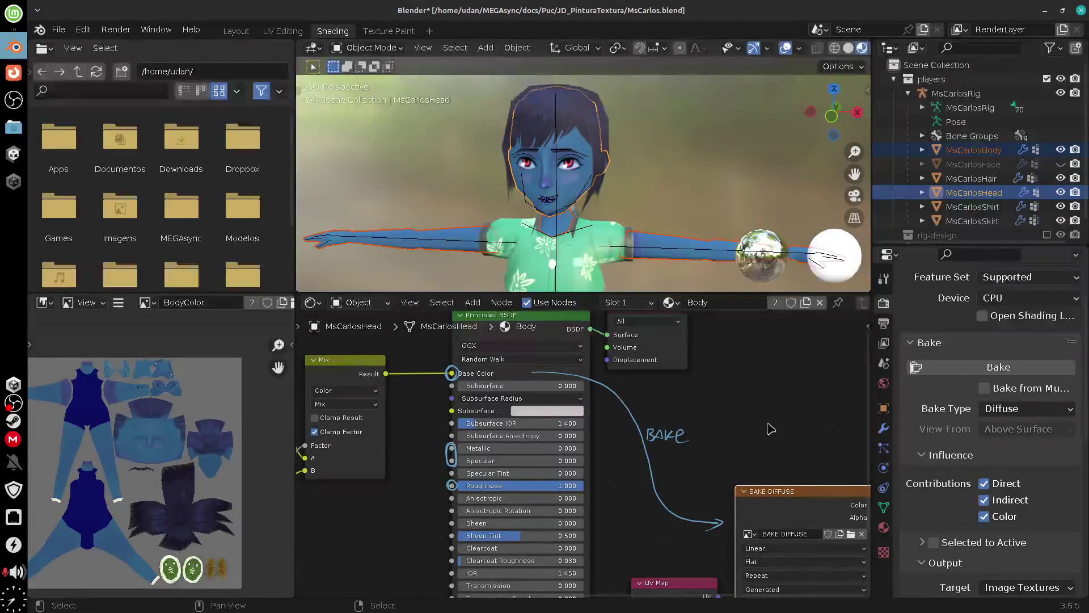
{"action": "left_click", "coordinate": [984, 483]}
- Examine the World surface colour and enlarge the Outliner to check the scene's Sun light
{"action": "left_click", "coordinate": [883, 383]}
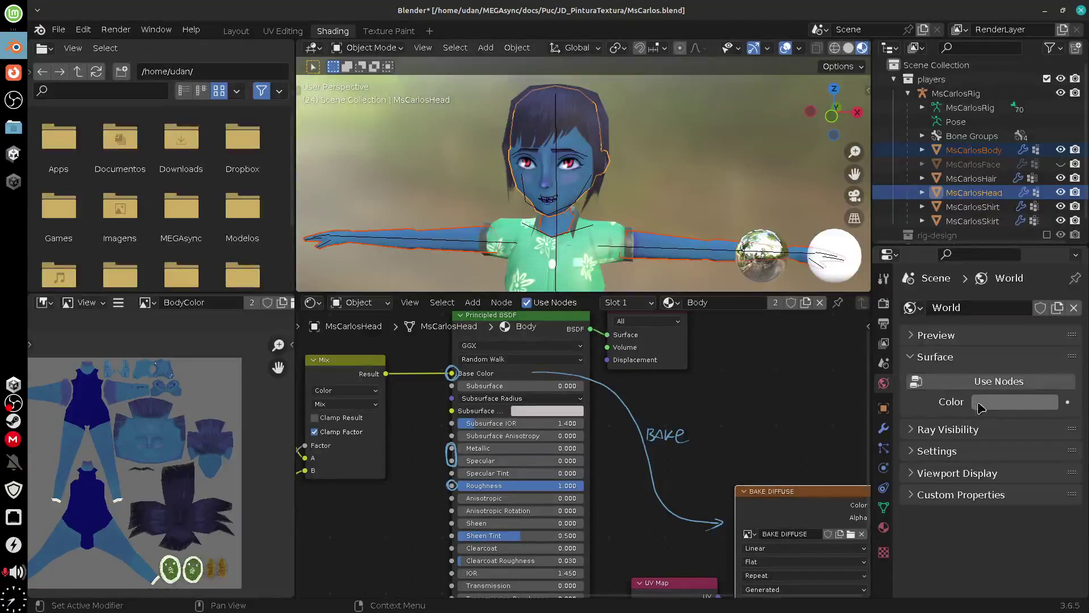
{"action": "left_click", "coordinate": [1004, 404]}
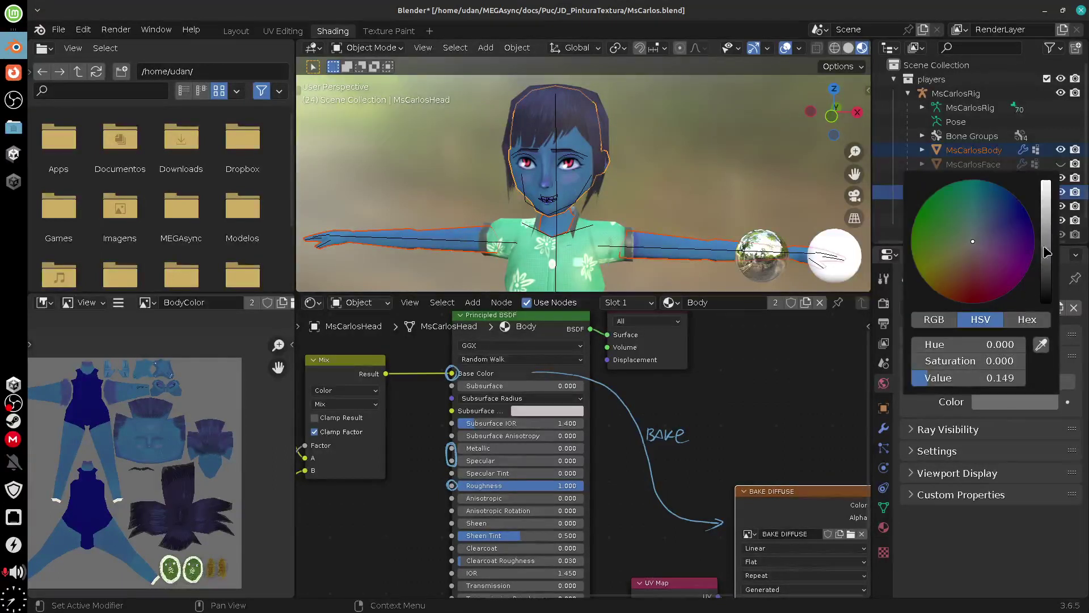
{"action": "left_click_drag", "start_coordinate": [1047, 252], "coordinate": [1047, 258]}
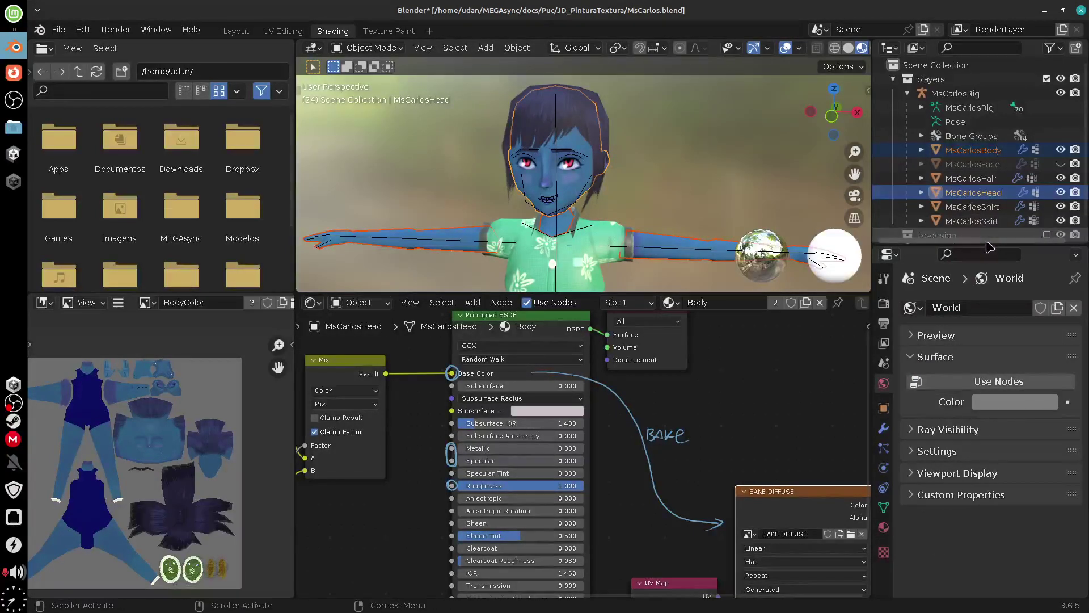
{"action": "left_click_drag", "start_coordinate": [987, 243], "coordinate": [987, 280]}
{"action": "left_click", "coordinate": [925, 250]}
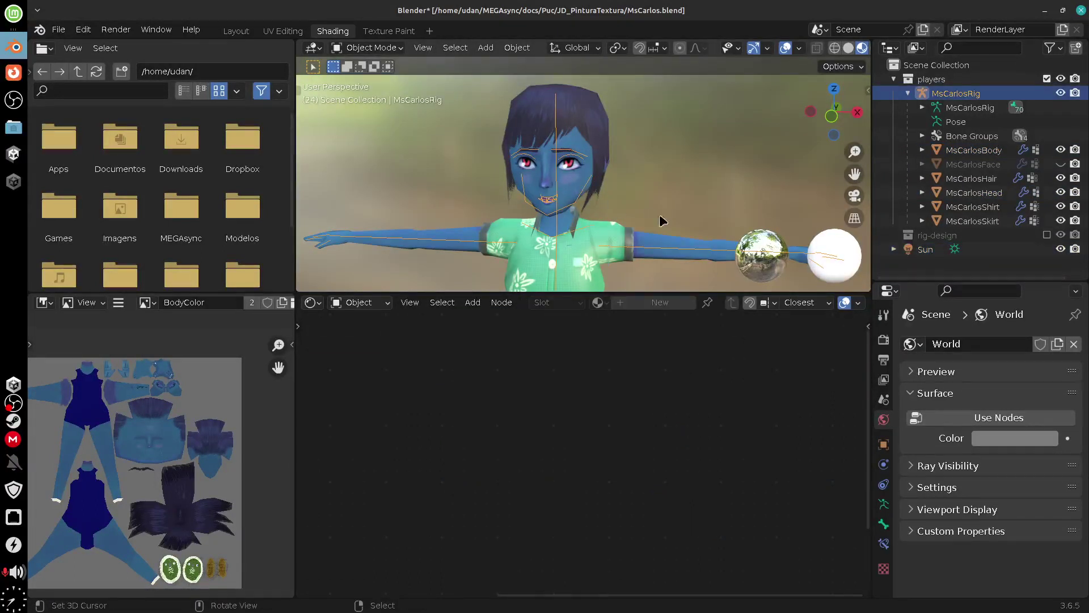
- Reselect the body and head meshes, and narrow the selection to MsCarlosHead alone for baking
{"action": "left_click", "coordinate": [676, 241]}
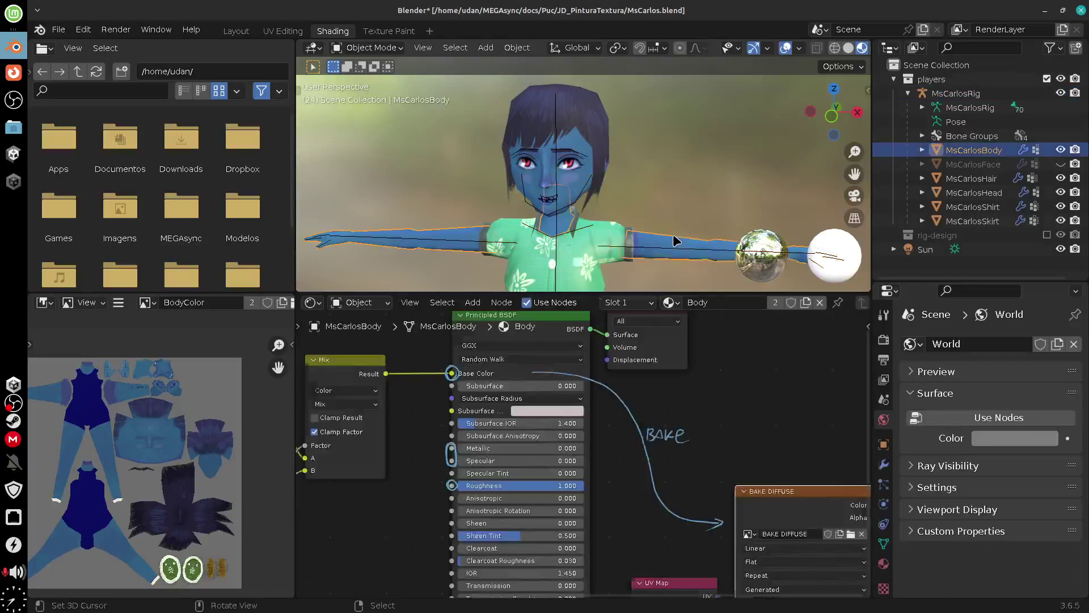
{"action": "left_click", "coordinate": [587, 191], "text": "shift"}
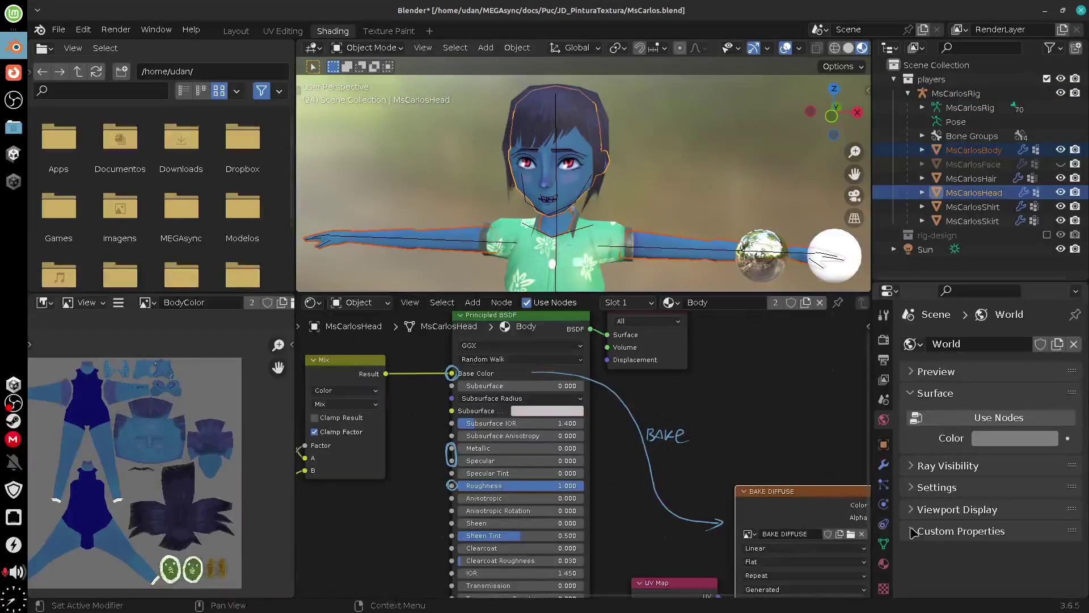
{"action": "middle_click_drag", "start_coordinate": [785, 452], "coordinate": [704, 415]}
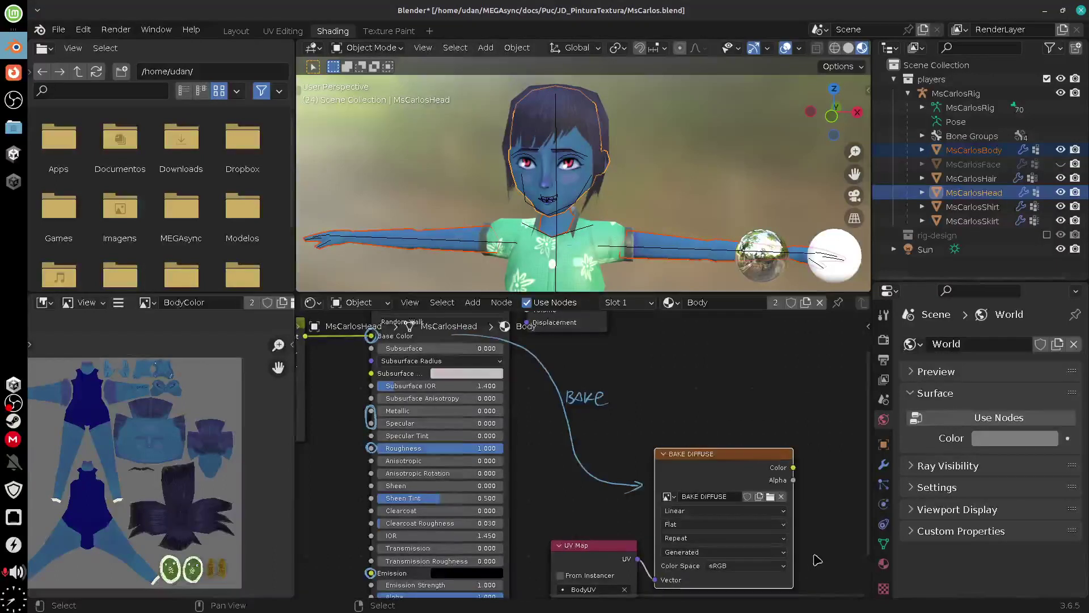
{"action": "middle_click_drag", "start_coordinate": [817, 560], "coordinate": [834, 540]}
{"action": "left_click", "coordinate": [574, 198]}
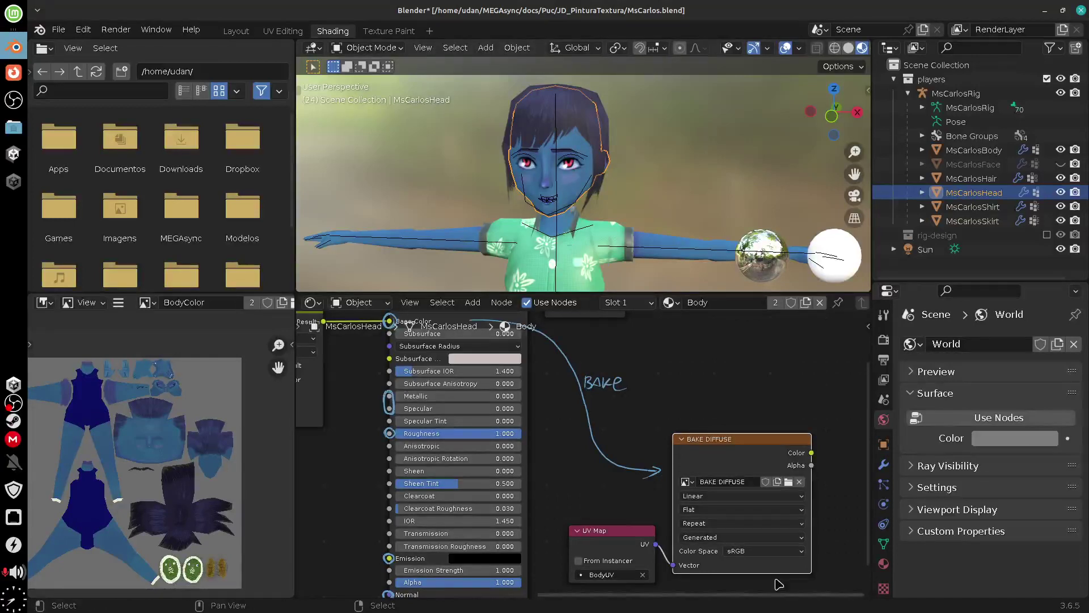
- Exclude the Indirect contribution in the bake settings so that only Color is baked
{"action": "middle_click_drag", "start_coordinate": [397, 509], "coordinate": [725, 495]}
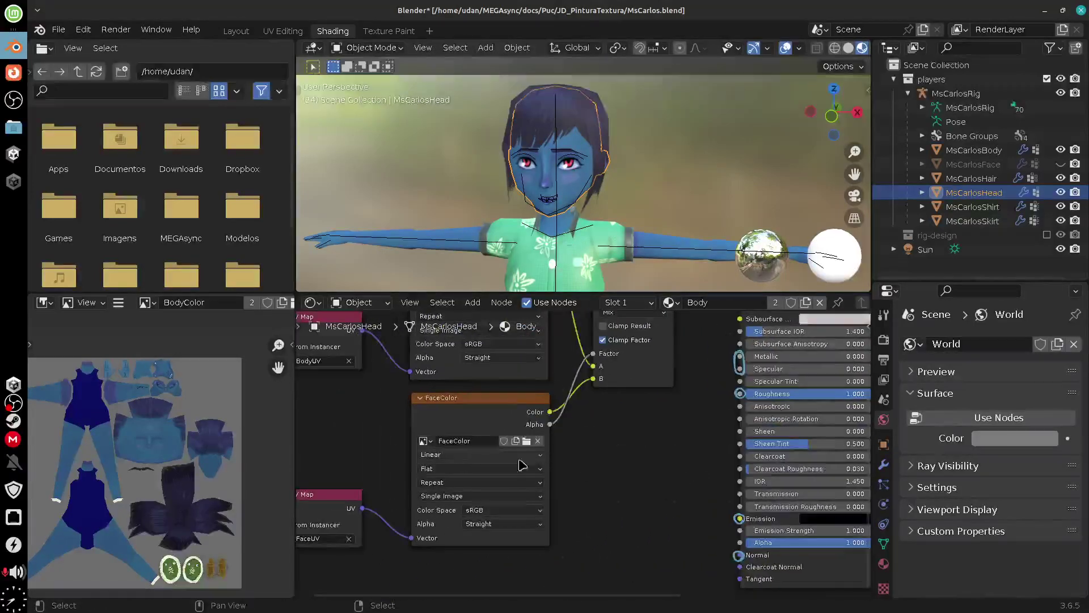
{"action": "middle_click_drag", "start_coordinate": [602, 517], "coordinate": [471, 519]}
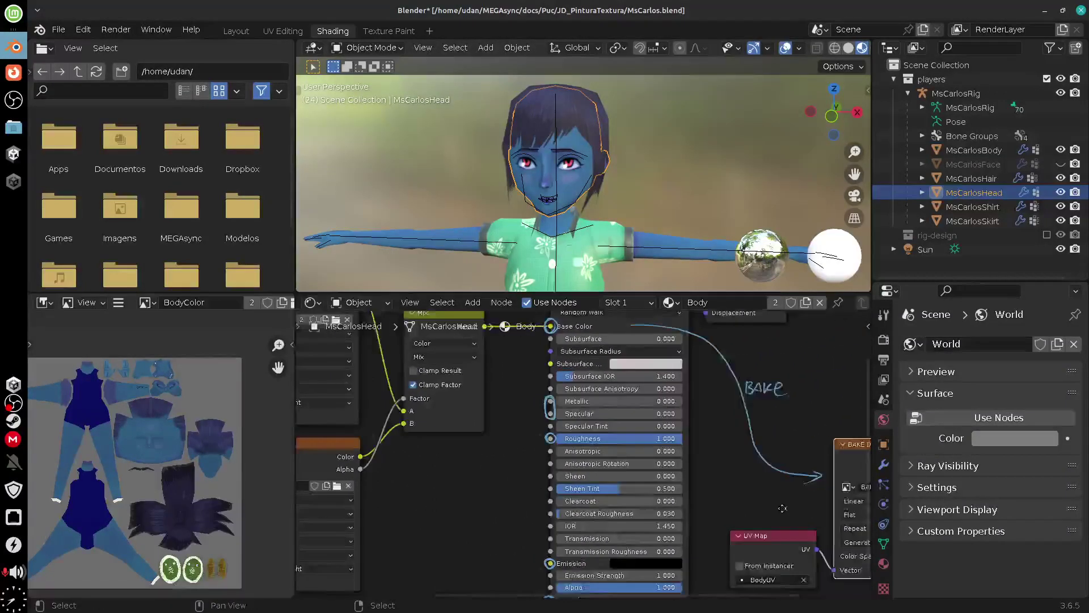
{"action": "middle_click_drag", "start_coordinate": [318, 471], "coordinate": [516, 437]}
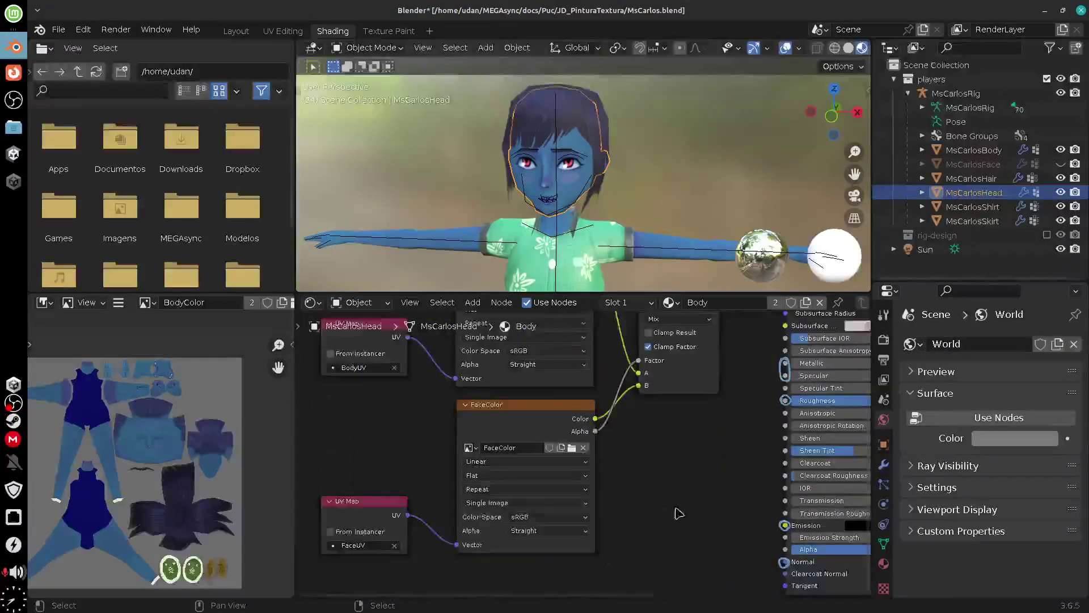
{"action": "middle_click_drag", "start_coordinate": [676, 512], "coordinate": [402, 527]}
{"action": "middle_click_drag", "start_coordinate": [724, 501], "coordinate": [591, 506]}
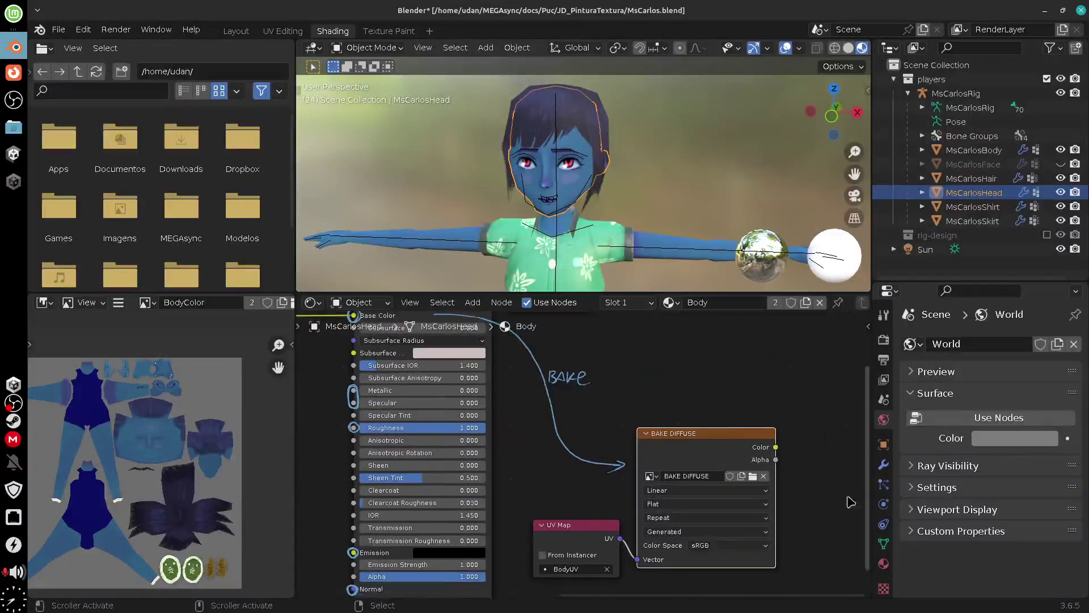
{"action": "middle_click_drag", "start_coordinate": [851, 503], "coordinate": [834, 507]}
{"action": "left_click", "coordinate": [883, 340]}
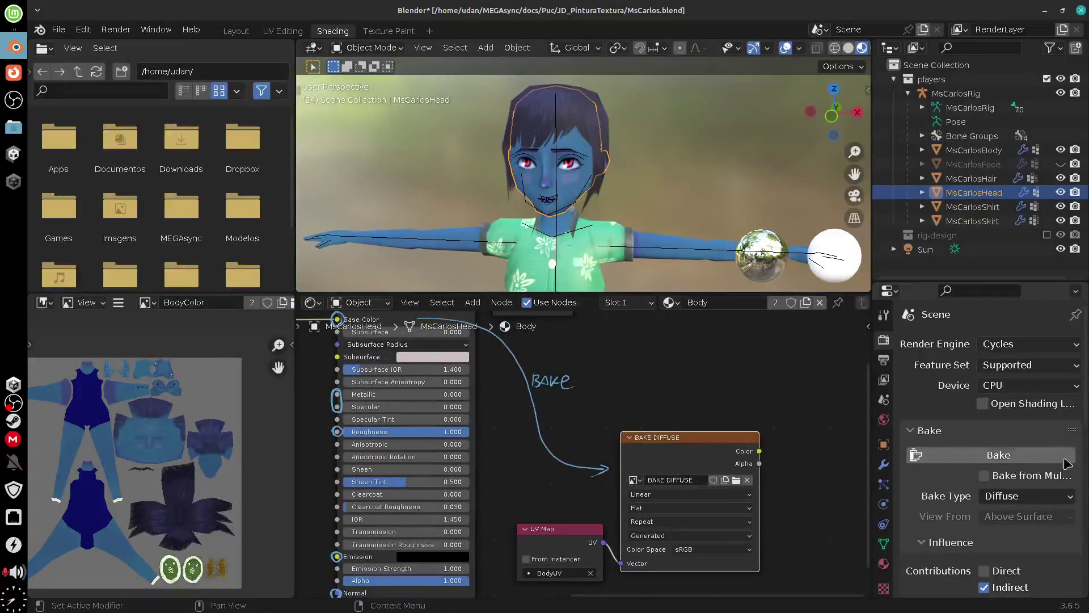
{"action": "scroll", "coordinate": [1080, 460], "scroll_direction": "down", "scroll_amount": 5}
{"action": "scroll", "coordinate": [1082, 460], "scroll_direction": "up", "scroll_amount": 1}
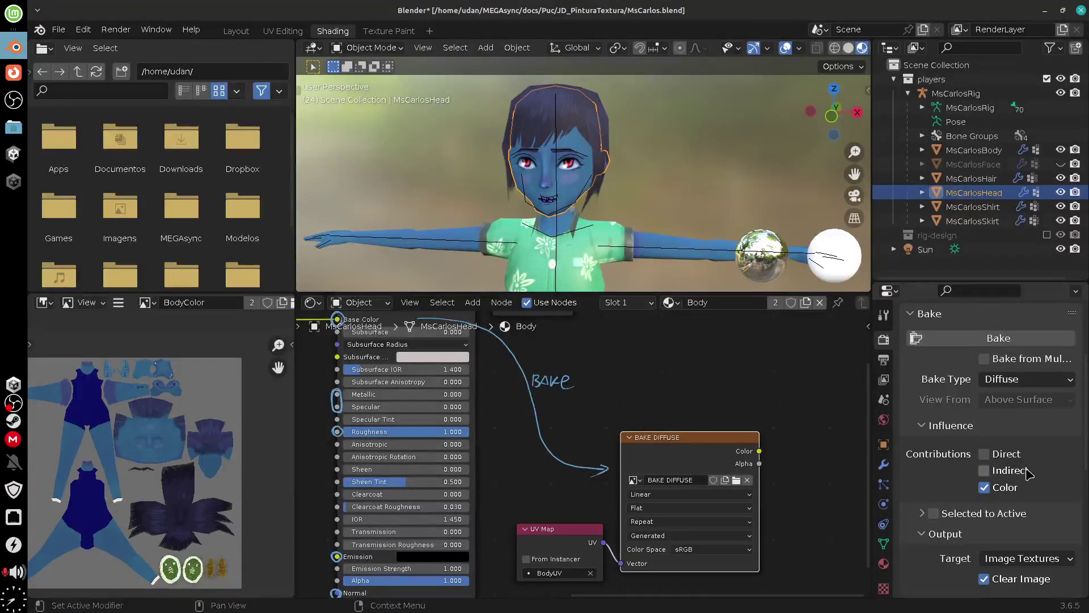
{"action": "scroll", "coordinate": [1085, 472], "scroll_direction": "down", "scroll_amount": 3}
{"action": "scroll", "coordinate": [1085, 472], "scroll_direction": "down", "scroll_amount": 2}
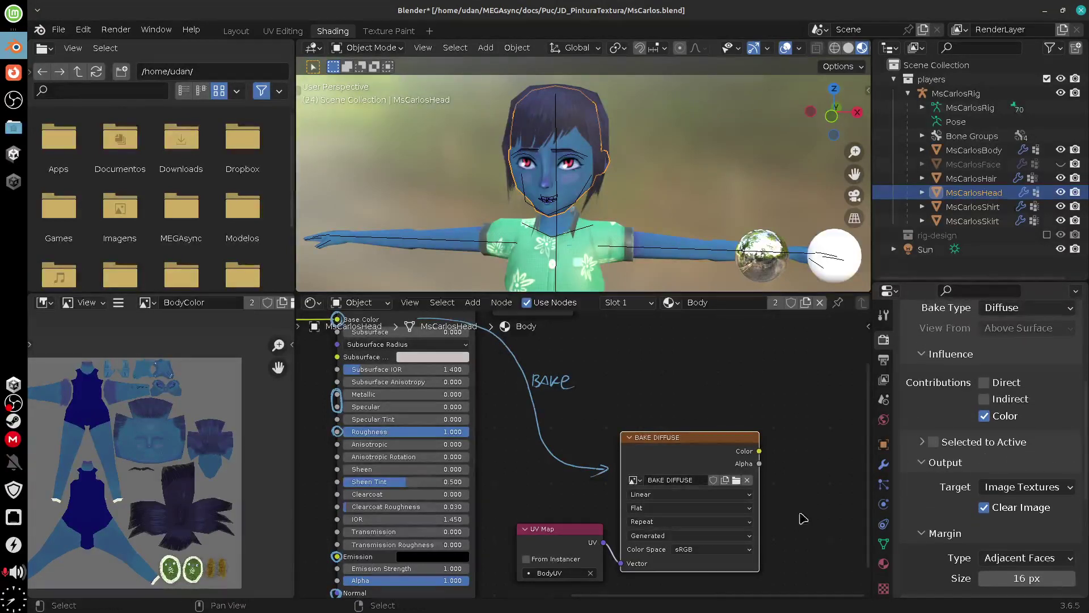
- Bake the head's diffuse colour into the BAKE DIFFUSE image and inspect the image's pixel dimensions
{"action": "scroll", "coordinate": [1084, 329], "scroll_direction": "up", "scroll_amount": 8}
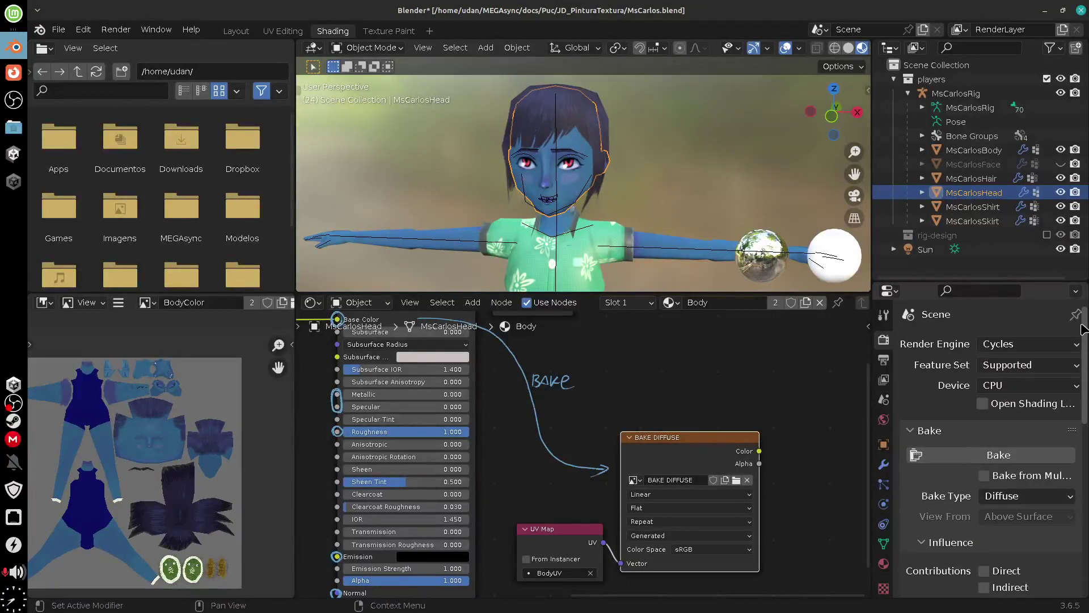
{"action": "left_click", "coordinate": [967, 458]}
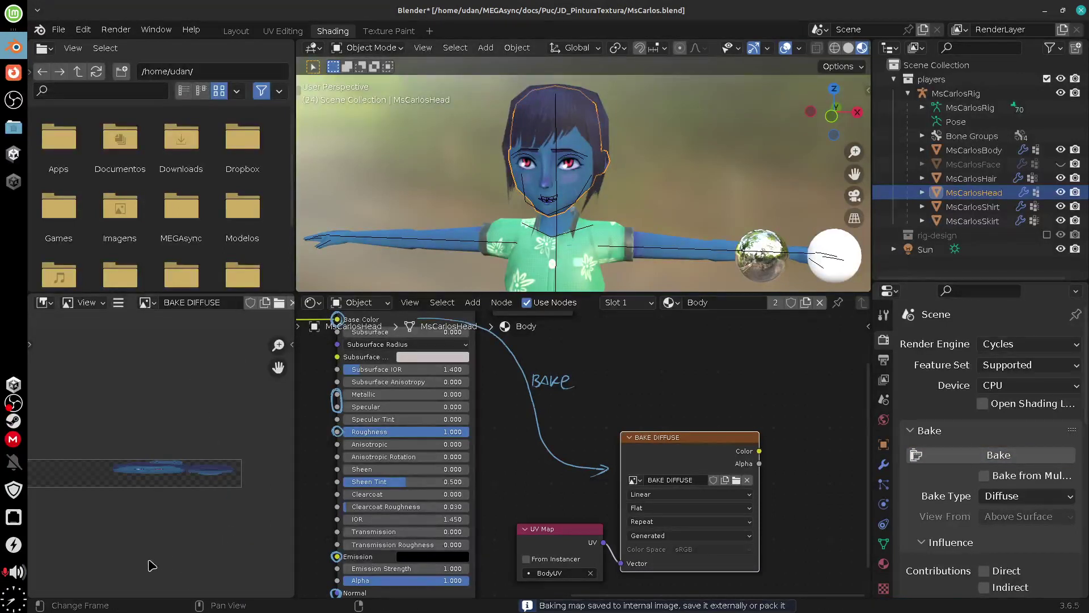
{"action": "scroll", "coordinate": [230, 545], "scroll_direction": "left", "scroll_amount": 8}
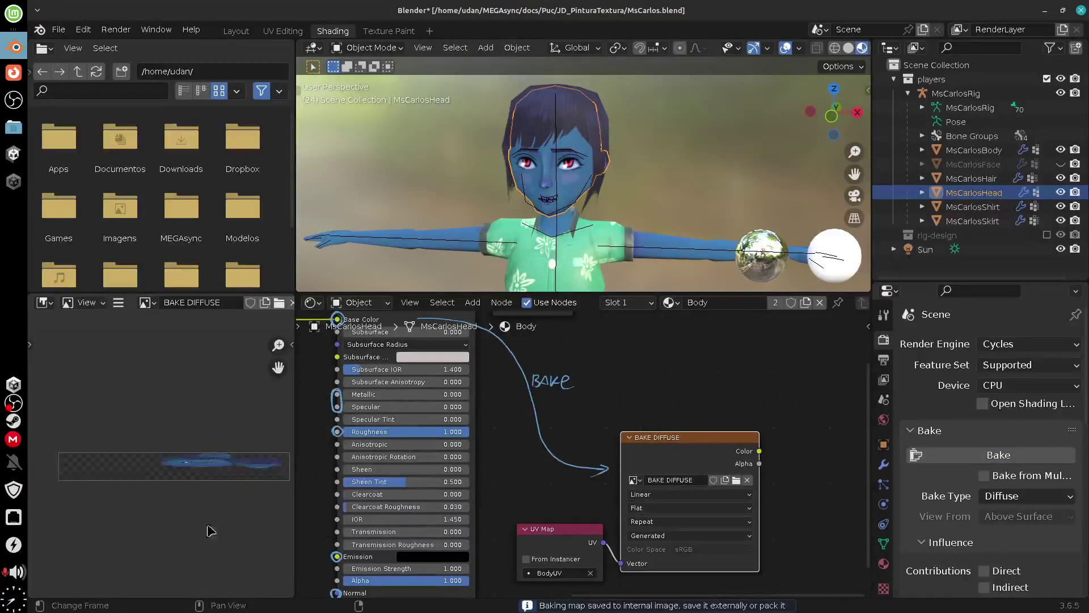
{"action": "middle_click_drag", "start_coordinate": [188, 532], "coordinate": [144, 540]}
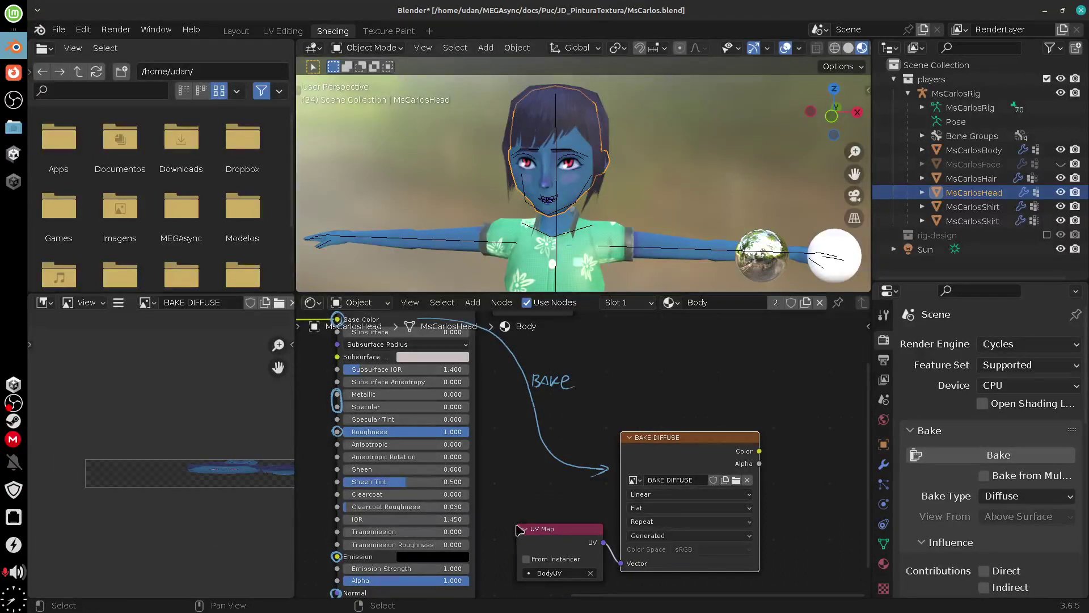
{"action": "middle_click_drag", "start_coordinate": [228, 526], "coordinate": [190, 530]}
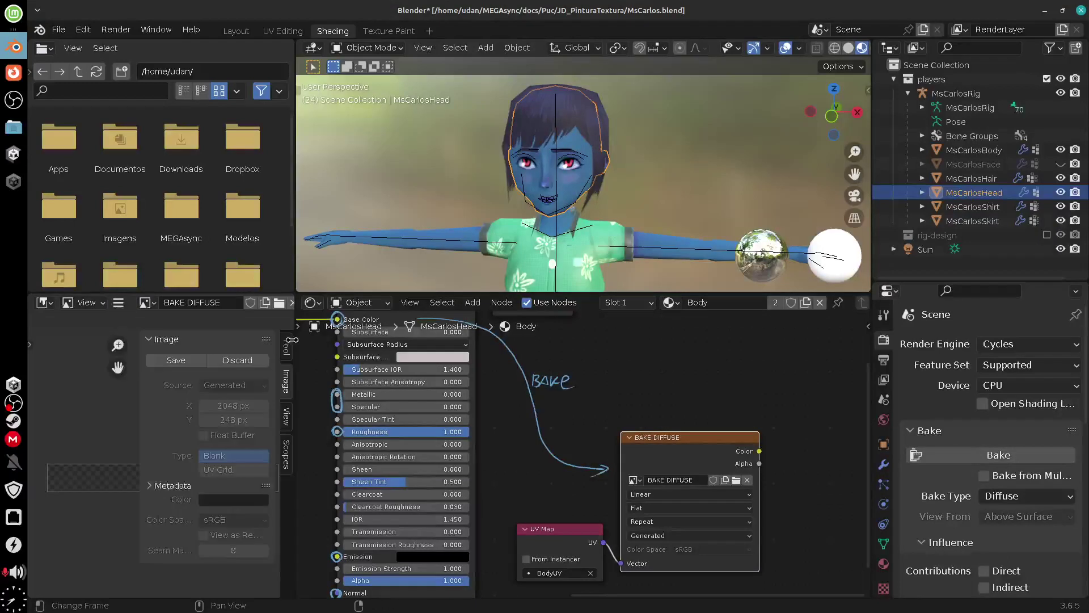
{"action": "left_click", "coordinate": [291, 345]}
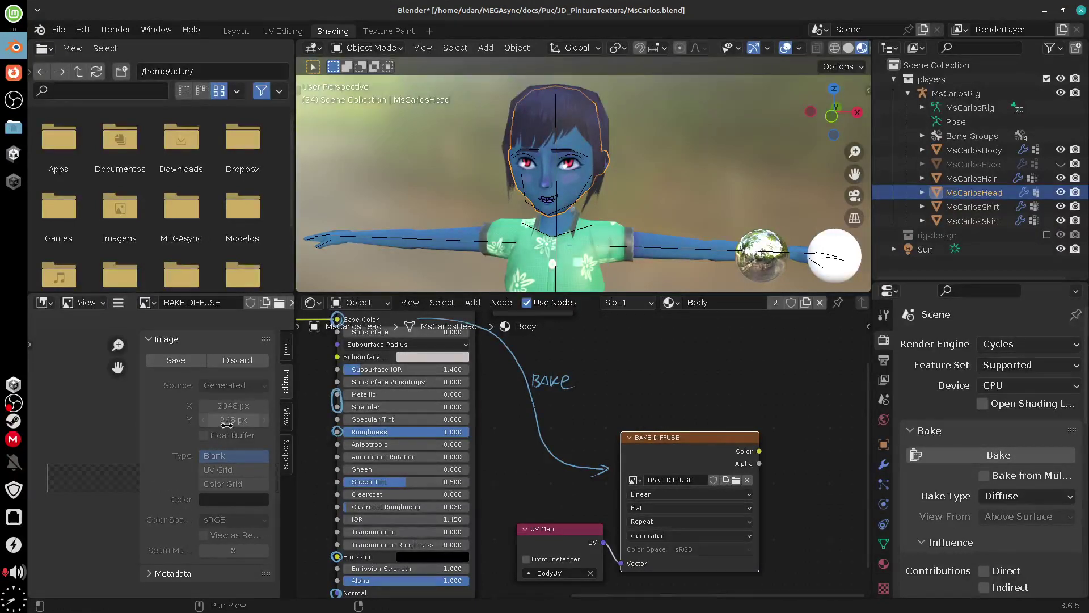
{"action": "key", "text": "n"}
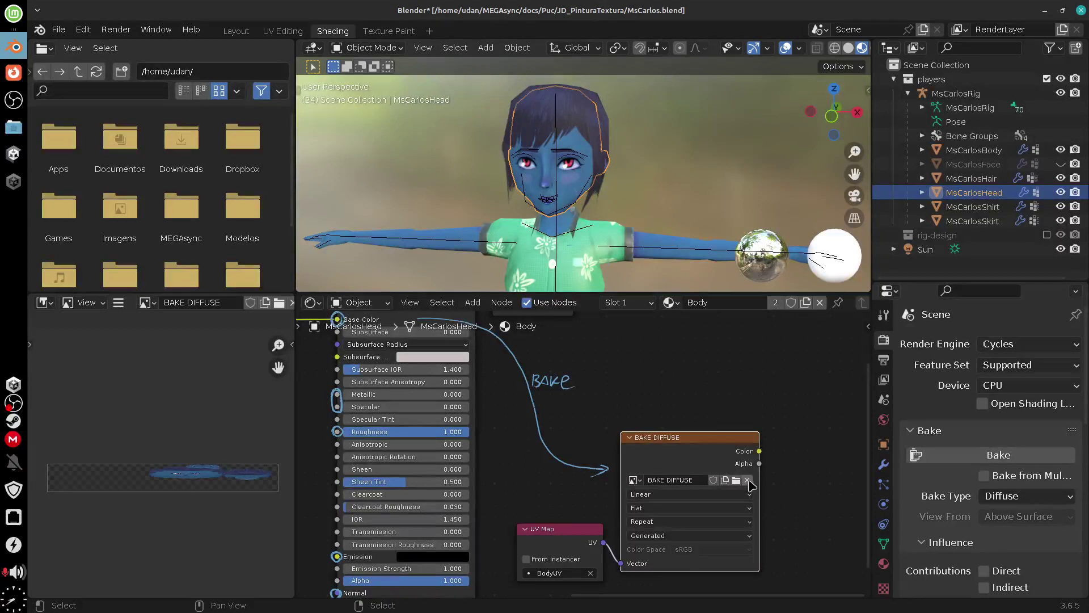
- Replace the bake node's image with a new one named Bake Difuuse, with its height set to 2048 px
{"action": "left_click", "coordinate": [747, 480]}
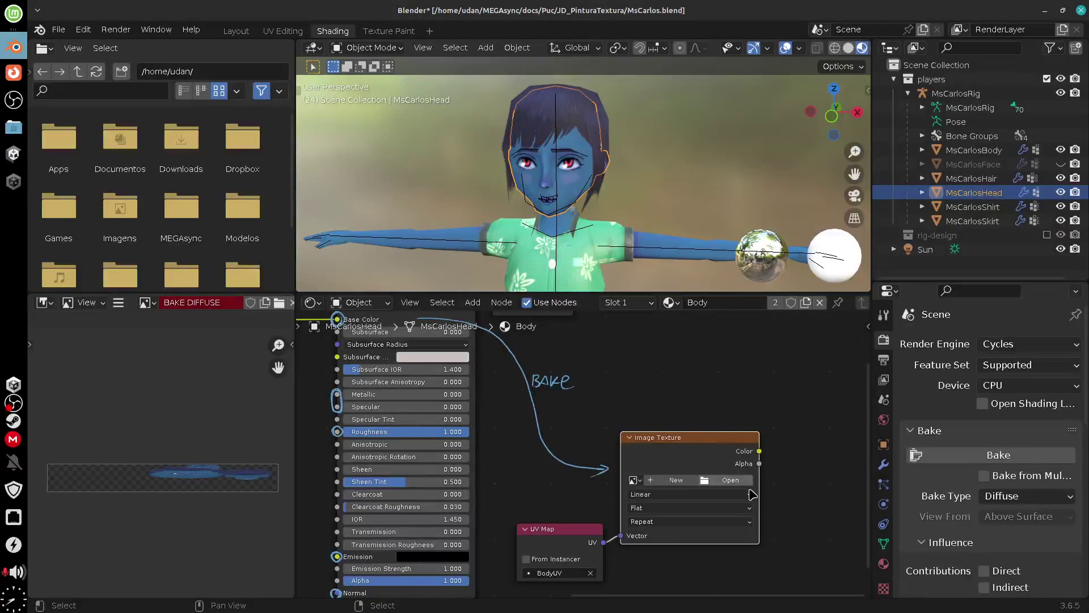
{"action": "left_click", "coordinate": [677, 480]}
{"action": "left_click", "coordinate": [712, 470]}
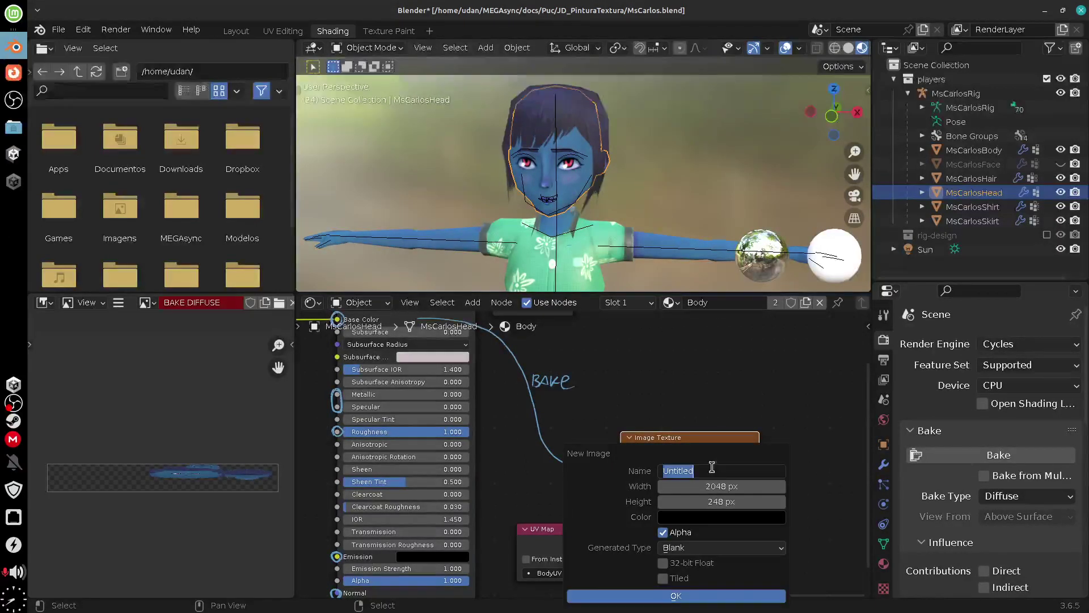
{"action": "type", "text": "Bake Difuuse"}
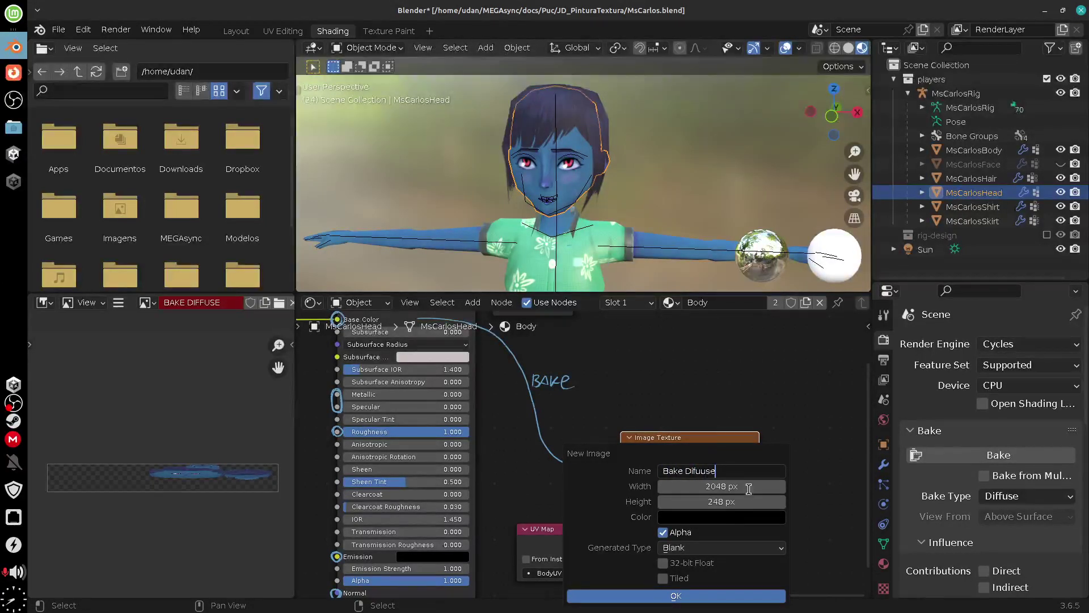
{"action": "left_click", "coordinate": [725, 503]}
{"action": "left_click", "coordinate": [673, 503]}
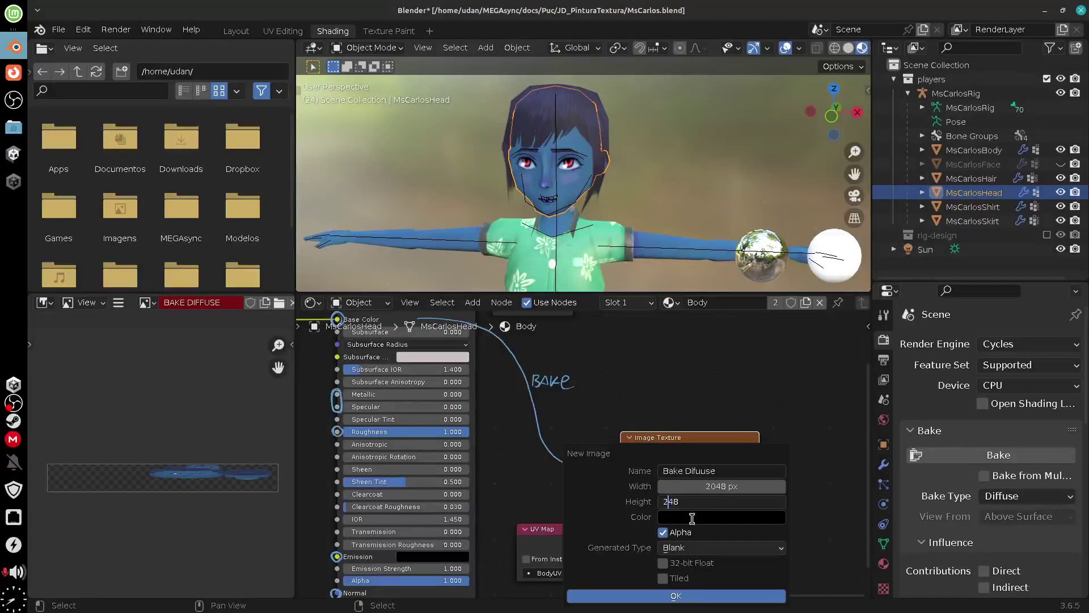
{"action": "type", "text": "0"}
{"action": "left_click", "coordinate": [722, 595]}
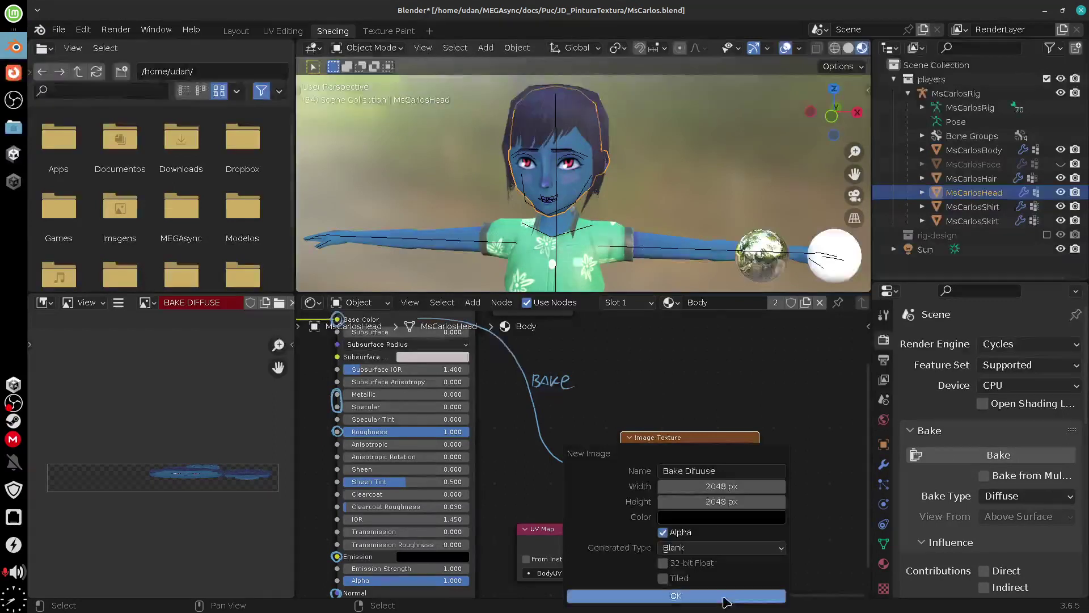
{"action": "left_click", "coordinate": [722, 595]}
{"action": "scroll", "coordinate": [208, 479], "scroll_direction": "up", "scroll_amount": 5}
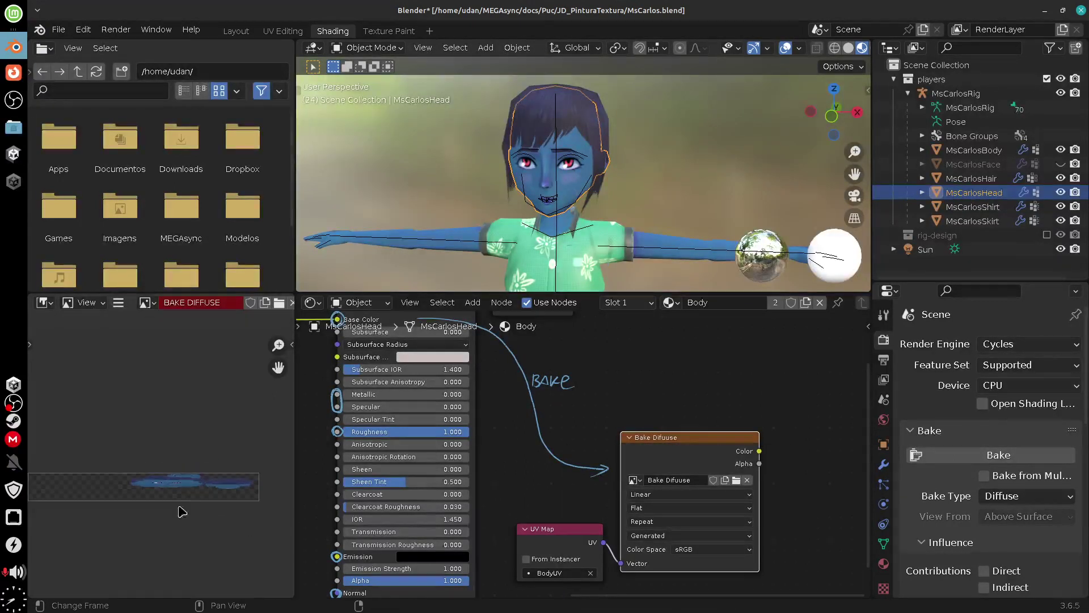
- Select MsCarlosBody together with MsCarlosHead, keeping the head as the active object
{"action": "middle_click_drag", "start_coordinate": [219, 540], "coordinate": [141, 534], "text": "ctrl"}
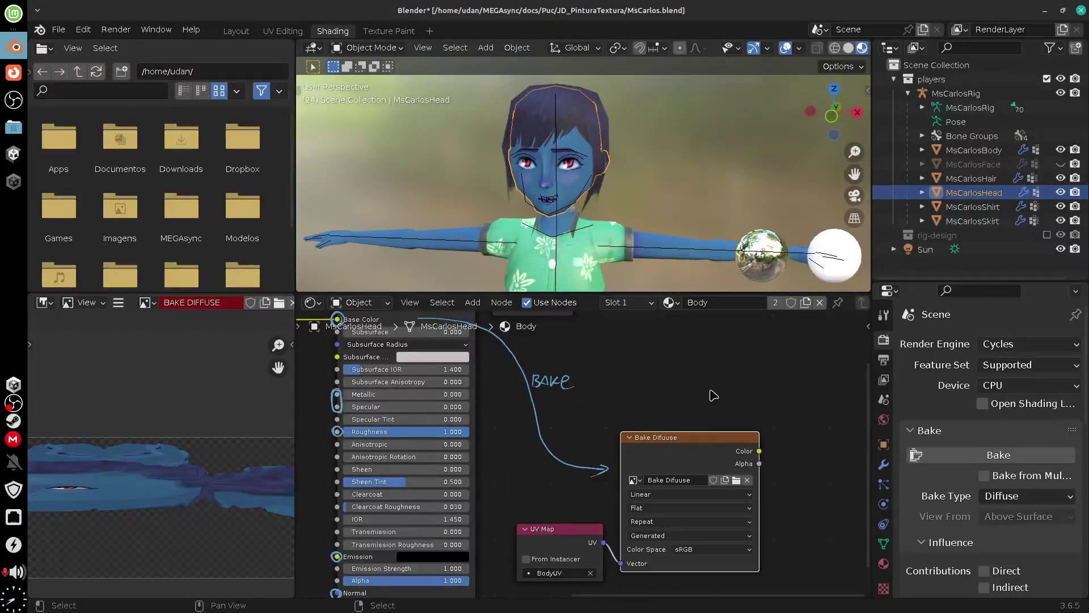
{"action": "left_click", "coordinate": [668, 250]}
{"action": "left_click", "coordinate": [588, 186], "text": "shift"}
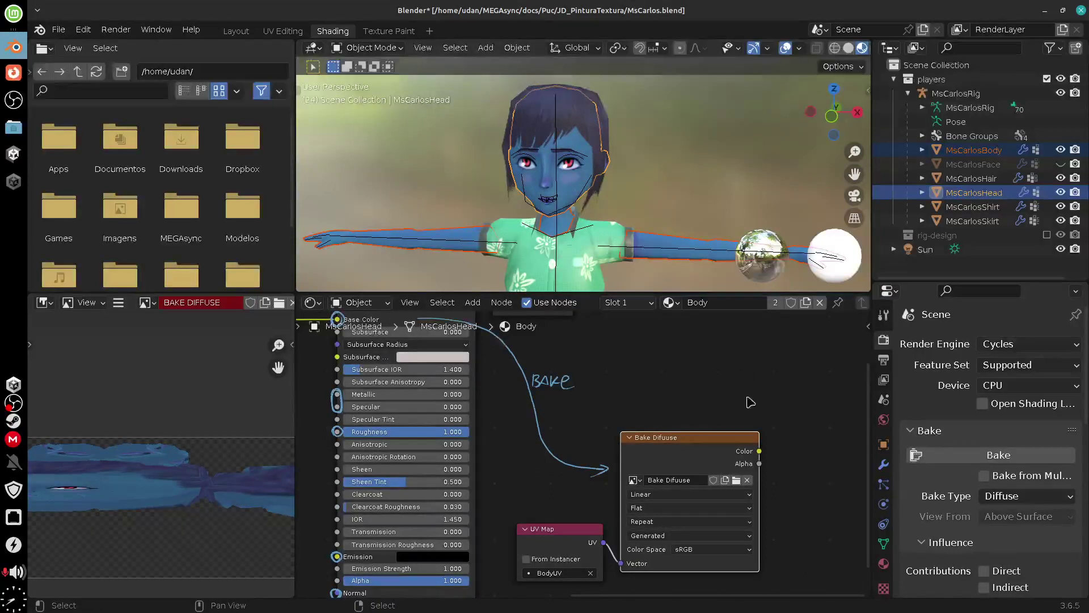
{"action": "middle_click_drag", "start_coordinate": [785, 511], "coordinate": [794, 509]}
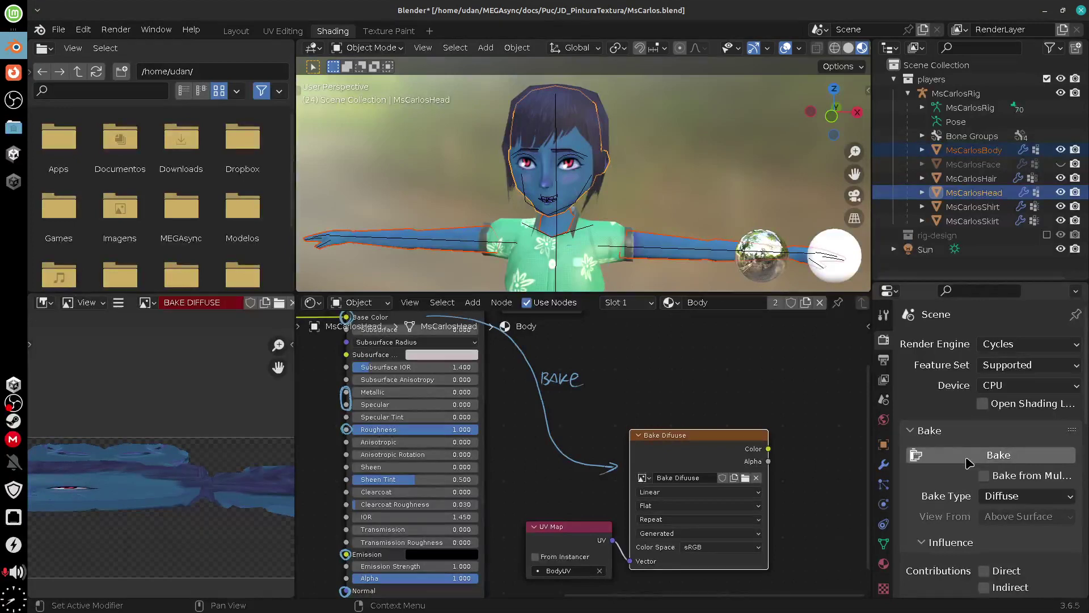
- Display the Bake Difuuse image in the image editor and bake the diffuse colour of the body and head into it
{"action": "left_click", "coordinate": [146, 303]}
{"action": "left_click", "coordinate": [226, 338]}
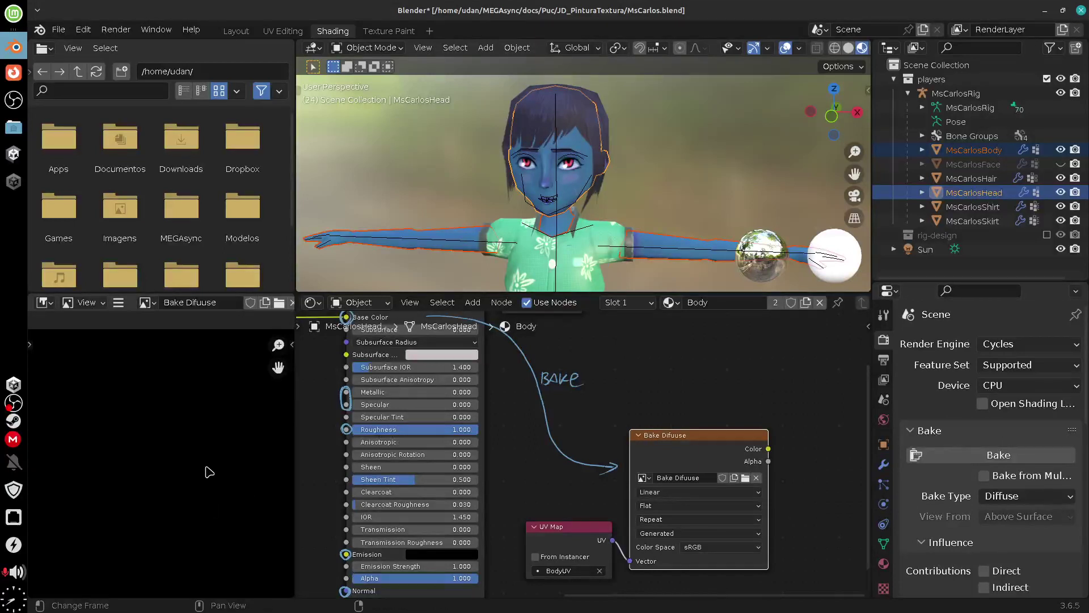
{"action": "scroll", "coordinate": [207, 472], "scroll_direction": "down", "scroll_amount": 3}
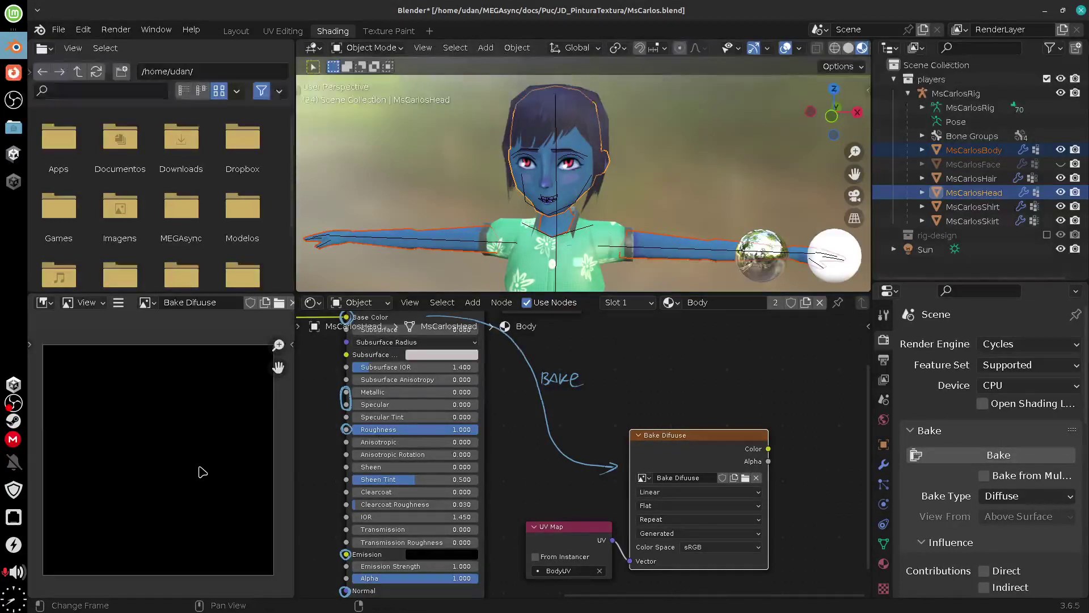
{"action": "left_click", "coordinate": [953, 457]}
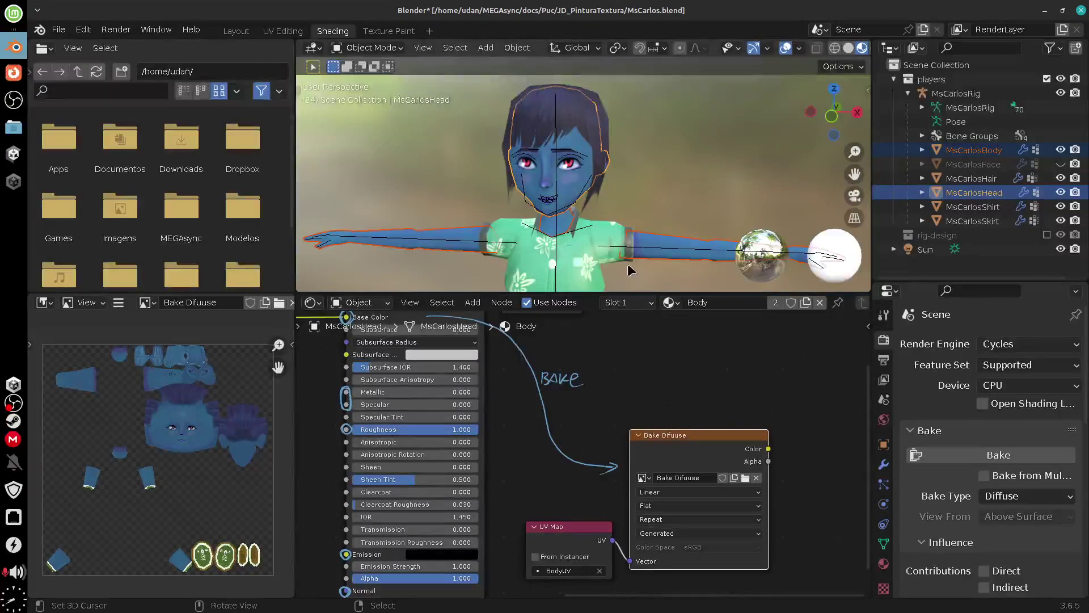
- Disable the Mask modifier in renders on MsCarlosBody, and reselect the head together with the body
{"action": "left_click", "coordinate": [883, 464]}
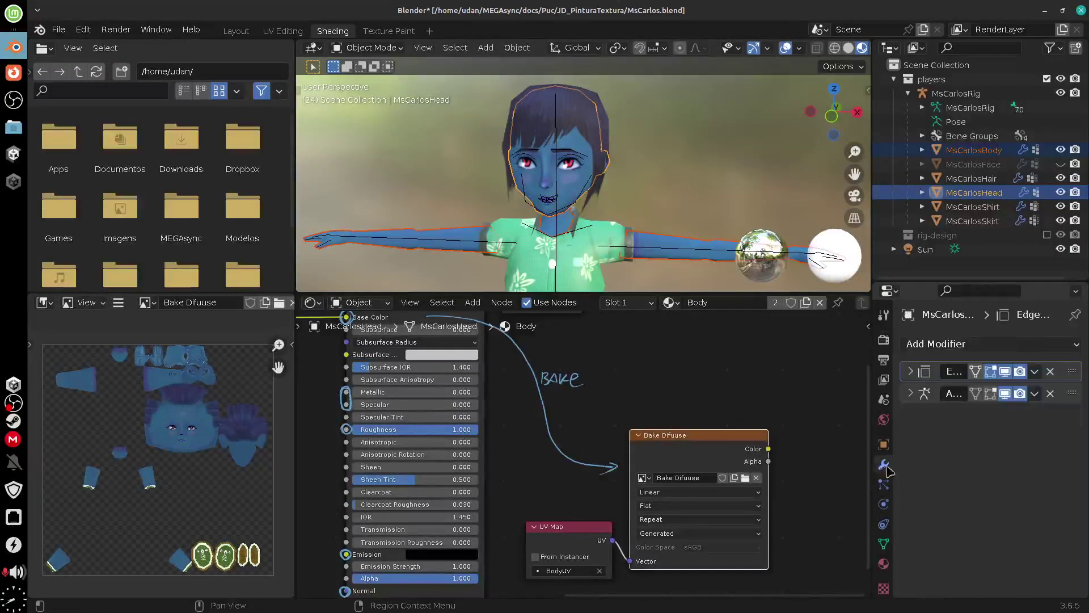
{"action": "left_click", "coordinate": [646, 248]}
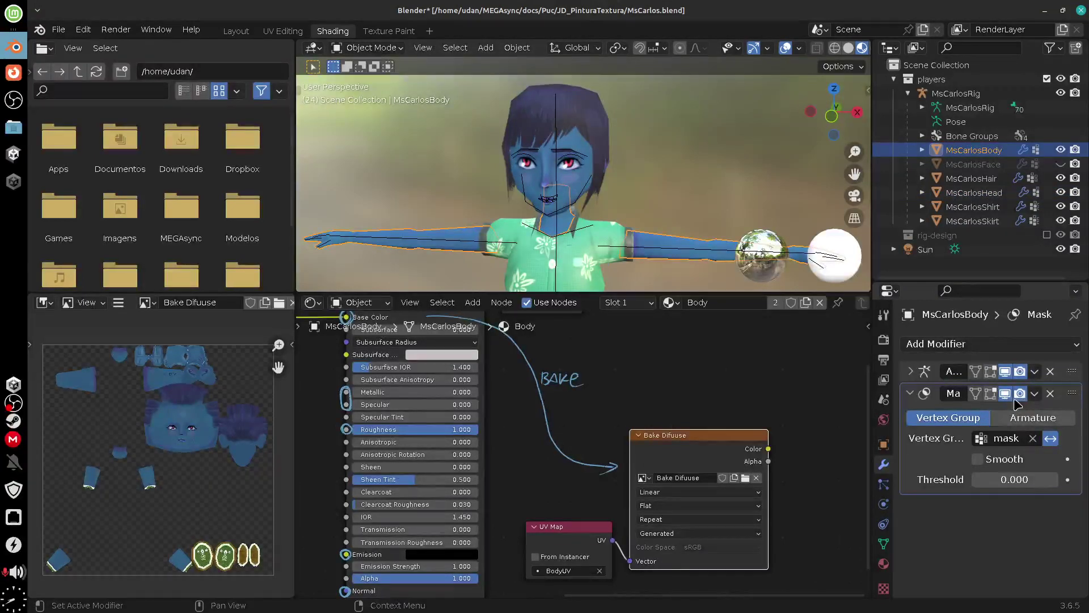
{"action": "left_click_drag", "start_coordinate": [873, 446], "coordinate": [851, 448]}
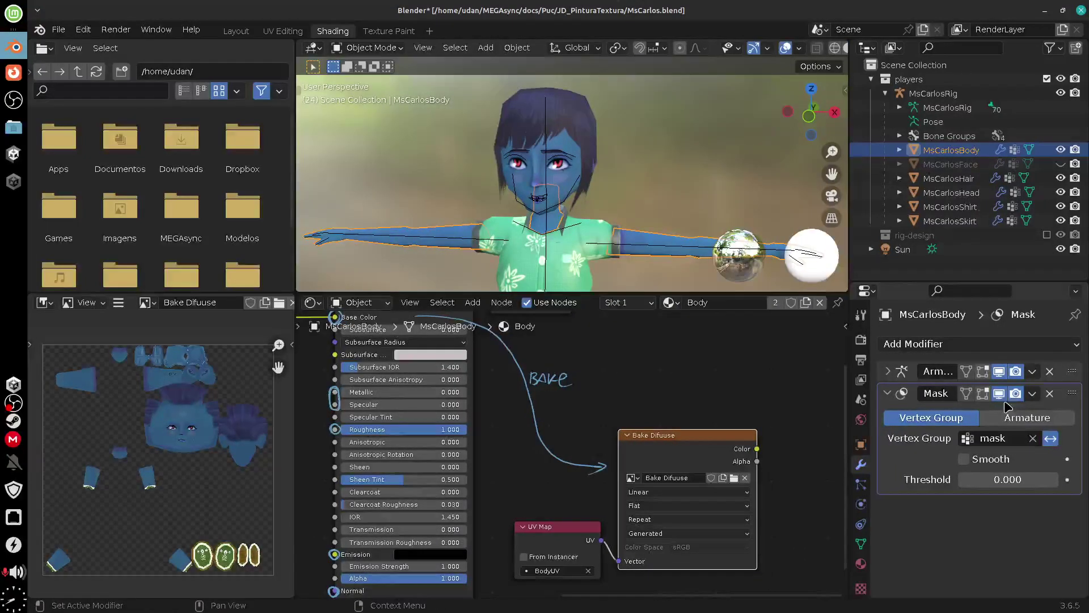
{"action": "left_click", "coordinate": [1014, 395]}
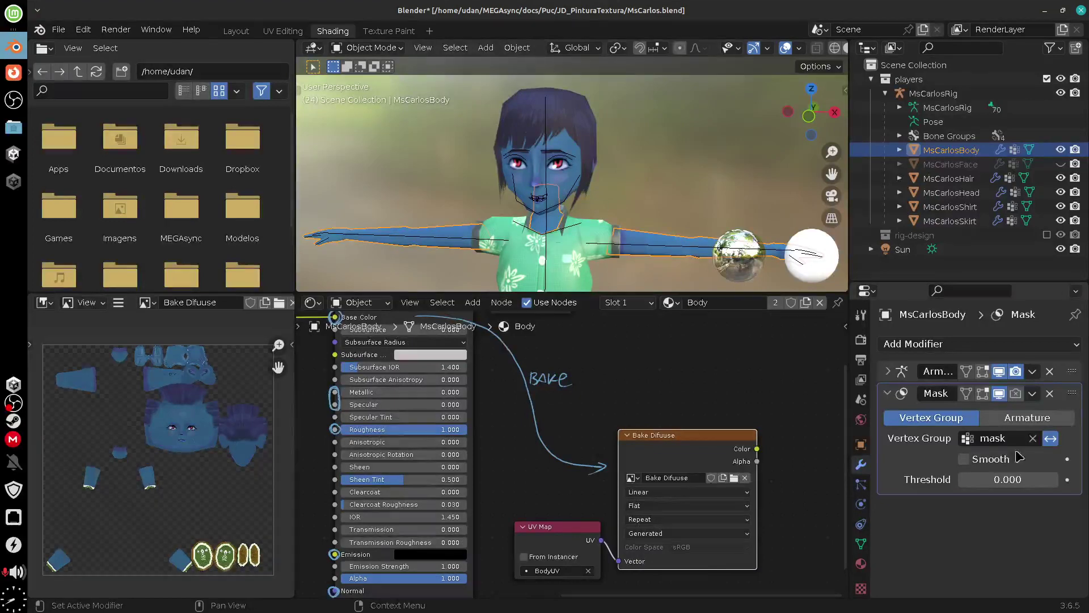
{"action": "left_click", "coordinate": [861, 340]}
{"action": "left_click", "coordinate": [574, 190], "text": "shift"}
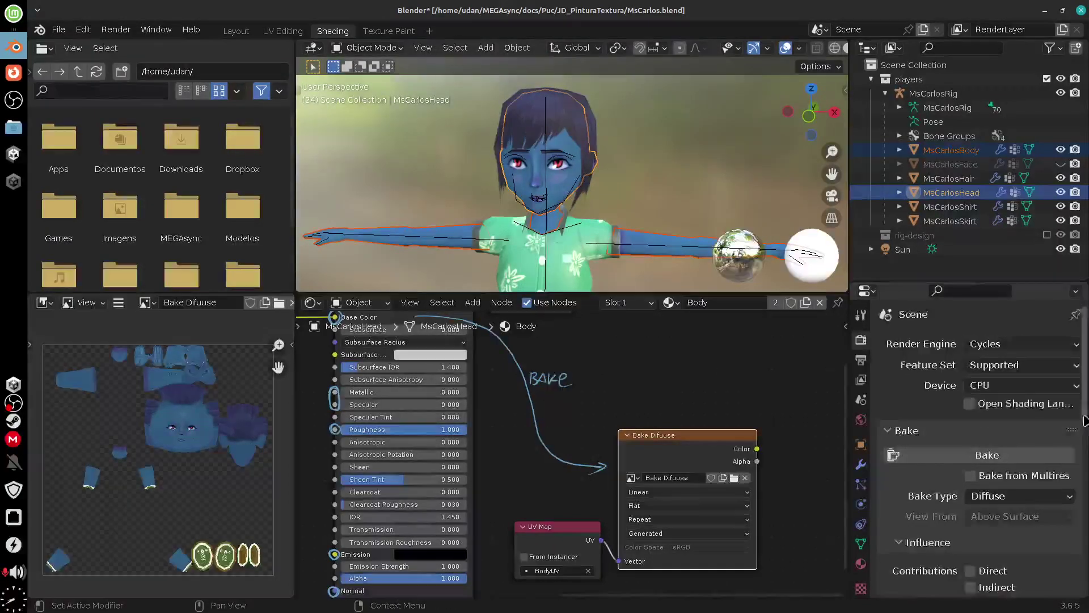
- Examine the edges and margins around the face and neighbouring UV islands in the baked Bake Difuuse image
{"action": "left_click_drag", "start_coordinate": [1084, 423], "coordinate": [1076, 535]}
{"action": "scroll", "coordinate": [181, 494], "scroll_direction": "up", "scroll_amount": 8}
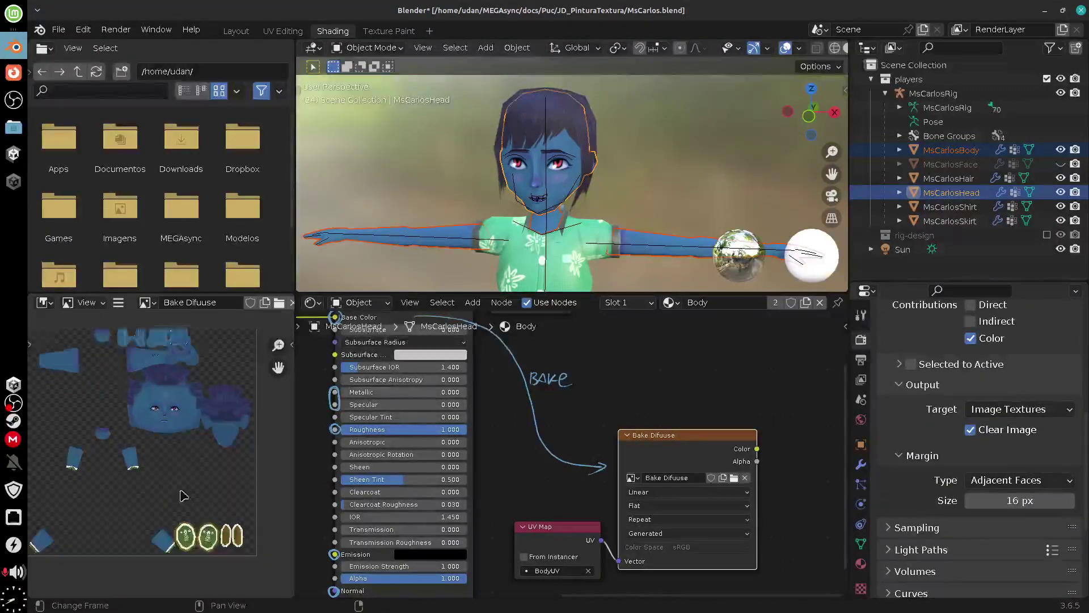
{"action": "middle_click_drag", "start_coordinate": [174, 557], "coordinate": [187, 533]}
{"action": "scroll", "coordinate": [189, 530], "scroll_direction": "up", "scroll_amount": 3}
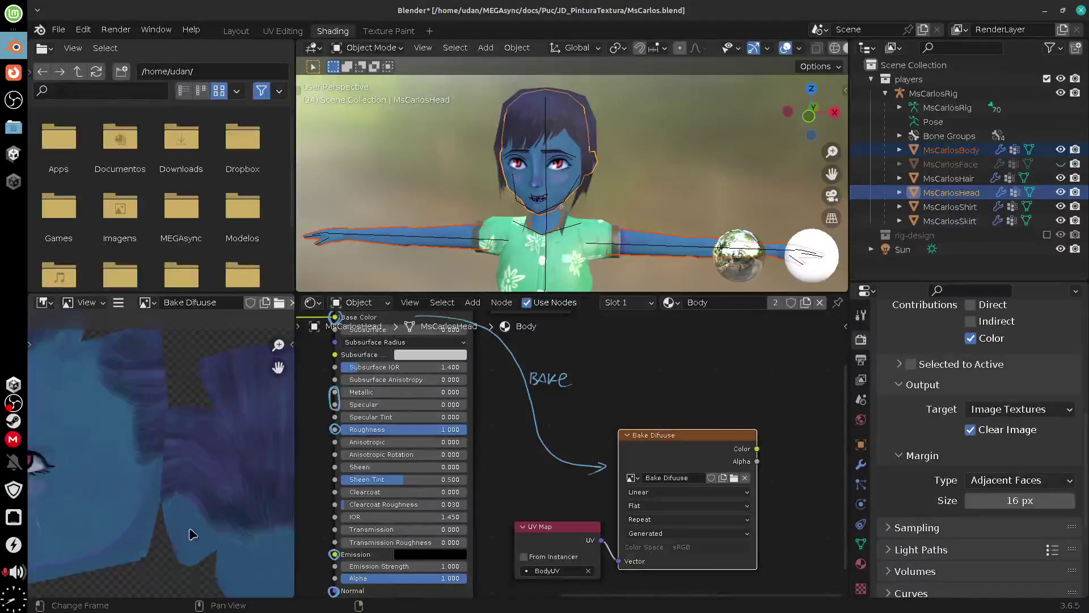
{"action": "scroll", "coordinate": [206, 536], "scroll_direction": "up", "scroll_amount": 2}
{"action": "scroll", "coordinate": [243, 493], "scroll_direction": "up", "scroll_amount": 2}
{"action": "scroll", "coordinate": [199, 476], "scroll_direction": "up", "scroll_amount": 2}
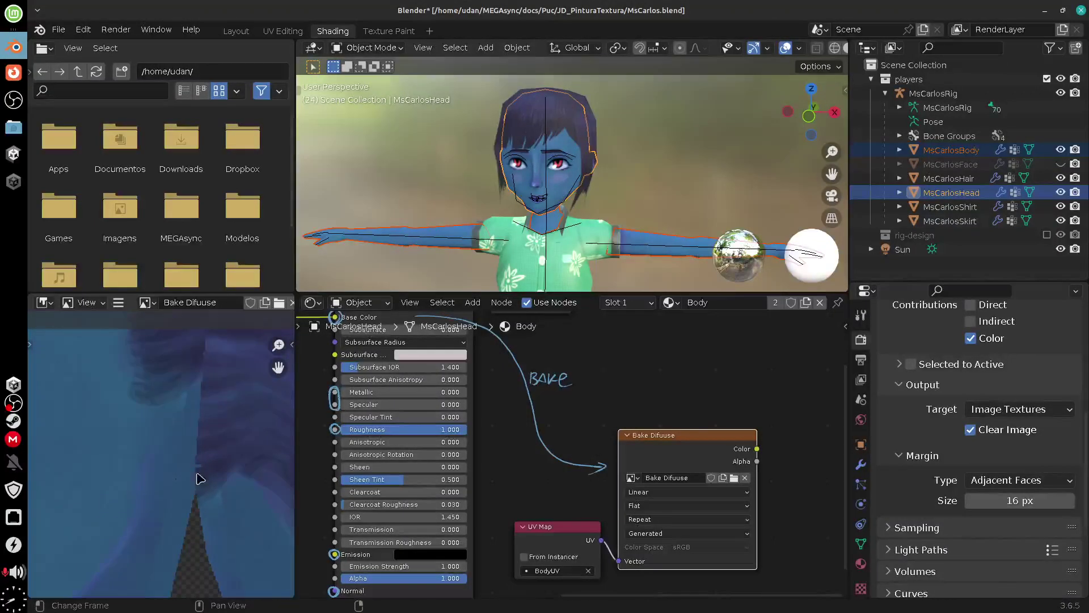
{"action": "scroll", "coordinate": [196, 468], "scroll_direction": "up", "scroll_amount": 2}
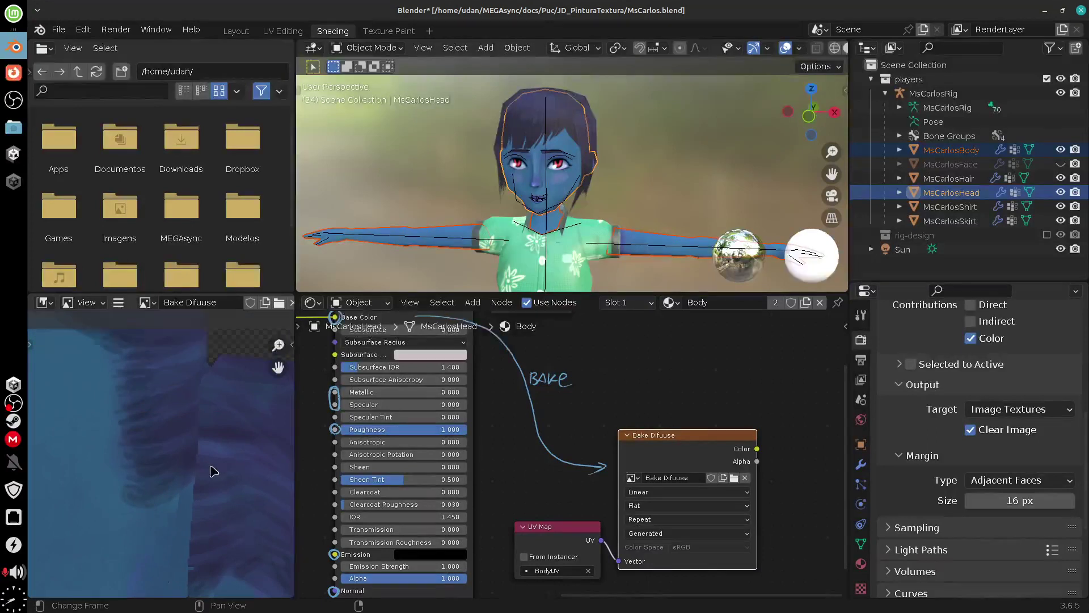
{"action": "scroll", "coordinate": [216, 476], "scroll_direction": "up", "scroll_amount": 2}
{"action": "scroll", "coordinate": [231, 475], "scroll_direction": "down", "scroll_amount": 3}
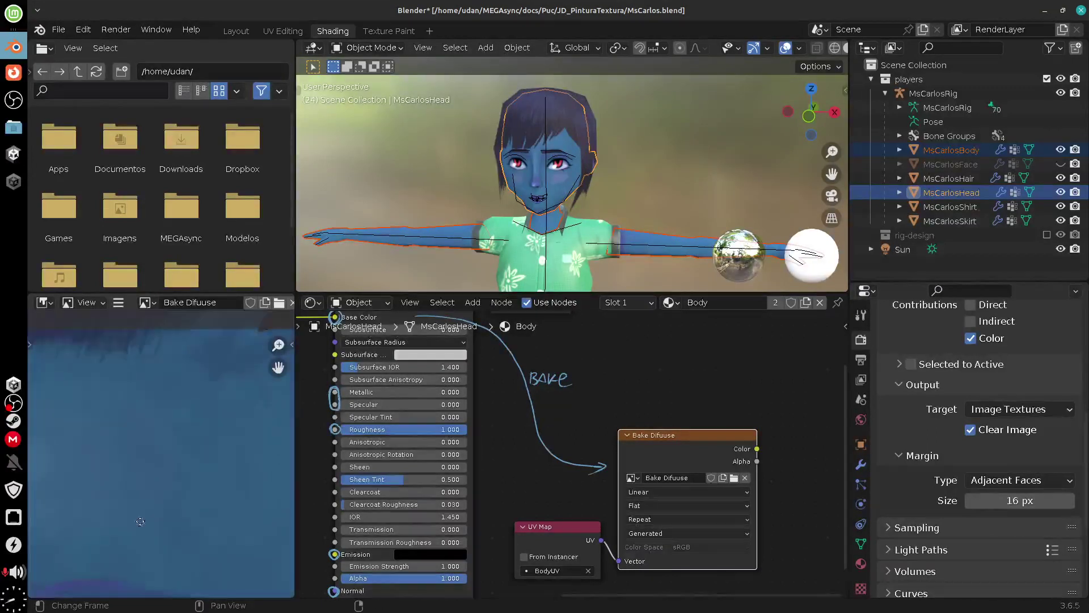
{"action": "middle_click_drag", "start_coordinate": [226, 471], "coordinate": [389, 442]}
{"action": "middle_click_drag", "start_coordinate": [266, 477], "coordinate": [207, 478]}
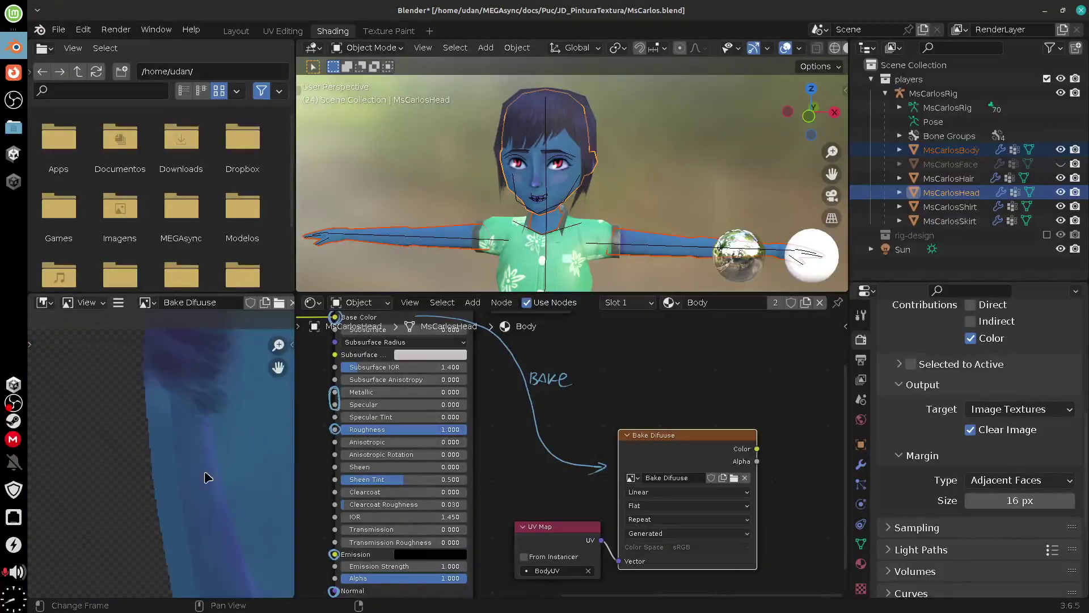
{"action": "key", "text": "ctrl+space"}
{"action": "middle_click_drag", "start_coordinate": [569, 403], "coordinate": [535, 401]}
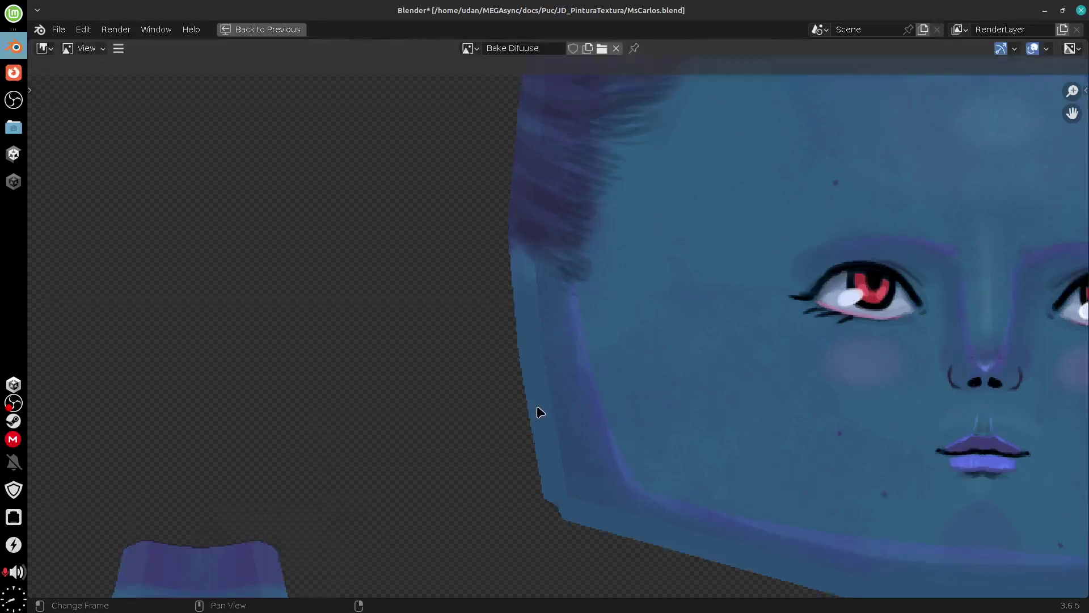
{"action": "scroll", "coordinate": [539, 413], "scroll_direction": "down", "scroll_amount": 5}
{"action": "key", "text": "ctrl+space"}
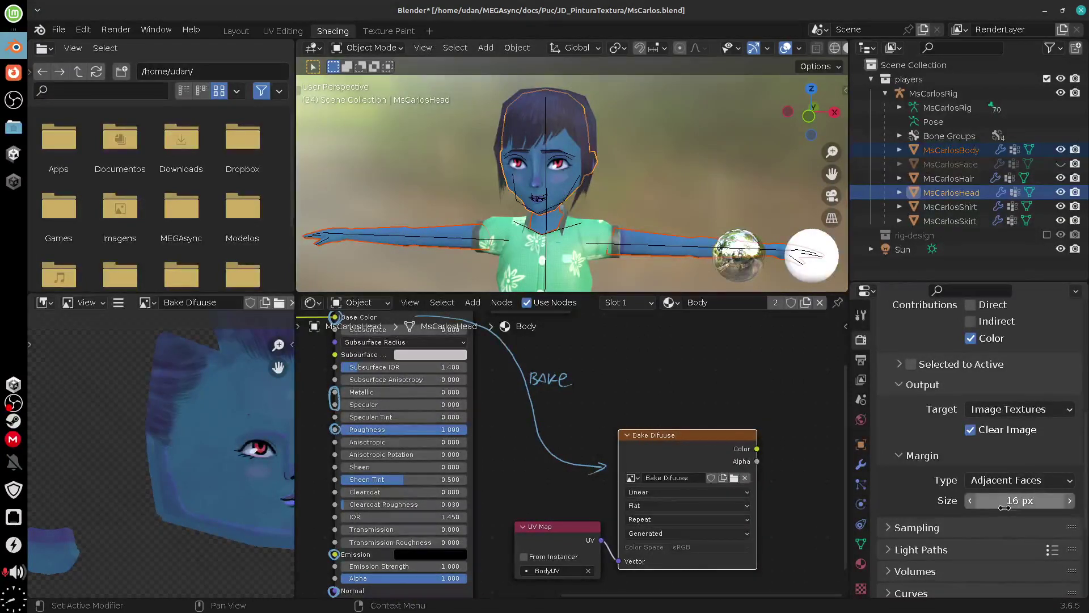
- Set the bake margin size to 4 px
{"action": "left_click", "coordinate": [1010, 500]}
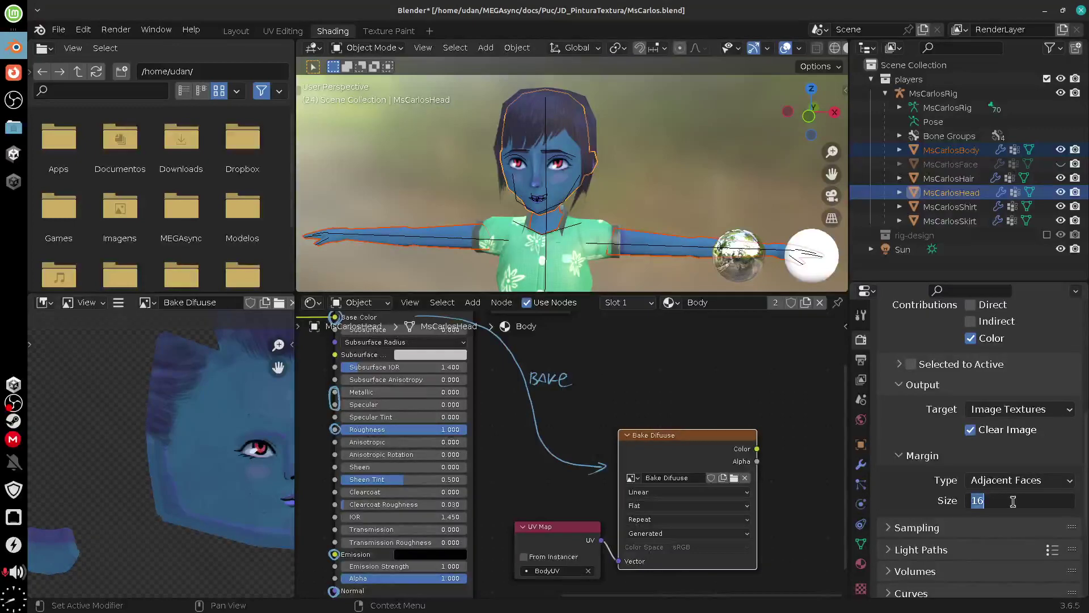
{"action": "type", "text": "4"}
{"action": "key", "text": "Return"}
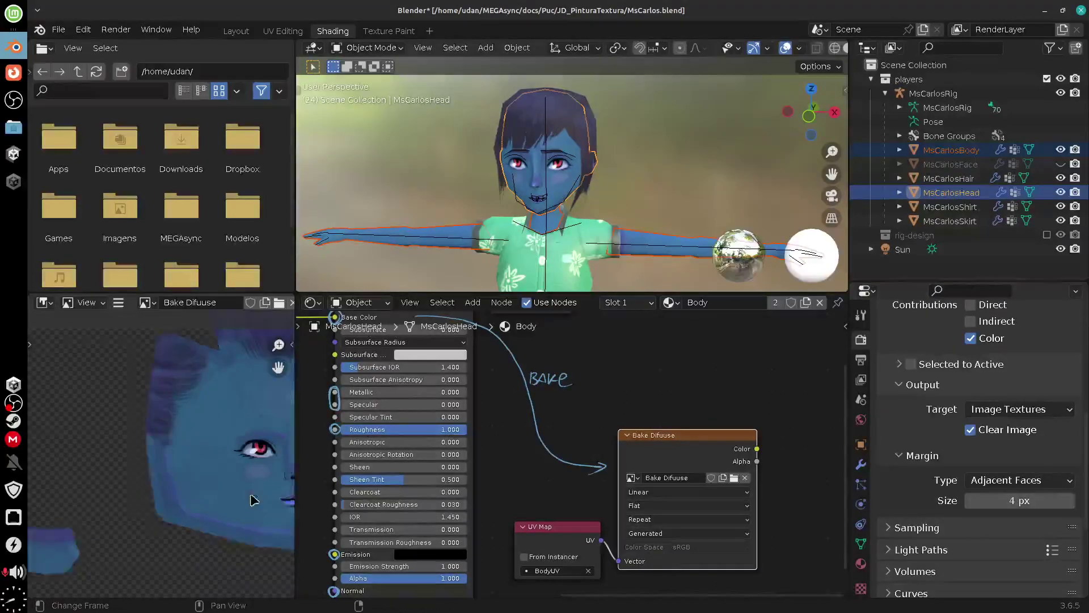
- Examine the spacing between adjacent UV islands in the baked image and review the bake output and margin settings
{"action": "scroll", "coordinate": [254, 499], "scroll_direction": "right", "scroll_amount": 6, "text": "ctrl"}
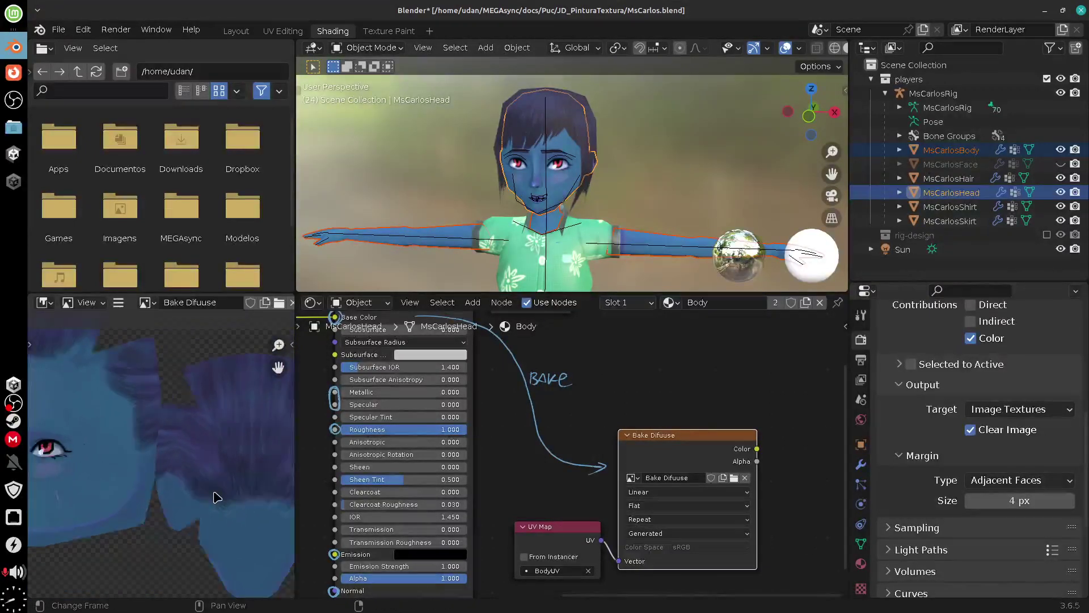
{"action": "scroll", "coordinate": [216, 497], "scroll_direction": "up", "scroll_amount": 4}
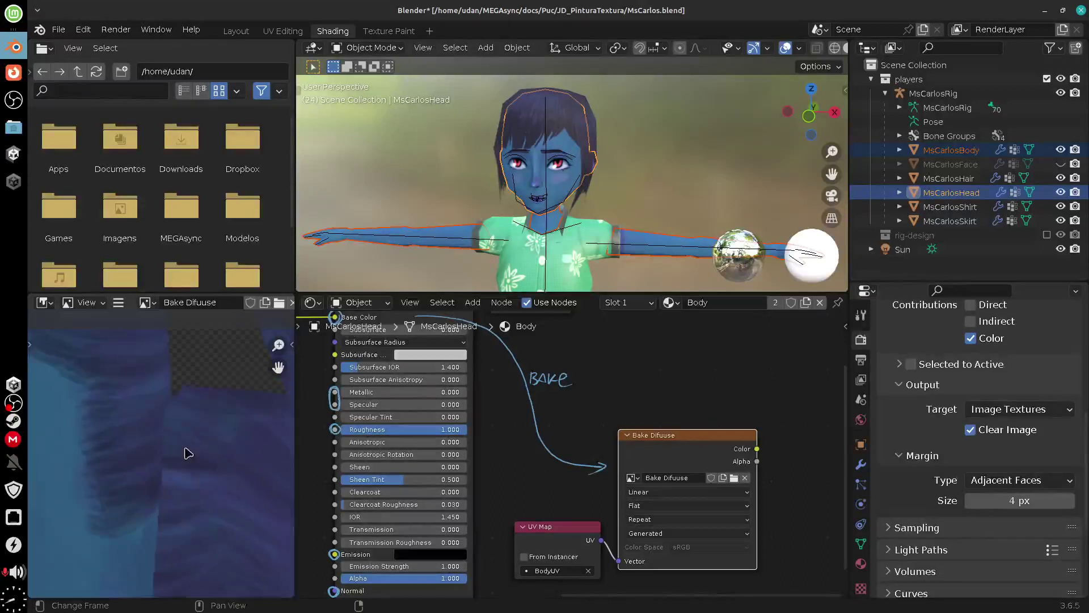
{"action": "scroll", "coordinate": [194, 505], "scroll_direction": "down", "scroll_amount": 4}
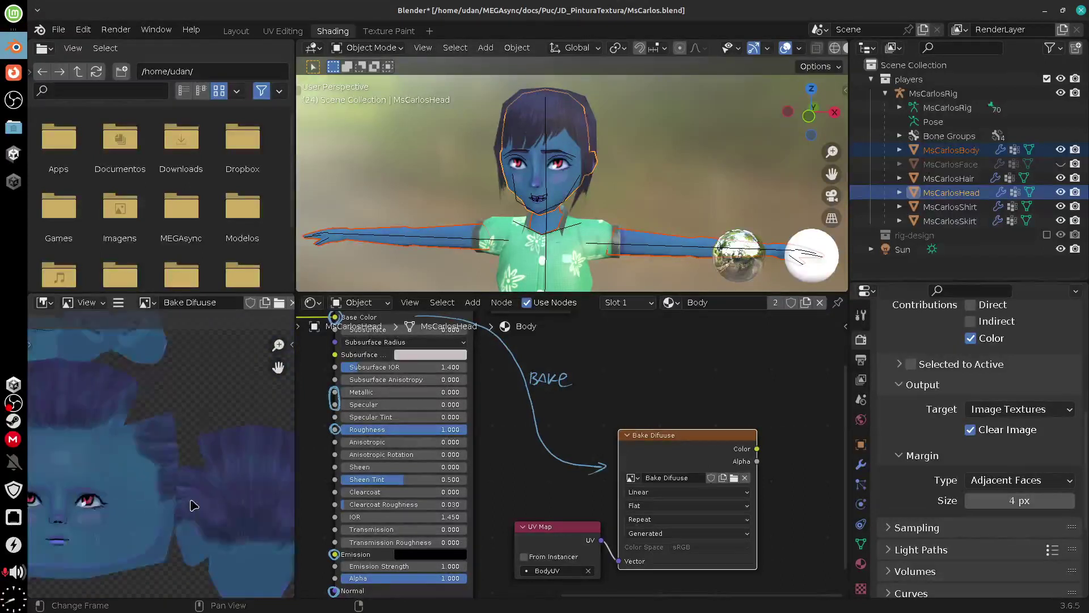
{"action": "scroll", "coordinate": [194, 505], "scroll_direction": "up", "scroll_amount": 8}
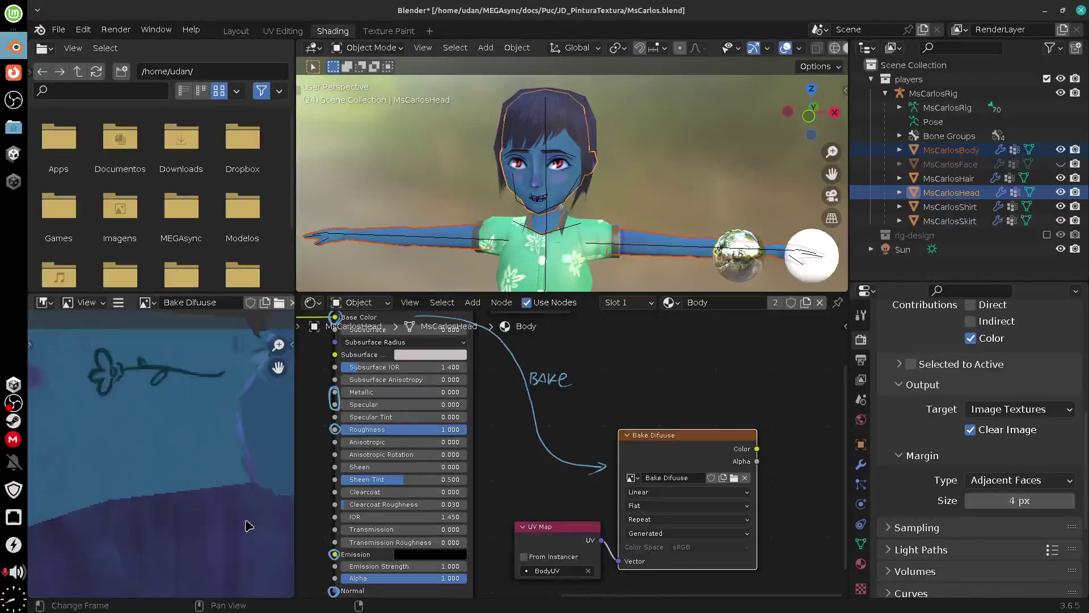
{"action": "scroll", "coordinate": [254, 523], "scroll_direction": "right", "scroll_amount": 4, "text": "ctrl"}
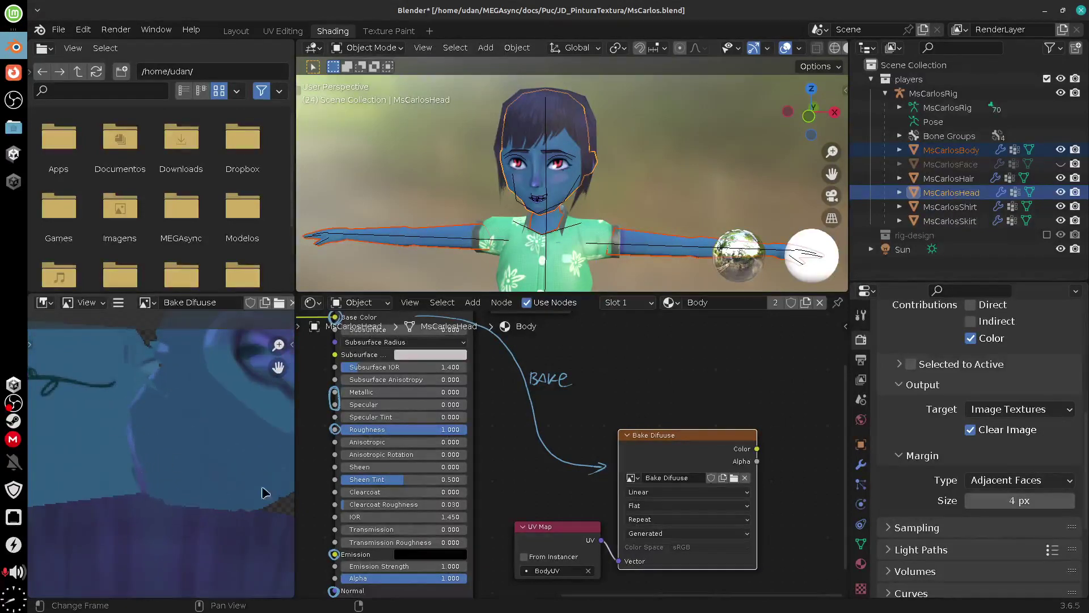
{"action": "scroll", "coordinate": [187, 502], "scroll_direction": "down", "scroll_amount": 2, "text": "shift"}
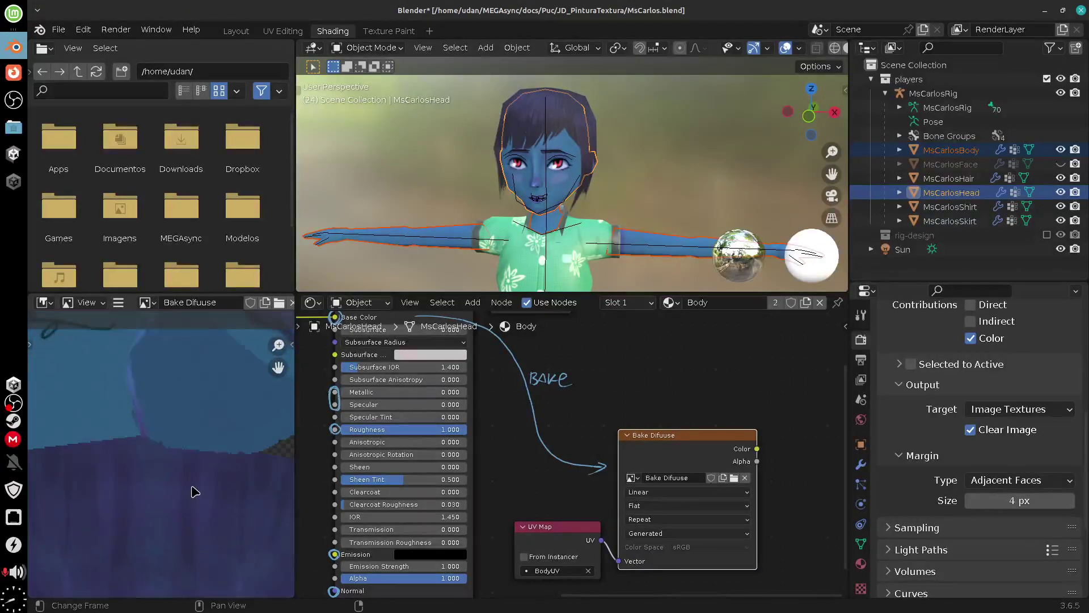
{"action": "scroll", "coordinate": [191, 493], "scroll_direction": "down", "scroll_amount": 6}
{"action": "scroll", "coordinate": [191, 501], "scroll_direction": "down", "scroll_amount": 2}
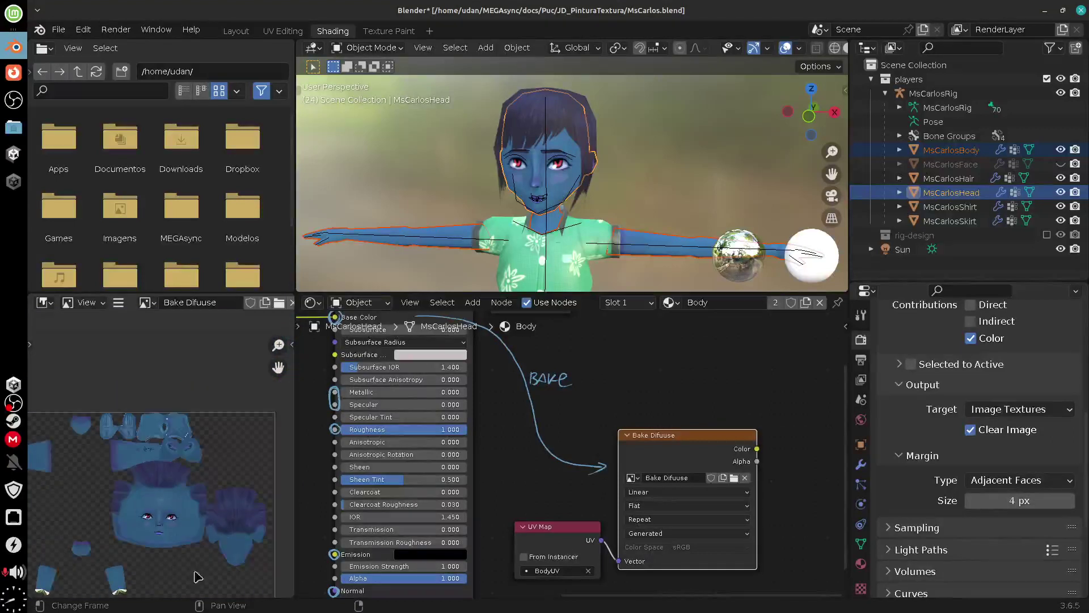
{"action": "scroll", "coordinate": [198, 517], "scroll_direction": "down", "scroll_amount": 2, "text": "shift"}
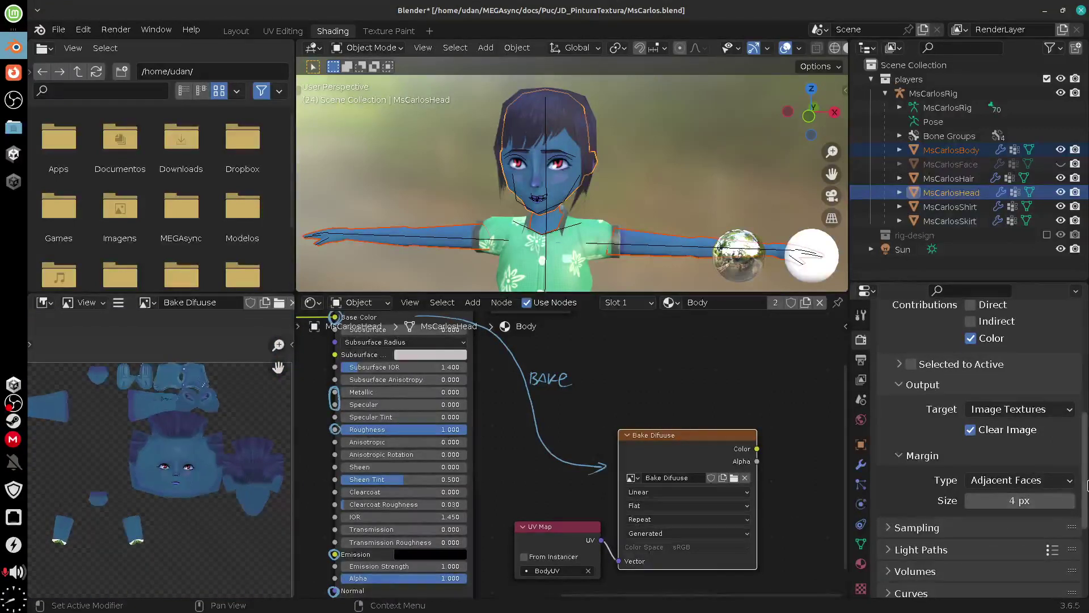
{"action": "mouse_move", "coordinate": [1084, 493]}
{"action": "left_mouse_down"}
{"action": "mouse_move", "coordinate": [1084, 531]}
{"action": "mouse_move", "coordinate": [1072, 481]}
{"action": "left_mouse_up"}
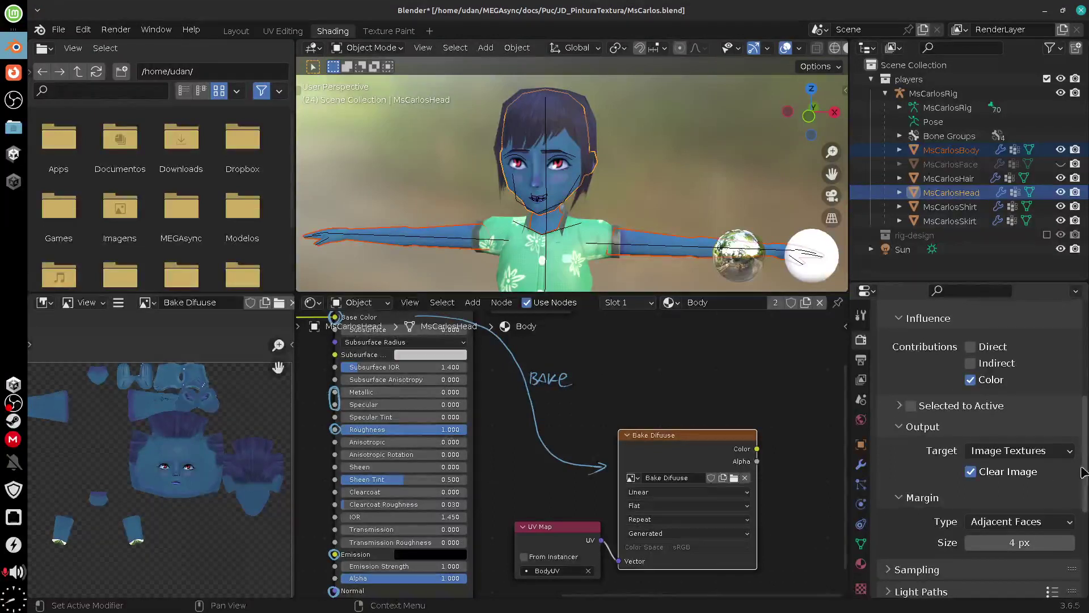
{"action": "scroll", "coordinate": [989, 525], "scroll_direction": "down", "scroll_amount": 2}
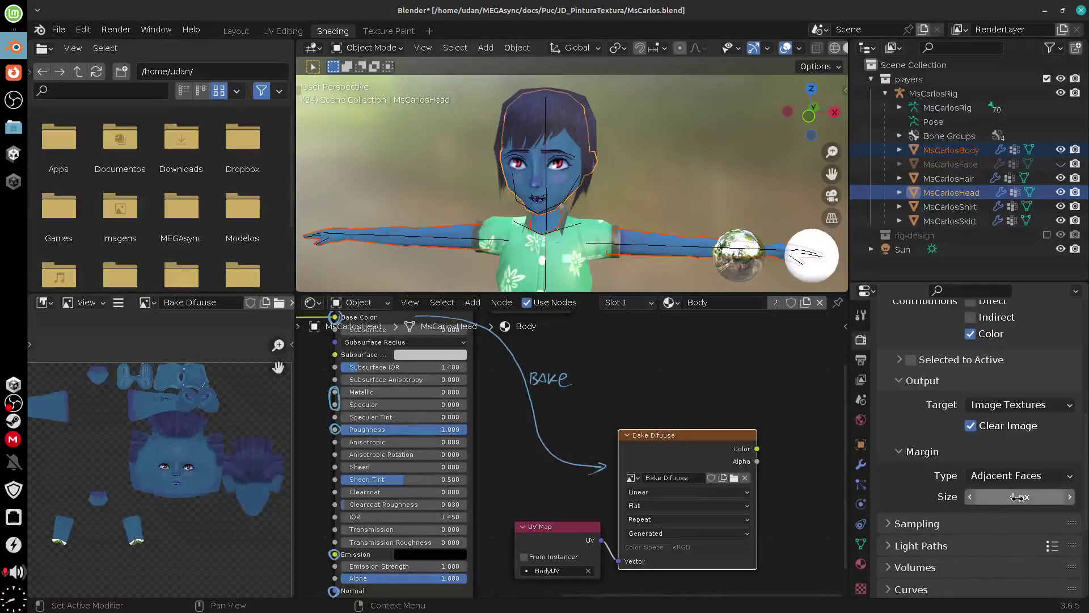
{"action": "scroll", "coordinate": [177, 497], "scroll_direction": "up", "scroll_amount": 4}
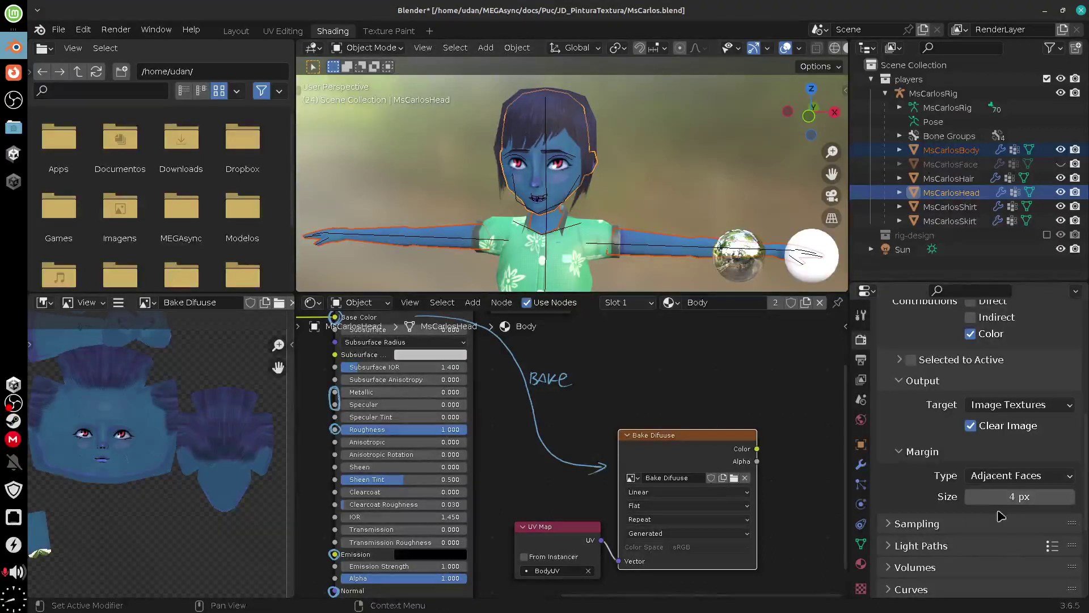
- Rebake the diffuse colour of the body and head into the Bake Difuuse image and check the body islands
{"action": "middle_click_drag", "start_coordinate": [652, 238], "coordinate": [768, 238]}
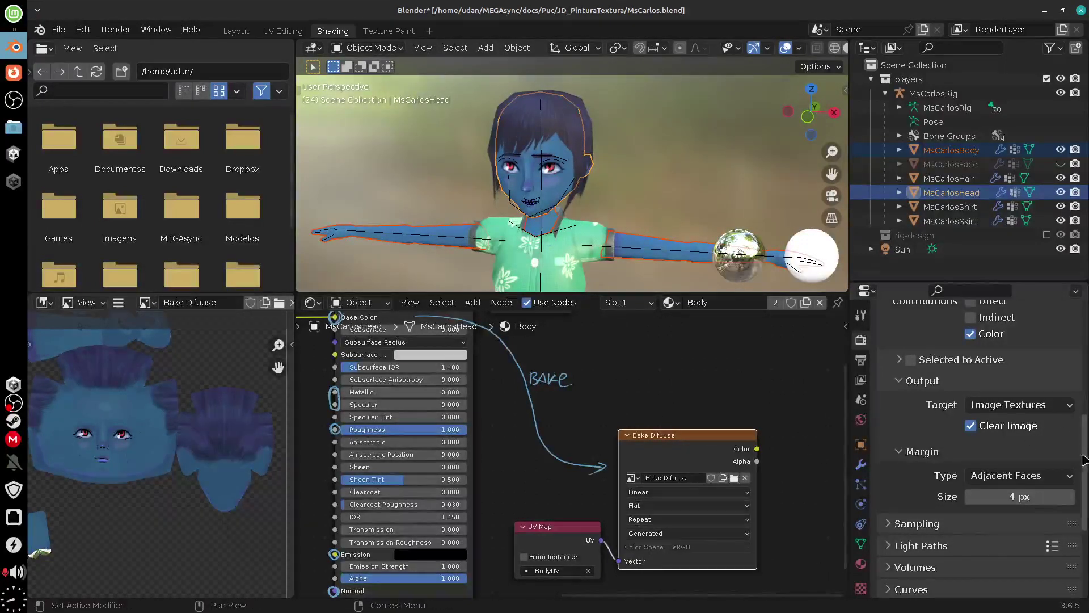
{"action": "scroll", "coordinate": [1051, 484], "scroll_direction": "up", "scroll_amount": 10}
{"action": "left_click", "coordinate": [963, 458]}
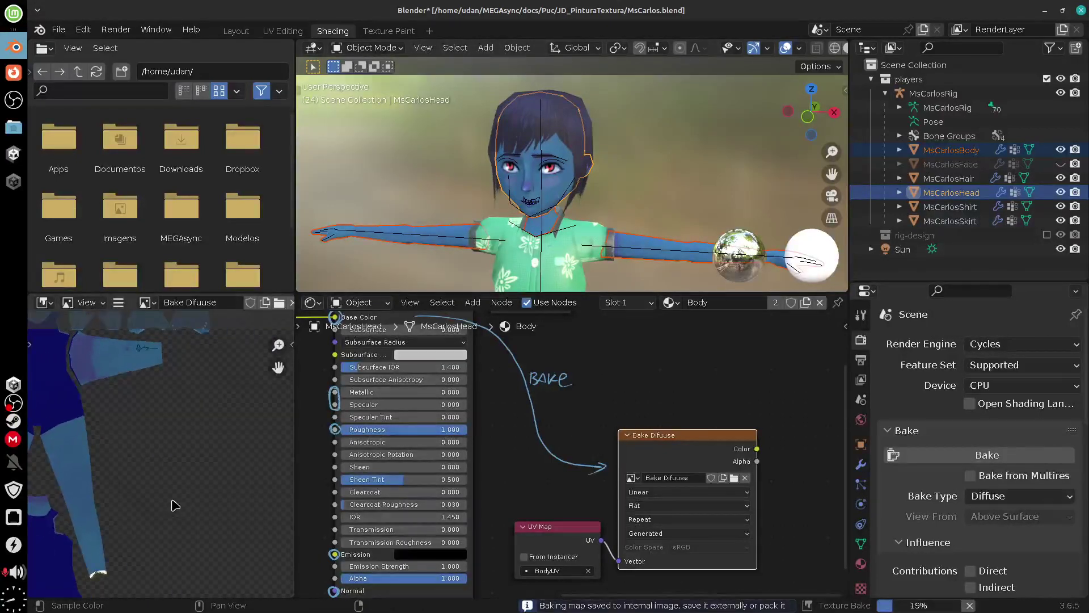
{"action": "scroll", "coordinate": [170, 543], "scroll_direction": "down", "scroll_amount": 3}
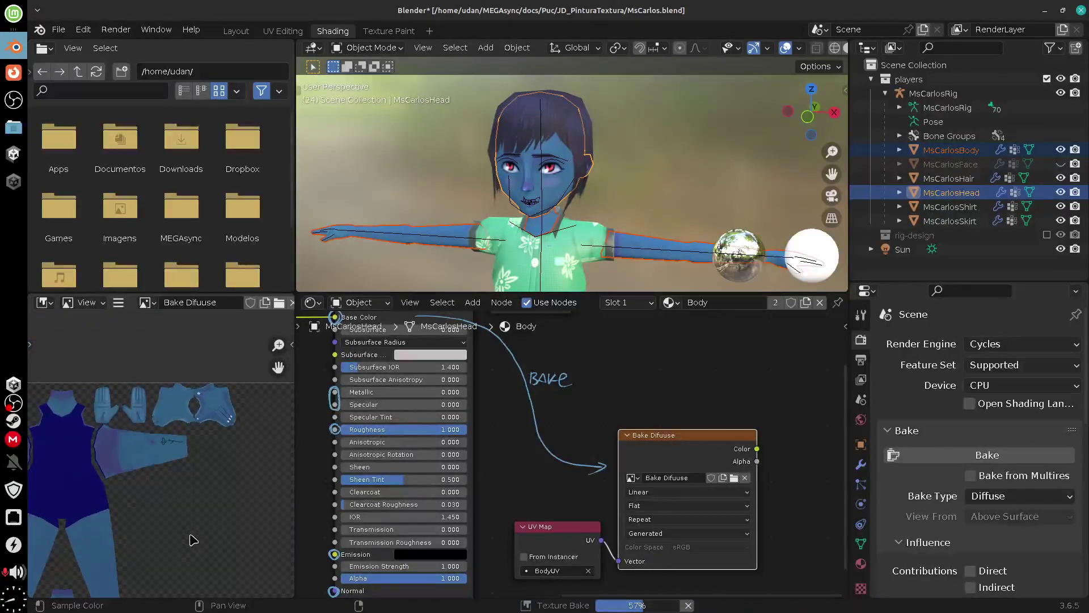
- Examine the rebaked Bake Difuuse image up close, checking the gaps between neighbouring UV islands around the leg and face
{"action": "scroll", "coordinate": [213, 527], "scroll_direction": "up", "scroll_amount": 5}
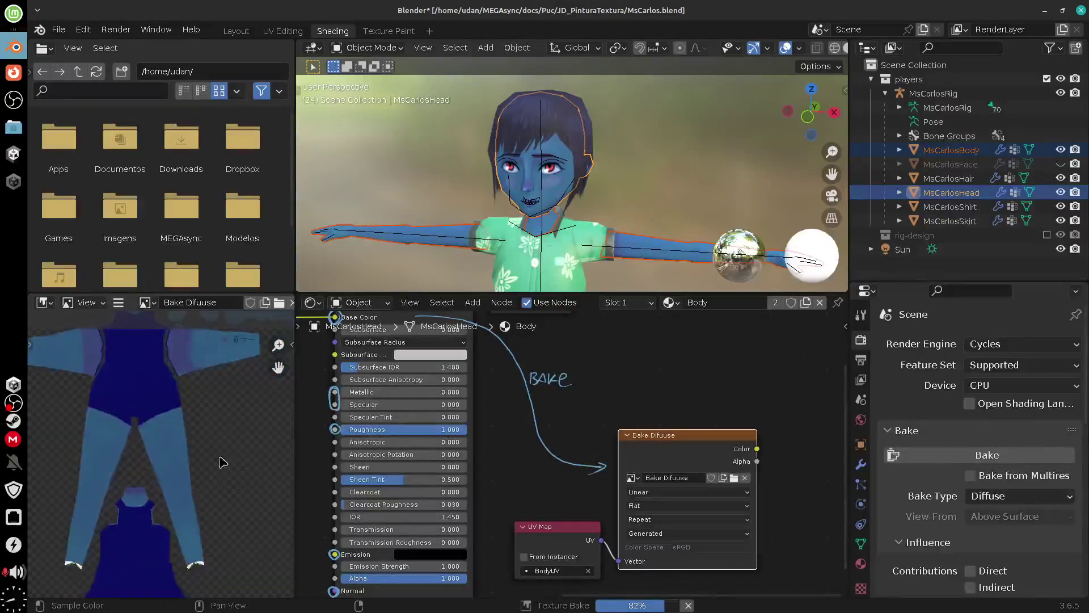
{"action": "middle_click_drag", "start_coordinate": [217, 502], "coordinate": [226, 473]}
{"action": "scroll", "coordinate": [199, 502], "scroll_direction": "down", "scroll_amount": 1}
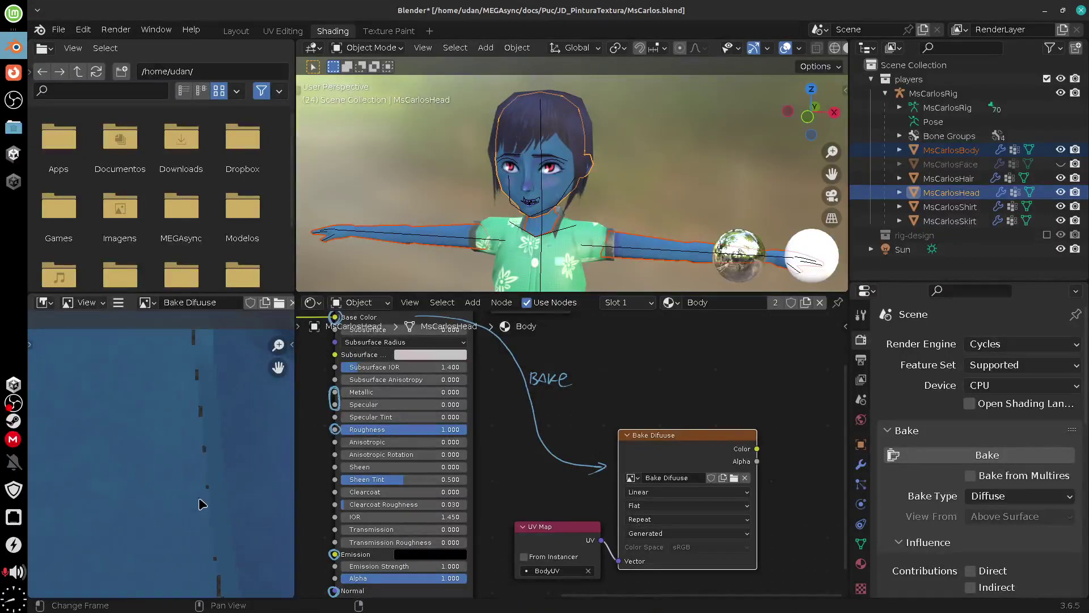
{"action": "key", "text": "ctrl+space"}
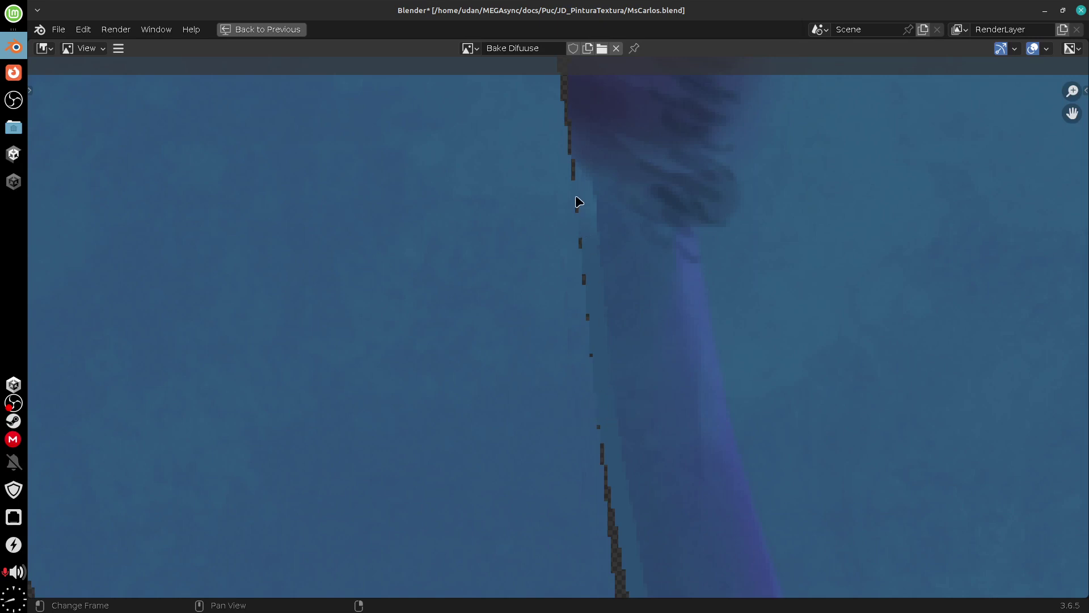
{"action": "mouse_move", "coordinate": [577, 202]}
{"action": "left_mouse_down"}
{"action": "mouse_move", "coordinate": [607, 518]}
{"action": "mouse_move", "coordinate": [576, 284]}
{"action": "left_mouse_up"}
{"action": "scroll", "coordinate": [590, 460], "scroll_direction": "down", "scroll_amount": 8}
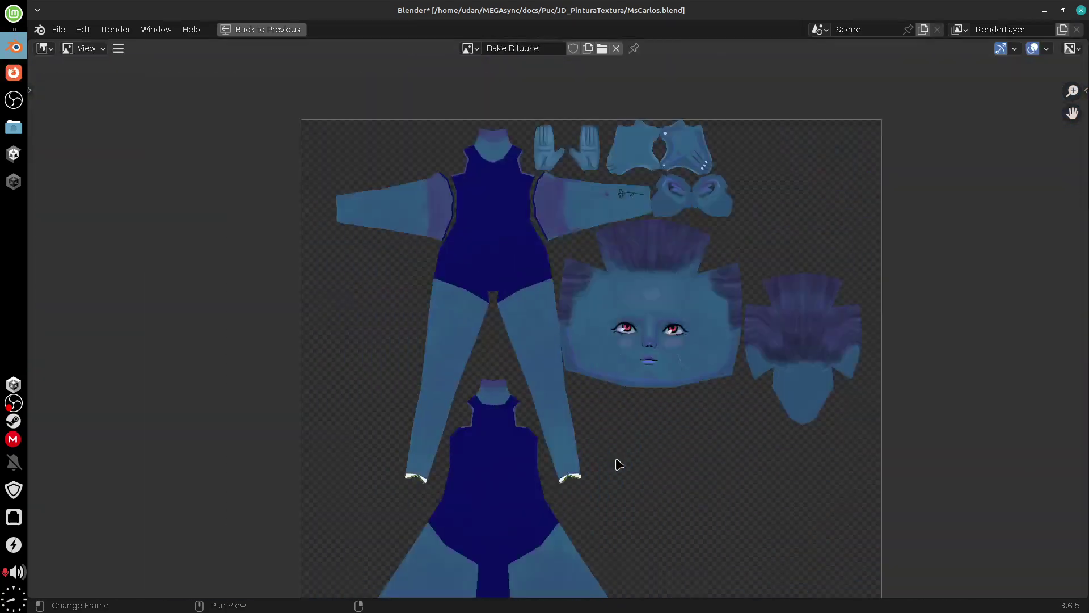
{"action": "middle_click_drag", "start_coordinate": [757, 476], "coordinate": [688, 406]}
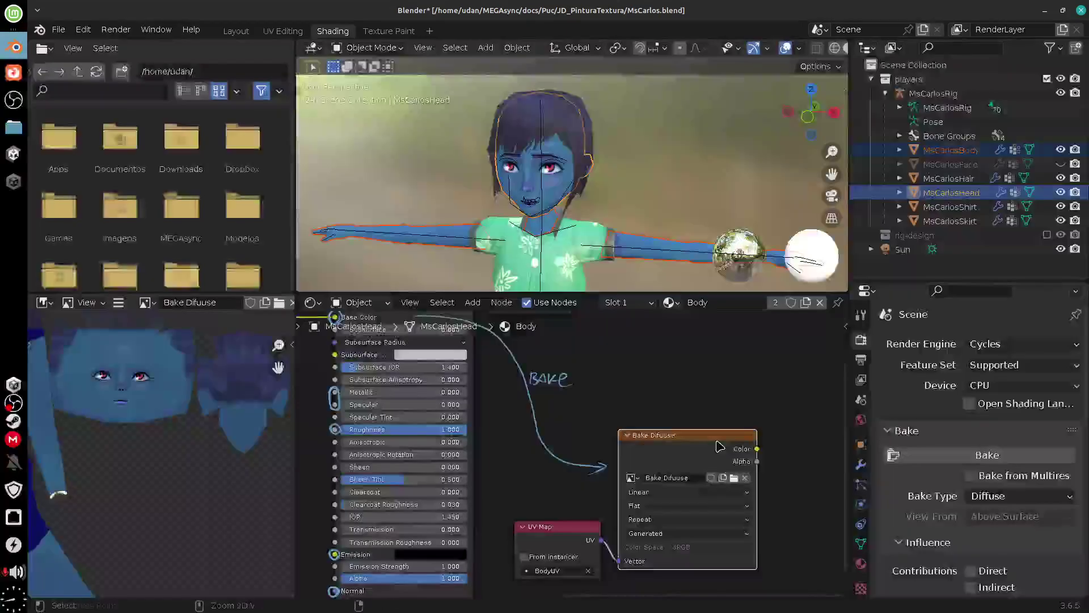
{"action": "key", "text": "ctrl+space"}
- Save the baked image as a PNG named BodyColor in the Unity project's Assets/Materials folder
{"action": "middle_click_drag", "start_coordinate": [247, 524], "coordinate": [324, 519]}
{"action": "left_click", "coordinate": [118, 302]}
{"action": "mouse_move", "coordinate": [167, 340]}
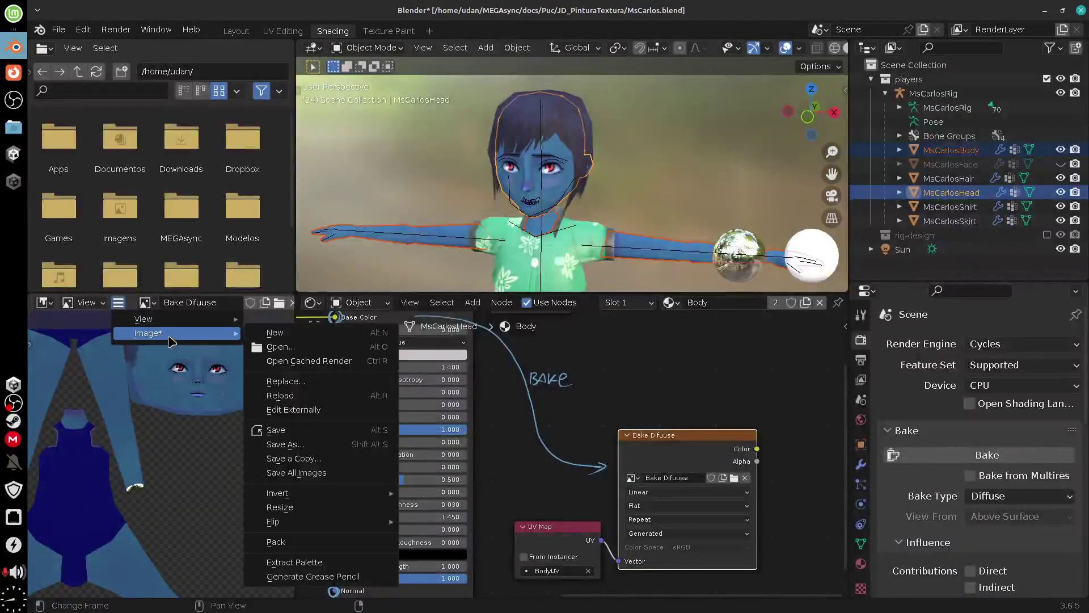
{"action": "left_click", "coordinate": [335, 445]}
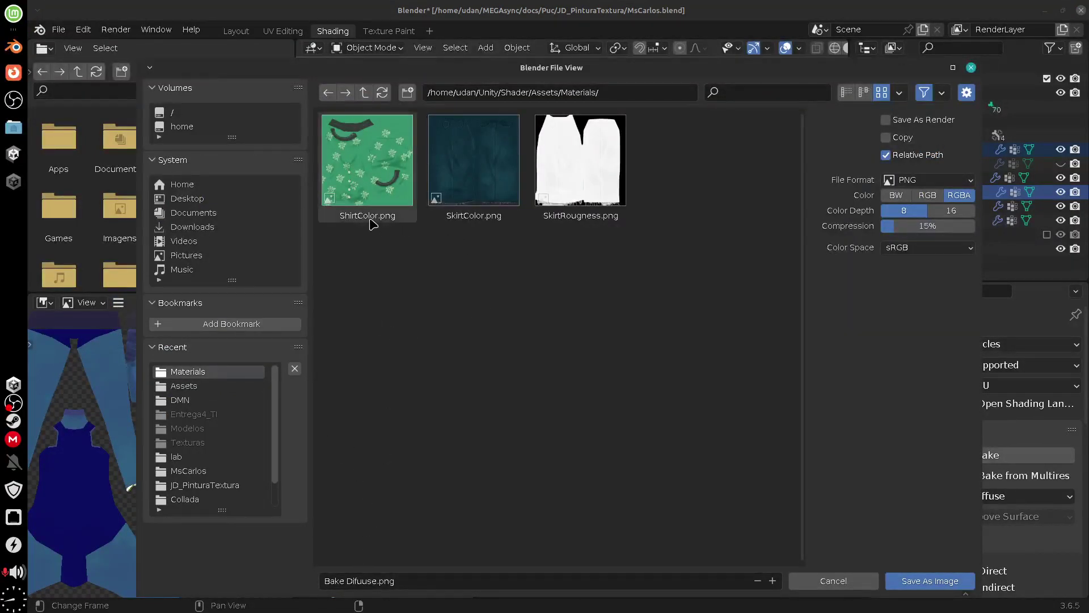
{"action": "left_click", "coordinate": [375, 580]}
{"action": "type", "text": "BodyColor"}
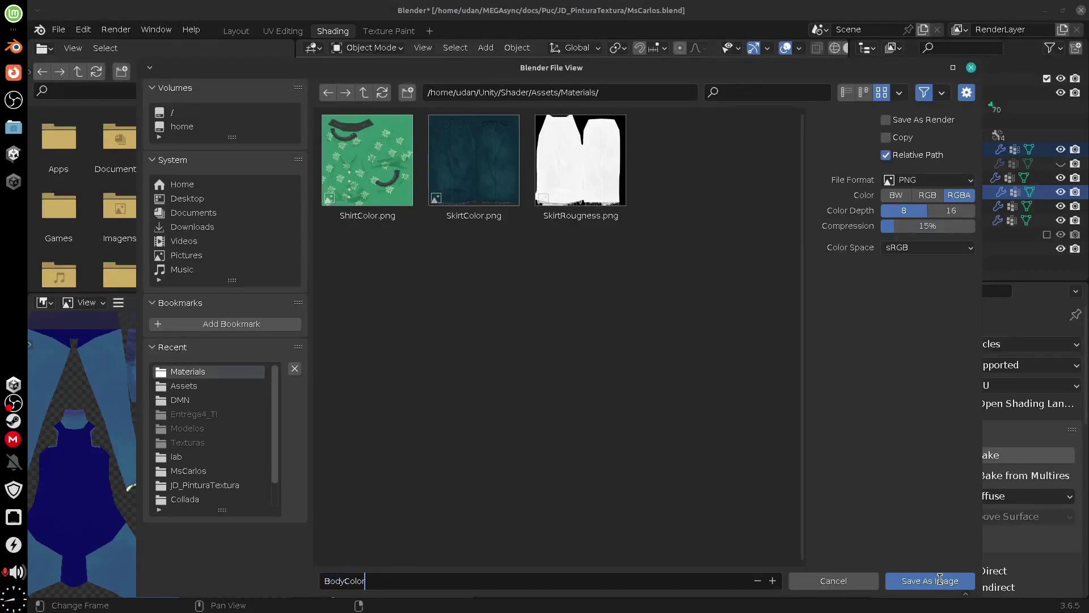
{"action": "left_click", "coordinate": [940, 578]}
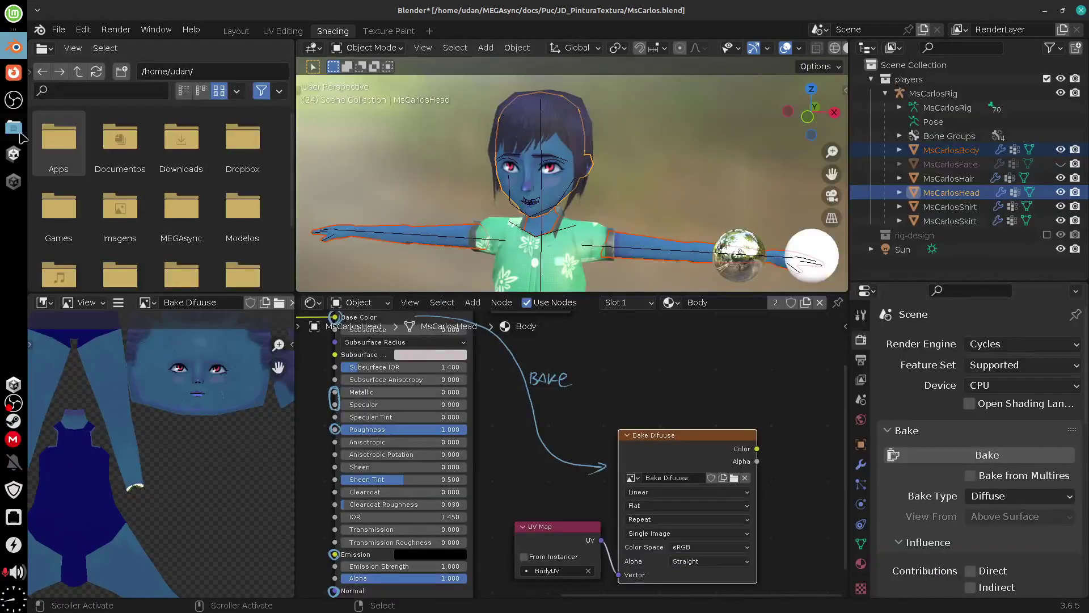
- Switch to Unity and change the Body material's shader to Universal Render Pipeline/Lit
{"action": "middle_click_drag", "start_coordinate": [536, 491], "coordinate": [752, 498]}
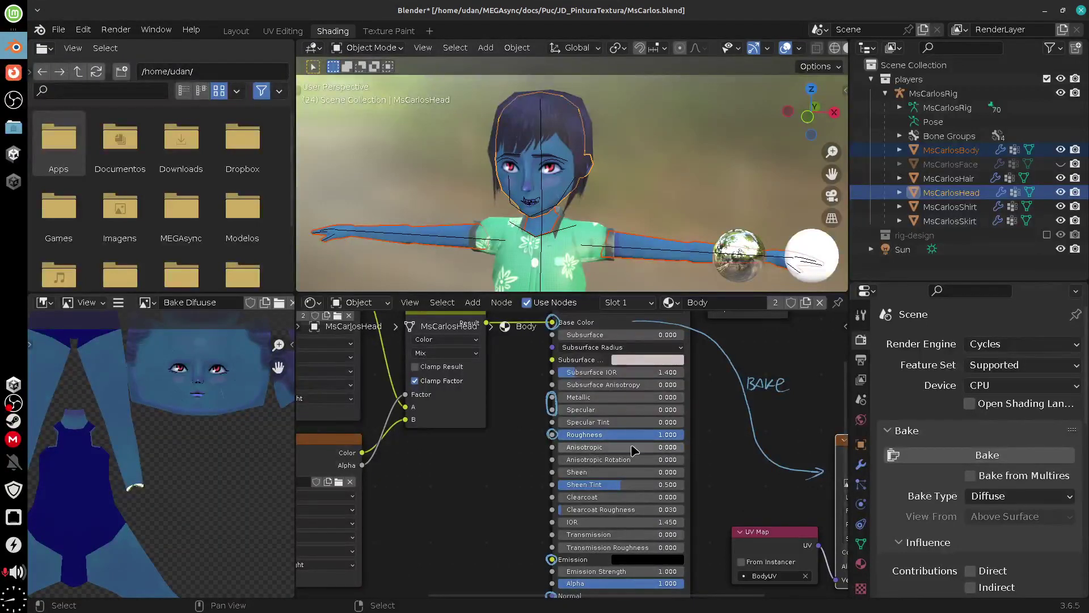
{"action": "left_click", "coordinate": [14, 154]}
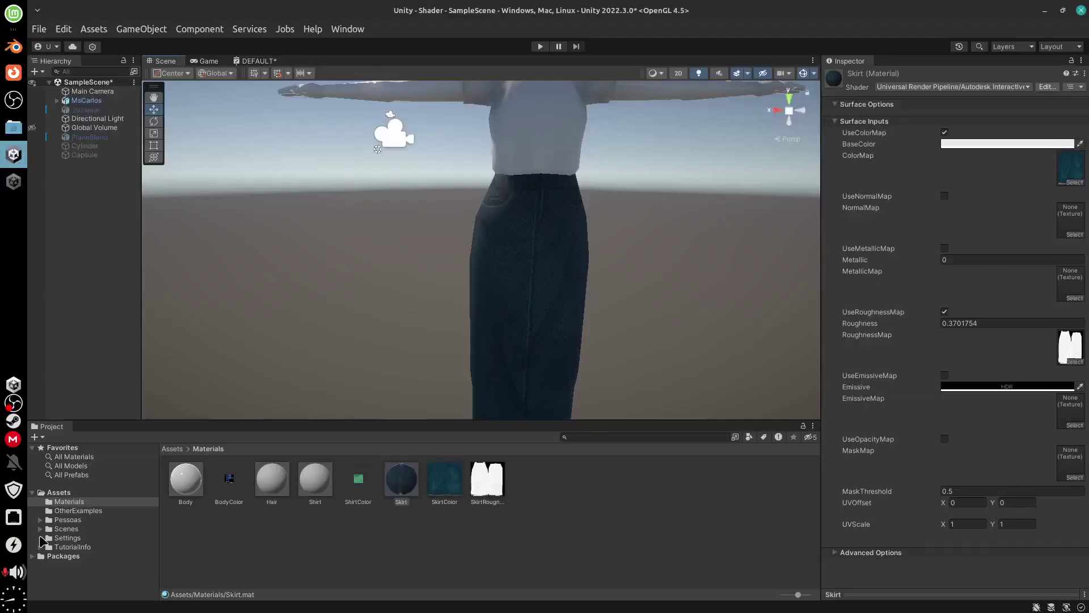
{"action": "left_click", "coordinate": [187, 487]}
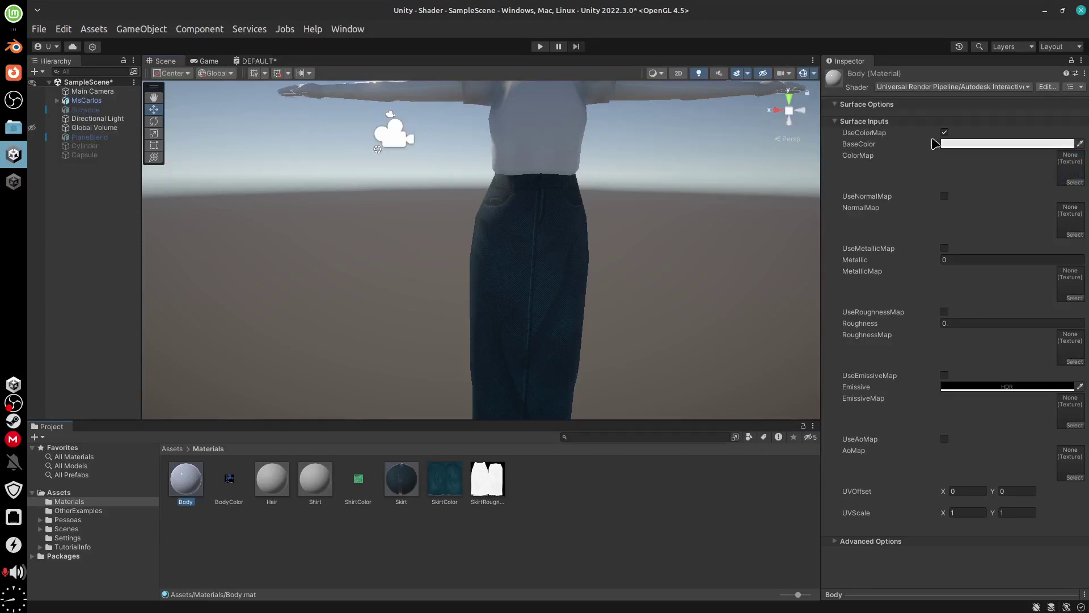
{"action": "left_click", "coordinate": [936, 87]}
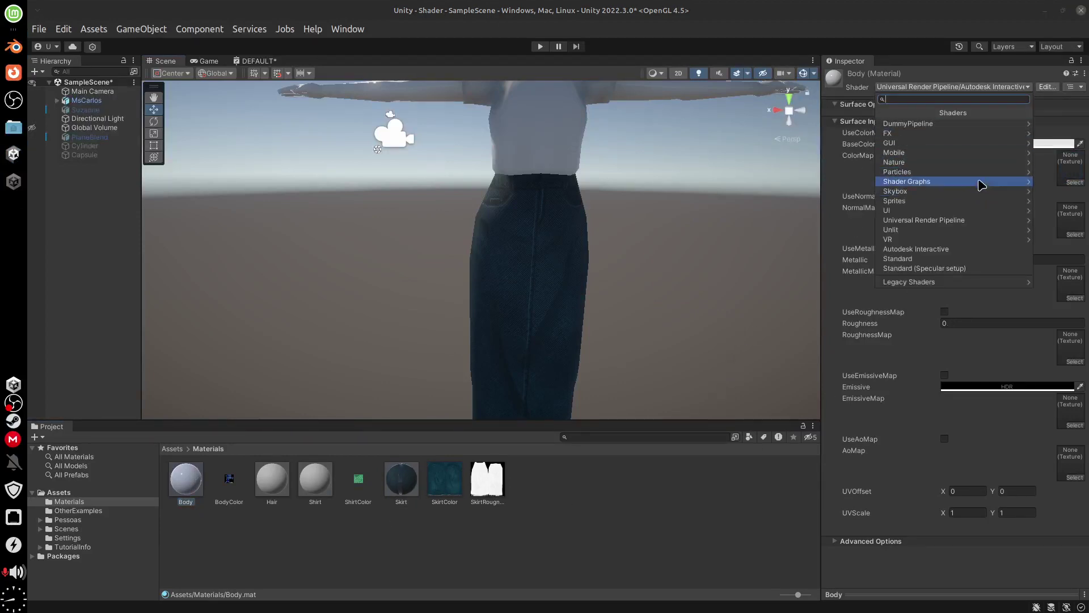
{"action": "left_click", "coordinate": [967, 220]}
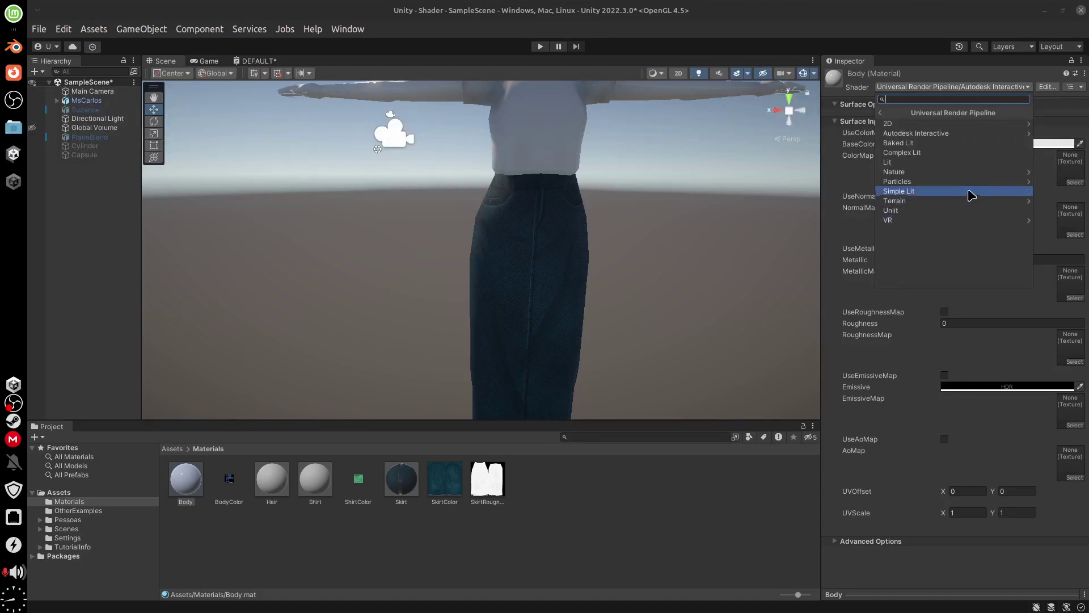
{"action": "key", "text": "Up"}
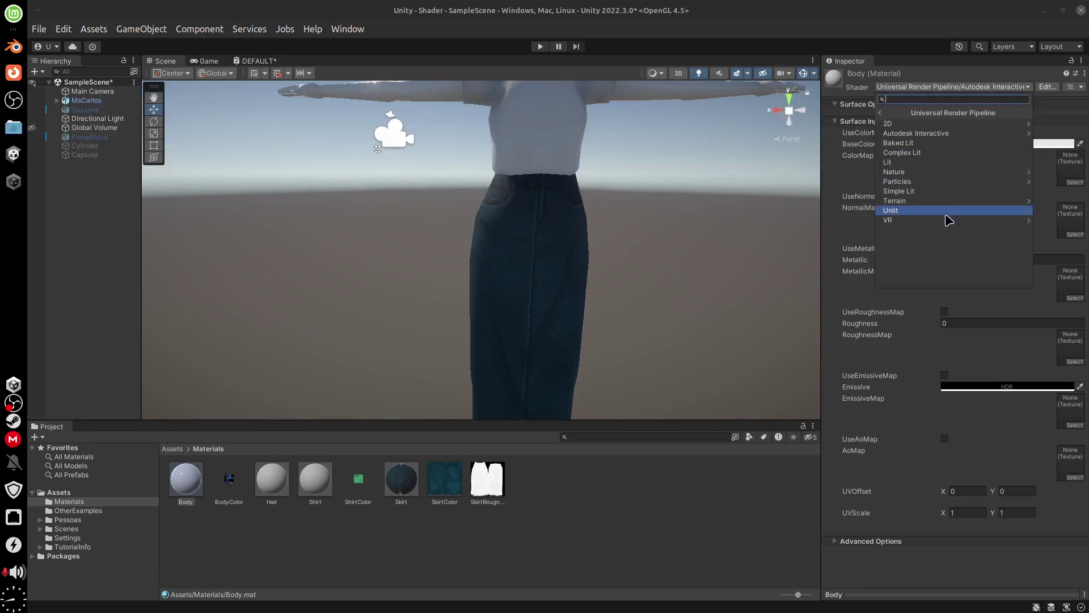
{"action": "left_click", "coordinate": [953, 172]}
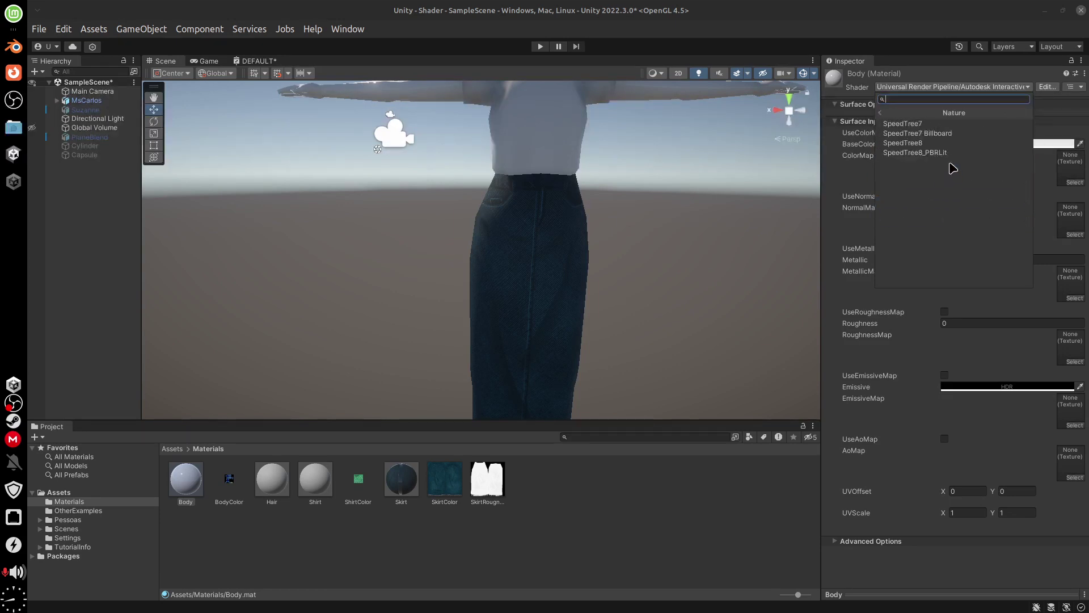
{"action": "left_click", "coordinate": [884, 116]}
{"action": "left_click", "coordinate": [946, 163]}
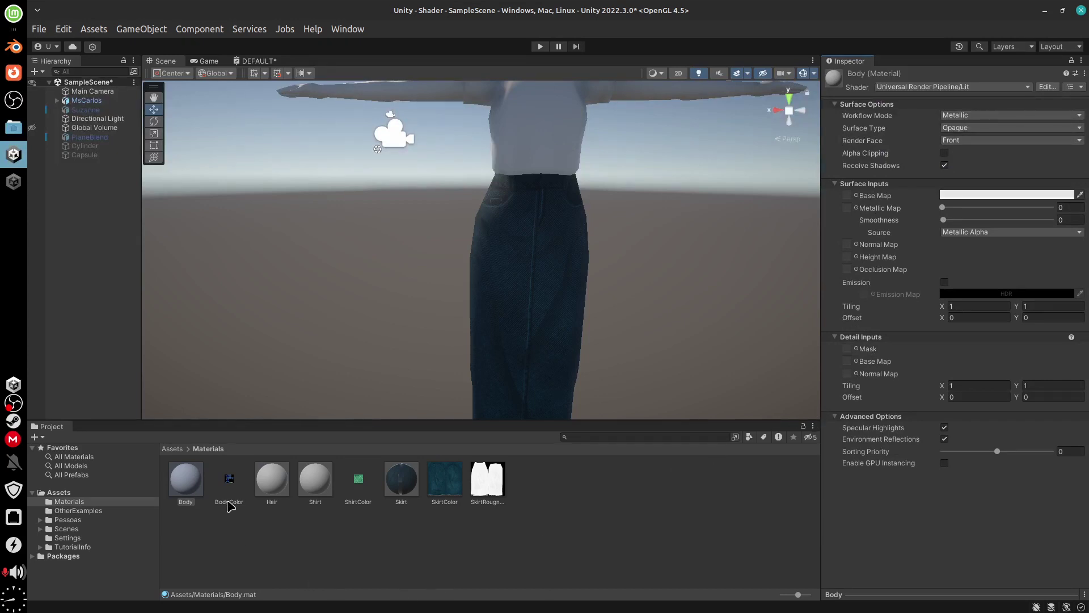
- Assign the BodyColor texture to the Body material's Base Map and view the textured character
{"action": "left_click_drag", "start_coordinate": [230, 507], "coordinate": [847, 196]}
{"action": "scroll", "coordinate": [695, 327], "scroll_direction": "down", "scroll_amount": 3}
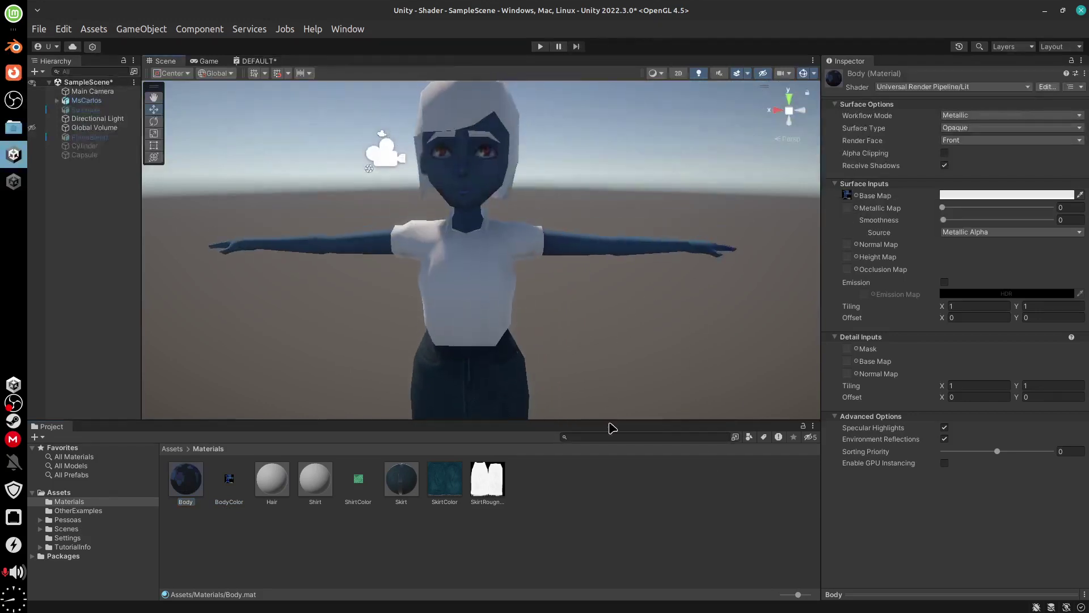
{"action": "mouse_move", "coordinate": [666, 337]}
{"action": "left_mouse_down", "text": "alt"}
{"action": "mouse_move", "coordinate": [641, 334]}
{"action": "mouse_move", "coordinate": [656, 336]}
{"action": "left_mouse_up", "text": "alt"}
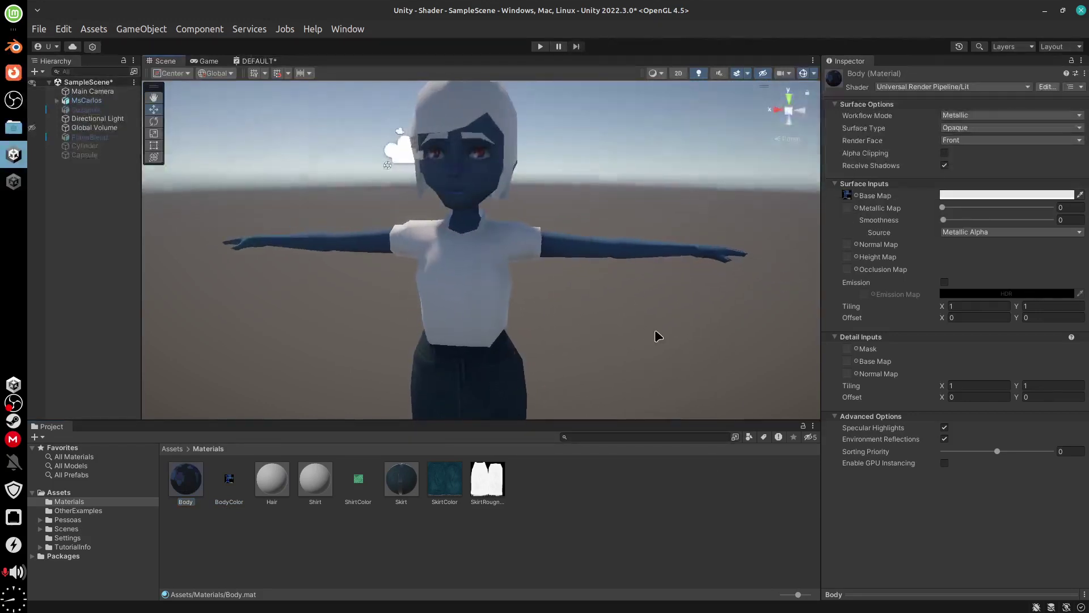
- Compare the Body material's Metallic and Smoothness values with the body's Principled BSDF settings in Blender, and inspect the character from the side in Unity
{"action": "left_click", "coordinate": [943, 220]}
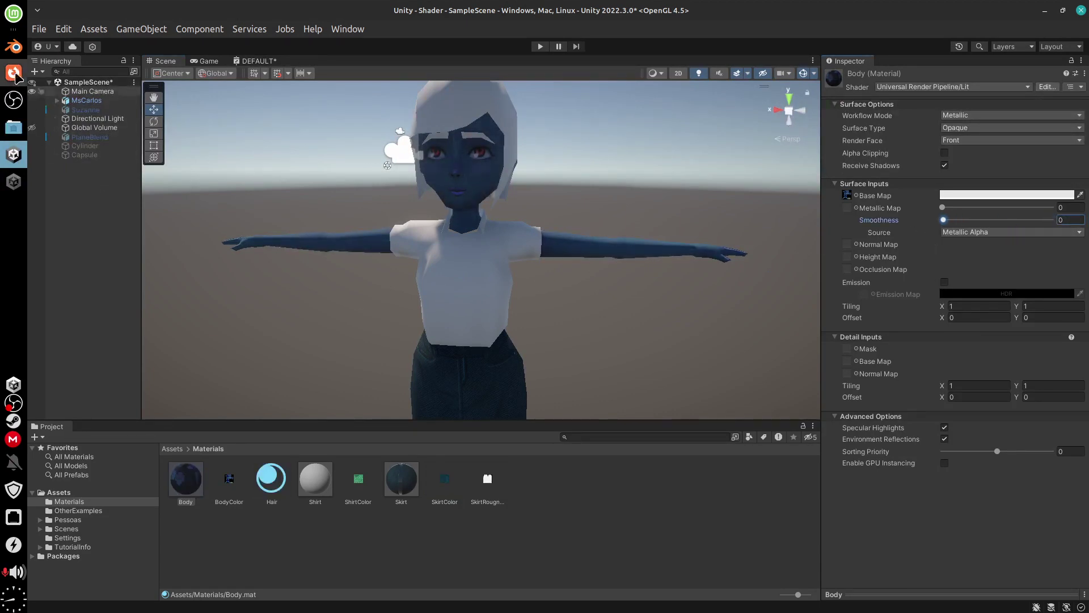
{"action": "left_click", "coordinate": [14, 48]}
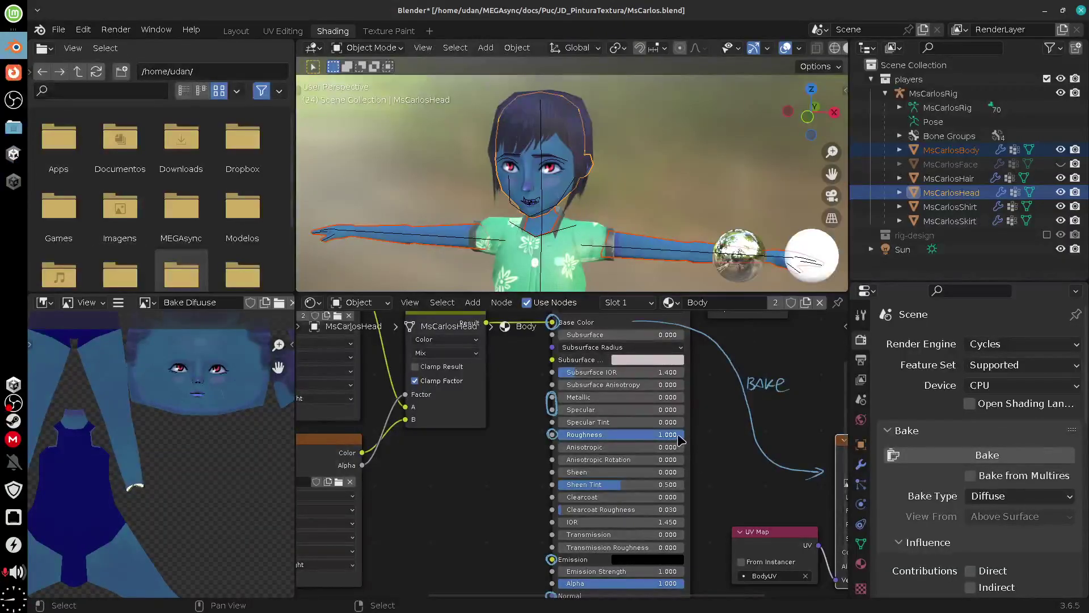
{"action": "mouse_move", "coordinate": [682, 437]}
{"action": "left_mouse_down"}
{"action": "mouse_move", "coordinate": [556, 451]}
{"action": "mouse_move", "coordinate": [709, 447]}
{"action": "mouse_move", "coordinate": [695, 437]}
{"action": "left_mouse_up"}
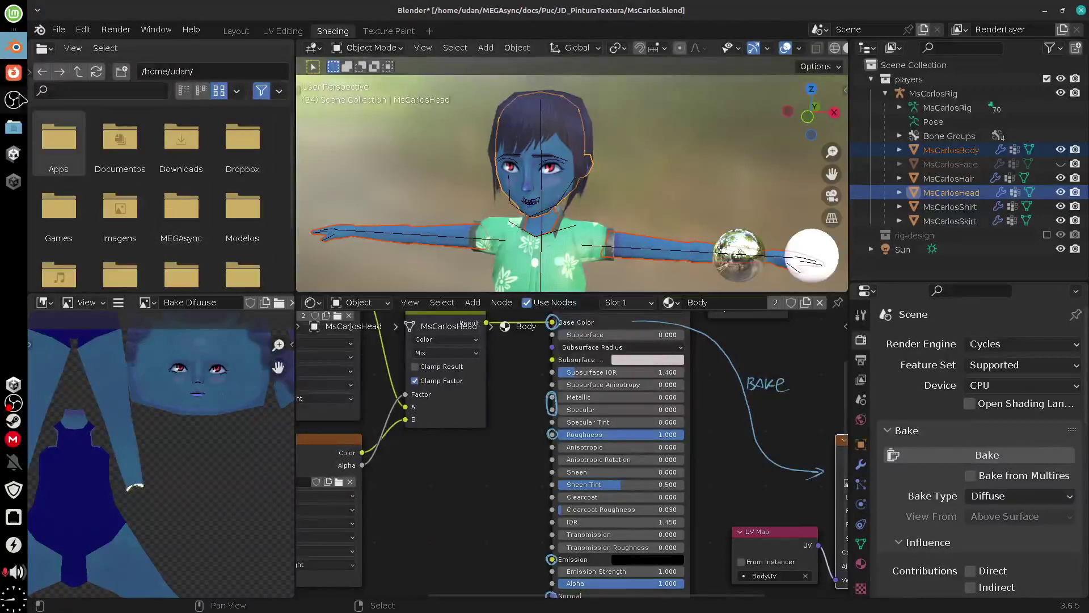
{"action": "left_click", "coordinate": [18, 150]}
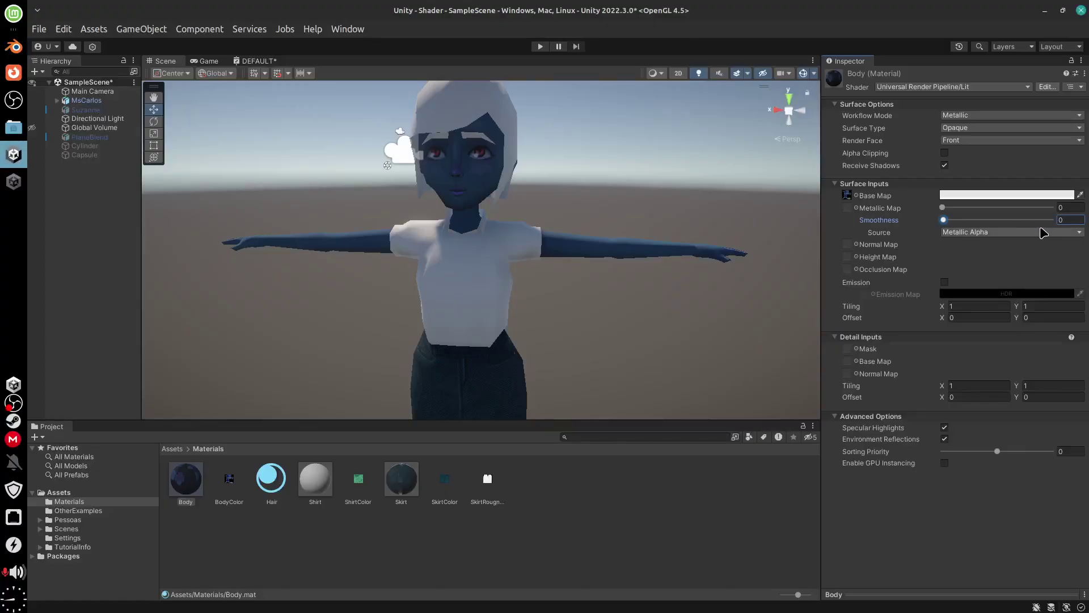
{"action": "left_click", "coordinate": [943, 207]}
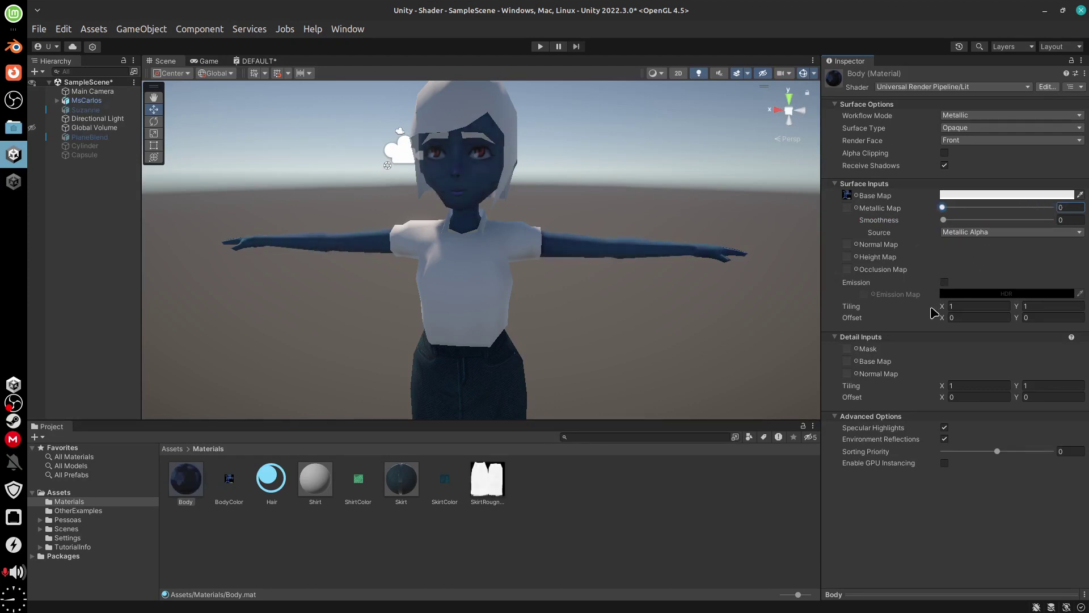
{"action": "scroll", "coordinate": [593, 345], "scroll_direction": "up", "scroll_amount": 2}
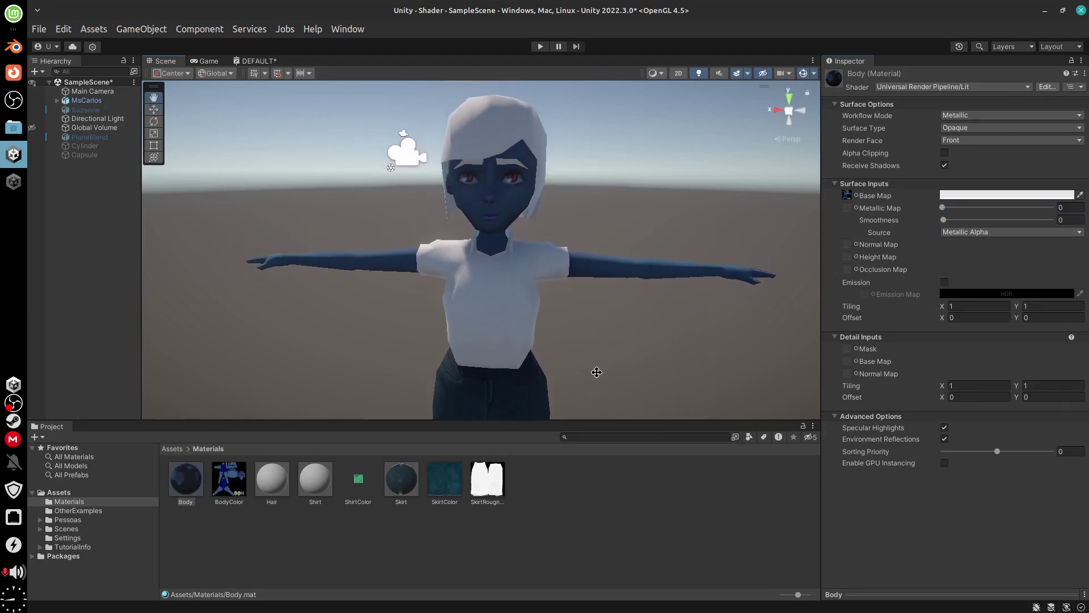
{"action": "left_click_drag", "start_coordinate": [601, 354], "coordinate": [548, 364], "text": "alt"}
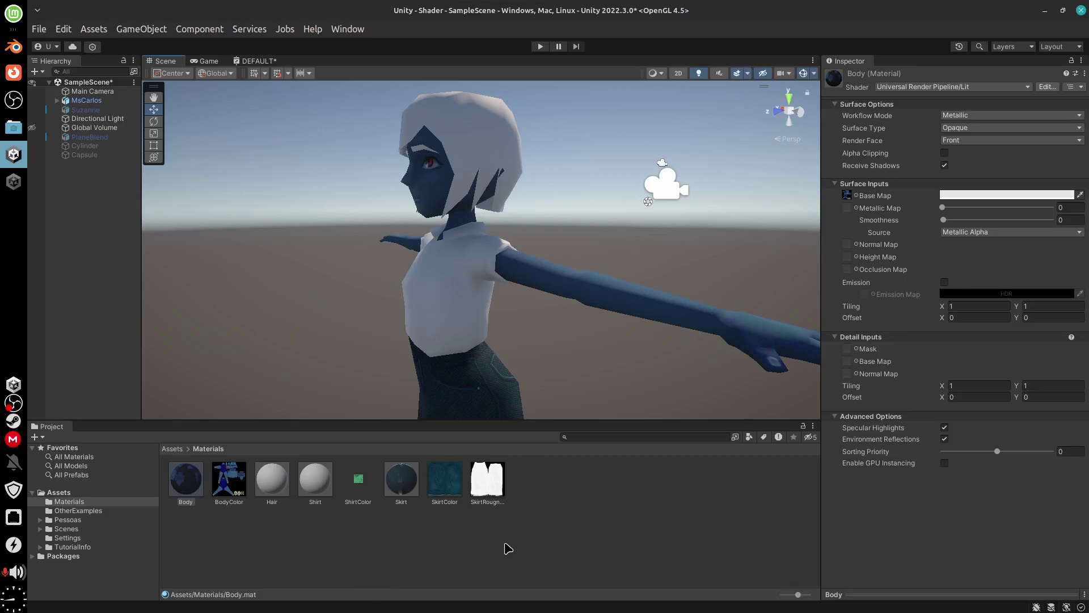
- Select the Shirt material, and switch to Blender to review the shirt's ShirtColor texture node and Principled BSDF settings
{"action": "left_click", "coordinate": [471, 313]}
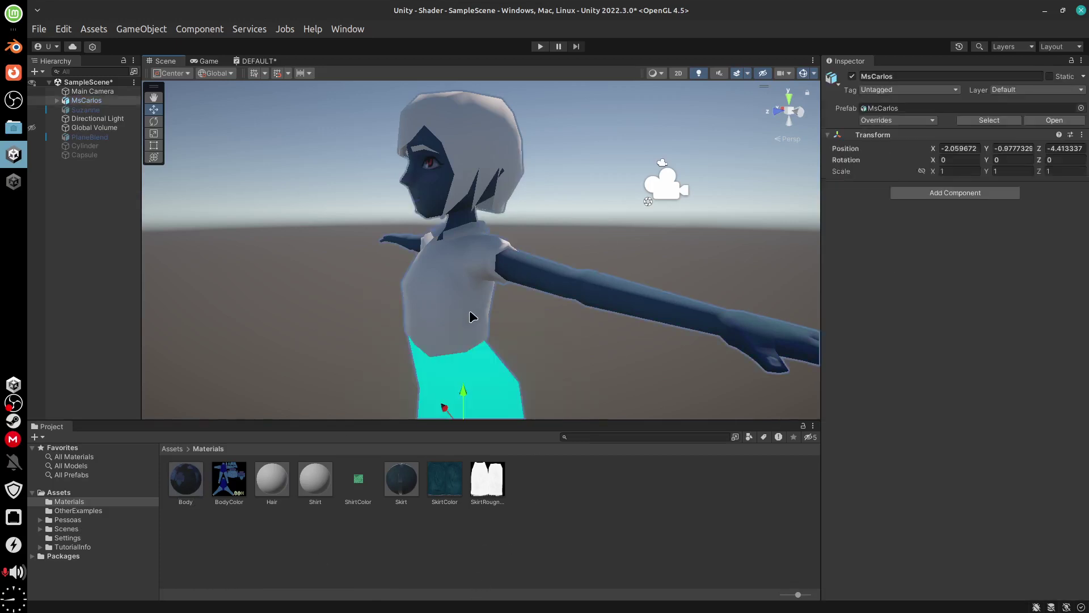
{"action": "left_click", "coordinate": [316, 481]}
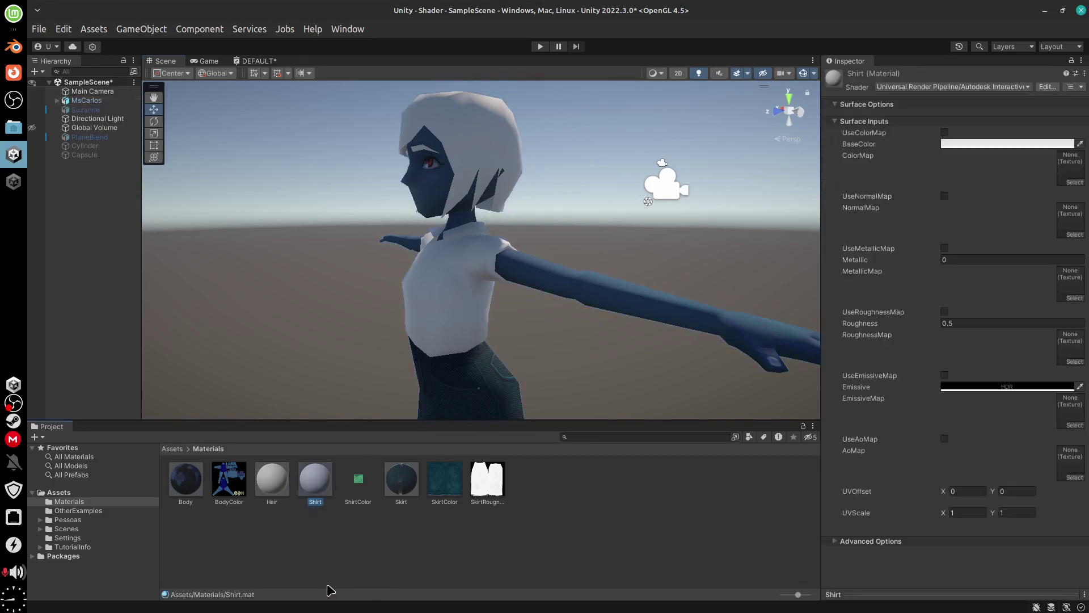
{"action": "left_click", "coordinate": [13, 46]}
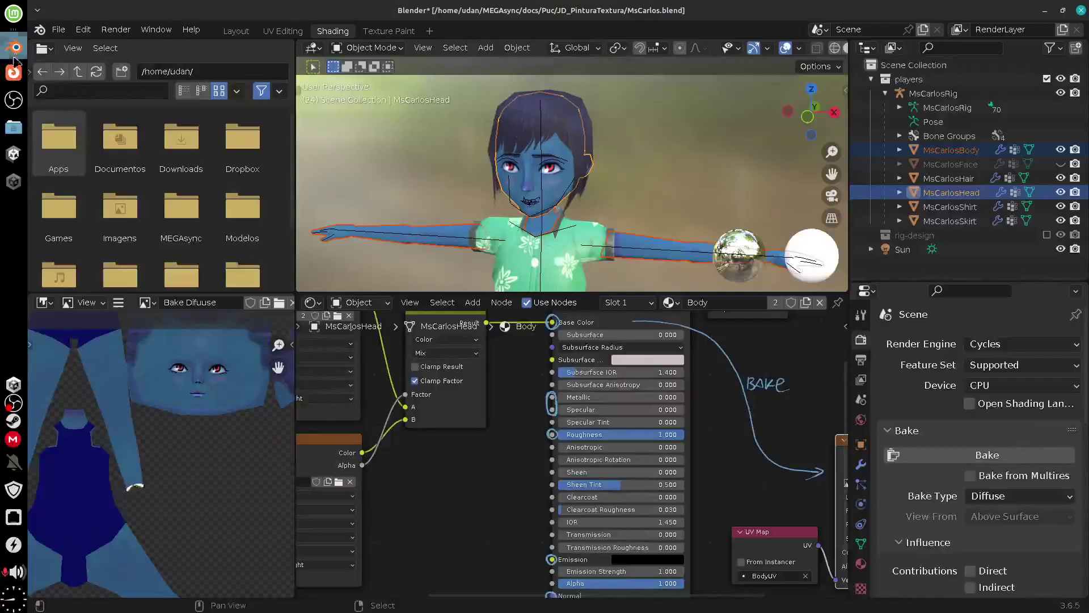
{"action": "left_click", "coordinate": [577, 265]}
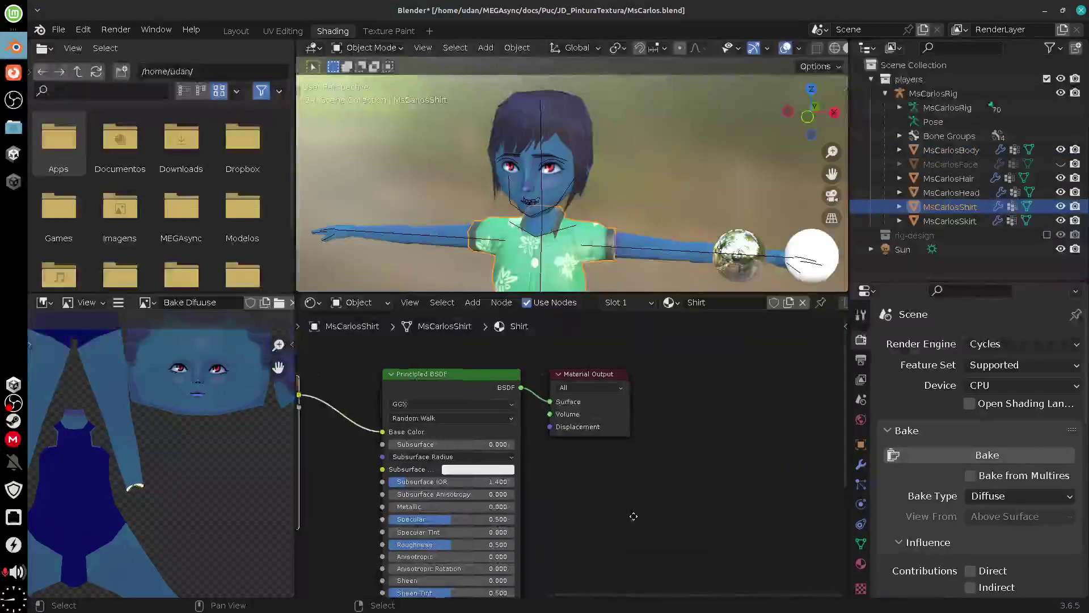
{"action": "middle_click_drag", "start_coordinate": [757, 456], "coordinate": [794, 475]}
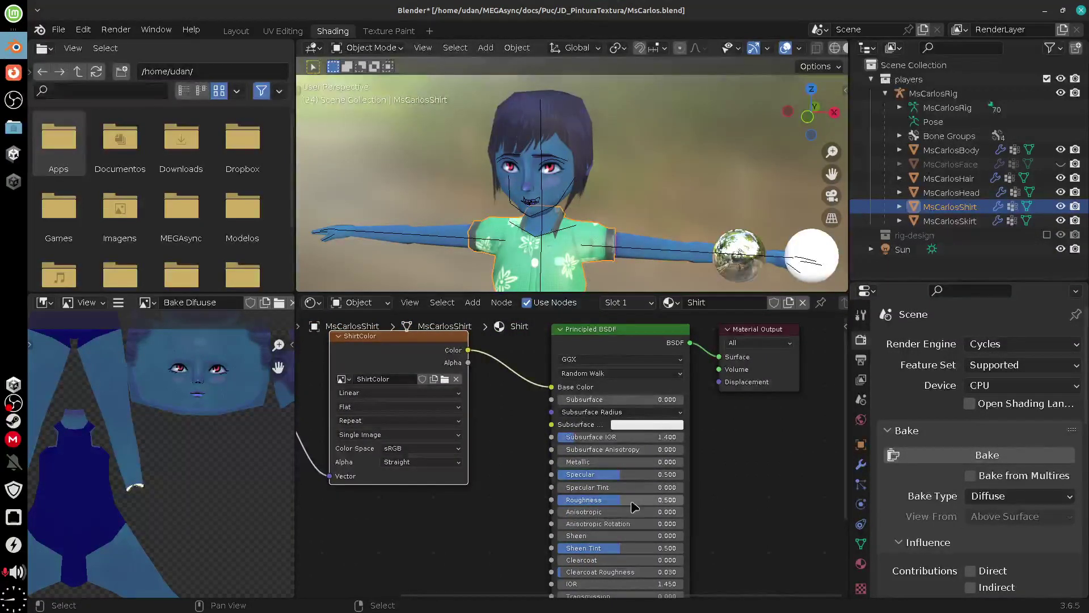
{"action": "middle_click_drag", "start_coordinate": [635, 257], "coordinate": [664, 224]}
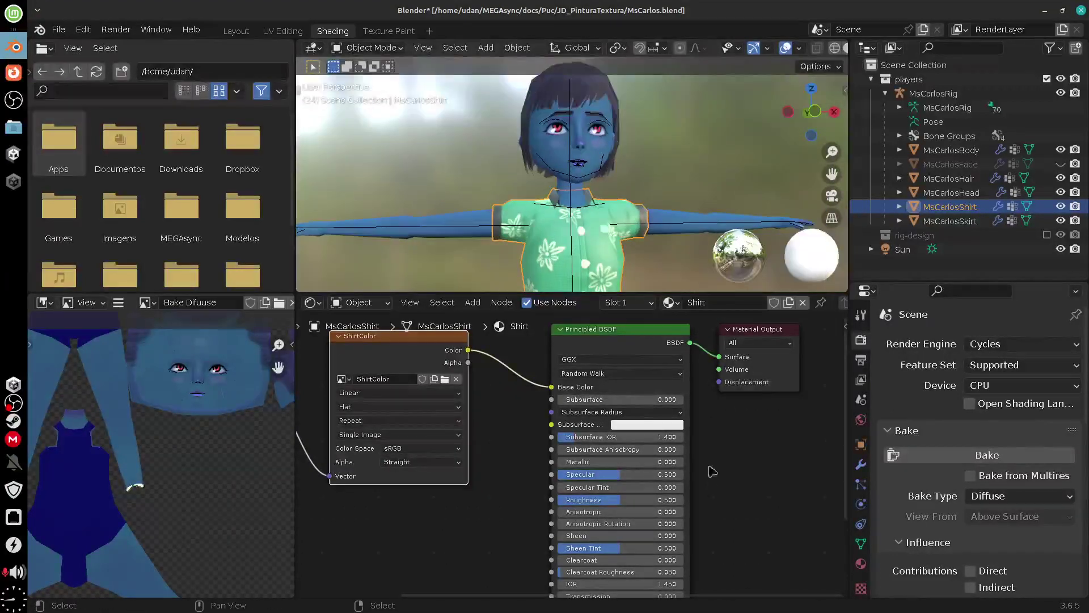
- Switch back to Unity and change the Shirt material's shader to Universal Render Pipeline/Lit
{"action": "left_click", "coordinate": [13, 154]}
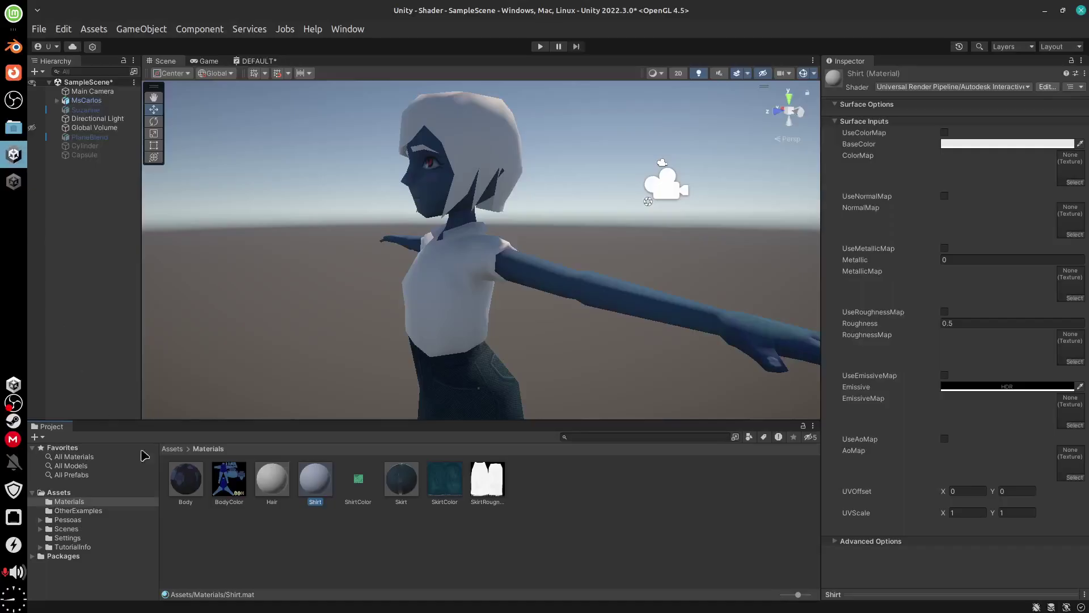
{"action": "left_click", "coordinate": [999, 87]}
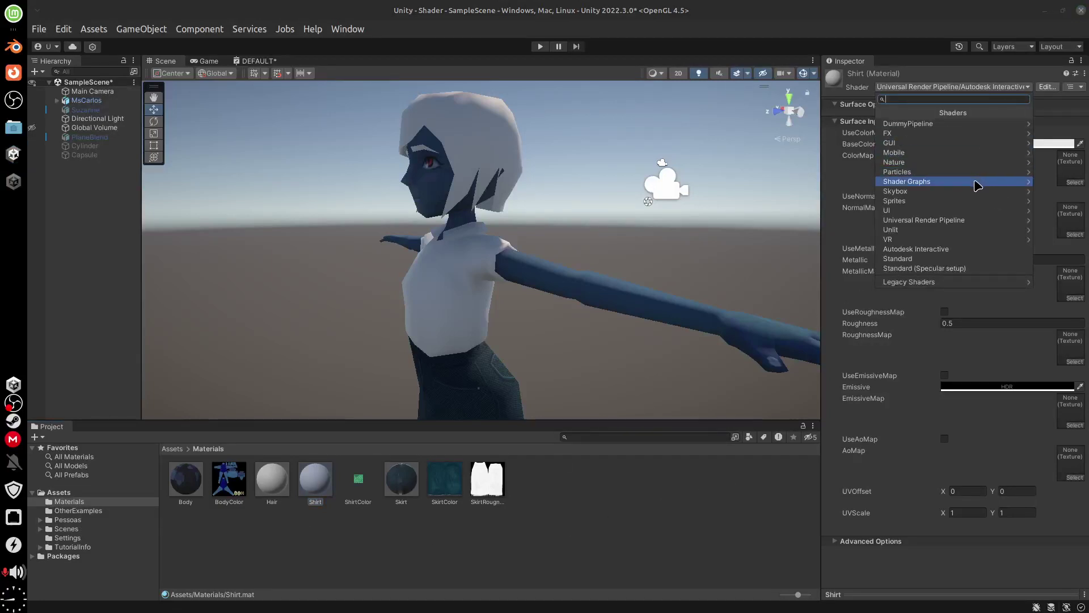
{"action": "left_click", "coordinate": [964, 221]}
{"action": "left_click", "coordinate": [964, 162]}
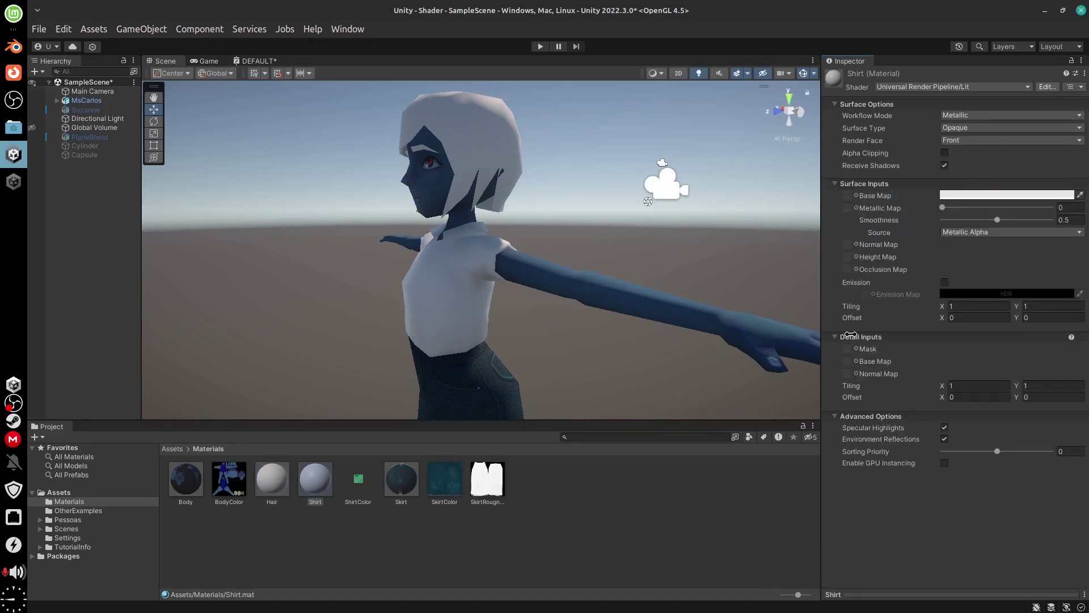
- Set the Shirt material's workflow mode to Specular and assign the ShirtColor texture to its Base Map
{"action": "left_click", "coordinate": [992, 118]}
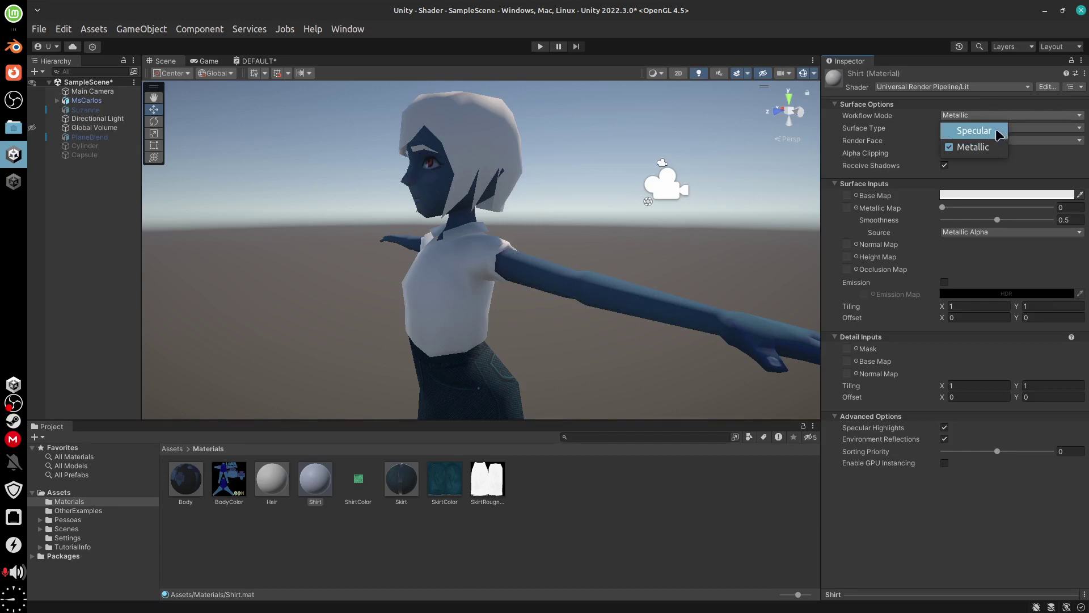
{"action": "left_click", "coordinate": [975, 131]}
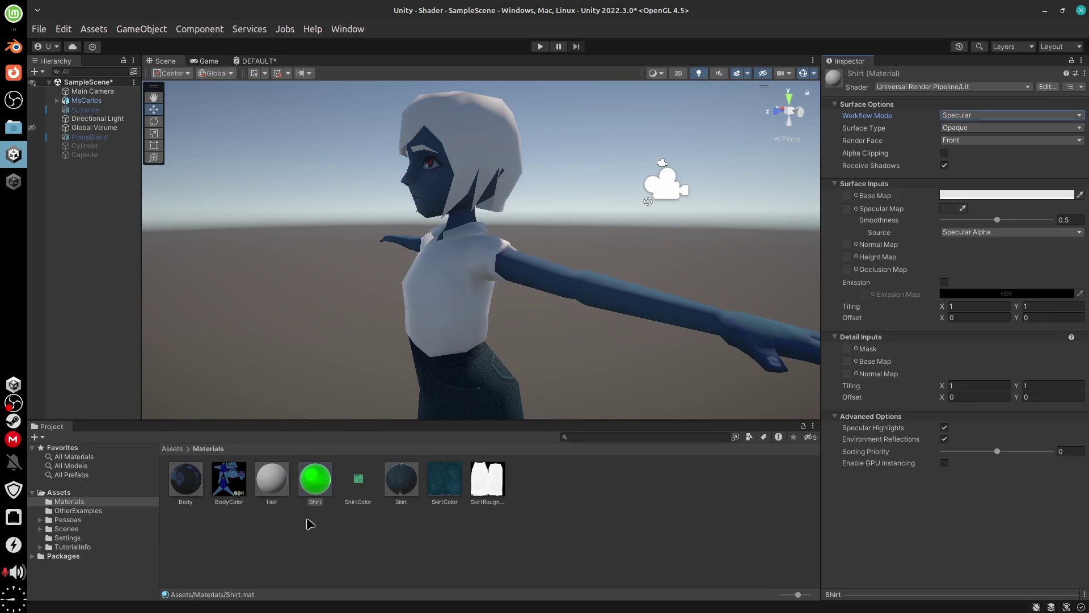
{"action": "left_click", "coordinate": [358, 486]}
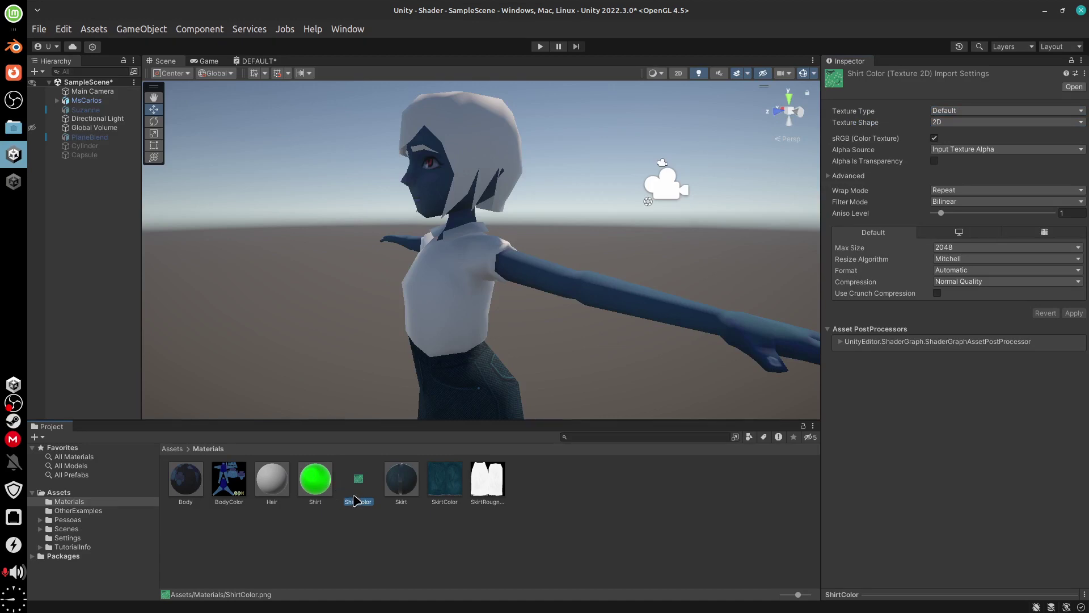
{"action": "left_click", "coordinate": [316, 488]}
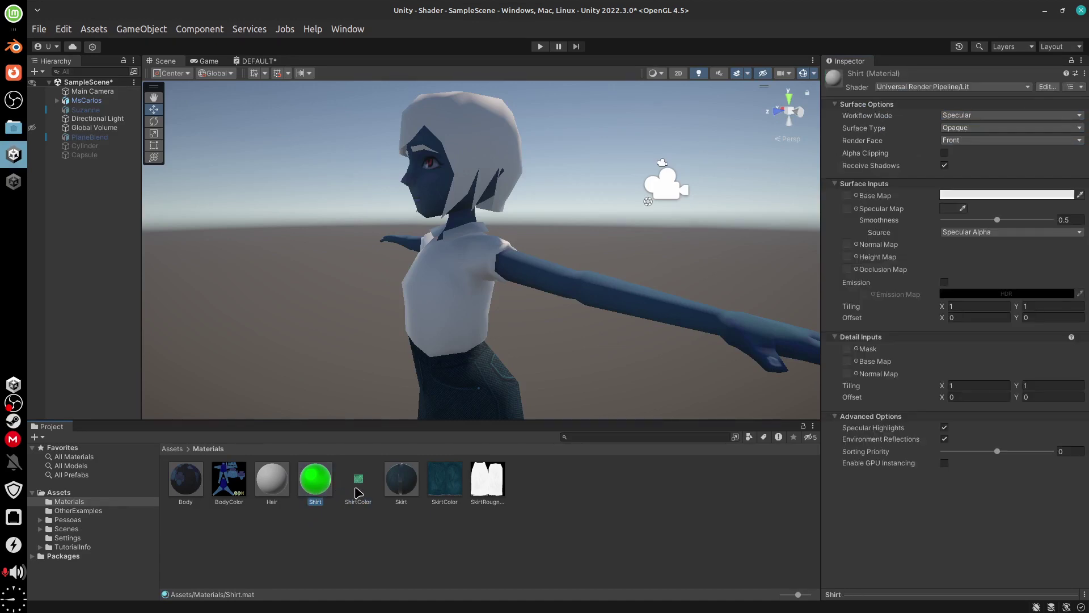
{"action": "left_click_drag", "start_coordinate": [355, 488], "coordinate": [847, 196]}
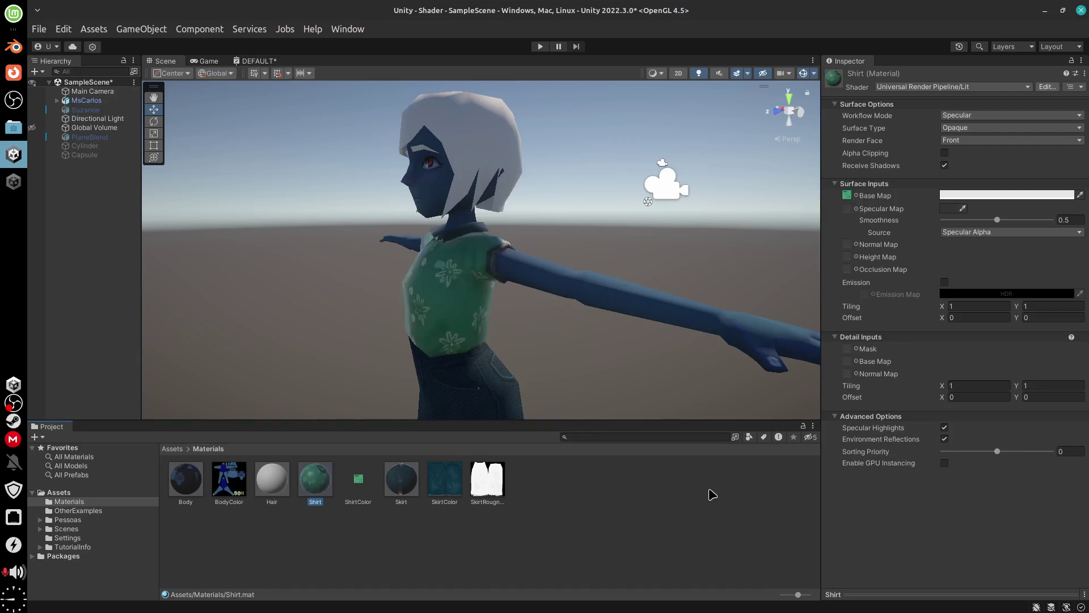
{"action": "left_click_drag", "start_coordinate": [572, 351], "coordinate": [692, 389], "text": "alt"}
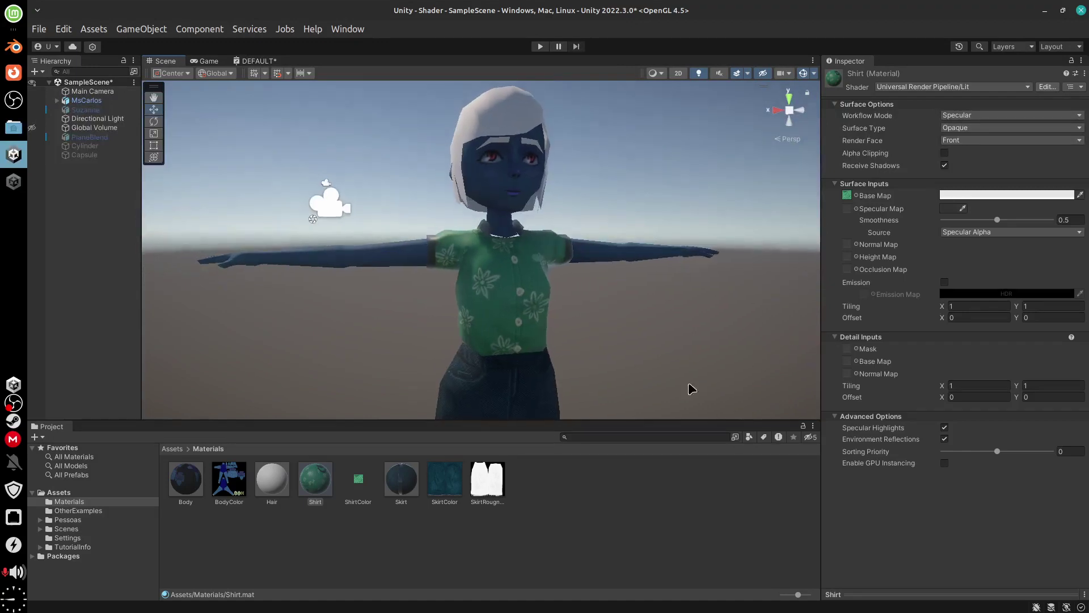
- Try a dark grey-green specular colour, hex 424B43, on the Shirt material
{"action": "left_click_drag", "start_coordinate": [998, 220], "coordinate": [1001, 227]}
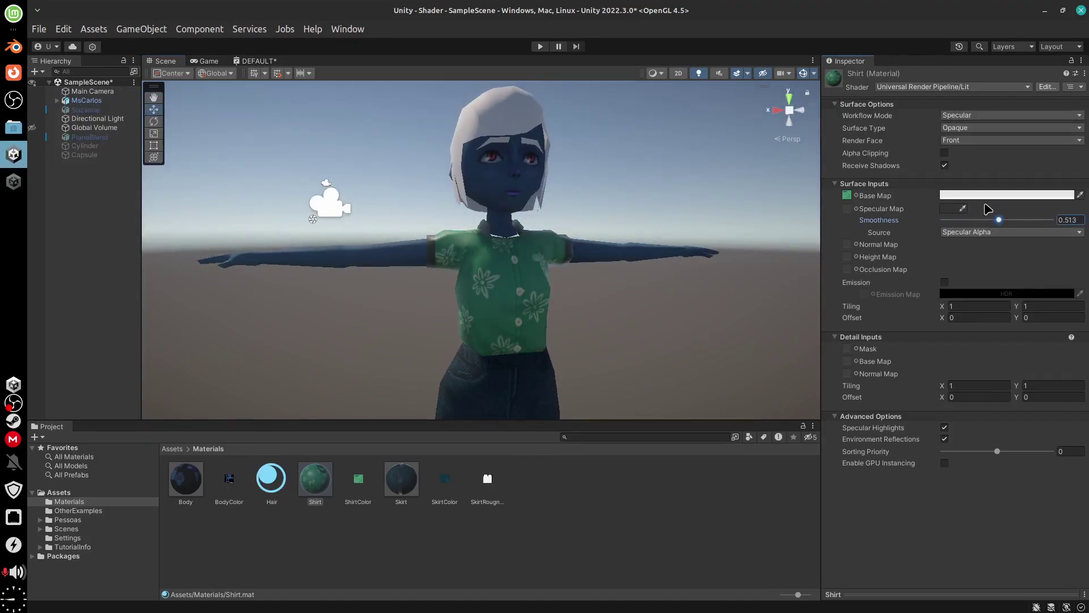
{"action": "left_click", "coordinate": [998, 195]}
{"action": "key", "text": "Escape"}
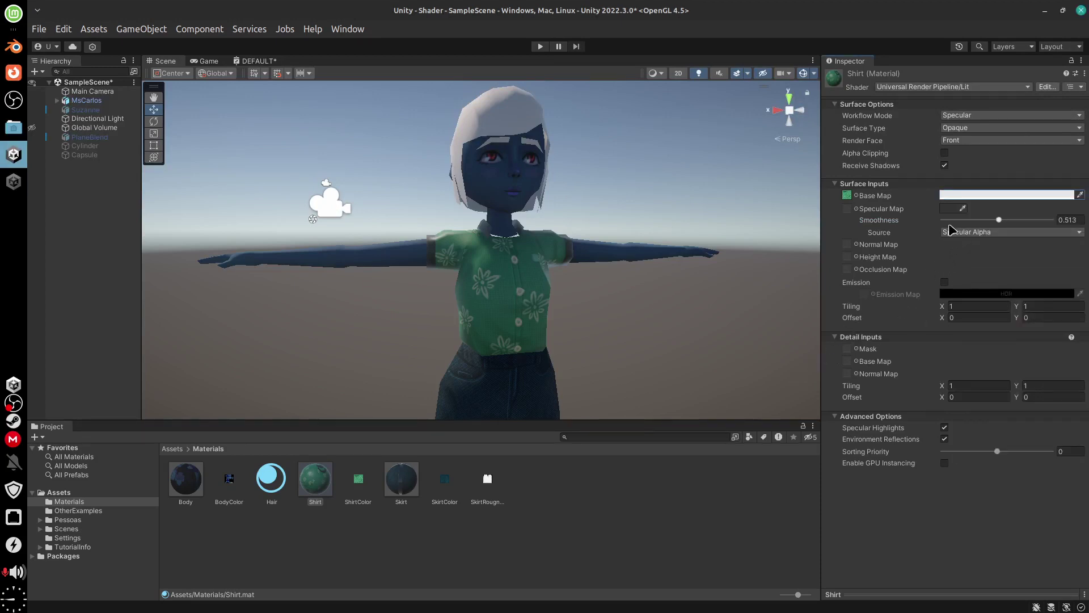
{"action": "left_click", "coordinate": [950, 209]}
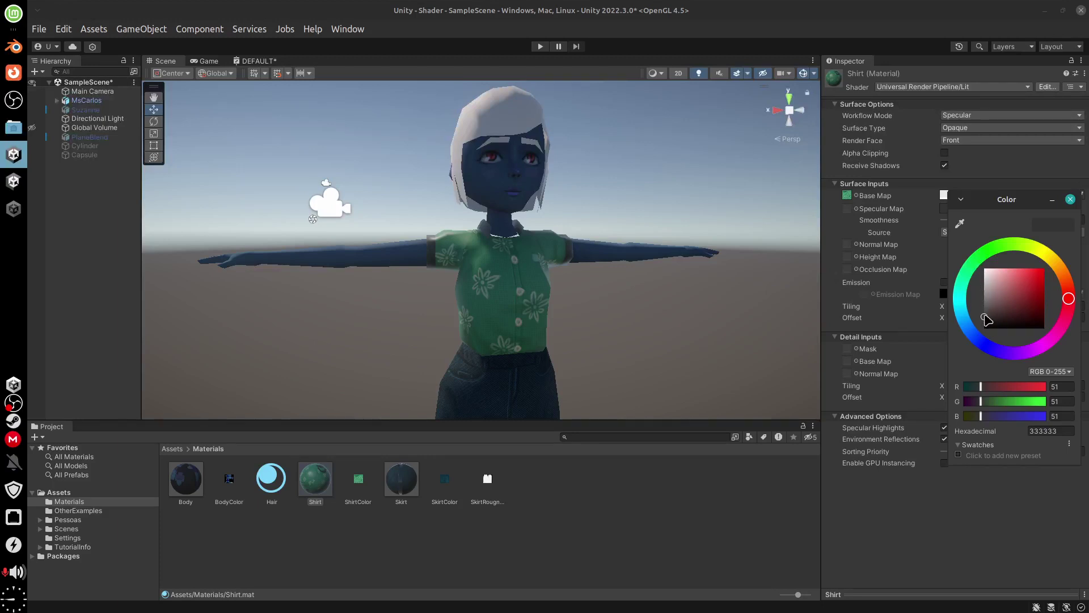
{"action": "mouse_move", "coordinate": [995, 319]}
{"action": "left_mouse_down"}
{"action": "mouse_move", "coordinate": [988, 278]}
{"action": "mouse_move", "coordinate": [971, 316]}
{"action": "left_mouse_up"}
{"action": "mouse_move", "coordinate": [971, 301]}
{"action": "left_mouse_down"}
{"action": "mouse_move", "coordinate": [972, 270]}
{"action": "mouse_move", "coordinate": [970, 328]}
{"action": "mouse_move", "coordinate": [971, 309]}
{"action": "mouse_move", "coordinate": [1024, 289]}
{"action": "mouse_move", "coordinate": [968, 313]}
{"action": "left_mouse_up"}
{"action": "left_click", "coordinate": [980, 256]}
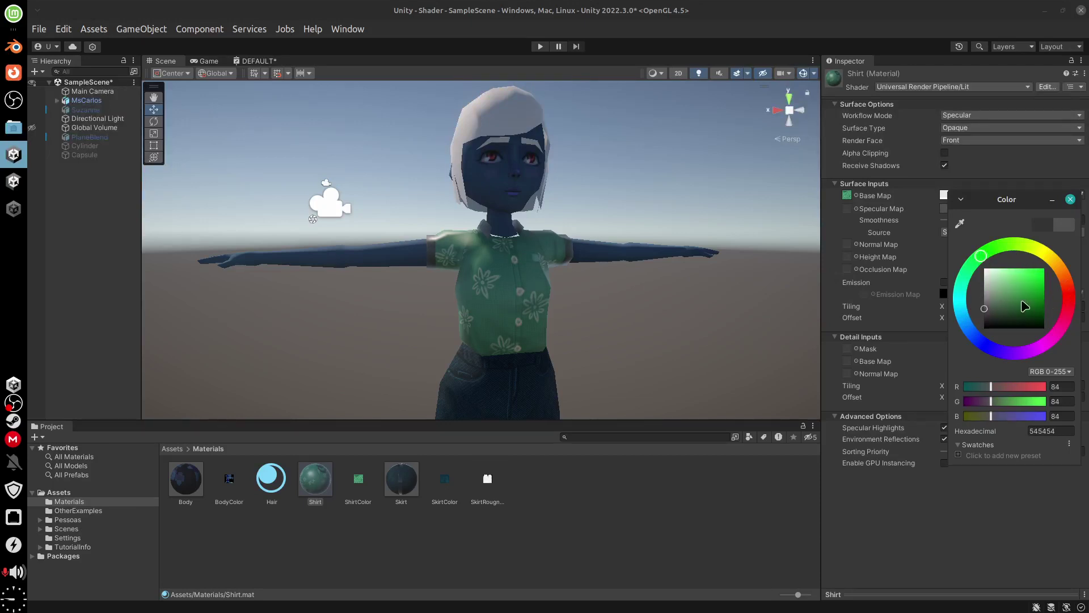
{"action": "mouse_move", "coordinate": [991, 303]}
{"action": "left_mouse_down"}
{"action": "mouse_move", "coordinate": [1020, 270]}
{"action": "mouse_move", "coordinate": [1021, 314]}
{"action": "mouse_move", "coordinate": [1040, 312]}
{"action": "mouse_move", "coordinate": [983, 315]}
{"action": "mouse_move", "coordinate": [1002, 315]}
{"action": "mouse_move", "coordinate": [993, 315]}
{"action": "left_mouse_up"}
{"action": "left_click", "coordinate": [856, 324]}
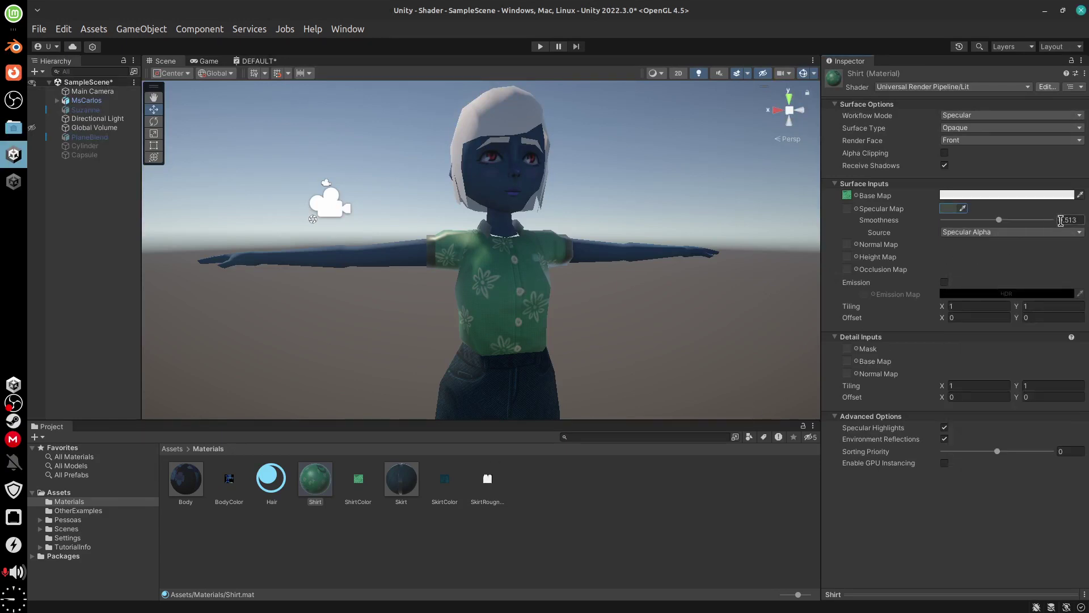
- Set the Shirt material's Smoothness to 0.5
{"action": "left_click", "coordinate": [1076, 220]}
{"action": "mouse_move", "coordinate": [999, 219]}
{"action": "left_mouse_down"}
{"action": "mouse_move", "coordinate": [944, 222]}
{"action": "mouse_move", "coordinate": [1056, 229]}
{"action": "mouse_move", "coordinate": [964, 235]}
{"action": "left_mouse_up"}
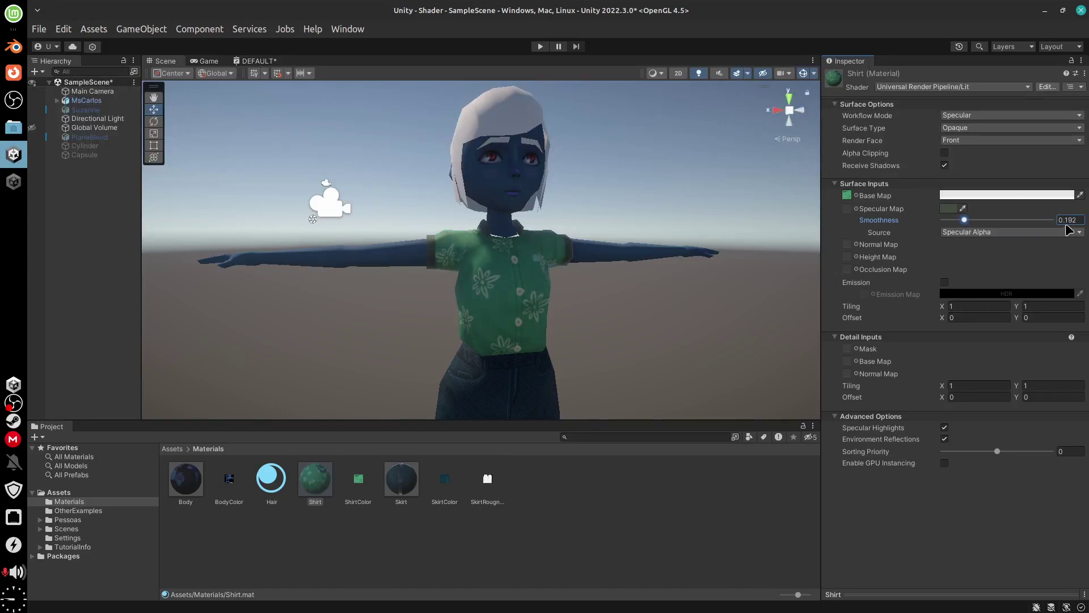
{"action": "left_click", "coordinate": [1081, 221]}
{"action": "type", "text": "0."}
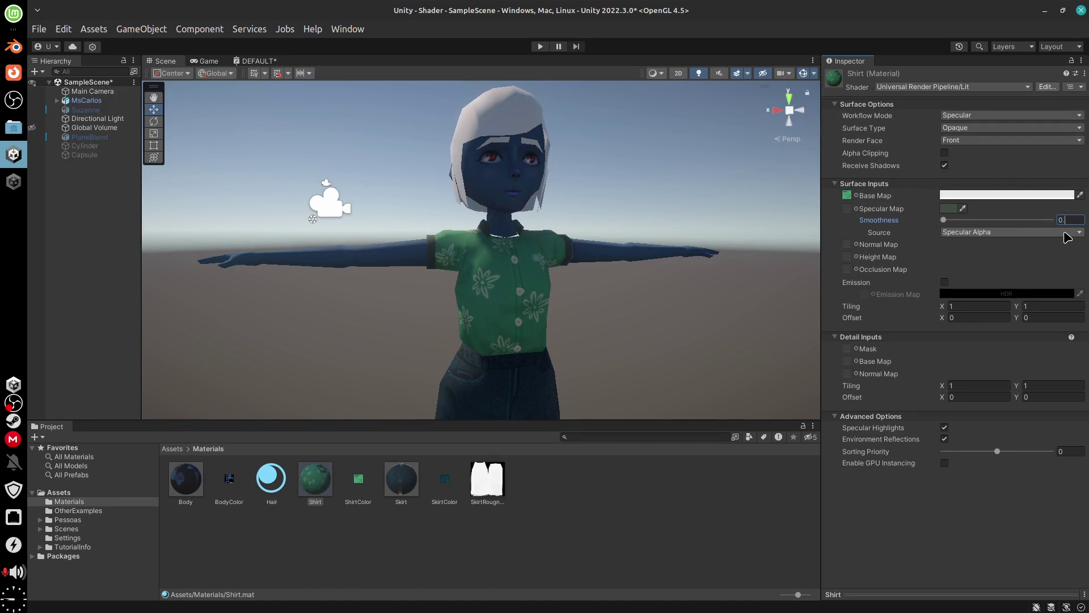
{"action": "type", "text": "5"}
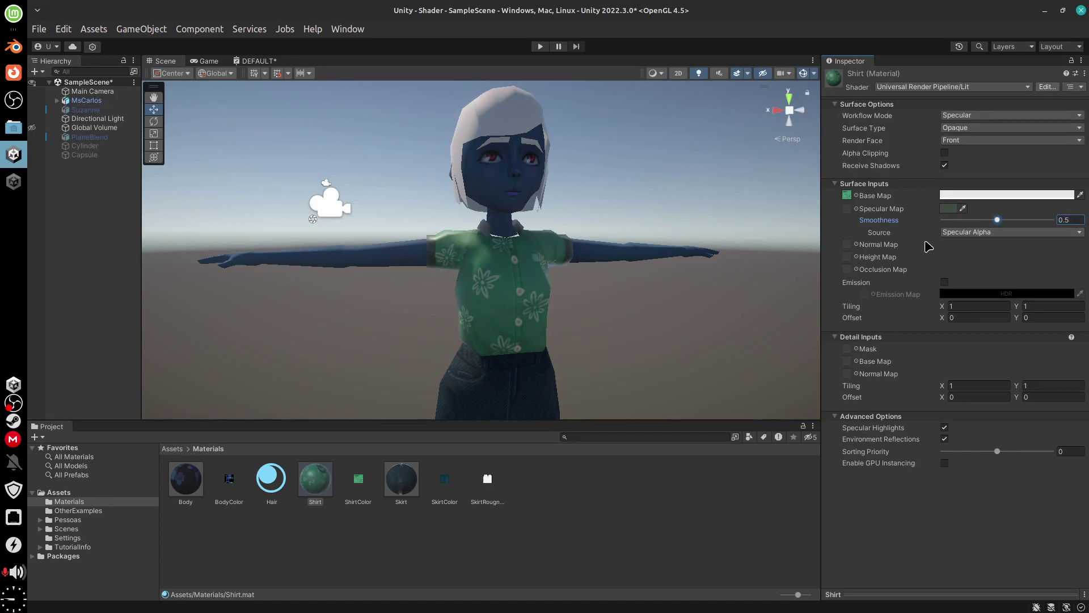
- Change the Shirt material's specular colour to a dark neutral grey, about hex 292929, and inspect the shirt's shine on the character
{"action": "left_click", "coordinate": [953, 209]}
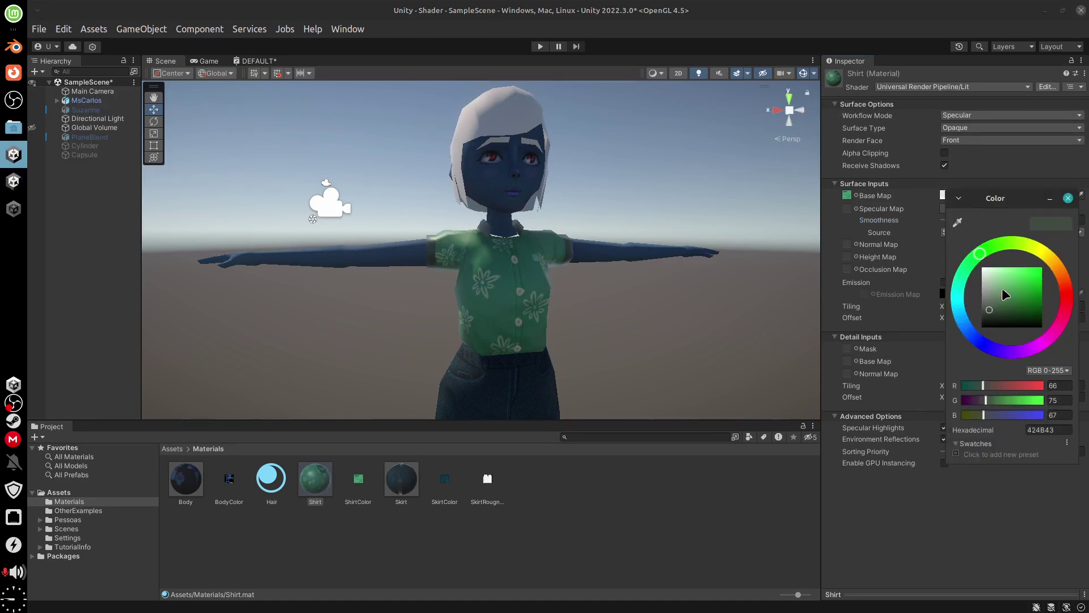
{"action": "mouse_move", "coordinate": [1005, 294]}
{"action": "left_mouse_down"}
{"action": "mouse_move", "coordinate": [982, 304]}
{"action": "mouse_move", "coordinate": [984, 318]}
{"action": "left_mouse_up"}
{"action": "left_click", "coordinate": [654, 504]}
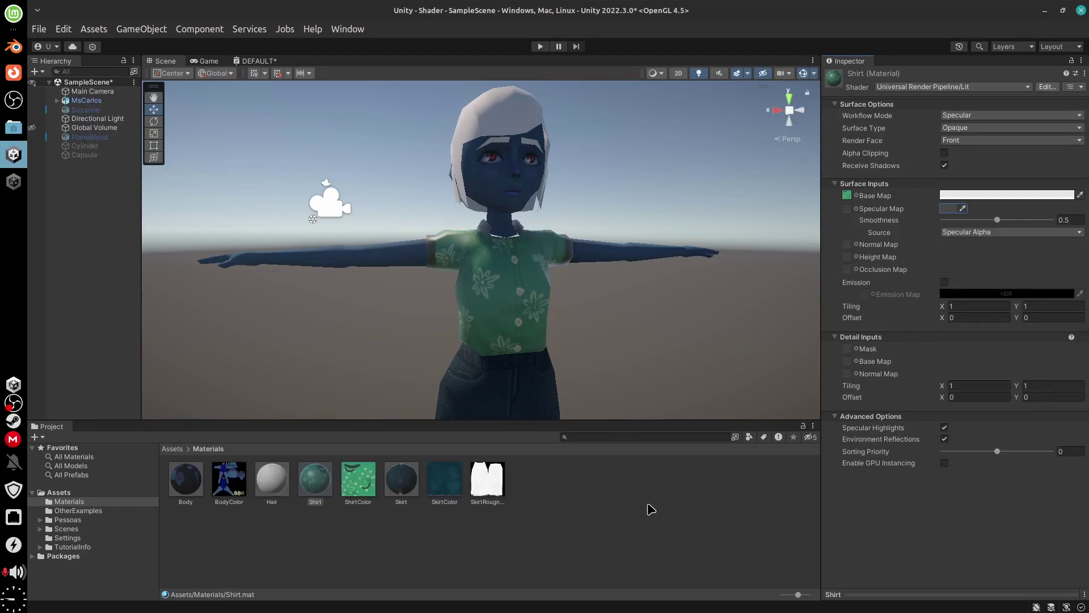
{"action": "mouse_move", "coordinate": [657, 358]}
{"action": "left_mouse_down", "text": "alt"}
{"action": "mouse_move", "coordinate": [586, 366]}
{"action": "mouse_move", "coordinate": [628, 348]}
{"action": "mouse_move", "coordinate": [656, 366]}
{"action": "left_mouse_up", "text": "alt"}
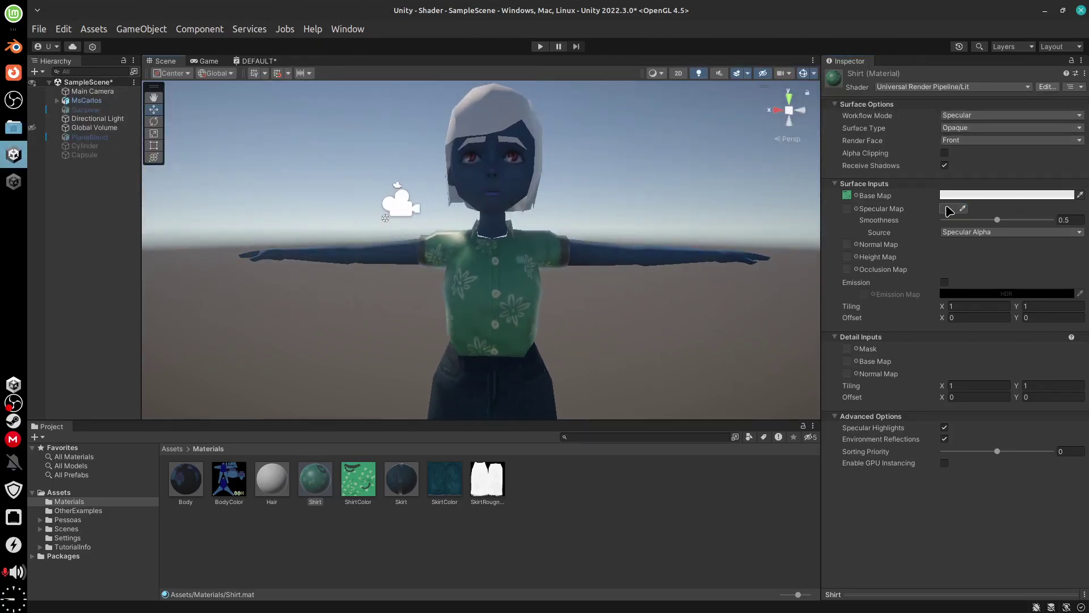
{"action": "left_click", "coordinate": [950, 209]}
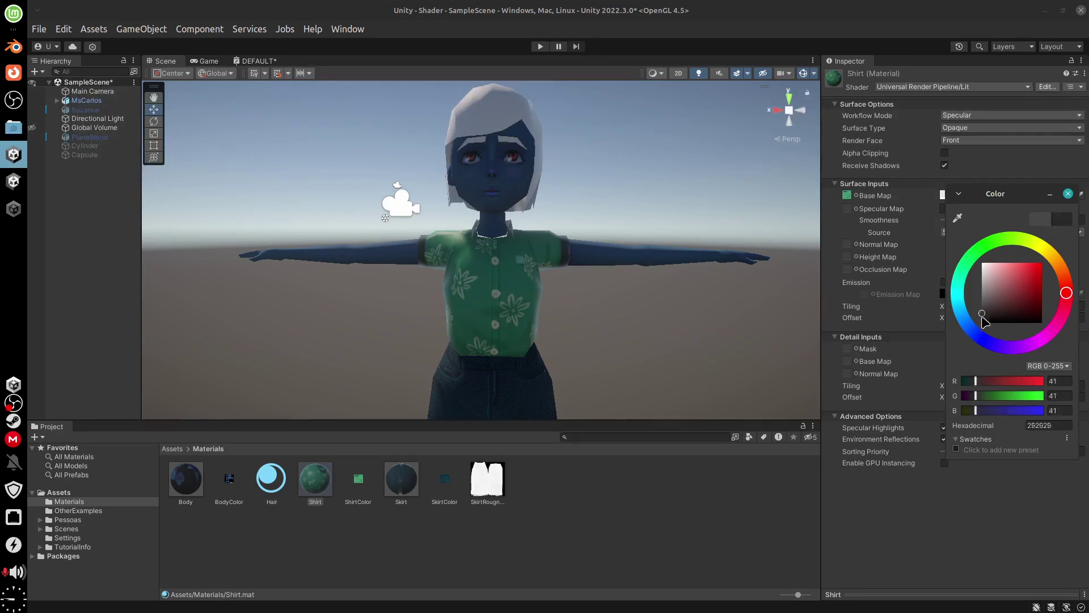
{"action": "left_click", "coordinate": [983, 316]}
{"action": "key", "text": "Return"}
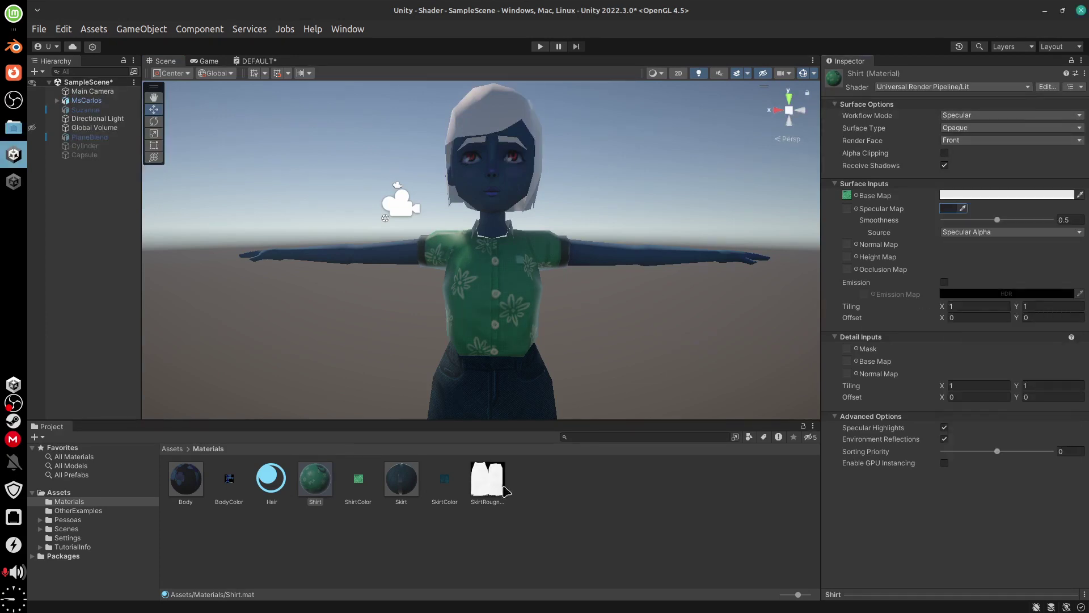
{"action": "left_click_drag", "start_coordinate": [705, 316], "coordinate": [576, 296], "text": "alt"}
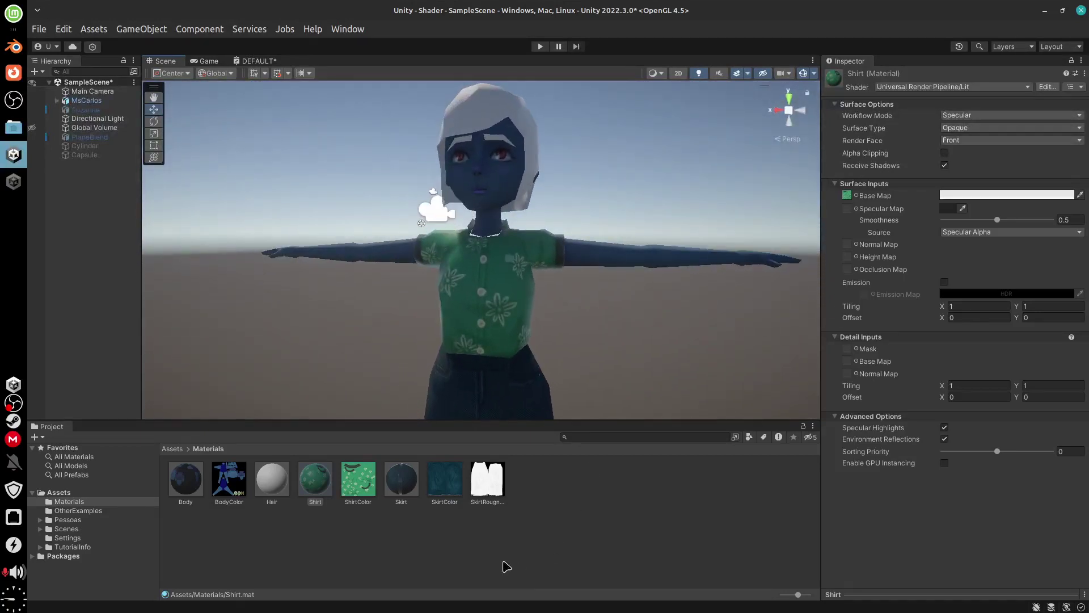
- Select the Hair material, and switch to Blender to review the hair's BodyColor texture node and Principled BSDF settings
{"action": "left_click", "coordinate": [278, 486]}
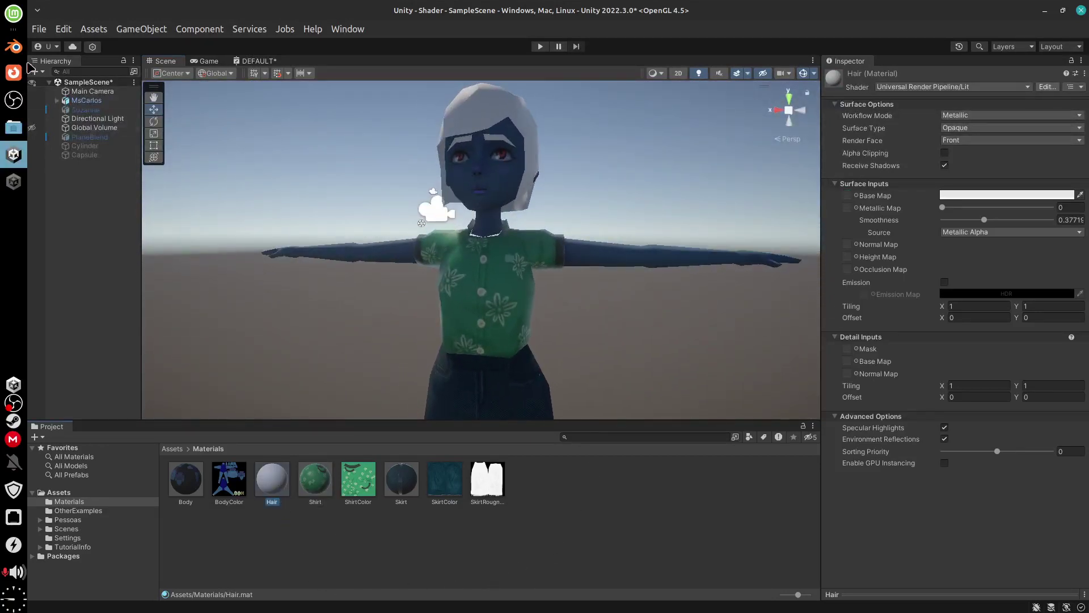
{"action": "left_click", "coordinate": [14, 46]}
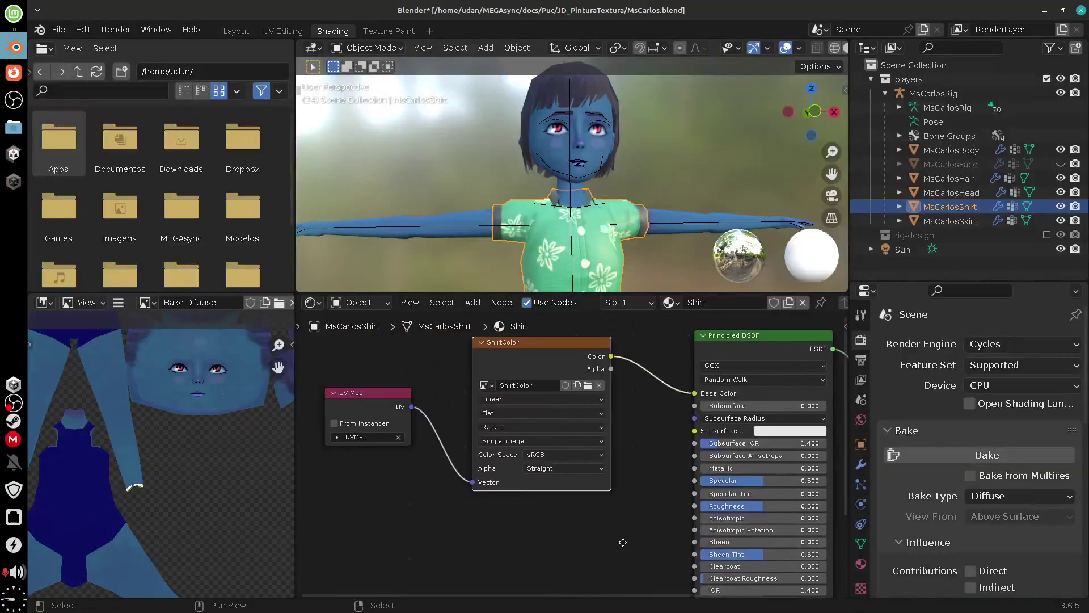
{"action": "left_click", "coordinate": [588, 85]}
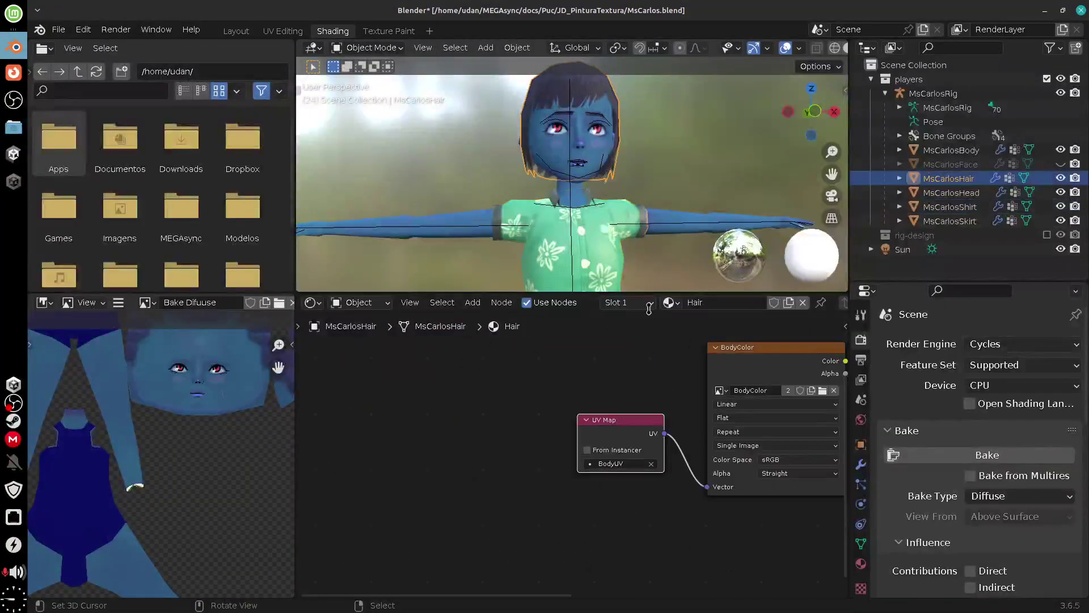
{"action": "middle_click_drag", "start_coordinate": [836, 560], "coordinate": [553, 596]}
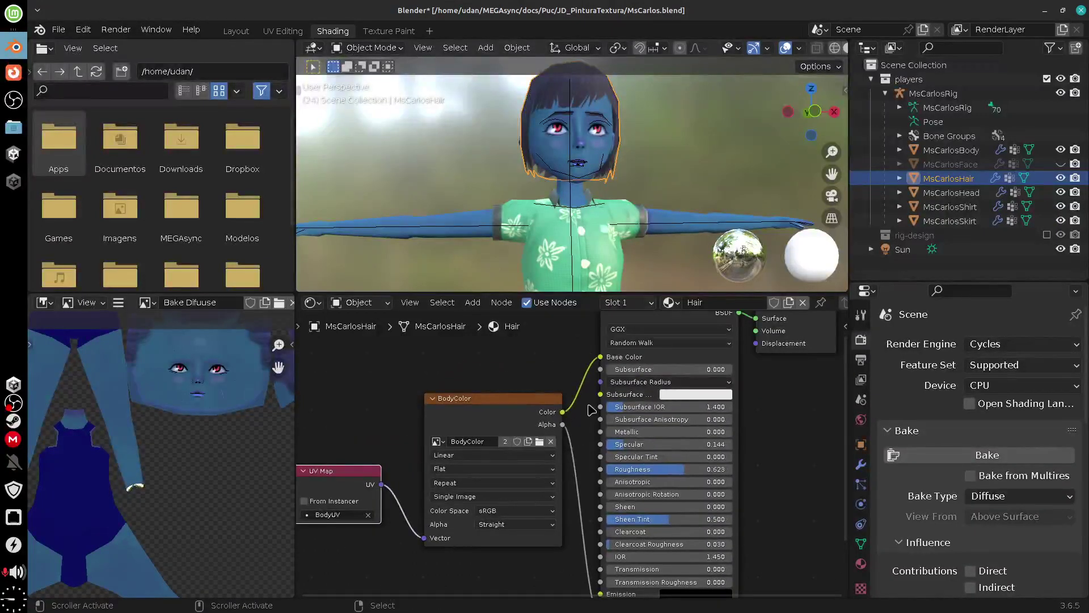
{"action": "left_click_drag", "start_coordinate": [539, 408], "coordinate": [522, 411]}
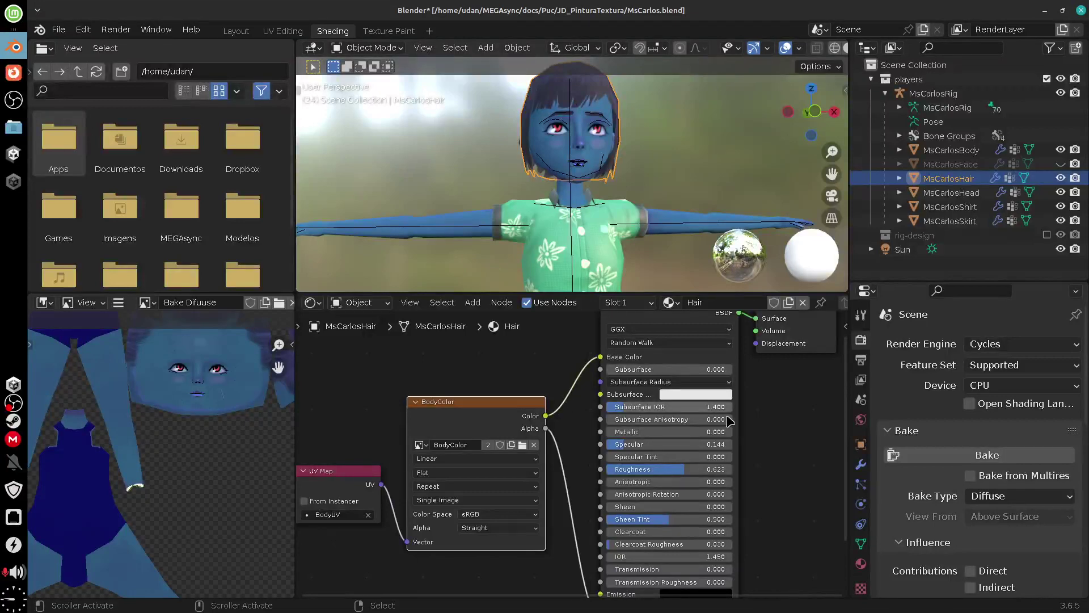
{"action": "middle_click_drag", "start_coordinate": [763, 532], "coordinate": [739, 557]}
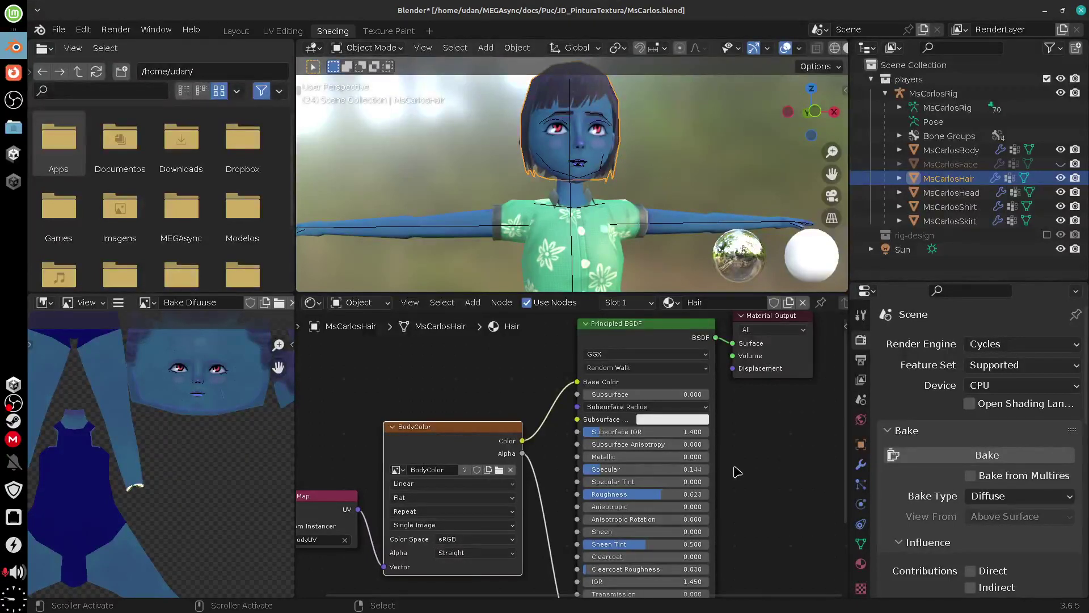
{"action": "mouse_move", "coordinate": [545, 494]}
{"action": "middle_mouse_down"}
{"action": "mouse_move", "coordinate": [624, 492]}
{"action": "mouse_move", "coordinate": [531, 491]}
{"action": "mouse_move", "coordinate": [543, 485]}
{"action": "middle_mouse_up"}
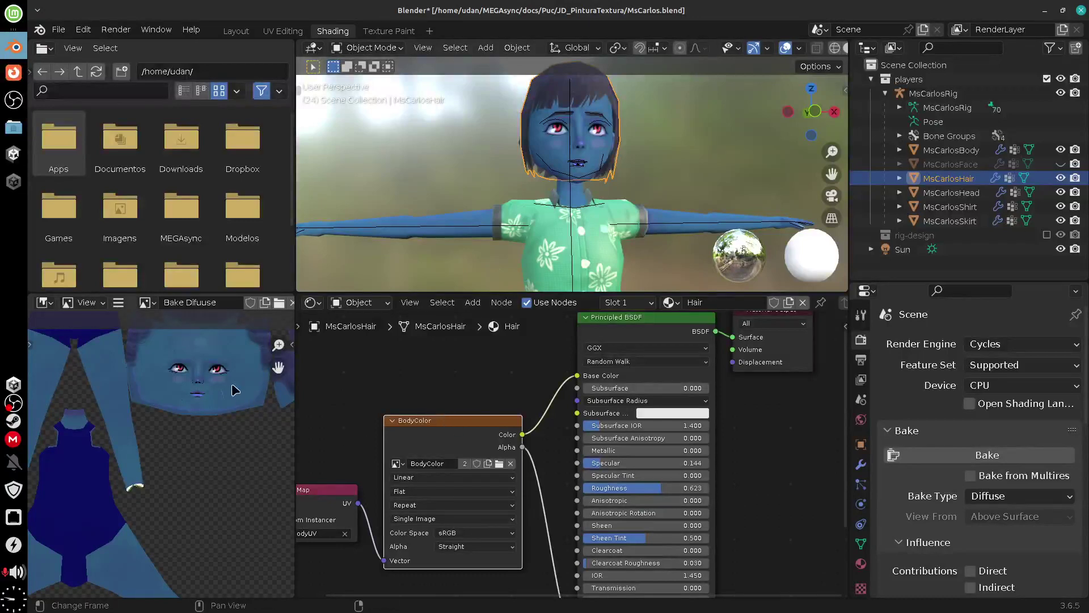
- Display the BodyColor image in the image editor and view the painted hair area up close
{"action": "left_click", "coordinate": [118, 302]}
{"action": "mouse_move", "coordinate": [170, 335]}
{"action": "left_click", "coordinate": [174, 302]}
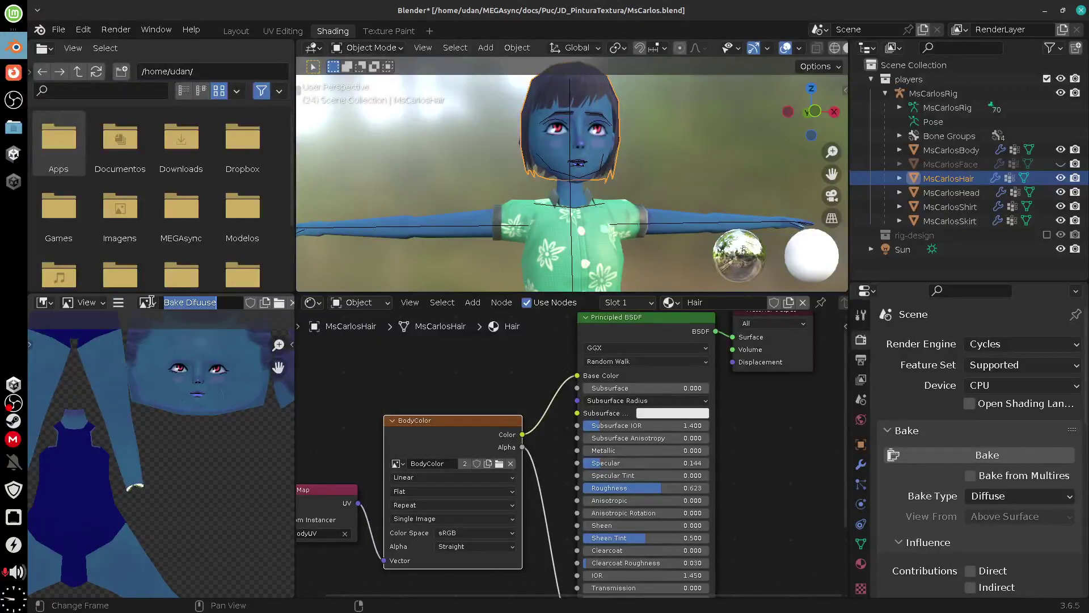
{"action": "left_click", "coordinate": [147, 302]}
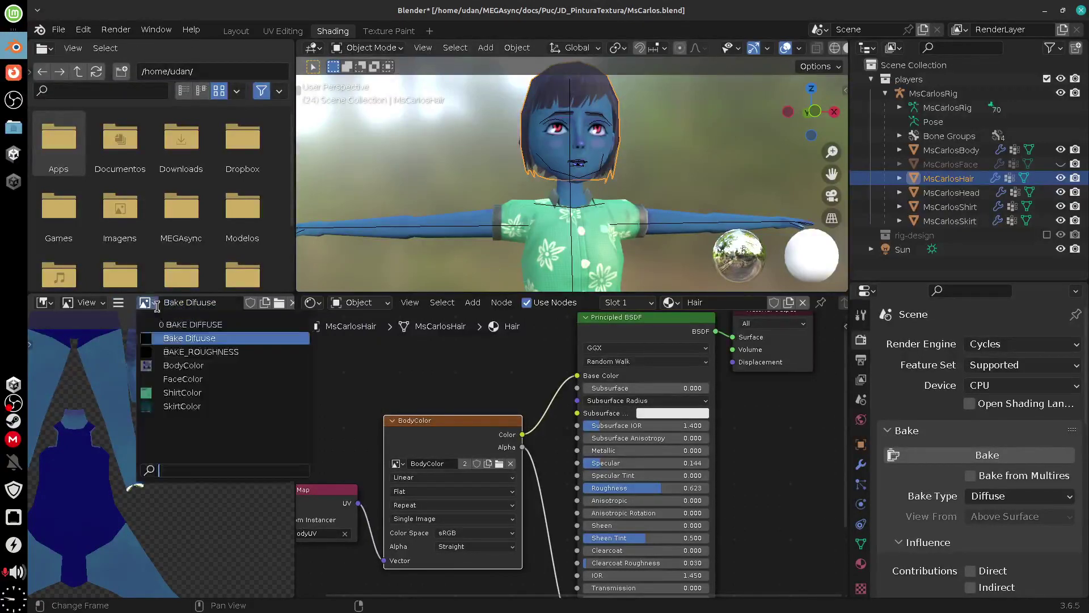
{"action": "left_click", "coordinate": [219, 363]}
{"action": "scroll", "coordinate": [159, 442], "scroll_direction": "up", "scroll_amount": 3}
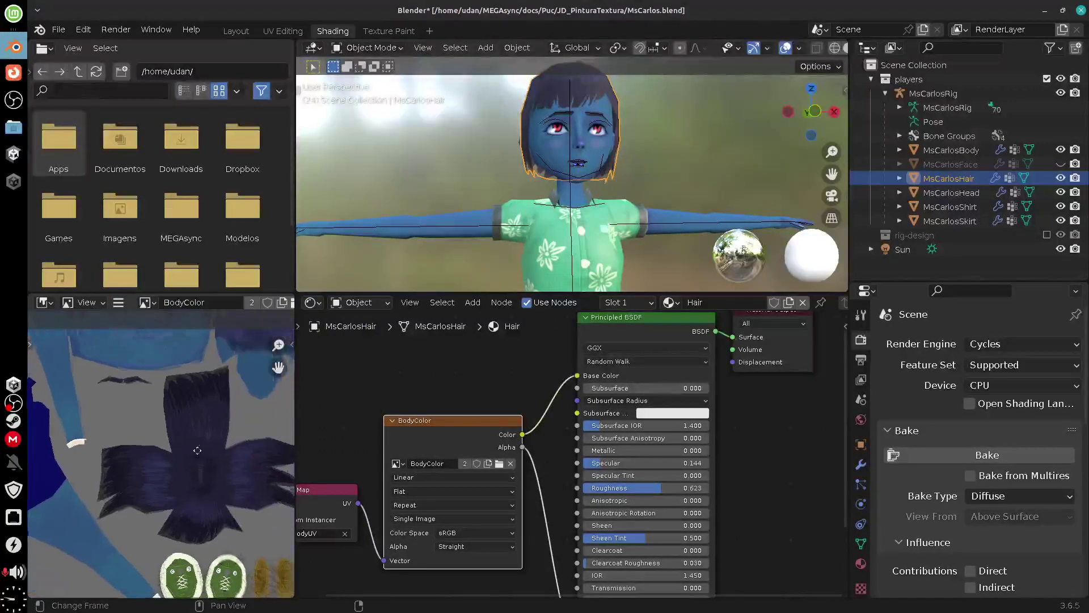
- Save the BodyColor image as HairBodyColor.png in the Unity project's Assets/Materials folder
{"action": "left_click", "coordinate": [118, 302]}
{"action": "mouse_move", "coordinate": [207, 334]}
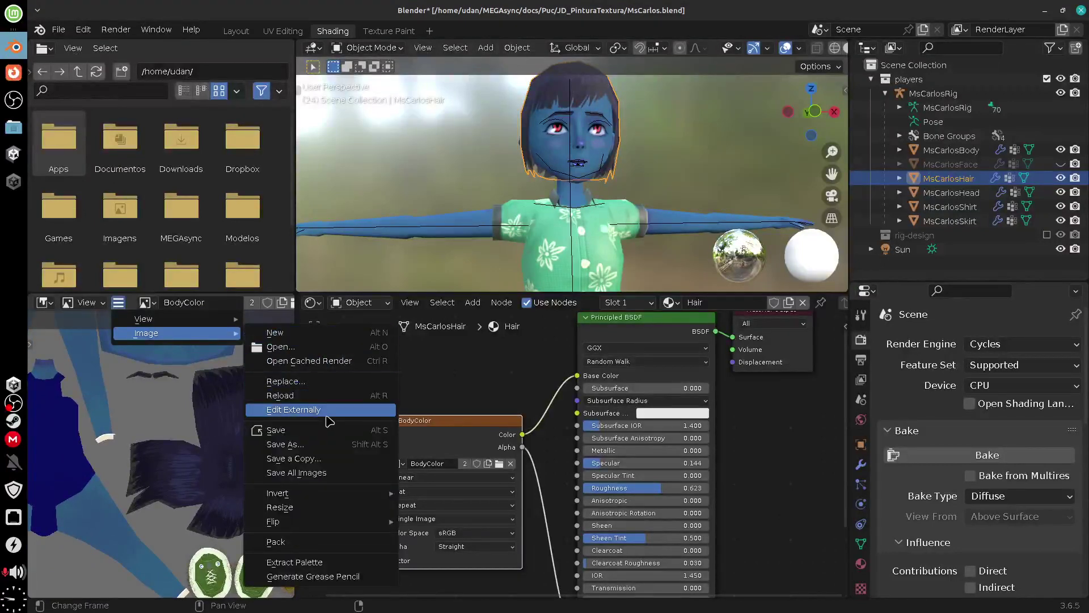
{"action": "left_click", "coordinate": [317, 447]}
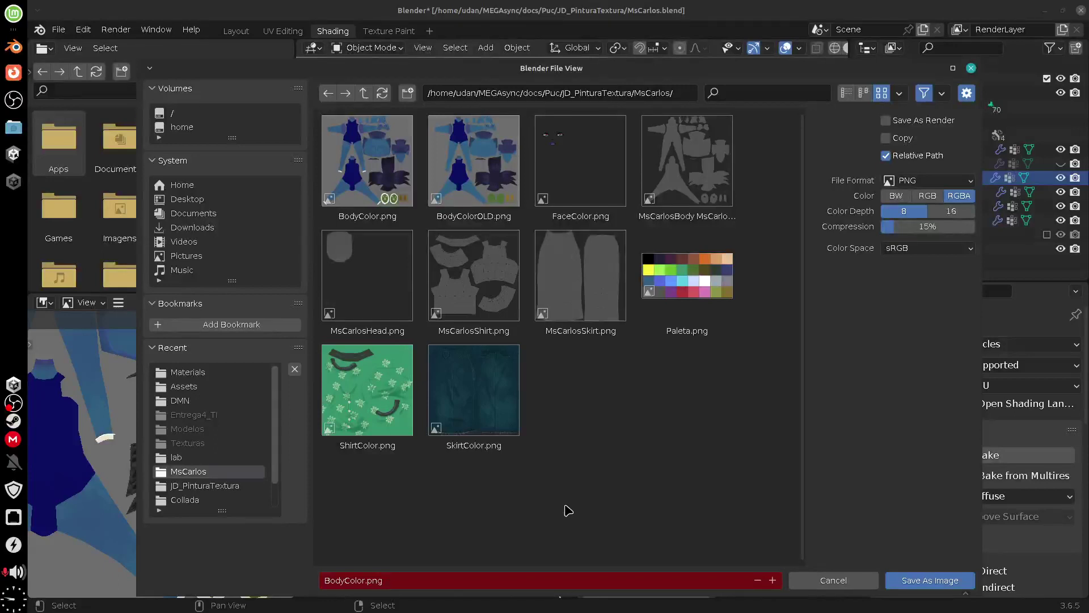
{"action": "left_click", "coordinate": [226, 373]}
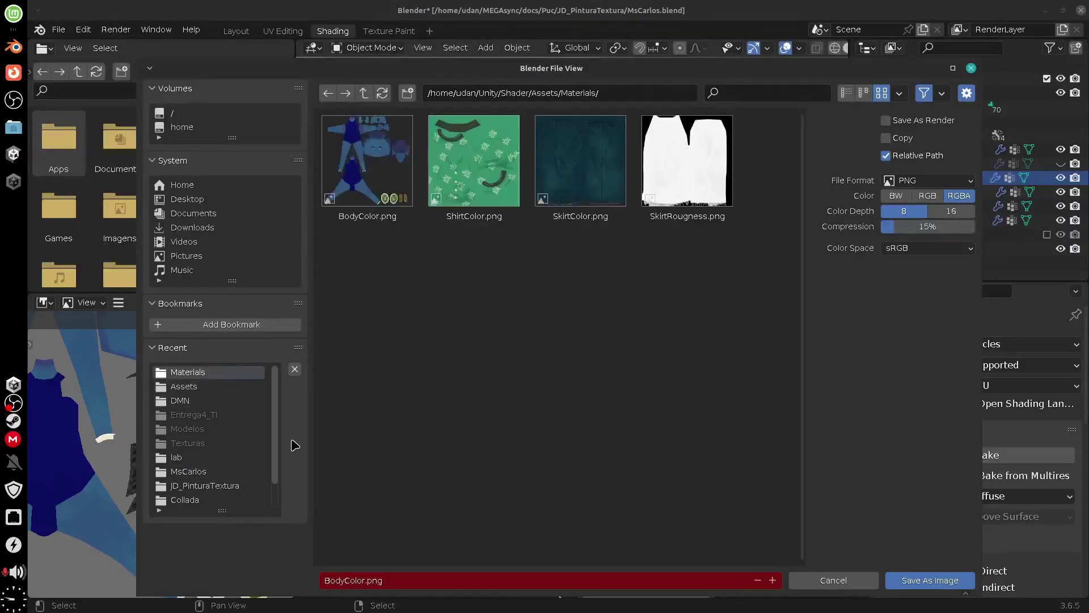
{"action": "left_click", "coordinate": [343, 580]}
{"action": "left_click", "coordinate": [347, 580]}
{"action": "type", "text": "Hair"}
{"action": "left_click", "coordinate": [936, 586]}
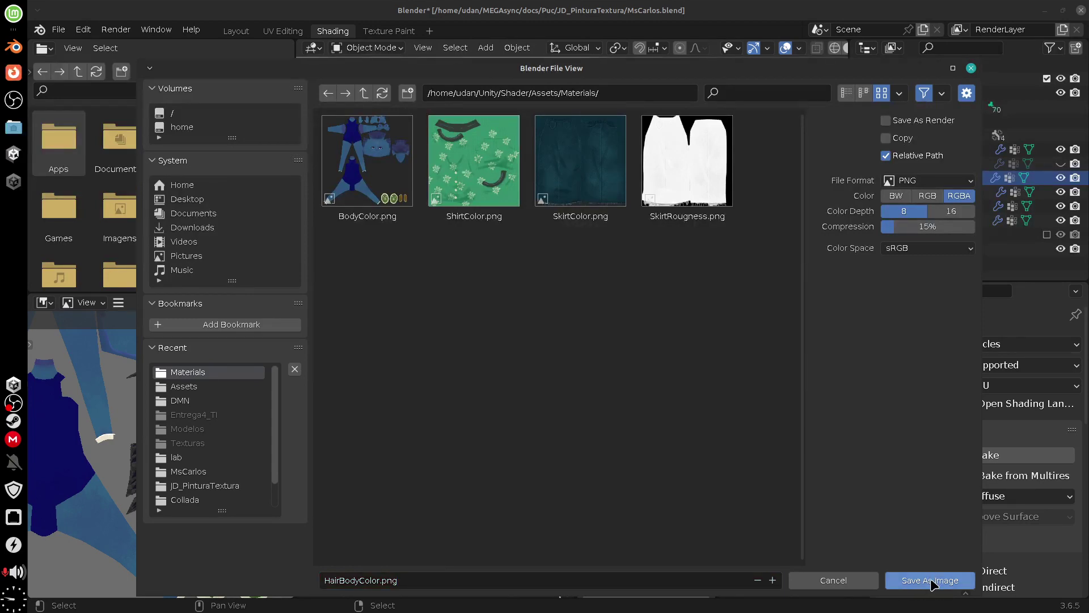
{"action": "left_click", "coordinate": [933, 580]}
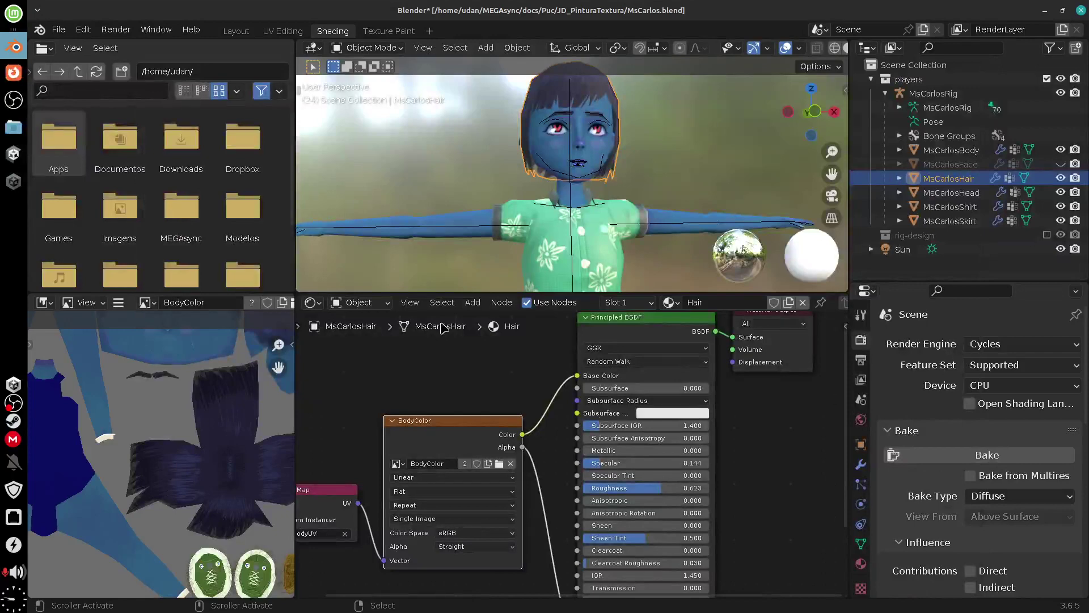
- Switch to Unity and assign the HairBodyColor texture as the Hair material's Base Map
{"action": "left_click", "coordinate": [13, 128]}
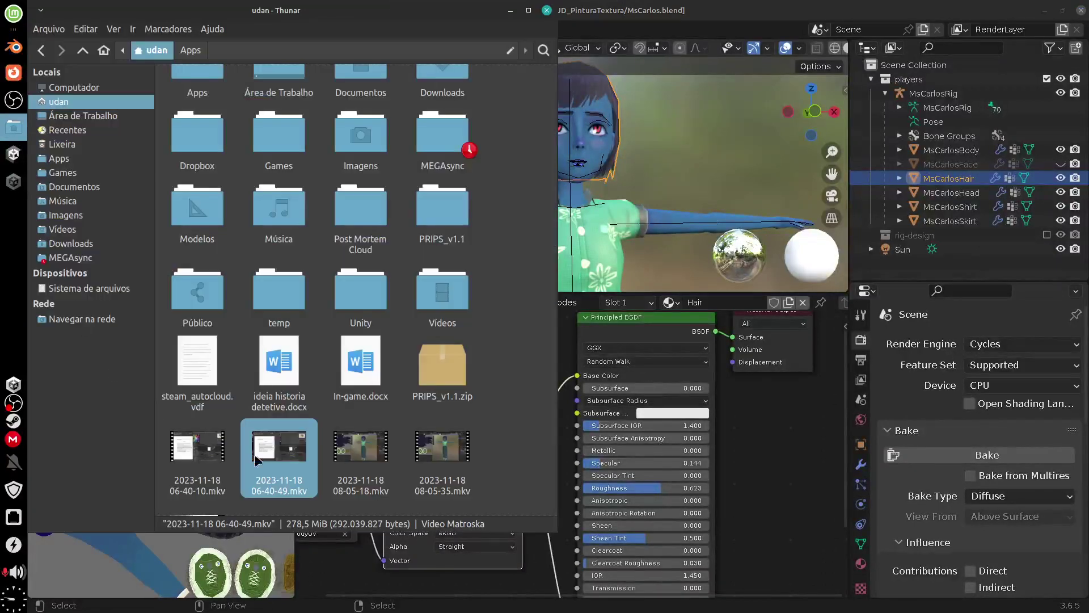
{"action": "left_click", "coordinate": [13, 72]}
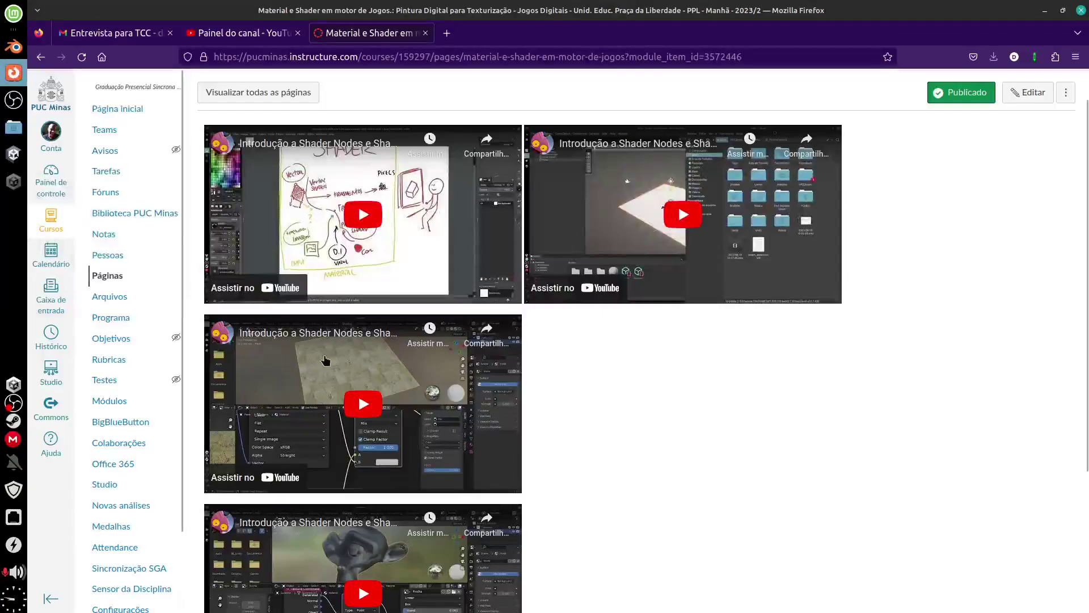
{"action": "left_click", "coordinate": [13, 154]}
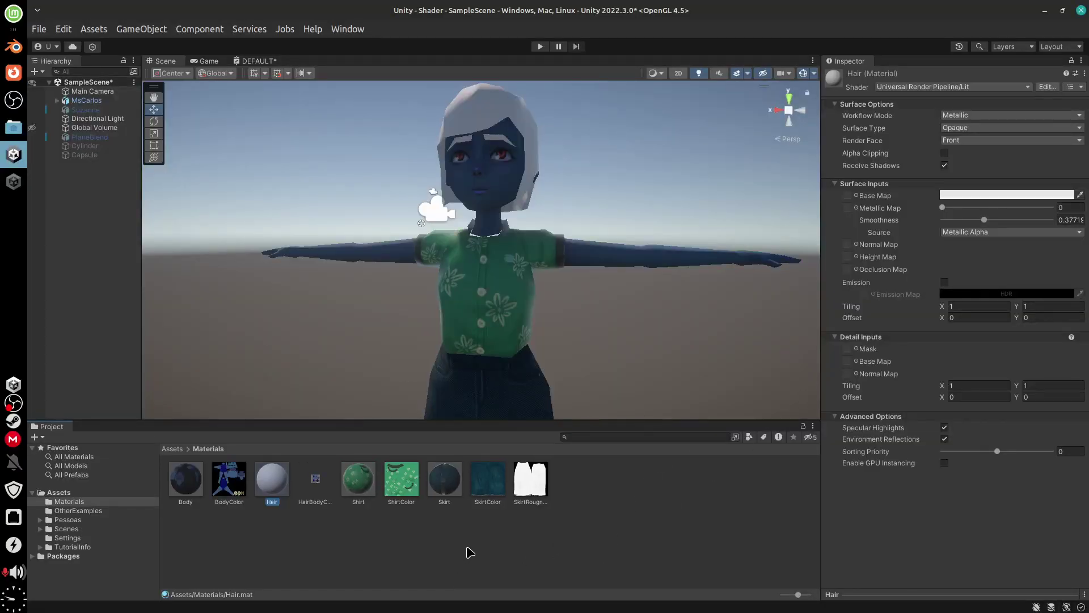
{"action": "left_click_drag", "start_coordinate": [318, 488], "coordinate": [847, 196]}
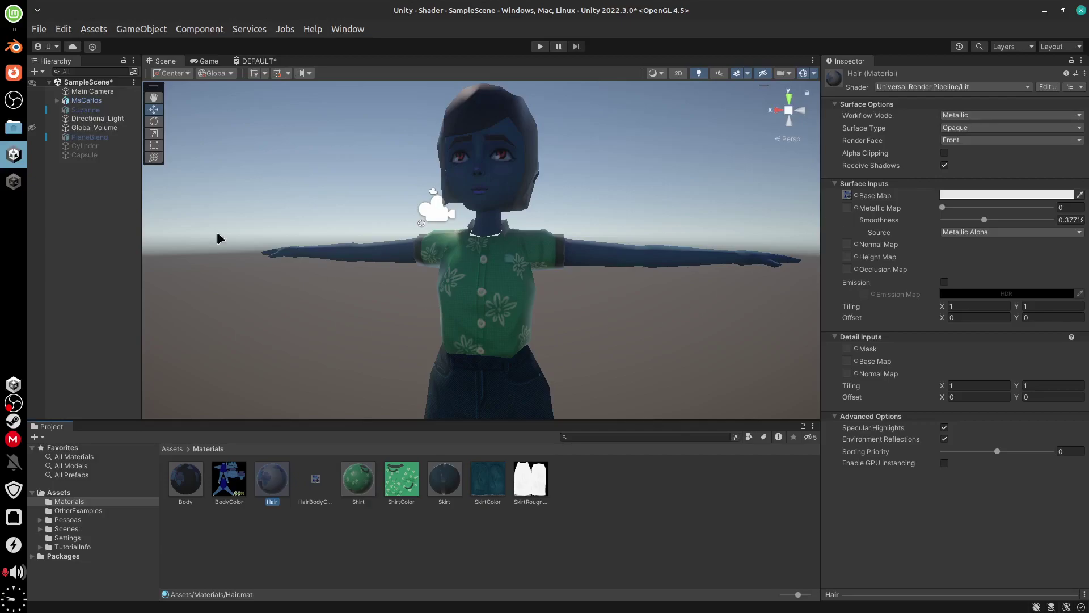
- Set the Hair material to the Specular workflow with a smoothness of 0.215 and a dark grey specular colour
{"action": "left_click", "coordinate": [13, 46]}
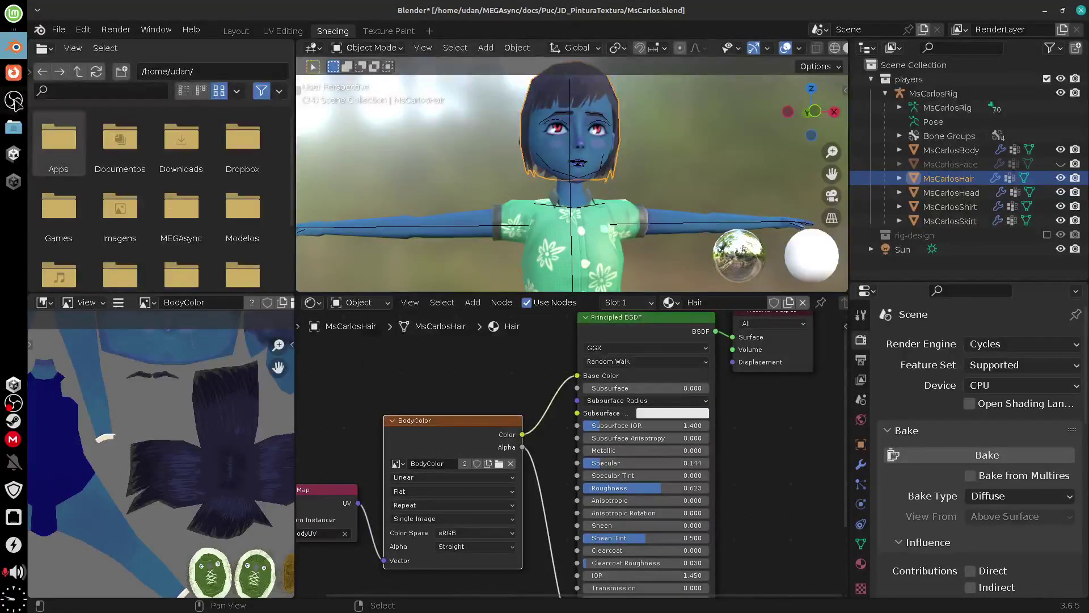
{"action": "left_click", "coordinate": [14, 154]}
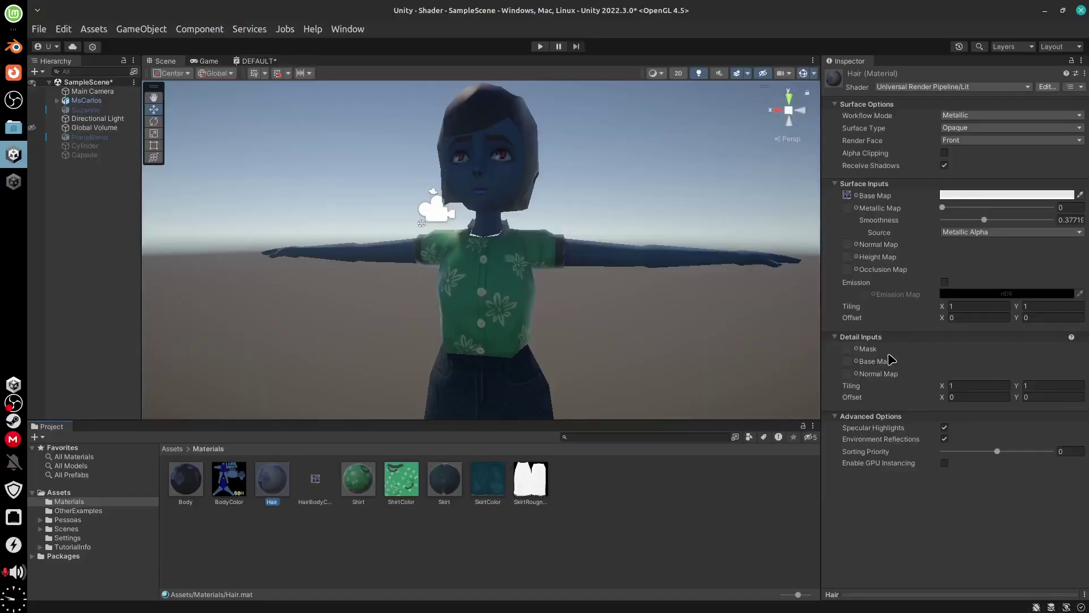
{"action": "left_click", "coordinate": [979, 128]}
{"action": "left_click", "coordinate": [987, 138]}
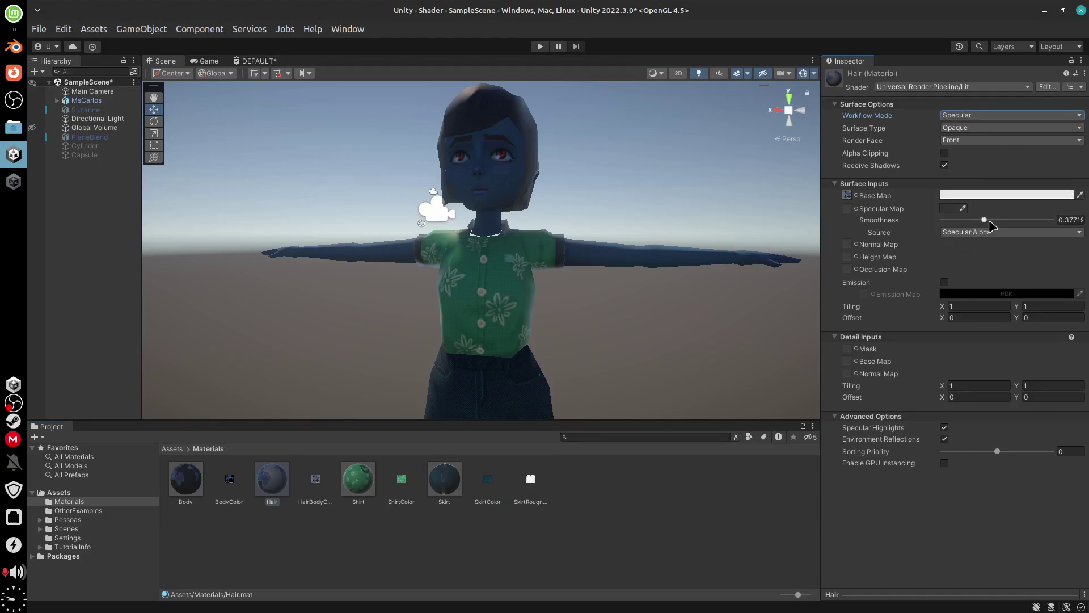
{"action": "left_click_drag", "start_coordinate": [986, 225], "coordinate": [971, 228]}
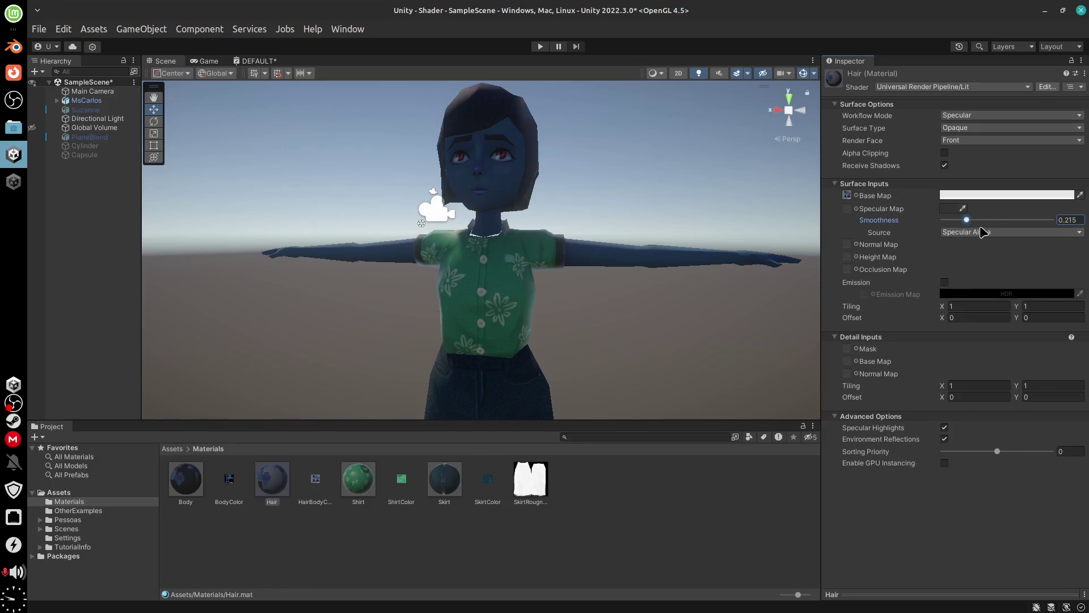
{"action": "left_click", "coordinate": [952, 208]}
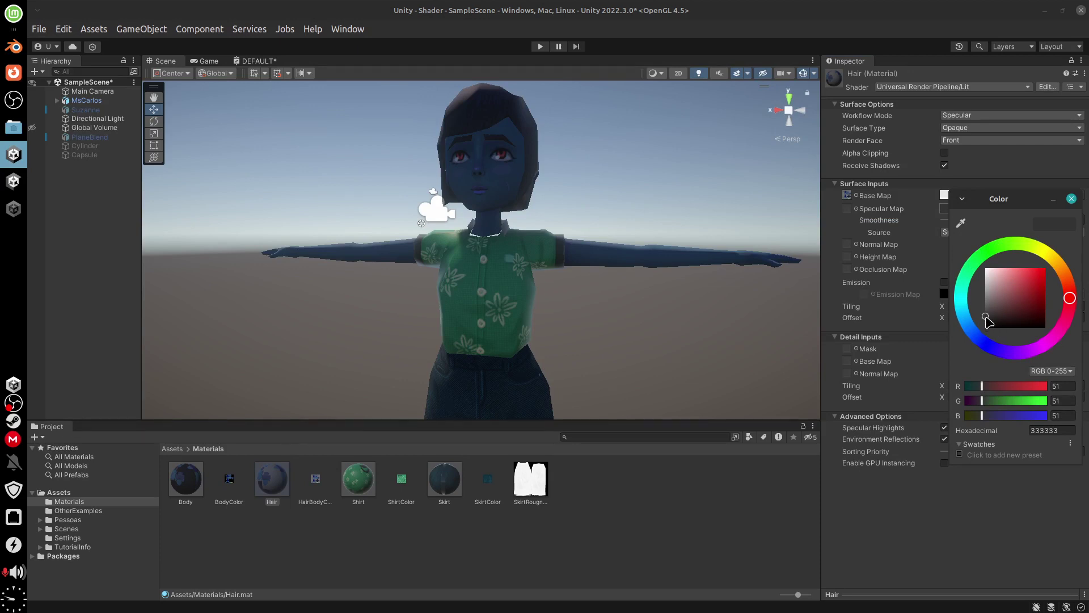
{"action": "left_click_drag", "start_coordinate": [987, 321], "coordinate": [987, 321]}
{"action": "key", "text": "Return"}
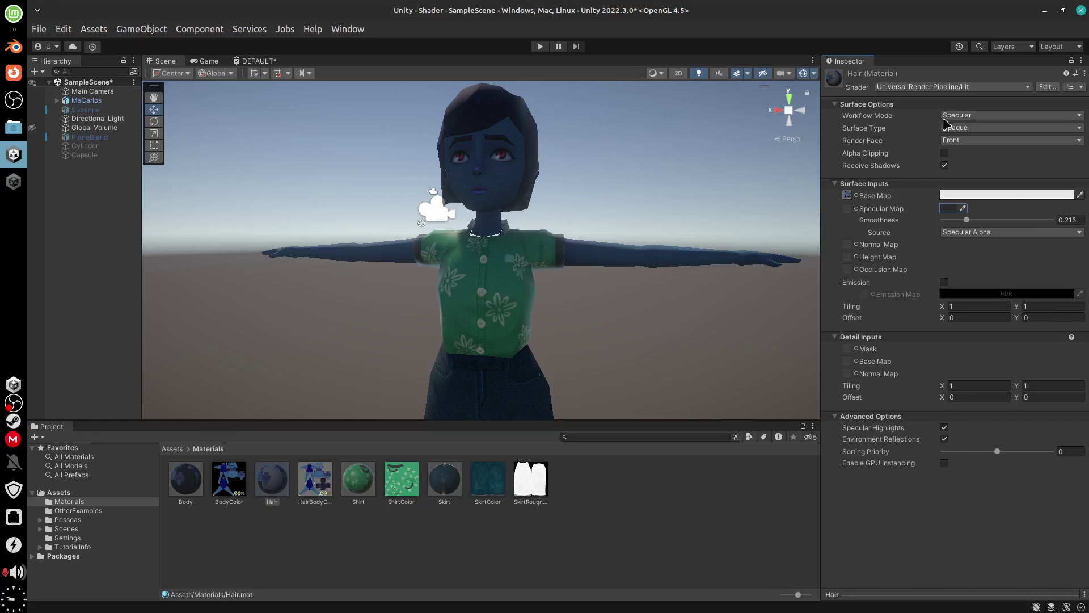
- Set the Hair material's Surface Type to Transparent and inspect the hair on the character from above
{"action": "left_click", "coordinate": [971, 128]}
{"action": "left_click", "coordinate": [1013, 161]}
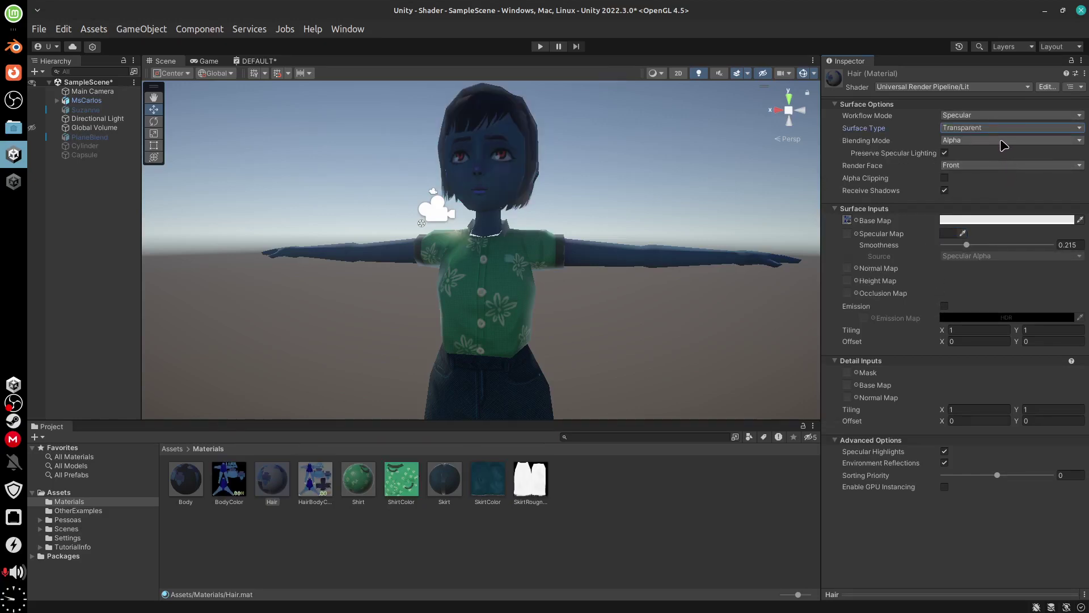
{"action": "left_click_drag", "start_coordinate": [597, 197], "coordinate": [645, 315], "text": "alt"}
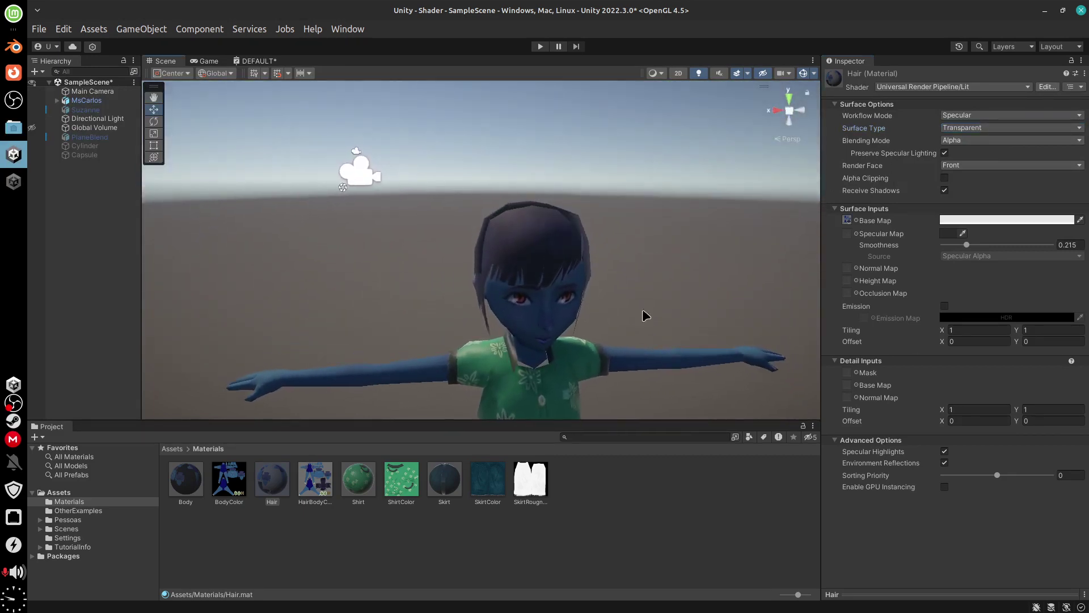
- Try the Premultiply blending mode on the Hair material and return it to Alpha, keeping the surface Transparent
{"action": "left_click", "coordinate": [991, 141]}
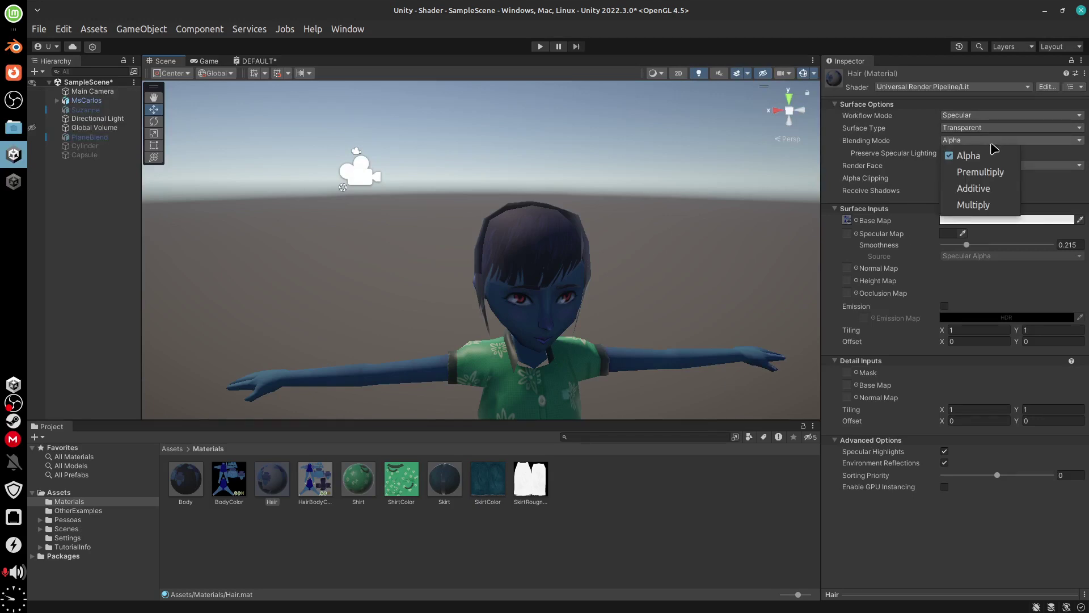
{"action": "left_click", "coordinate": [987, 173]}
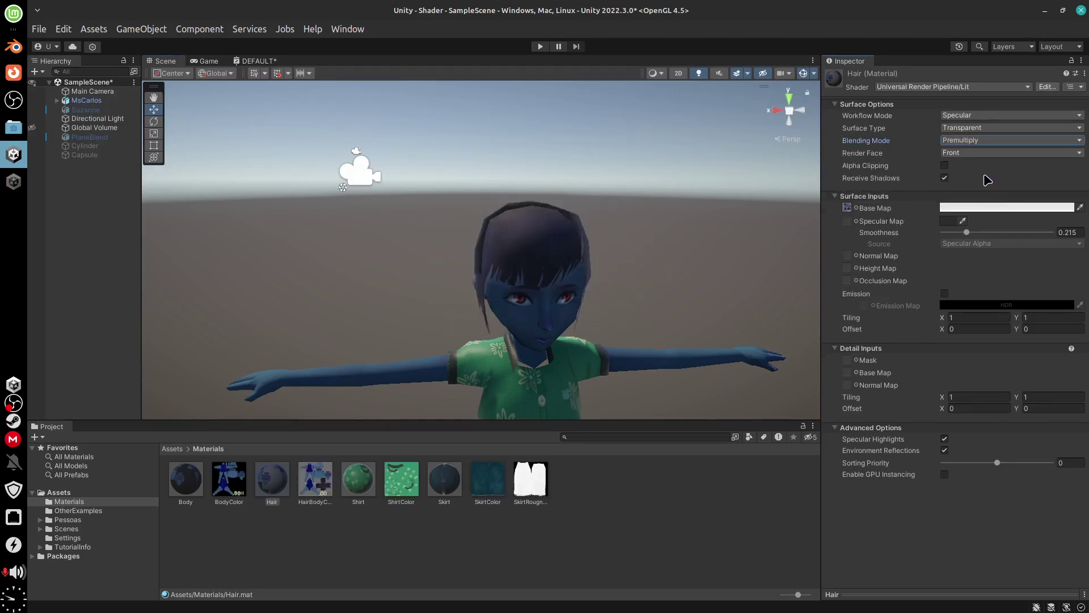
{"action": "left_click", "coordinate": [989, 146]}
{"action": "left_click", "coordinate": [987, 154]}
{"action": "left_click", "coordinate": [992, 129]}
{"action": "left_click", "coordinate": [995, 158]}
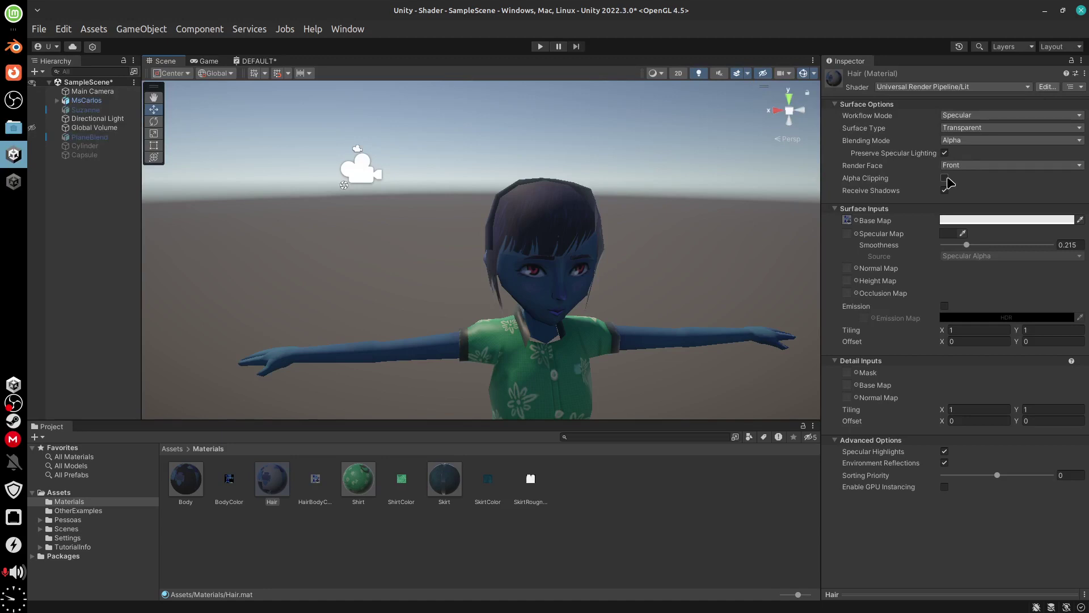
- Try Alpha Clipping on the Hair material with a threshold of 0.4, and turn it off again
{"action": "left_click", "coordinate": [945, 178]}
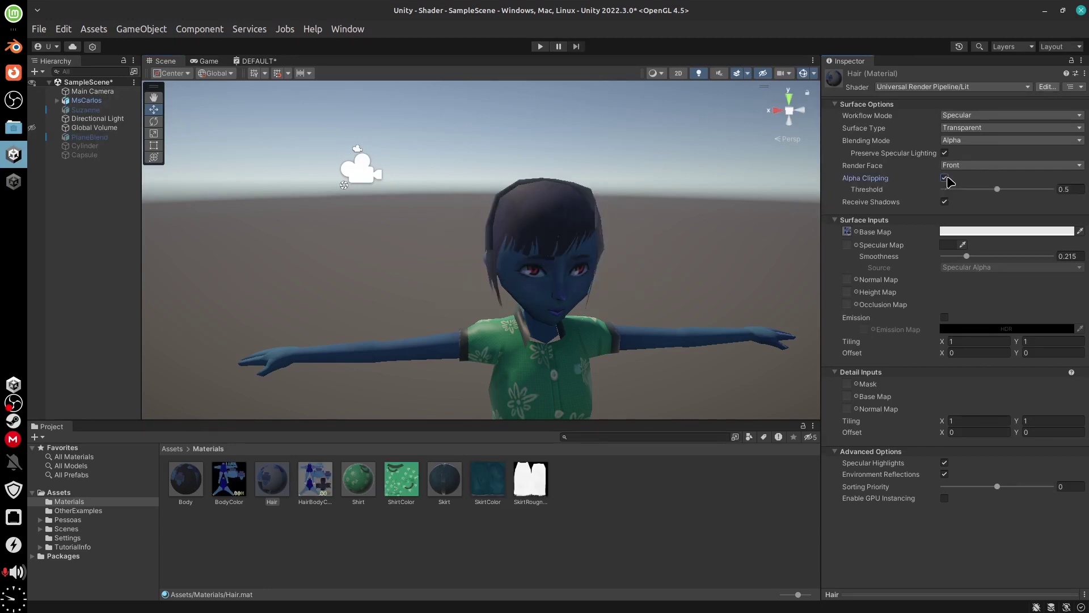
{"action": "left_click_drag", "start_coordinate": [998, 193], "coordinate": [986, 191]}
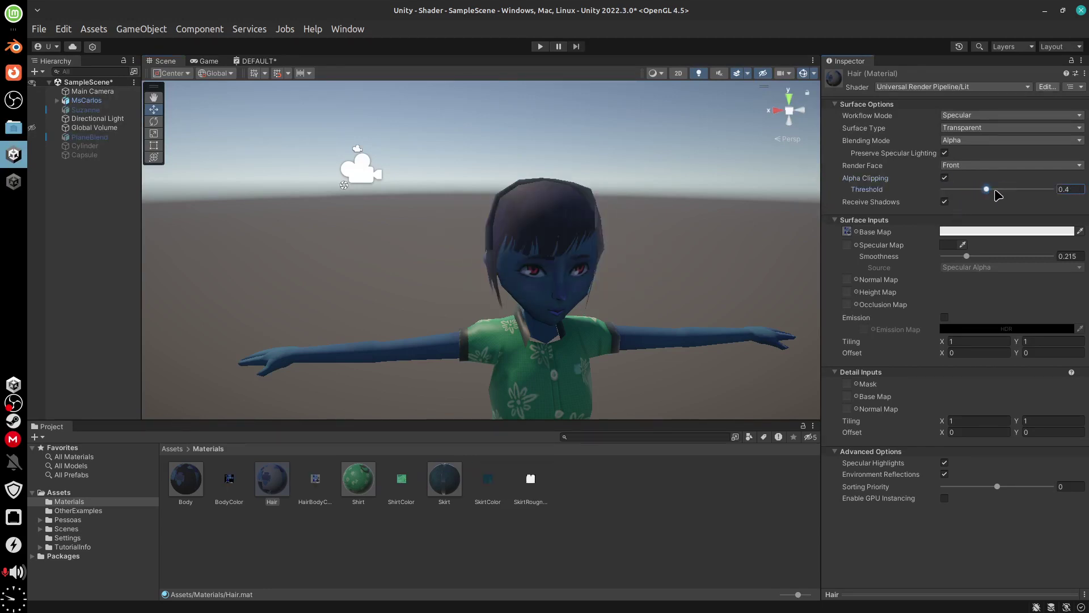
{"action": "left_click", "coordinate": [945, 178]}
- Try the Back render face on the Hair material, and set Render Face to Both with Premultiply blending
{"action": "left_click", "coordinate": [965, 165]}
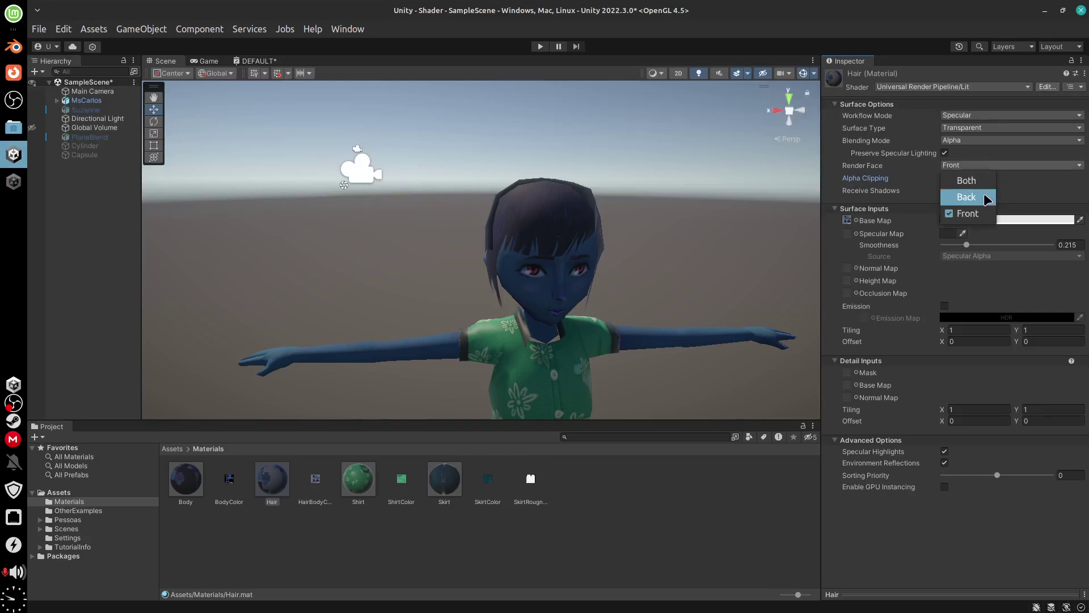
{"action": "left_click", "coordinate": [968, 197]}
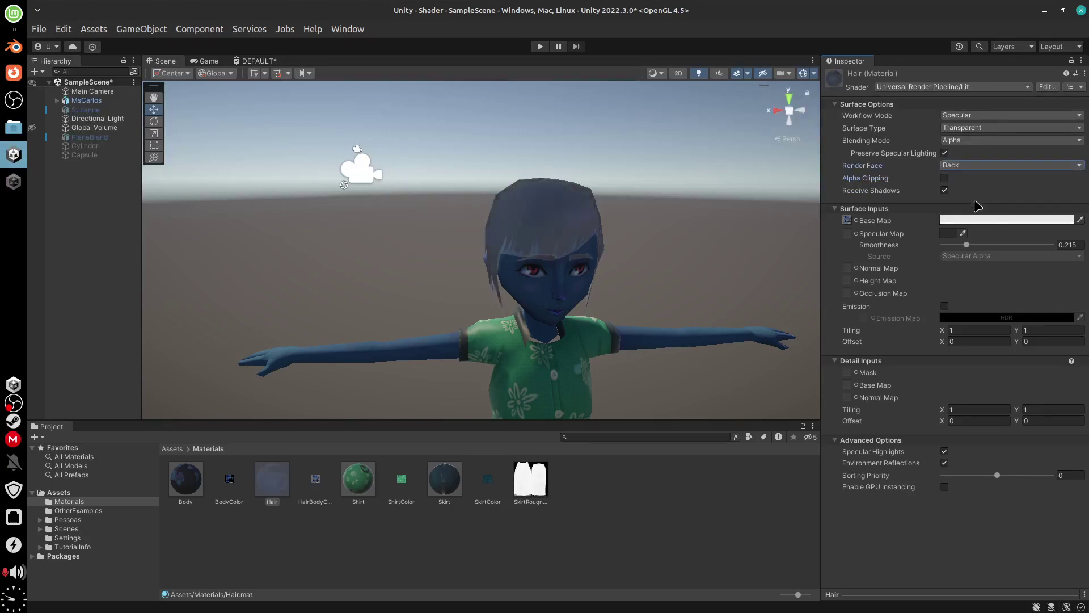
{"action": "left_click", "coordinate": [977, 166]}
{"action": "left_click", "coordinate": [971, 199]}
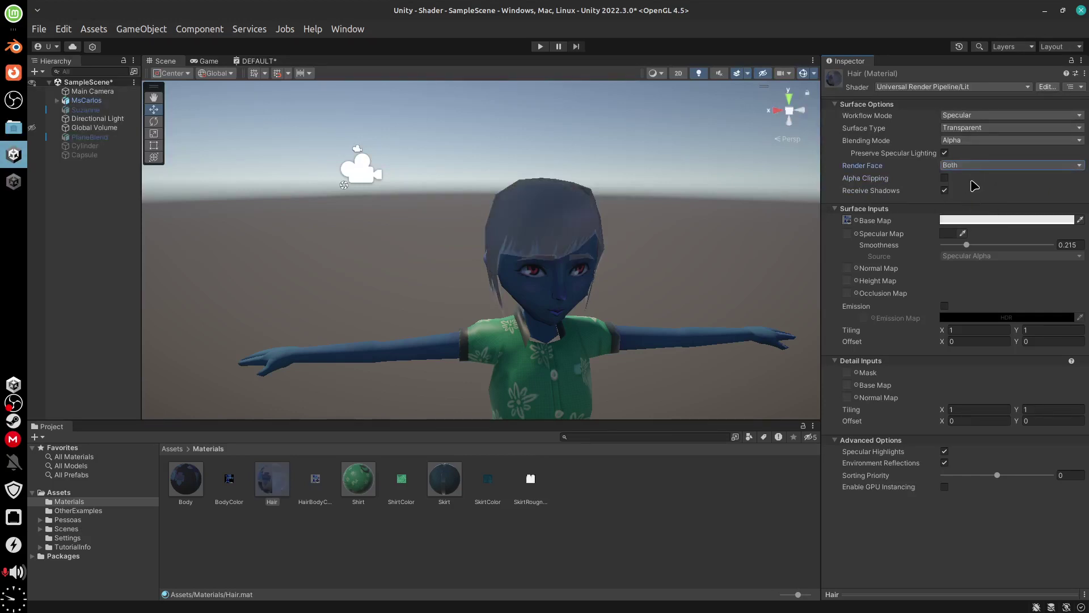
{"action": "left_click", "coordinate": [983, 141]}
{"action": "left_click", "coordinate": [981, 181]}
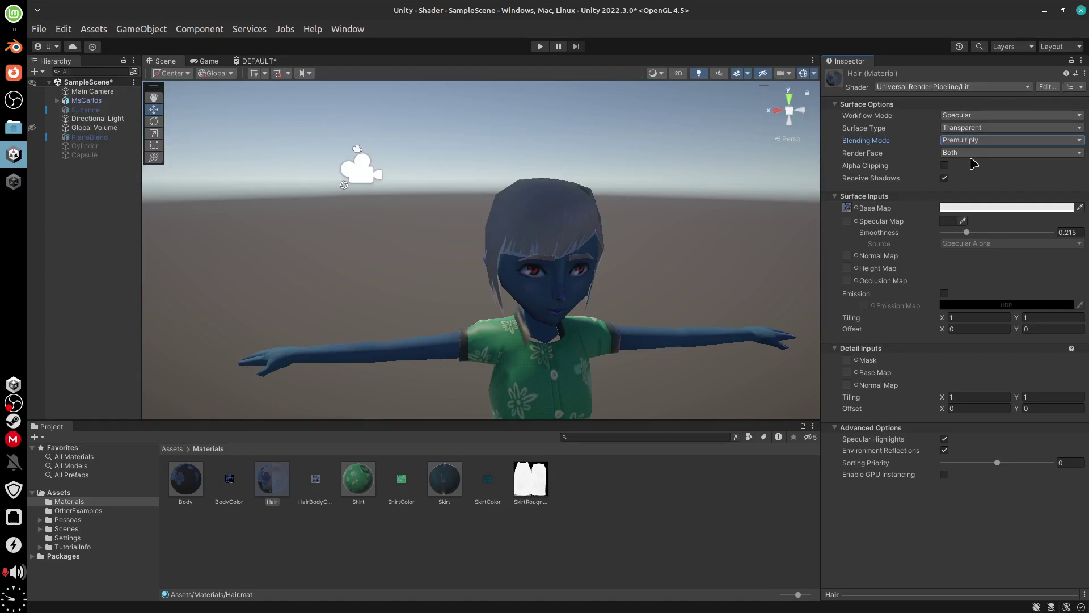
- Change the Hair material's shader to Universal Render Pipeline's AutodeskInteractiveMasked and enable its colour map
{"action": "left_click", "coordinate": [954, 88]}
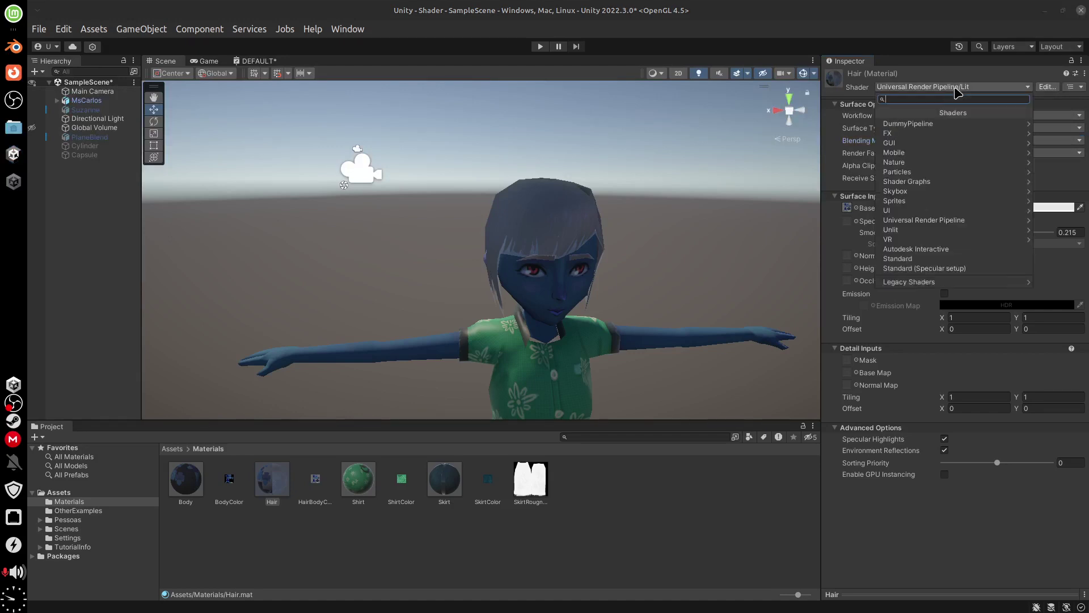
{"action": "left_click", "coordinate": [972, 222]}
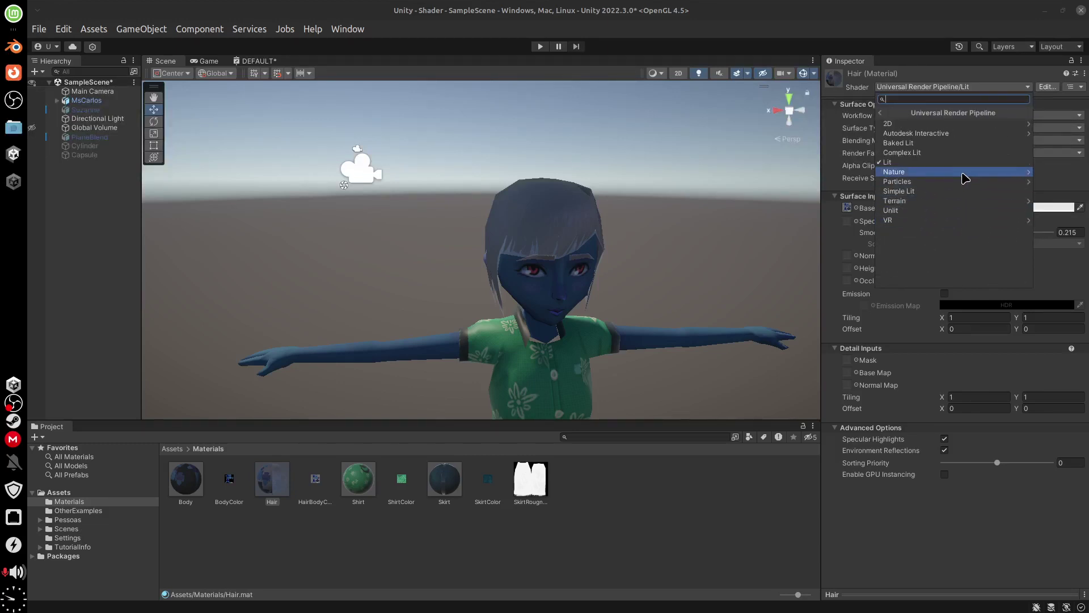
{"action": "left_click", "coordinate": [966, 134]}
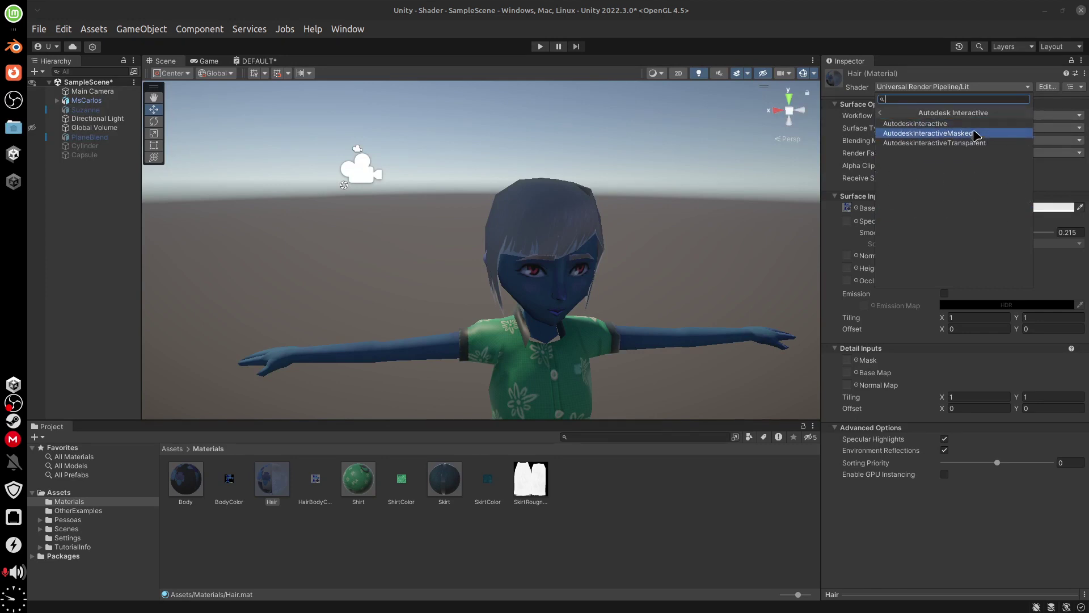
{"action": "left_click", "coordinate": [976, 135]}
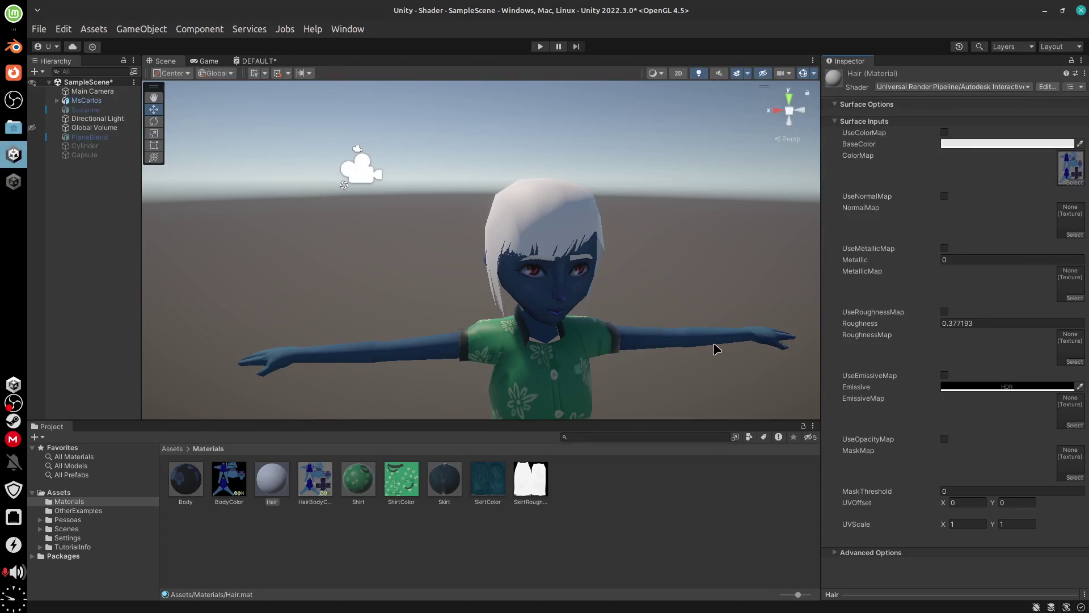
{"action": "left_click", "coordinate": [943, 133]}
- Inspect the hair up close and set the Hair material's Roughness to 0.8 after trying 0.6
{"action": "right_click_drag", "start_coordinate": [671, 338], "coordinate": [599, 313]}
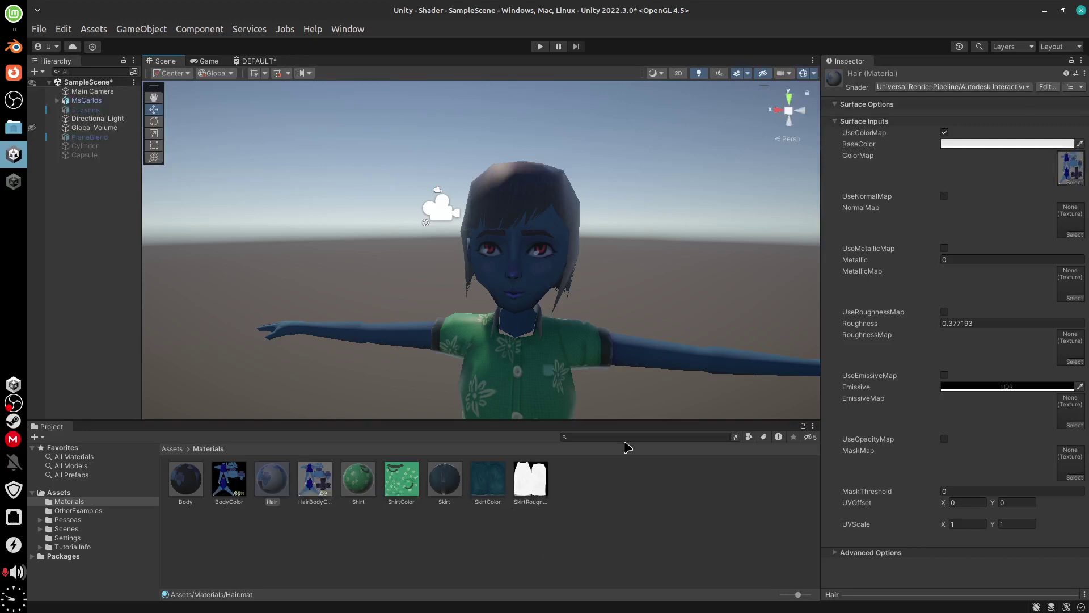
{"action": "left_click_drag", "start_coordinate": [633, 315], "coordinate": [662, 357], "text": "alt"}
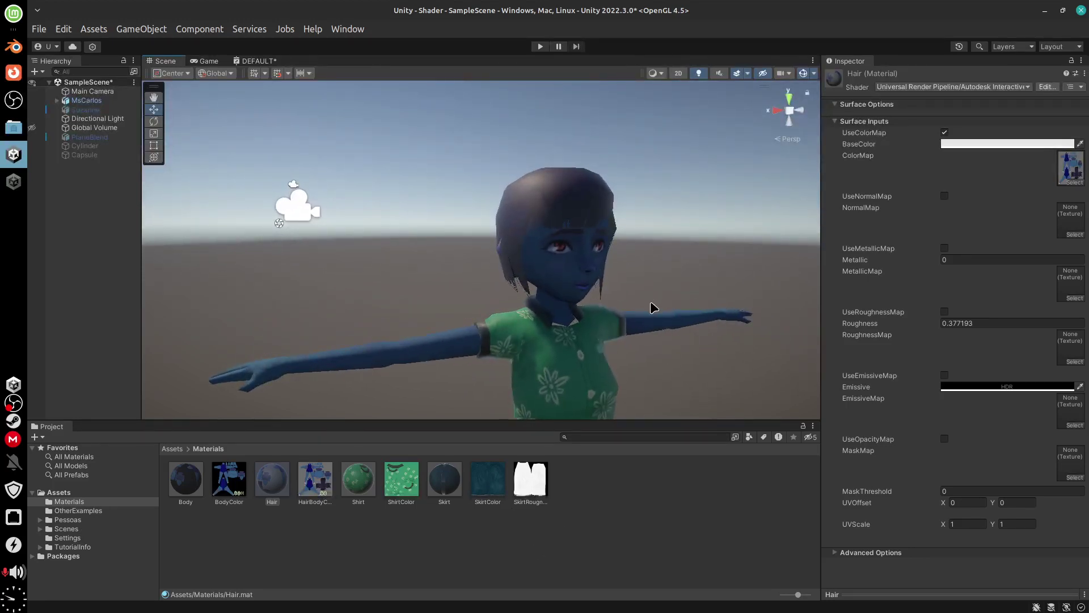
{"action": "scroll", "coordinate": [666, 180], "scroll_direction": "up", "scroll_amount": 5}
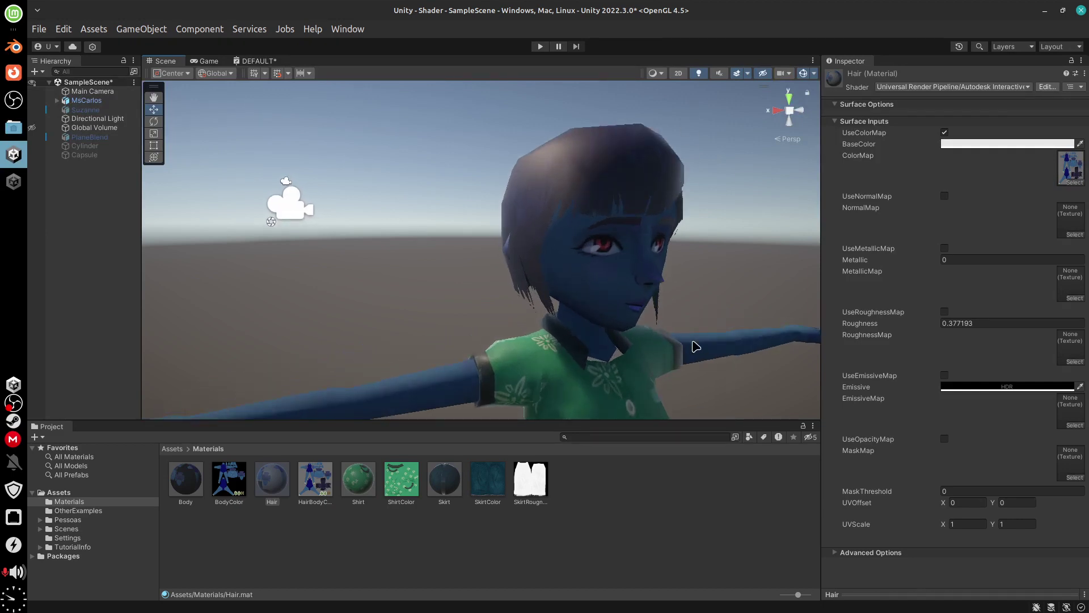
{"action": "left_click_drag", "start_coordinate": [696, 347], "coordinate": [660, 356], "text": "alt"}
{"action": "left_click", "coordinate": [979, 323]}
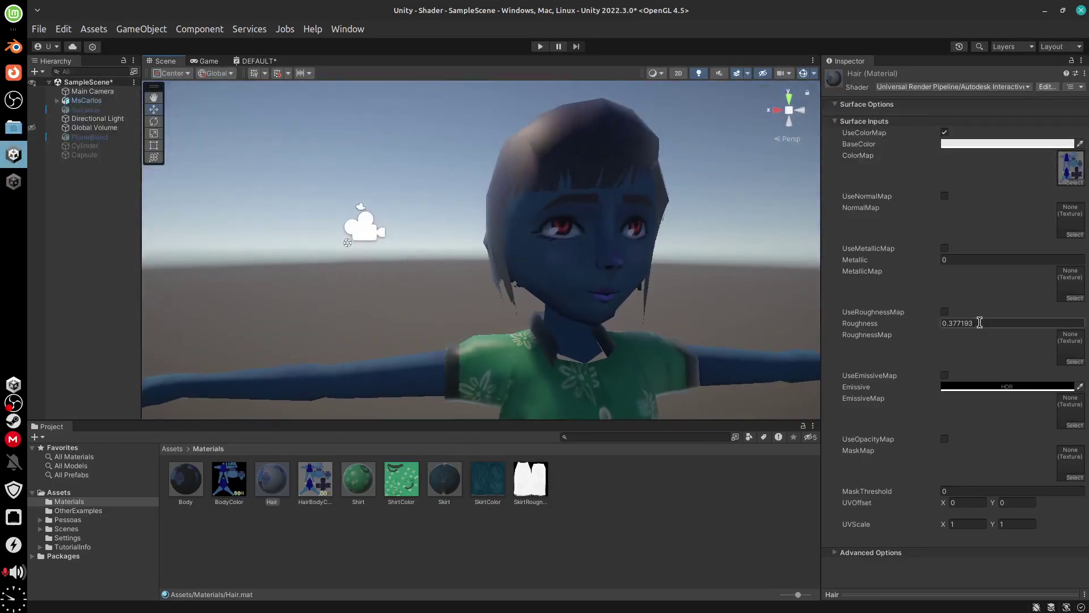
{"action": "left_click_drag", "start_coordinate": [941, 323], "coordinate": [964, 322]}
{"action": "type", "text": "0."}
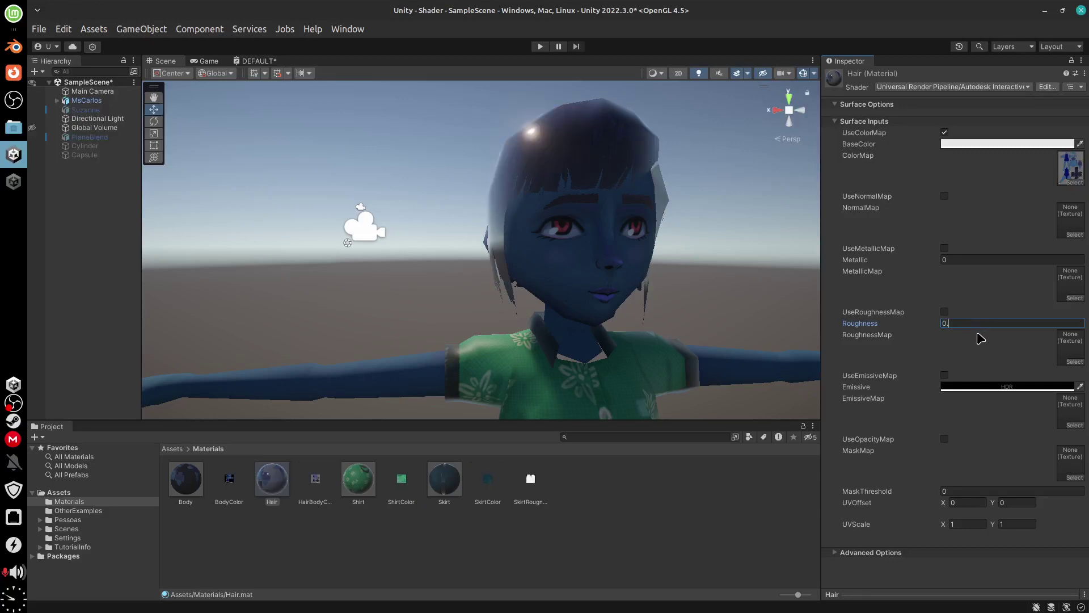
{"action": "type", "text": "6"}
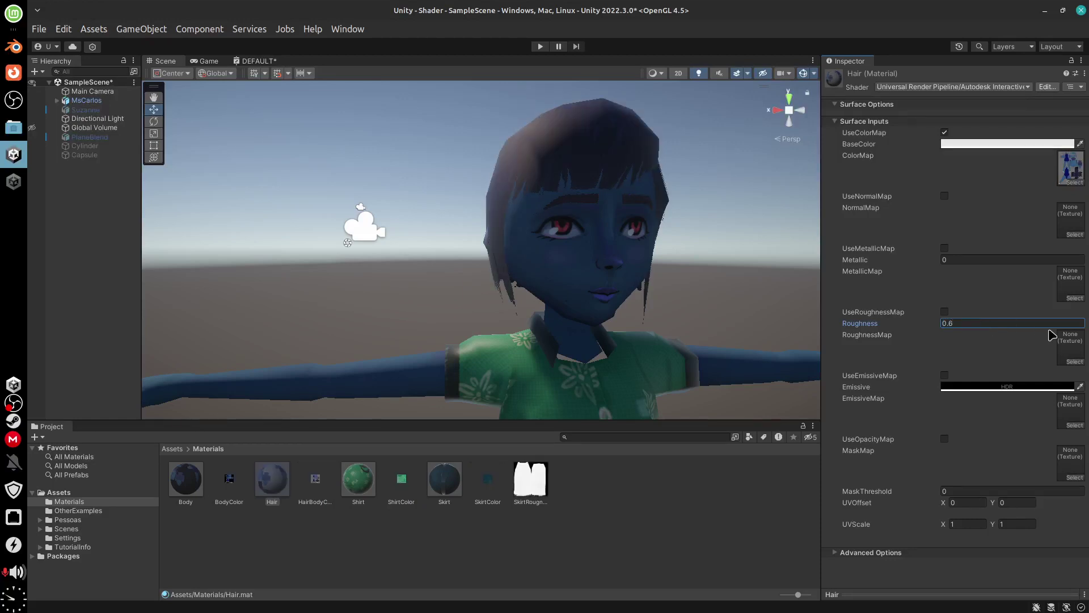
{"action": "left_click", "coordinate": [983, 320]}
{"action": "left_click", "coordinate": [987, 324]}
{"action": "key", "text": "BackSpace"}
{"action": "type", "text": "8"}
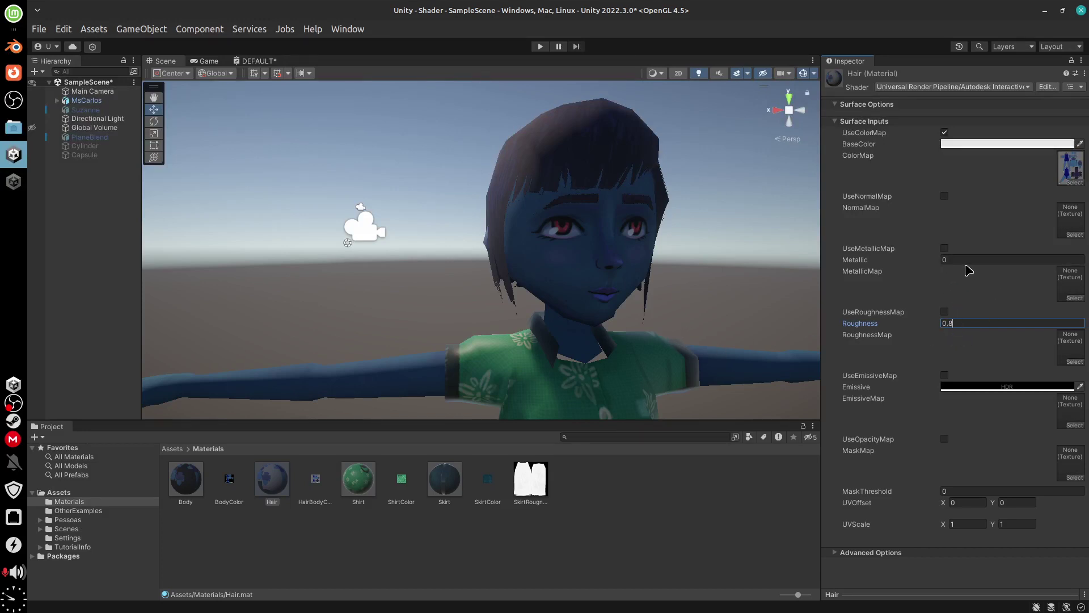
- Try the Hair material's Metallic value at 1, and set it to 0.6
{"action": "left_click", "coordinate": [959, 260]}
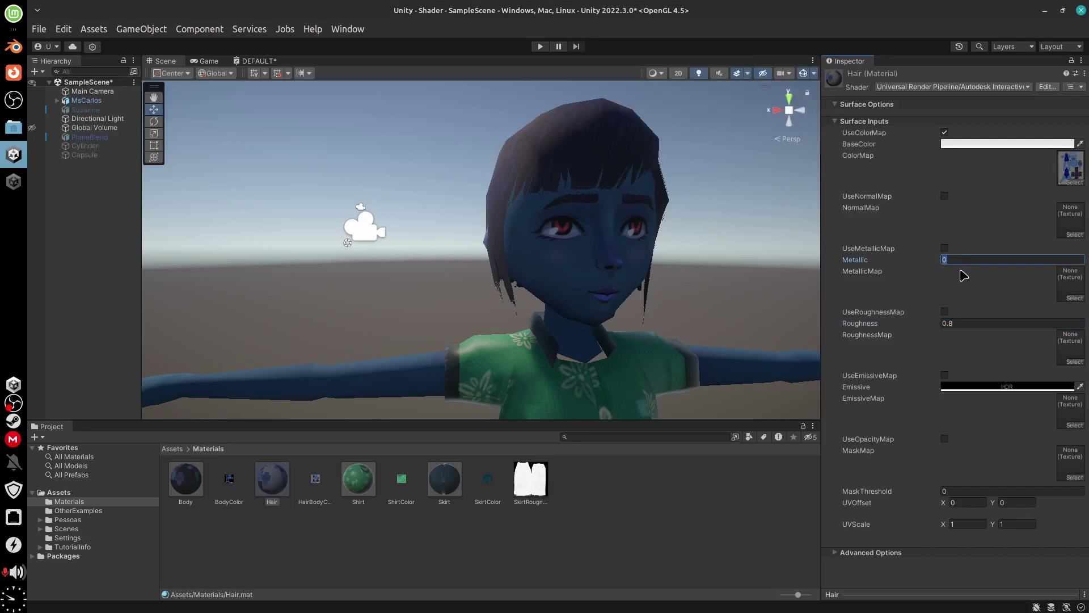
{"action": "type", "text": "1"}
{"action": "mouse_move", "coordinate": [713, 304]}
{"action": "left_mouse_down", "text": "alt"}
{"action": "mouse_move", "coordinate": [749, 307]}
{"action": "mouse_move", "coordinate": [596, 306]}
{"action": "mouse_move", "coordinate": [709, 295]}
{"action": "left_mouse_up", "text": "alt"}
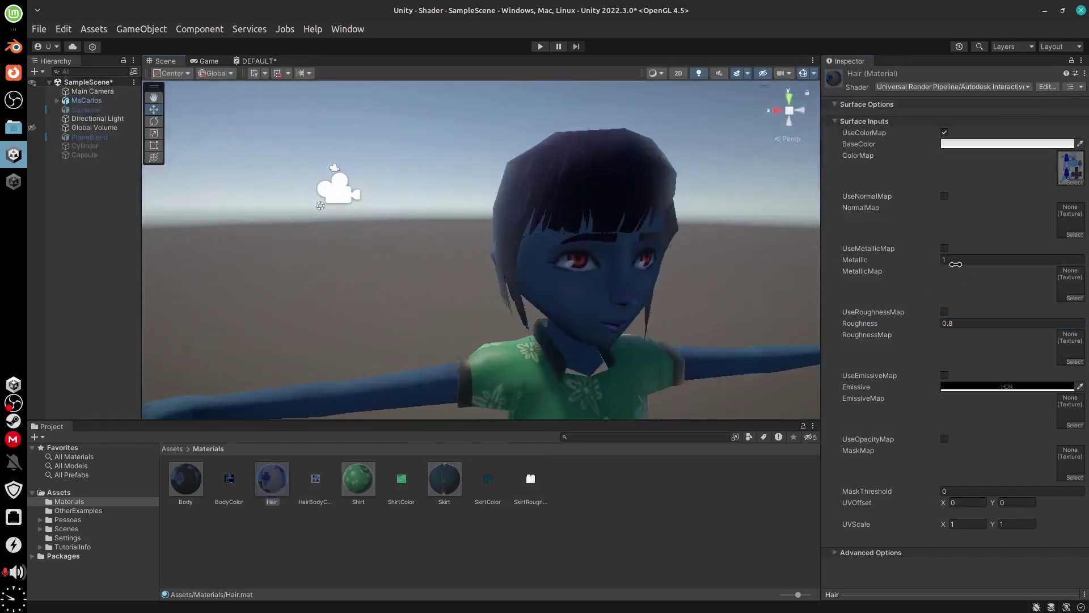
{"action": "left_click", "coordinate": [956, 261]}
{"action": "type", "text": "0."}
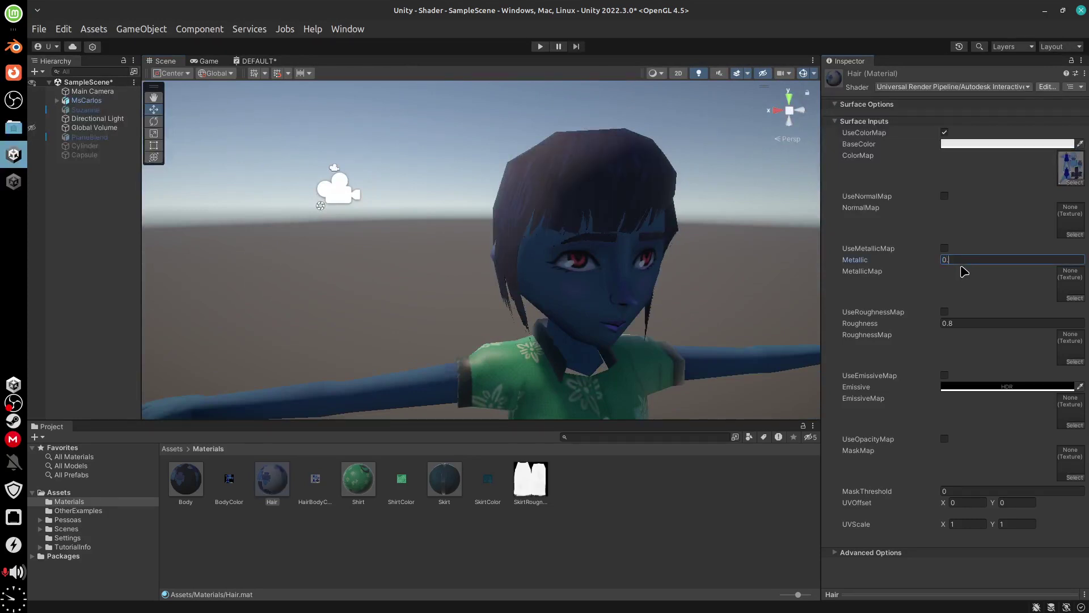
{"action": "type", "text": "6"}
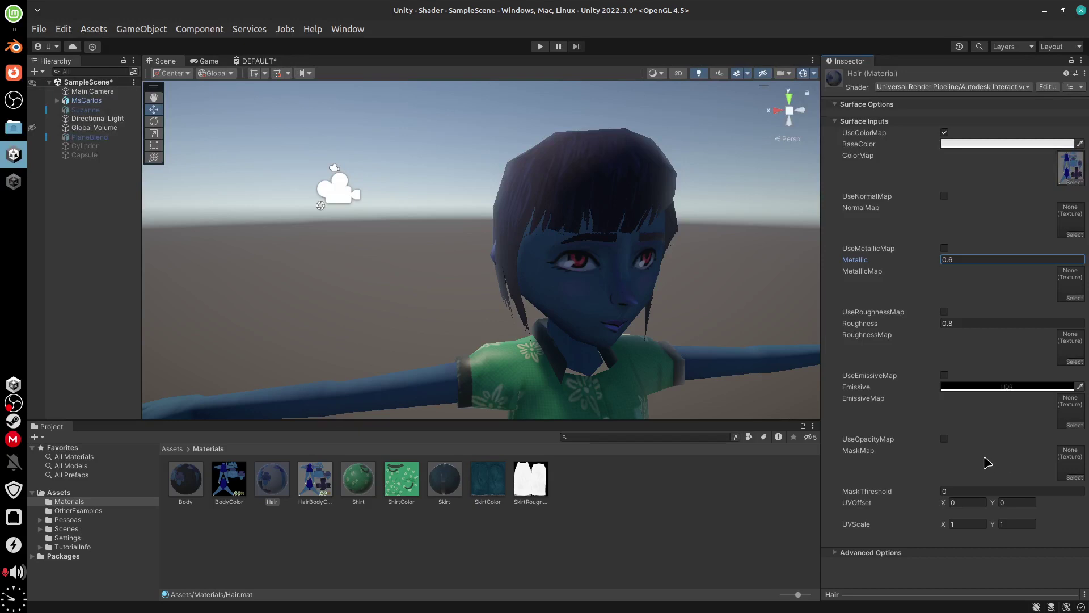
{"action": "left_click_drag", "start_coordinate": [752, 374], "coordinate": [597, 322], "text": "alt"}
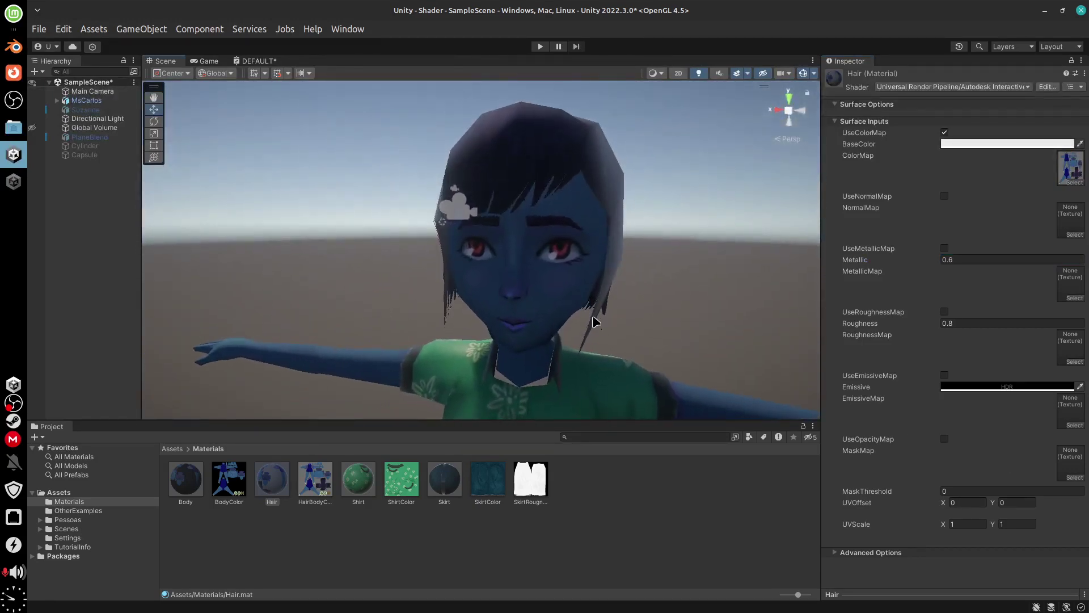
- Set the Hair material's MaskThreshold to 0.1 after trying 0.5 and 0, checking the hair edges from several angles
{"action": "left_click", "coordinate": [968, 491]}
{"action": "type", "text": "0.5"}
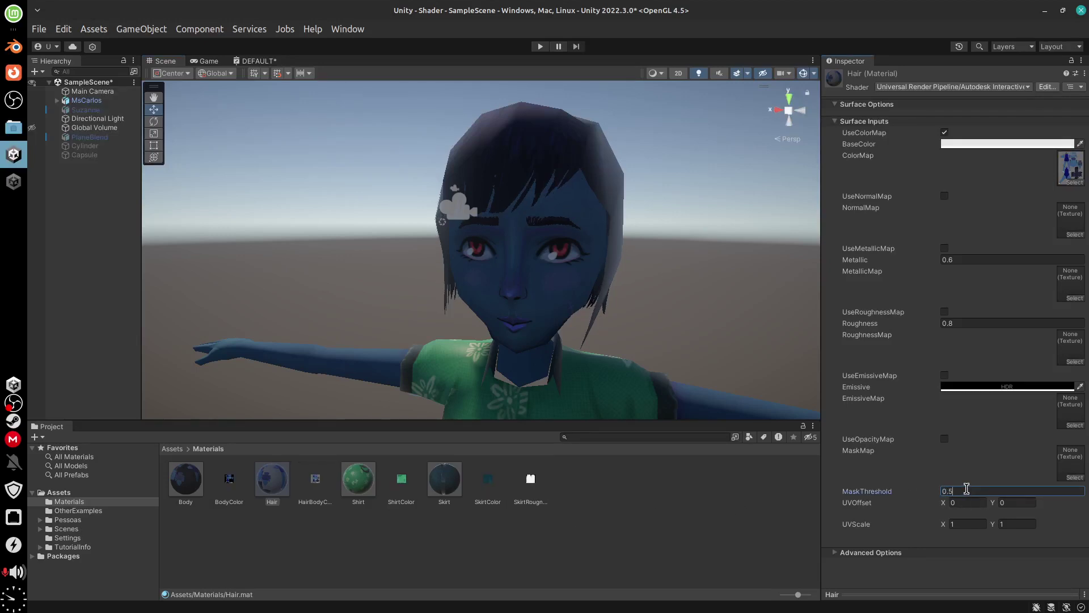
{"action": "left_click_drag", "start_coordinate": [669, 312], "coordinate": [637, 301], "text": "alt"}
{"action": "left_click", "coordinate": [968, 492]}
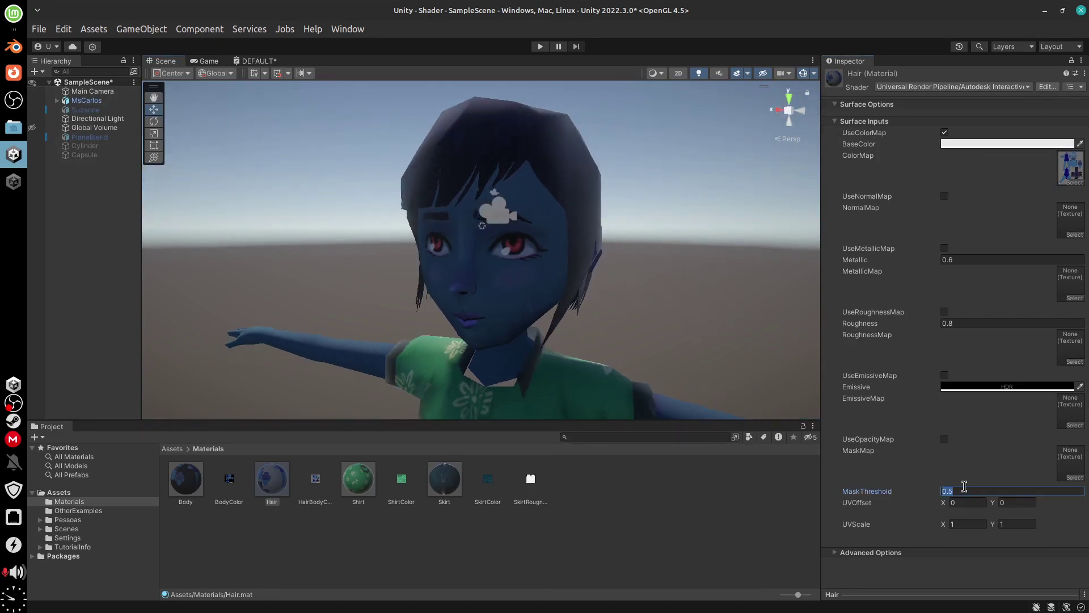
{"action": "type", "text": "0"}
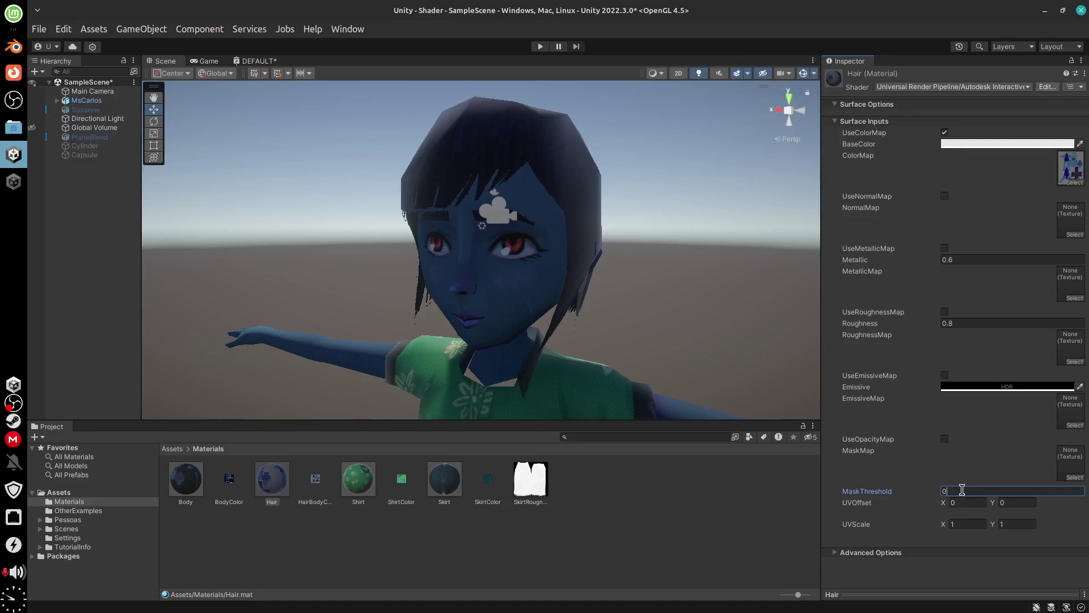
{"action": "key", "text": "Return"}
{"action": "type", "text": ".1"}
{"action": "left_click_drag", "start_coordinate": [668, 333], "coordinate": [781, 299], "text": "alt"}
{"action": "mouse_move", "coordinate": [688, 294]}
{"action": "left_mouse_down", "text": "alt"}
{"action": "mouse_move", "coordinate": [636, 296]}
{"action": "mouse_move", "coordinate": [670, 283]}
{"action": "left_mouse_up", "text": "alt"}
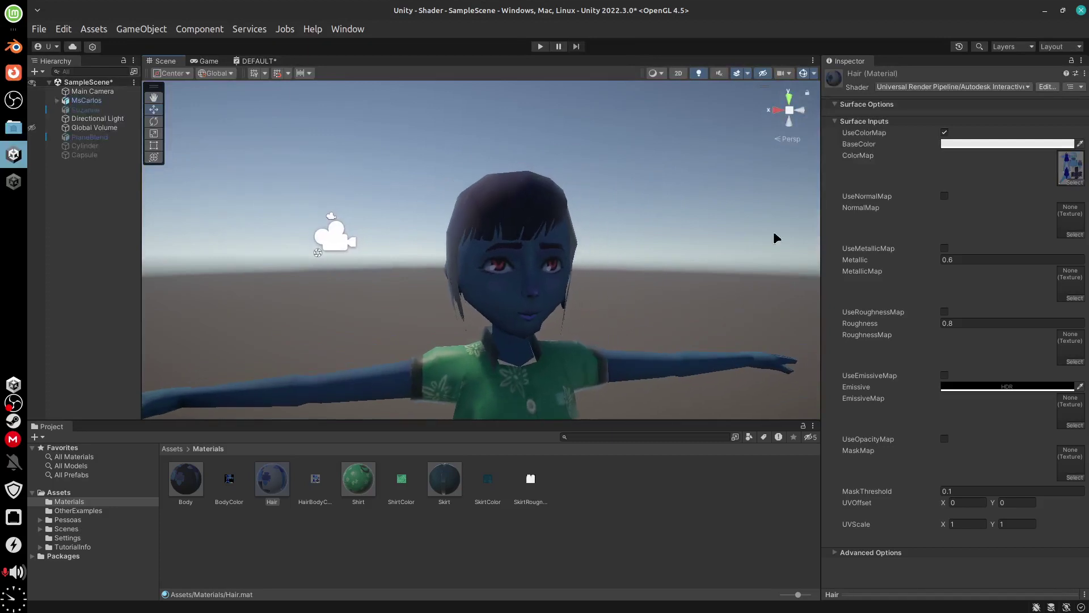
- Change the Hair material's shader to Universal Render Pipeline's Lit
{"action": "left_click", "coordinate": [968, 88]}
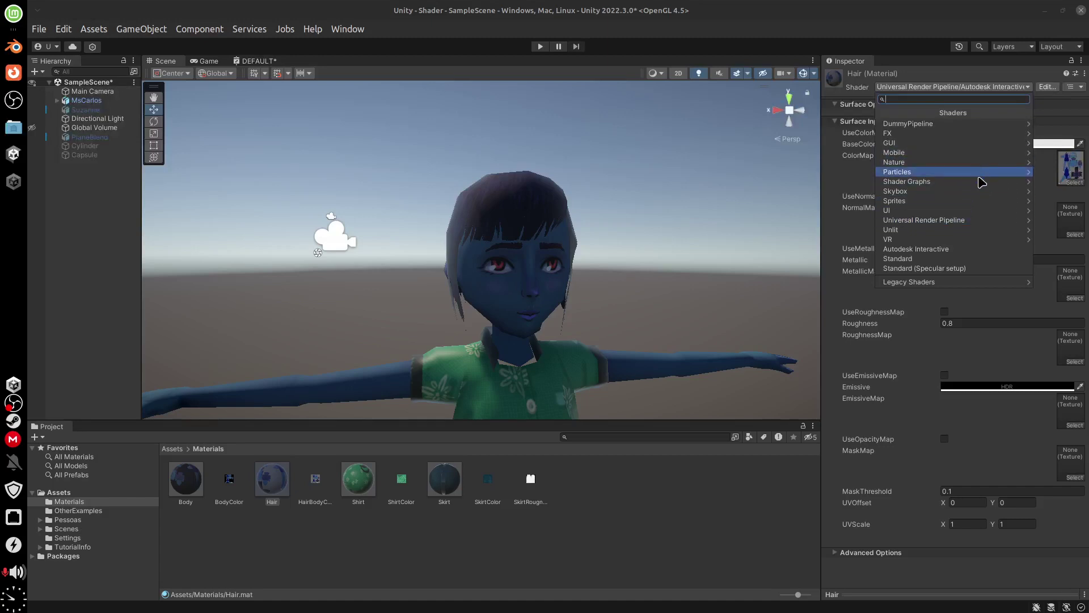
{"action": "left_click", "coordinate": [980, 226]}
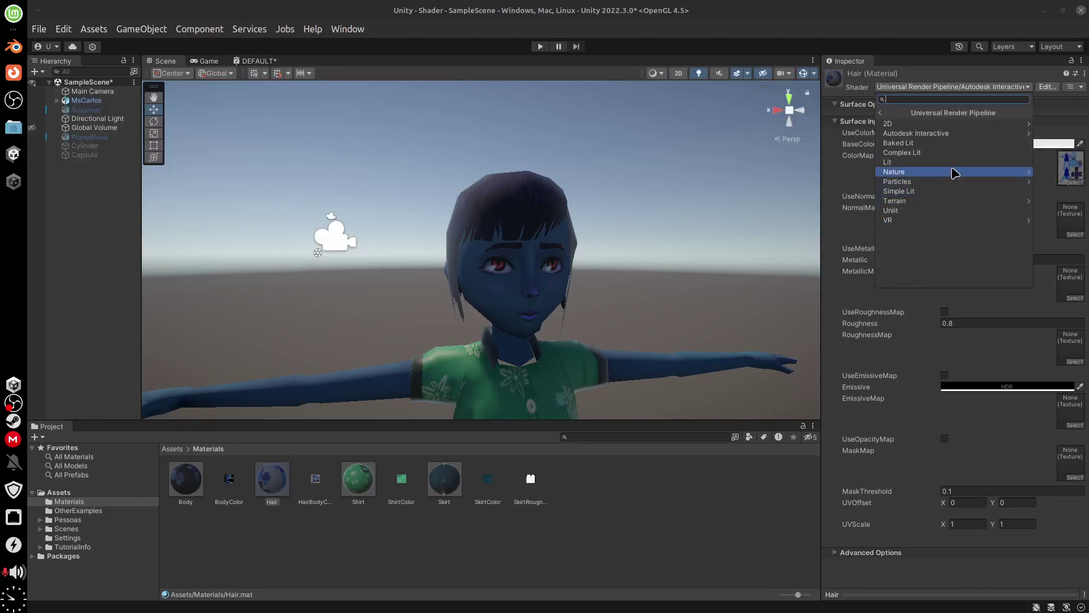
{"action": "left_click", "coordinate": [972, 166]}
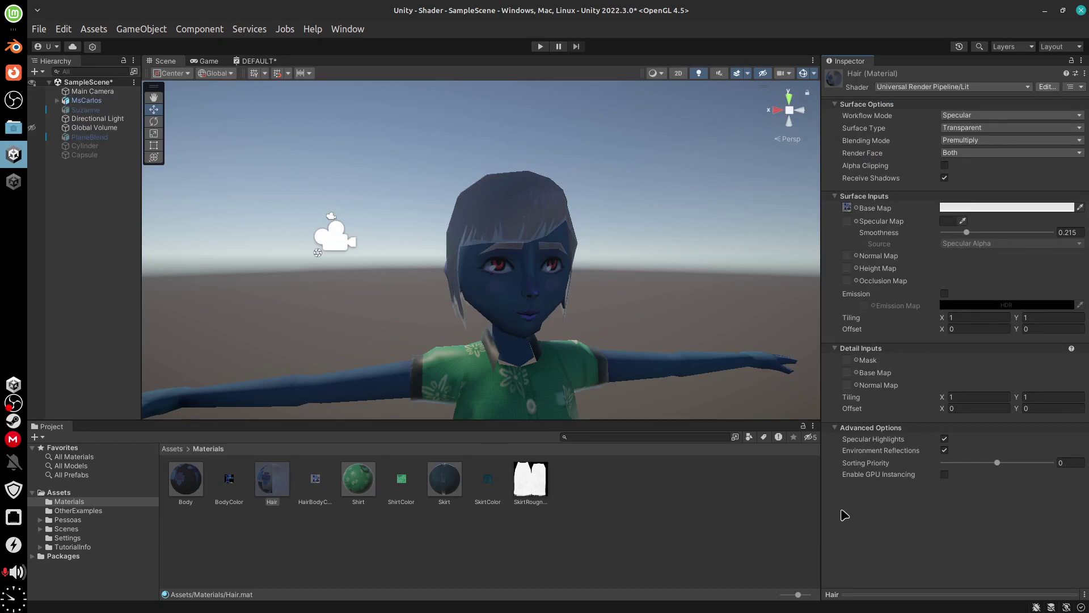
- Set the Hair material's Surface Type to Opaque, keep Render Face on Both, and enable Alpha Clipping
{"action": "left_click", "coordinate": [1000, 129]}
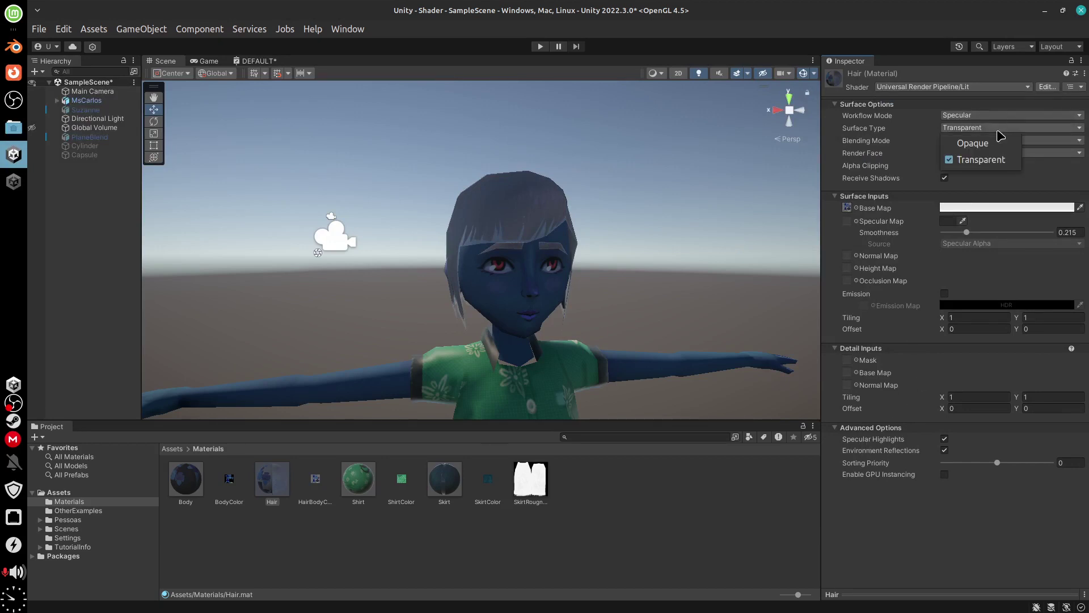
{"action": "left_click", "coordinate": [998, 142]}
{"action": "left_click", "coordinate": [1007, 141]}
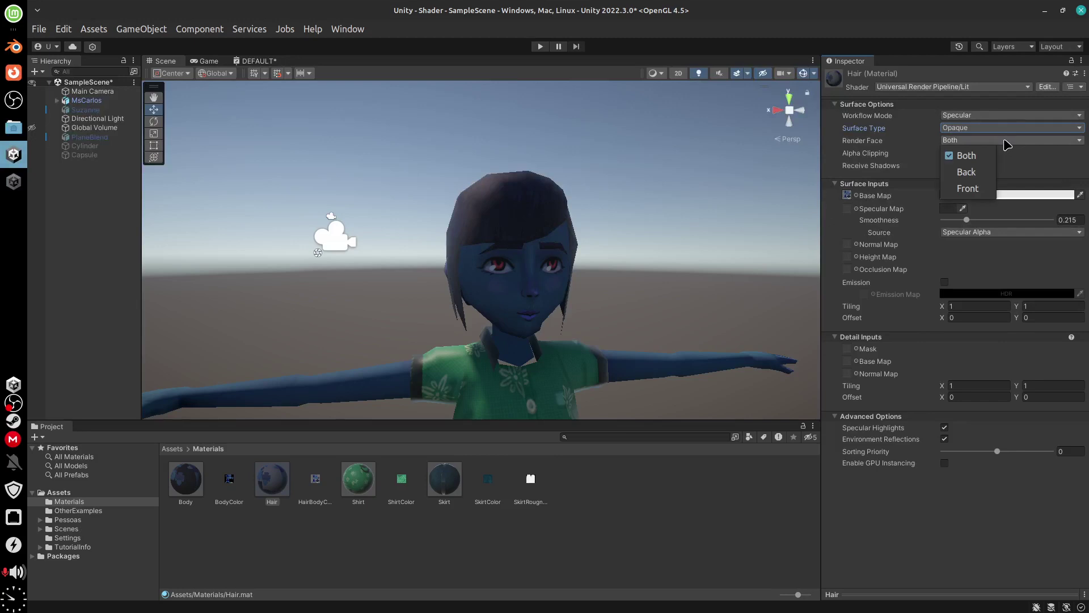
{"action": "left_click", "coordinate": [1005, 153]}
{"action": "left_click", "coordinate": [944, 153]}
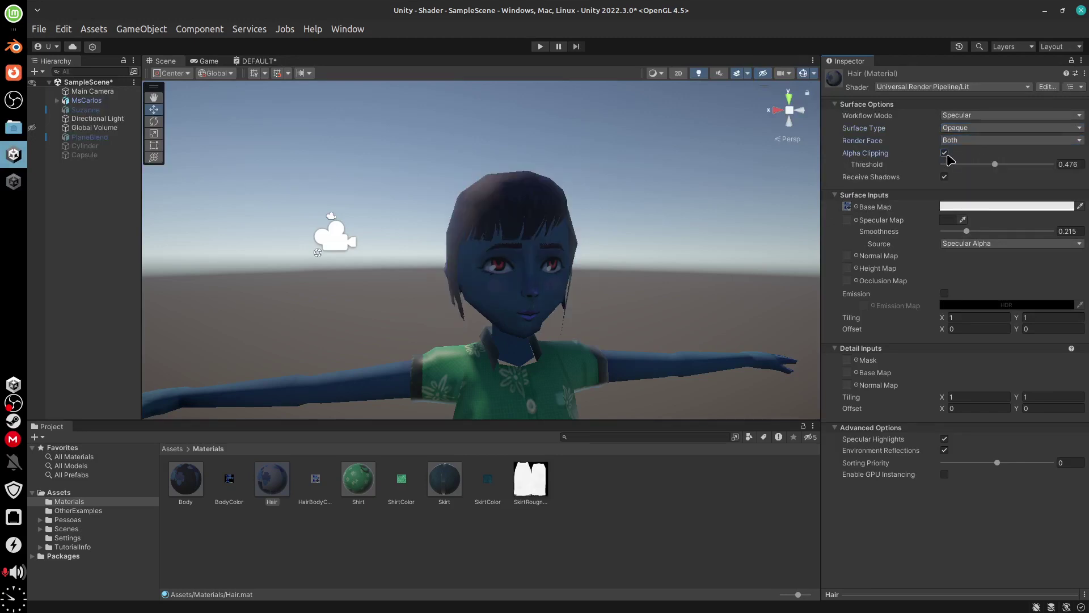
- Lower the Hair material's Alpha Clipping threshold to 0.053 and check the hair strands around the head
{"action": "left_click_drag", "start_coordinate": [657, 341], "coordinate": [698, 307], "text": "alt"}
{"action": "scroll", "coordinate": [695, 302], "scroll_direction": "up", "scroll_amount": 6}
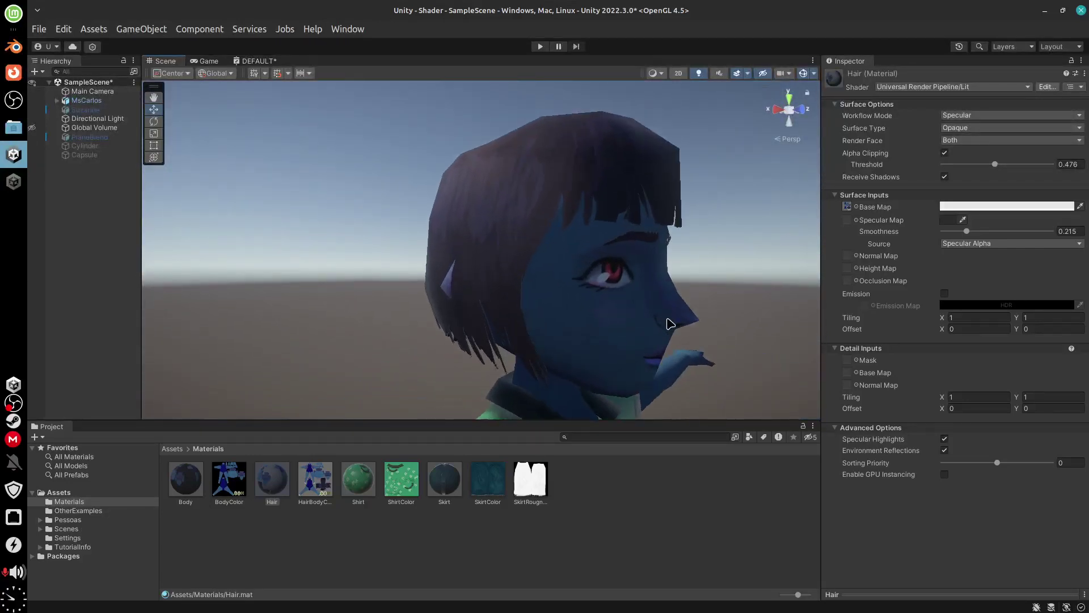
{"action": "left_click_drag", "start_coordinate": [669, 323], "coordinate": [612, 306], "text": "alt"}
{"action": "left_click_drag", "start_coordinate": [996, 165], "coordinate": [956, 180]}
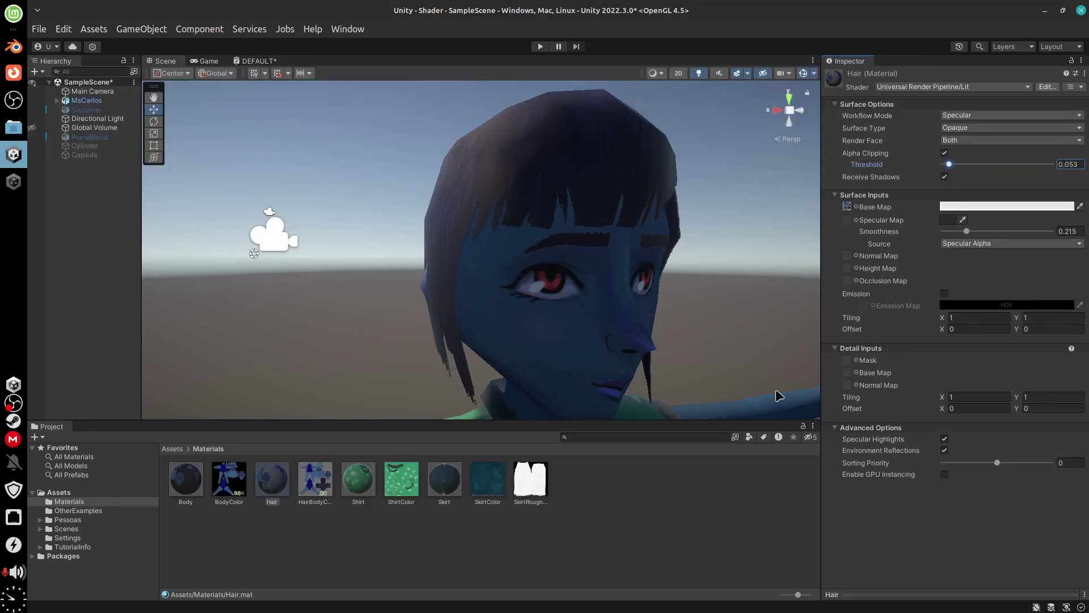
{"action": "left_click_drag", "start_coordinate": [806, 317], "coordinate": [620, 281], "text": "alt"}
{"action": "mouse_move", "coordinate": [654, 346]}
{"action": "left_mouse_down", "text": "alt"}
{"action": "mouse_move", "coordinate": [668, 336]}
{"action": "mouse_move", "coordinate": [658, 327]}
{"action": "mouse_move", "coordinate": [680, 334]}
{"action": "mouse_move", "coordinate": [636, 342]}
{"action": "left_mouse_up", "text": "alt"}
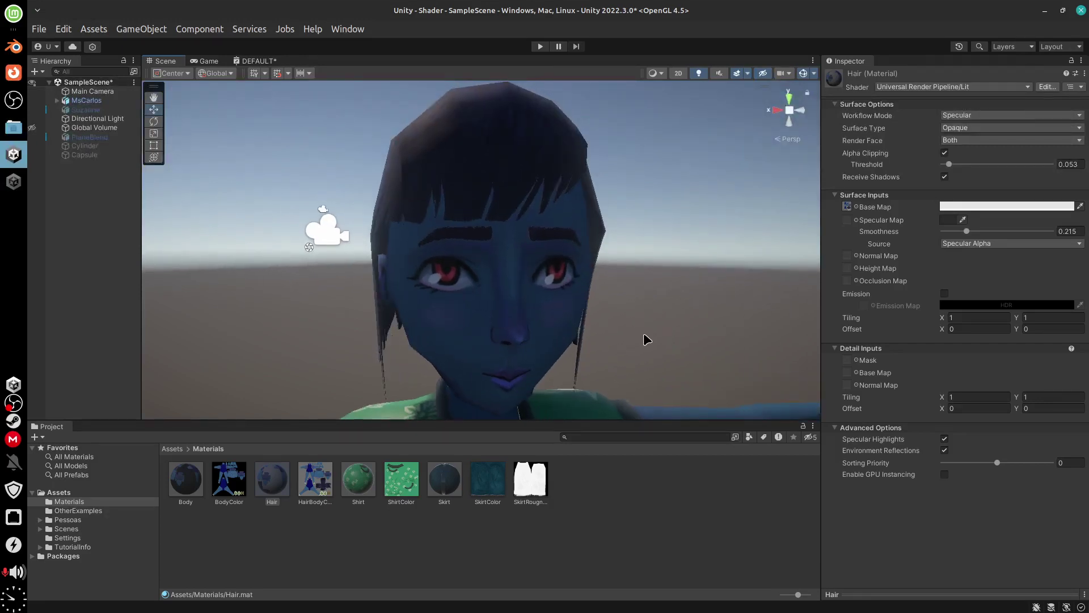
{"action": "scroll", "coordinate": [608, 271], "scroll_direction": "down", "scroll_amount": 5}
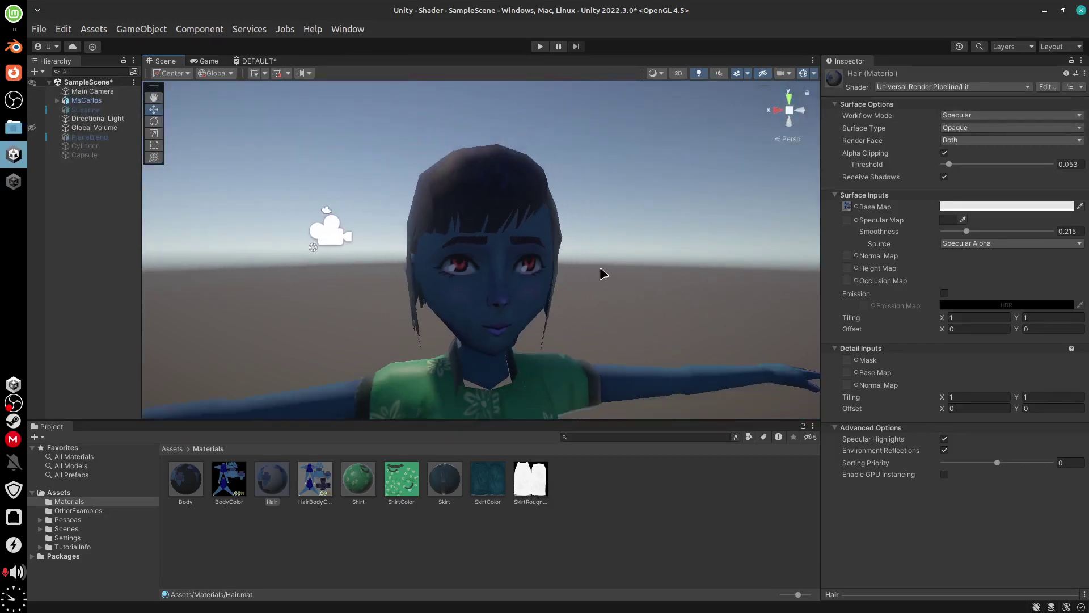
{"action": "scroll", "coordinate": [601, 274], "scroll_direction": "down", "scroll_amount": 2}
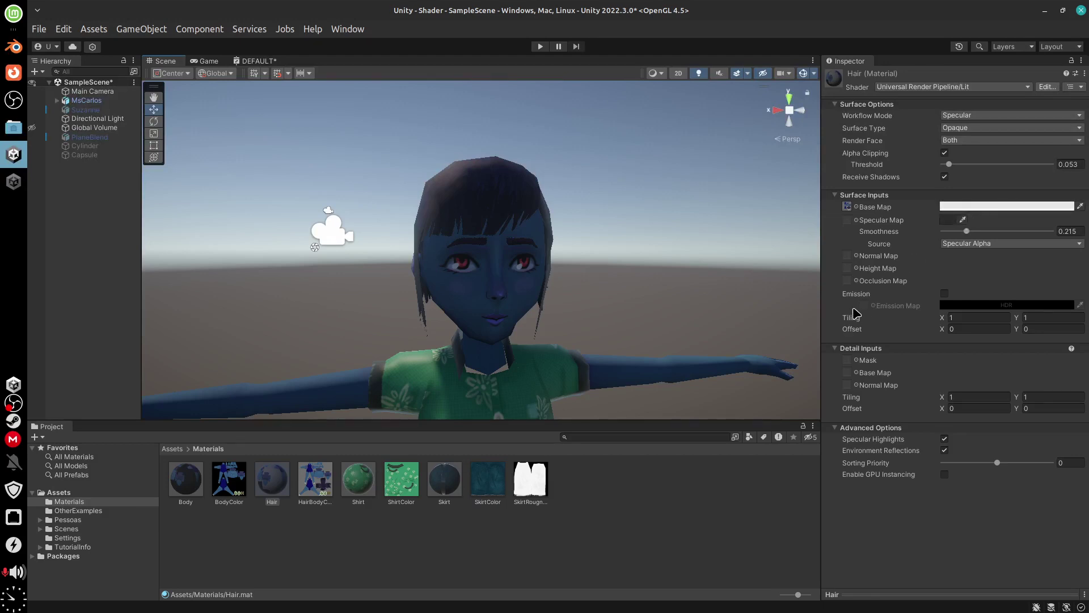
- Switch to Blender and move the Hair material's UV Map and BodyColor nodes away from the Principled BSDF to make room
{"action": "left_click", "coordinate": [13, 47]}
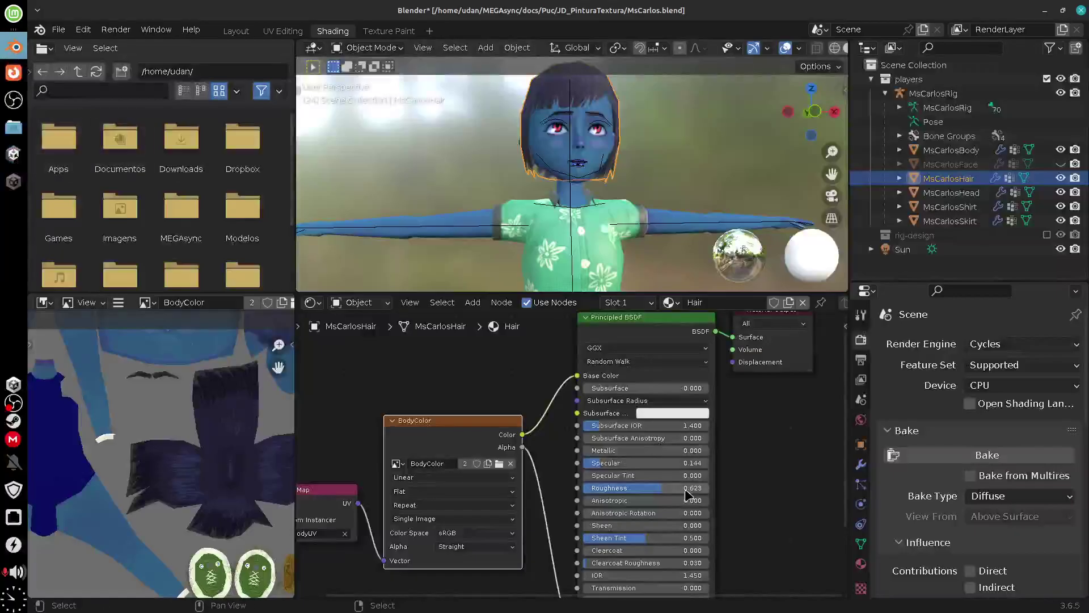
{"action": "middle_click_drag", "start_coordinate": [743, 459], "coordinate": [846, 400]}
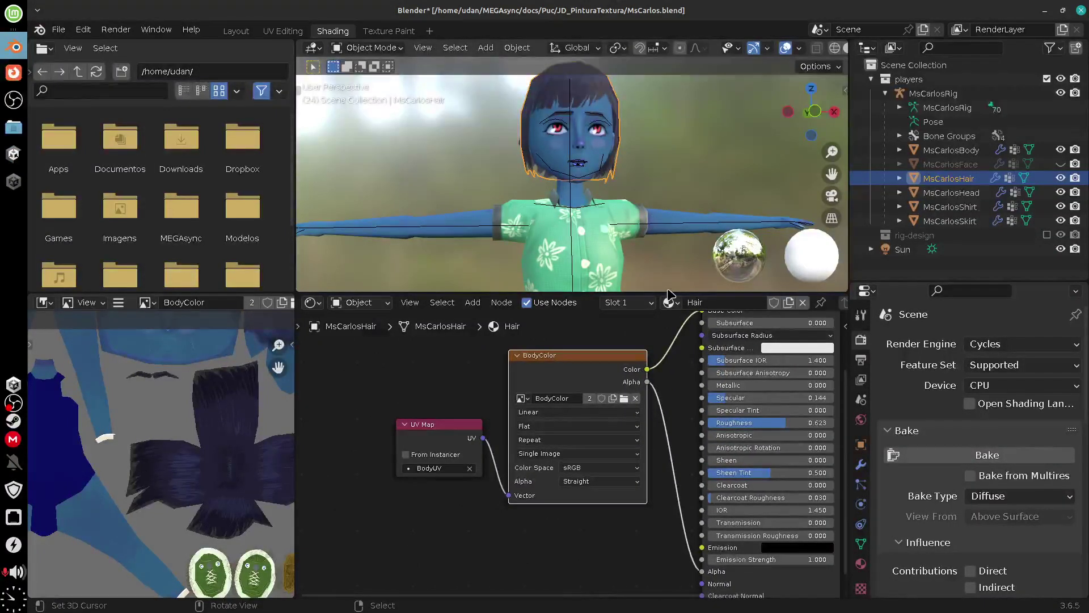
{"action": "middle_click_drag", "start_coordinate": [567, 414], "coordinate": [617, 425]}
{"action": "left_click_drag", "start_coordinate": [493, 445], "coordinate": [382, 450]}
{"action": "left_click_drag", "start_coordinate": [658, 380], "coordinate": [590, 381]}
{"action": "middle_click_drag", "start_coordinate": [706, 521], "coordinate": [681, 490]}
{"action": "scroll", "coordinate": [668, 557], "scroll_direction": "left", "scroll_amount": 2, "text": "ctrl"}
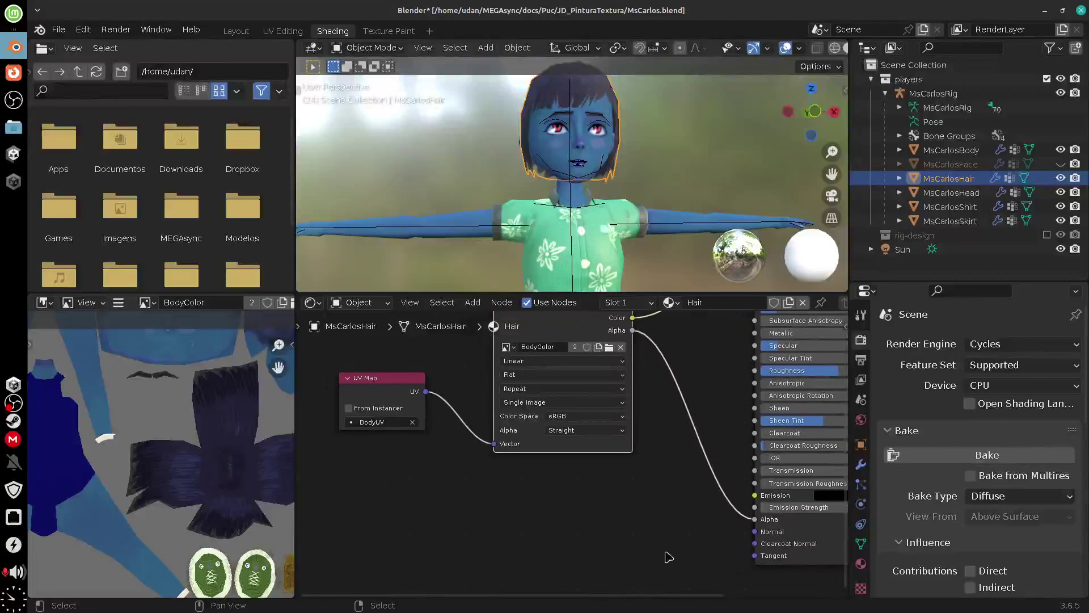
{"action": "middle_click_drag", "start_coordinate": [605, 539], "coordinate": [636, 565]}
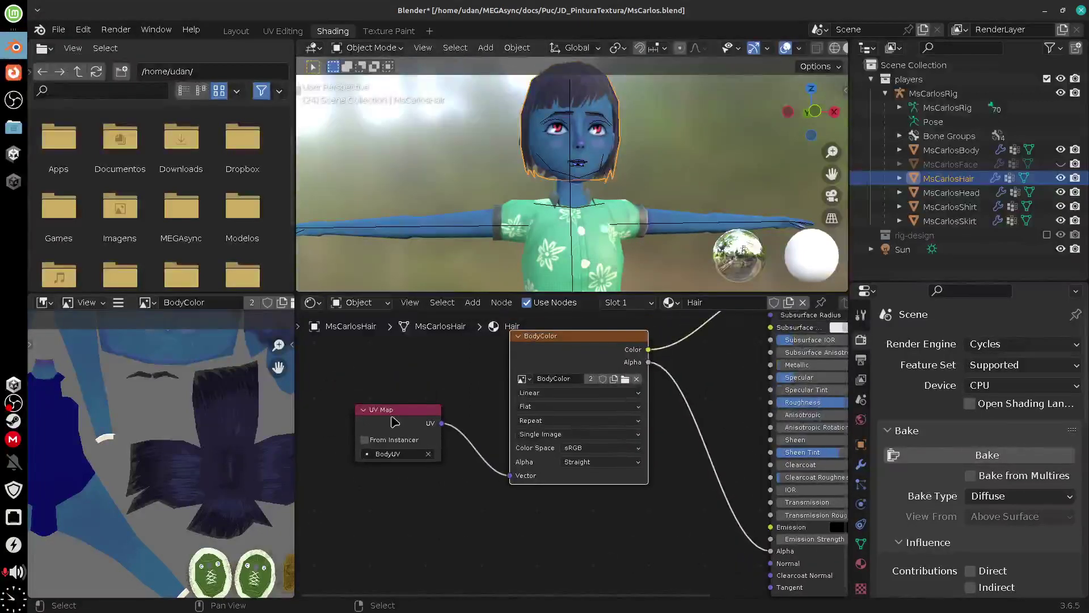
{"action": "left_click_drag", "start_coordinate": [394, 422], "coordinate": [368, 415]}
{"action": "left_click_drag", "start_coordinate": [602, 350], "coordinate": [536, 353]}
{"action": "middle_click_drag", "start_coordinate": [749, 528], "coordinate": [747, 469]}
- Add a Bump node that feeds the Principled BSDF's Normal input in the Hair material
{"action": "left_click_drag", "start_coordinate": [773, 507], "coordinate": [675, 503]}
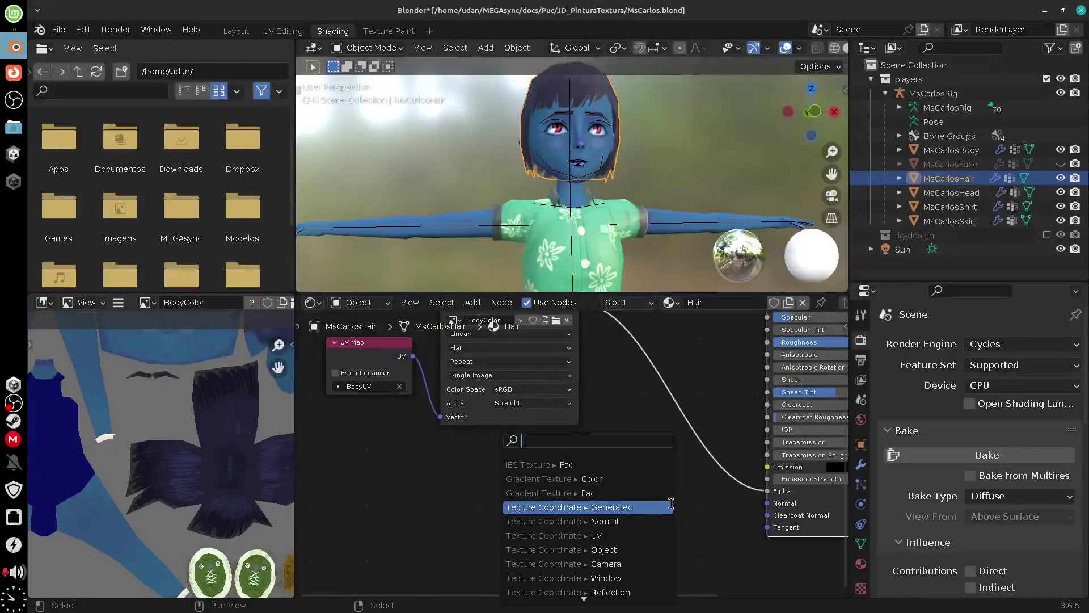
{"action": "type", "text": "bump"}
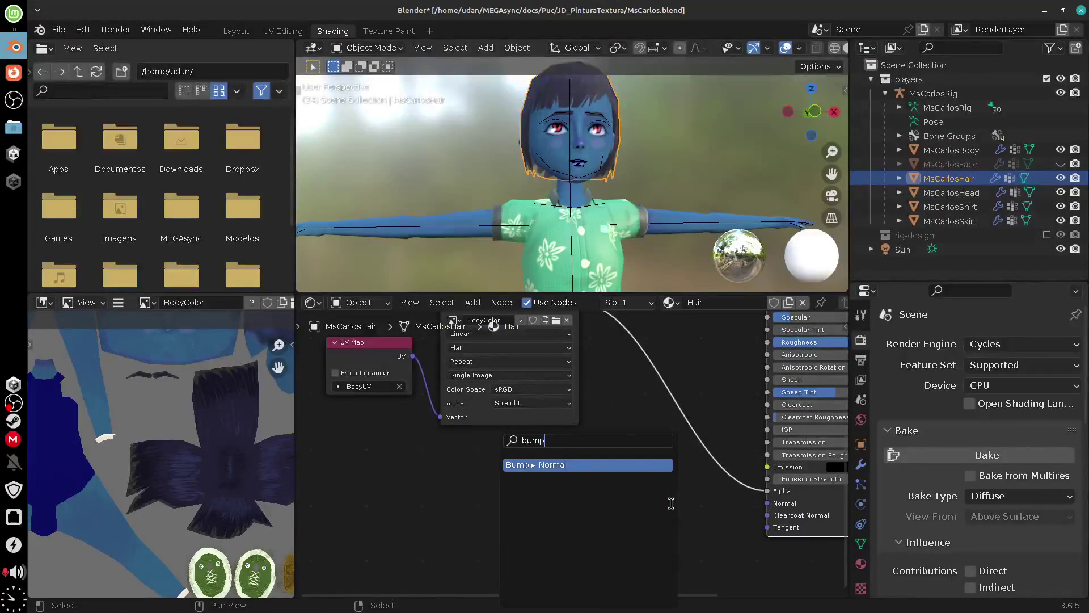
{"action": "left_click", "coordinate": [590, 464]}
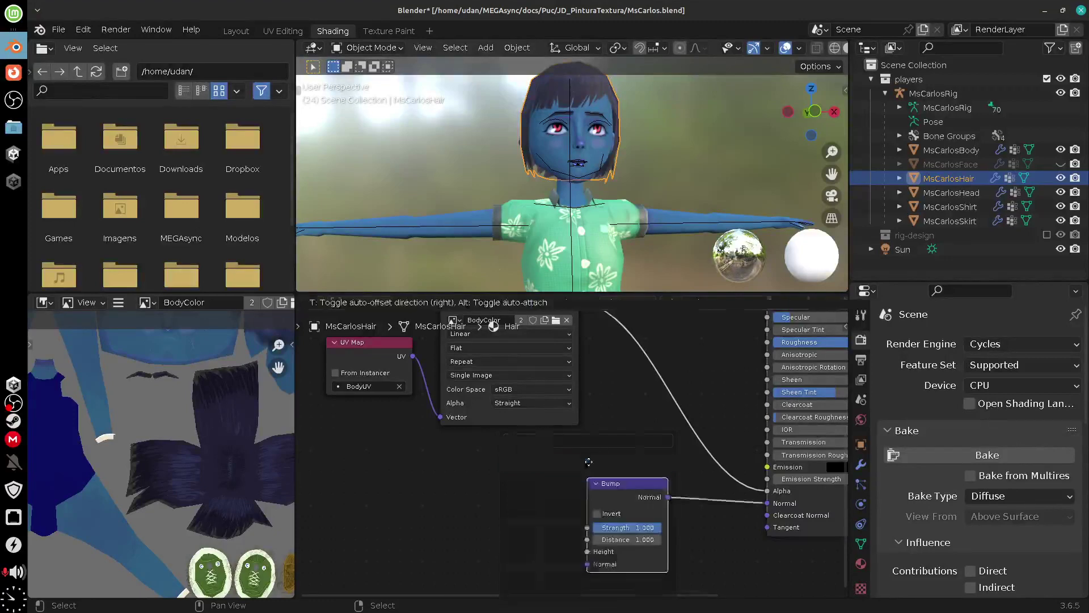
{"action": "left_click", "coordinate": [663, 485]}
- Shift the UV Map and BodyColor nodes farther from the Bump node and add a Color Ramp in the gap
{"action": "middle_click_drag", "start_coordinate": [608, 444], "coordinate": [618, 498]}
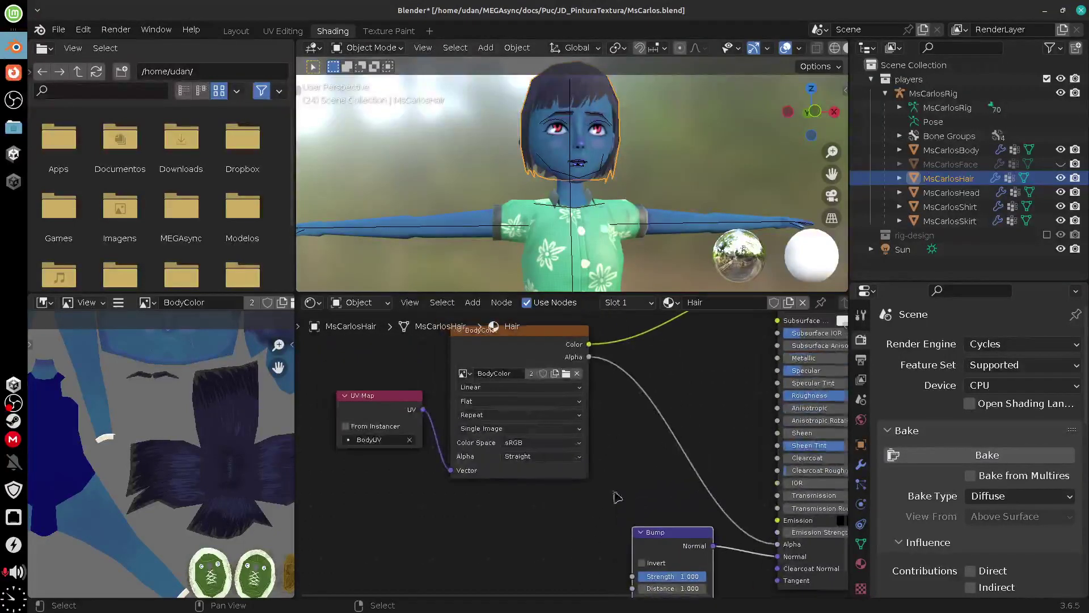
{"action": "middle_click_drag", "start_coordinate": [589, 347], "coordinate": [737, 343]}
{"action": "left_click_drag", "start_coordinate": [511, 354], "coordinate": [374, 414]}
{"action": "left_click", "coordinate": [636, 350]}
{"action": "left_click_drag", "start_coordinate": [636, 350], "coordinate": [479, 379]}
{"action": "middle_click_drag", "start_coordinate": [626, 475], "coordinate": [630, 460]}
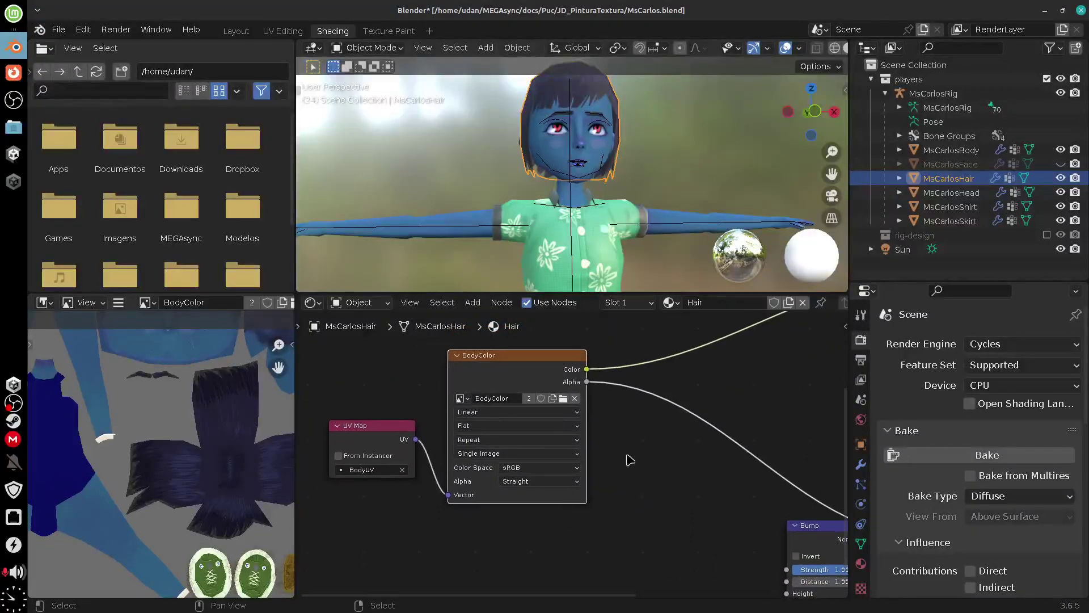
{"action": "key", "text": "shift+a"}
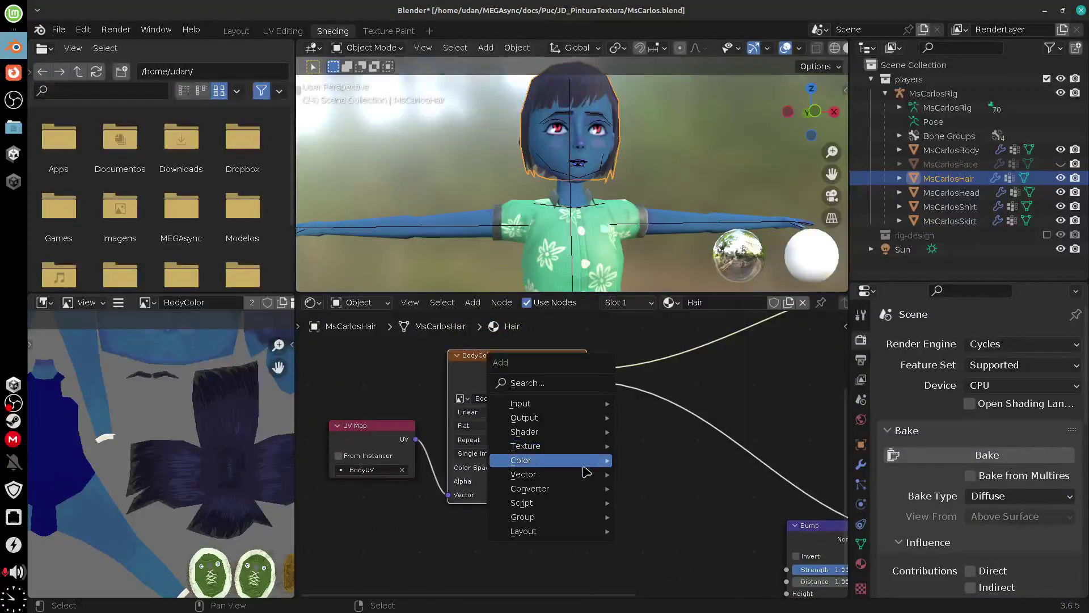
{"action": "mouse_move", "coordinate": [583, 491]}
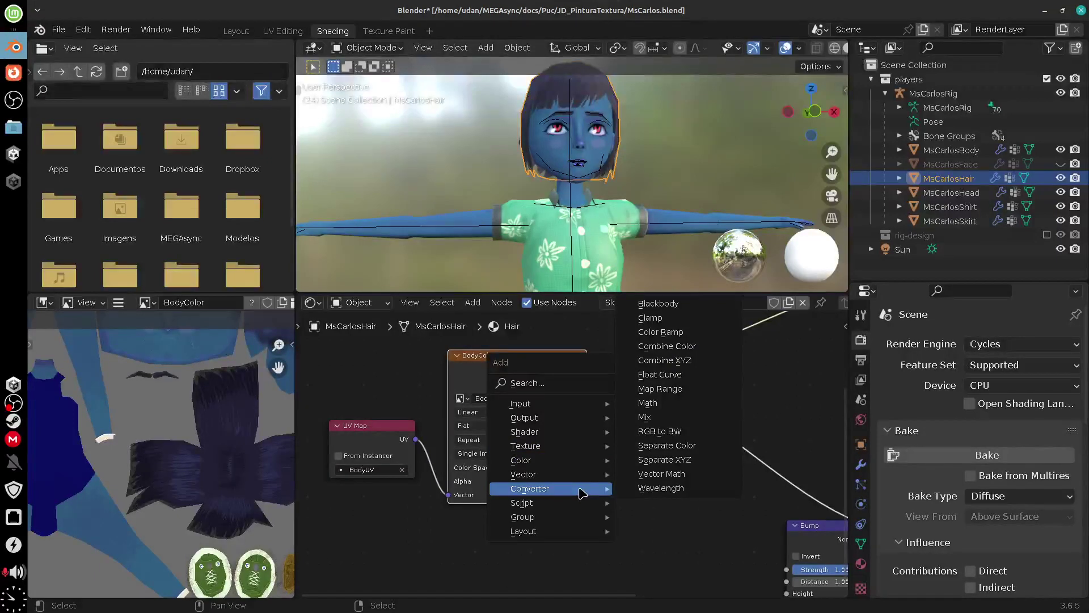
{"action": "left_click", "coordinate": [661, 332]}
{"action": "left_click", "coordinate": [626, 489]}
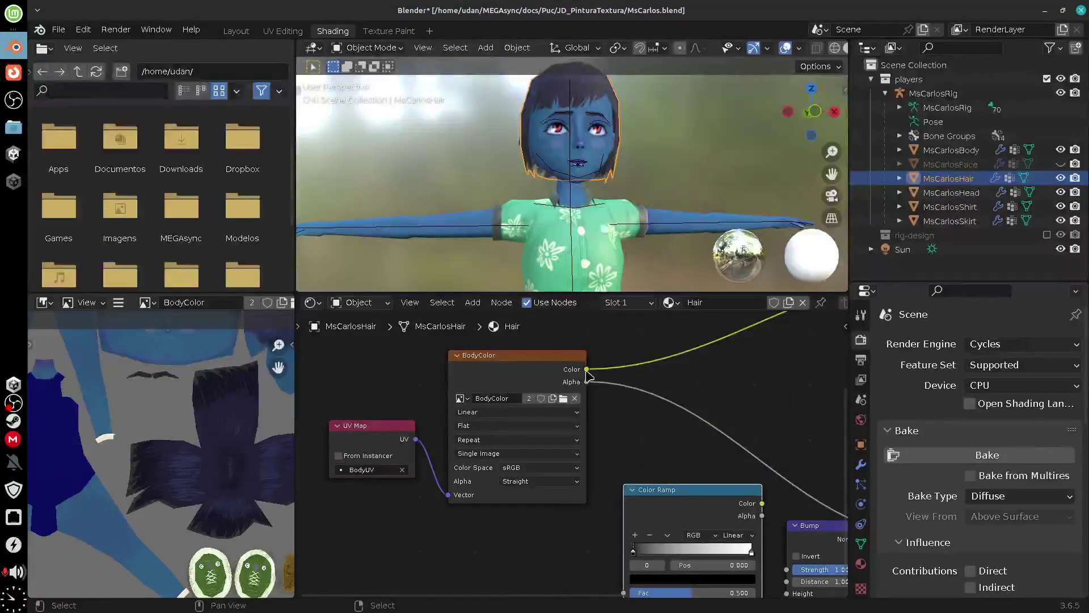
- Connect BodyColor's Color output to the Color Ramp's Fac, and the ramp's Color output to the Bump node's Height
{"action": "left_click_drag", "start_coordinate": [588, 370], "coordinate": [627, 485]}
{"action": "middle_click_drag", "start_coordinate": [721, 388], "coordinate": [655, 448]}
{"action": "left_click_drag", "start_coordinate": [656, 448], "coordinate": [720, 544]}
{"action": "middle_click_drag", "start_coordinate": [760, 571], "coordinate": [709, 551]}
- Reposition the Bump node beside the Color Ramp in the maximized node editor, restore the layout, and inspect the hair's relief up close
{"action": "key", "text": "ctrl+space"}
{"action": "scroll", "coordinate": [712, 544], "scroll_direction": "up", "scroll_amount": 2}
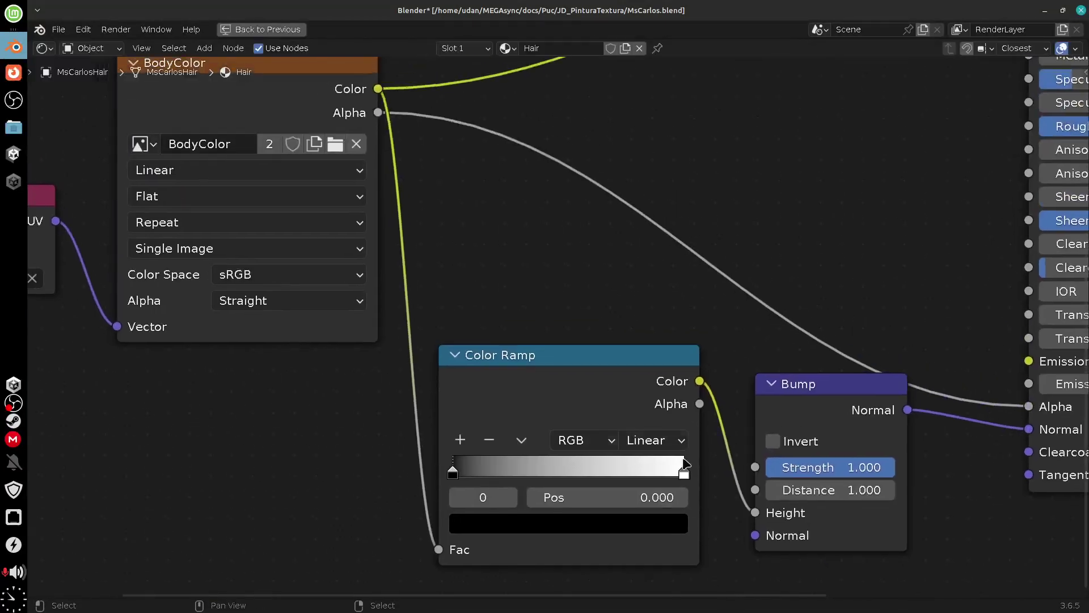
{"action": "left_click_drag", "start_coordinate": [861, 408], "coordinate": [856, 421]}
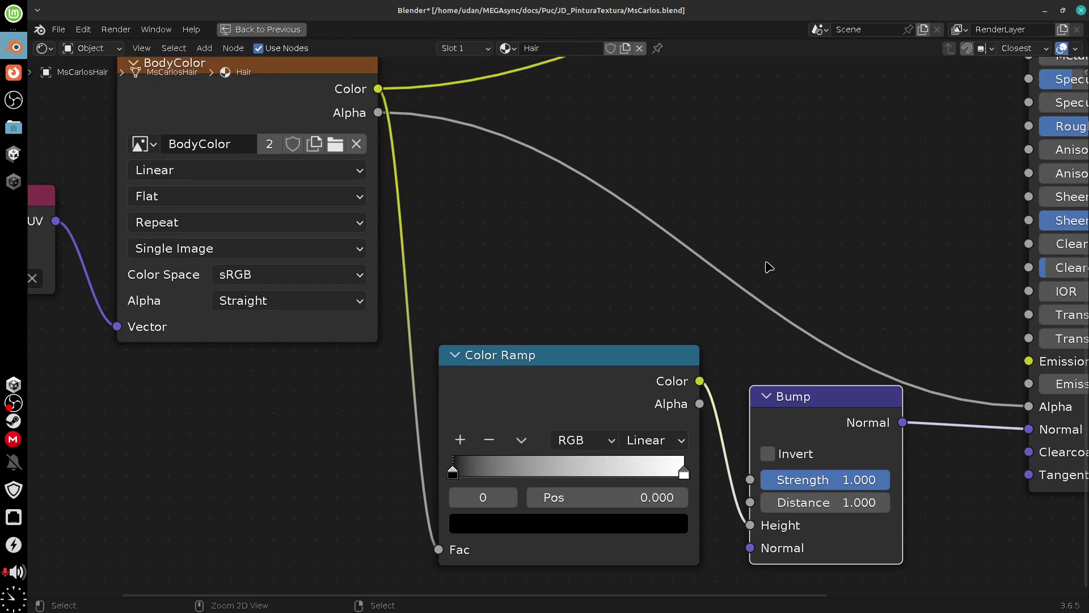
{"action": "key", "text": "ctrl+space"}
{"action": "mouse_move", "coordinate": [721, 255]}
{"action": "middle_mouse_down"}
{"action": "mouse_move", "coordinate": [732, 245]}
{"action": "mouse_move", "coordinate": [660, 201]}
{"action": "middle_mouse_up"}
{"action": "scroll", "coordinate": [661, 184], "scroll_direction": "up", "scroll_amount": 4}
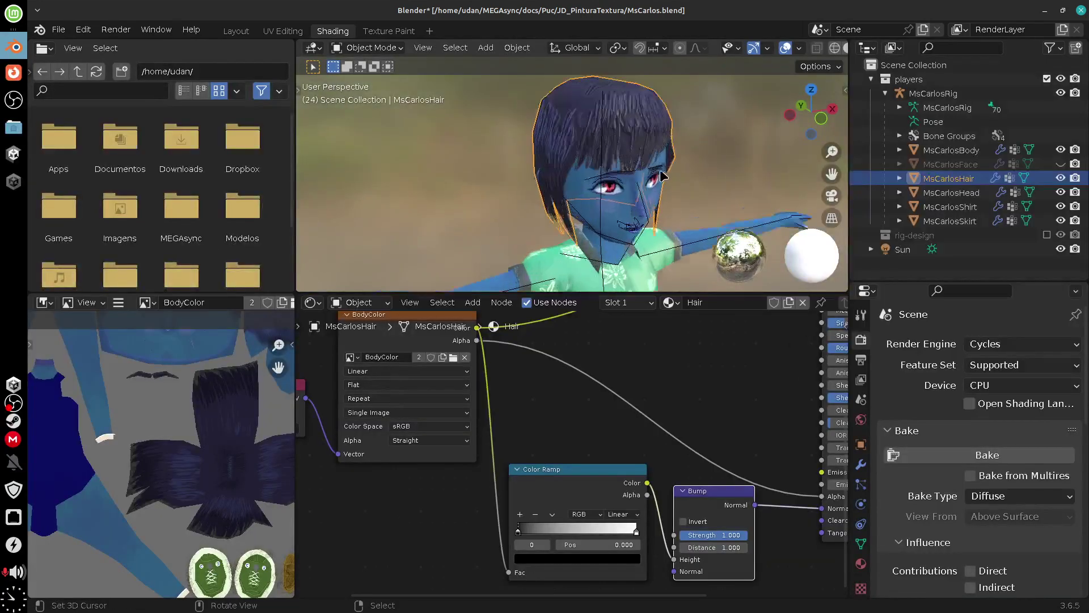
- Set the Bump strength to 0.594, the Color Ramp's black stop to 0.021, and its white stop to about the middle
{"action": "middle_click_drag", "start_coordinate": [680, 146], "coordinate": [685, 178]}
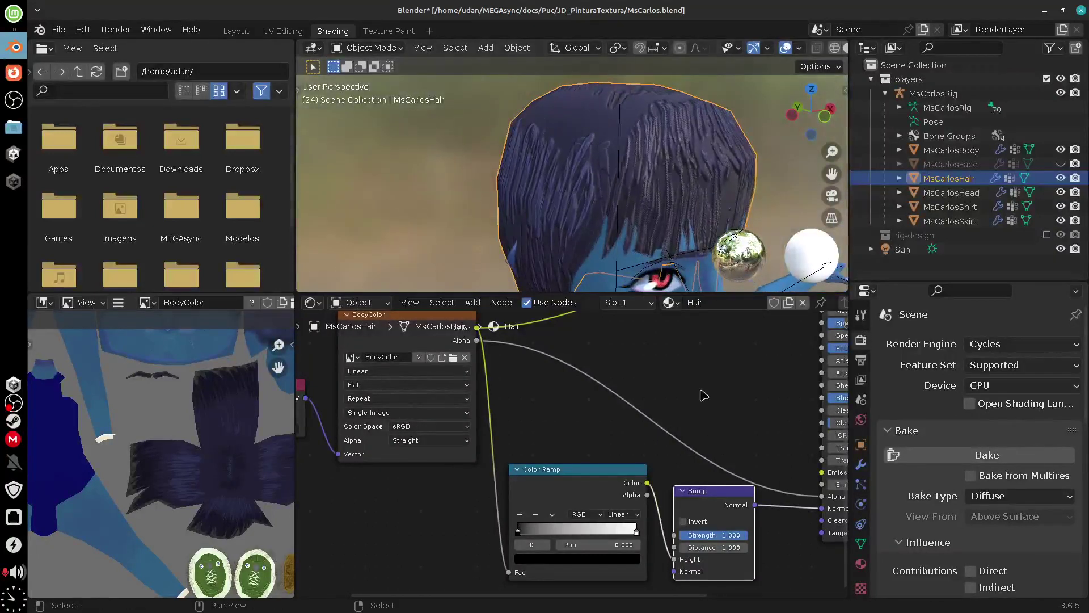
{"action": "left_click_drag", "start_coordinate": [748, 539], "coordinate": [710, 543]}
{"action": "left_click_drag", "start_coordinate": [541, 535], "coordinate": [519, 536]}
{"action": "left_click_drag", "start_coordinate": [636, 532], "coordinate": [525, 531]}
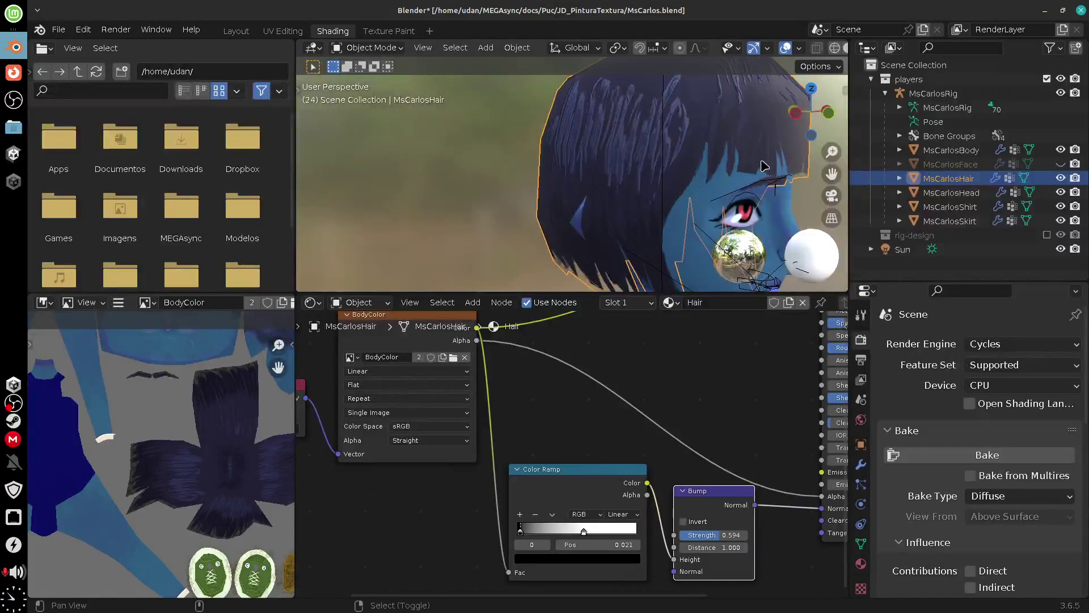
- Tune the hair relief by setting the Color Ramp's black stop to 0.007 and its white stop to 0.979
{"action": "middle_click_drag", "start_coordinate": [692, 205], "coordinate": [697, 229]}
{"action": "scroll", "coordinate": [698, 230], "scroll_direction": "up", "scroll_amount": 3}
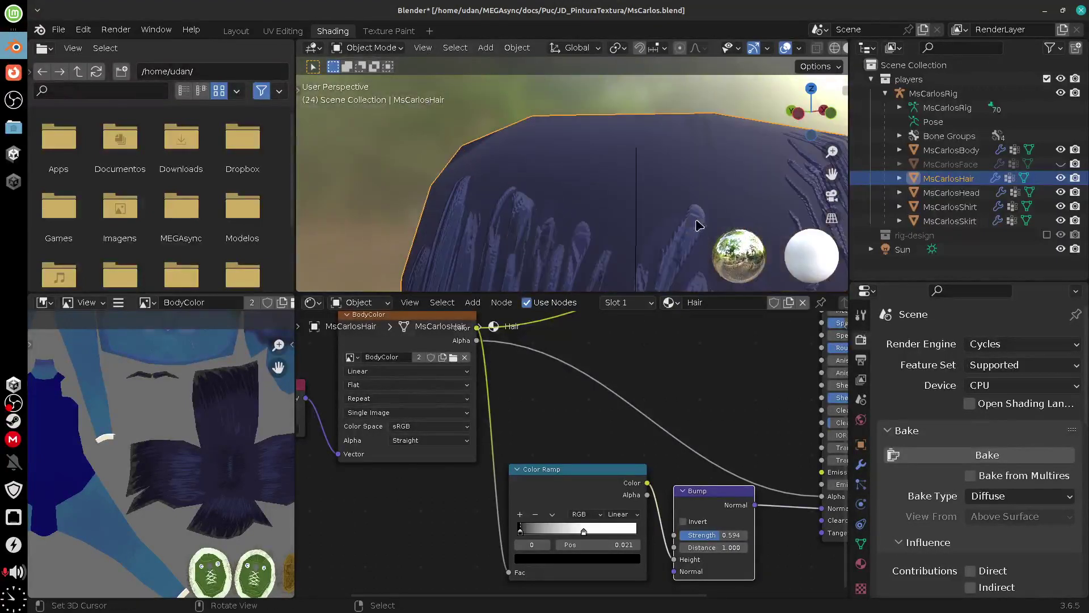
{"action": "scroll", "coordinate": [701, 221], "scroll_direction": "up", "scroll_amount": 4}
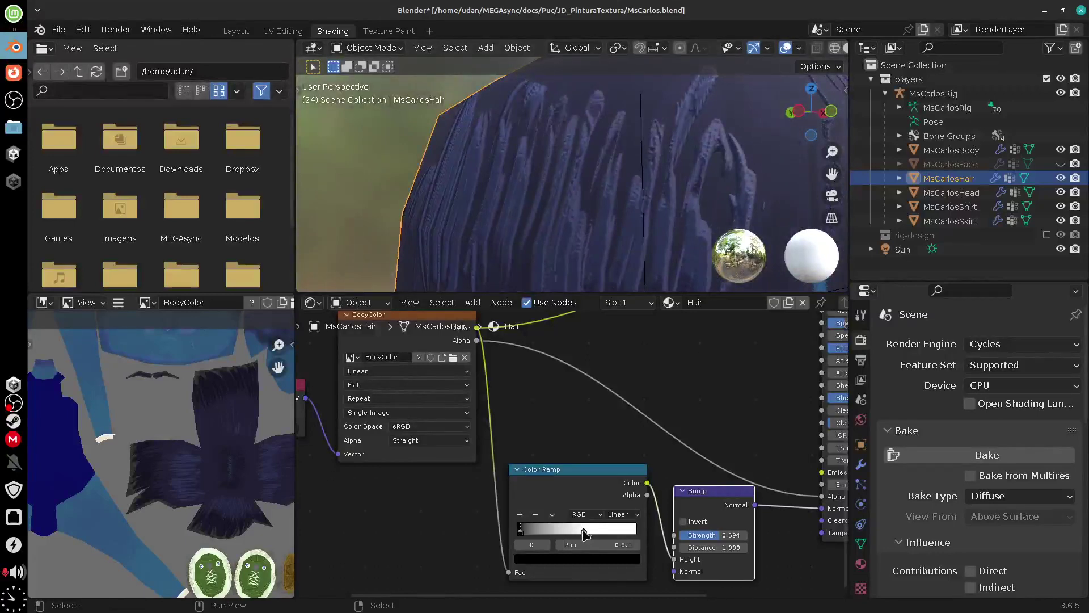
{"action": "mouse_move", "coordinate": [584, 530]}
{"action": "left_mouse_down"}
{"action": "mouse_move", "coordinate": [658, 530]}
{"action": "mouse_move", "coordinate": [573, 530]}
{"action": "mouse_move", "coordinate": [598, 530]}
{"action": "left_mouse_up"}
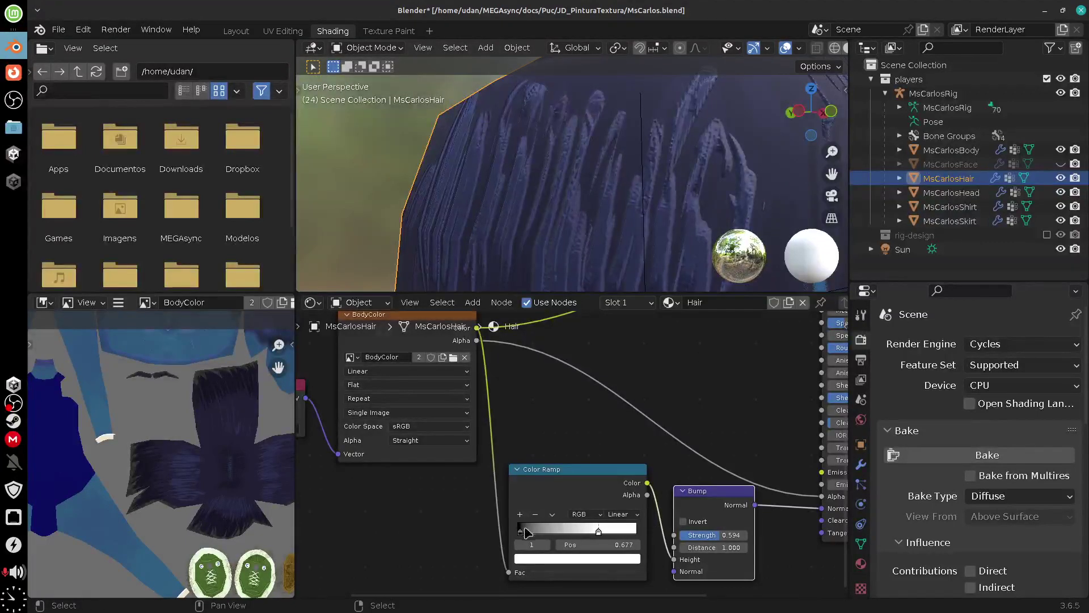
{"action": "mouse_move", "coordinate": [521, 531]}
{"action": "left_mouse_down"}
{"action": "mouse_move", "coordinate": [533, 531]}
{"action": "mouse_move", "coordinate": [525, 534]}
{"action": "left_mouse_up"}
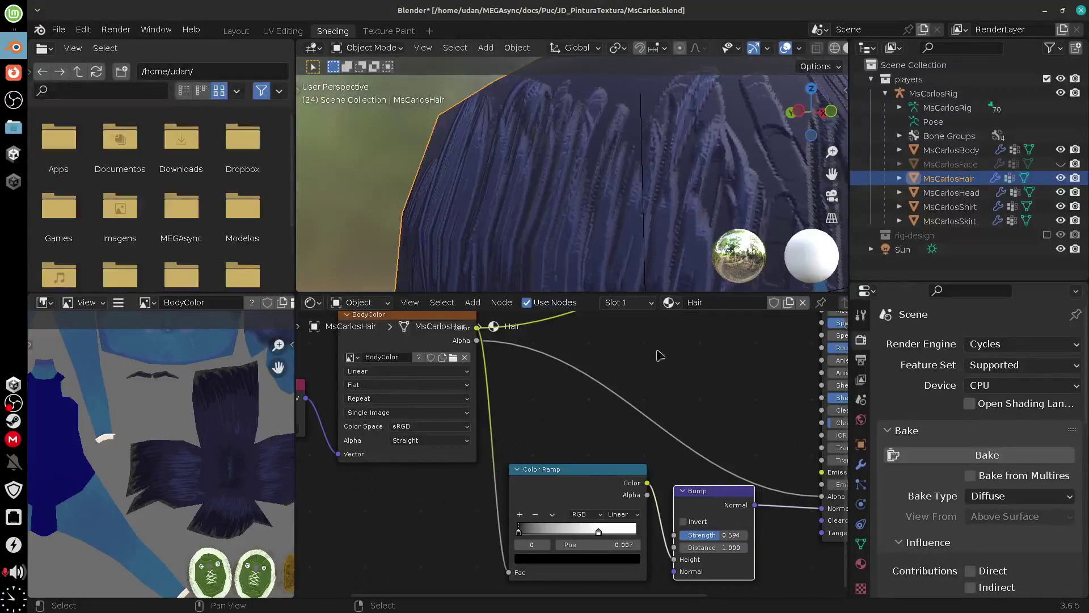
{"action": "left_click_drag", "start_coordinate": [601, 531], "coordinate": [634, 533]}
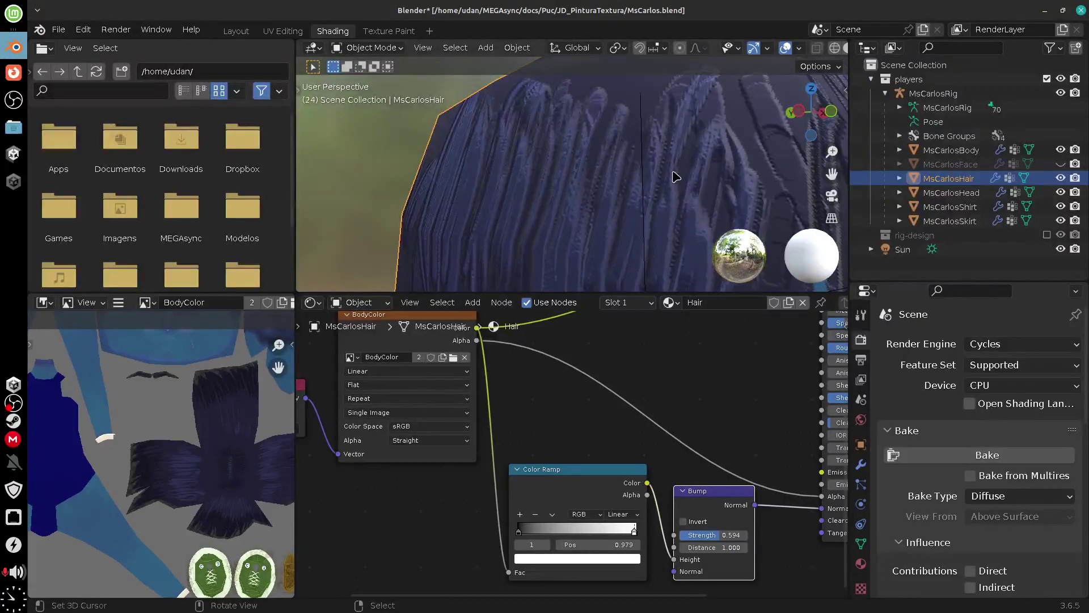
{"action": "scroll", "coordinate": [678, 179], "scroll_direction": "down", "scroll_amount": 5}
{"action": "middle_click_drag", "start_coordinate": [708, 225], "coordinate": [667, 193]}
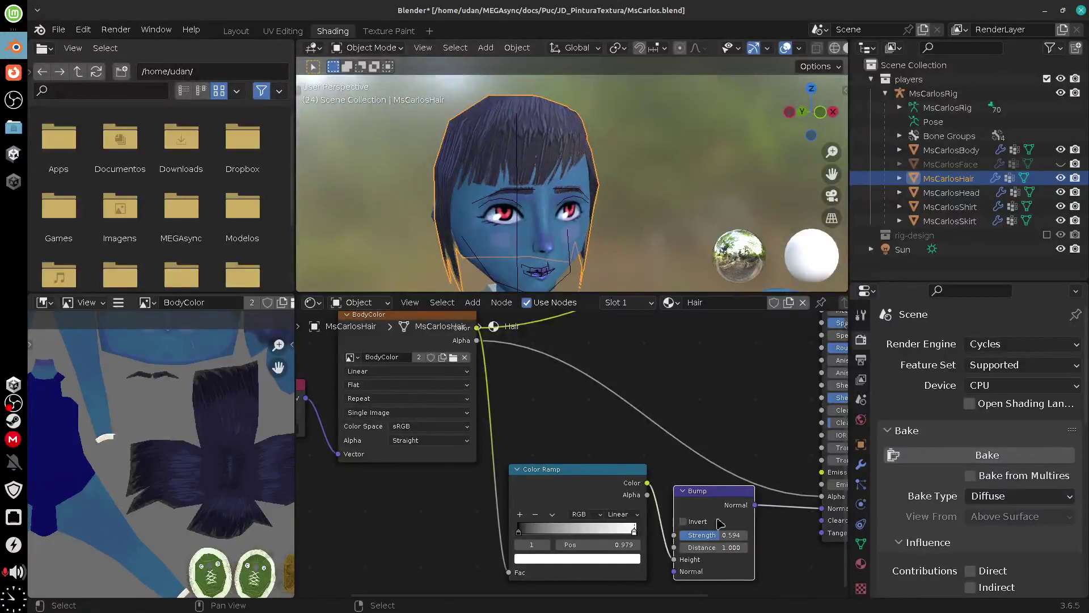
- Circle the Principled BSDF's Normal input with an annotation and maximize the node editor around it
{"action": "left_click_drag", "start_coordinate": [714, 500], "coordinate": [714, 508]}
{"action": "left_click_drag", "start_coordinate": [585, 478], "coordinate": [590, 479]}
{"action": "middle_click_drag", "start_coordinate": [521, 459], "coordinate": [530, 543]}
{"action": "middle_click_drag", "start_coordinate": [624, 182], "coordinate": [701, 177]}
{"action": "middle_click_drag", "start_coordinate": [709, 536], "coordinate": [459, 393]}
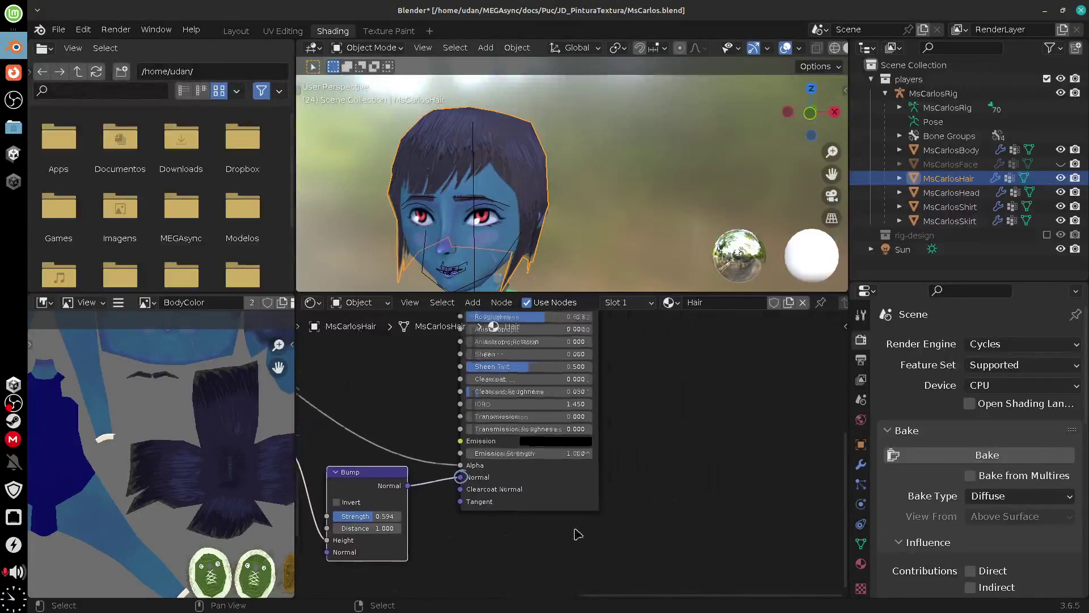
{"action": "key", "text": "ctrl+space"}
{"action": "middle_click_drag", "start_coordinate": [568, 459], "coordinate": [528, 531]}
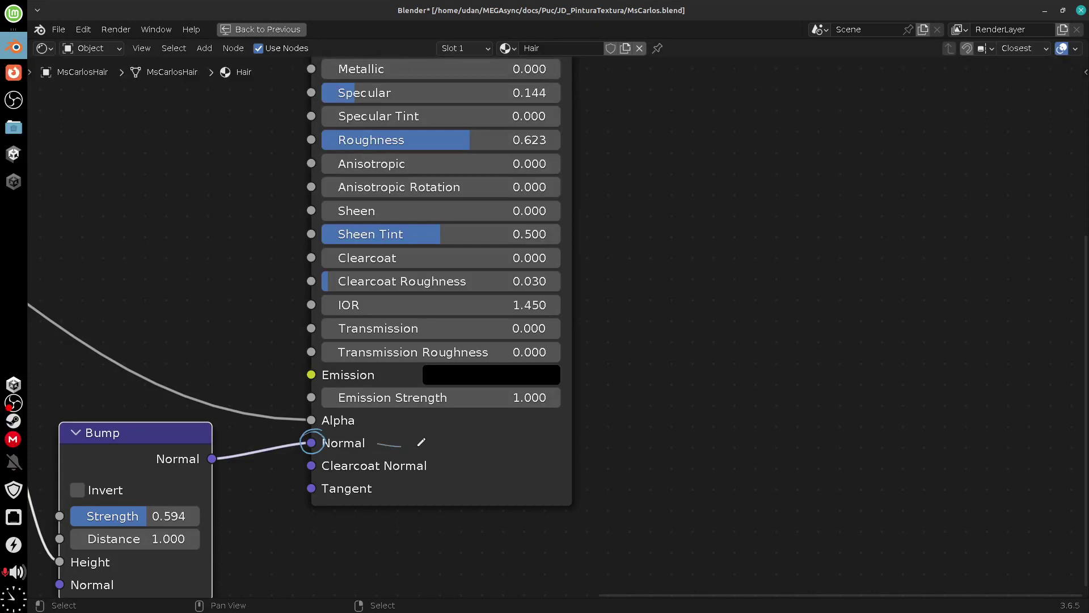
- Draw an annotation arrow from the Normal input into the empty space beside the Principled BSDF, erasing the excess strokes
{"action": "mouse_move", "coordinate": [421, 442]}
{"action": "right_mouse_down", "text": "ctrl"}
{"action": "mouse_move", "coordinate": [639, 420]}
{"action": "mouse_move", "coordinate": [674, 274]}
{"action": "mouse_move", "coordinate": [735, 251]}
{"action": "right_mouse_up", "text": "ctrl"}
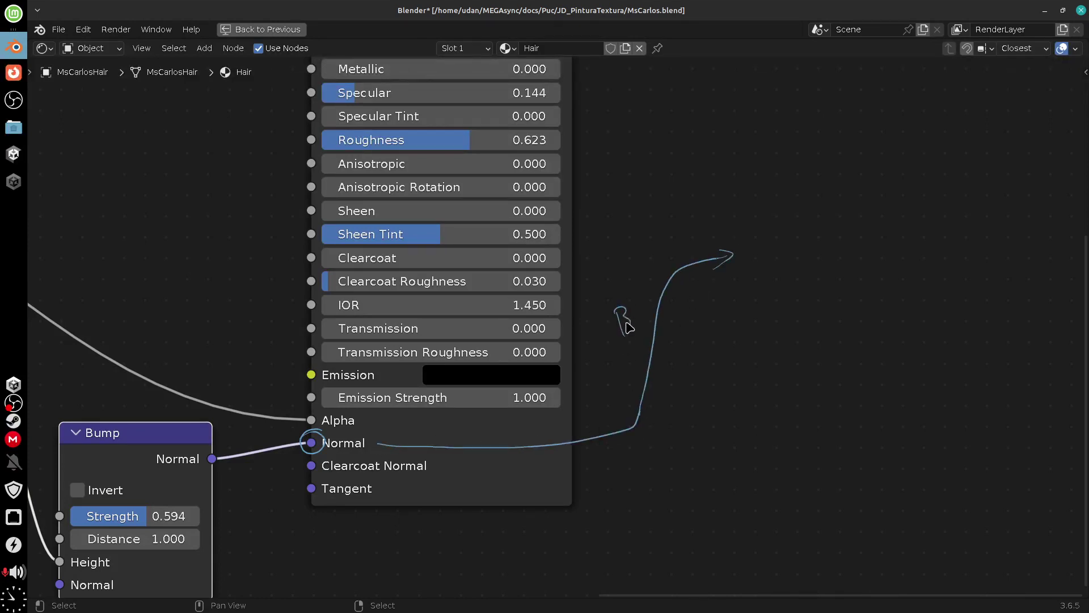
{"action": "left_click_drag", "start_coordinate": [661, 282], "coordinate": [671, 289]}
{"action": "mouse_move", "coordinate": [730, 254]}
{"action": "right_mouse_down"}
{"action": "mouse_move", "coordinate": [688, 263]}
{"action": "mouse_move", "coordinate": [609, 440]}
{"action": "right_mouse_up"}
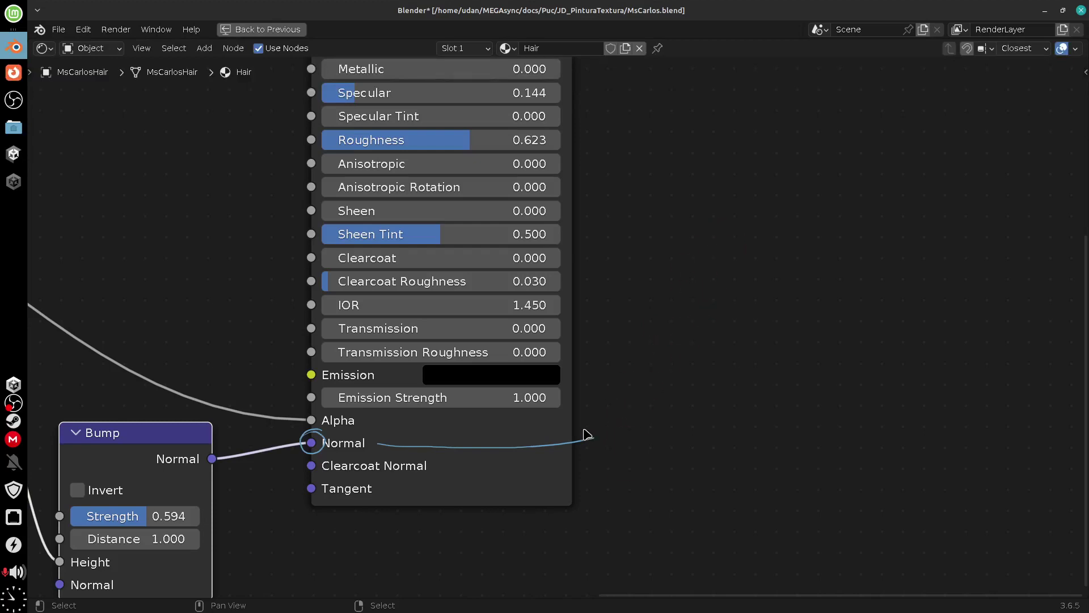
- Add a UV Map node set to BodyUV in the empty space beside the Principled BSDF
{"action": "key", "text": "shift+a"}
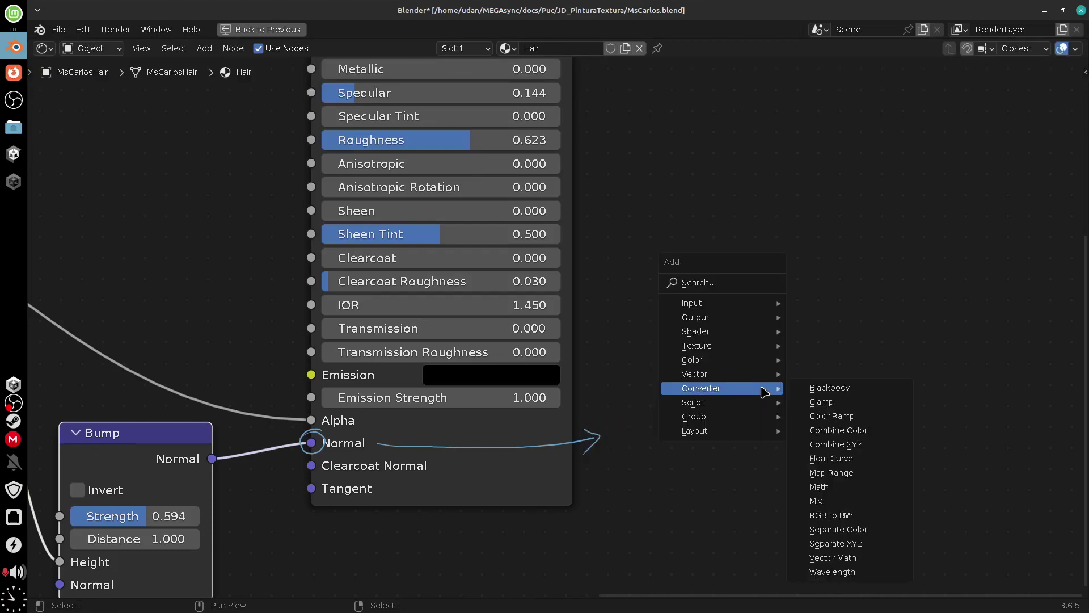
{"action": "mouse_move", "coordinate": [745, 306]}
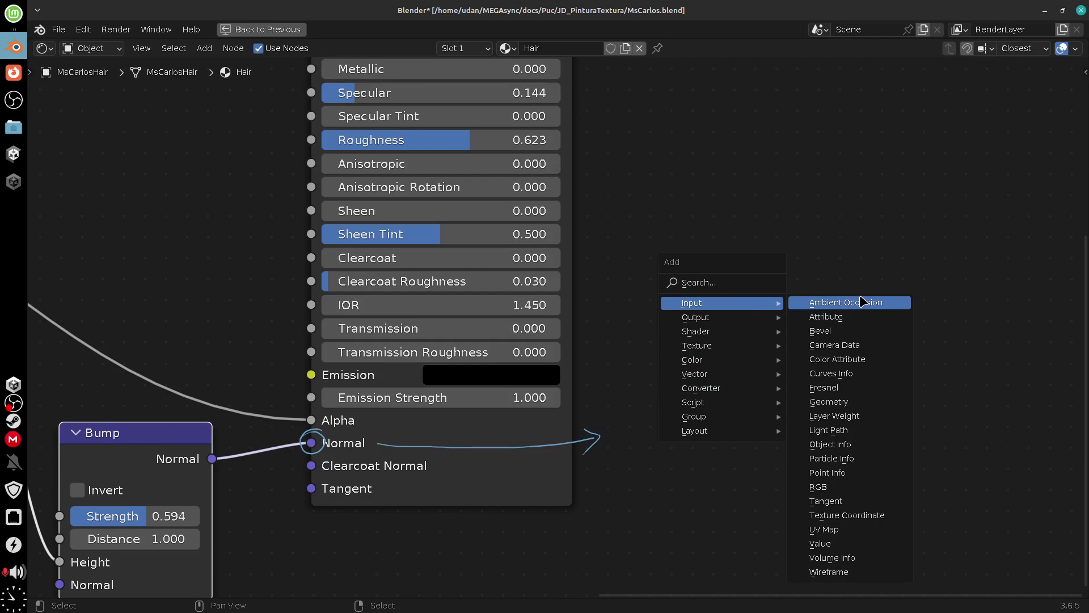
{"action": "left_click", "coordinate": [858, 531]}
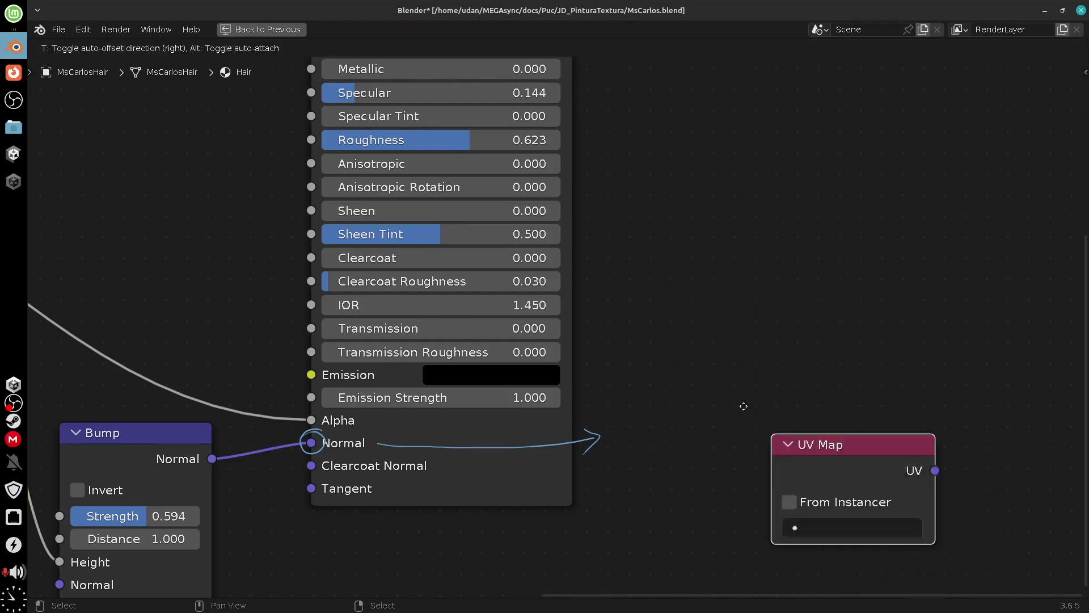
{"action": "left_click", "coordinate": [652, 275]}
{"action": "left_click", "coordinate": [741, 409]}
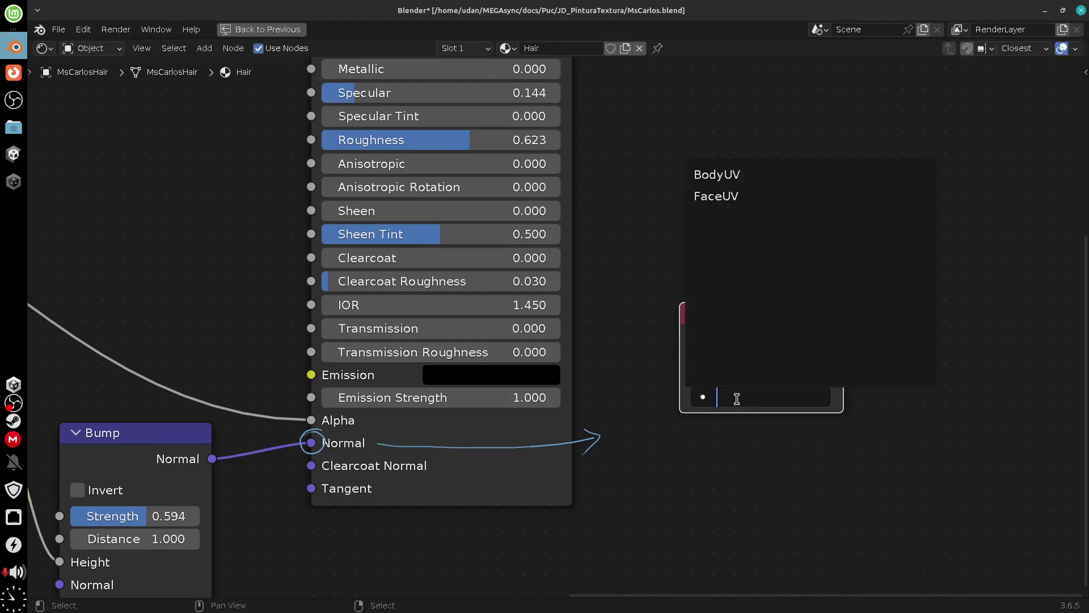
{"action": "left_click", "coordinate": [742, 175]}
{"action": "left_click_drag", "start_coordinate": [761, 319], "coordinate": [717, 363]}
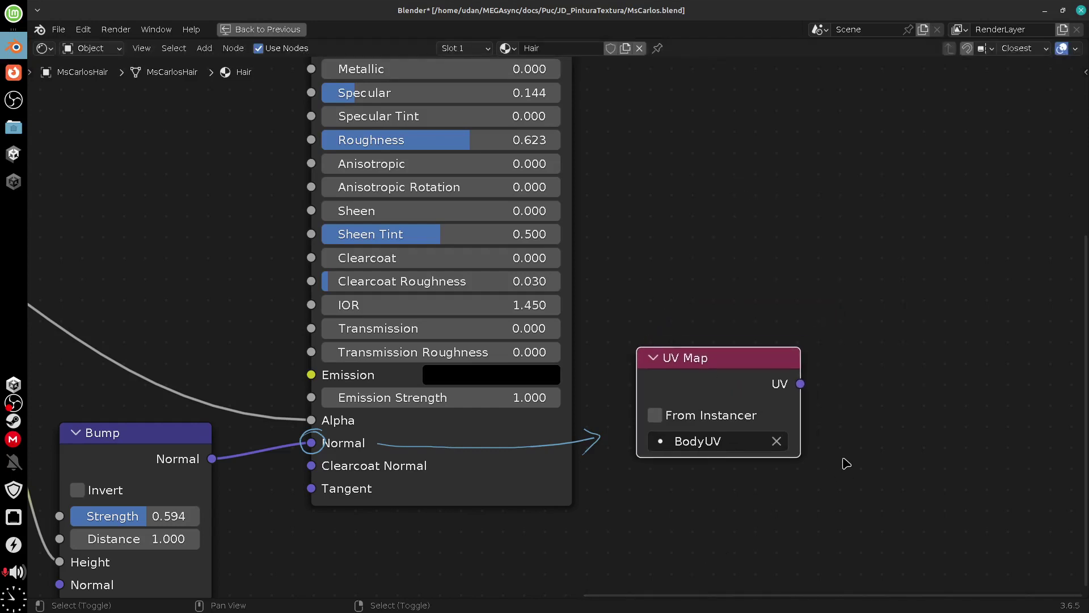
- Add an Image Texture node beside the new UV Map node and connect the UV output to its Vector input
{"action": "key", "text": "shift+a"}
{"action": "mouse_move", "coordinate": [846, 462]}
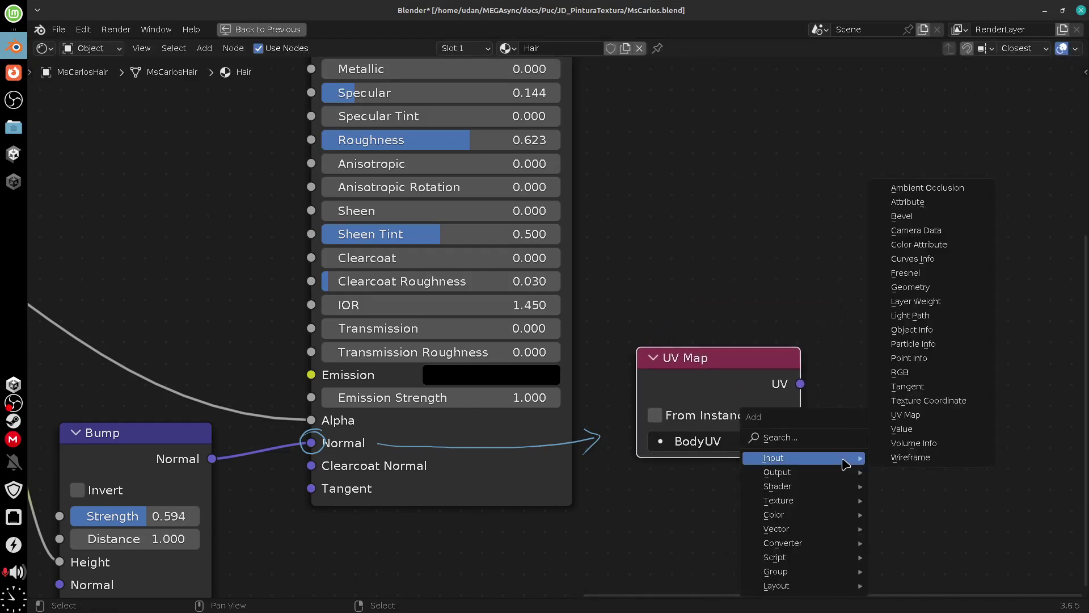
{"action": "mouse_move", "coordinate": [834, 502]}
{"action": "left_click", "coordinate": [925, 390]}
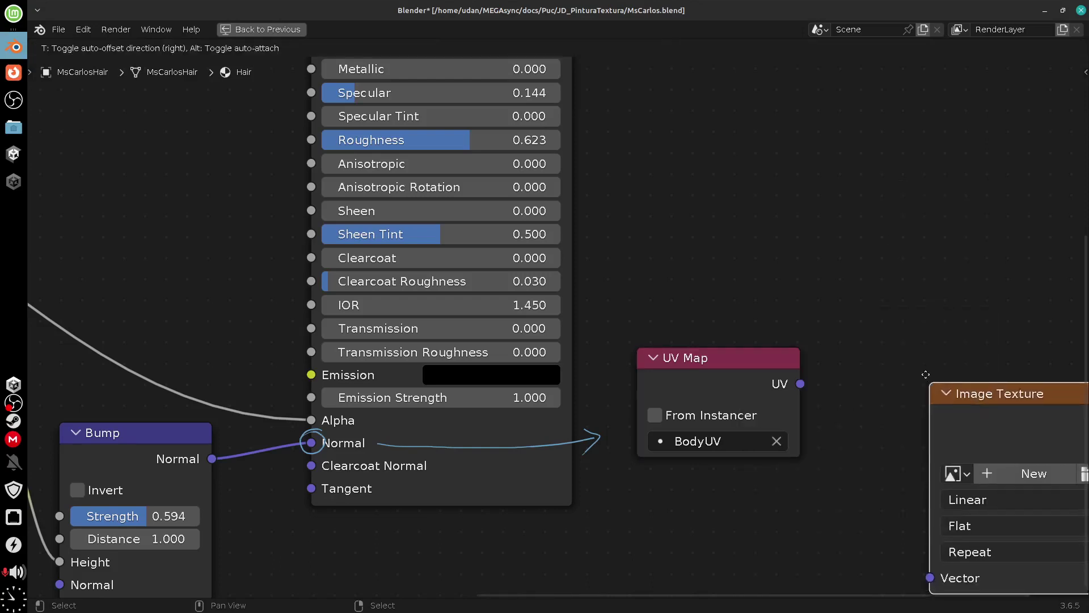
{"action": "left_click", "coordinate": [849, 258]}
{"action": "left_click_drag", "start_coordinate": [800, 383], "coordinate": [846, 446]}
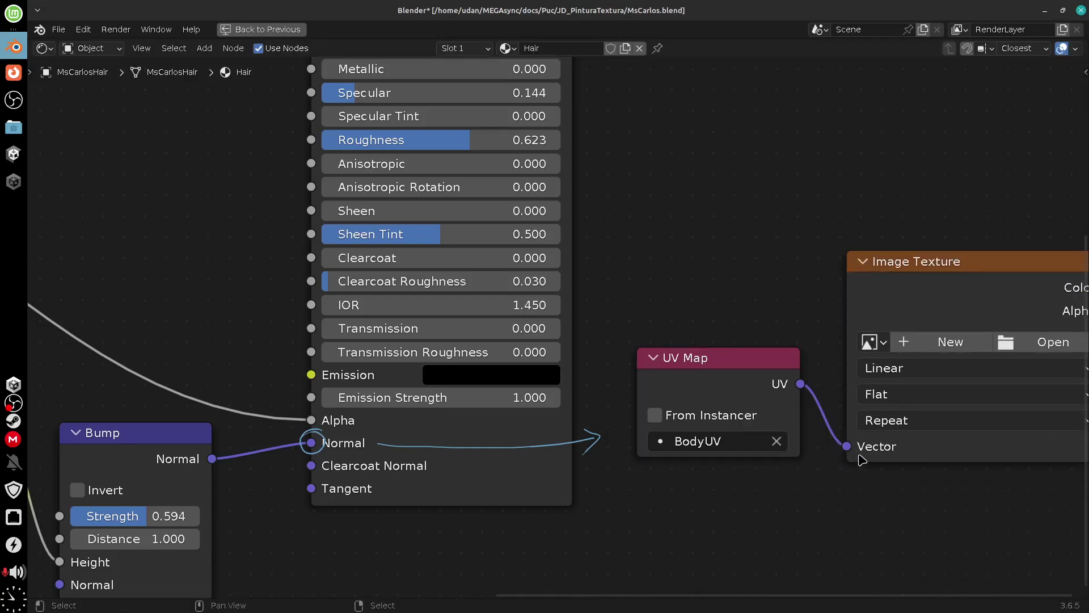
{"action": "middle_click_drag", "start_coordinate": [858, 450], "coordinate": [771, 510]}
- Create a new 2048 × 2048 px image named Bake Normal in the unconnected Image Texture node
{"action": "left_click", "coordinate": [841, 380]}
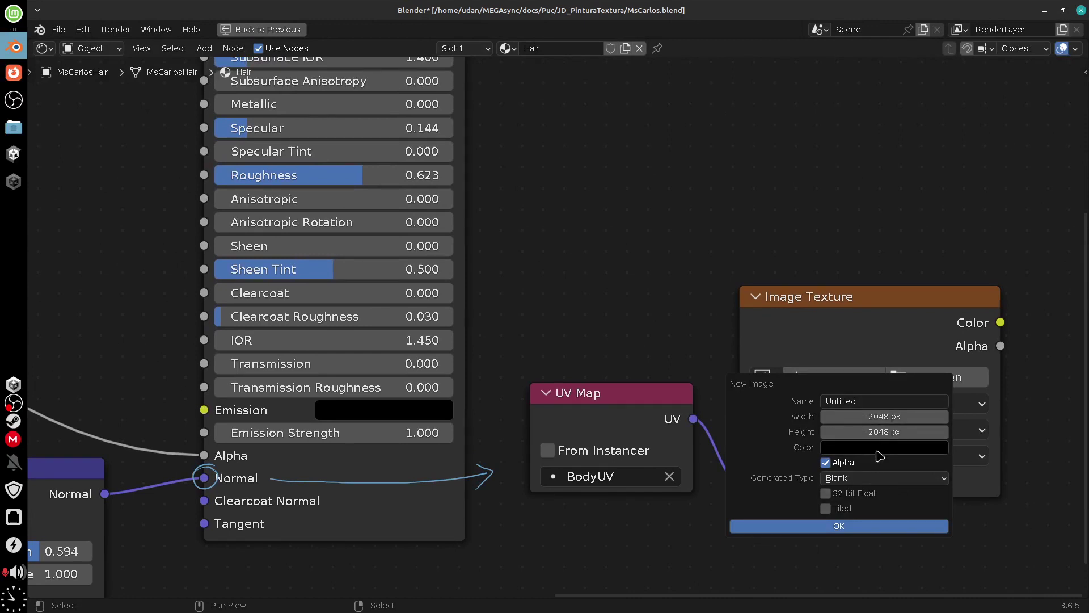
{"action": "left_click", "coordinate": [871, 401]}
{"action": "type", "text": "N"}
{"action": "type", "text": "B"}
{"action": "type", "text": "ake"}
{"action": "left_click", "coordinate": [855, 526]}
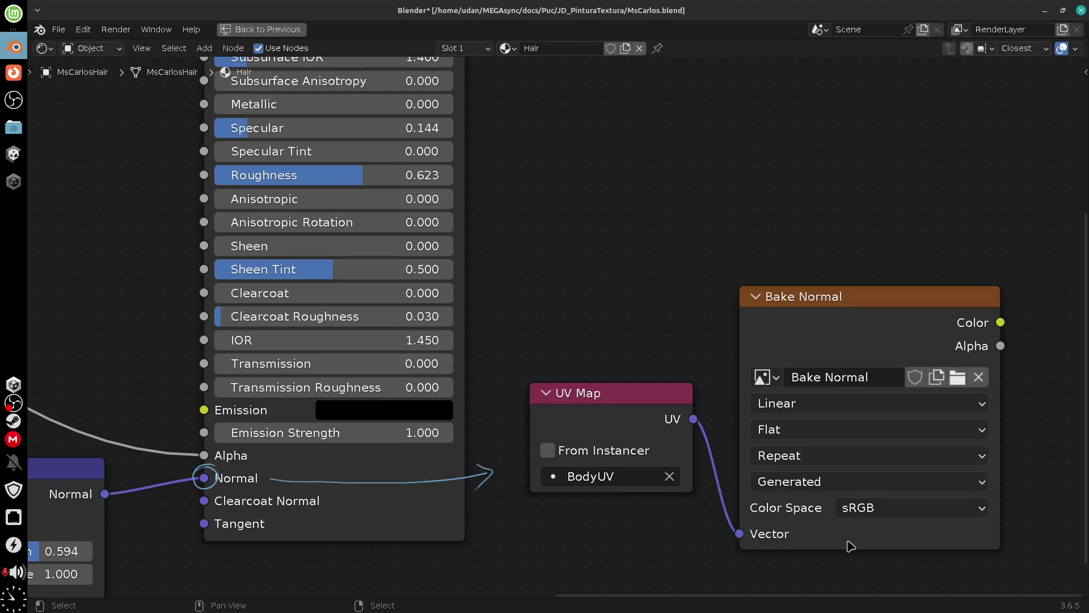
- Select the Bake Normal node as the bake target, restore the layout, and display the Bake Normal image in the image editor
{"action": "middle_click_drag", "start_coordinate": [822, 482], "coordinate": [802, 487]}
{"action": "left_click", "coordinate": [823, 358]}
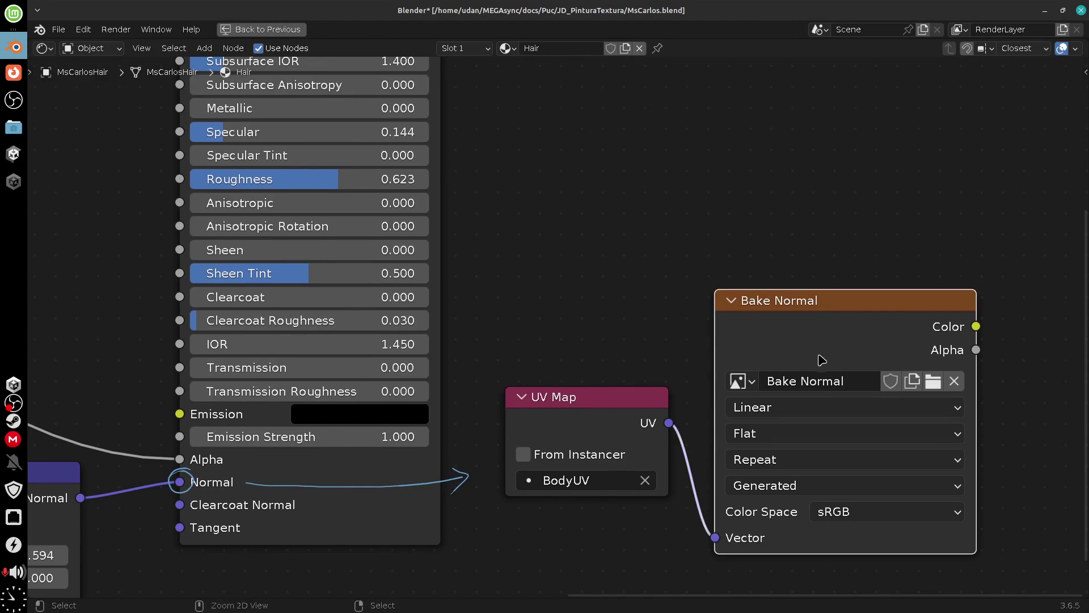
{"action": "key", "text": "ctrl+space"}
{"action": "left_click", "coordinate": [146, 302]}
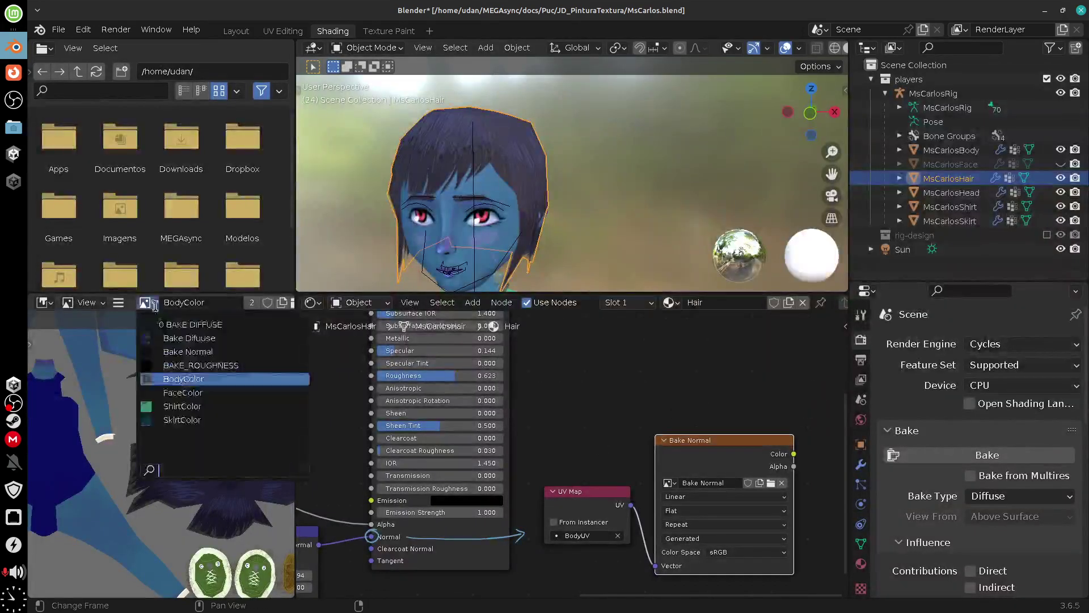
{"action": "left_click", "coordinate": [218, 350]}
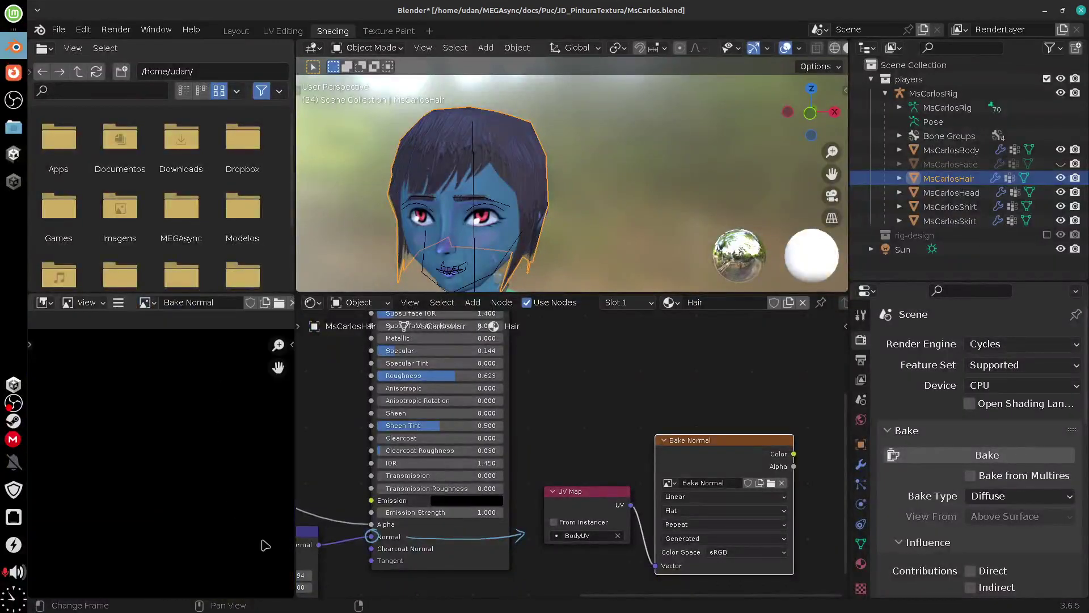
{"action": "scroll", "coordinate": [243, 433], "scroll_direction": "down", "scroll_amount": 1}
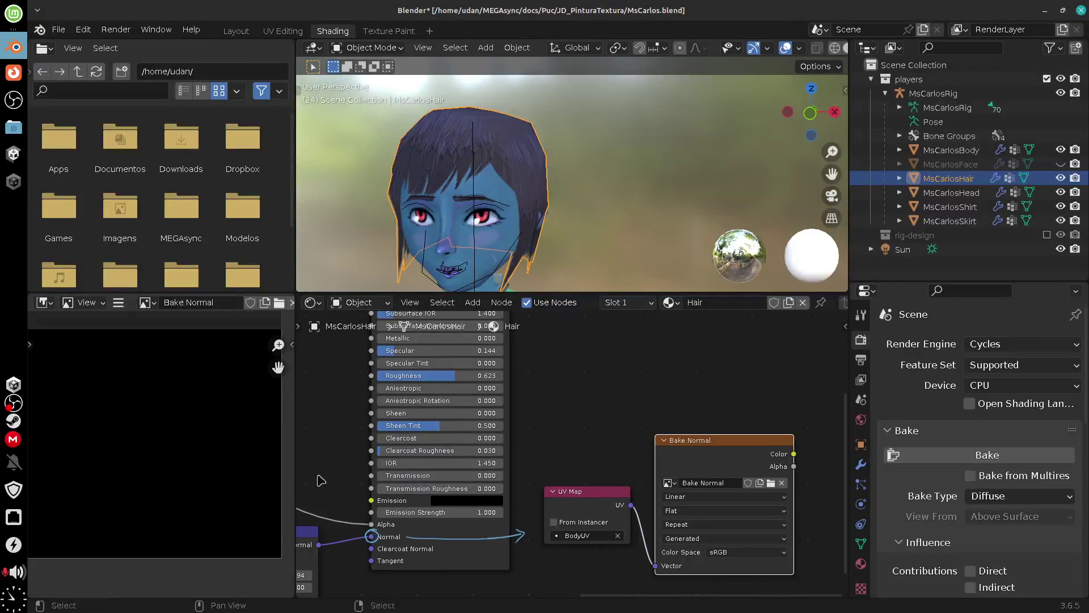
- Bake the hair with the bake type set to Normal and inspect the baked map up close
{"action": "left_click", "coordinate": [1006, 503]}
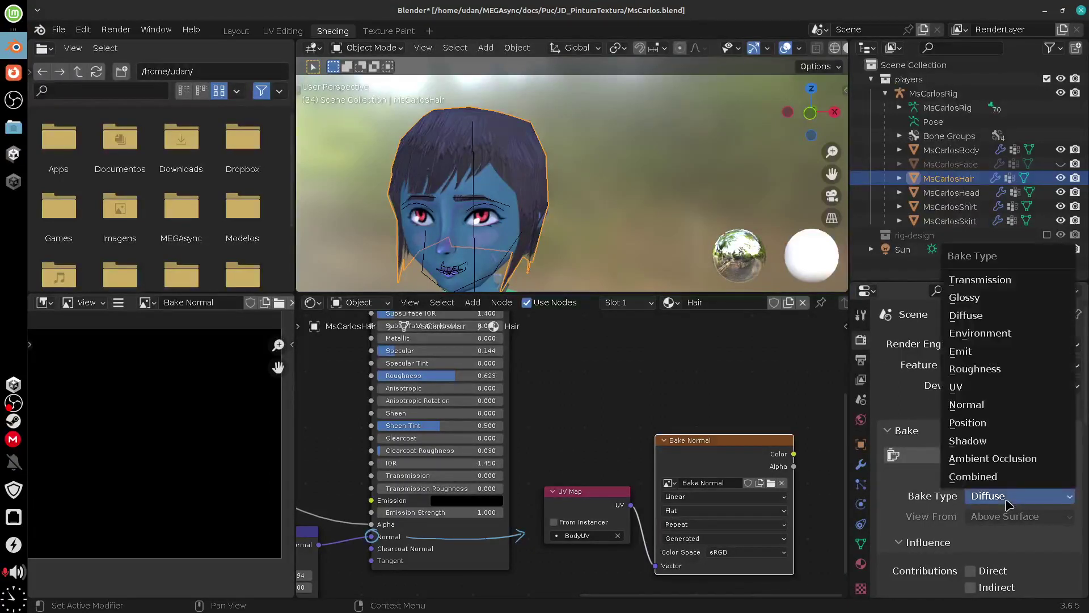
{"action": "left_click", "coordinate": [997, 407]}
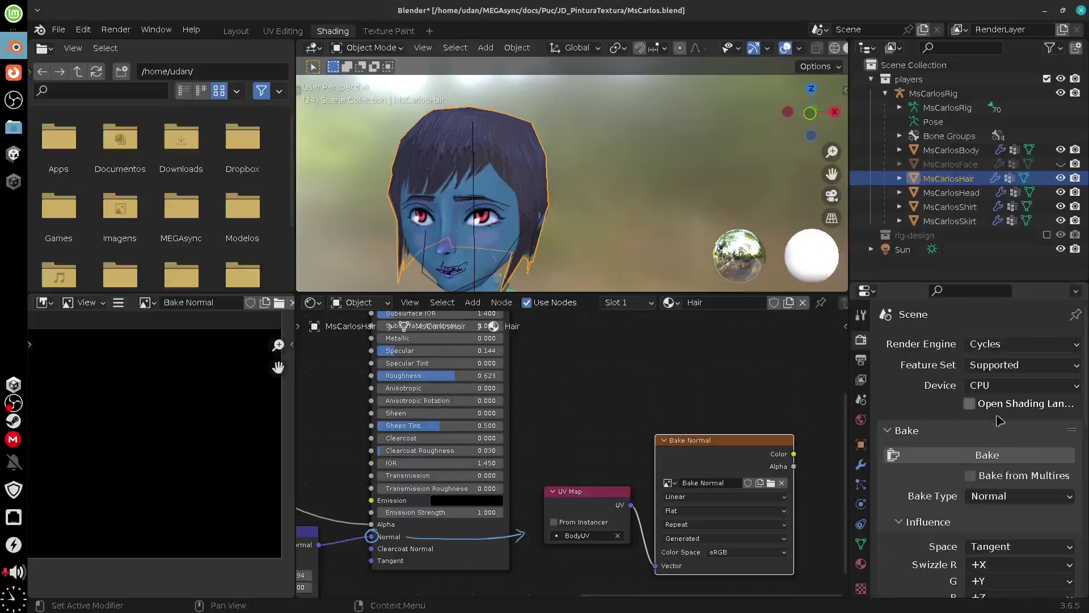
{"action": "left_click", "coordinate": [985, 457]}
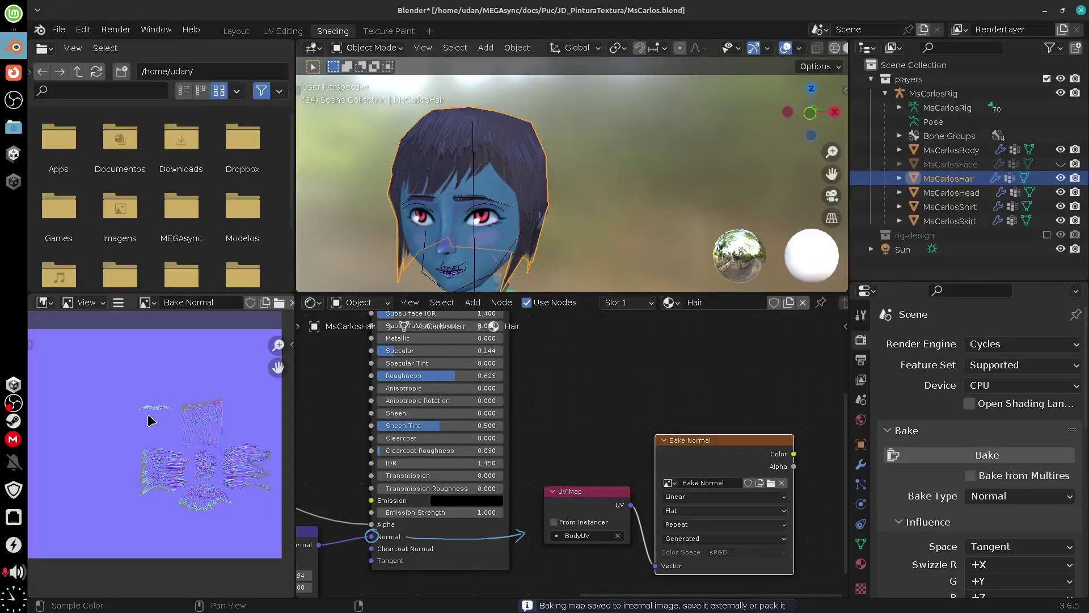
{"action": "middle_click_drag", "start_coordinate": [147, 420], "coordinate": [209, 515], "text": "ctrl"}
- Save the Bake Normal image as HairNM.png in the Unity project's Materials folder
{"action": "left_click", "coordinate": [118, 303]}
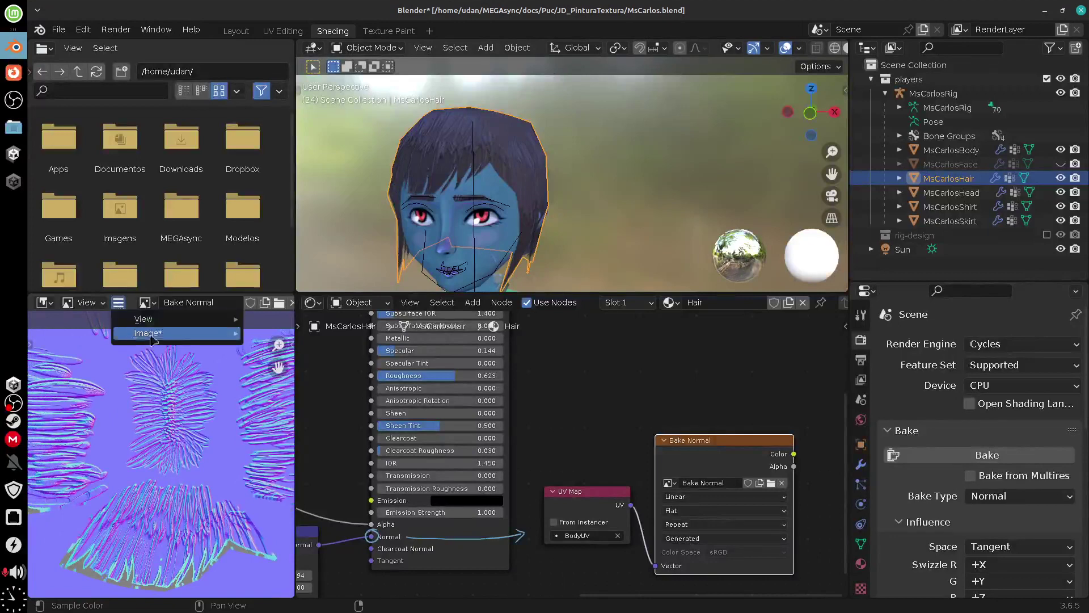
{"action": "mouse_move", "coordinate": [180, 335]}
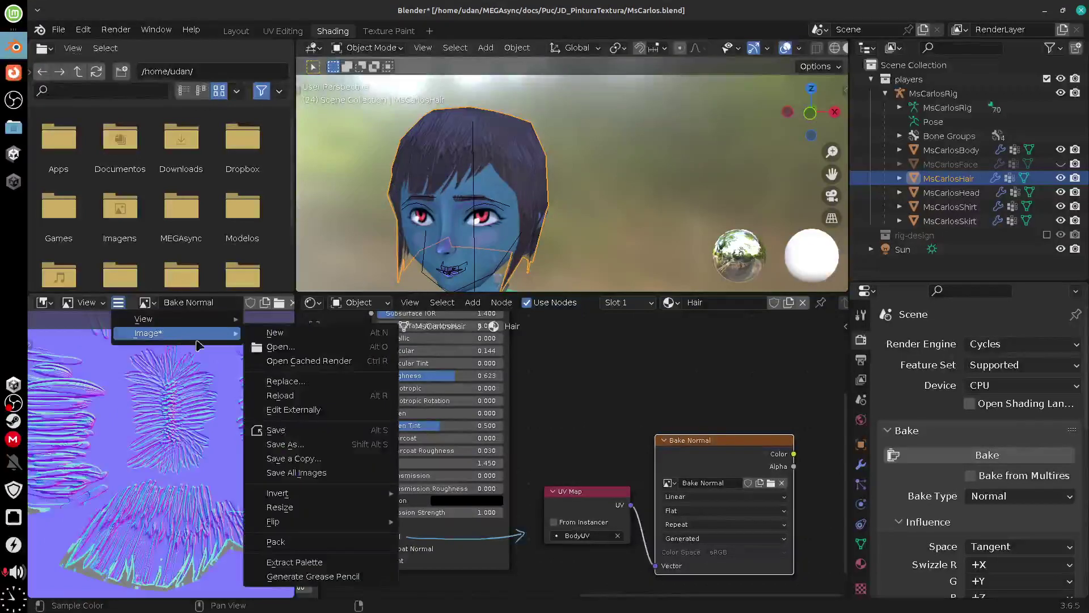
{"action": "left_click", "coordinate": [328, 445]}
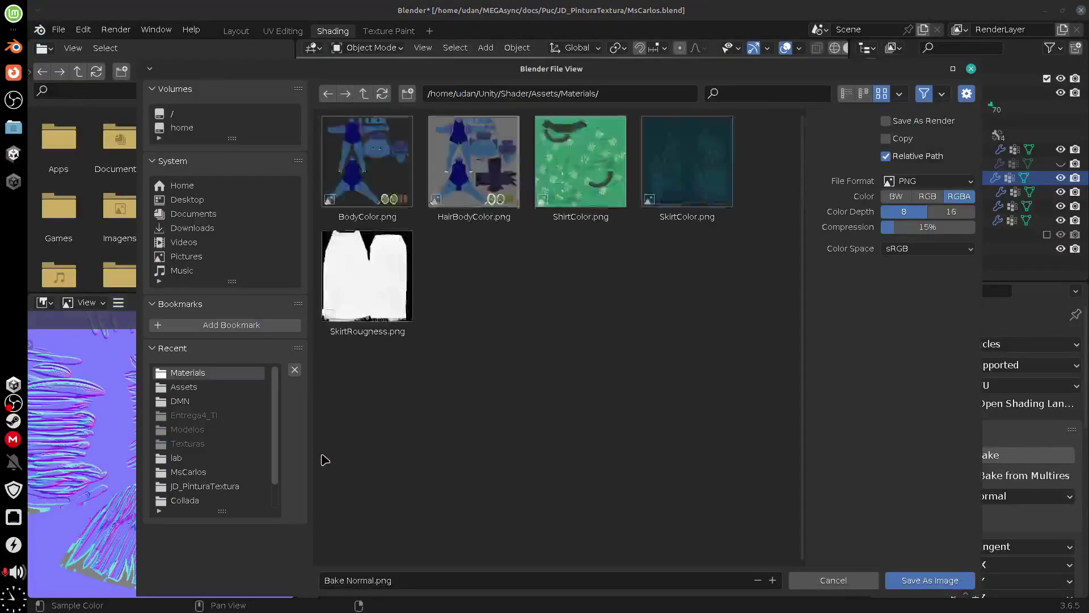
{"action": "left_click", "coordinate": [472, 224]}
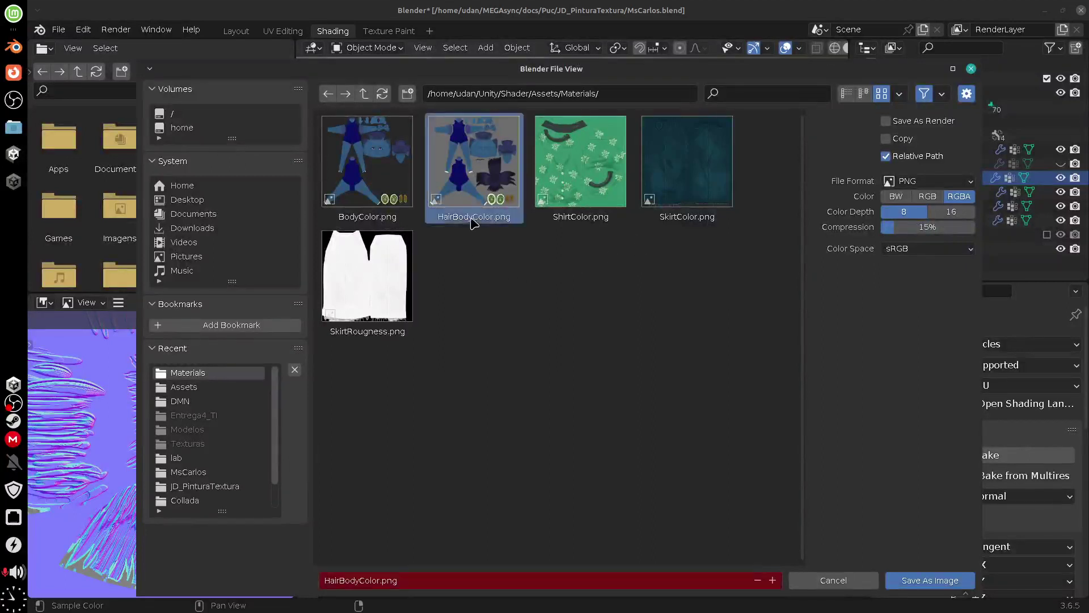
{"action": "left_click", "coordinate": [377, 581]}
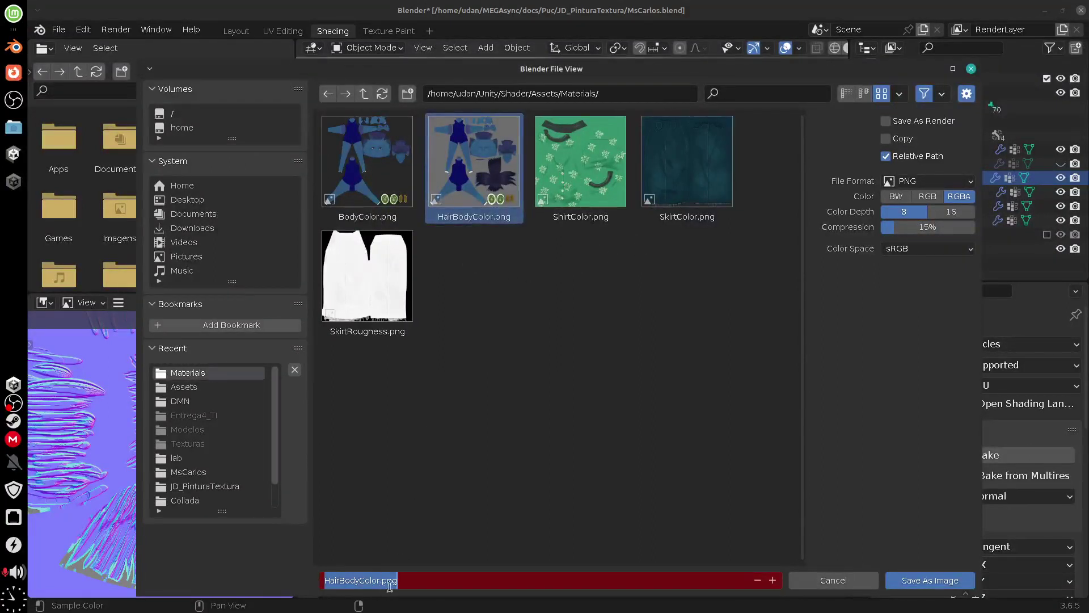
{"action": "left_click", "coordinate": [377, 582]}
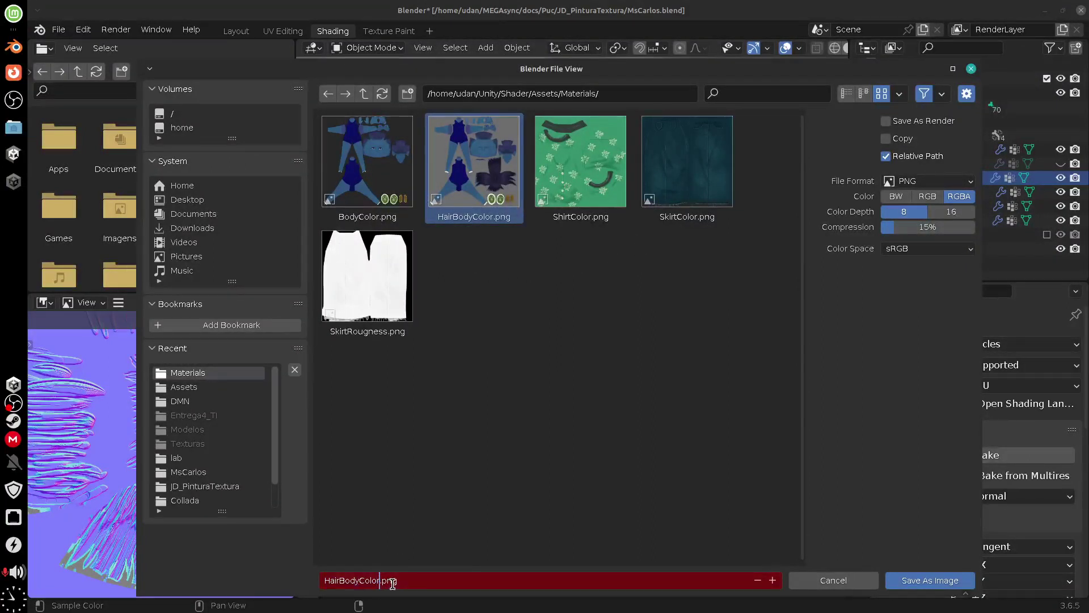
{"action": "key", "text": "BackSpace"}
{"action": "key", "text": "BackSpace"}
{"action": "key", "text": "BackSpace"}
{"action": "key", "text": "BackSpace"}
{"action": "key", "text": "BackSpace"}
{"action": "key", "text": "BackSpace"}
{"action": "key", "text": "BackSpace"}
{"action": "key", "text": "BackSpace"}
{"action": "type", "text": "NM"}
{"action": "left_click", "coordinate": [919, 581]}
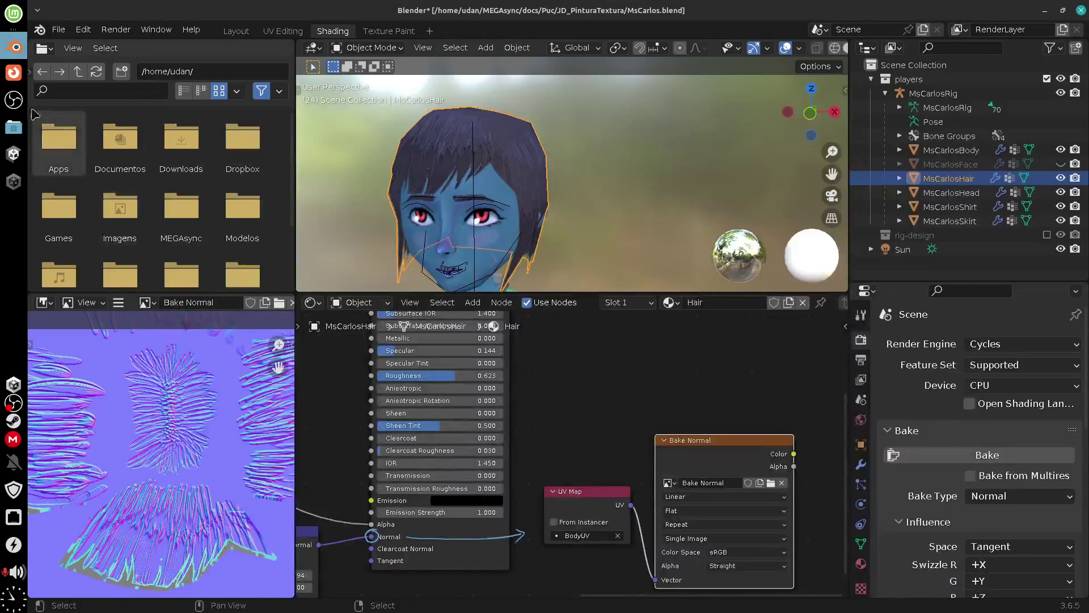
- Switch to Unity and select the HairNM texture in the Materials folder
{"action": "left_click", "coordinate": [16, 154]}
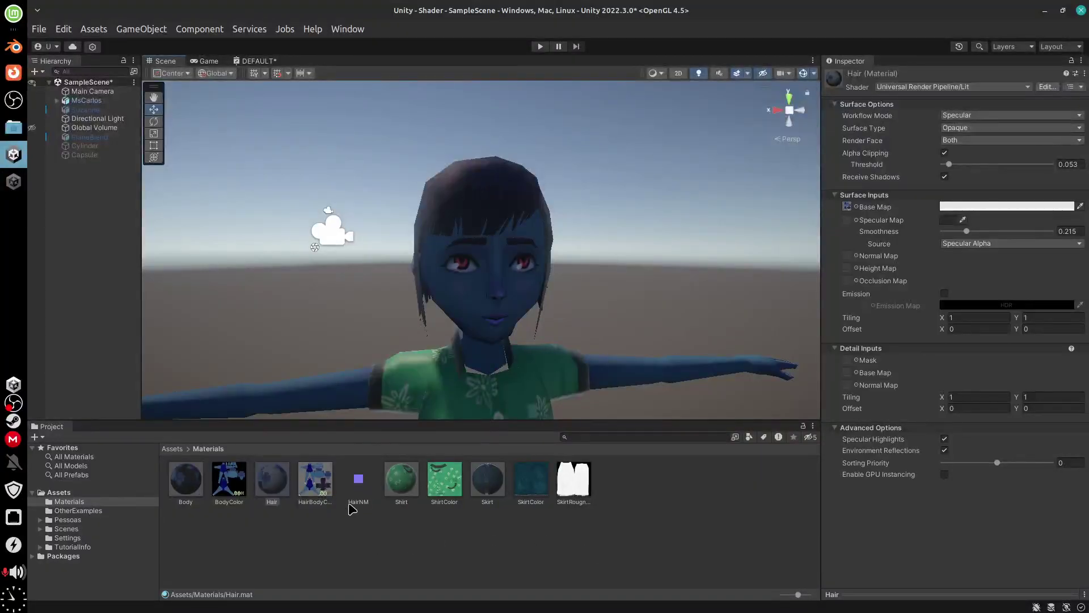
{"action": "left_click", "coordinate": [359, 504]}
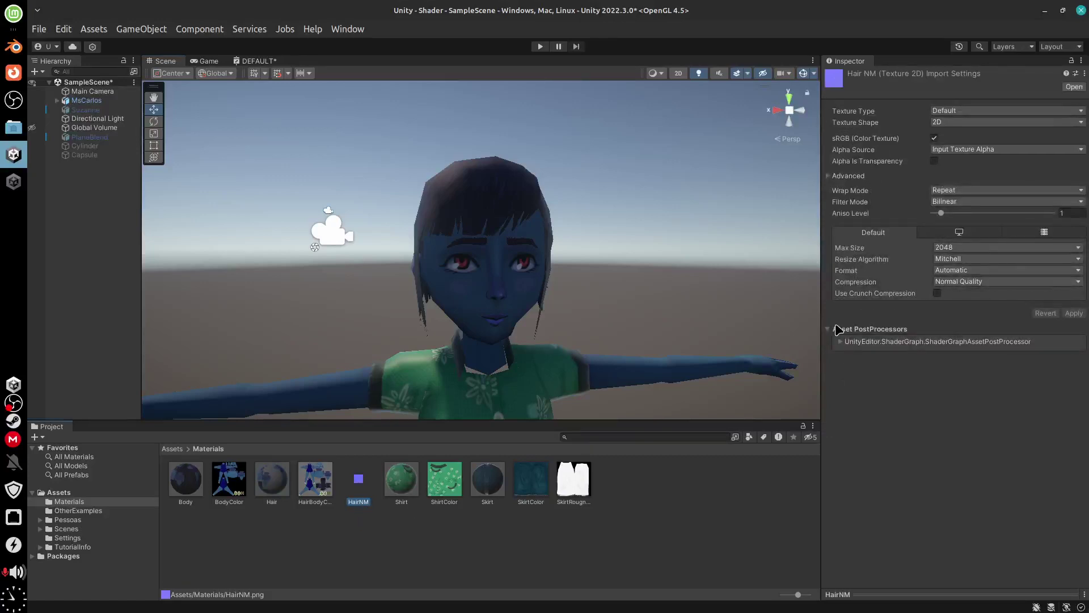
- Try the Normal map texture type on the HairNM texture and return the type to Default
{"action": "left_click", "coordinate": [977, 123]}
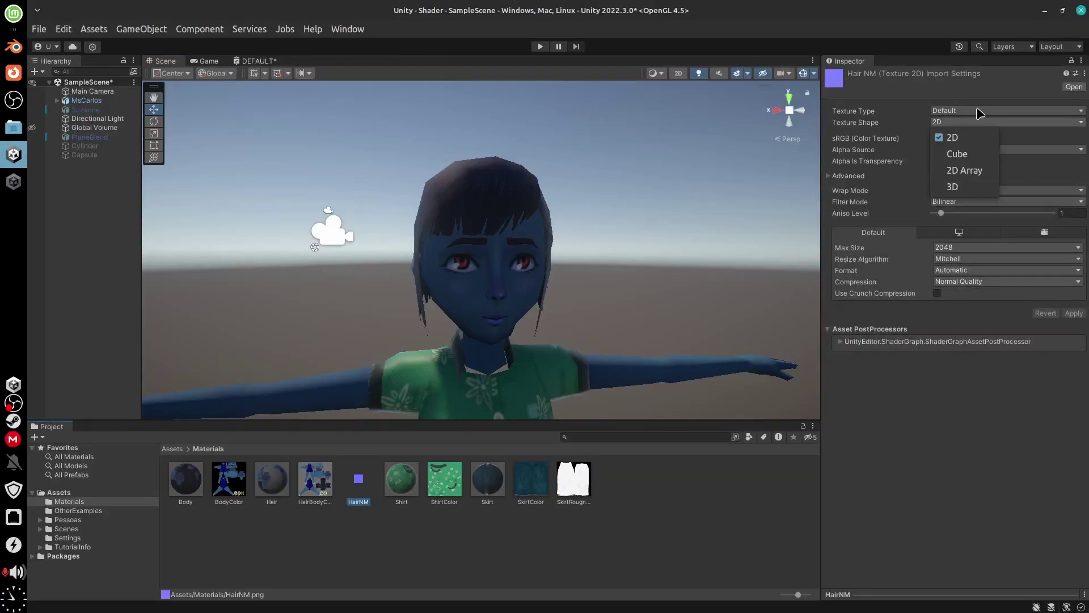
{"action": "left_click", "coordinate": [980, 111]}
{"action": "left_click", "coordinate": [980, 111]}
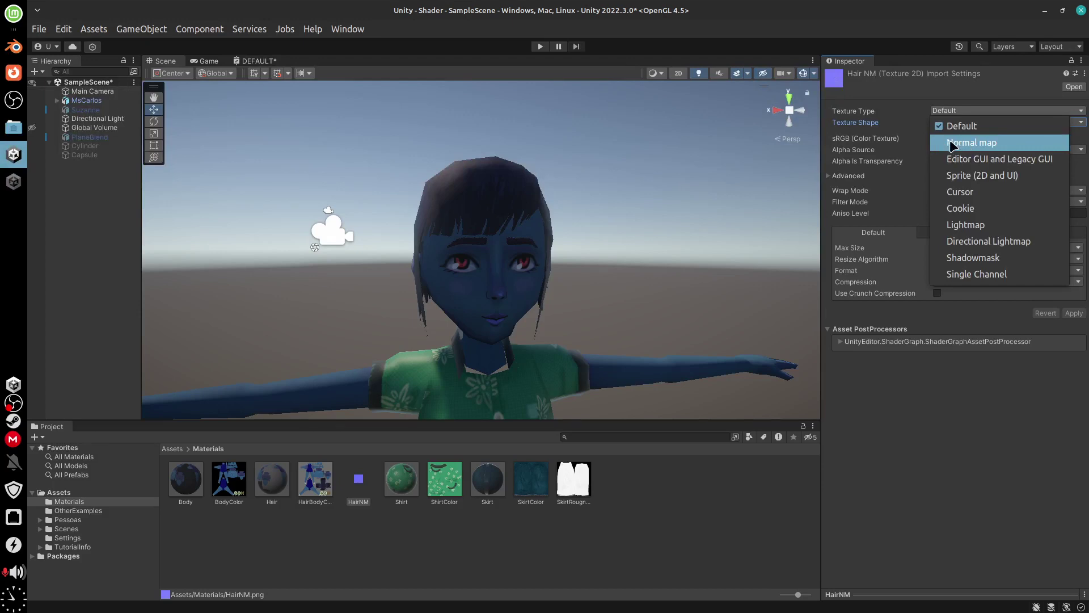
{"action": "left_click", "coordinate": [953, 144]}
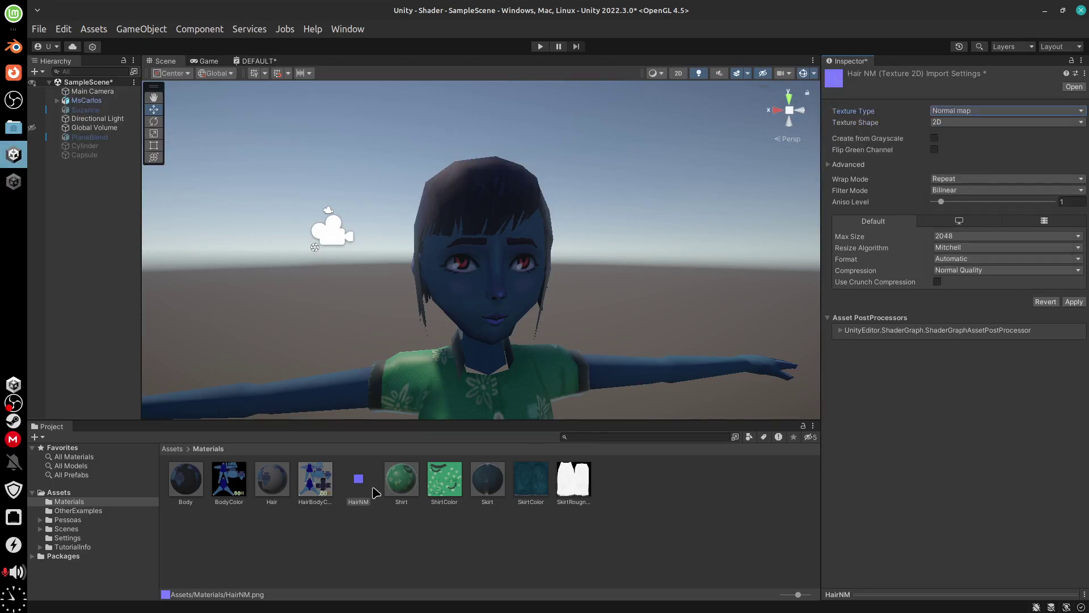
{"action": "left_click", "coordinate": [359, 502]}
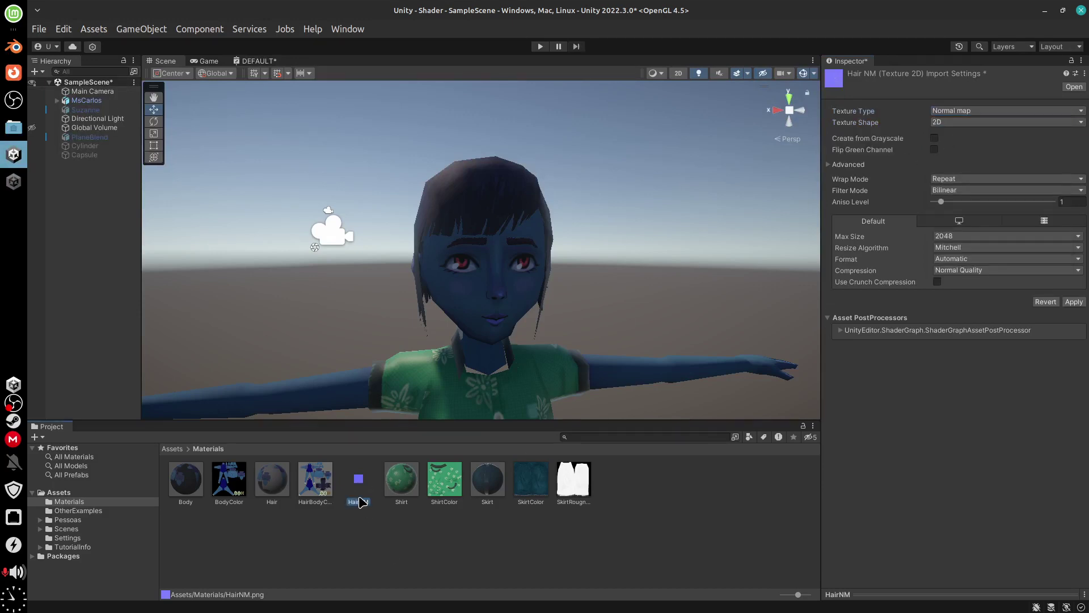
{"action": "left_click", "coordinate": [982, 111]}
{"action": "left_click", "coordinate": [980, 126]}
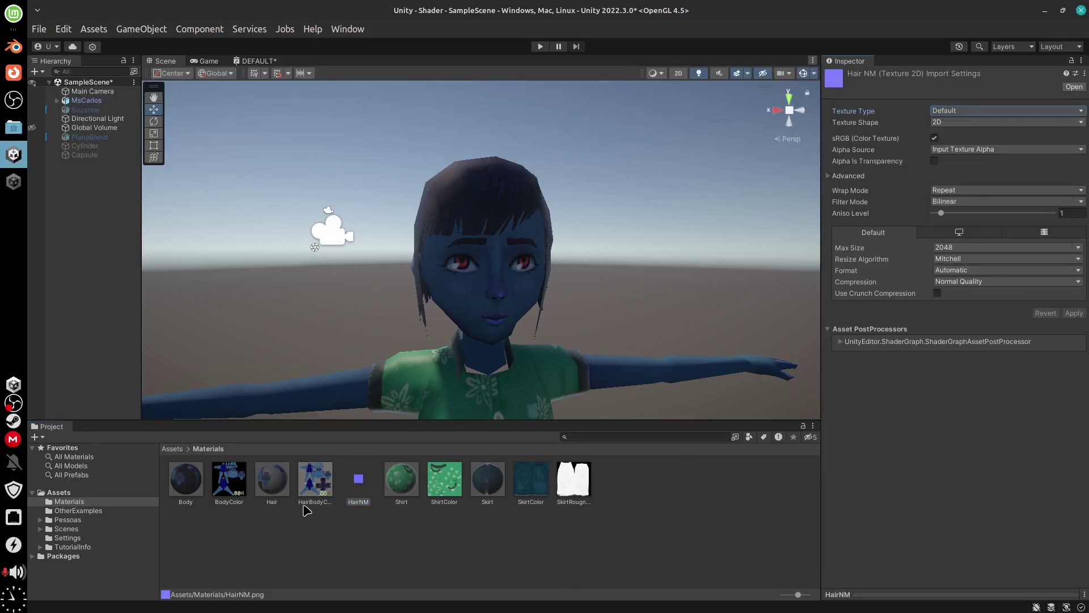
- Assign the HairNM texture to the Normal Map surface input of the Hair material
{"action": "left_click_drag", "start_coordinate": [275, 492], "coordinate": [280, 513]}
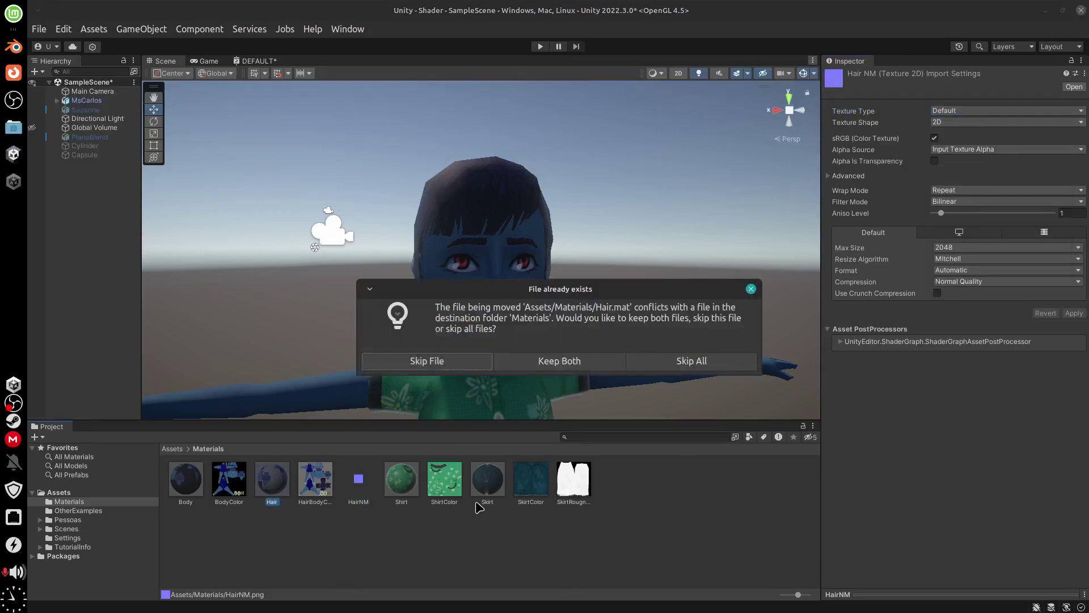
{"action": "left_click", "coordinate": [664, 370]}
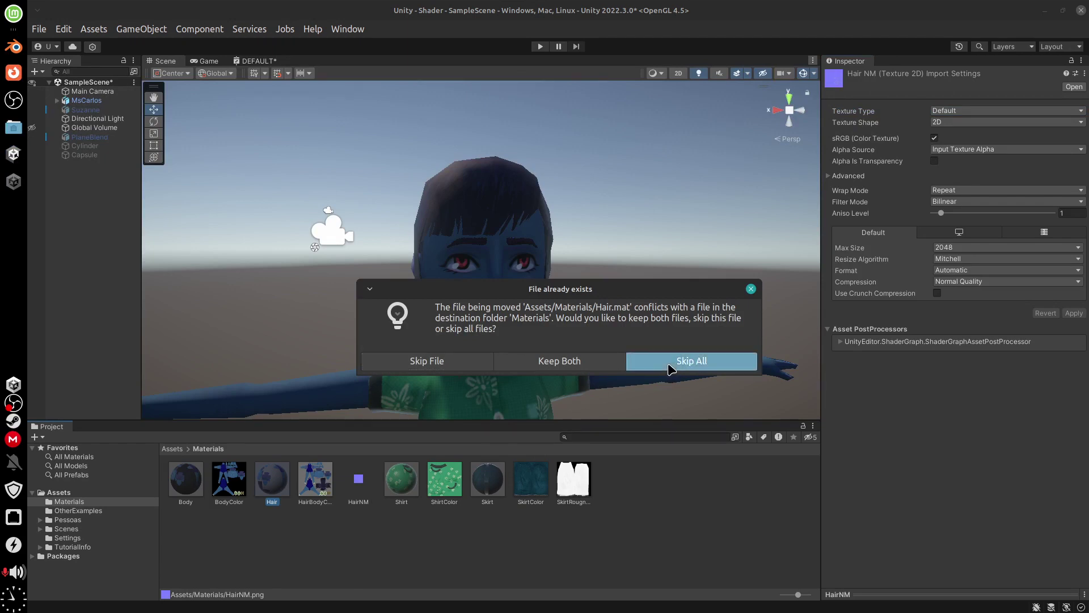
{"action": "left_click", "coordinate": [281, 492]}
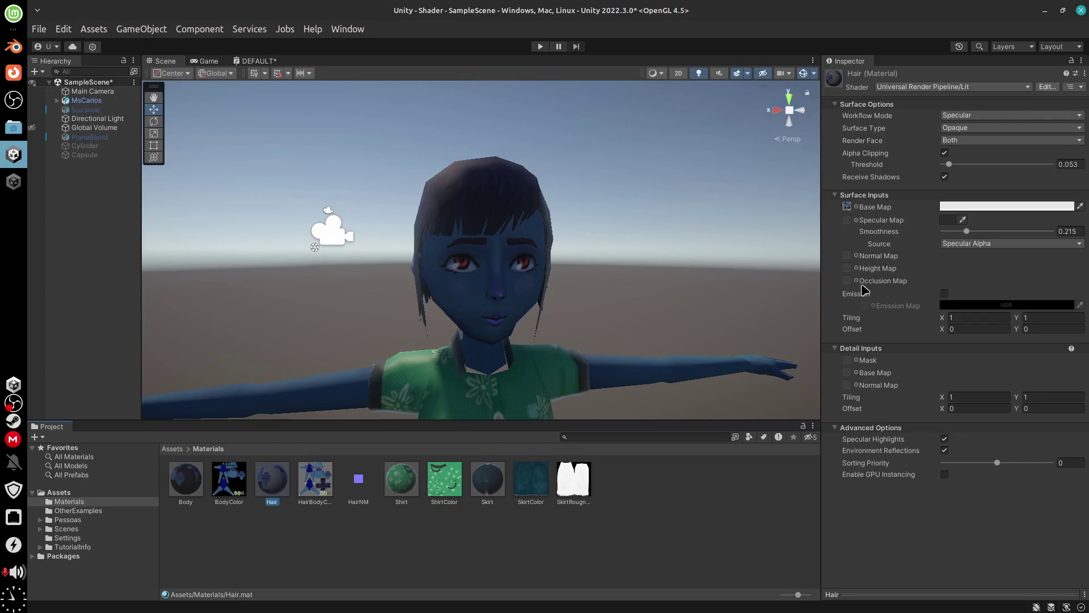
{"action": "left_click_drag", "start_coordinate": [358, 481], "coordinate": [857, 257]}
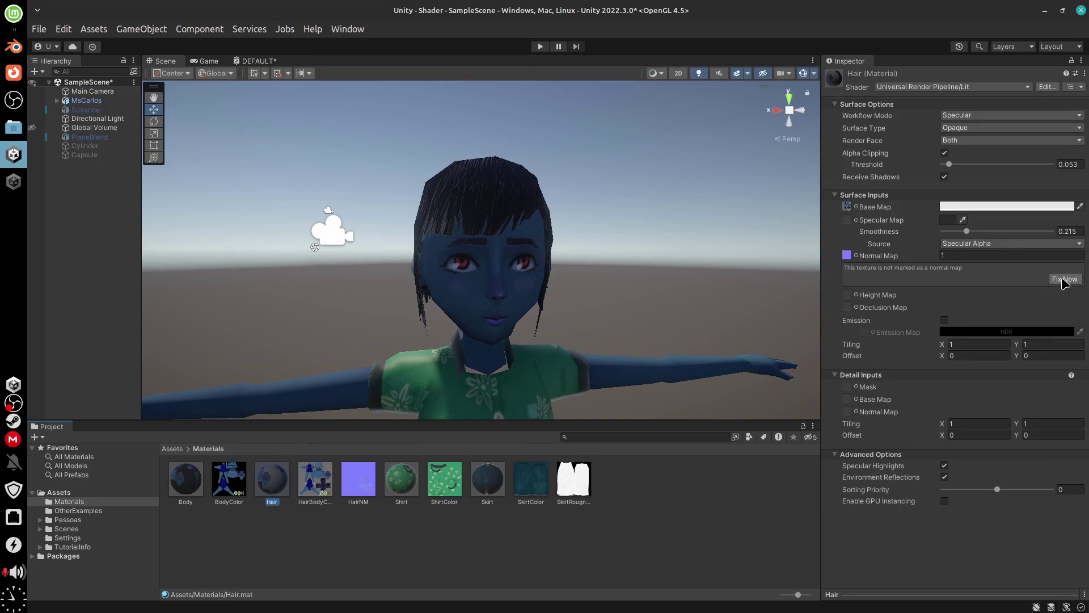
- Apply the Hair material's offered fix to mark HairNM as a normal map, and check its import settings
{"action": "left_click", "coordinate": [359, 489]}
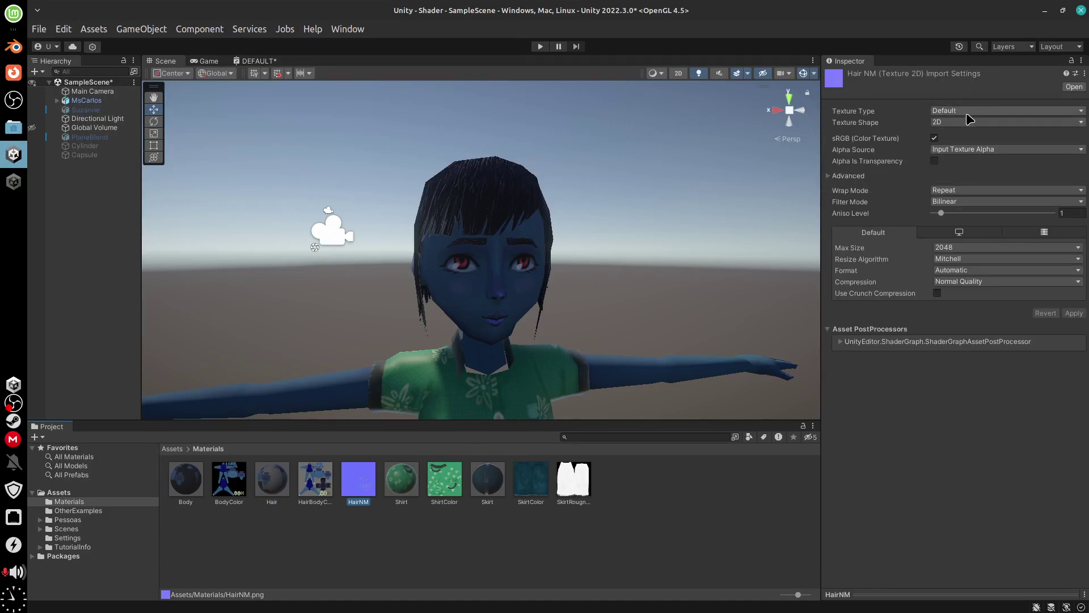
{"action": "left_click", "coordinate": [277, 482]}
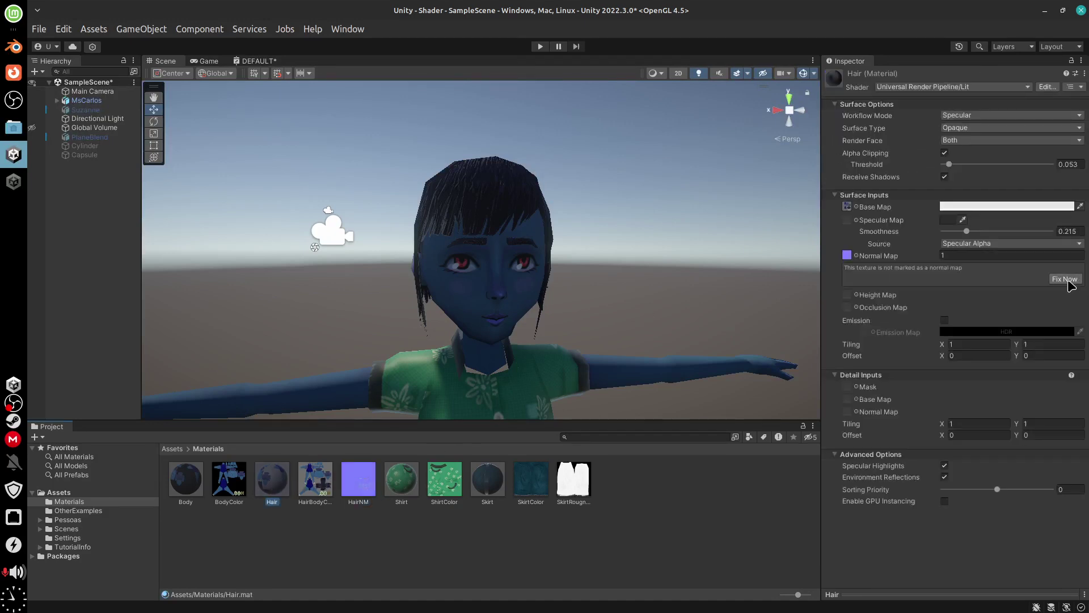
{"action": "left_click", "coordinate": [359, 481]}
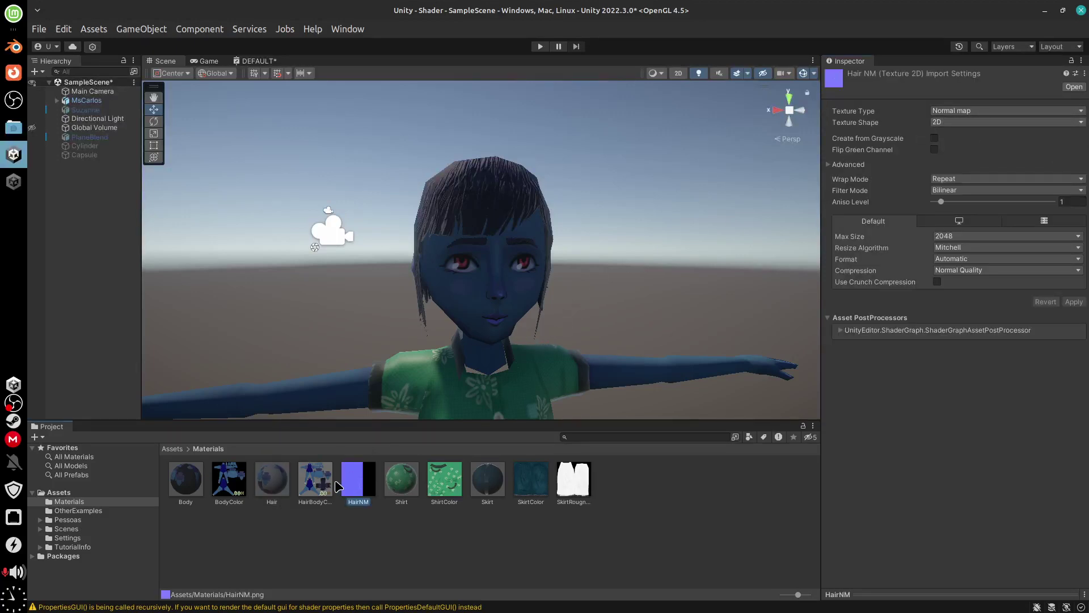
- Set the Hair material's normal map strength to 0.5 and inspect the character's hair from several angles
{"action": "left_click", "coordinate": [498, 223]}
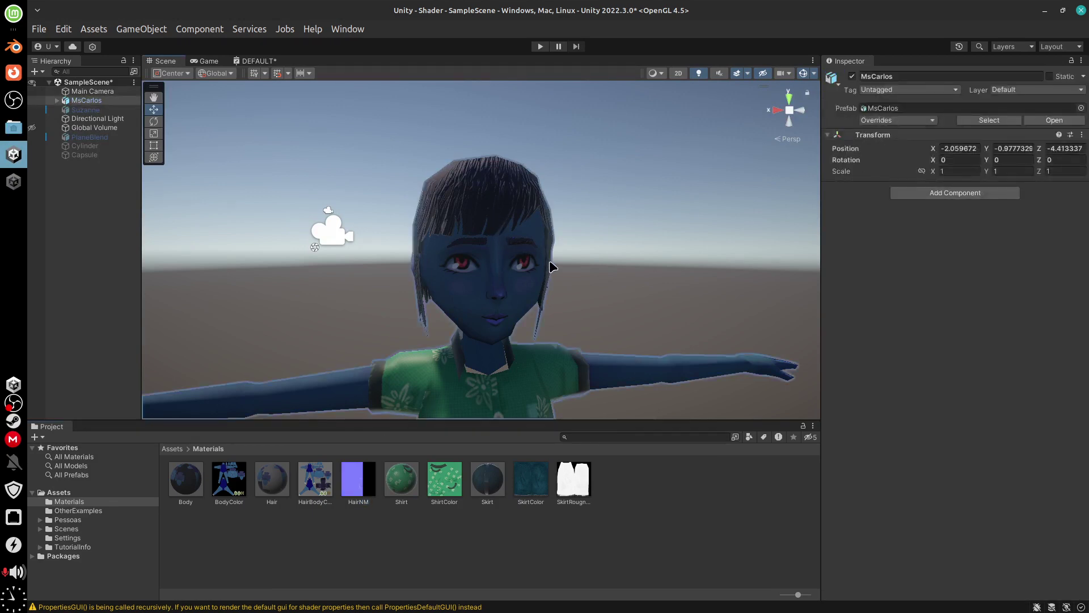
{"action": "left_click_drag", "start_coordinate": [498, 226], "coordinate": [504, 399], "text": "alt"}
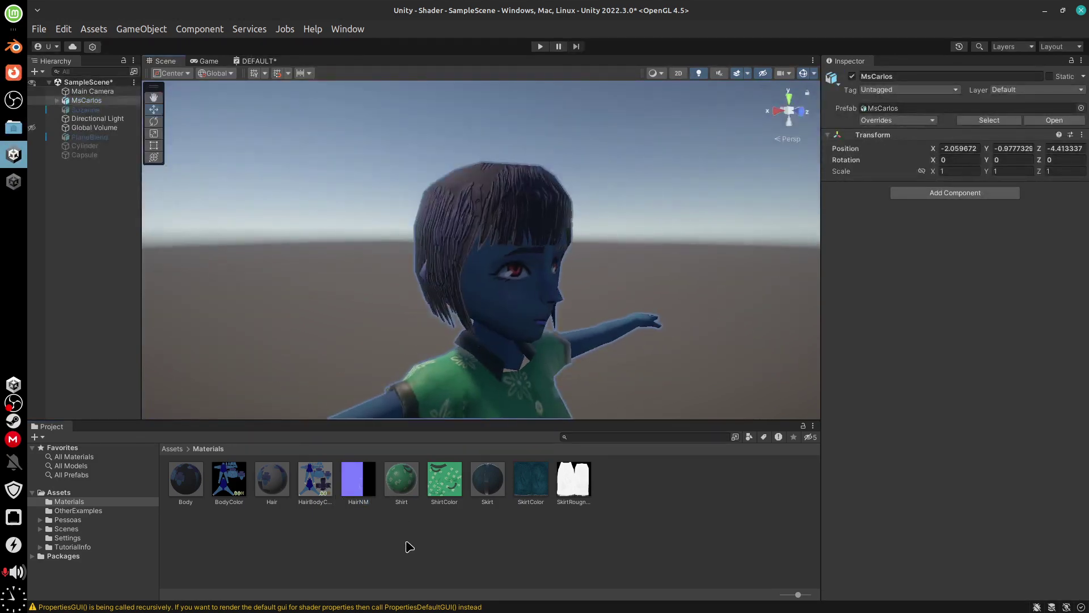
{"action": "left_click", "coordinate": [273, 488]}
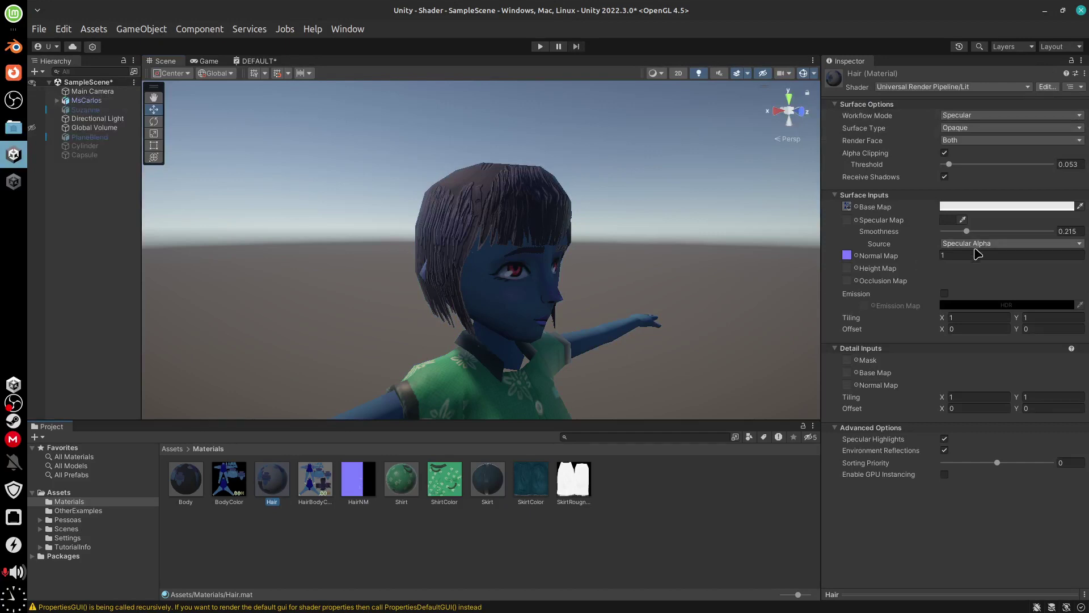
{"action": "left_click", "coordinate": [957, 255]}
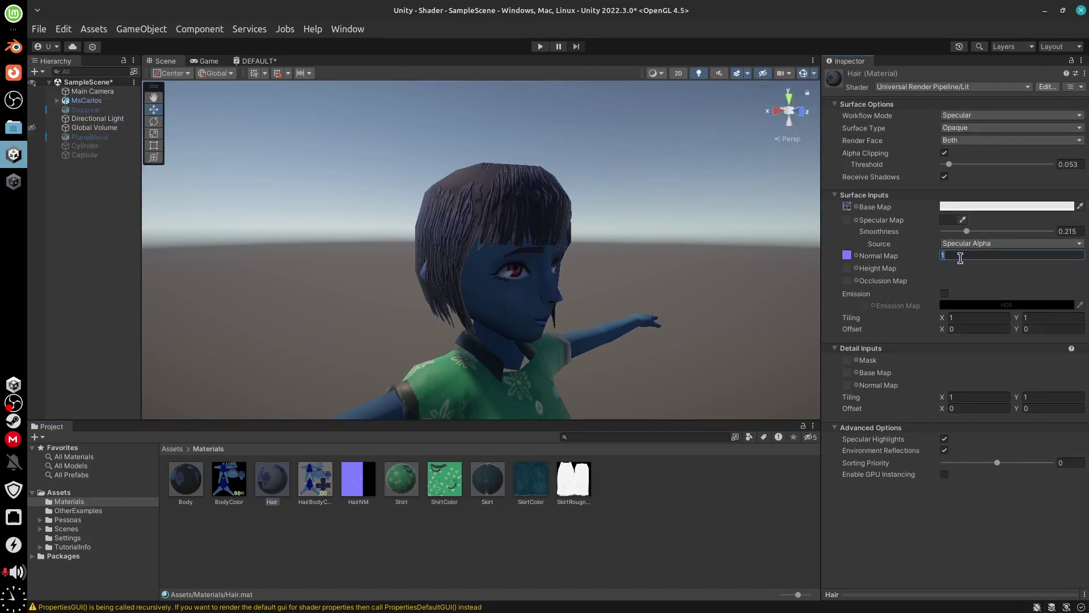
{"action": "type", "text": "0."}
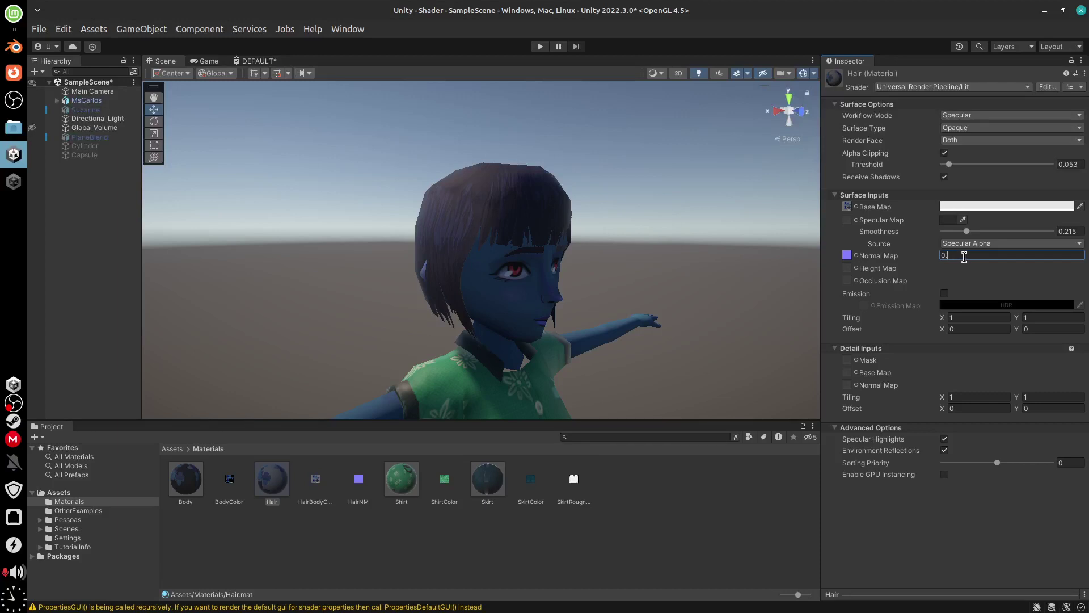
{"action": "type", "text": "5"}
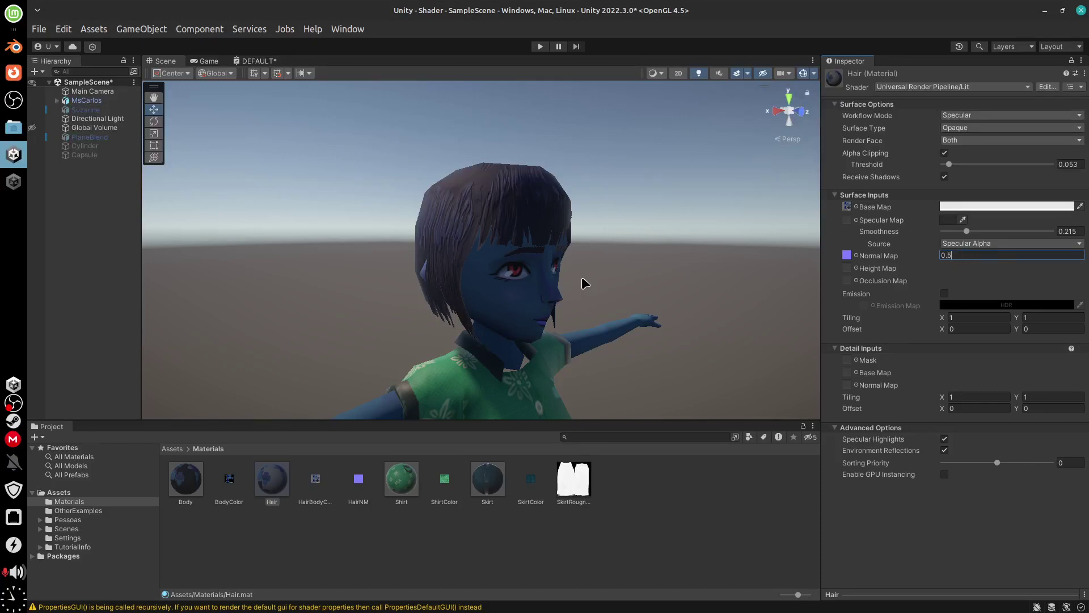
{"action": "left_click_drag", "start_coordinate": [583, 282], "coordinate": [617, 282], "text": "alt"}
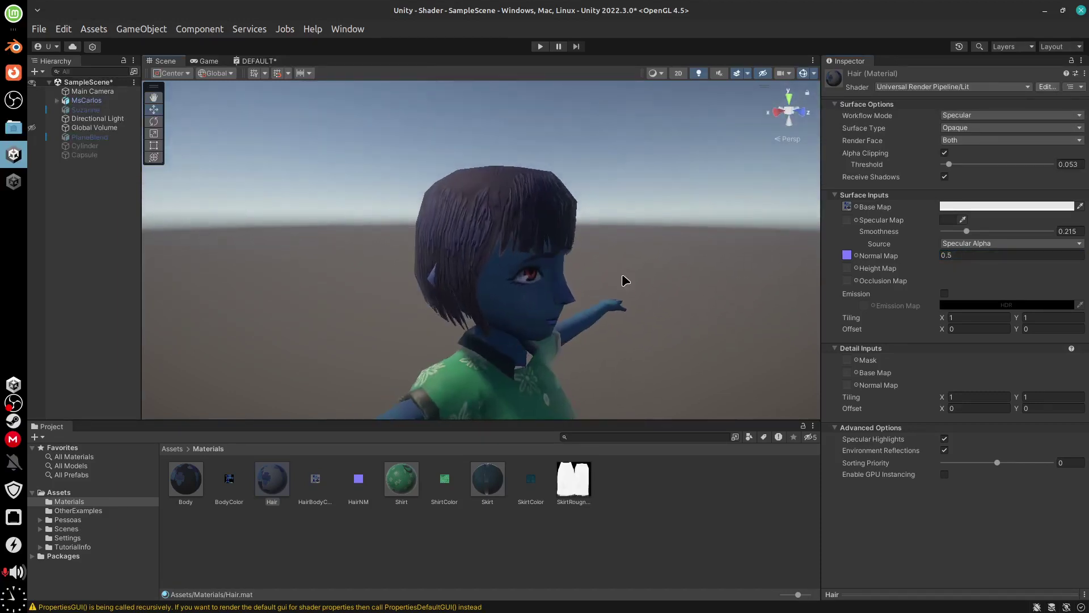
{"action": "scroll", "coordinate": [622, 281], "scroll_direction": "up", "scroll_amount": 5}
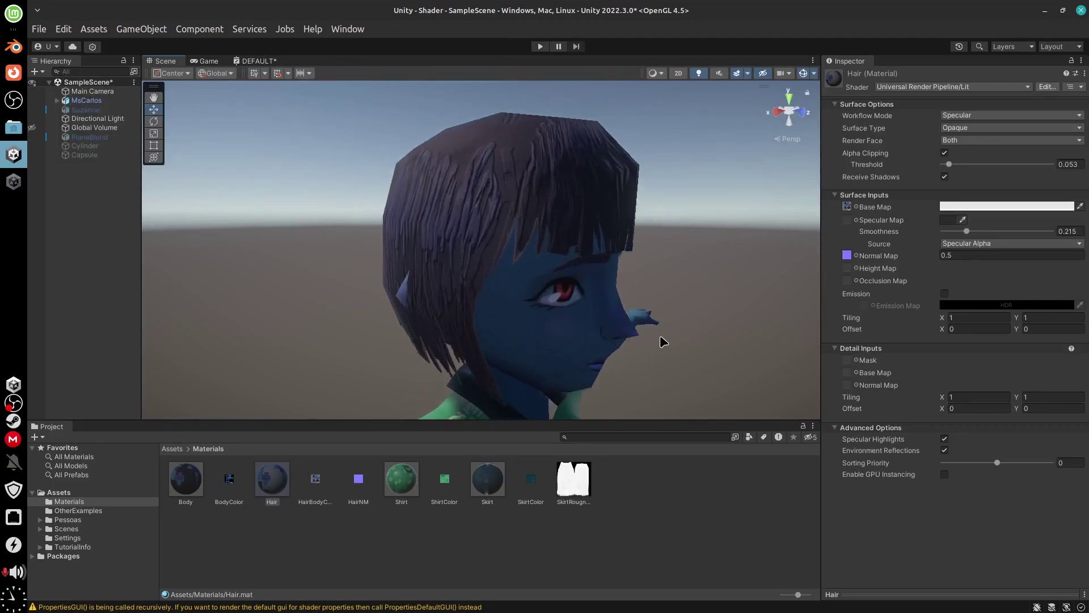
{"action": "left_click_drag", "start_coordinate": [661, 340], "coordinate": [618, 356], "text": "alt"}
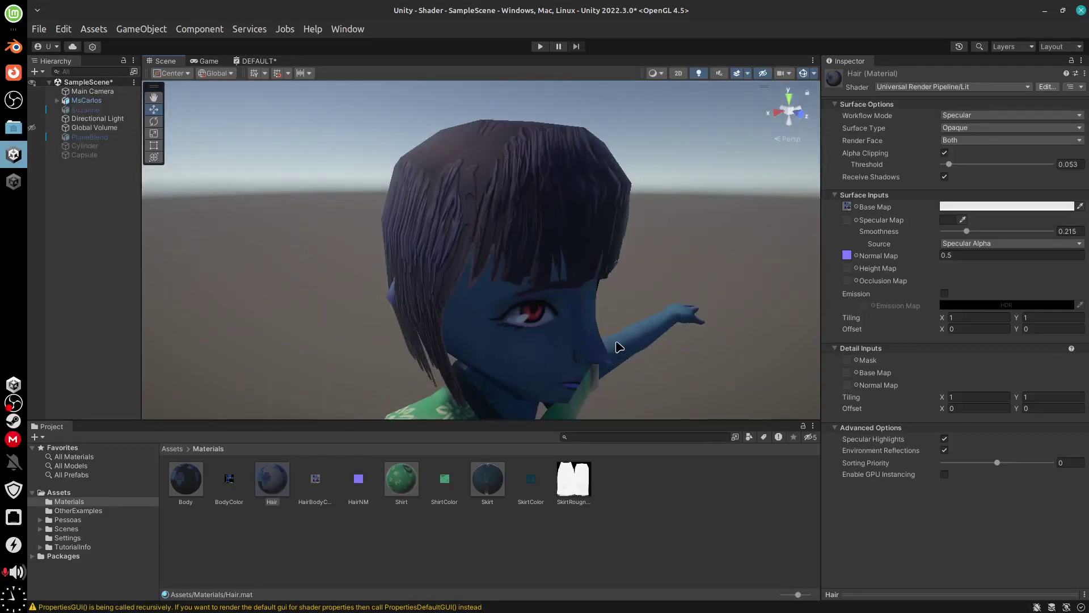
{"action": "scroll", "coordinate": [618, 343], "scroll_direction": "down", "scroll_amount": 5}
{"action": "scroll", "coordinate": [619, 347], "scroll_direction": "down", "scroll_amount": 2}
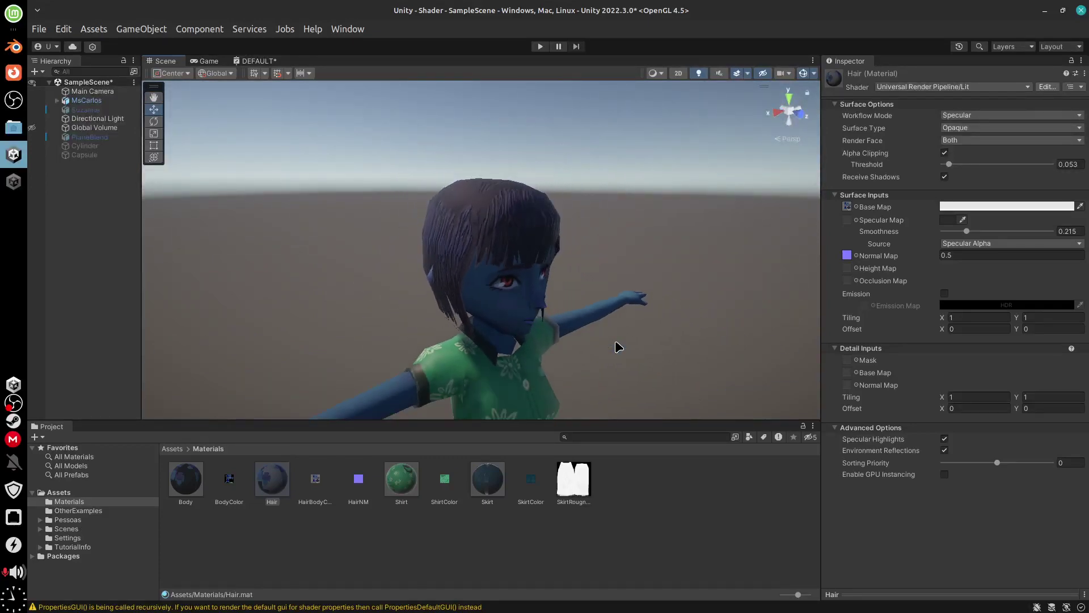
- Switch to Blender, maximize the shader editor, and examine the Hair material's Color Ramp, Bump, UV Map and Bake Normal nodes
{"action": "left_click", "coordinate": [15, 49]}
{"action": "middle_click_drag", "start_coordinate": [505, 570], "coordinate": [820, 461]}
{"action": "key", "text": "ctrl+space"}
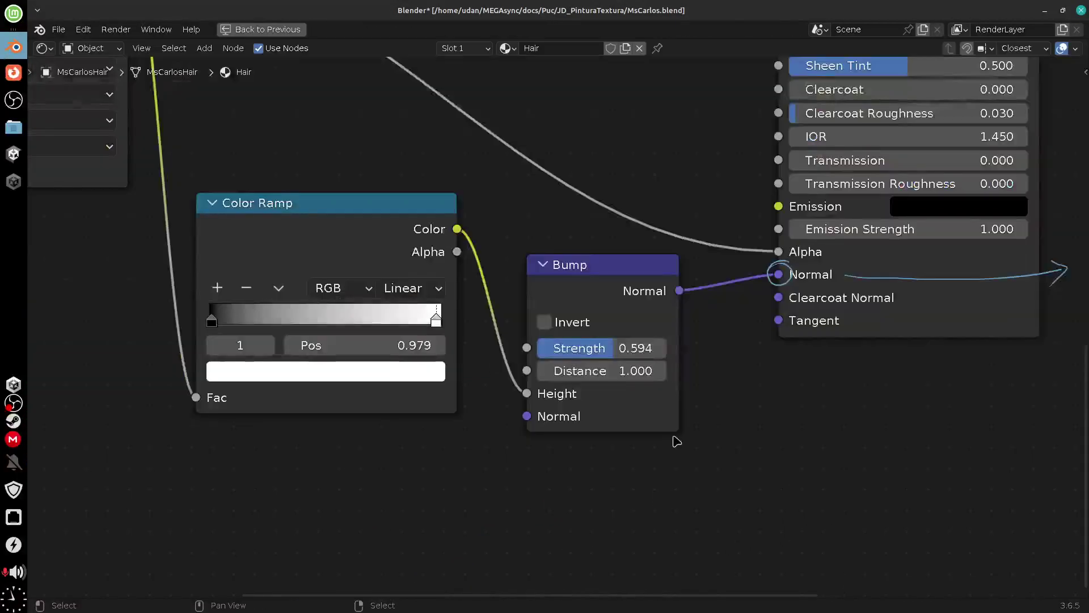
{"action": "scroll", "coordinate": [672, 439], "scroll_direction": "up", "scroll_amount": 3}
{"action": "scroll", "coordinate": [567, 431], "scroll_direction": "right", "scroll_amount": 8}
{"action": "scroll", "coordinate": [649, 465], "scroll_direction": "right", "scroll_amount": 5}
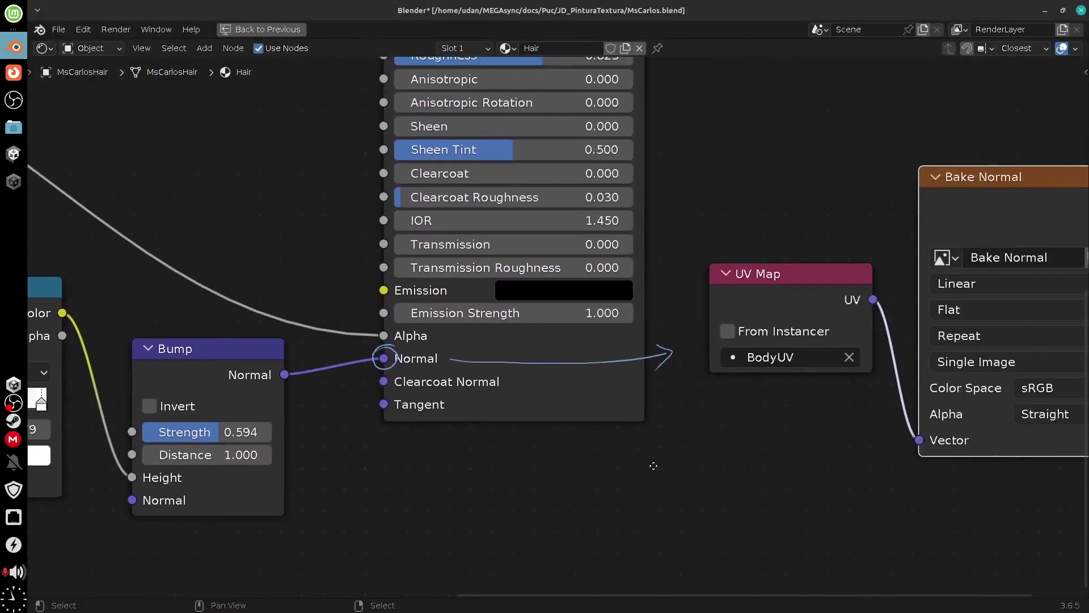
{"action": "scroll", "coordinate": [641, 479], "scroll_direction": "up", "scroll_amount": 2}
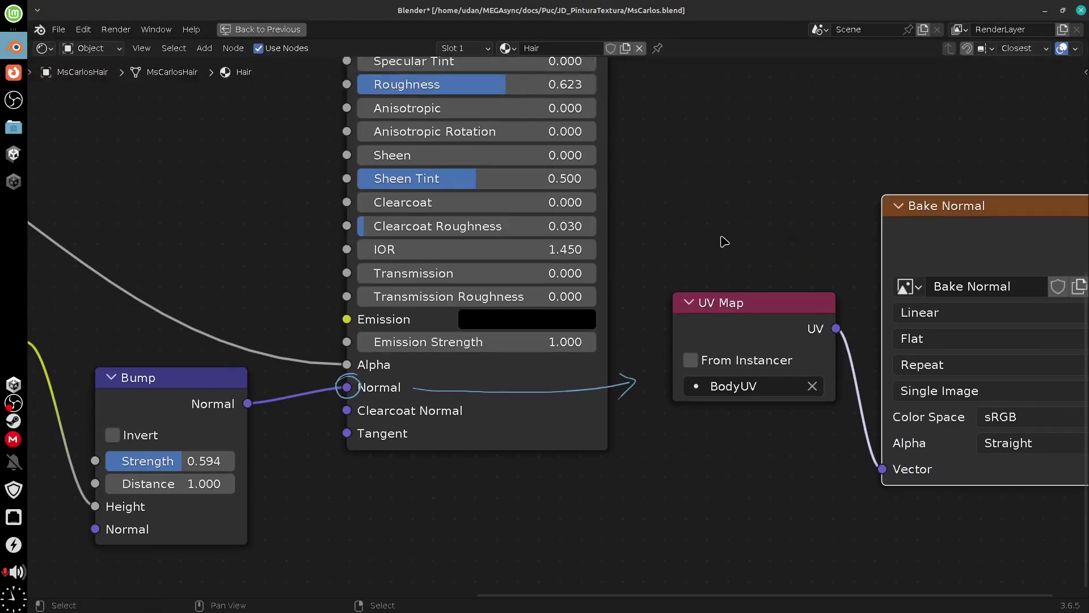
{"action": "scroll", "coordinate": [723, 241], "scroll_direction": "down", "scroll_amount": 4}
{"action": "middle_click_drag", "start_coordinate": [637, 532], "coordinate": [710, 517]}
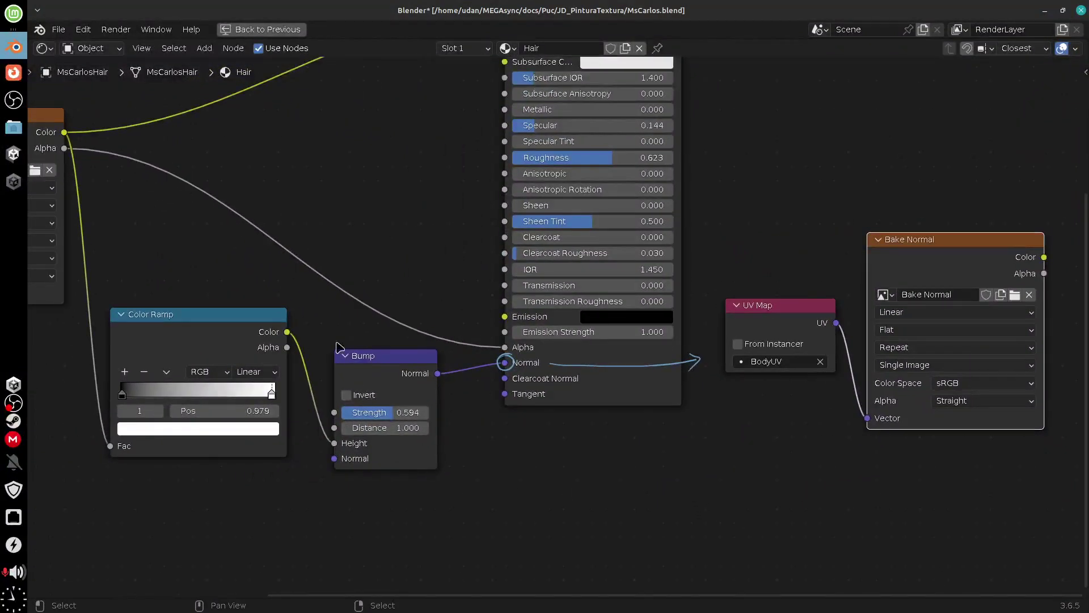
- Circle the Color Ramp and Bump nodes with an annotation, erase that circle, and restore the full Shading workspace layout
{"action": "mouse_move", "coordinate": [339, 347]}
{"action": "left_mouse_down"}
{"action": "mouse_move", "coordinate": [125, 411]}
{"action": "mouse_move", "coordinate": [401, 313]}
{"action": "mouse_move", "coordinate": [462, 431]}
{"action": "mouse_move", "coordinate": [414, 500]}
{"action": "left_mouse_up"}
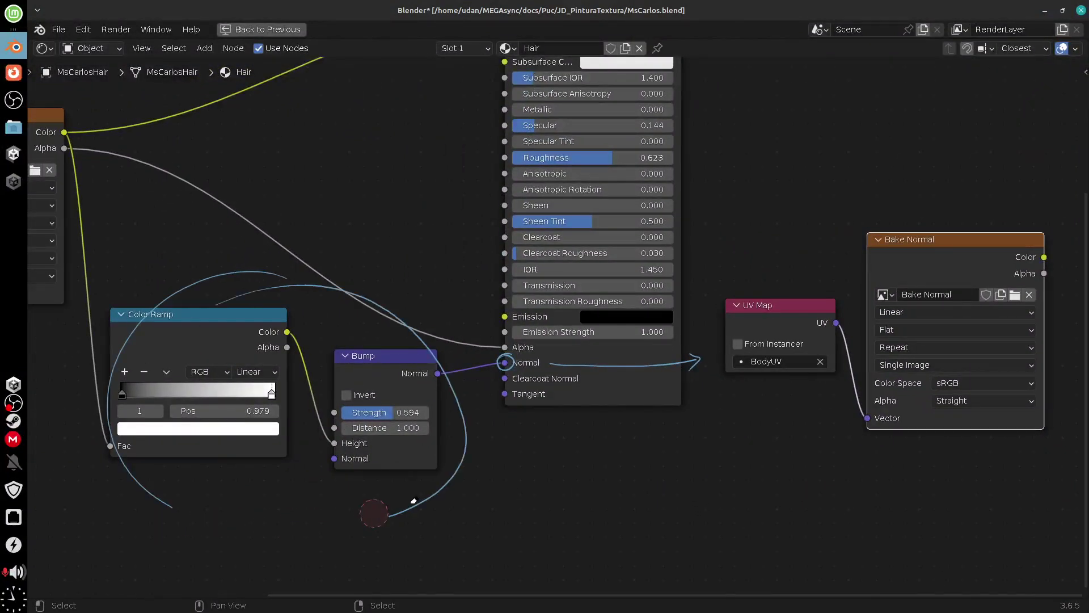
{"action": "mouse_move", "coordinate": [413, 500]}
{"action": "right_mouse_down"}
{"action": "mouse_move", "coordinate": [457, 371]}
{"action": "mouse_move", "coordinate": [211, 271]}
{"action": "mouse_move", "coordinate": [216, 553]}
{"action": "mouse_move", "coordinate": [261, 307]}
{"action": "mouse_move", "coordinate": [139, 356]}
{"action": "mouse_move", "coordinate": [259, 500]}
{"action": "mouse_move", "coordinate": [437, 522]}
{"action": "mouse_move", "coordinate": [654, 518]}
{"action": "right_mouse_up"}
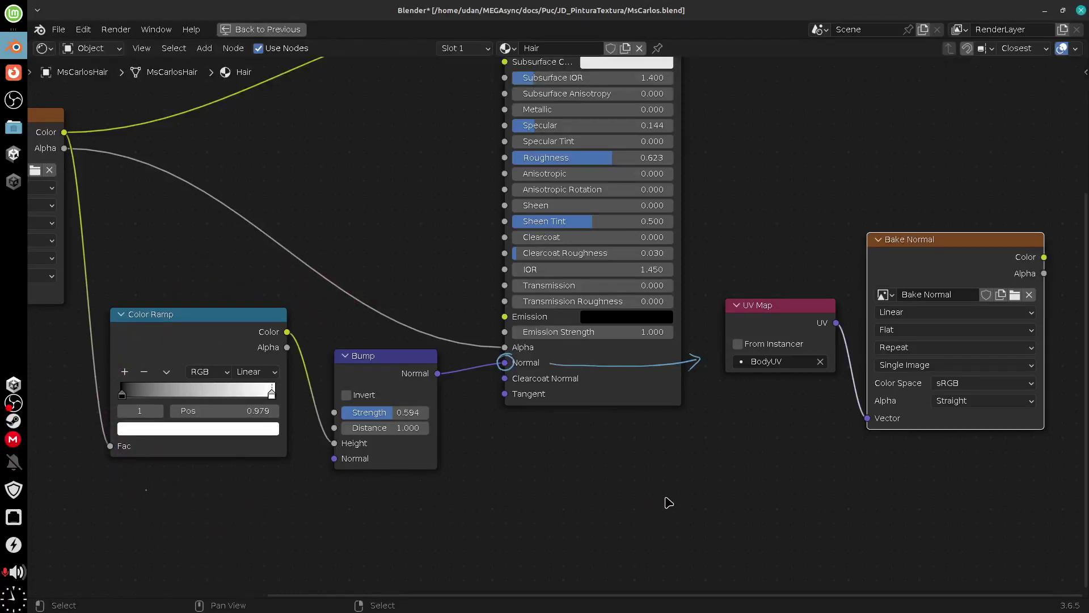
{"action": "scroll", "coordinate": [669, 503], "scroll_direction": "right", "scroll_amount": 3}
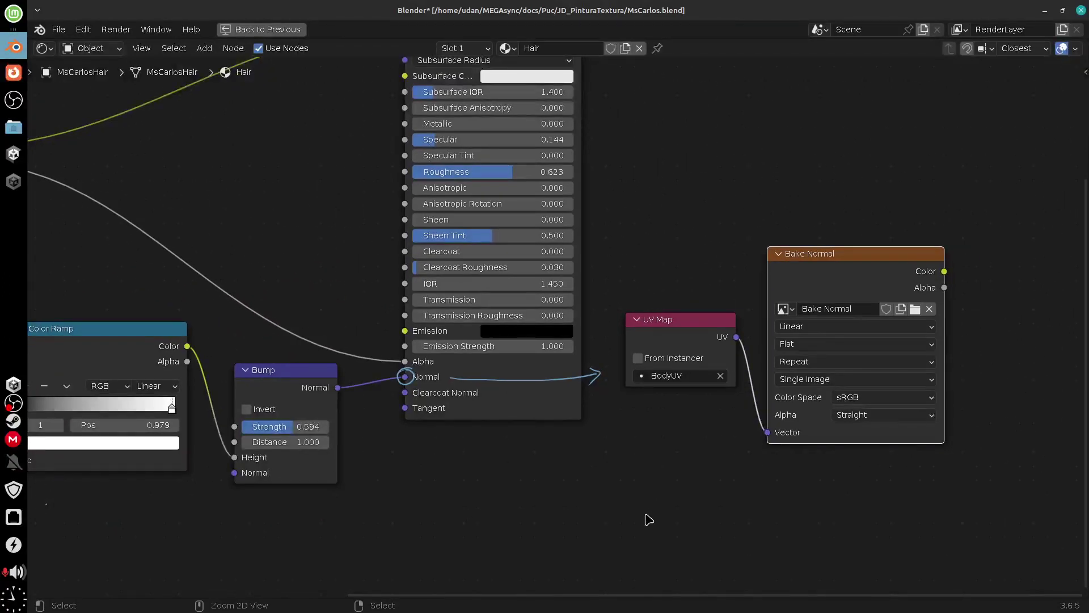
{"action": "key", "text": "ctrl+space"}
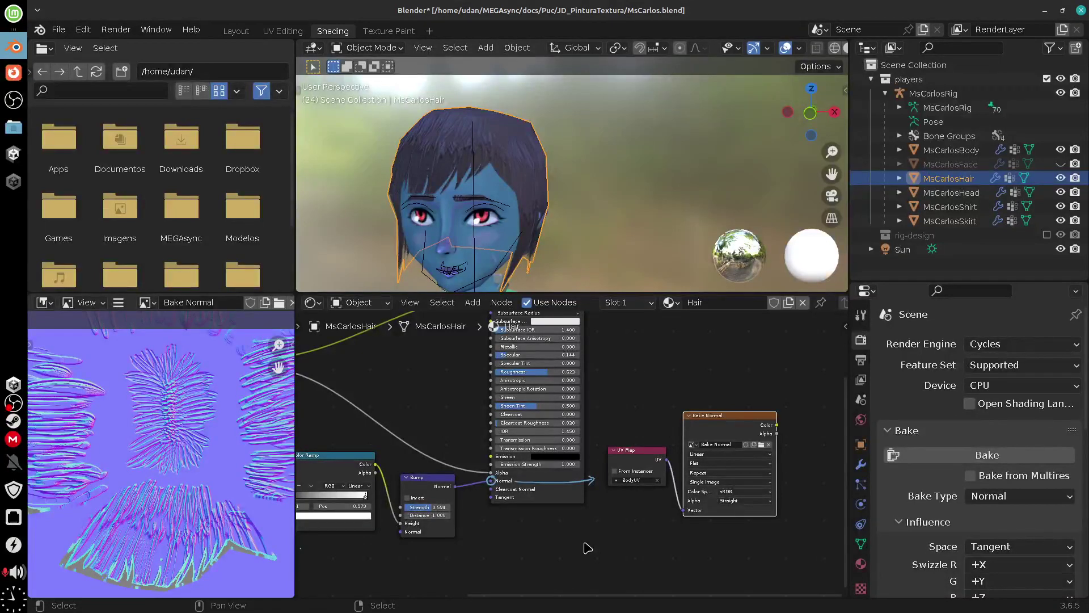
- Switch to Unity and inspect the character's hair from the opposite side in the scene
{"action": "left_click", "coordinate": [13, 154]}
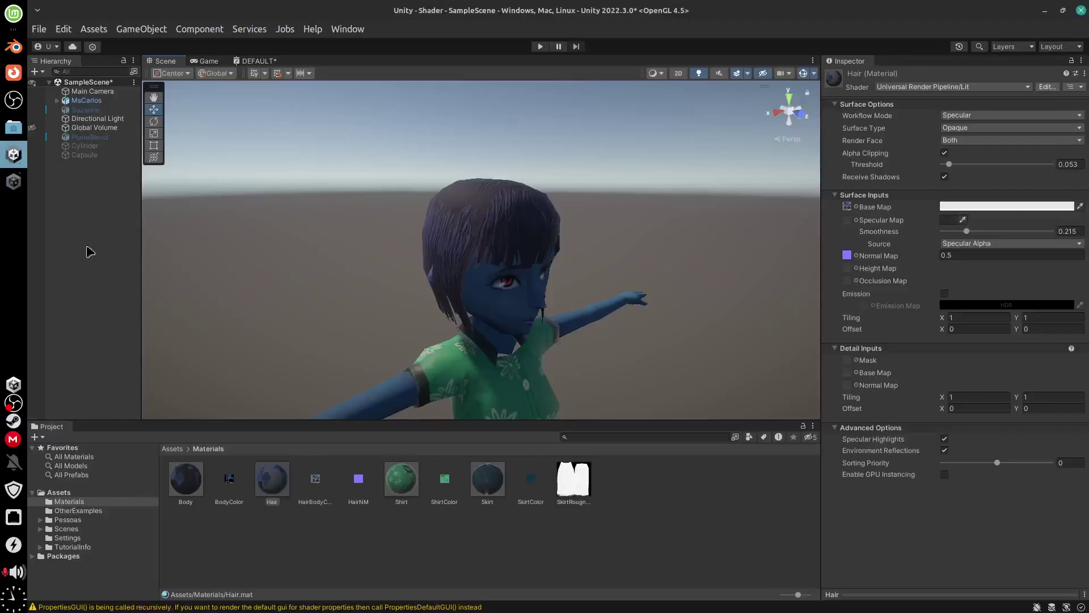
{"action": "left_click_drag", "start_coordinate": [692, 353], "coordinate": [674, 321], "text": "alt"}
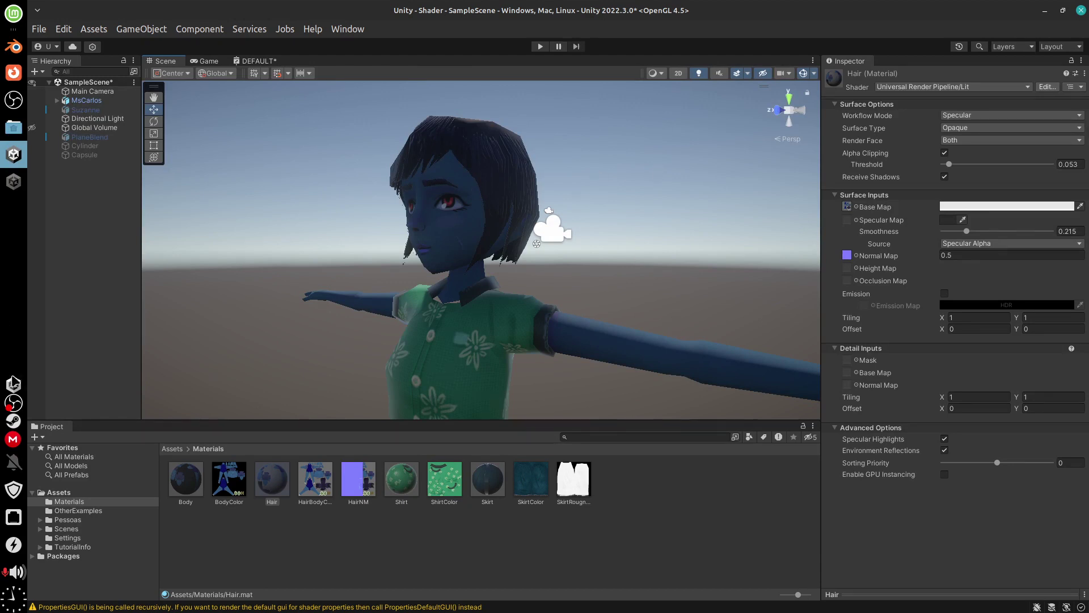
{"action": "right_click", "coordinate": [14, 402]}
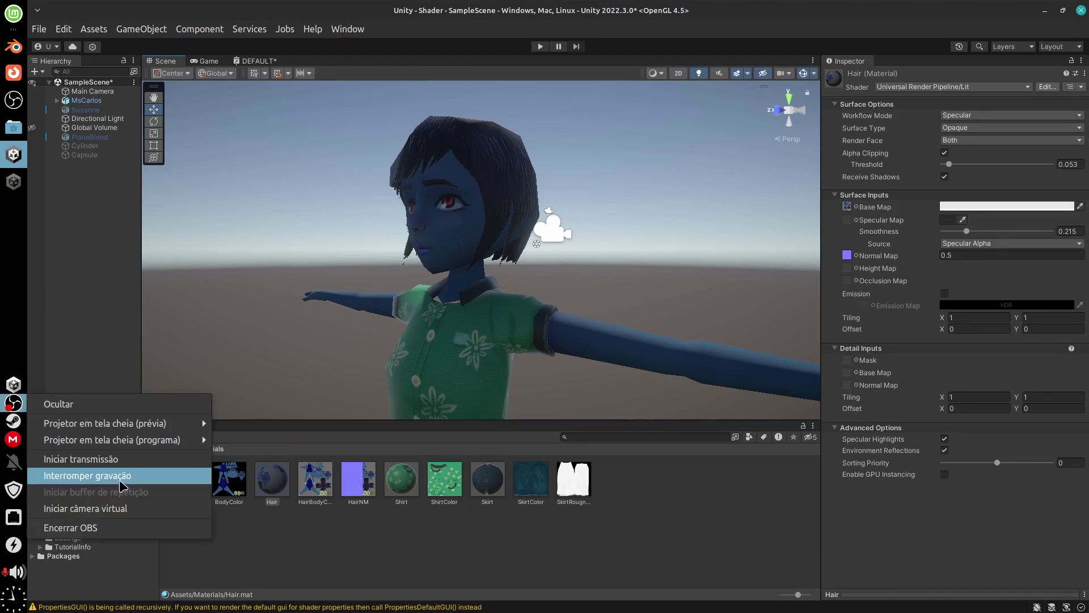